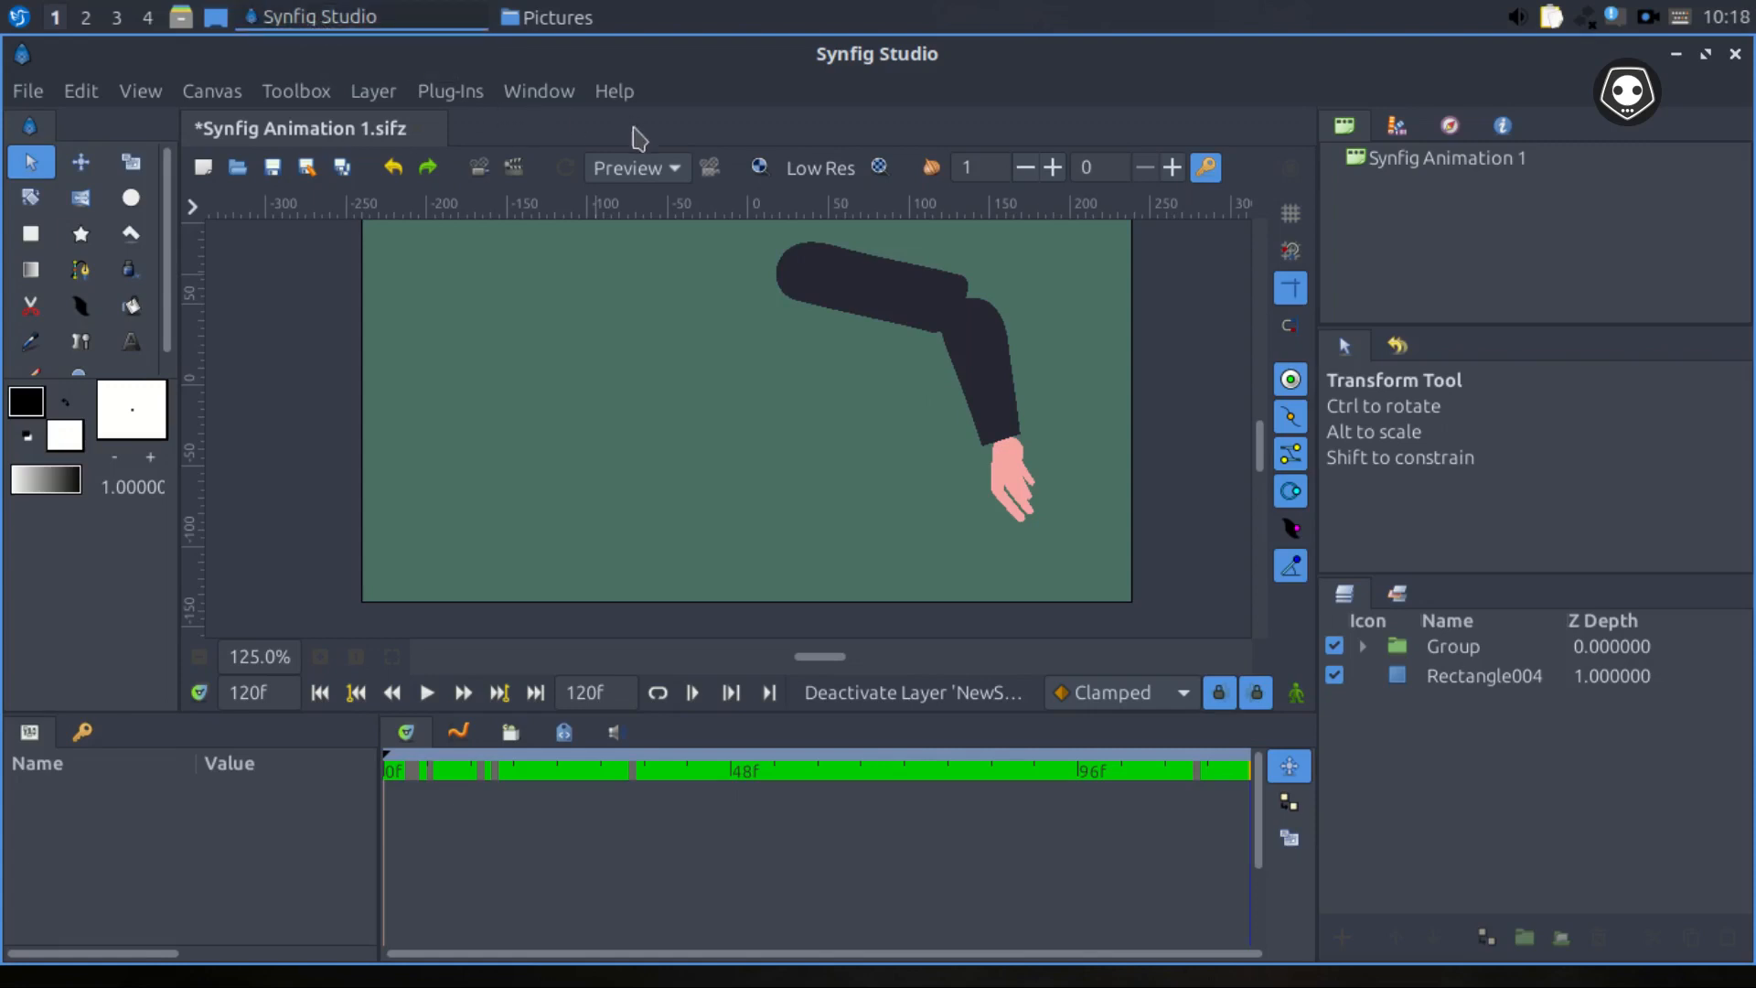
Check the installed program version in the About window, then close it.
left_click(612, 95)
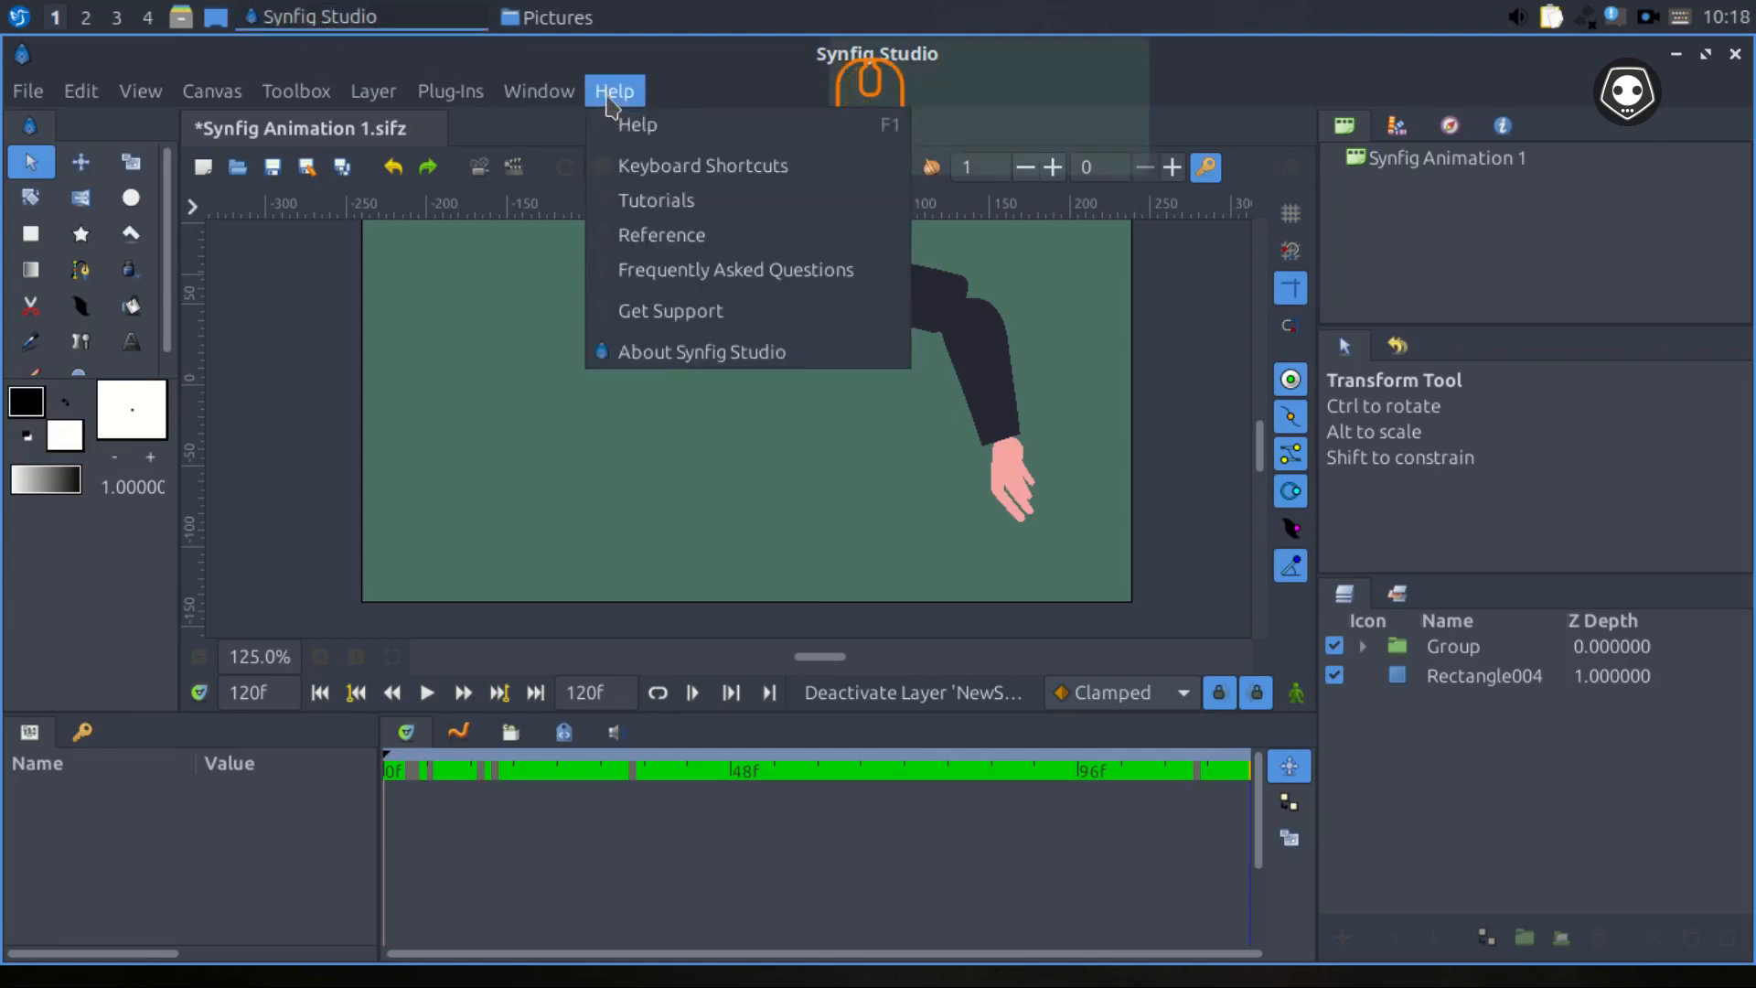
left_click(645, 351)
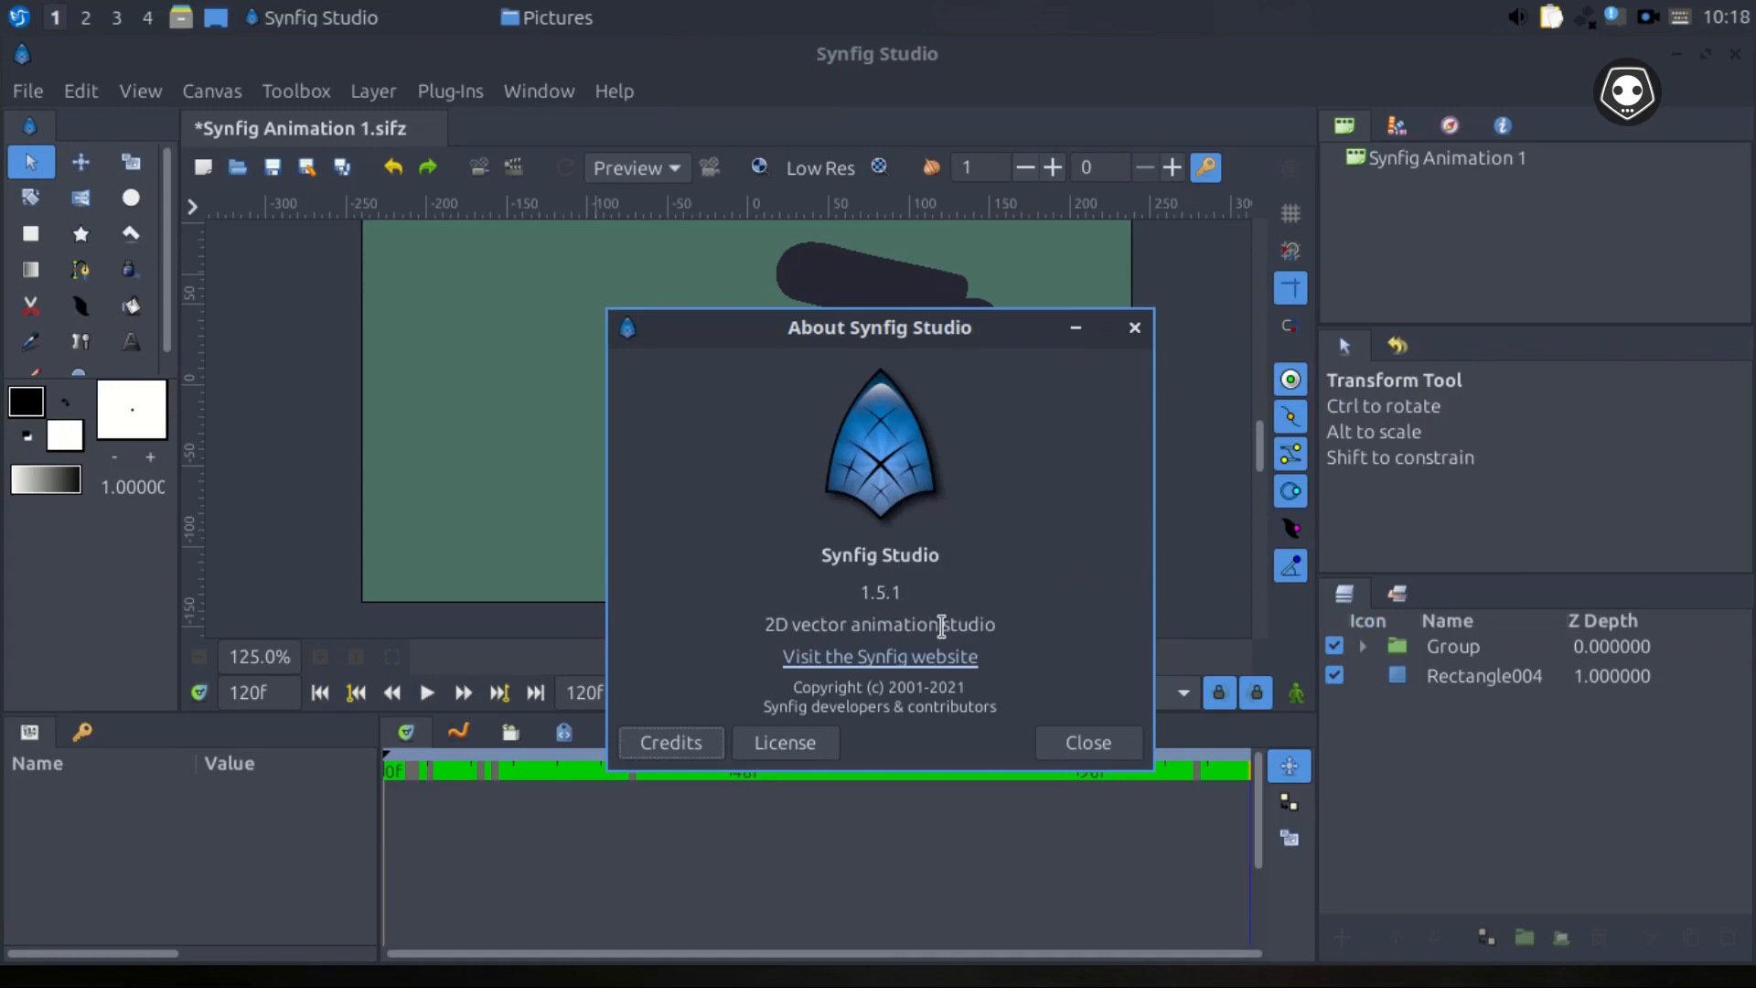
left_click_drag(772, 341, 708, 278)
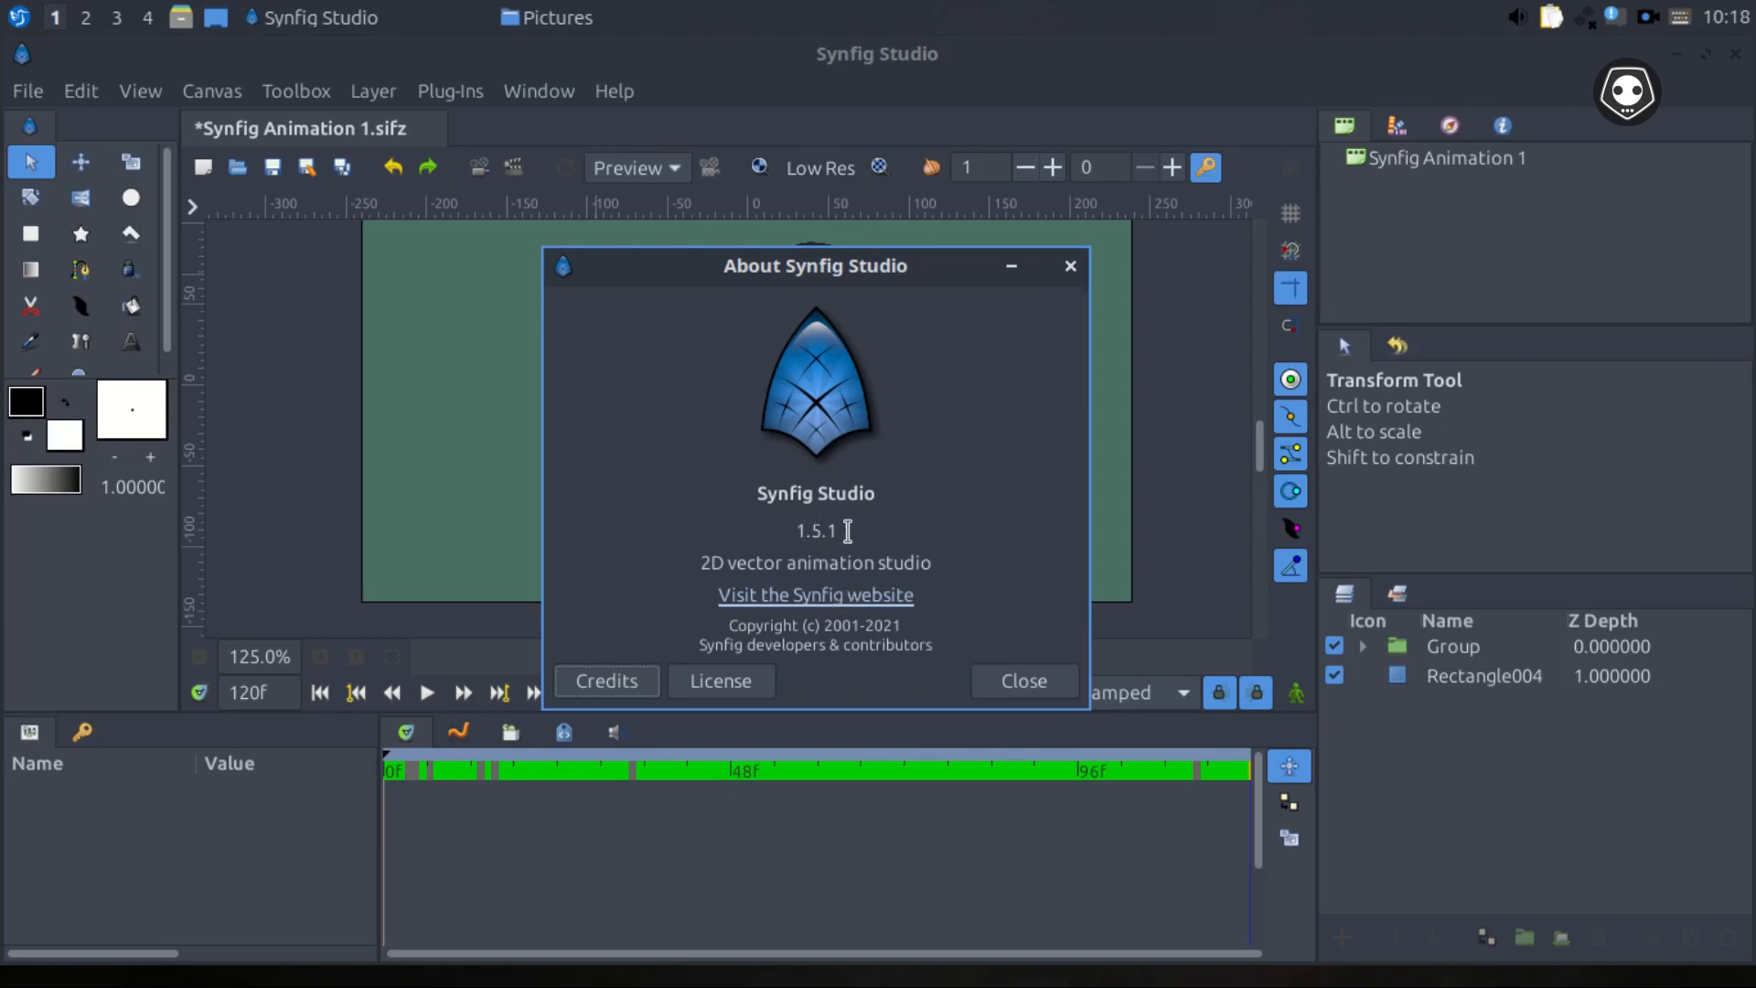
left_click(1070, 266)
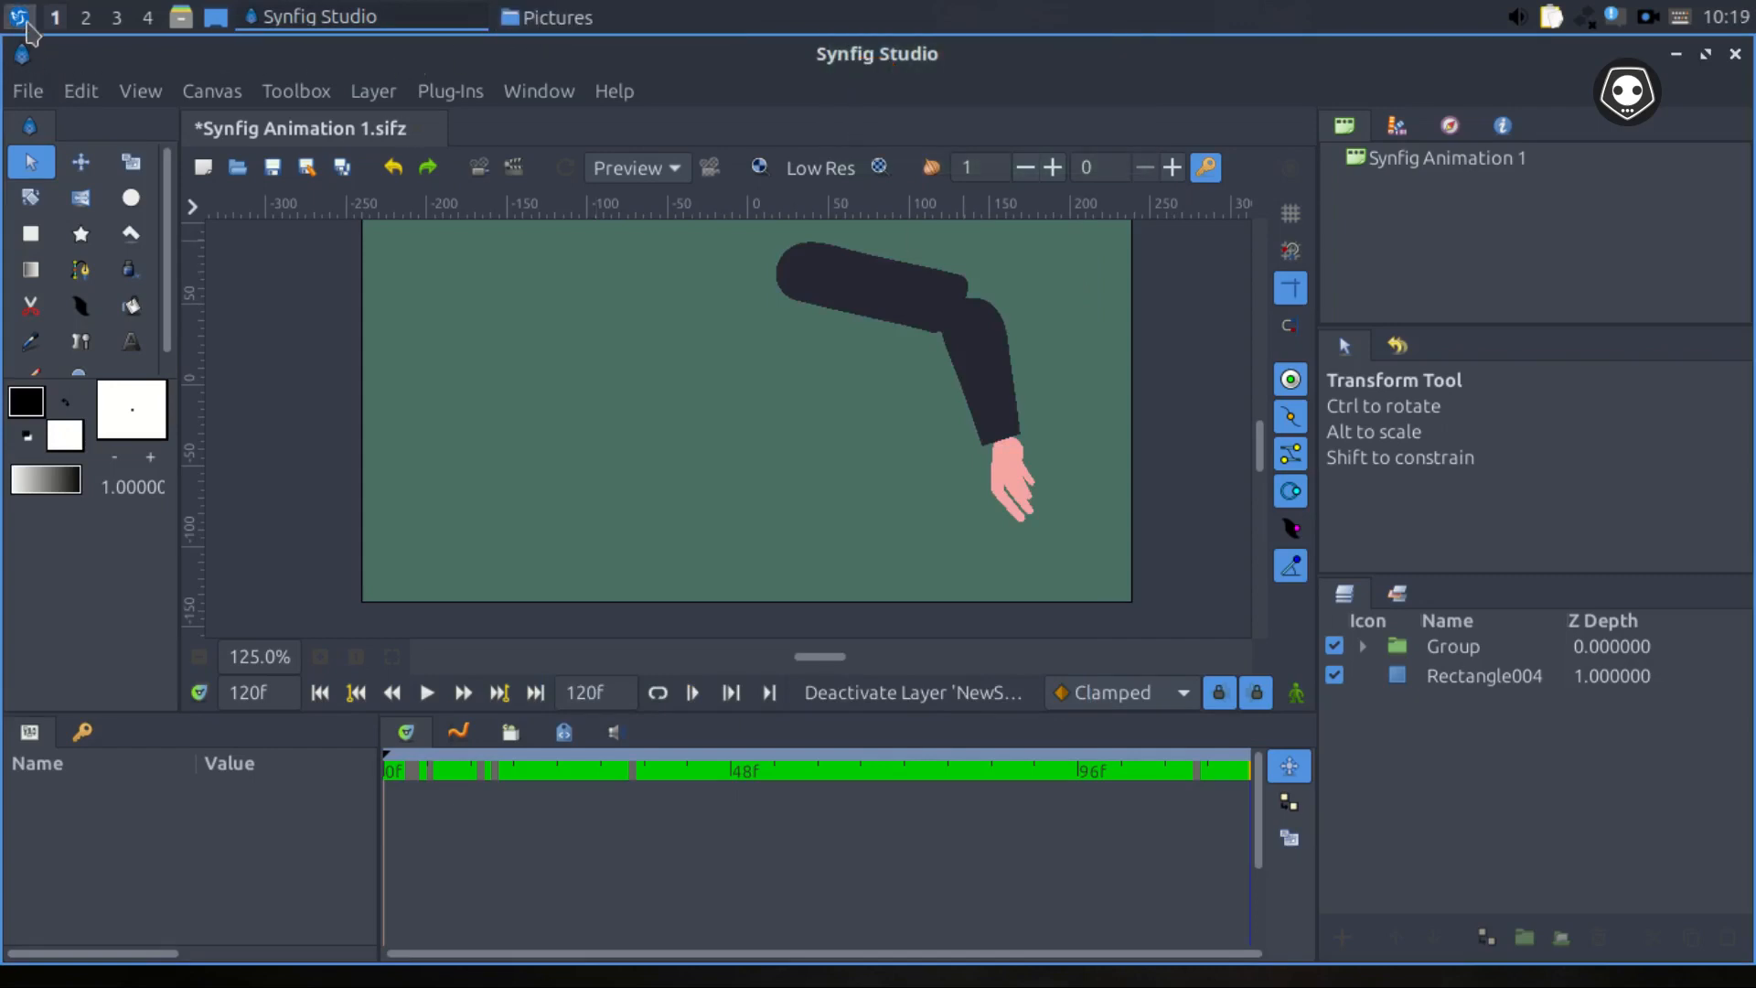
Examine the finished arm's upper, middle and palm layers and how each one maps to the artwork.
left_click(845, 275)
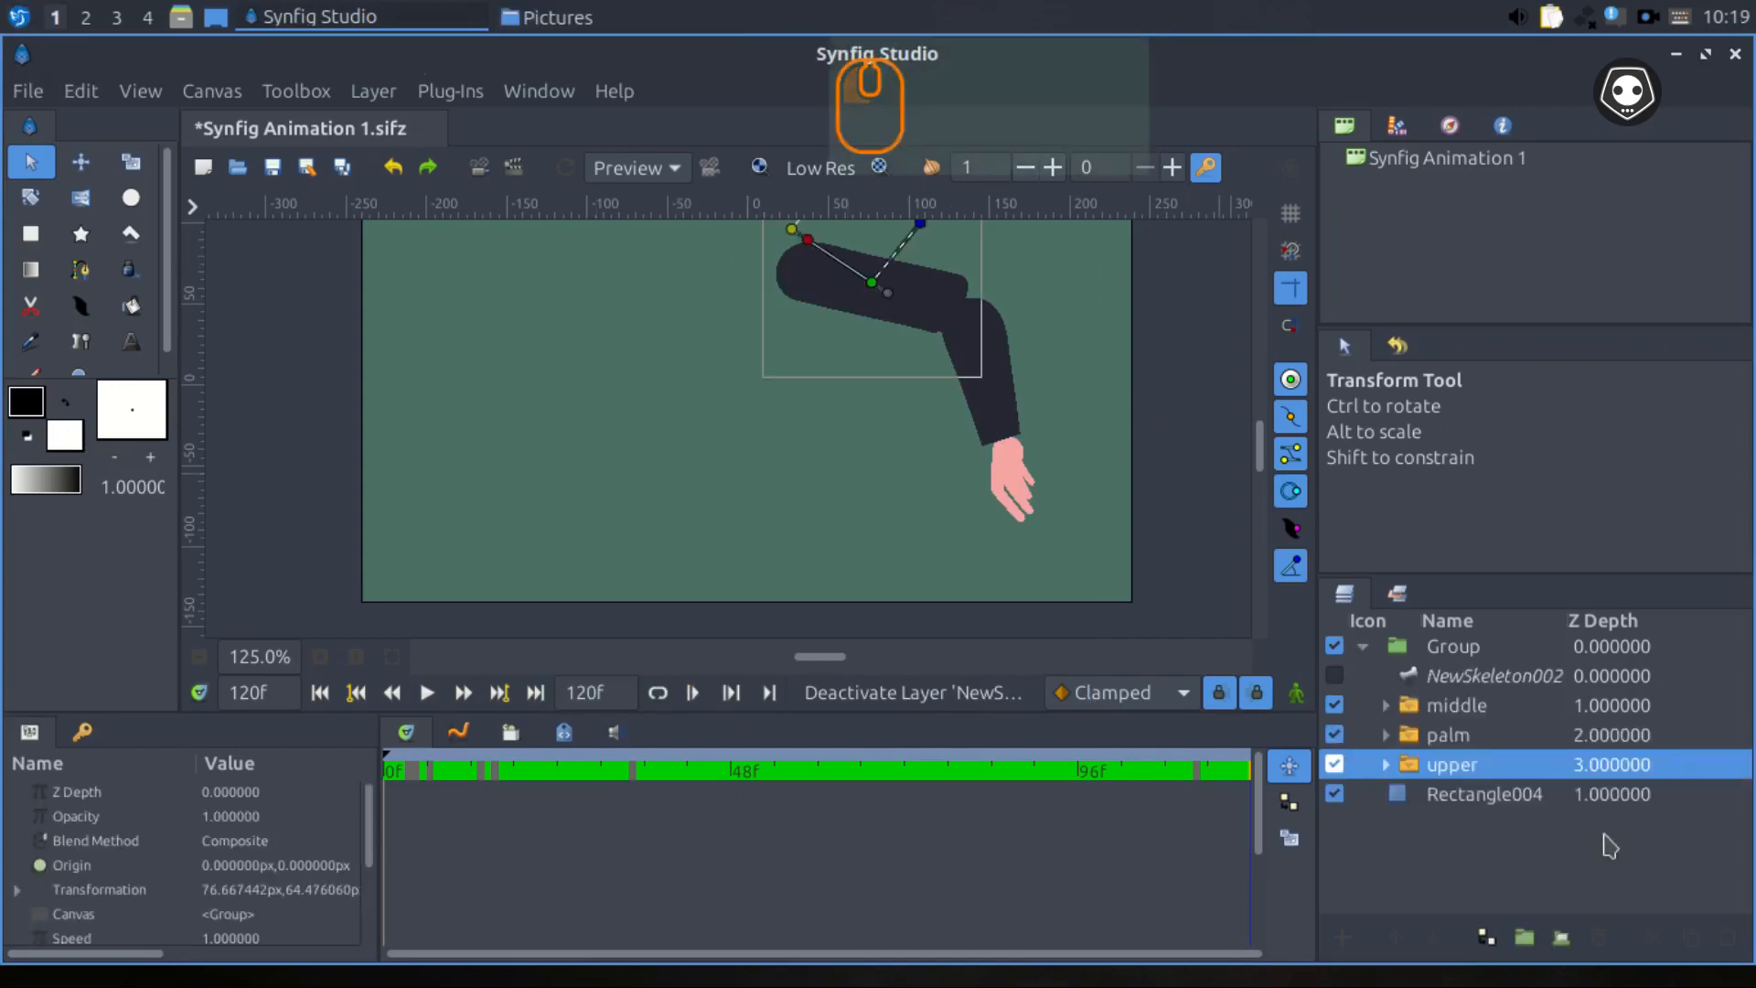
left_click(1457, 706)
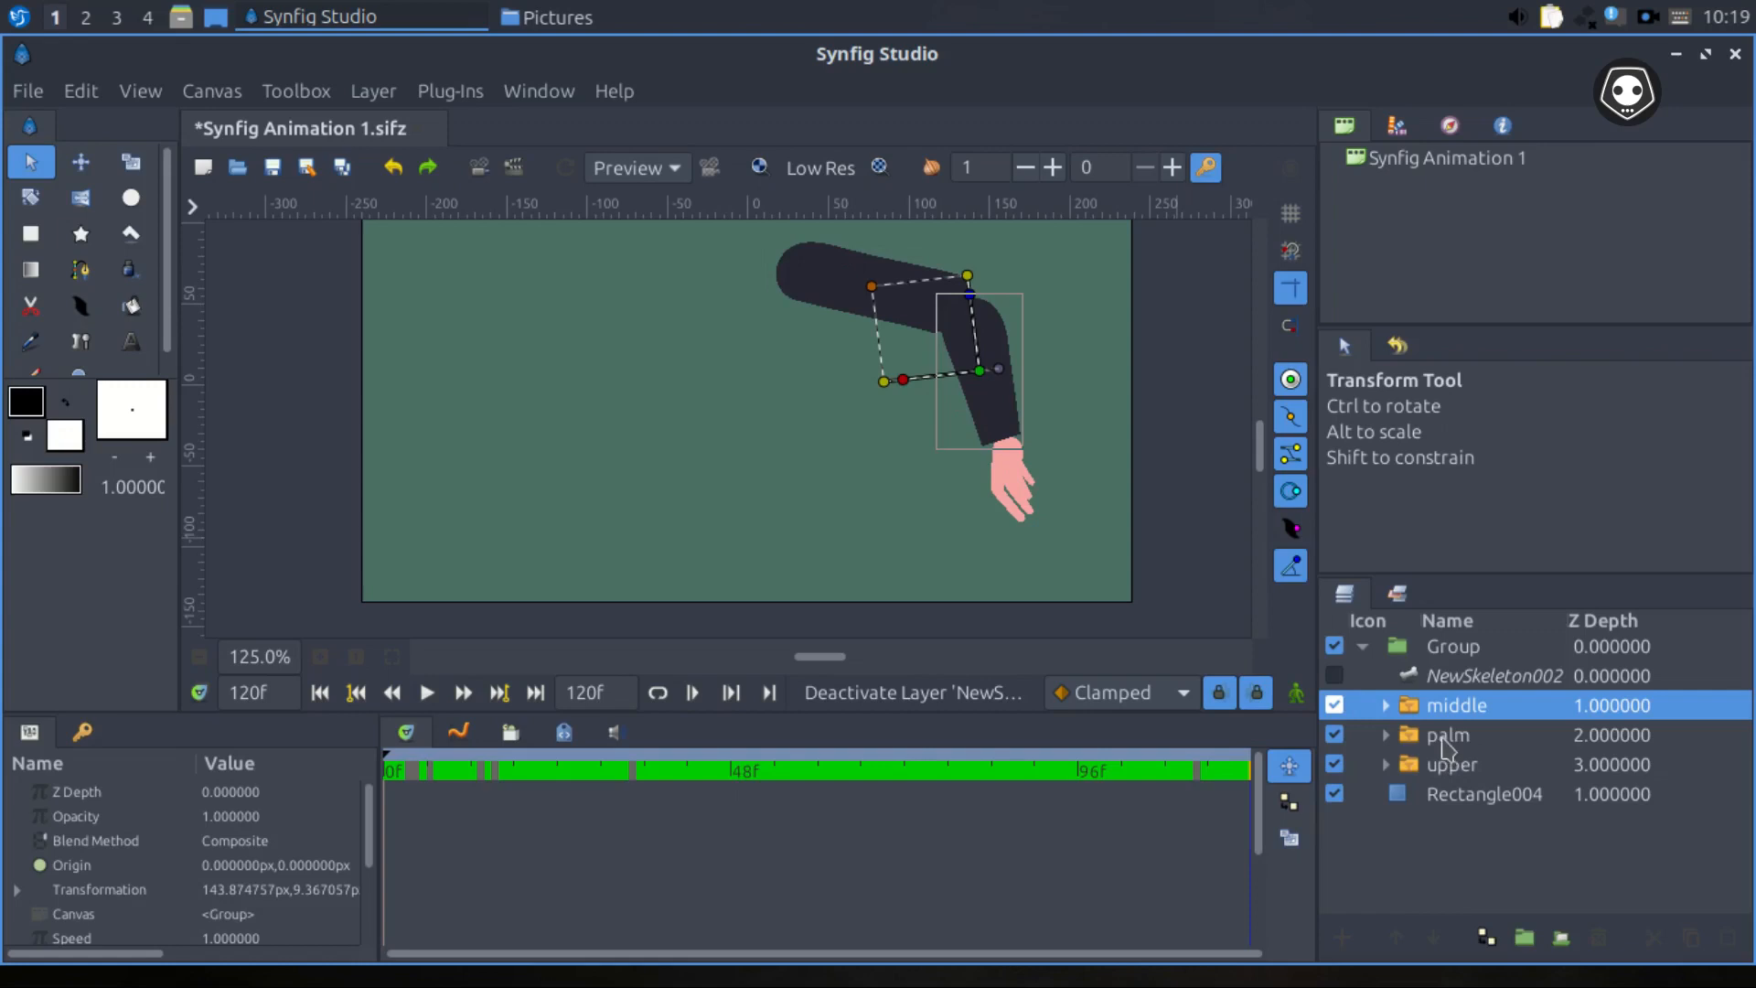
double_click(1454, 705)
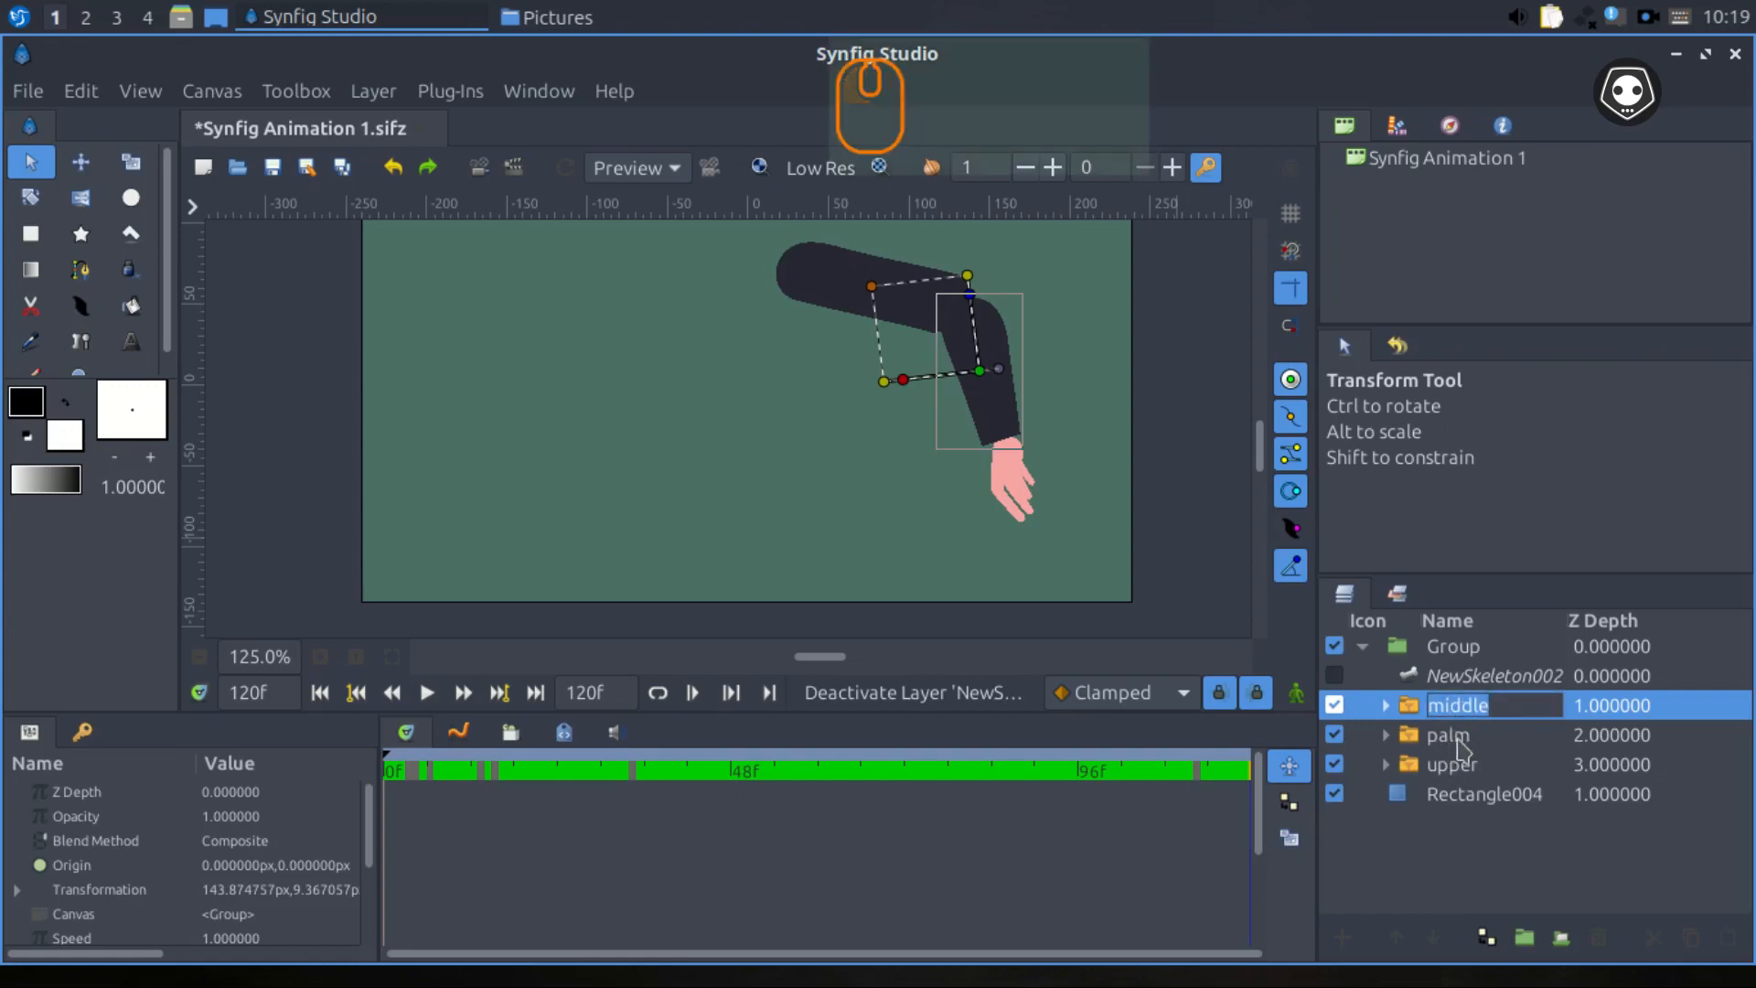
left_click(1457, 739)
left_click(1458, 740)
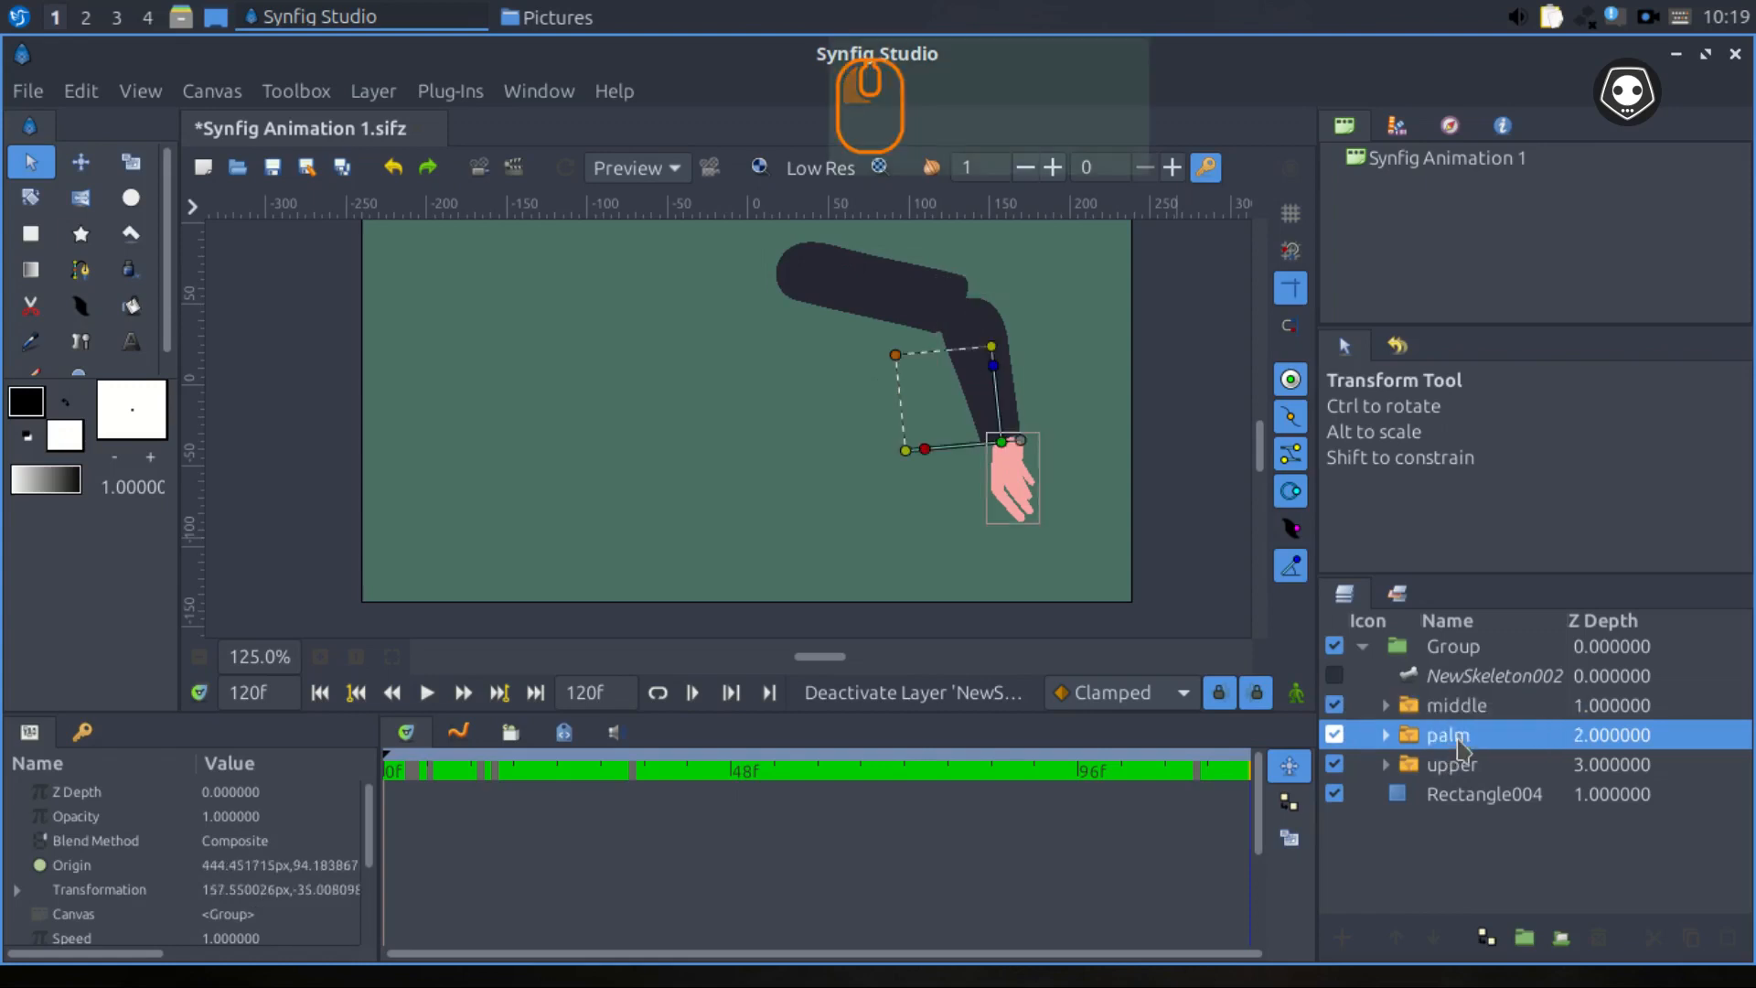
left_click(1453, 773)
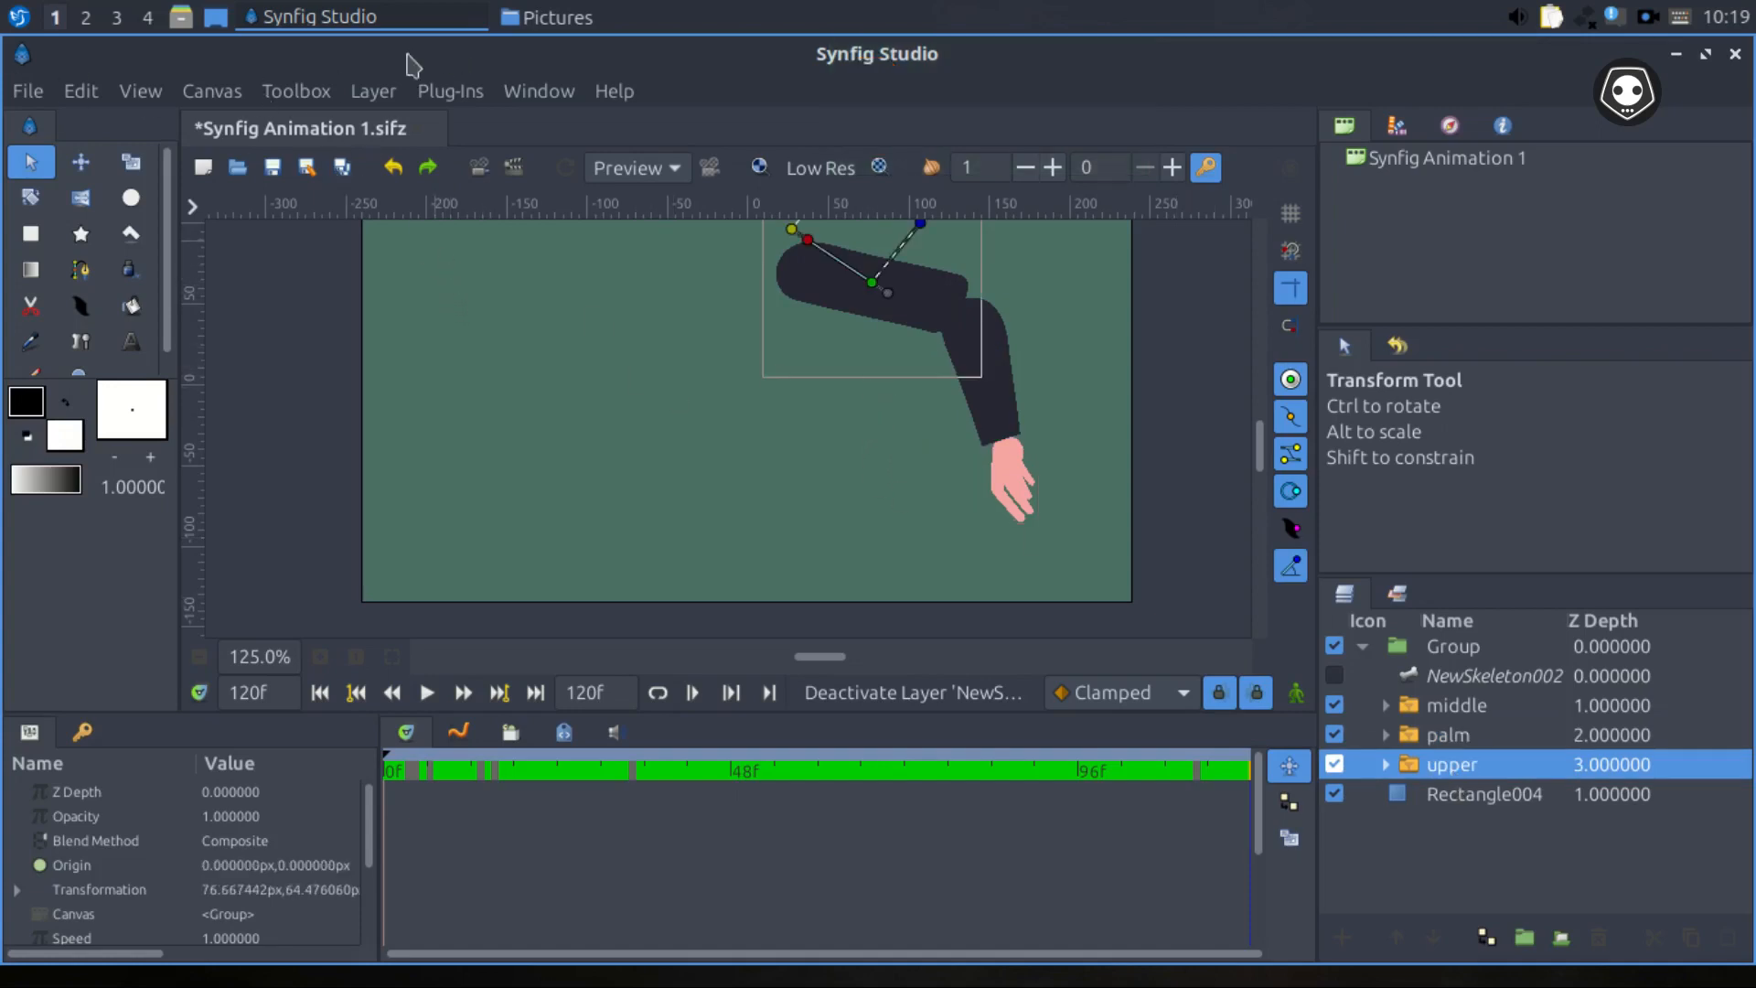
left_click(18, 19)
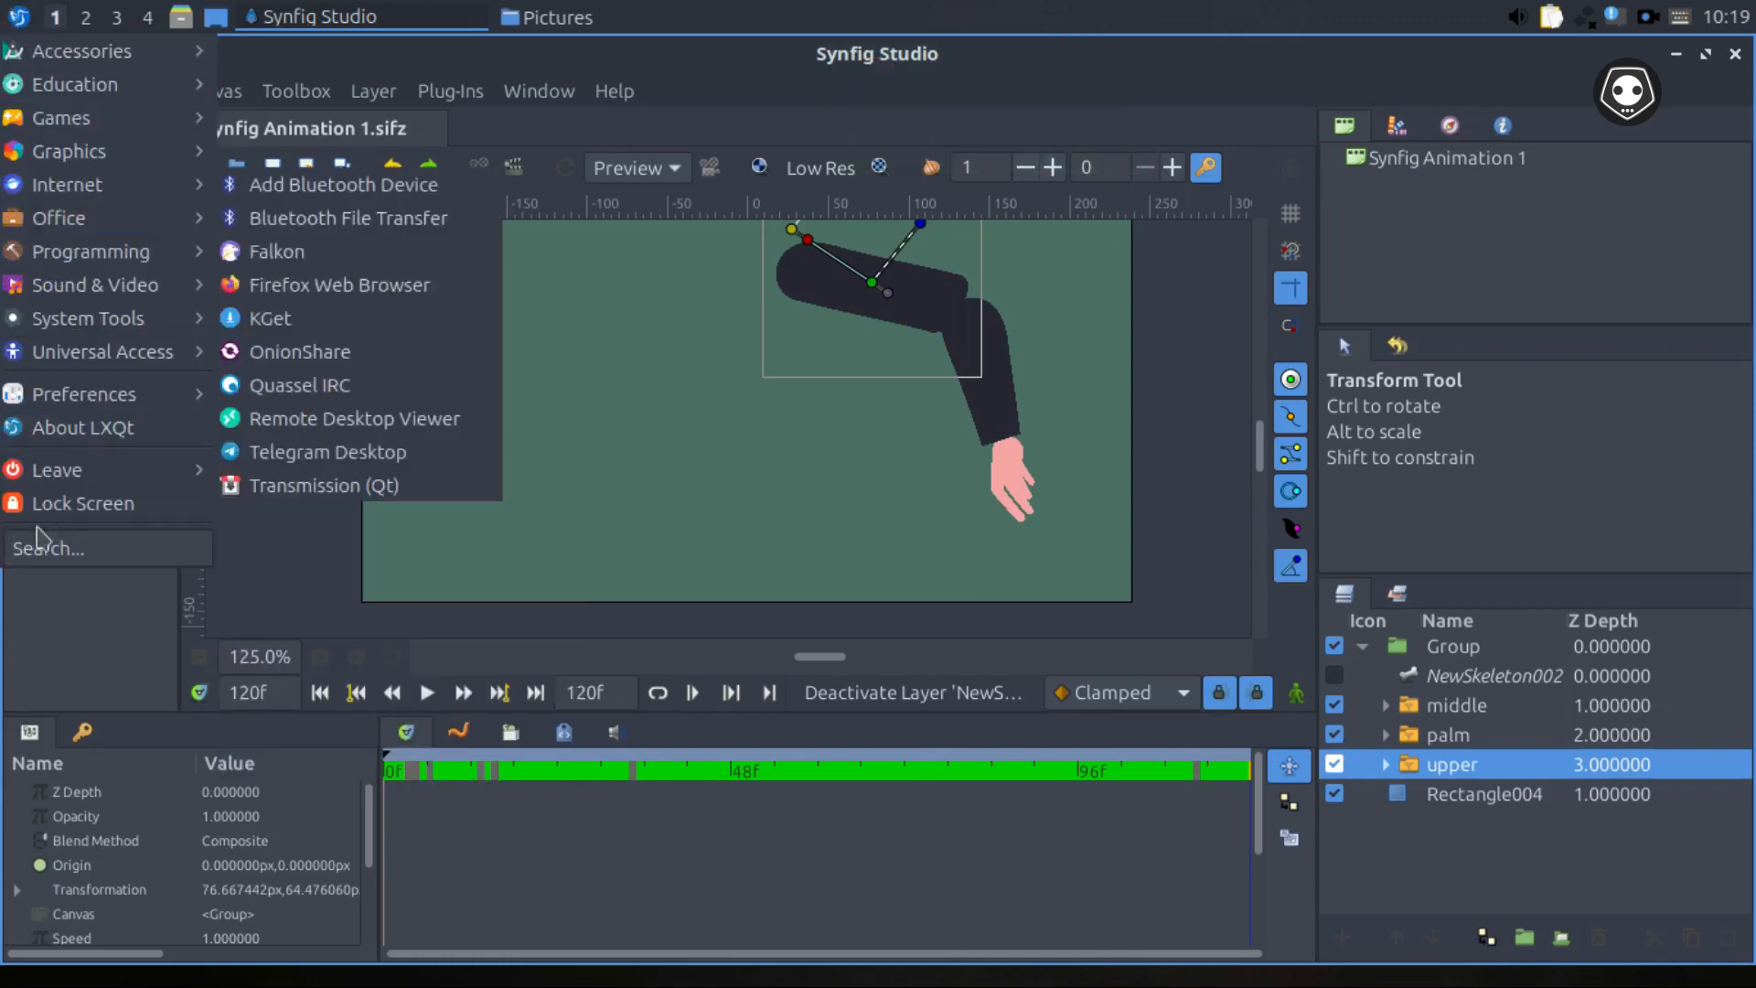
mouse_move(87, 154)
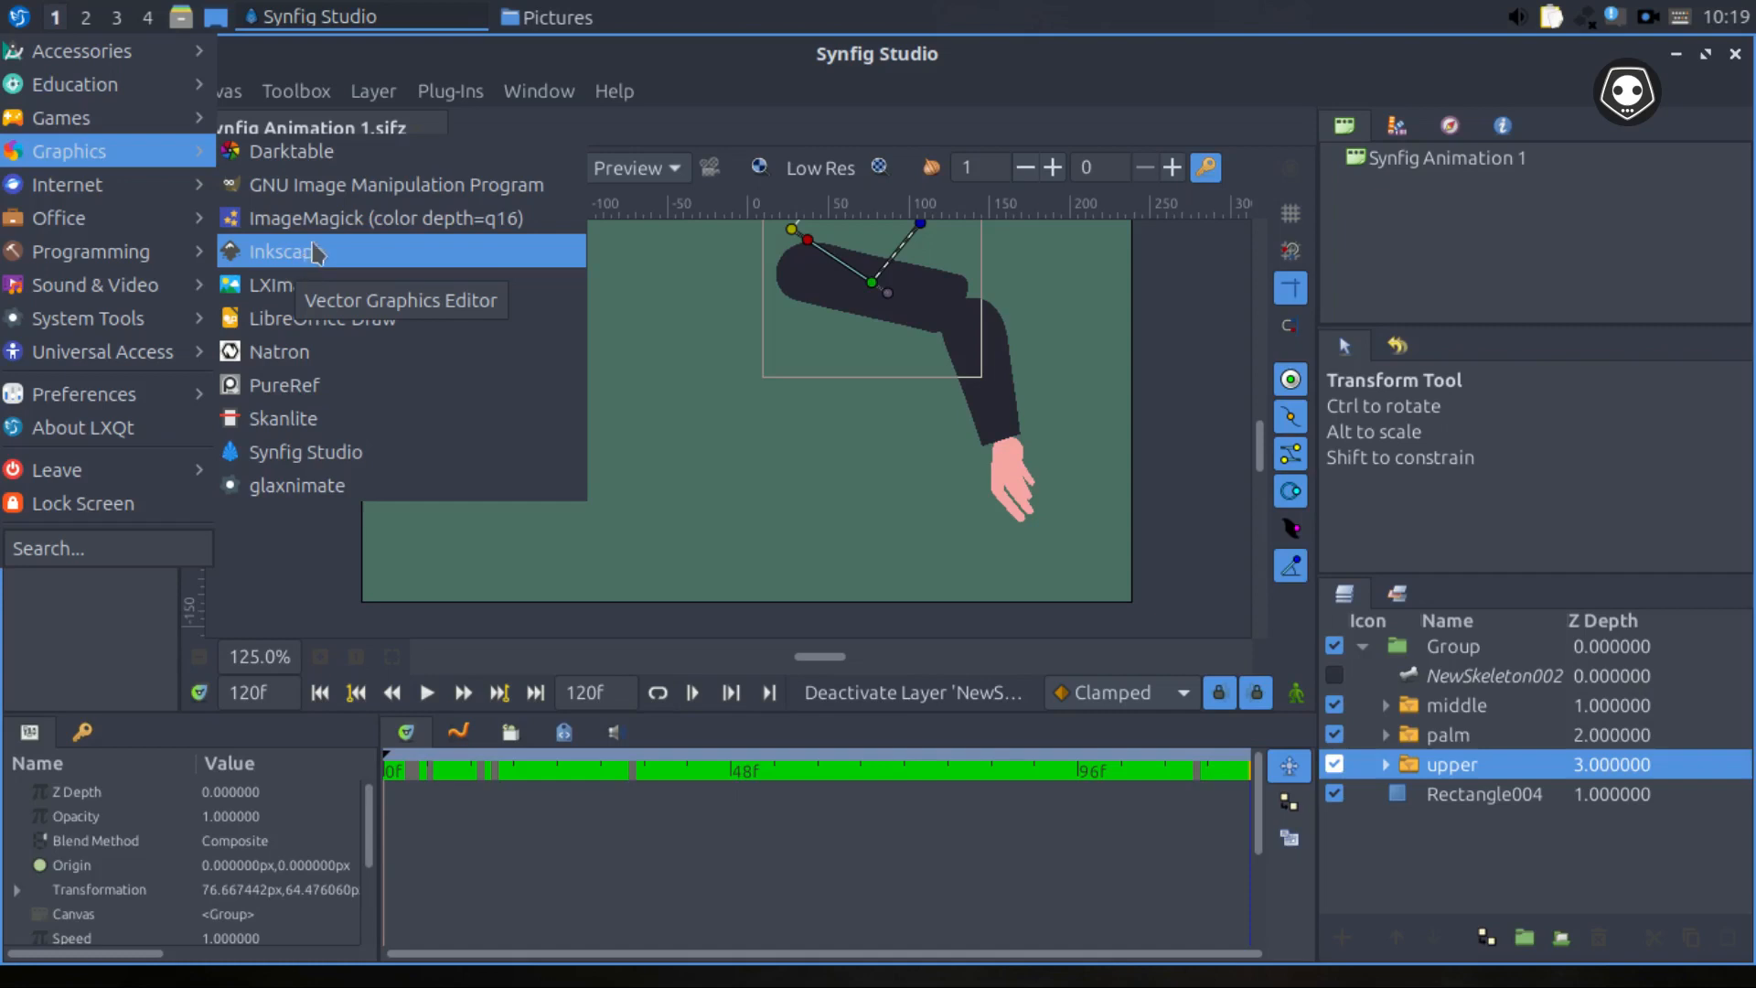
left_click(649, 68)
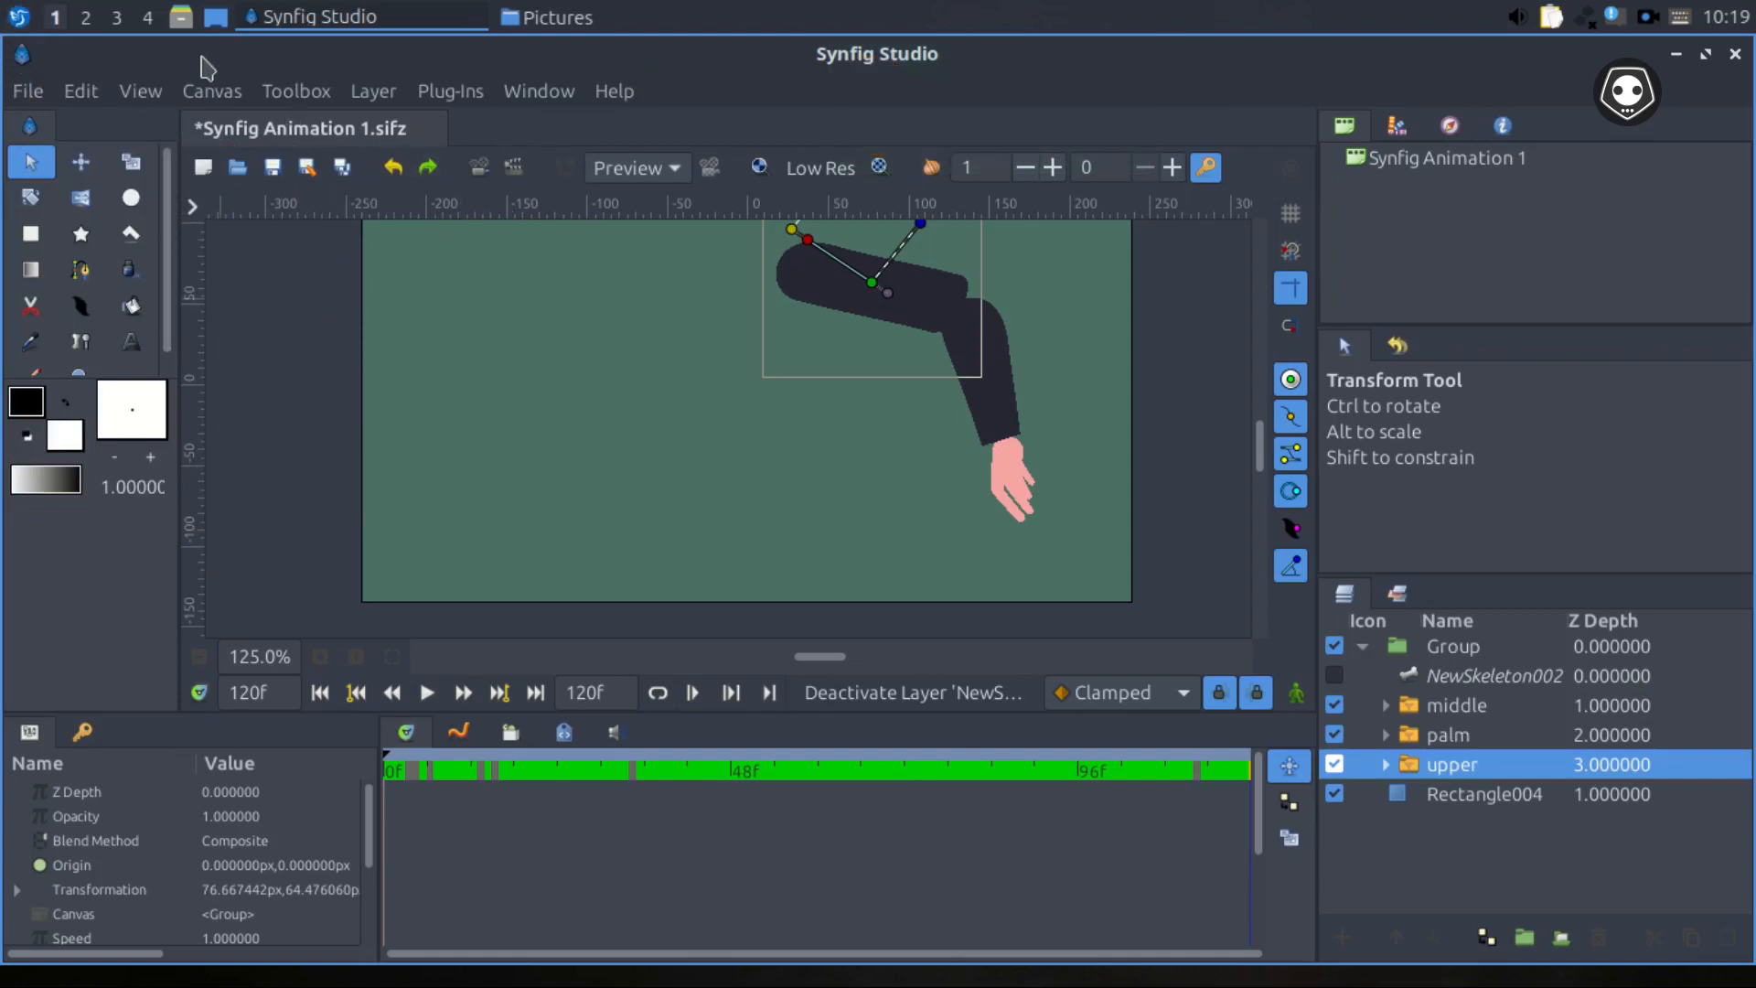
Delete all existing layers, from the arm group with its contents to Rectangle004.
left_click(1454, 649)
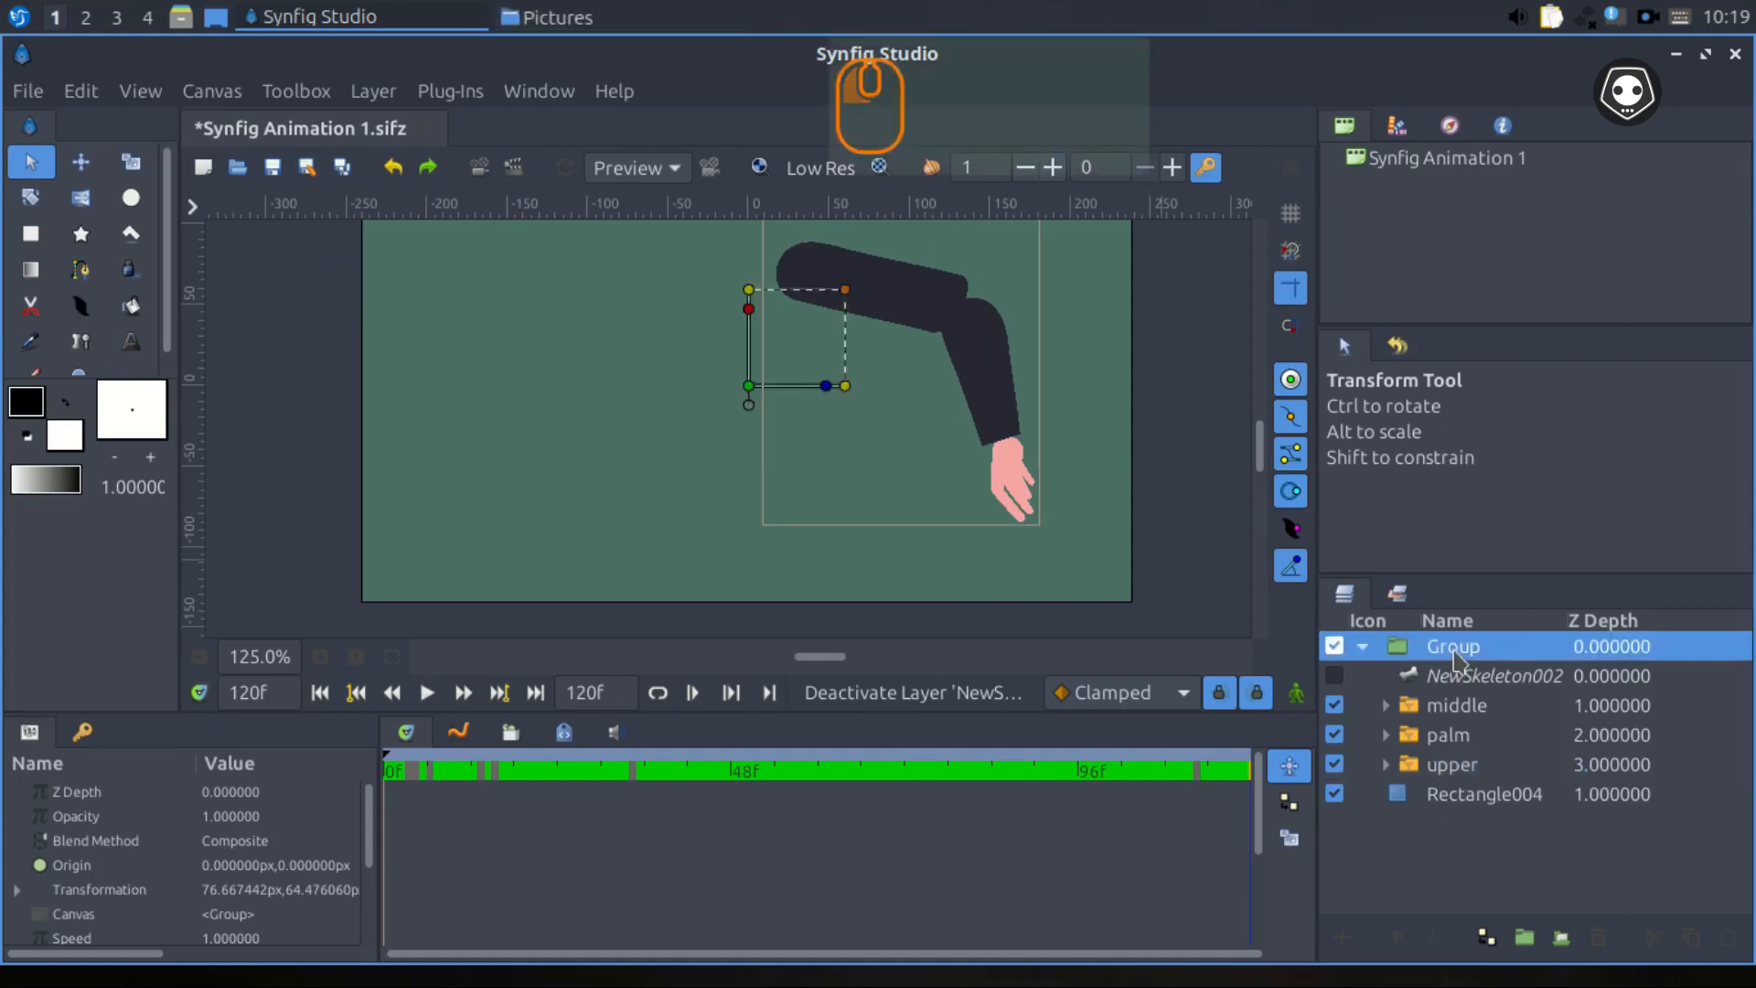
left_click(1455, 803, "shift")
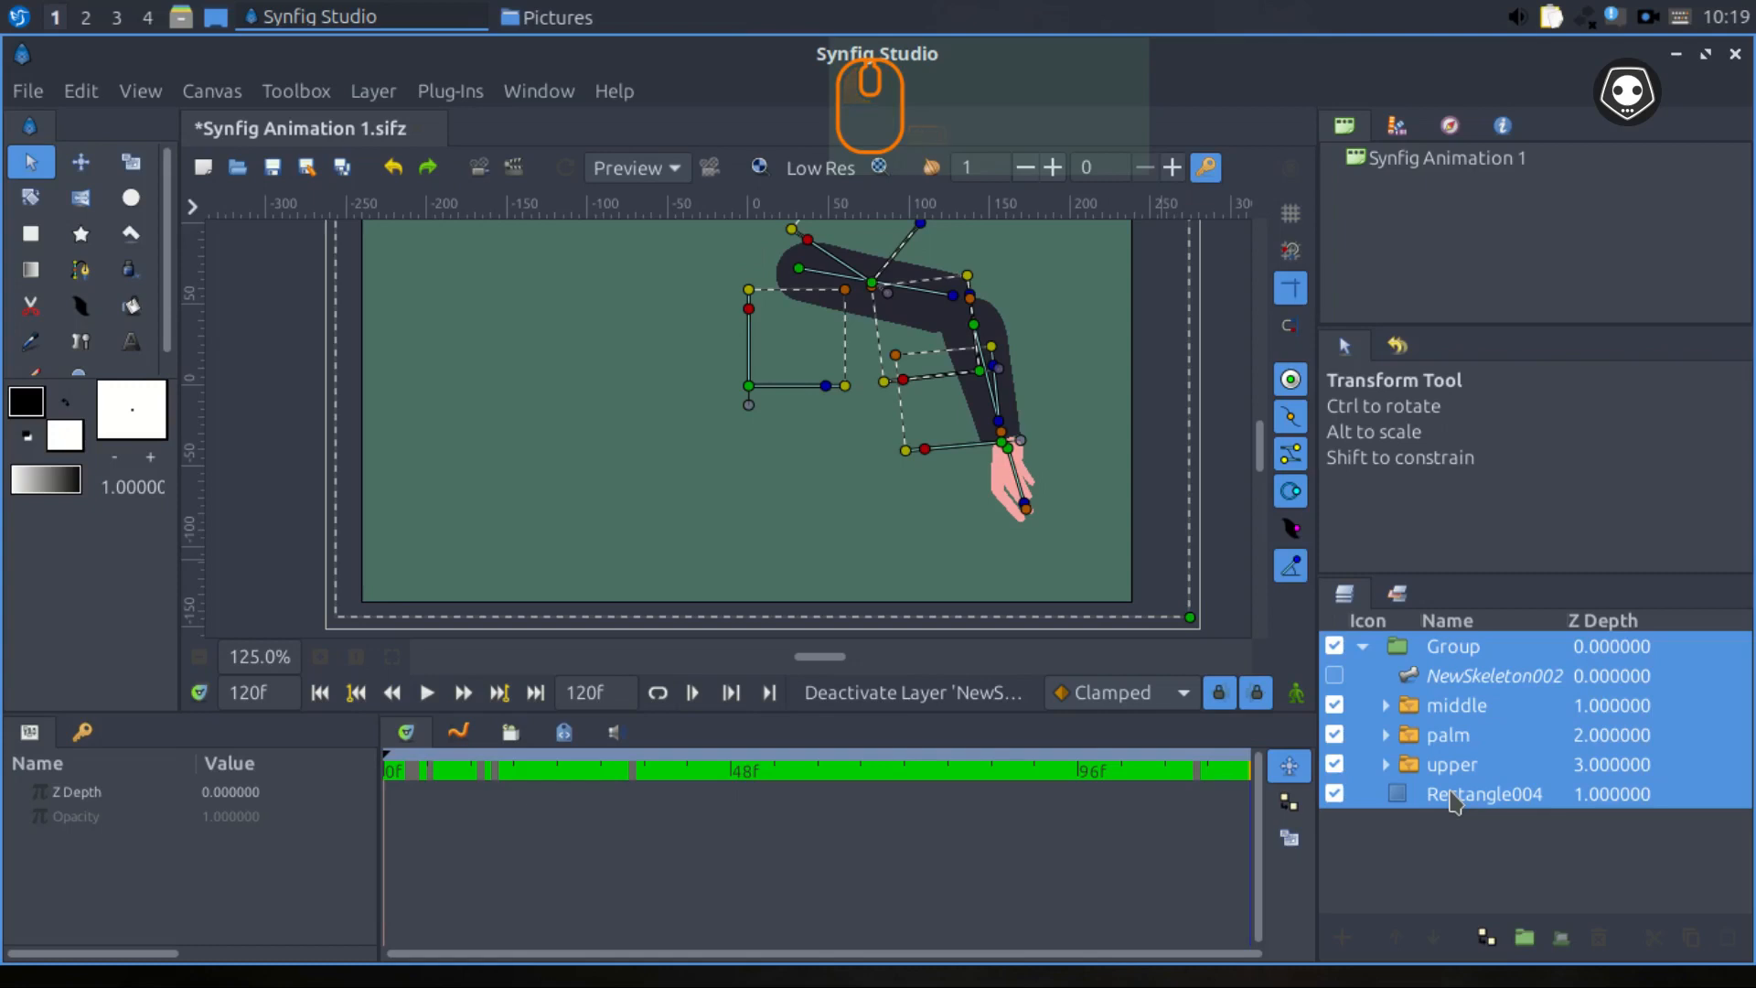
key("Delete")
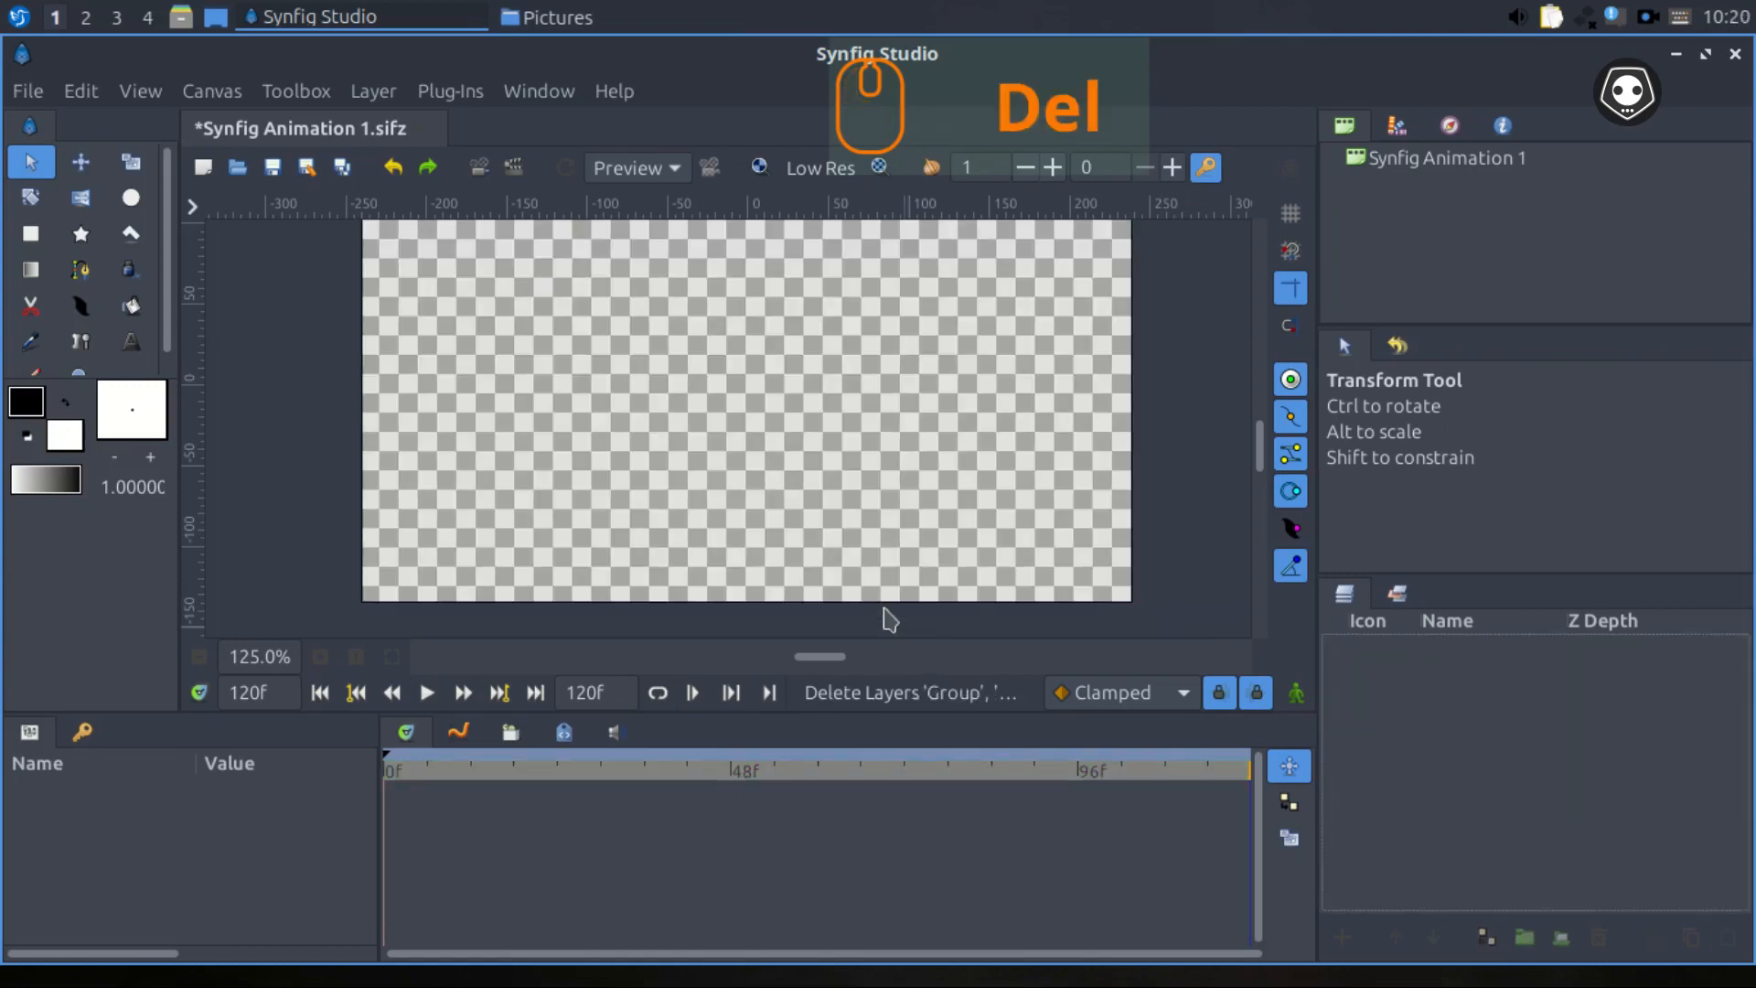
Draw a background rectangle about 526 by 330 px that covers the whole canvas.
scroll(745, 437, "down", 3)
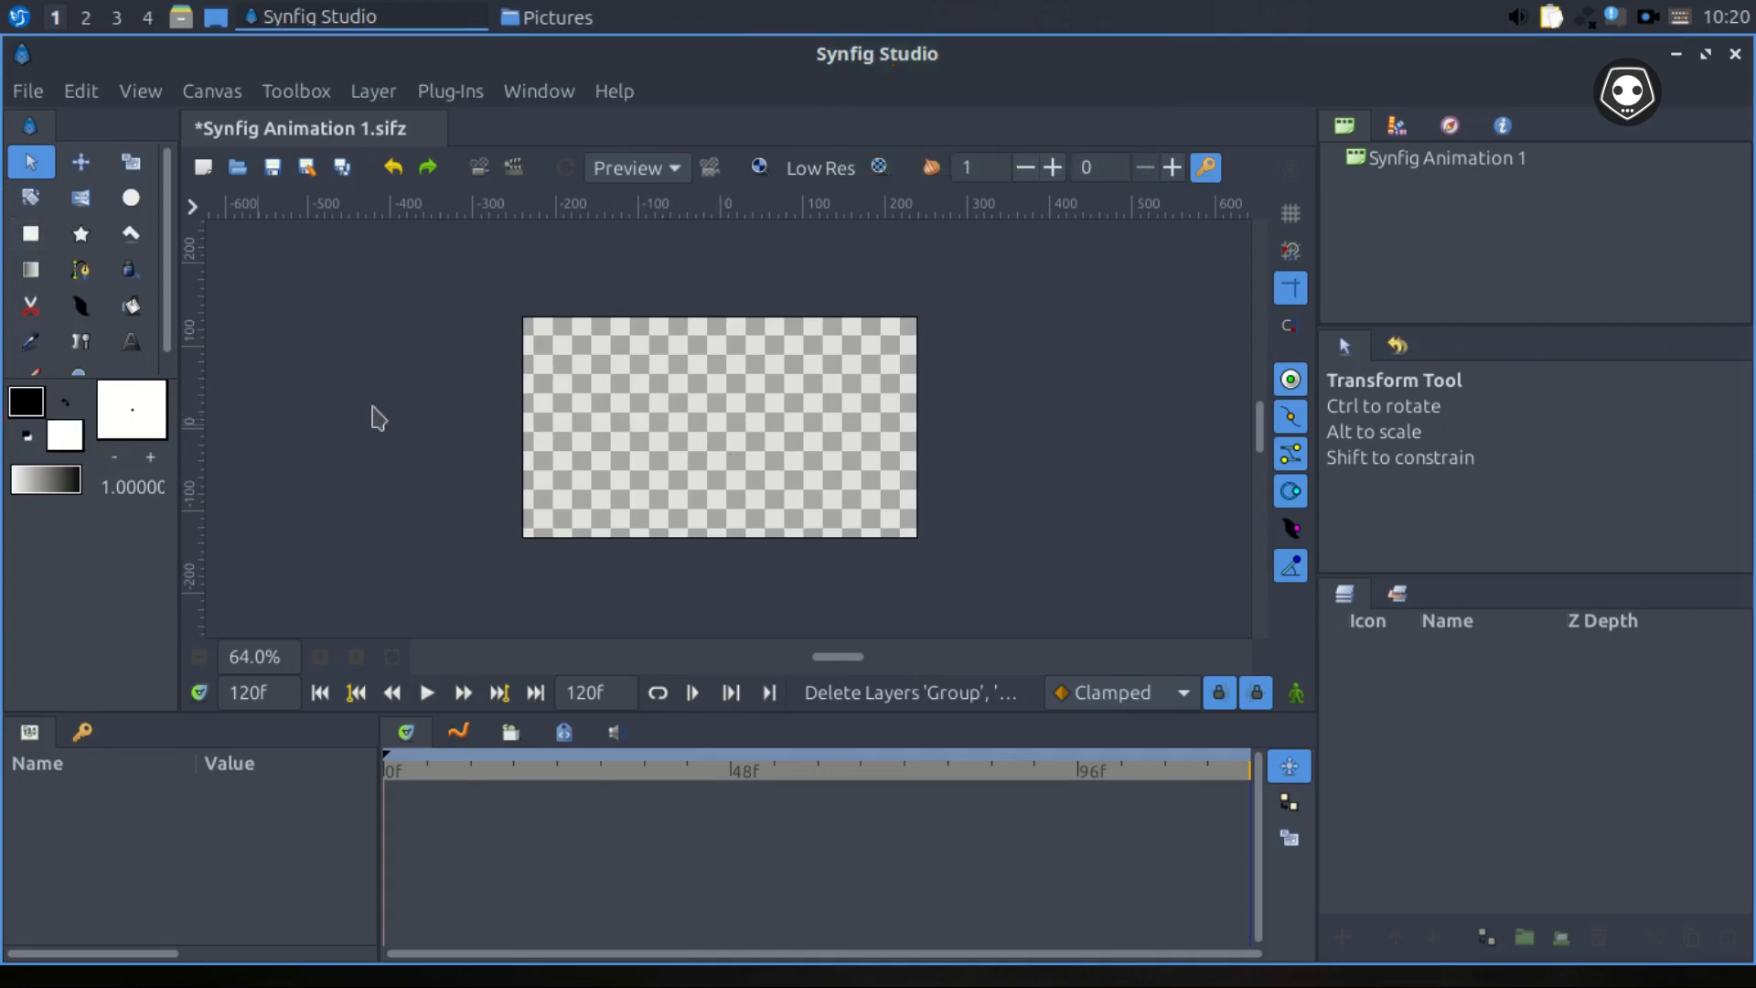
scroll(552, 465, "up", 1)
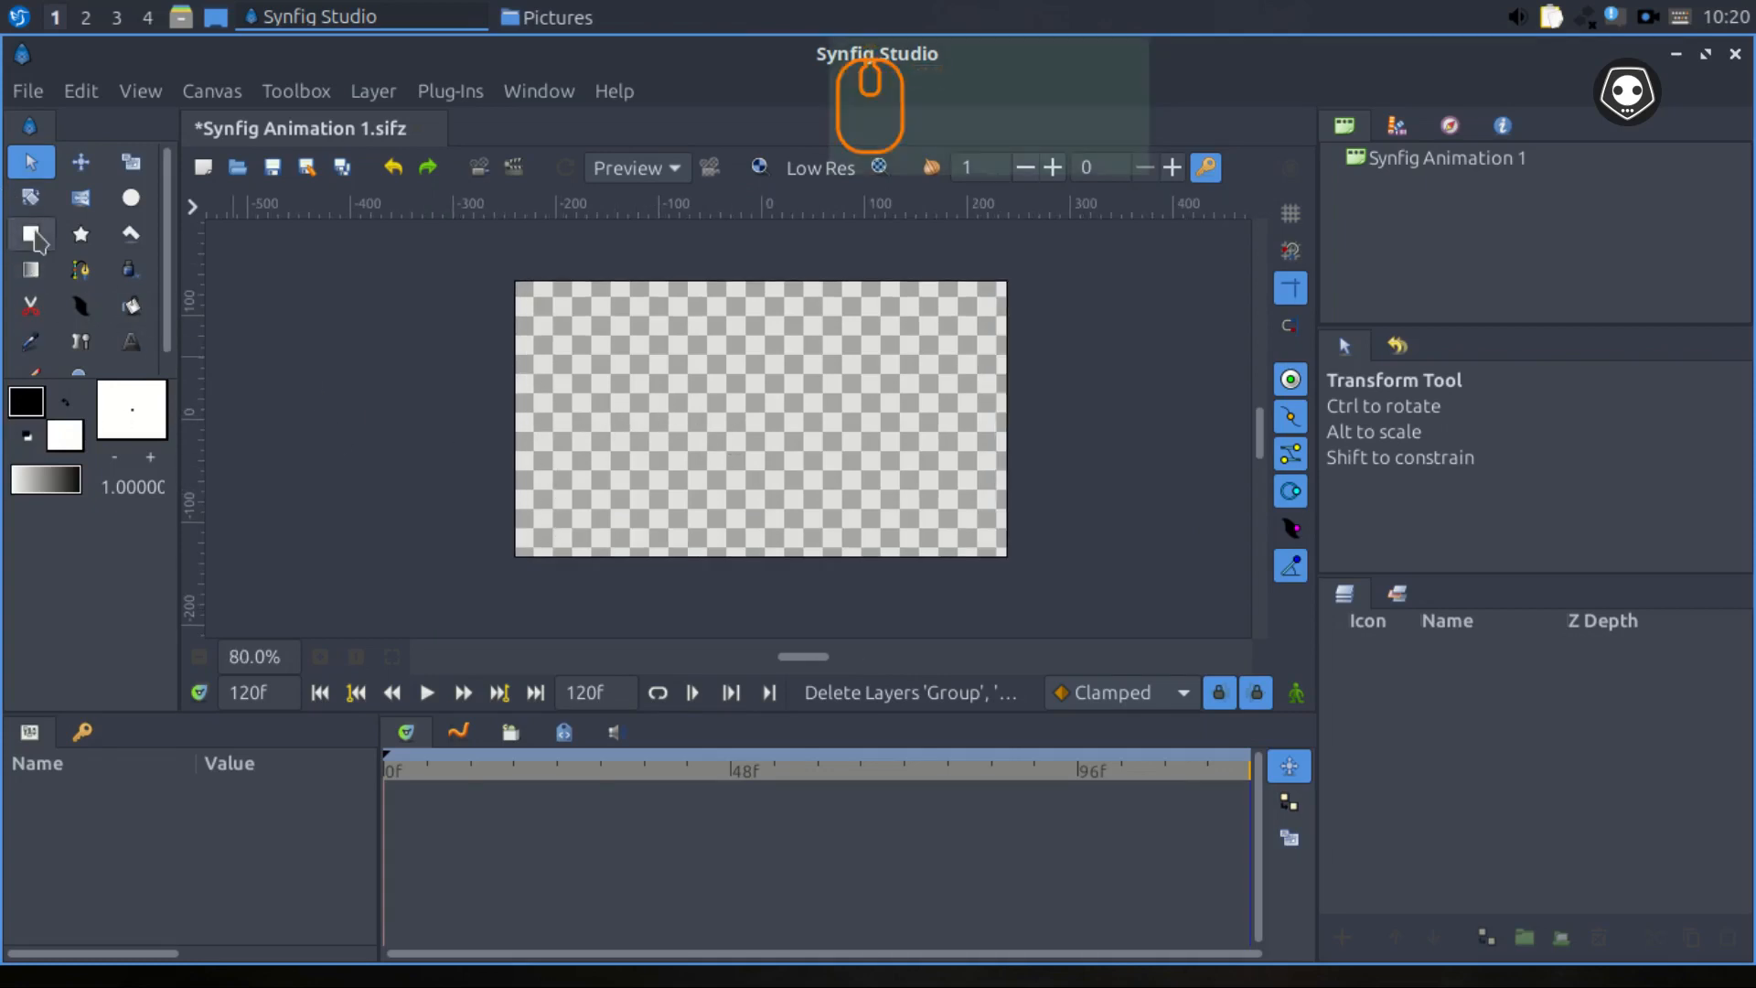
left_click(32, 236)
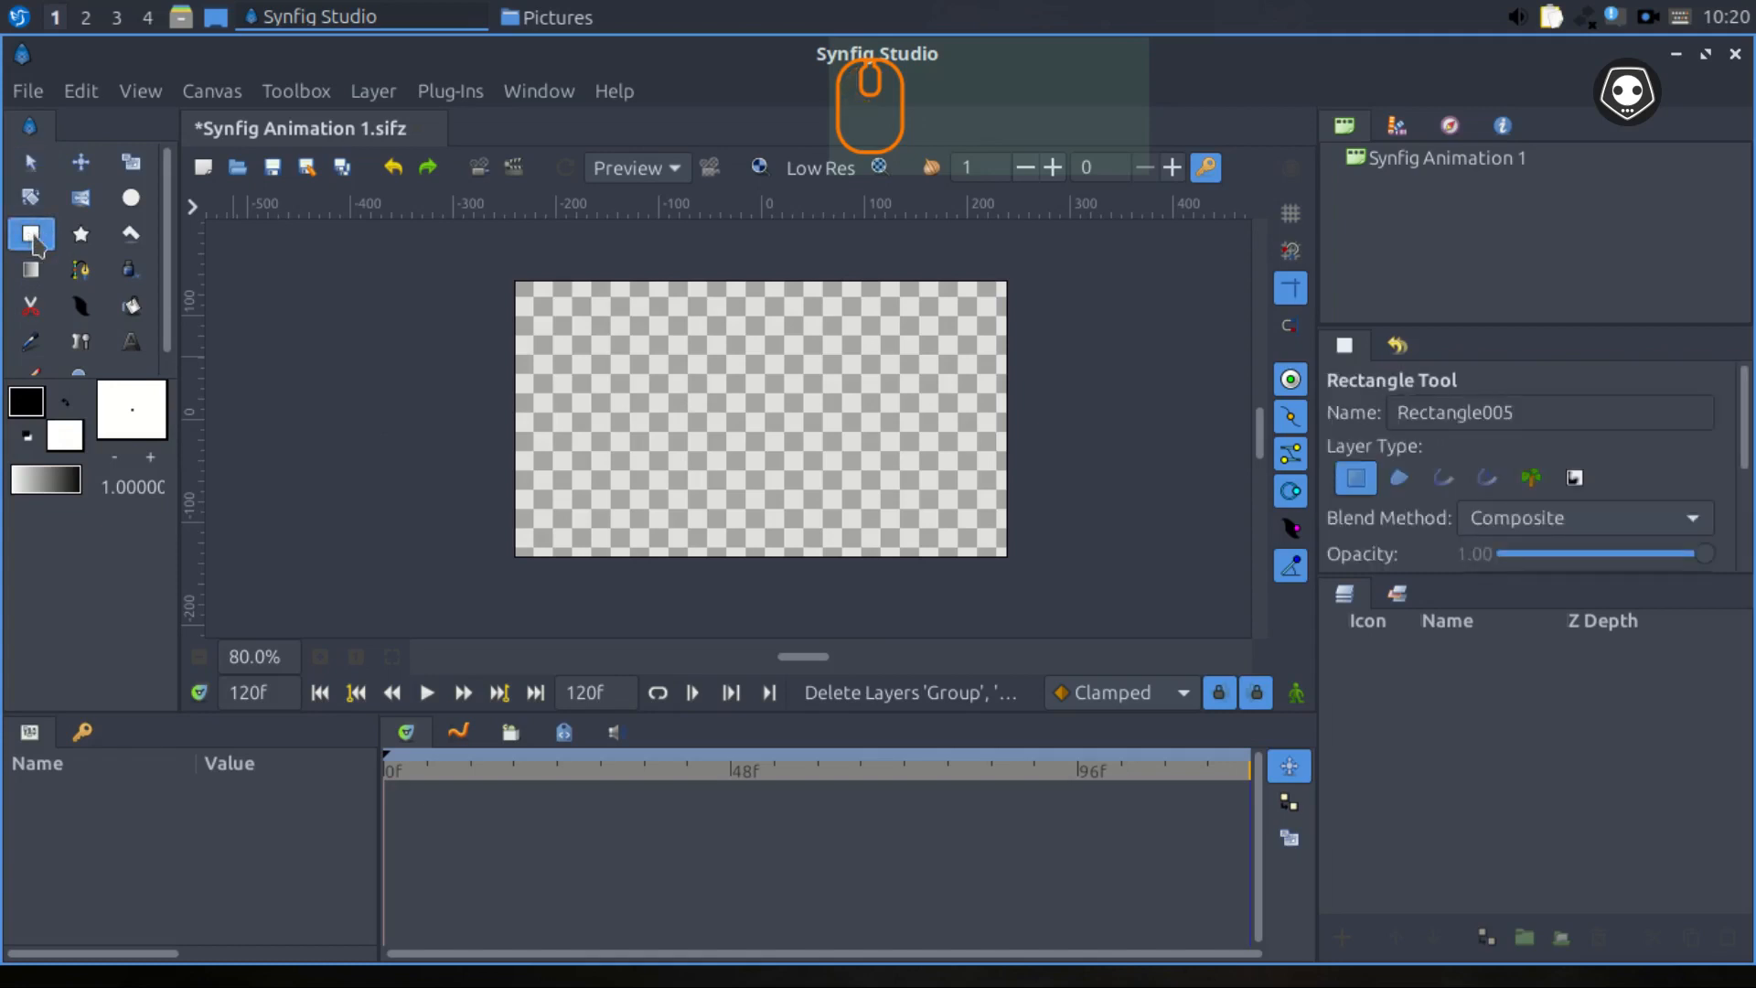
left_click_drag(489, 244, 1025, 581)
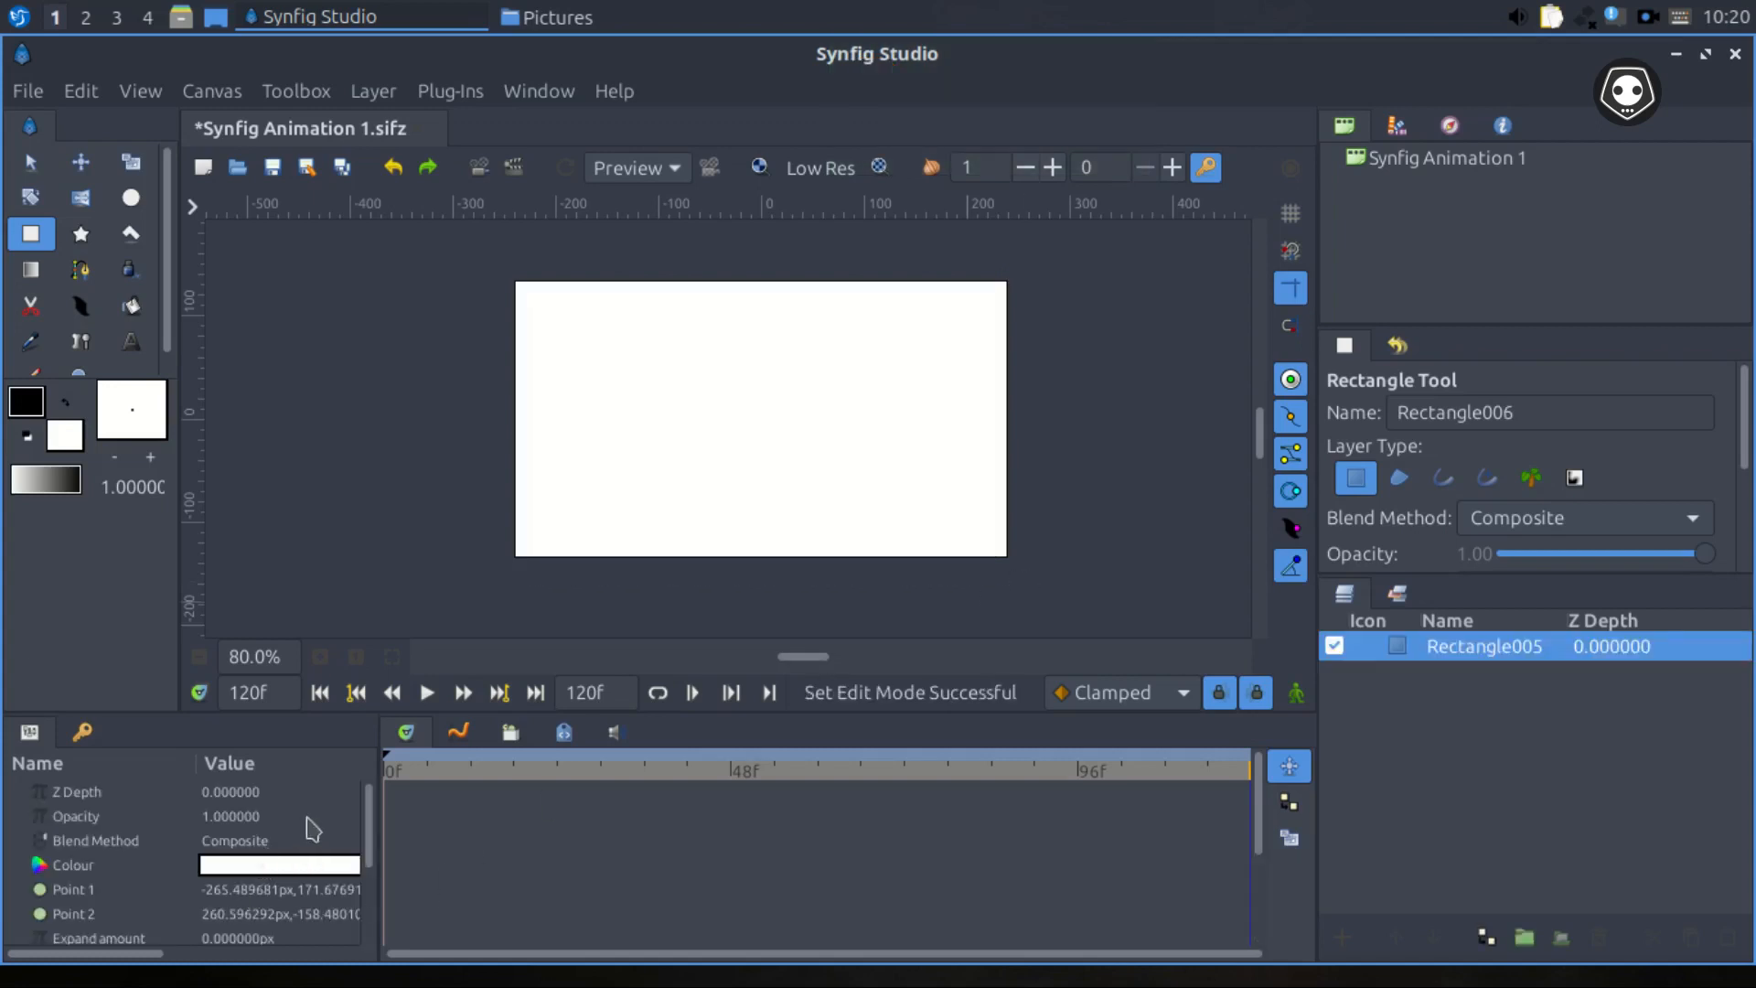
Set the background rectangle's colour to the muted green #4E675D and save the animation file.
double_click(256, 873)
left_click_drag(951, 289, 800, 290)
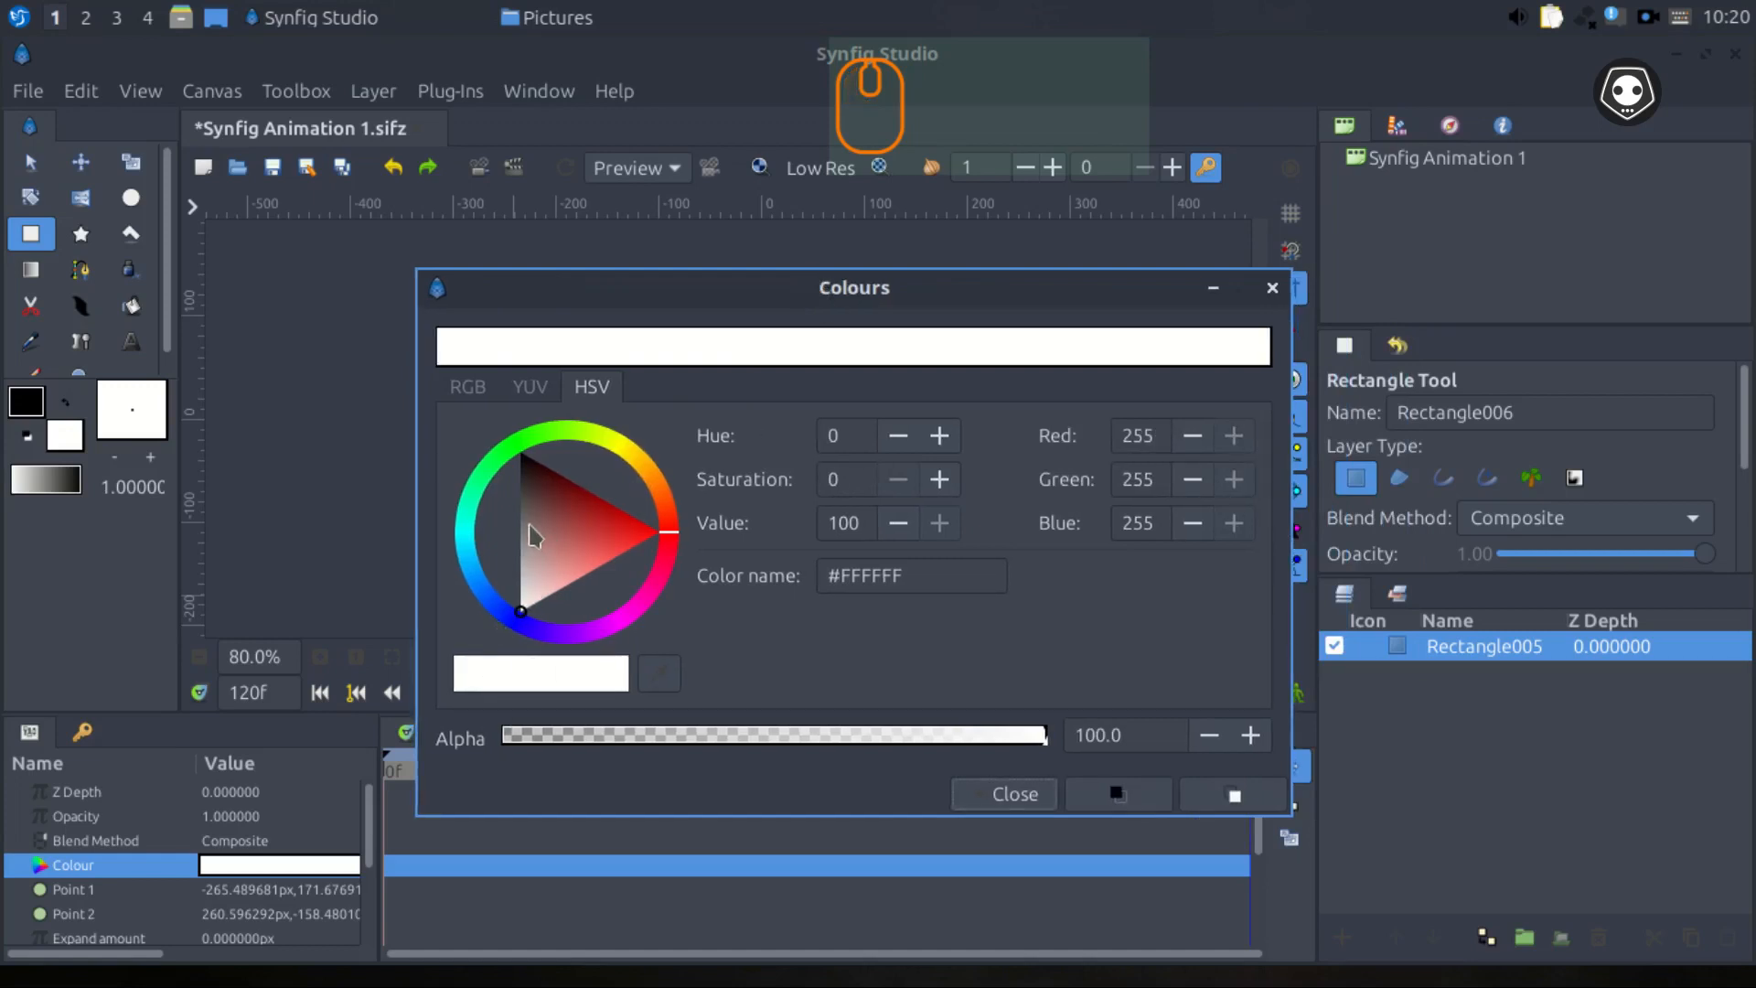
left_click_drag(535, 534, 524, 516)
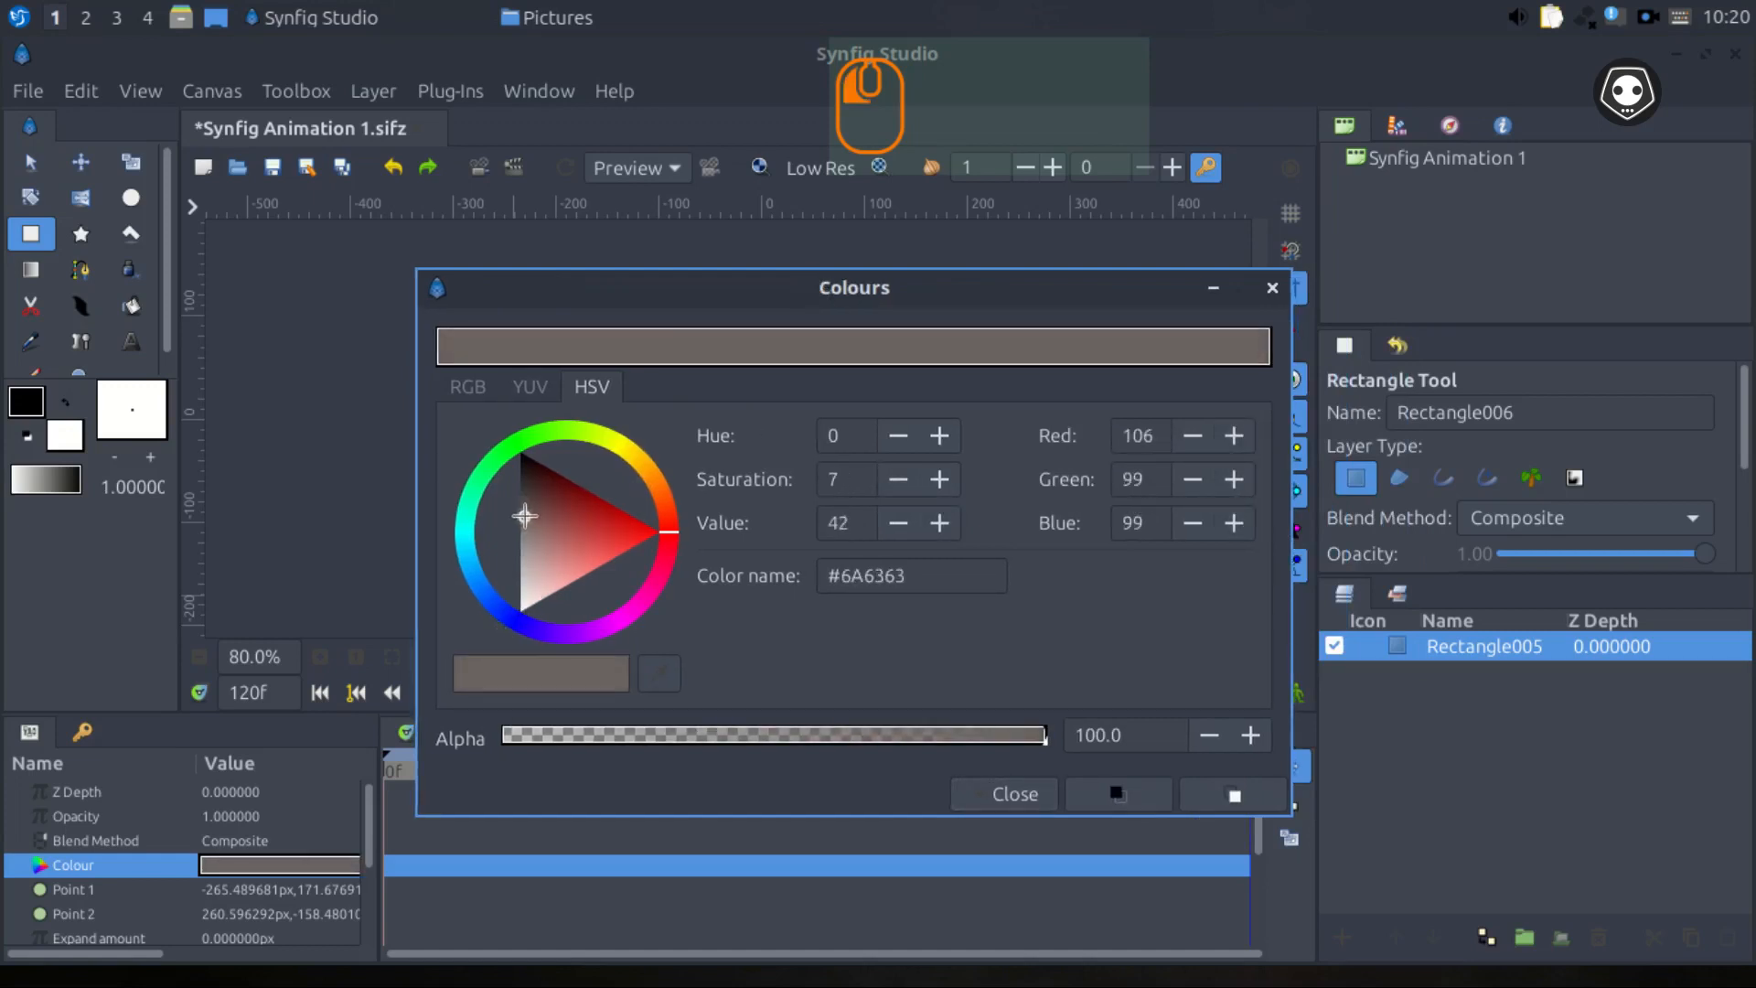
left_click_drag(664, 529, 477, 506)
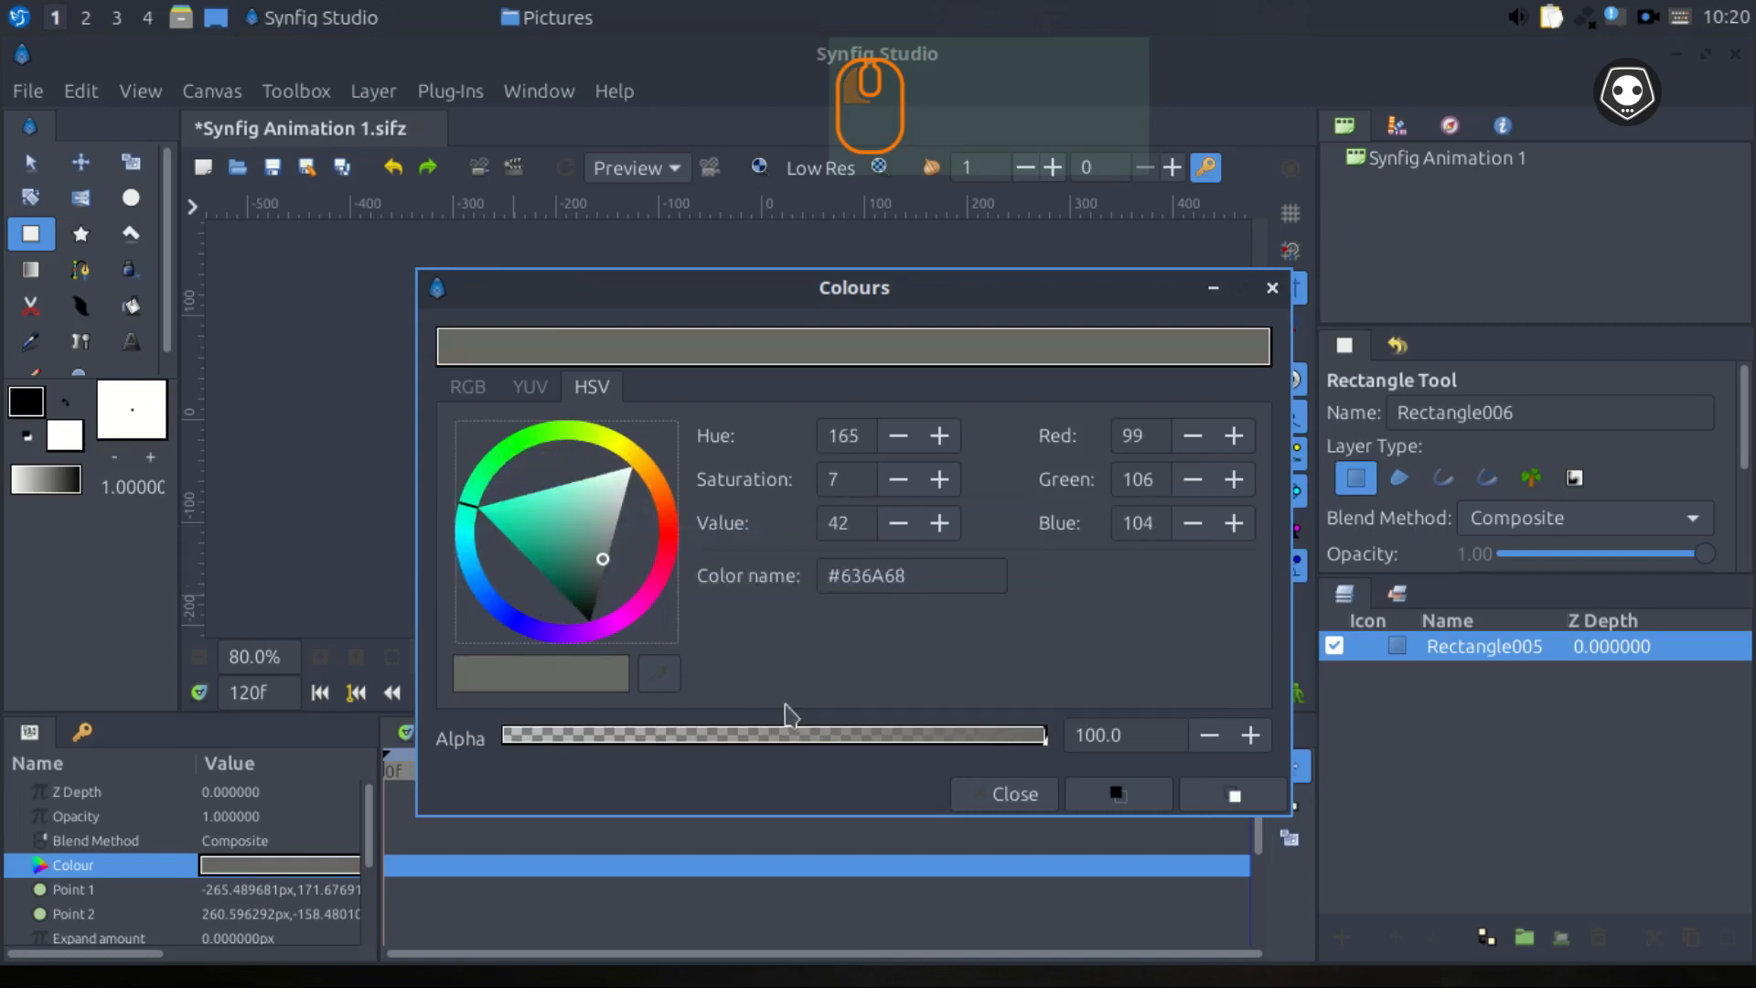
left_click(474, 489)
left_click_drag(475, 489, 471, 482)
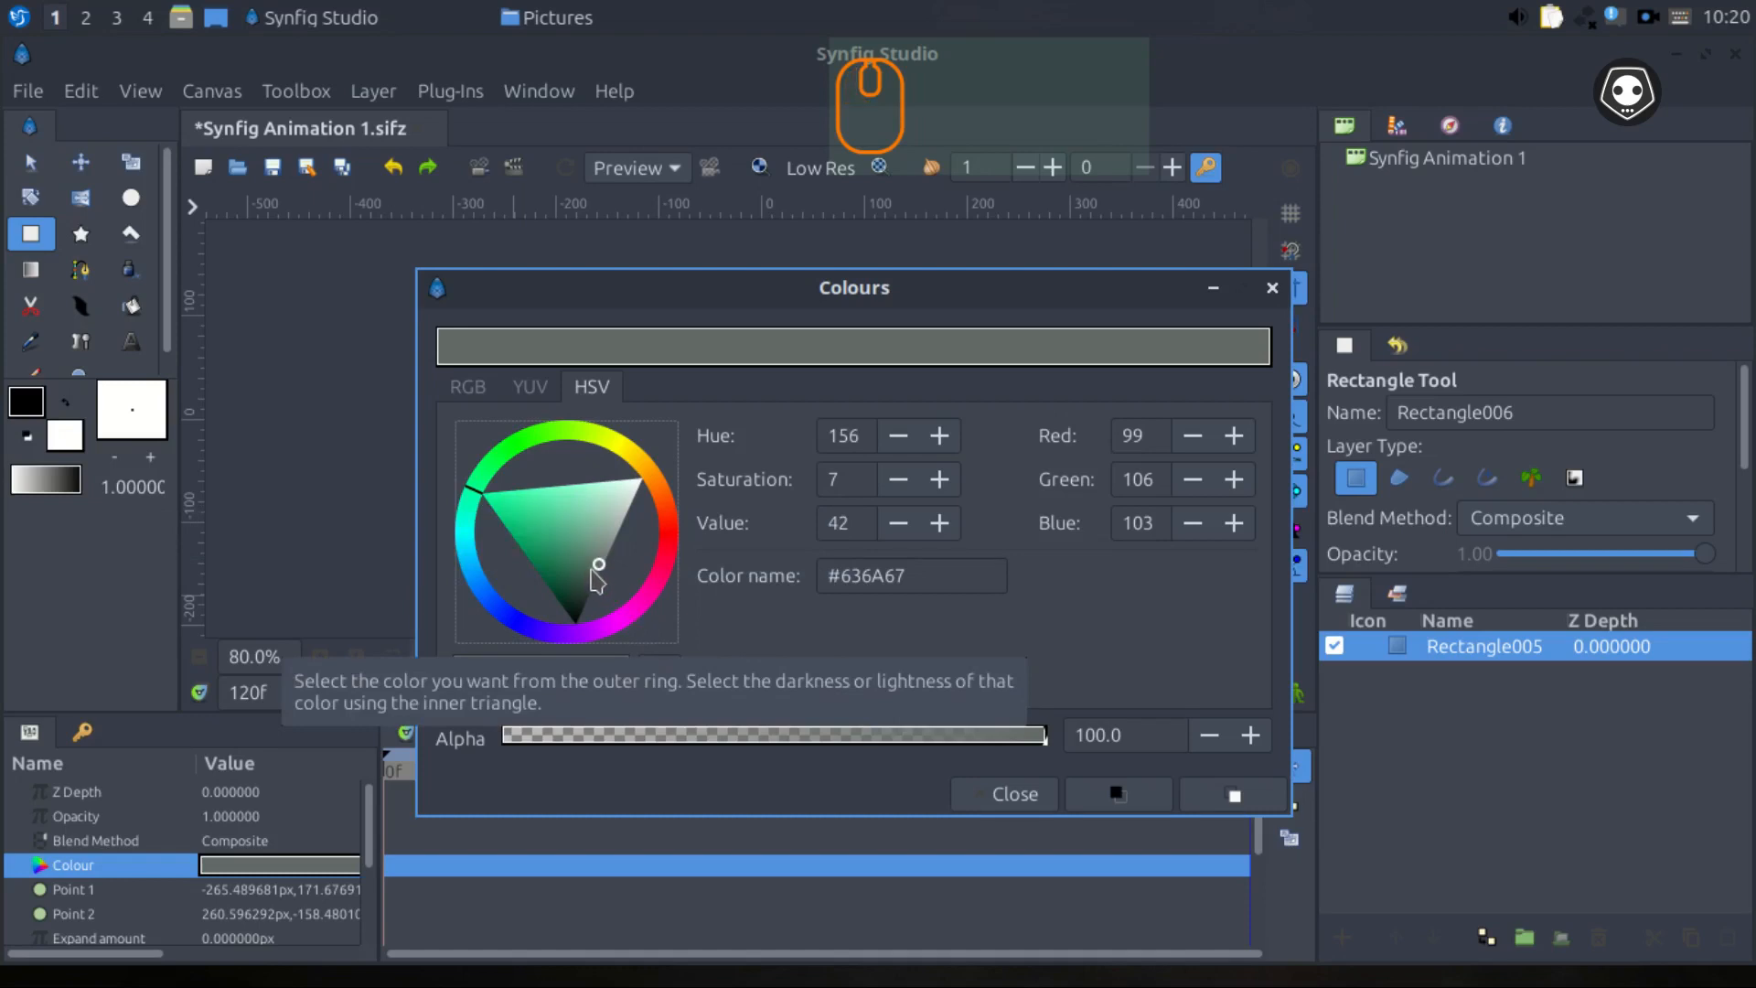
left_click_drag(595, 578, 587, 566)
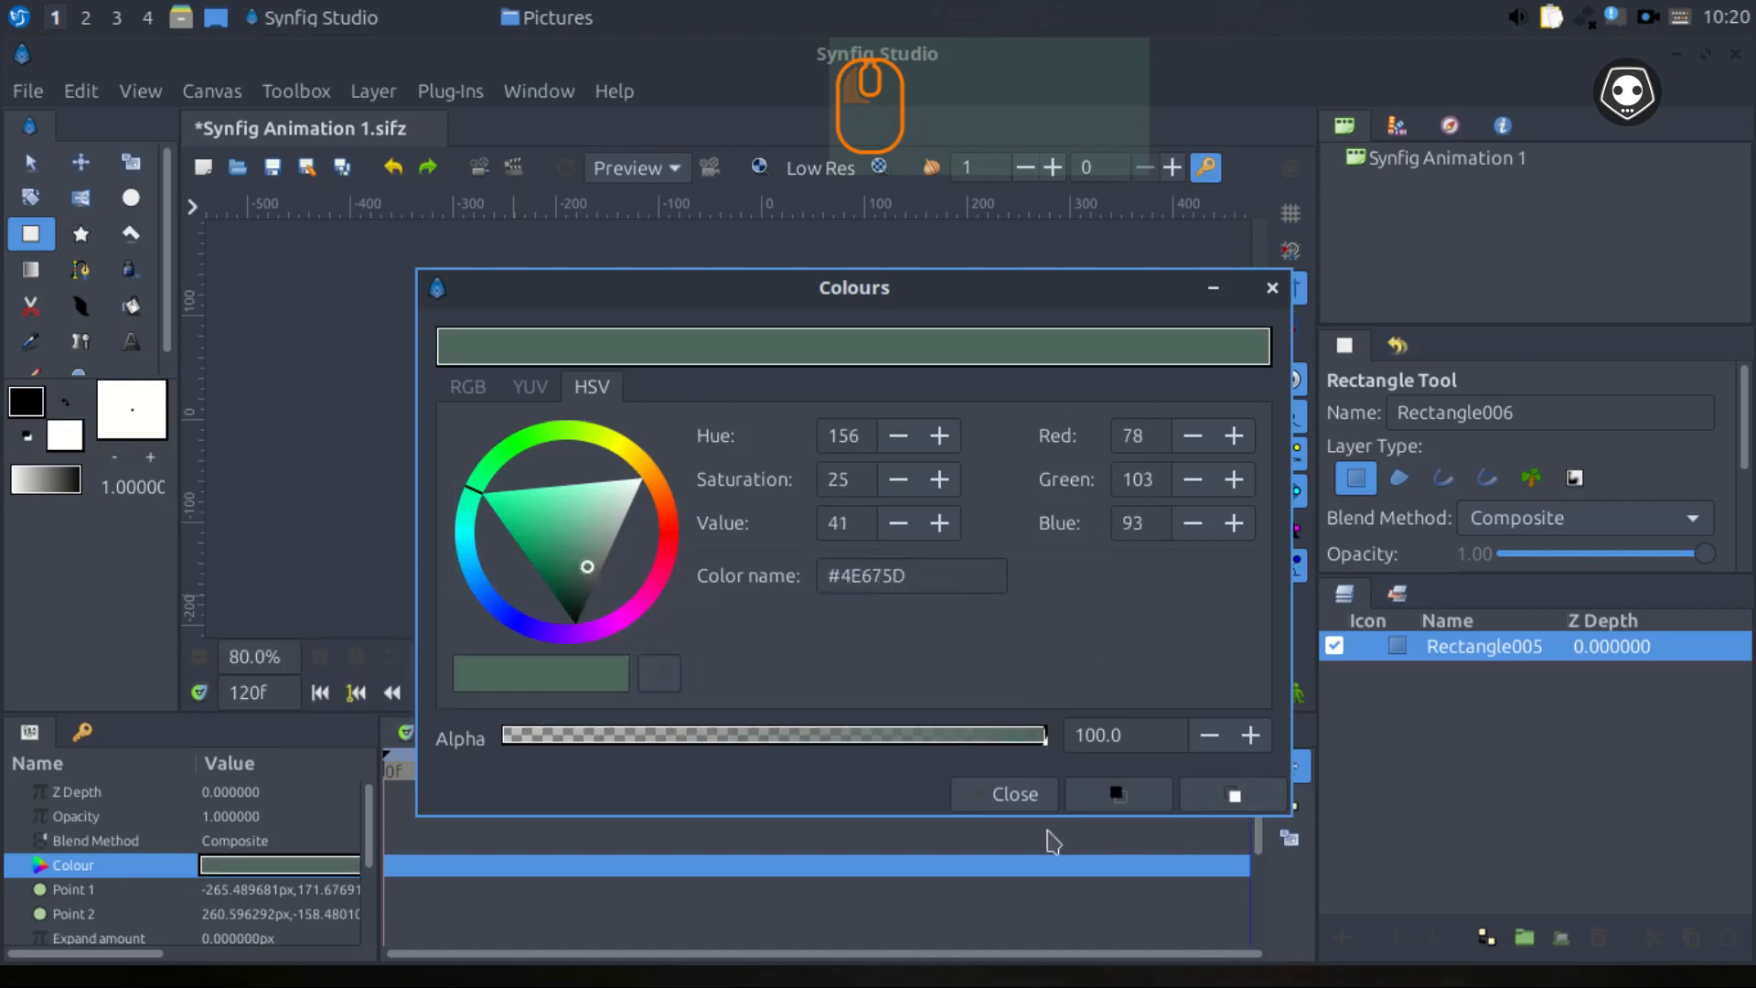
left_click_drag(939, 282, 1291, 315)
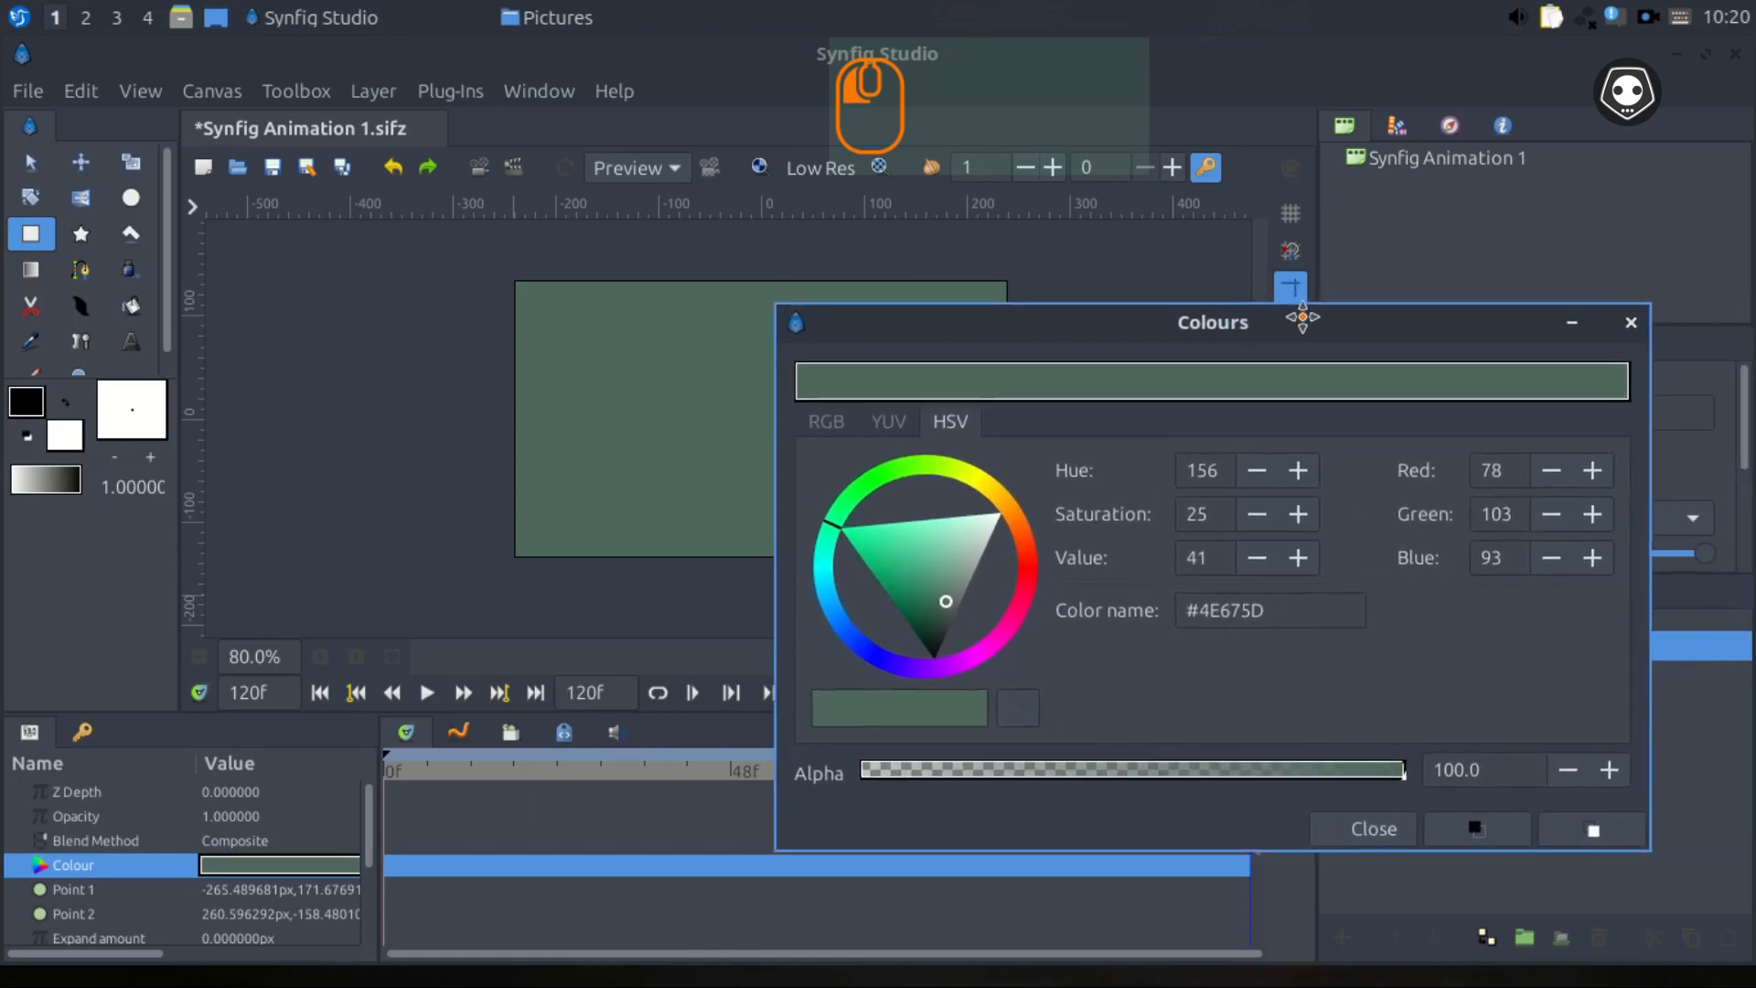
left_click(1360, 840)
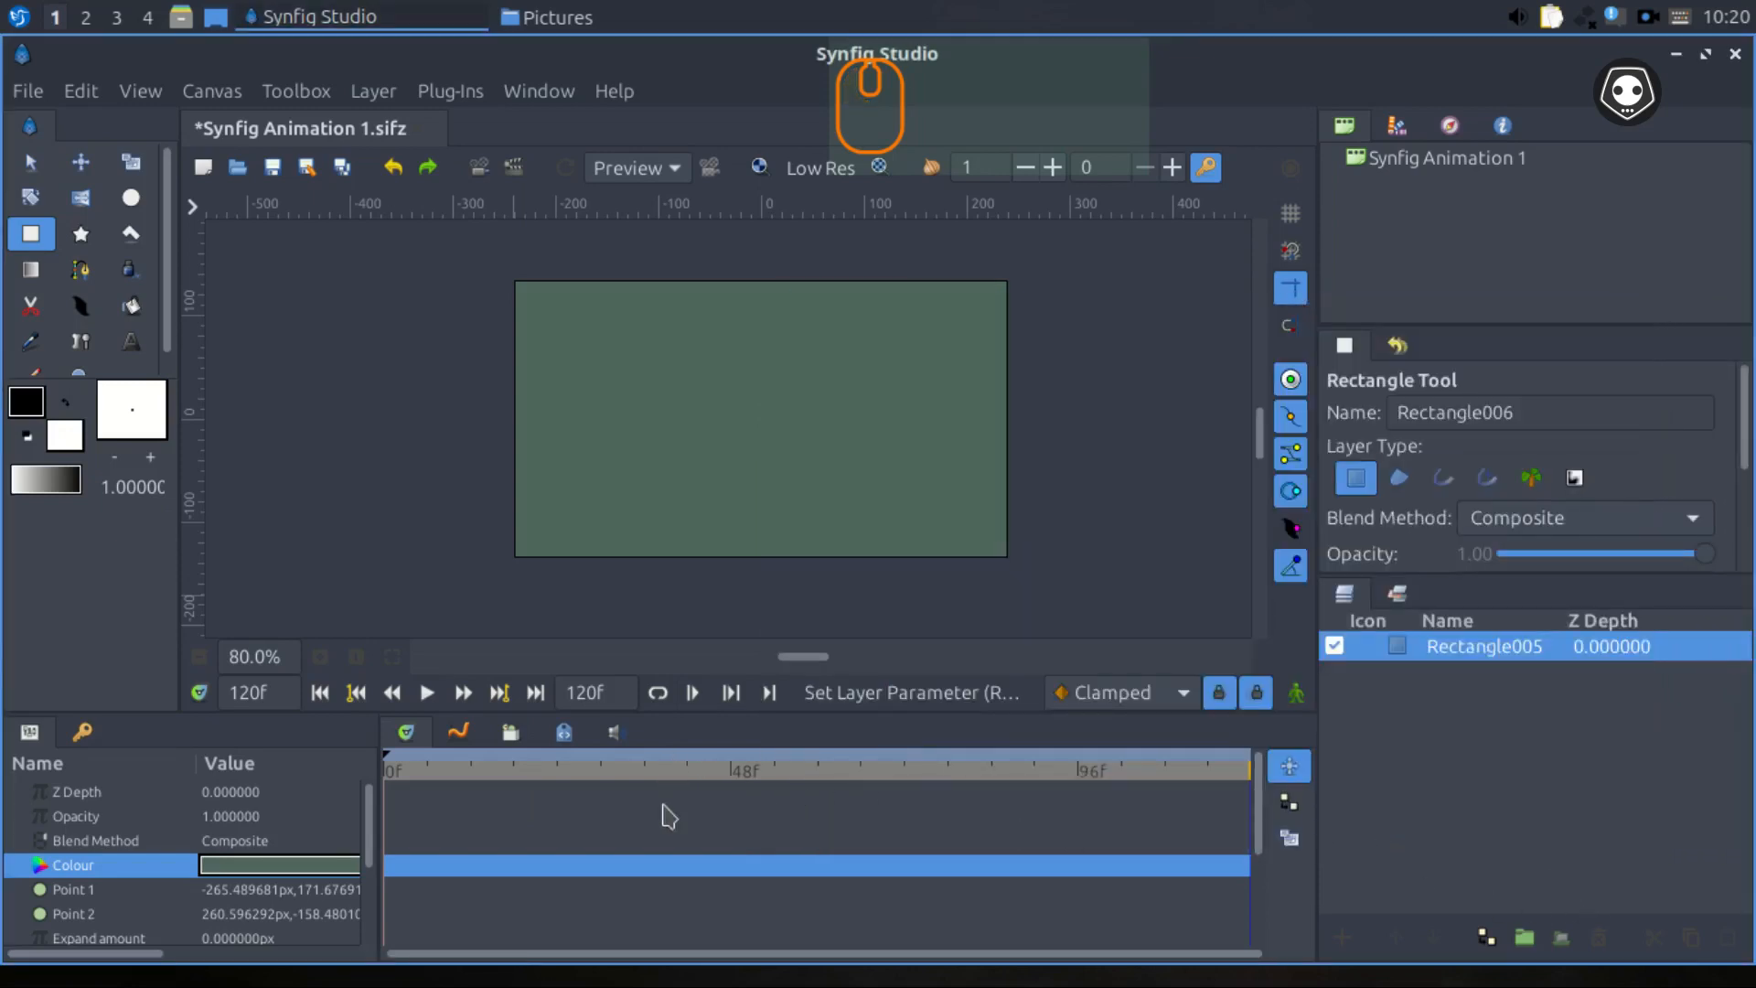
key("ctrl+s")
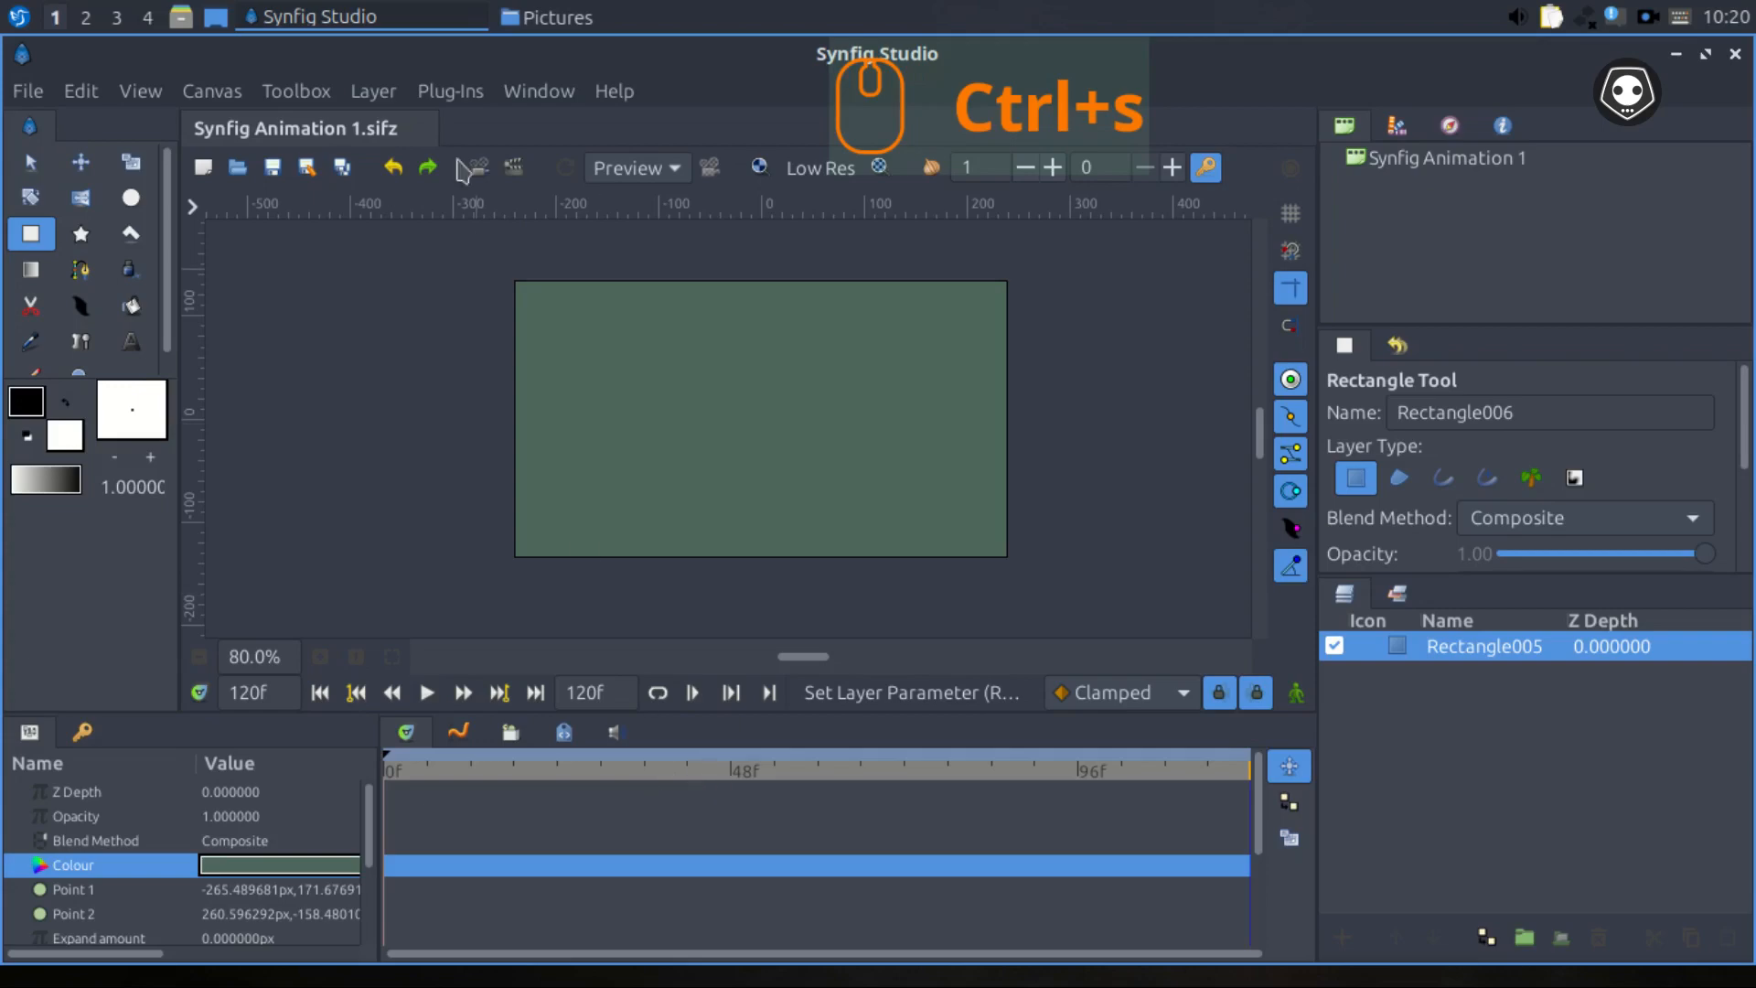
Switch to the file manager and bring path91.png, path92.png and path97.png from the Pictures folder into the Synfig canvas.
left_click(546, 17)
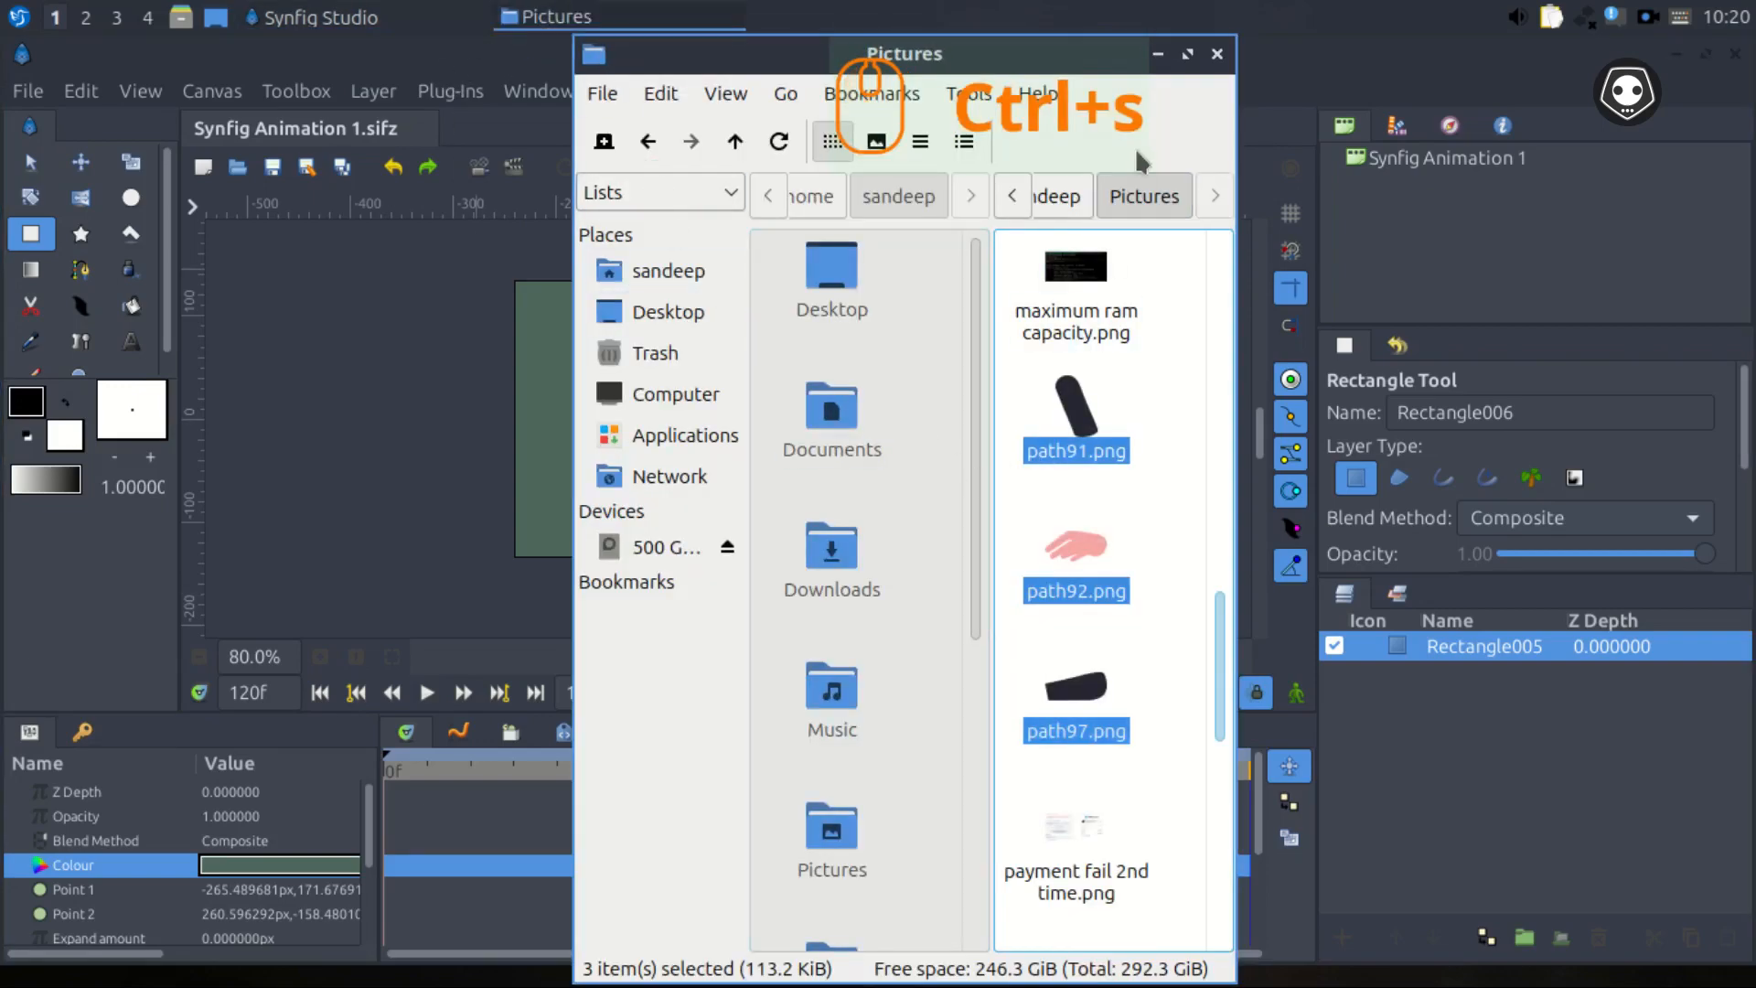
left_click(1187, 54)
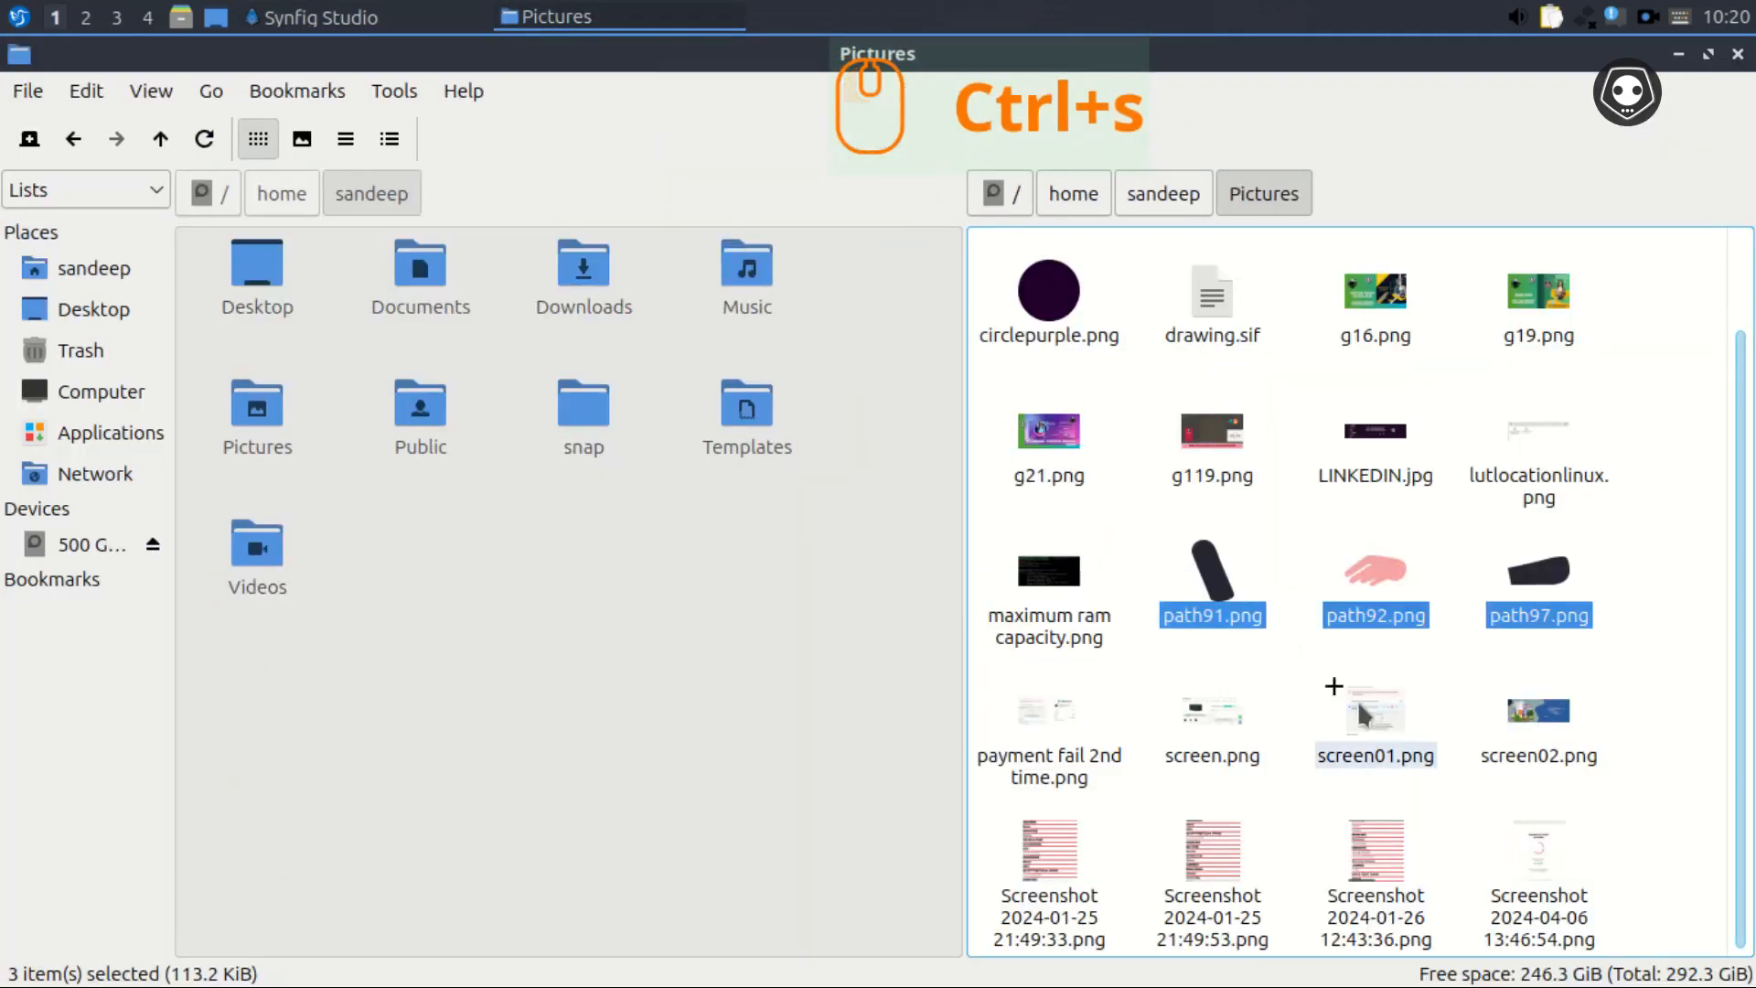
left_click(1216, 586)
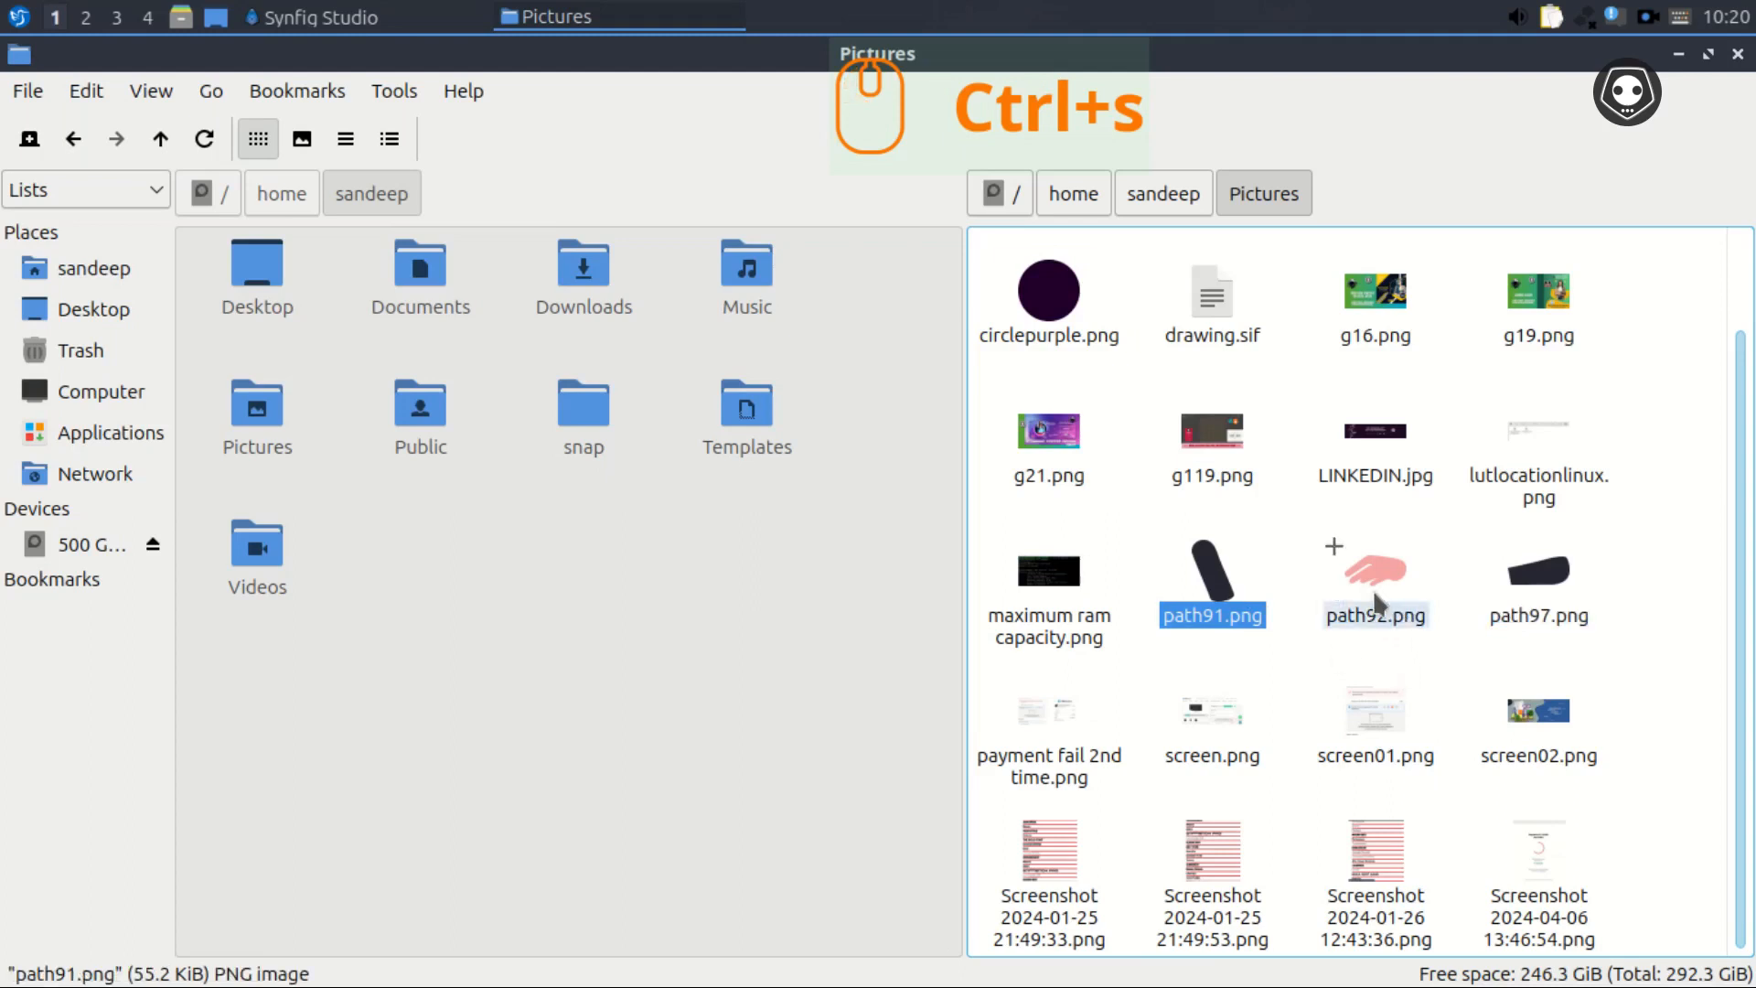
left_click(1522, 577, "shift")
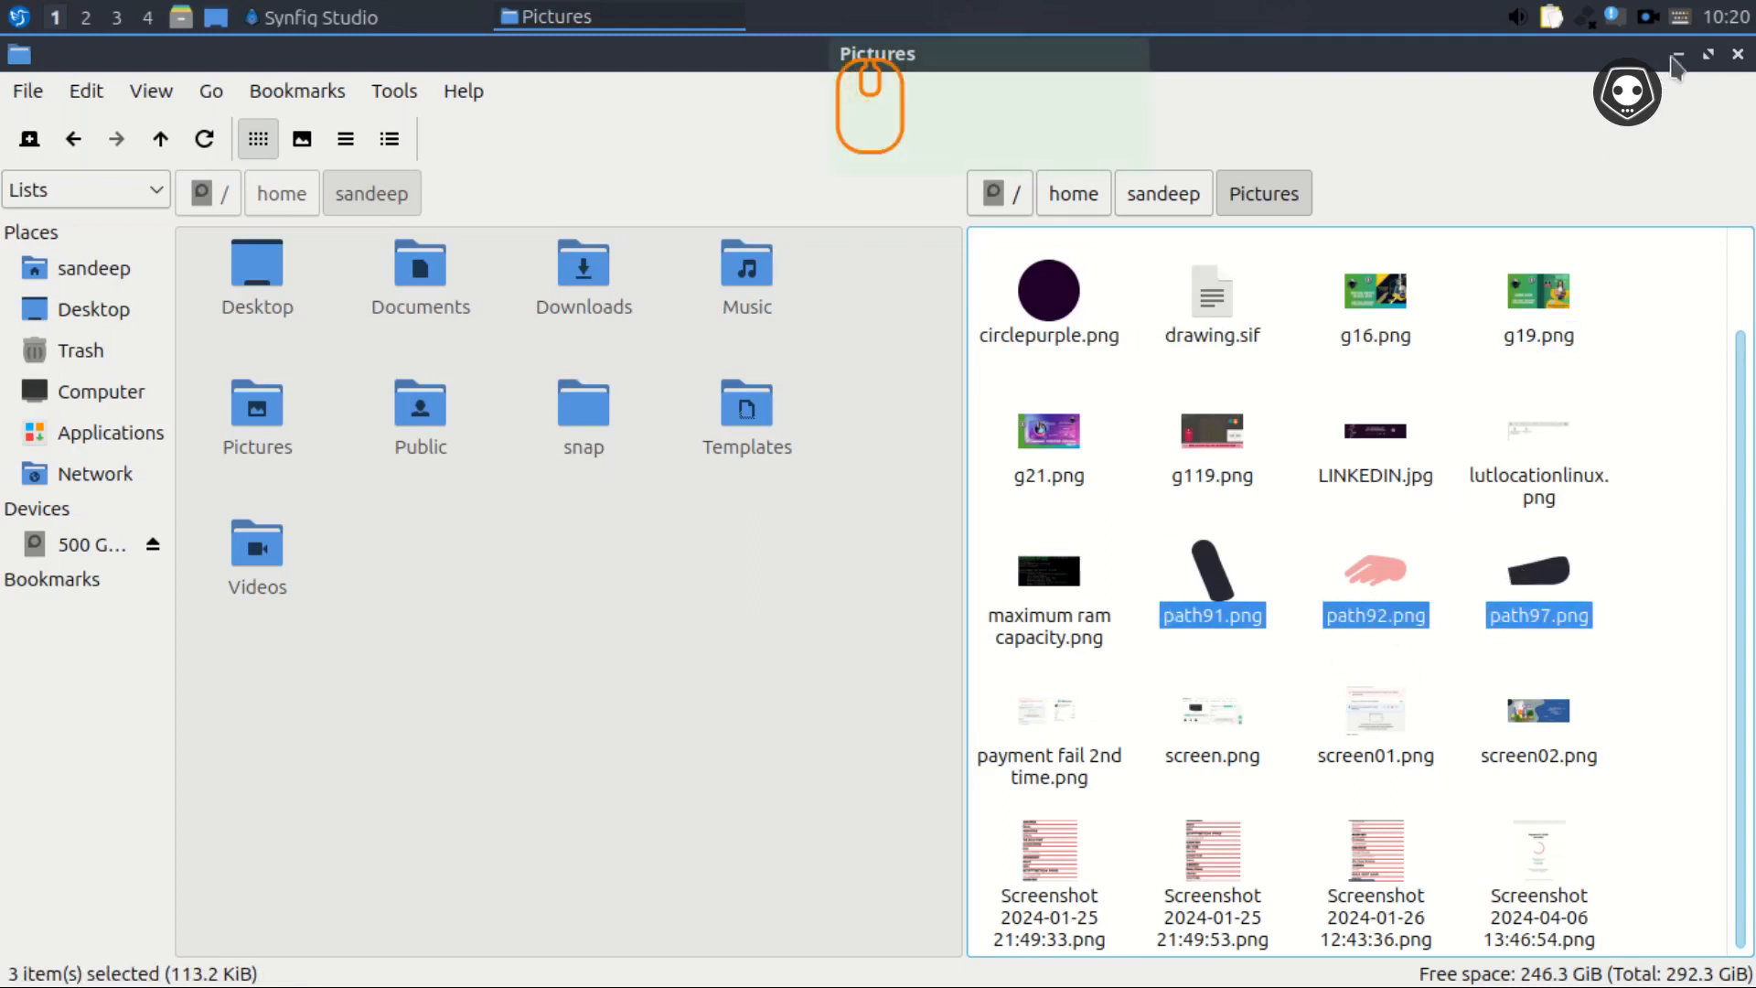
left_click(1706, 55)
scroll(1134, 567, "down", 10)
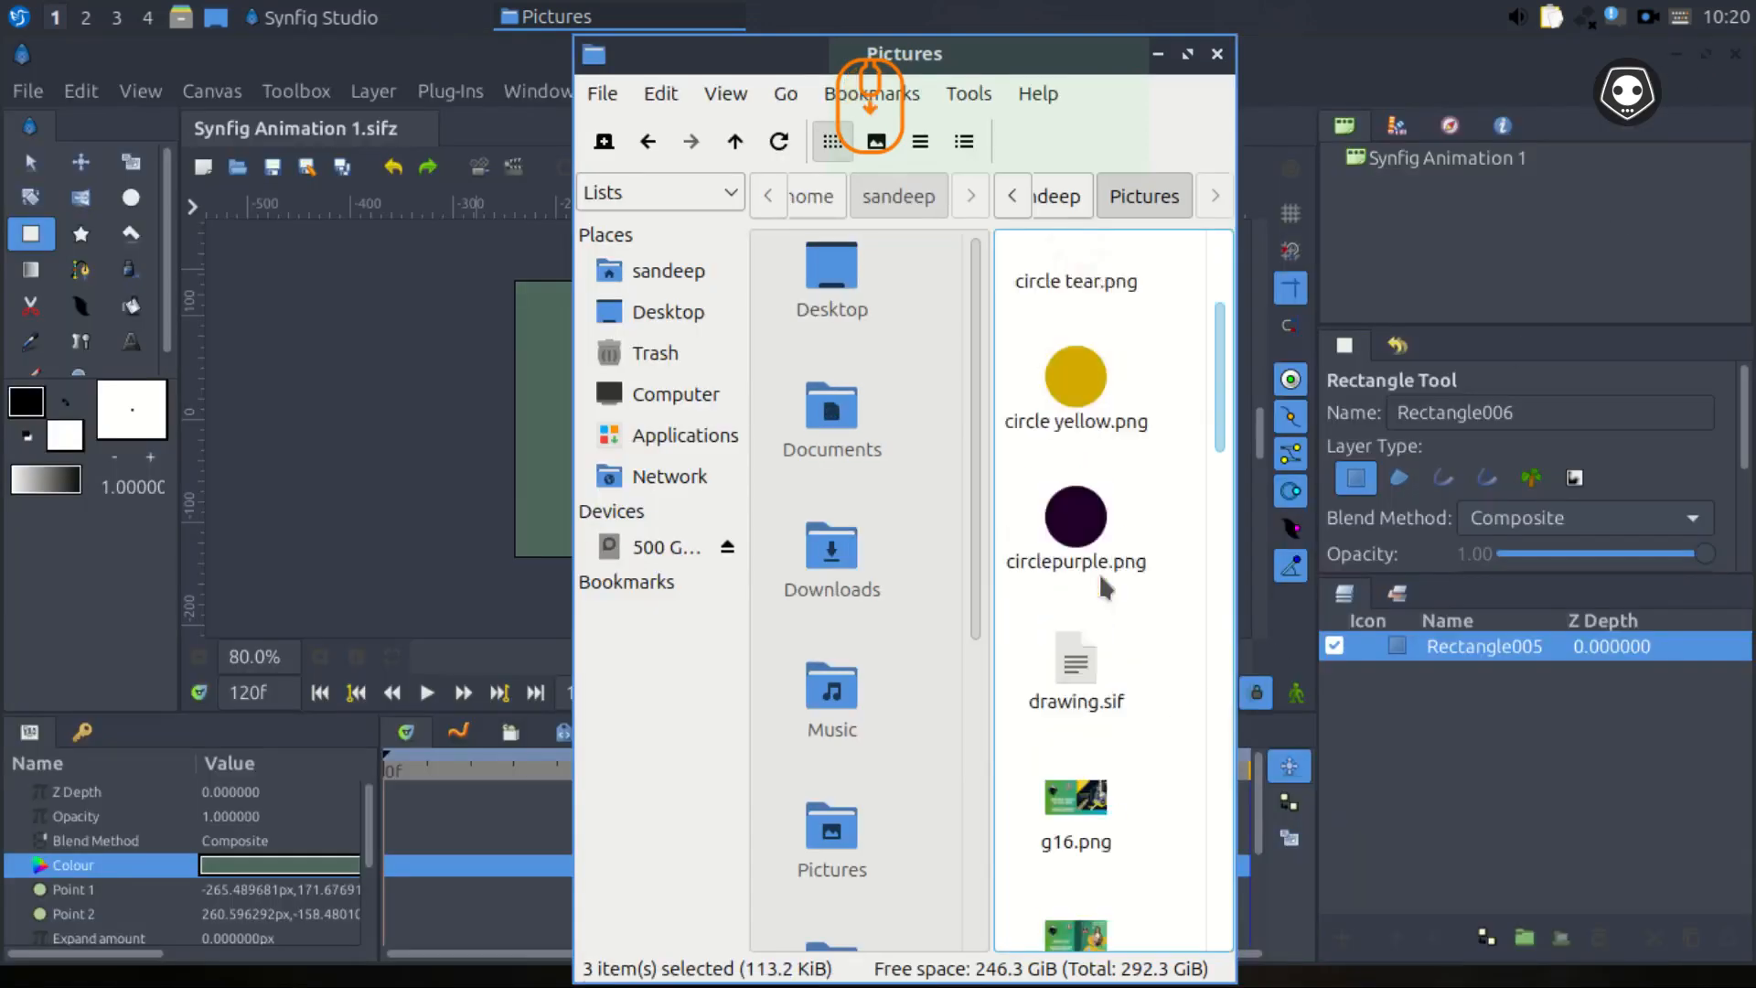
left_click_drag(1079, 301, 408, 322)
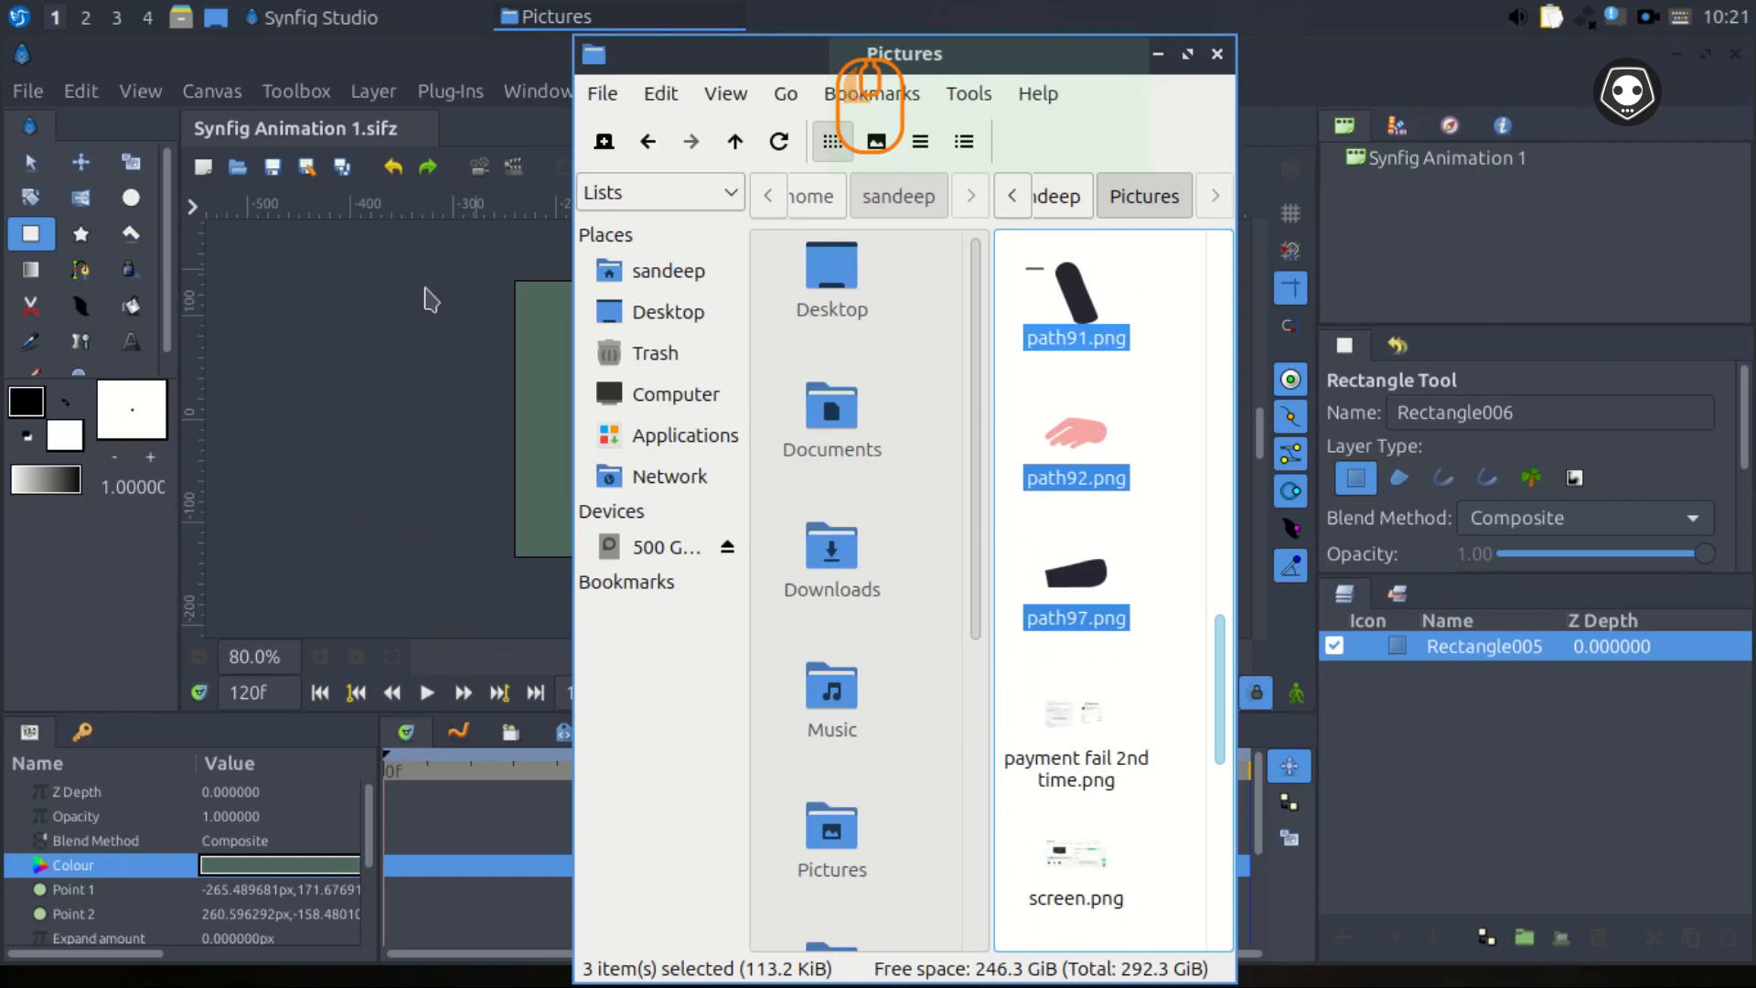
left_click(583, 18)
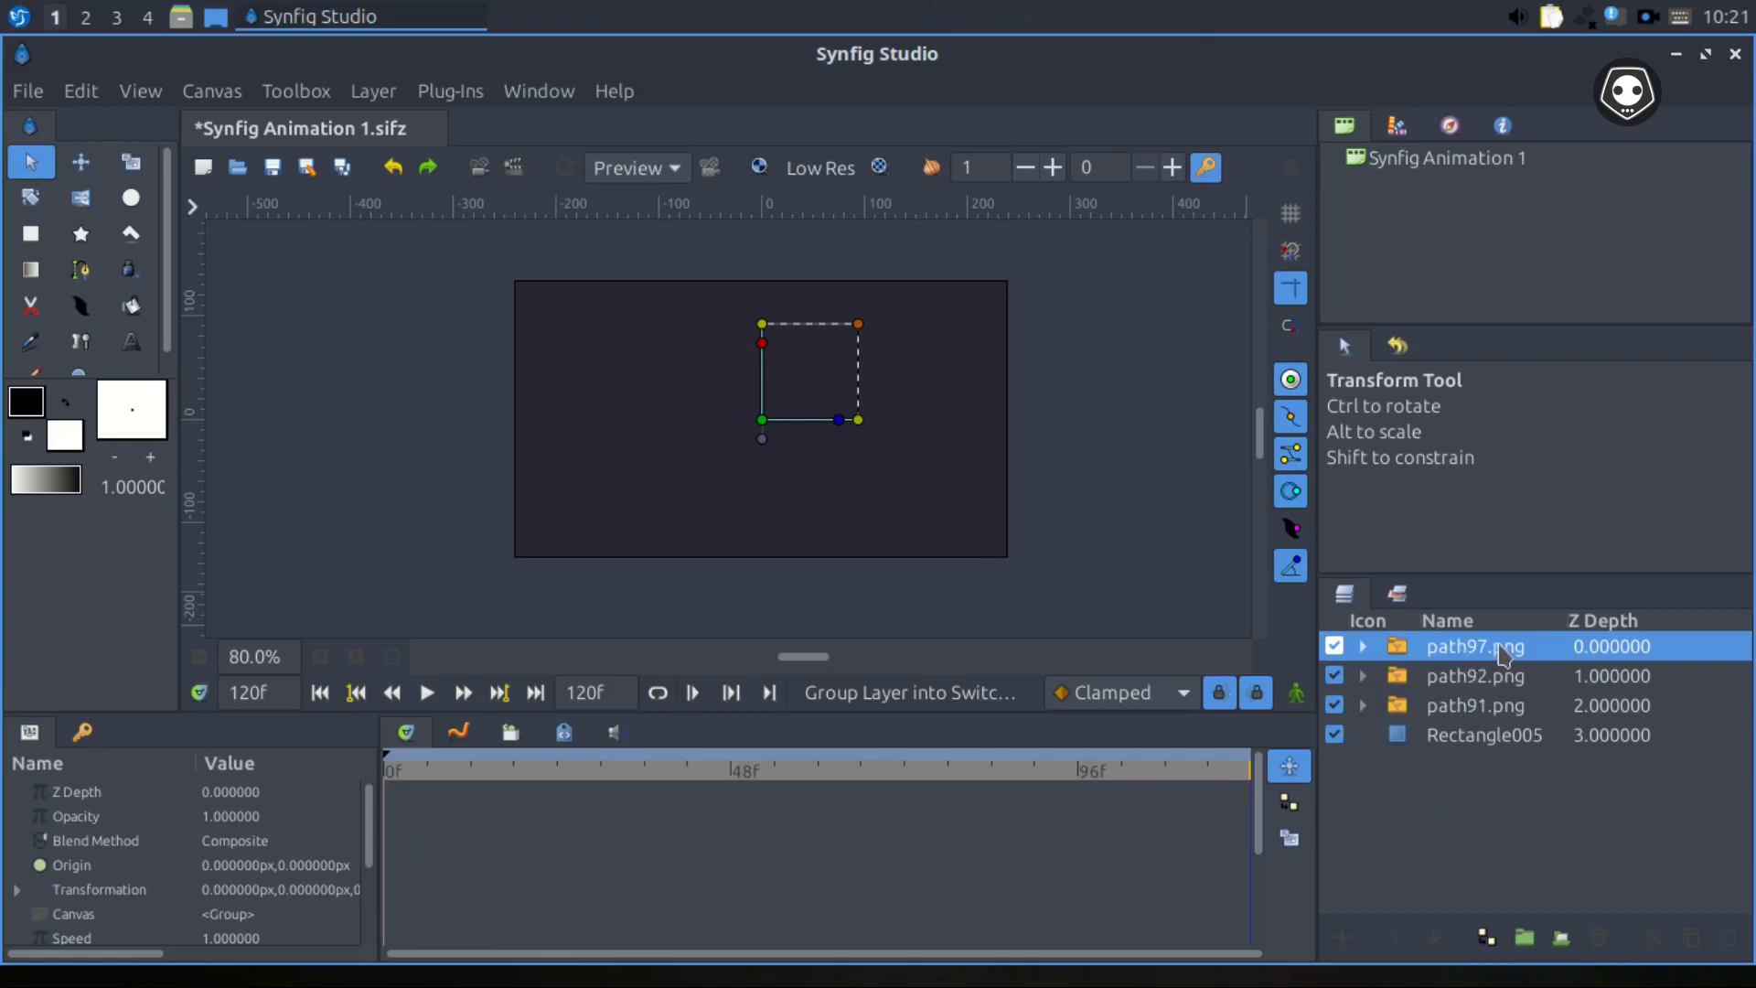
Scale the path97.png layer to 0.05 in both directions through its transformation values.
double_click(1468, 649)
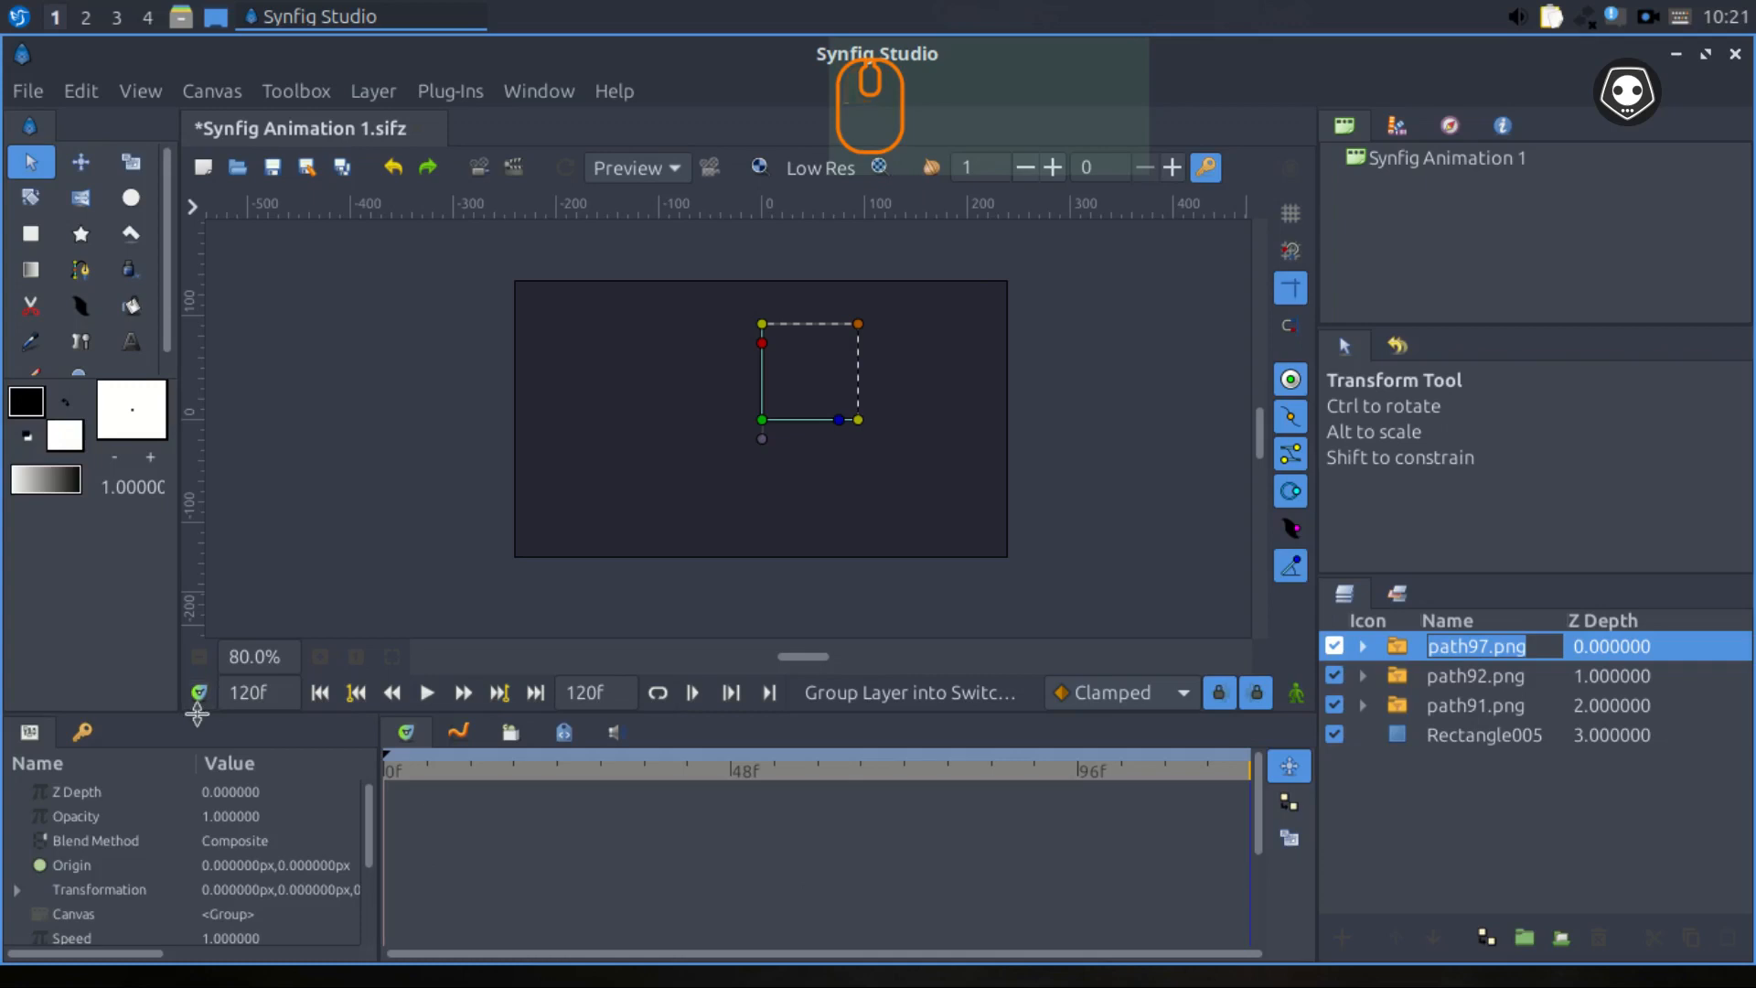
left_click_drag(201, 712, 209, 572)
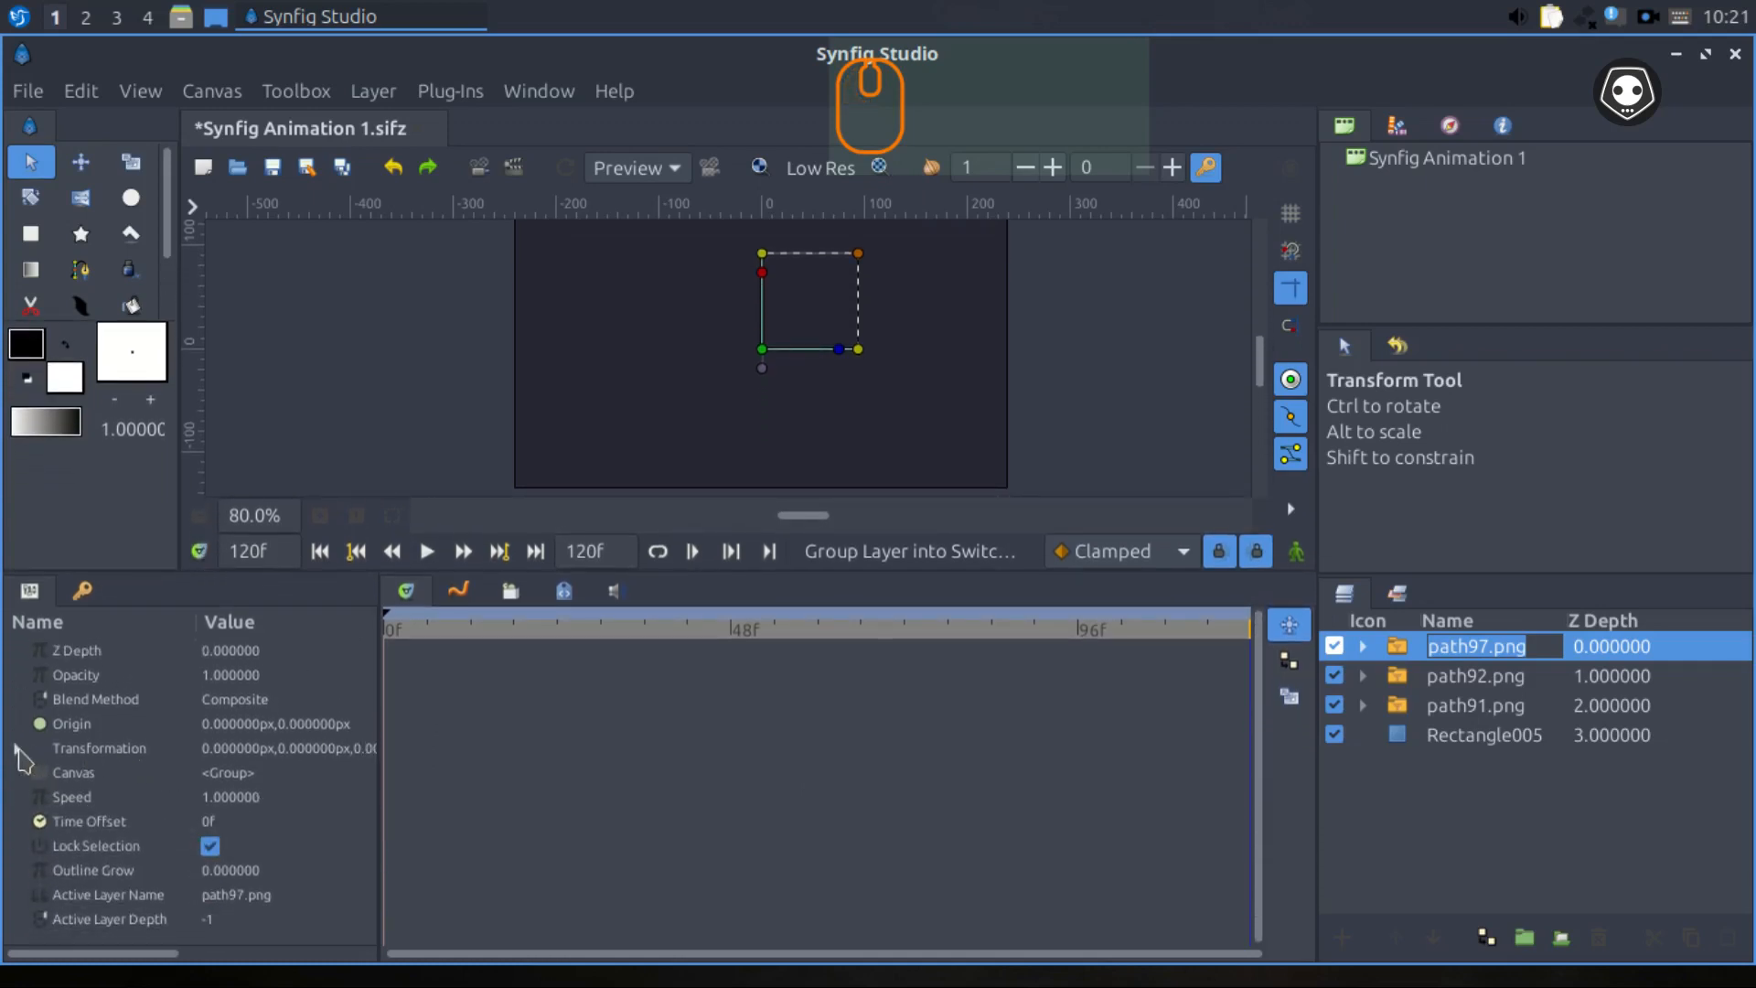
left_click(16, 748)
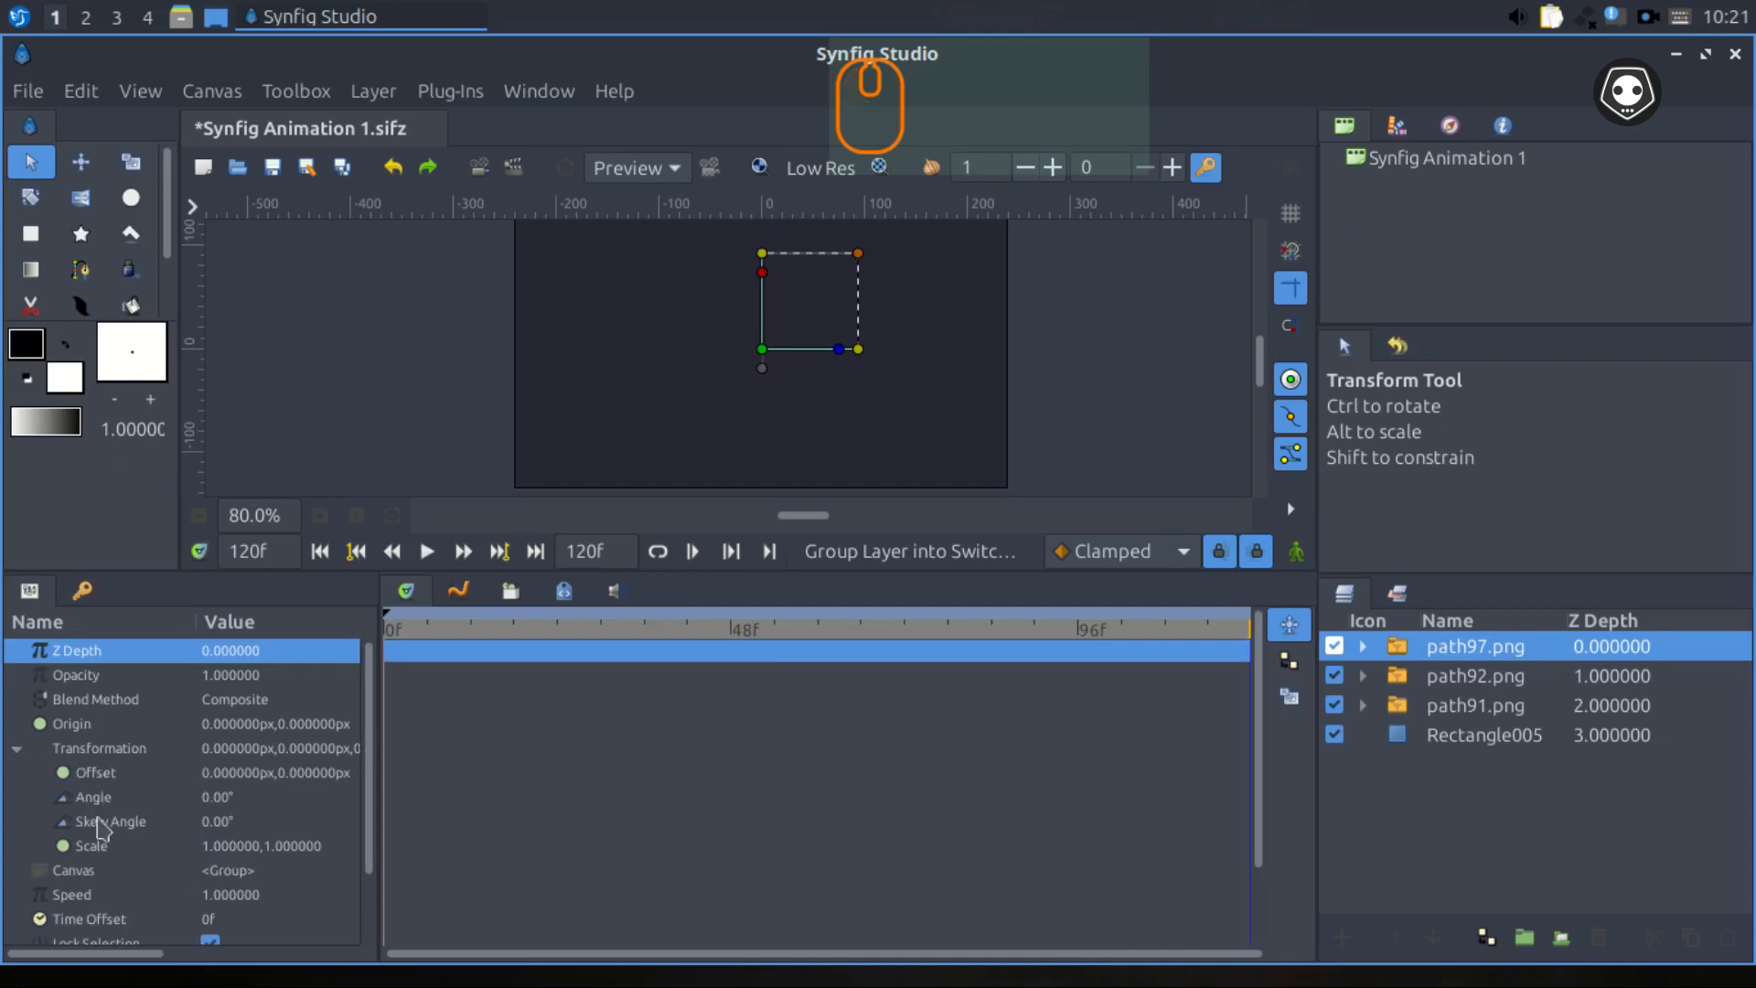
left_click(98, 849)
left_click(236, 846)
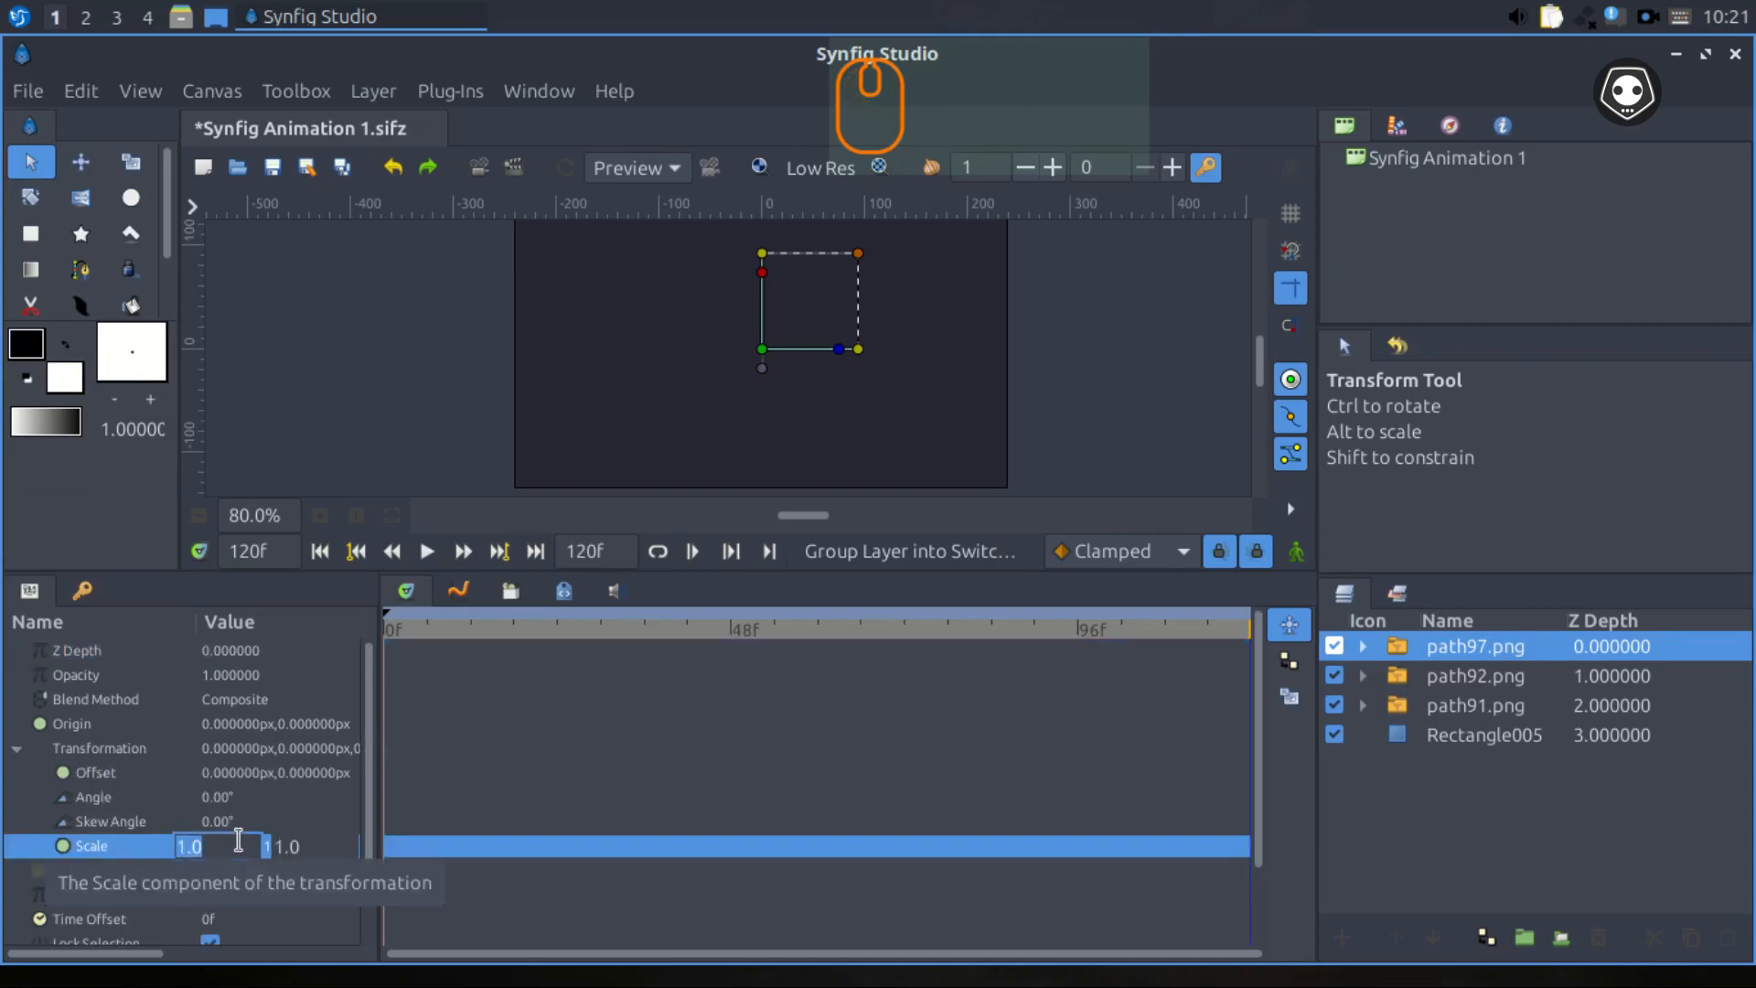
type(".05")
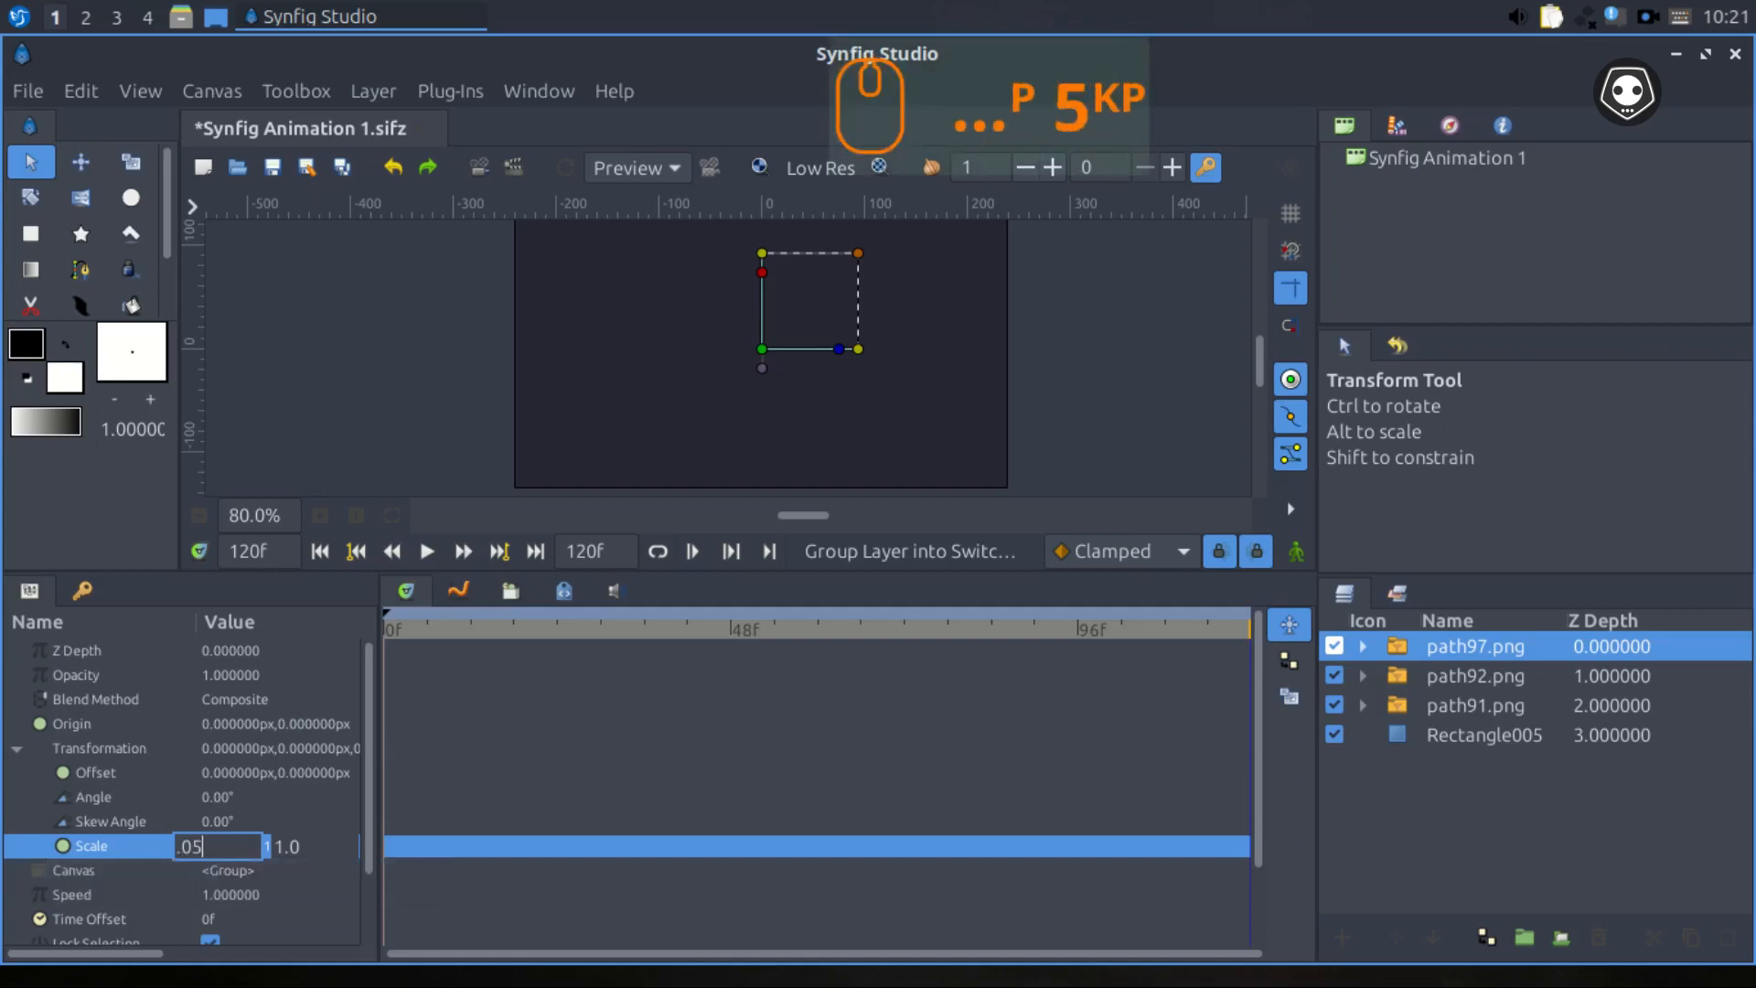
key("KP_Enter")
type(".05")
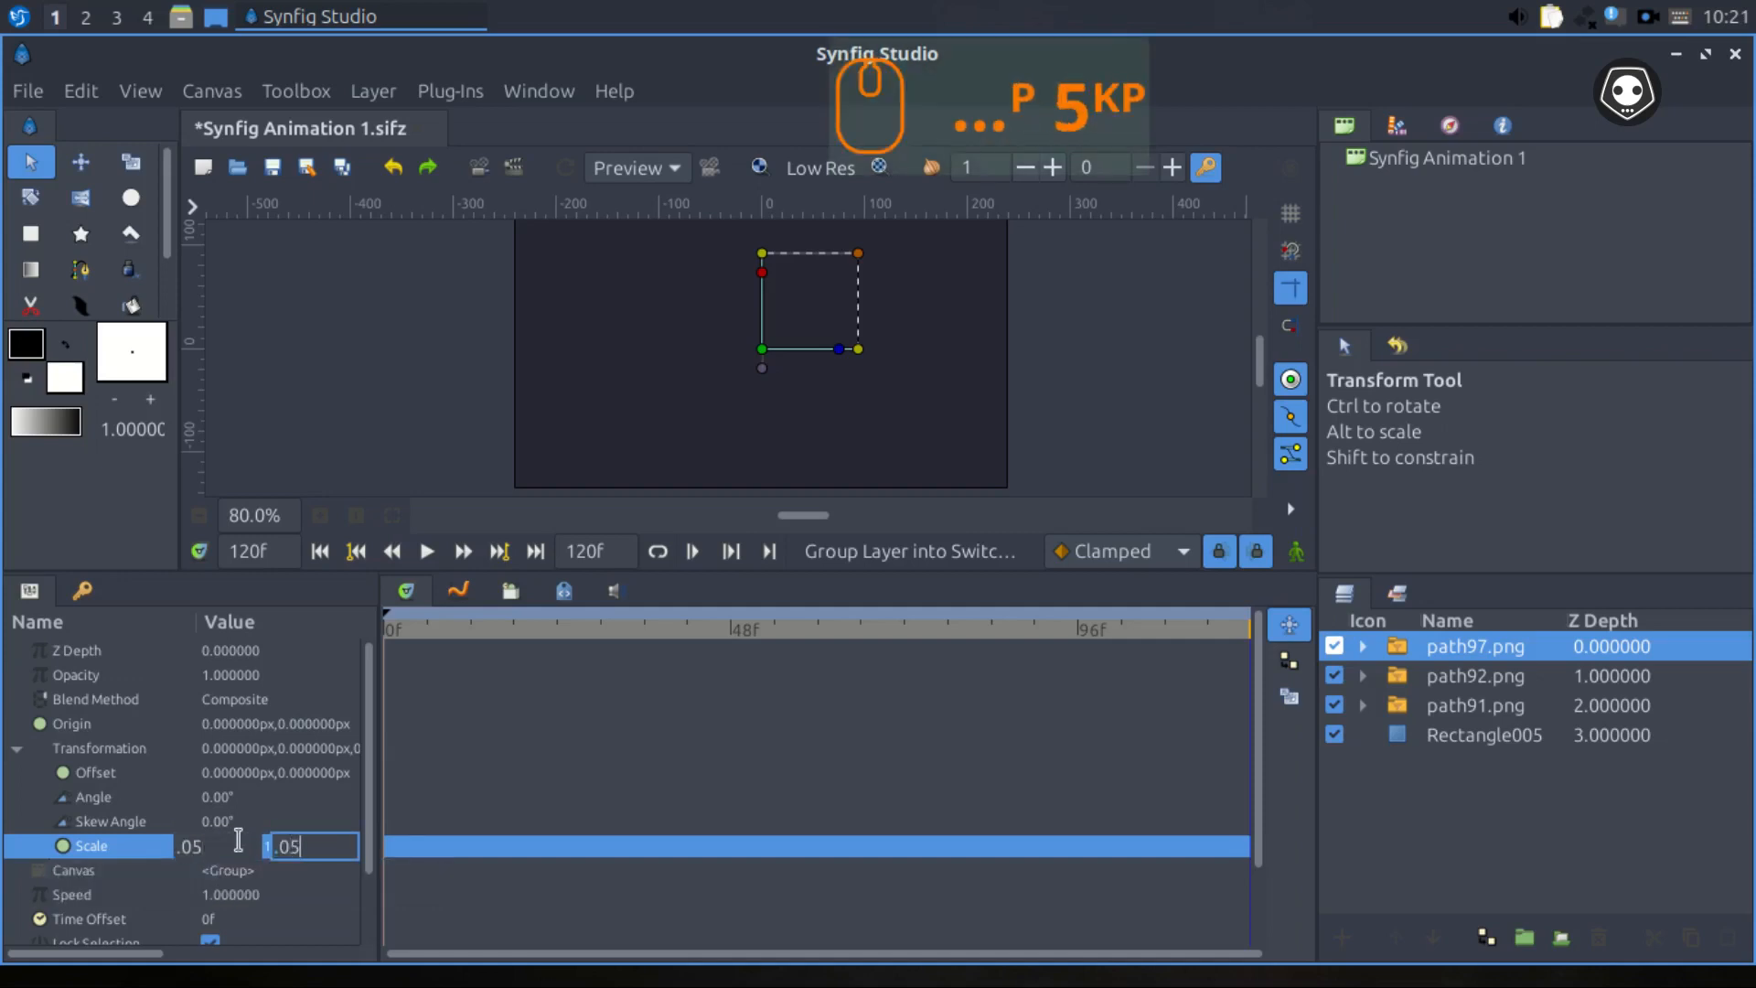
key("KP_Enter")
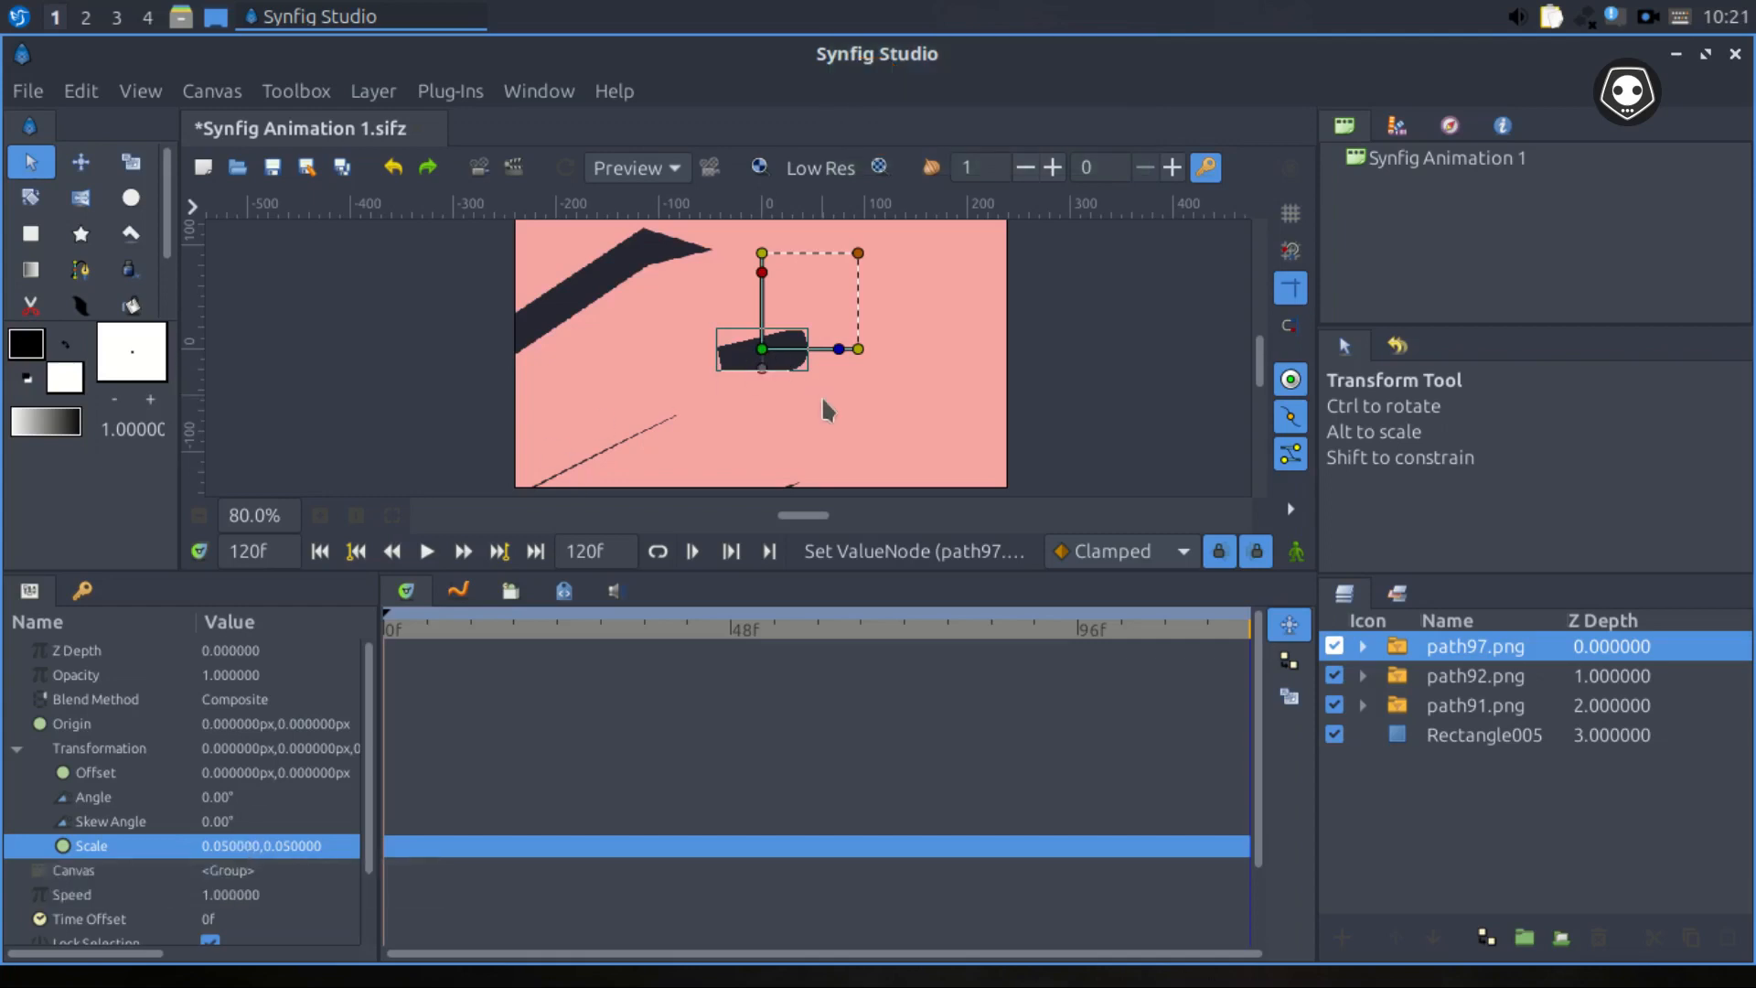
Rename the path97.png layer as middle.
double_click(1432, 637)
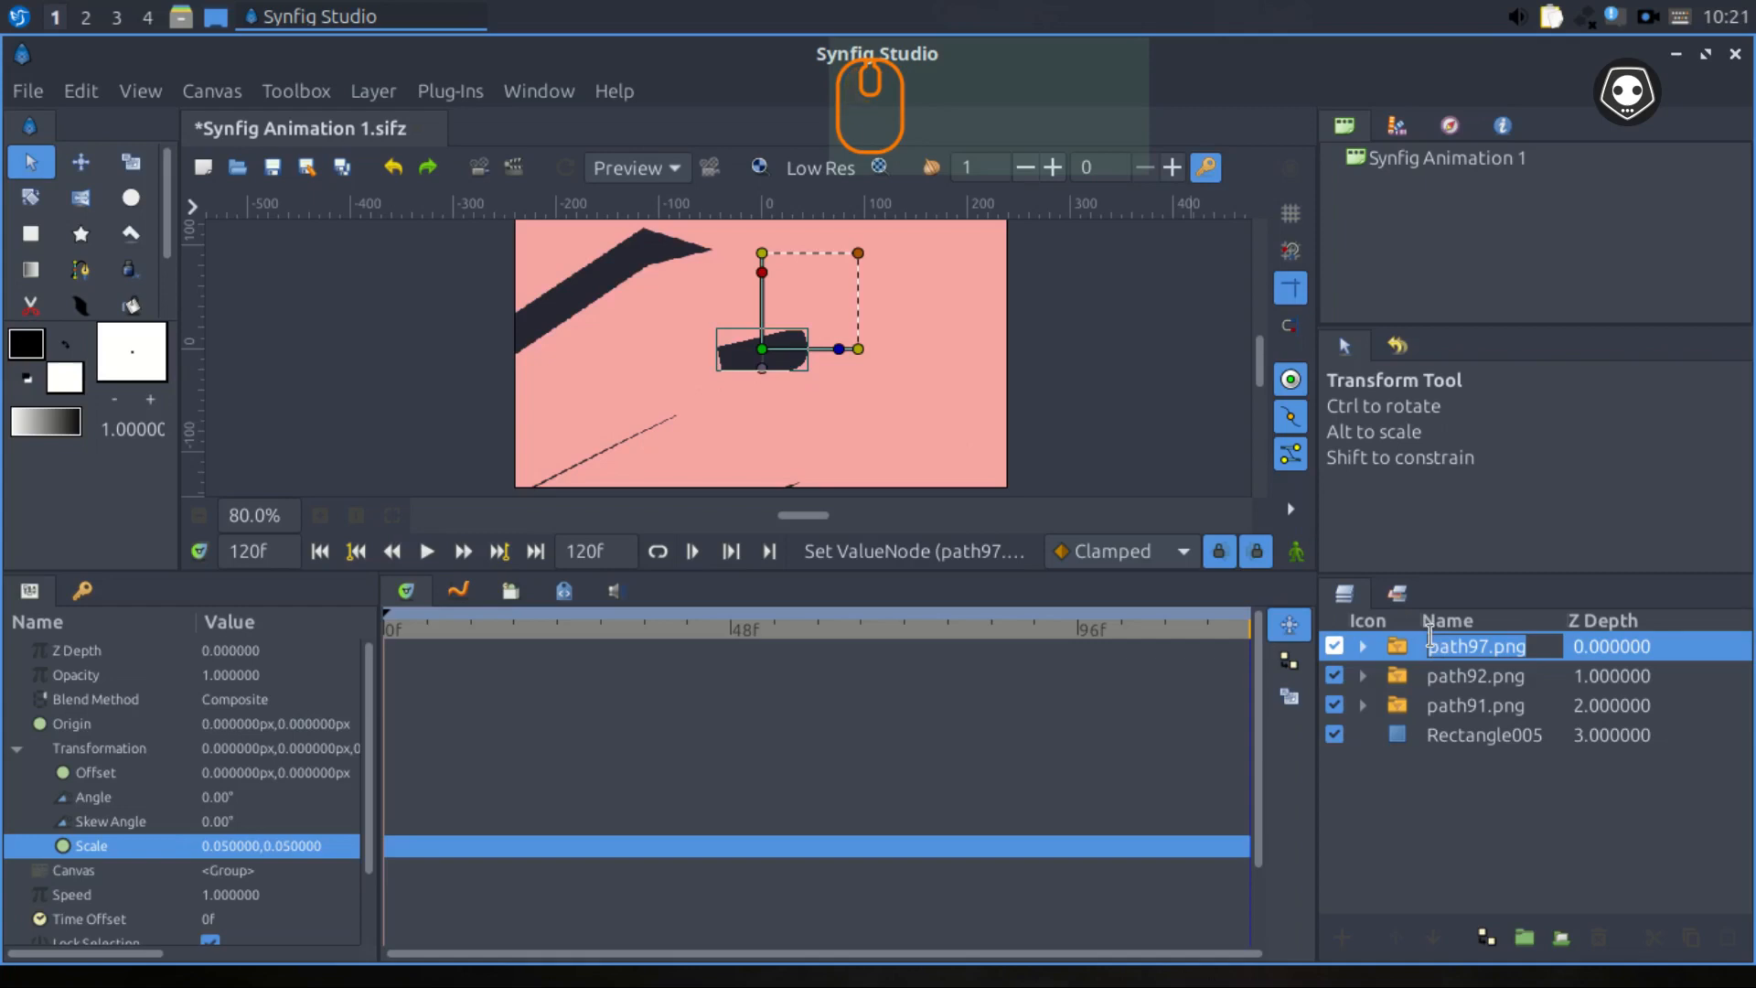
type("mid")
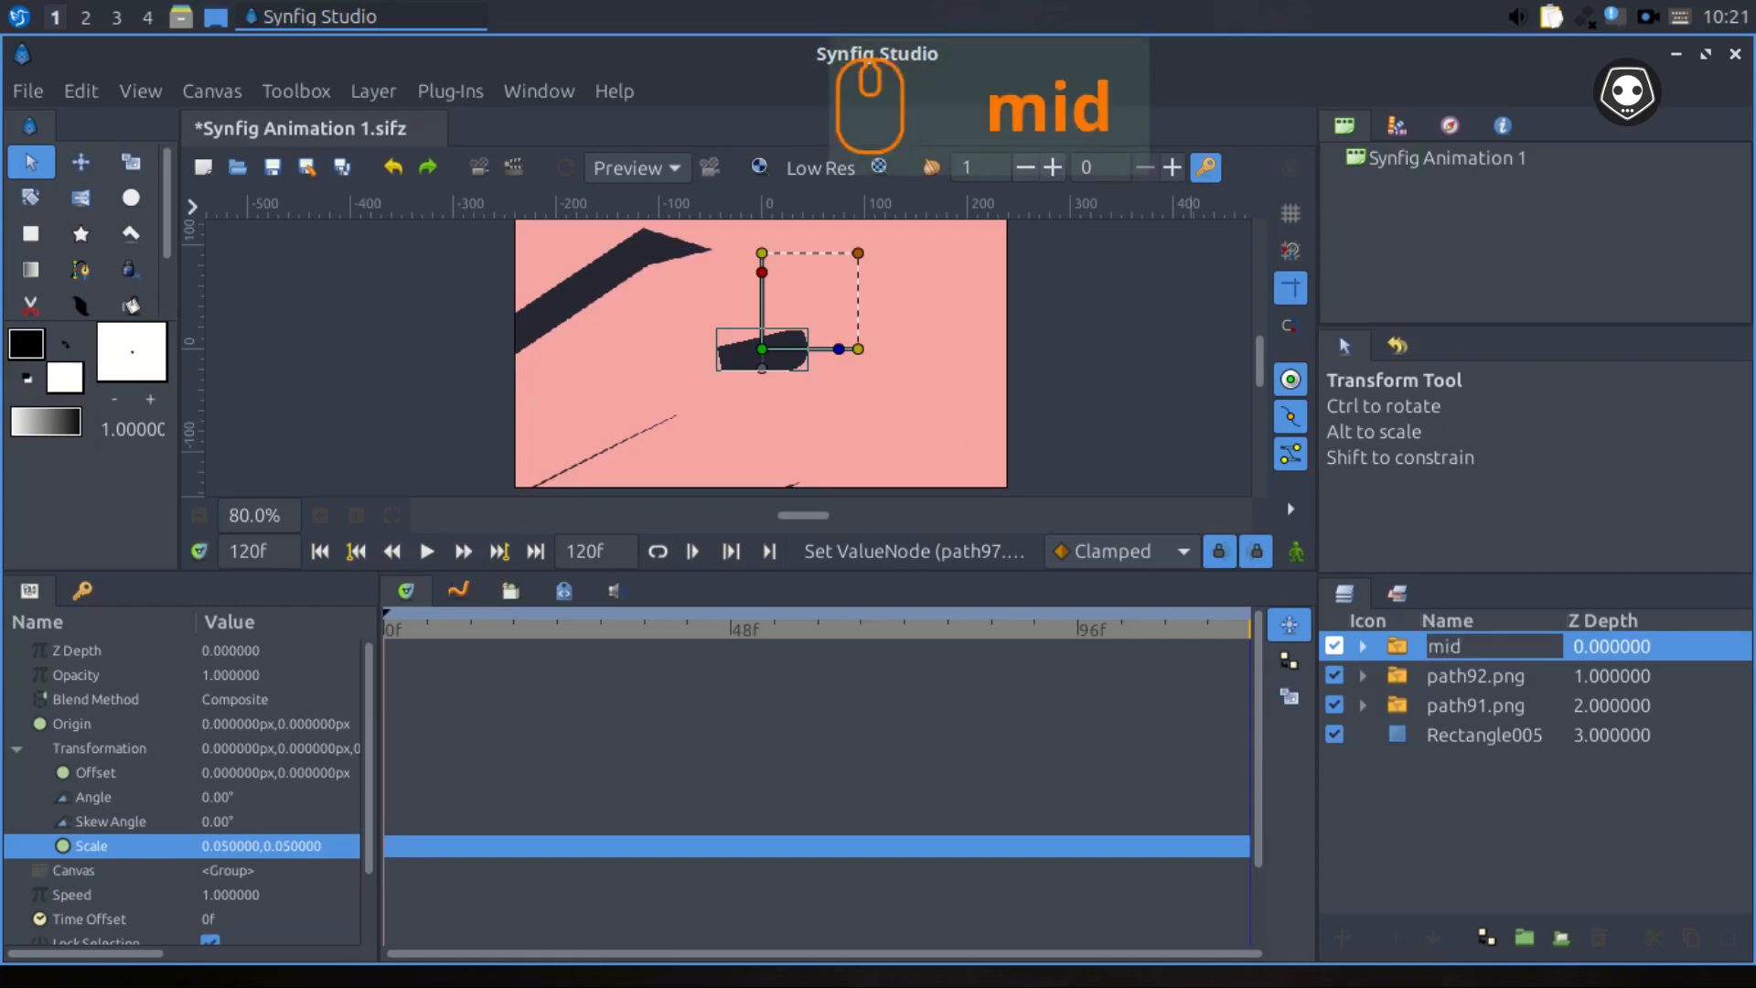
type("le")
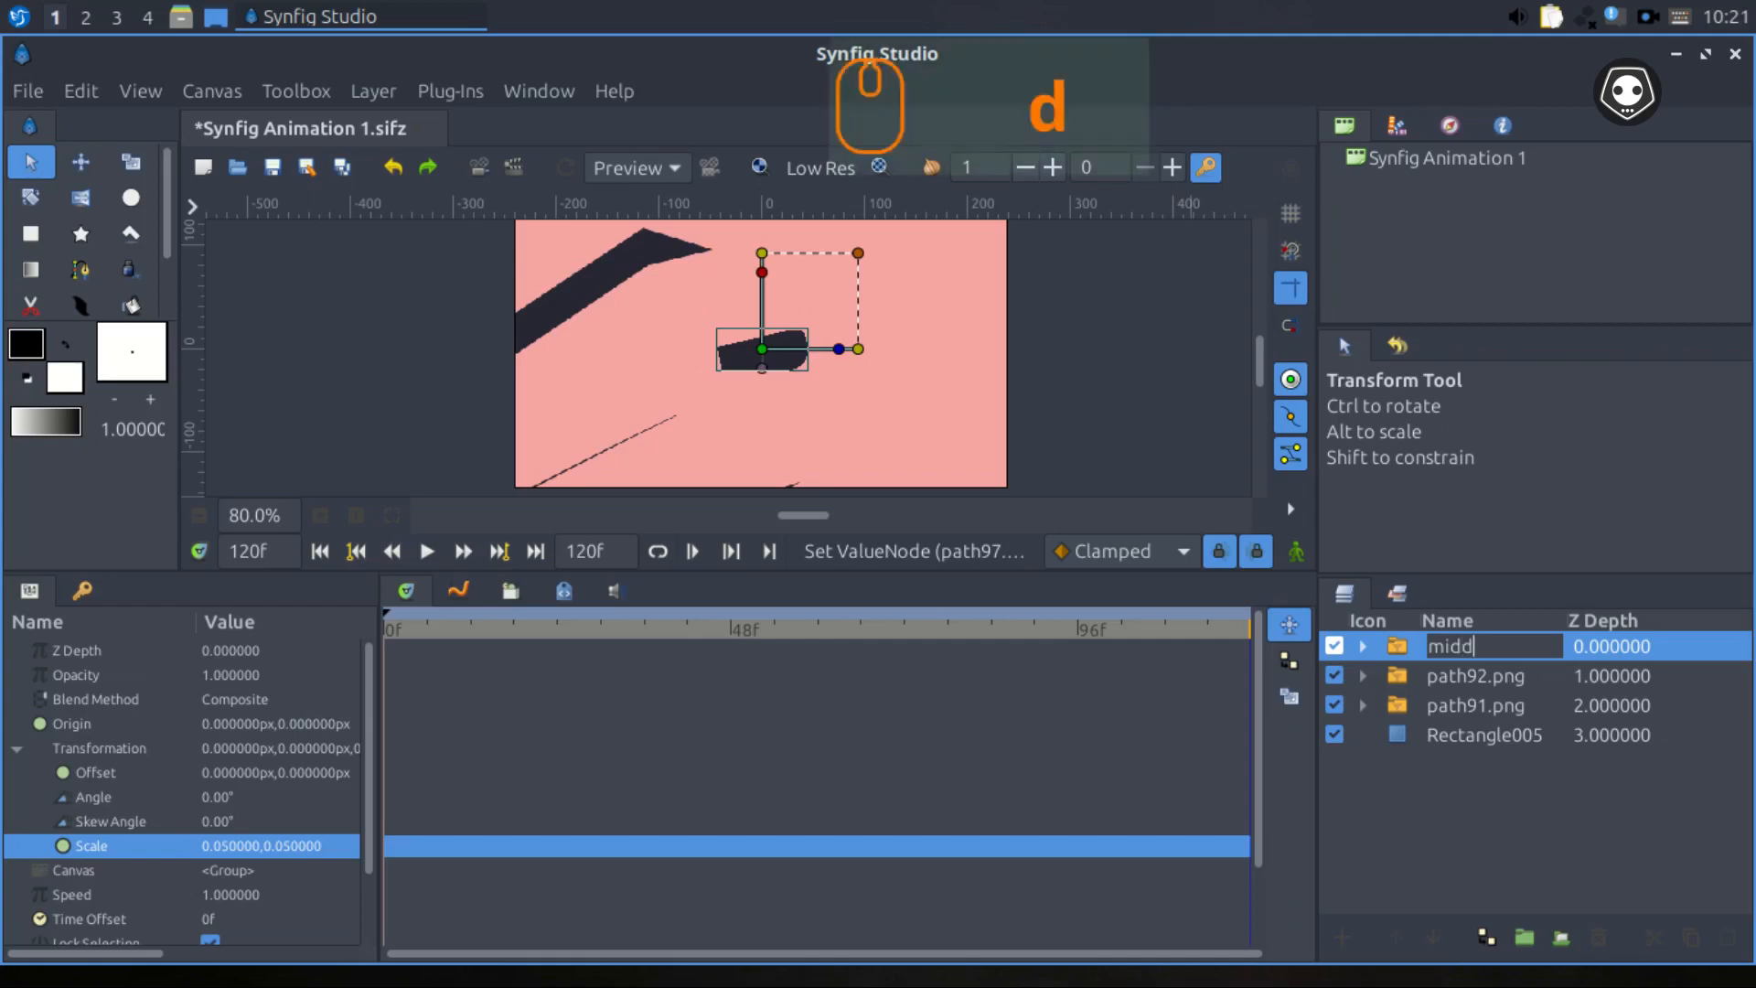
key("Return")
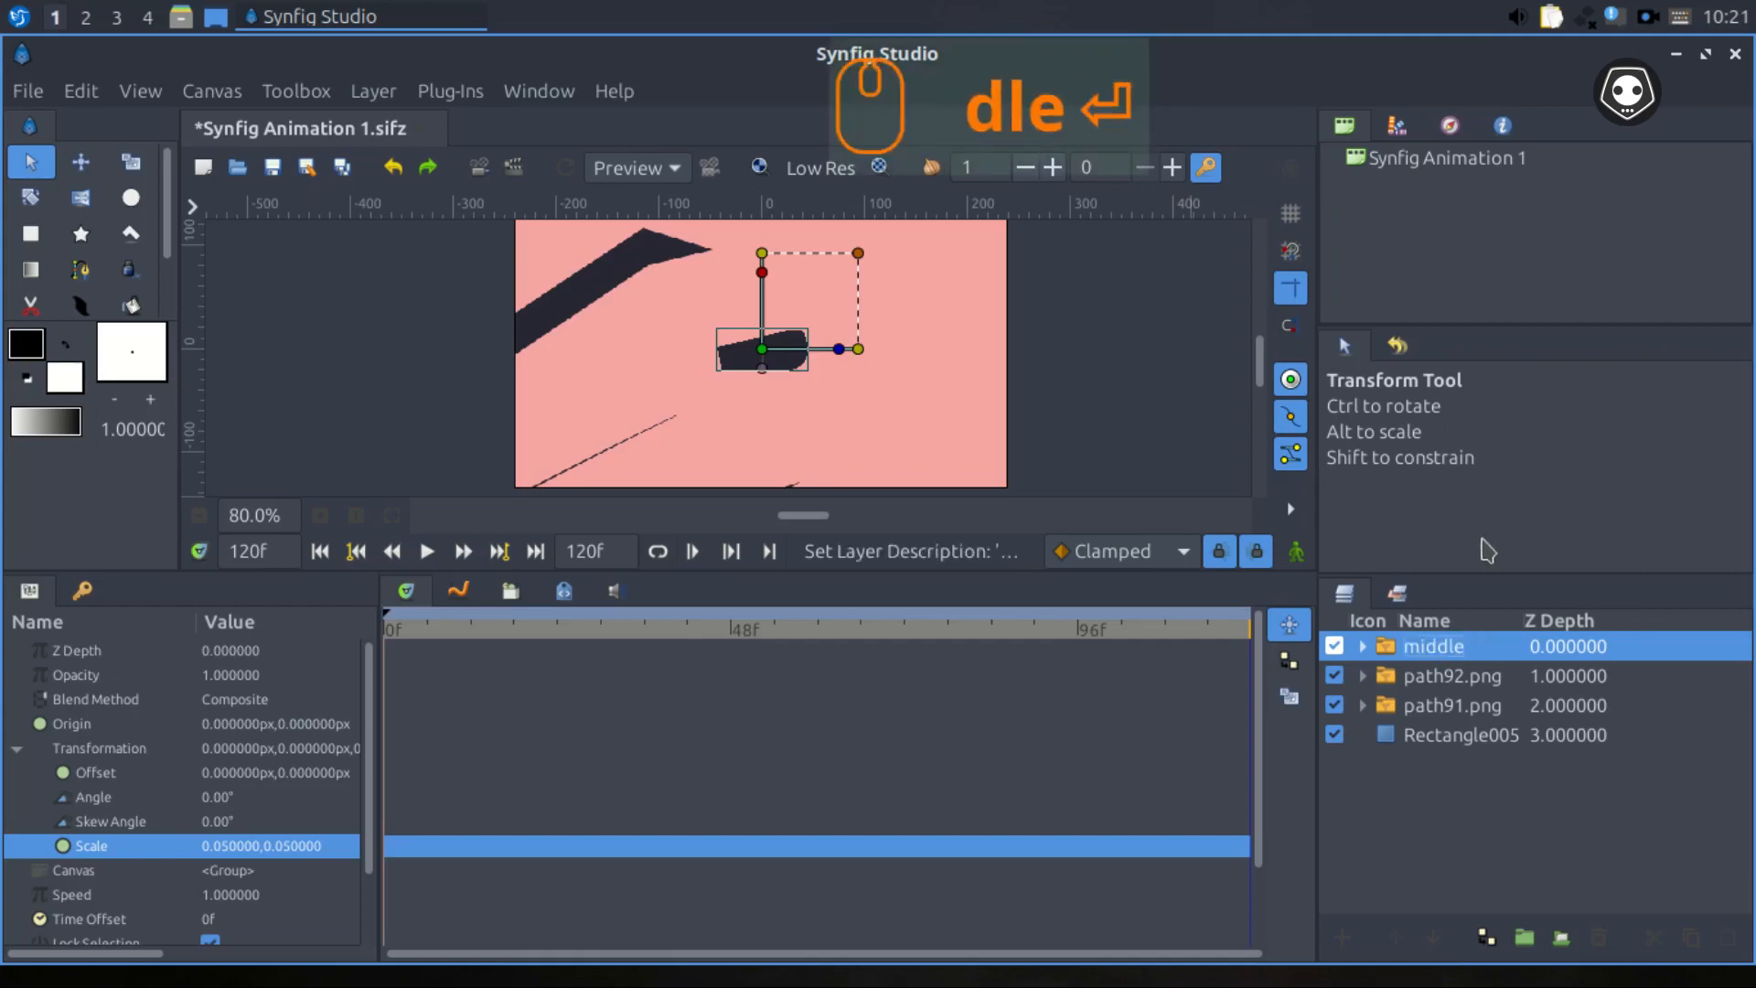
Scale the path92.png layer to 0.05 in both directions.
left_click(1424, 681)
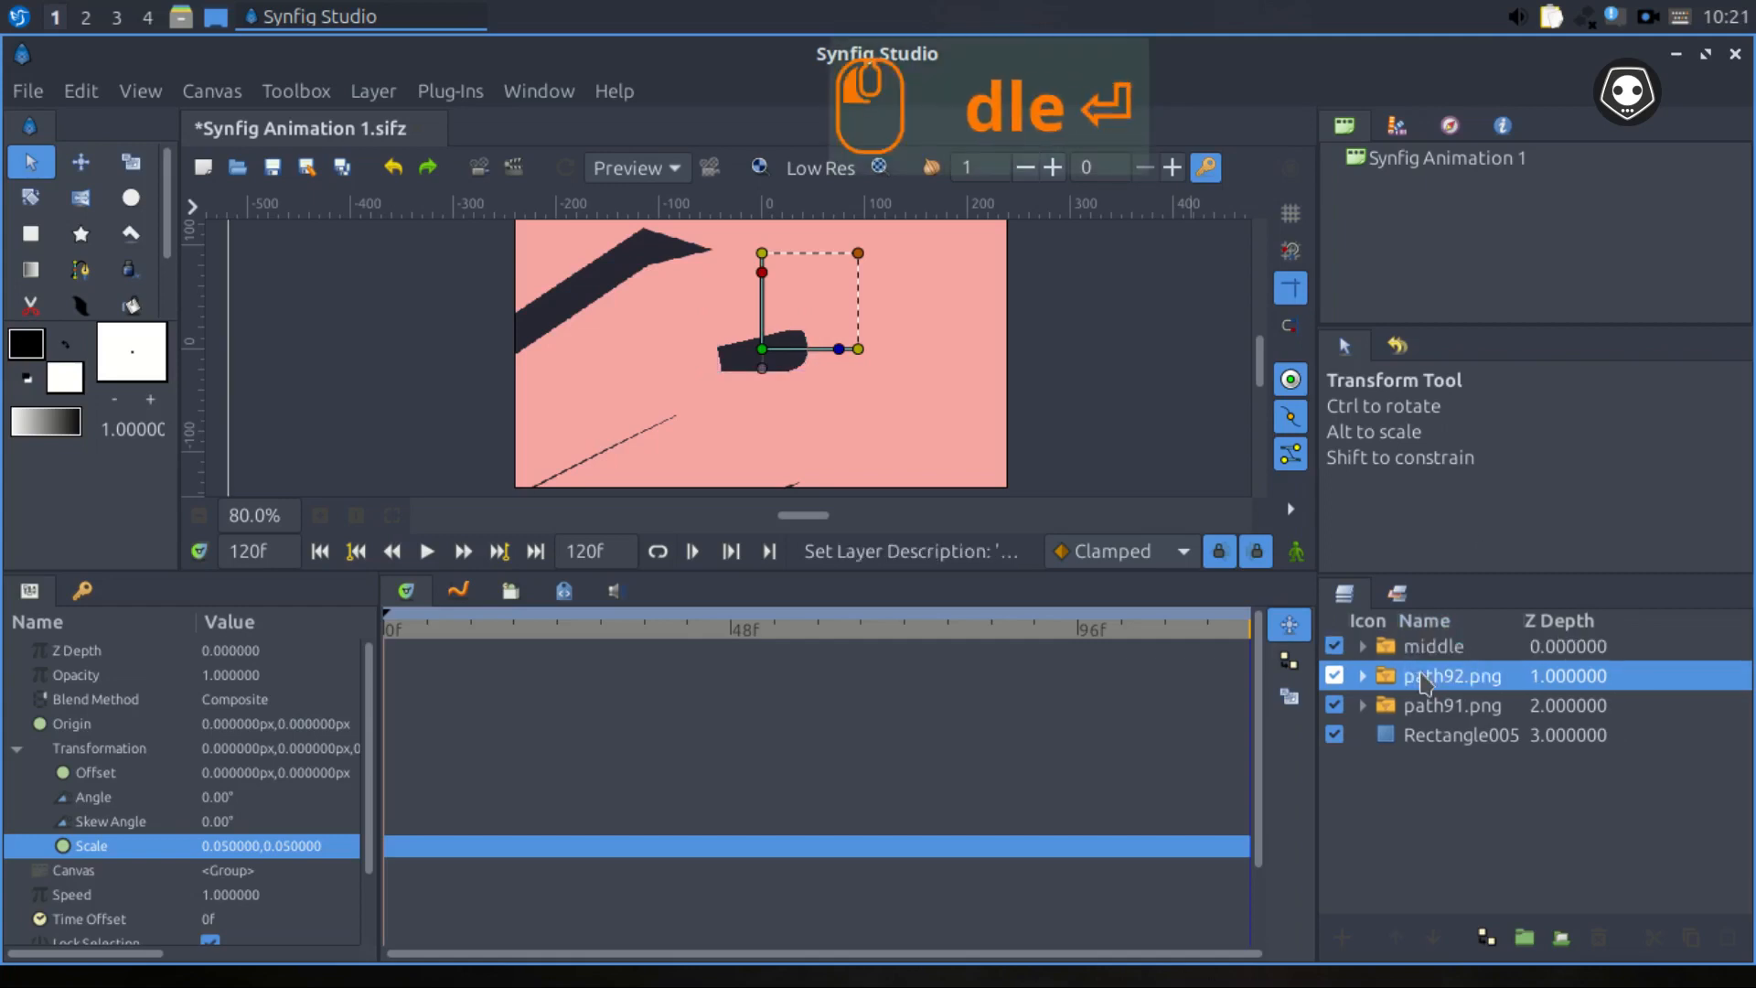
left_click(17, 748)
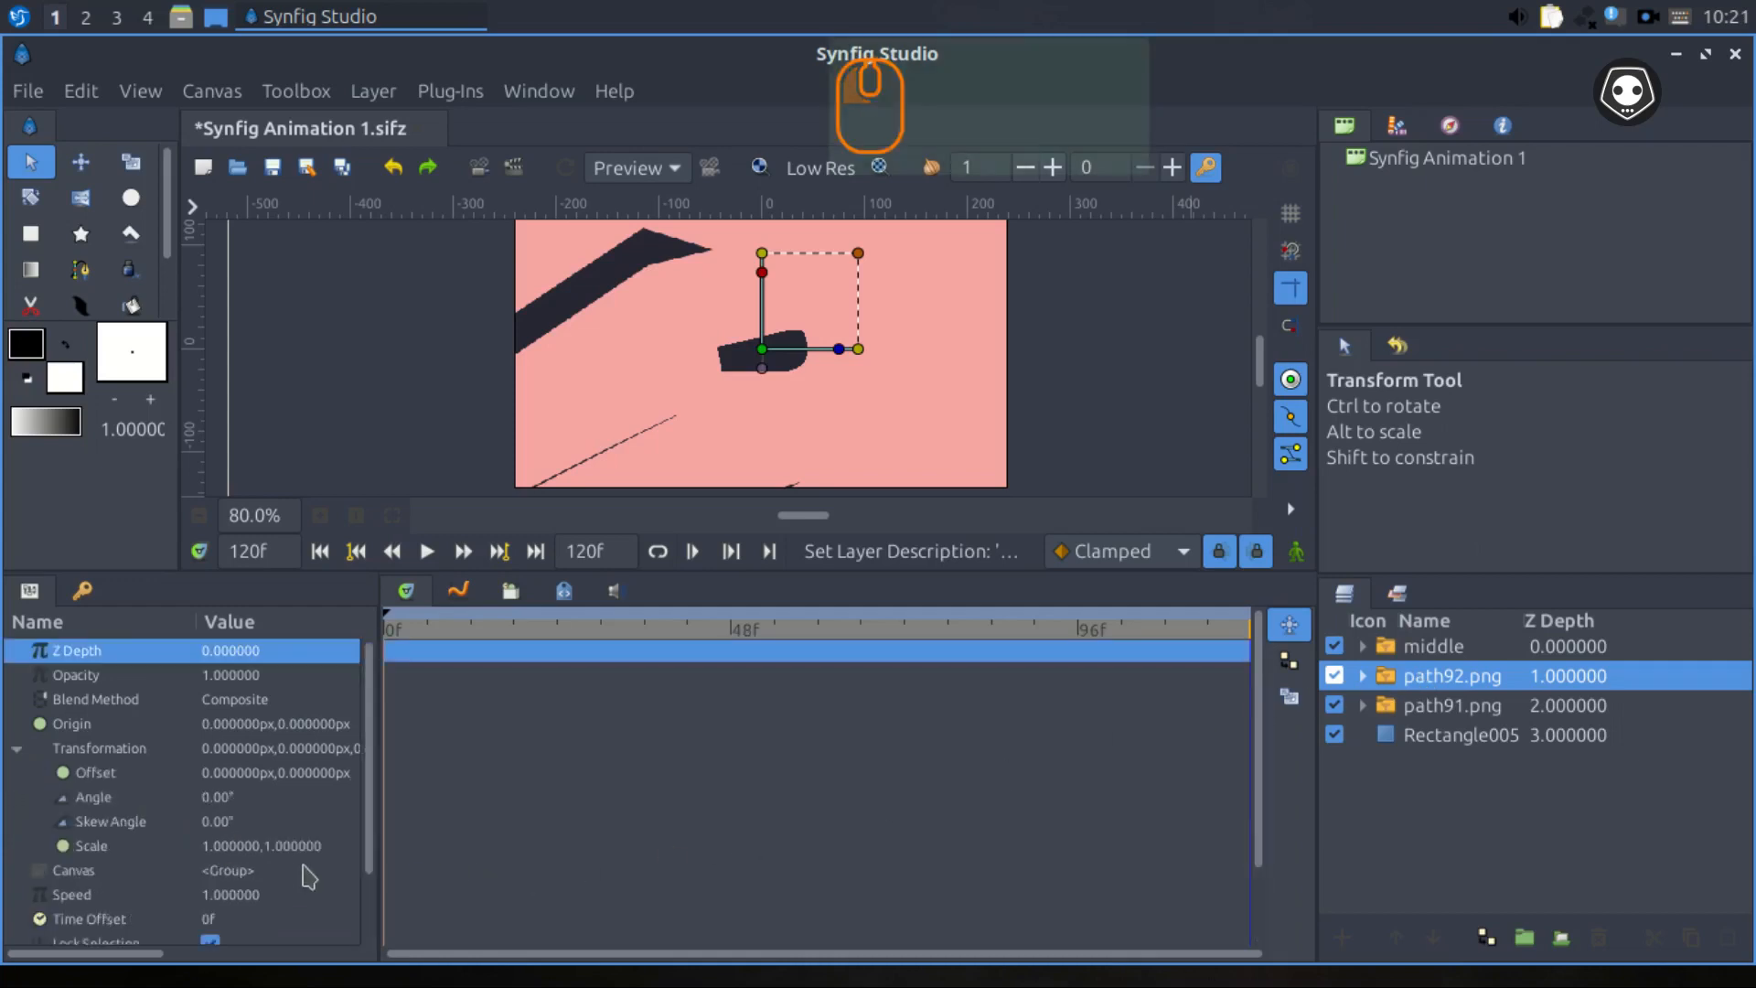
left_click(238, 846)
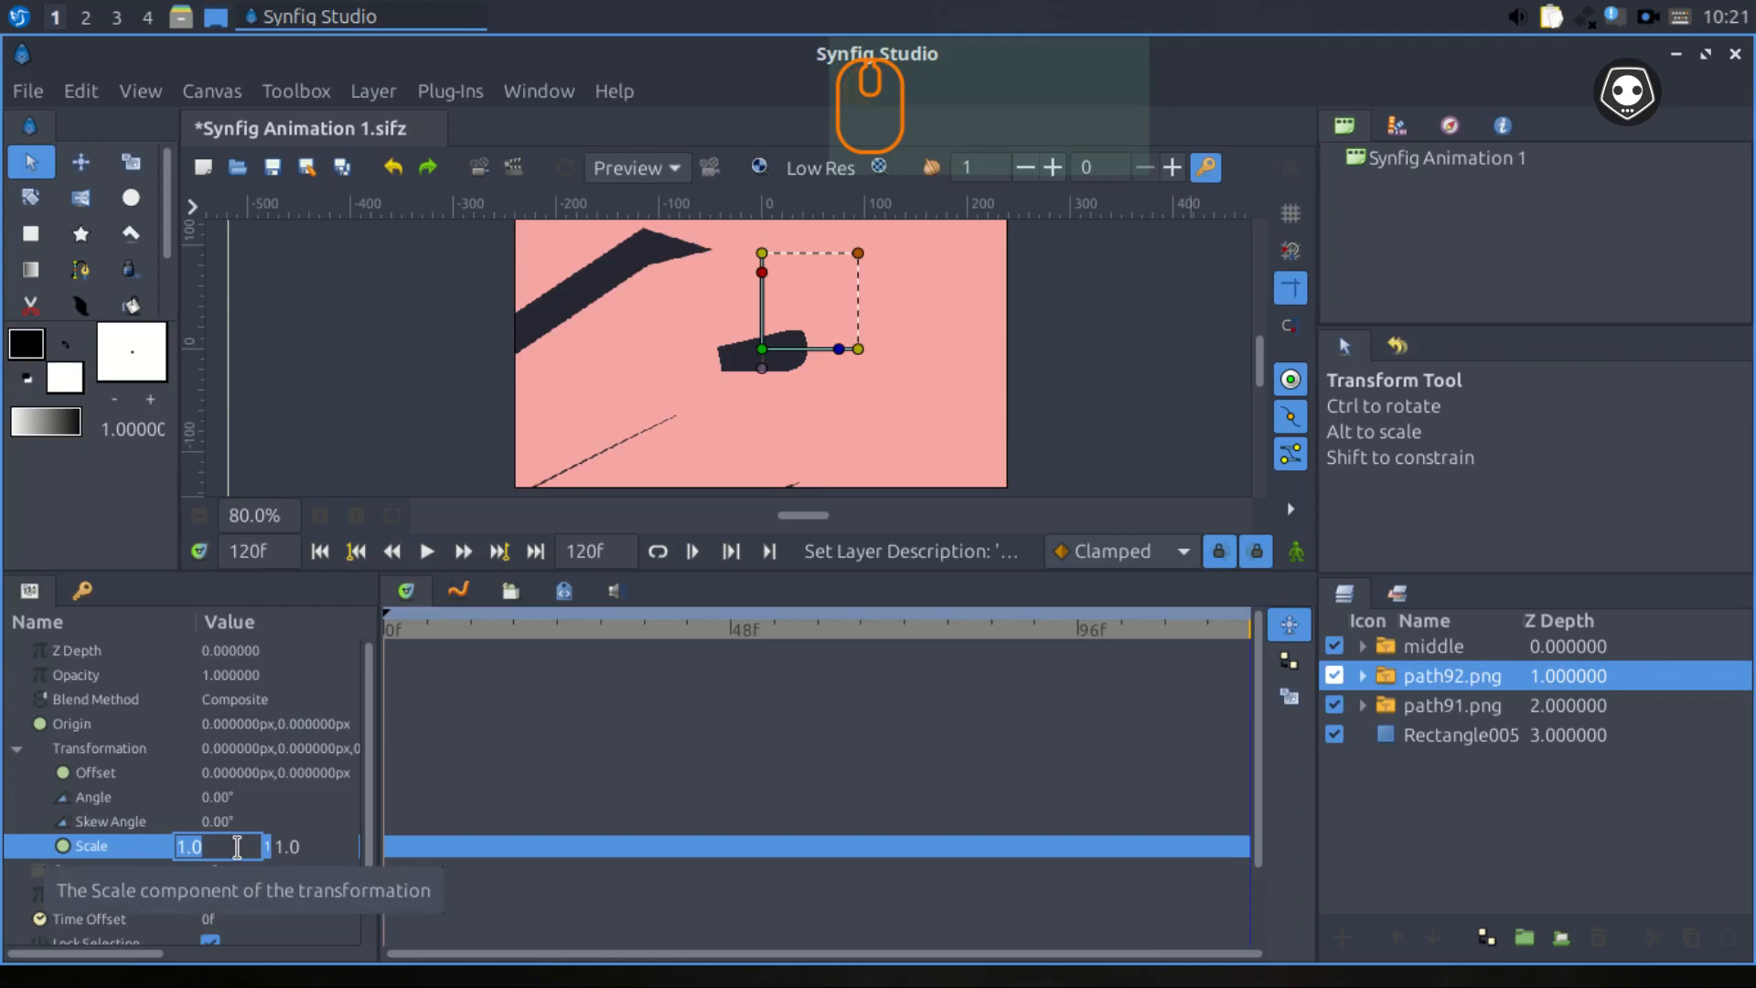
type("0.05")
key("KP_Enter")
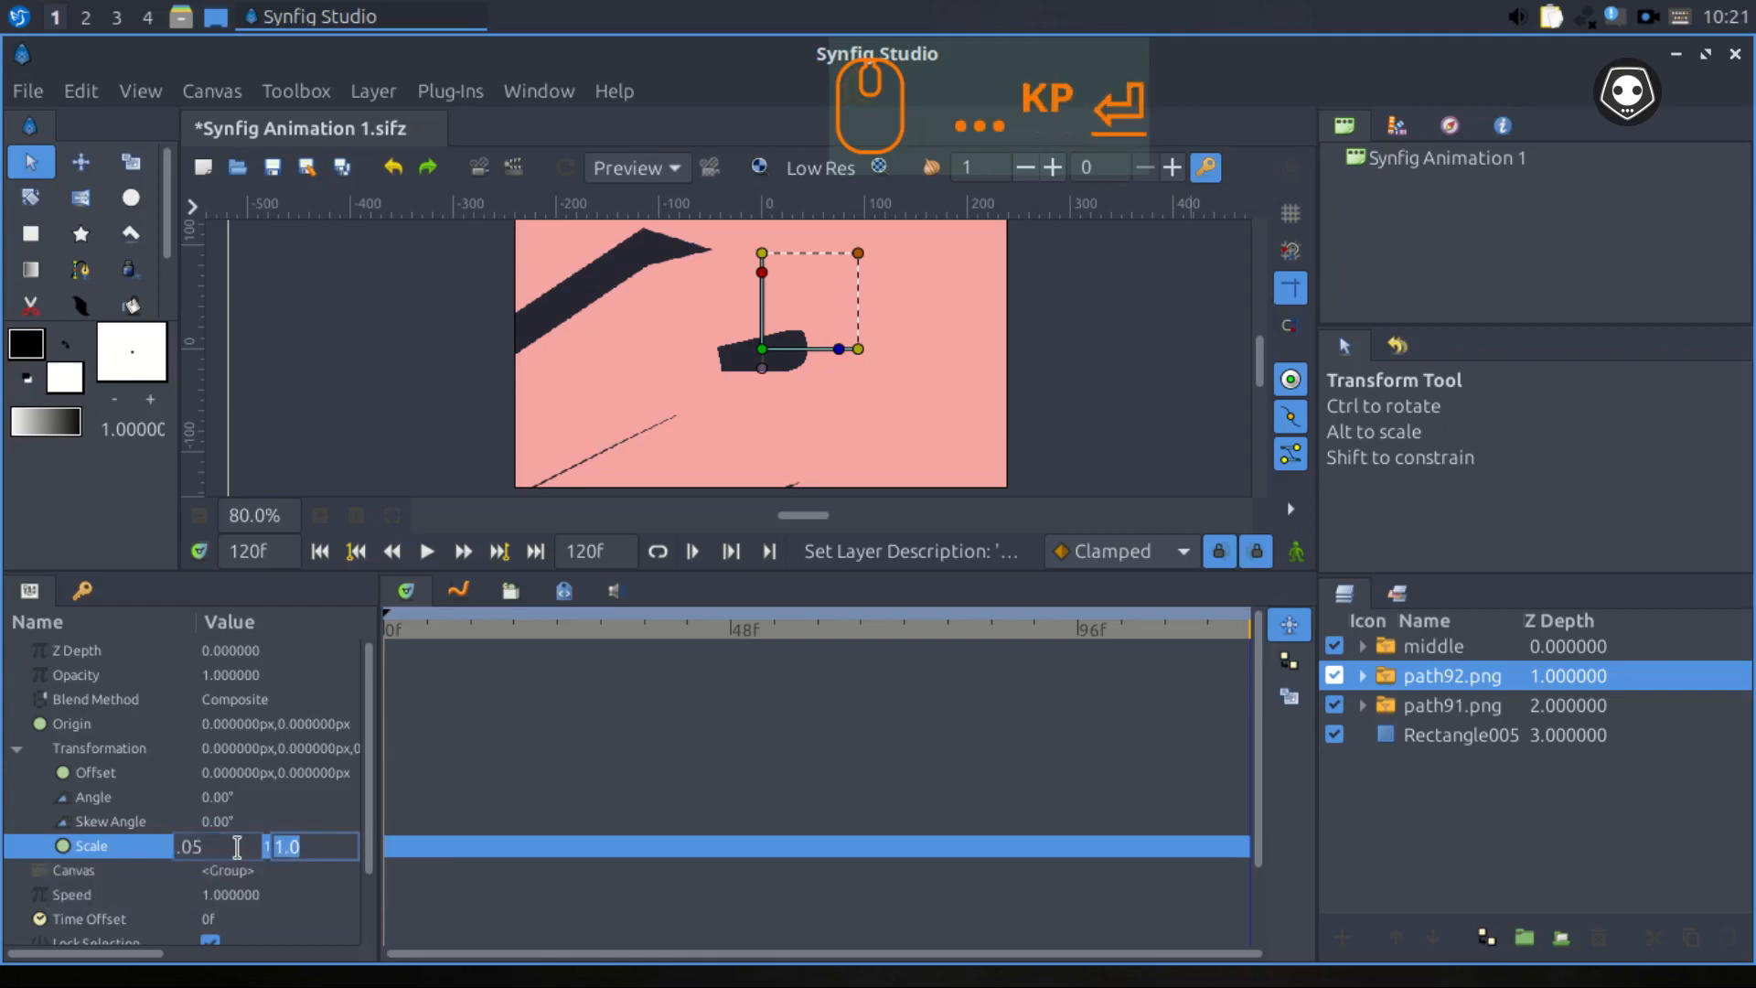
type("0.05")
key("KP_Enter")
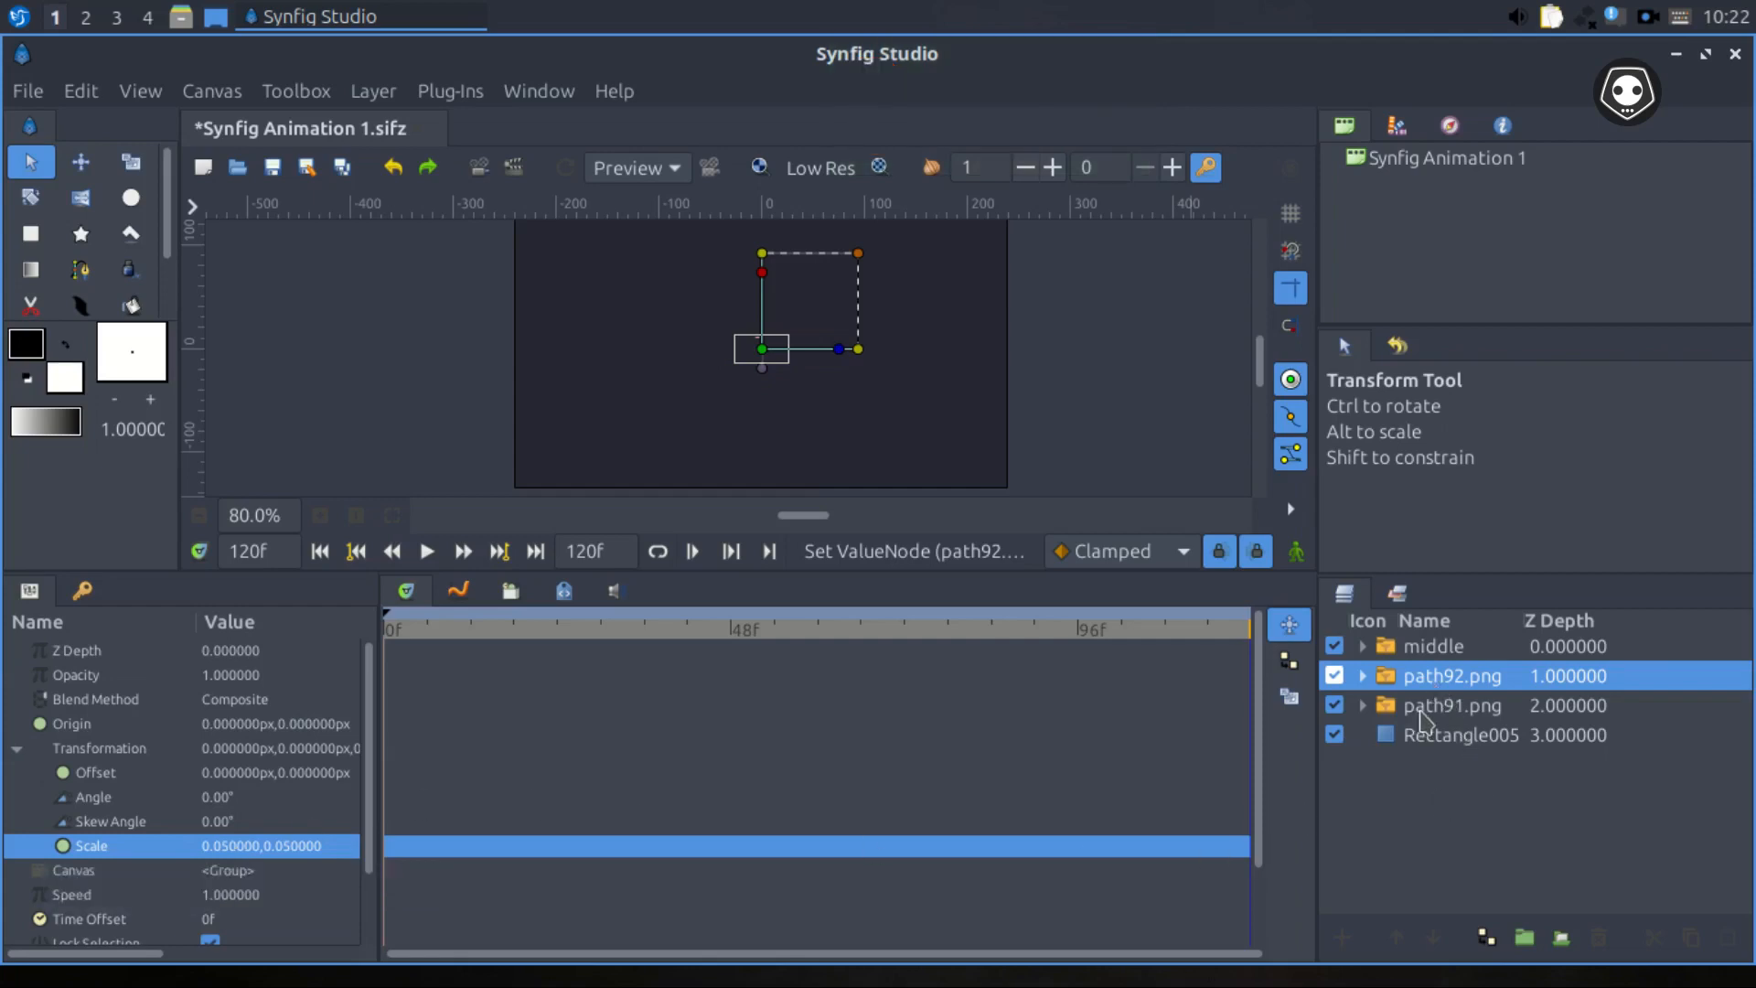
Scale the path91.png layer to 0.05 in both directions.
left_click(1420, 720)
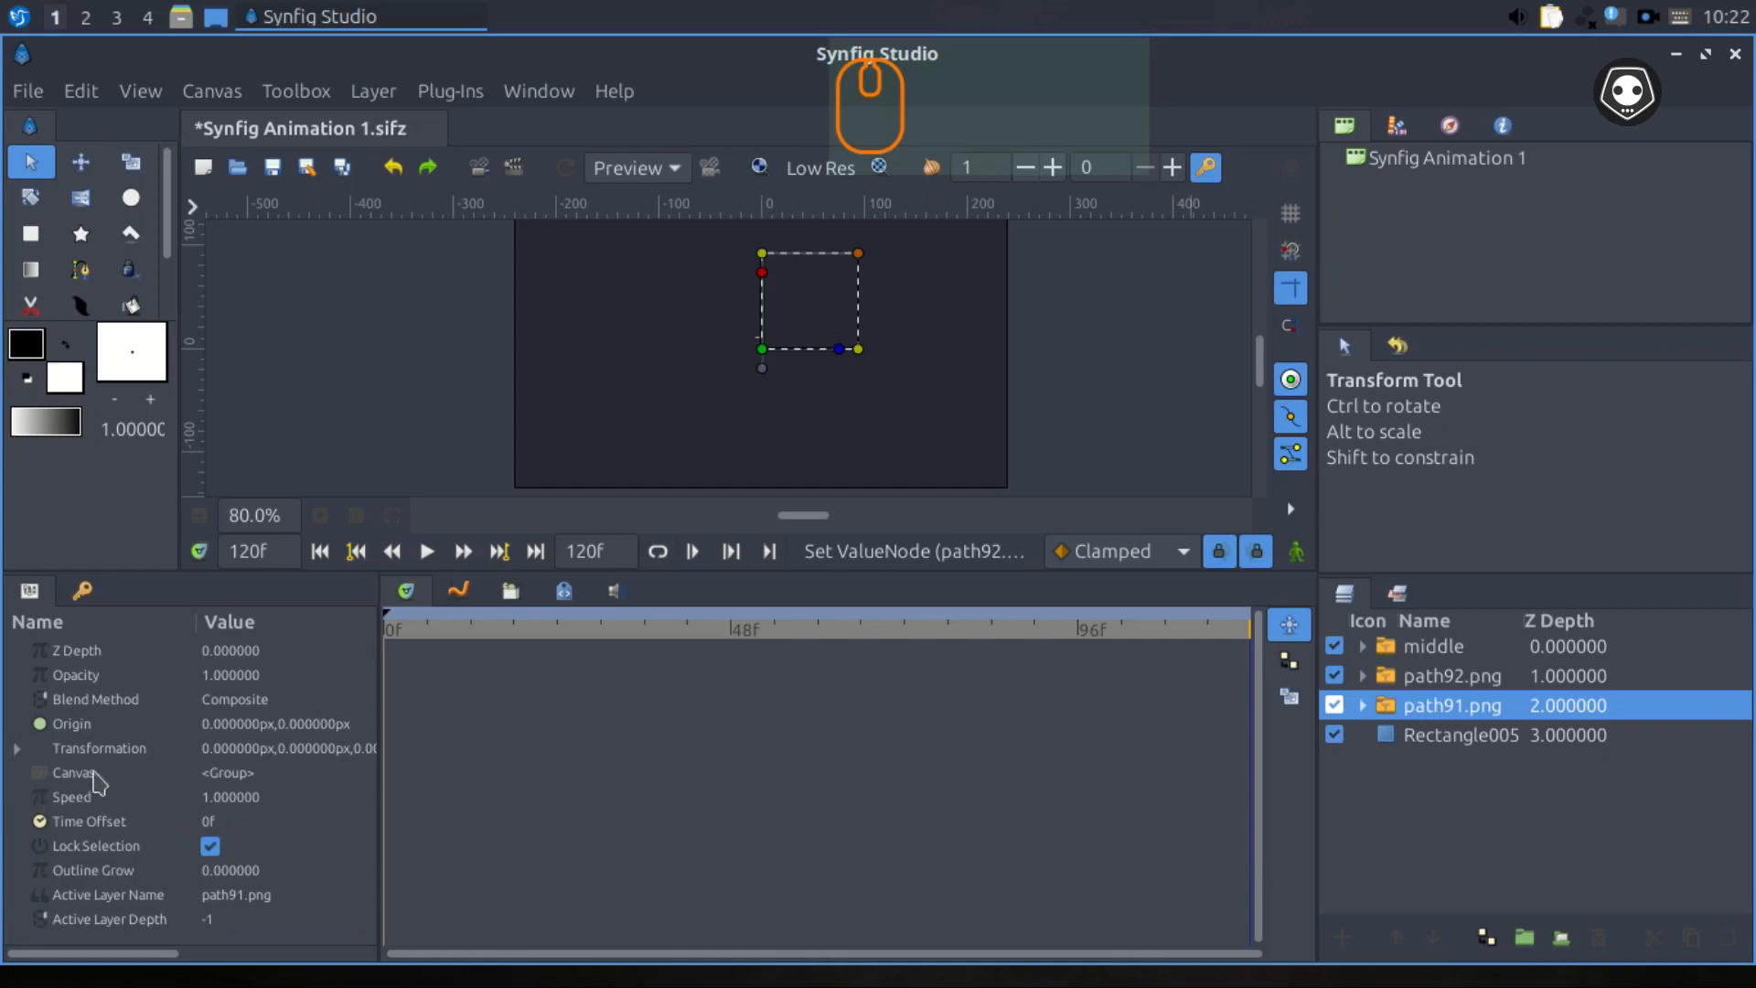
left_click(17, 748)
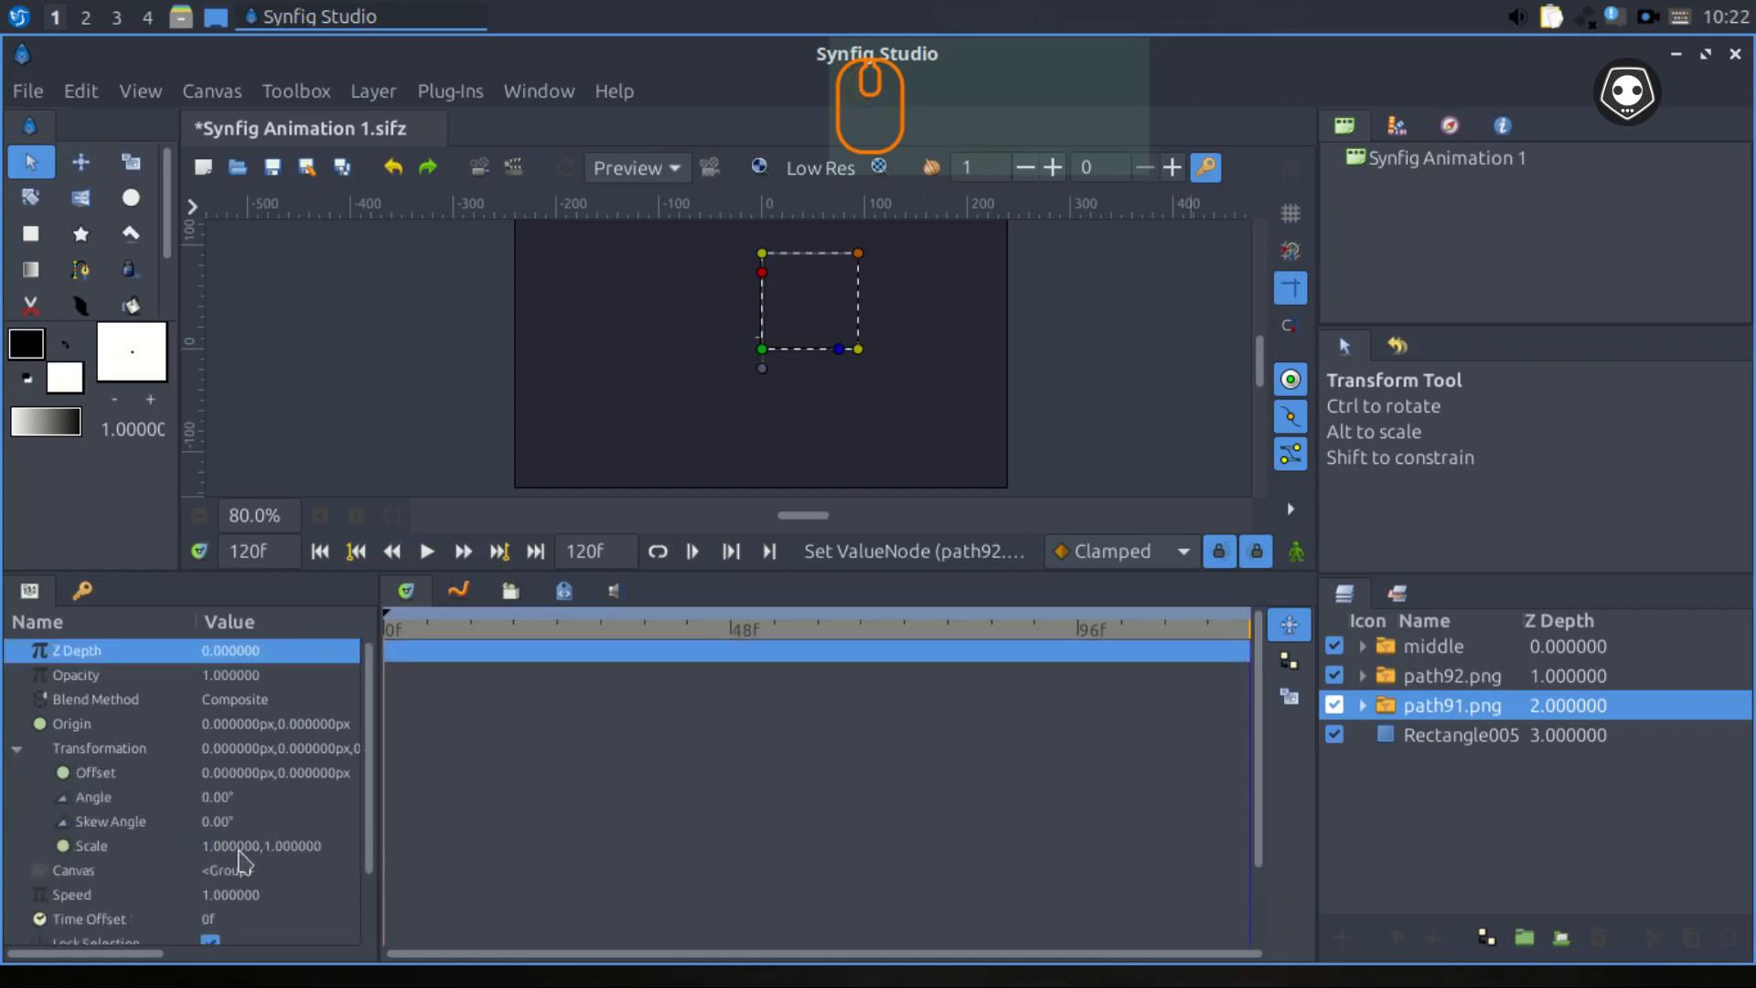
left_click(243, 844)
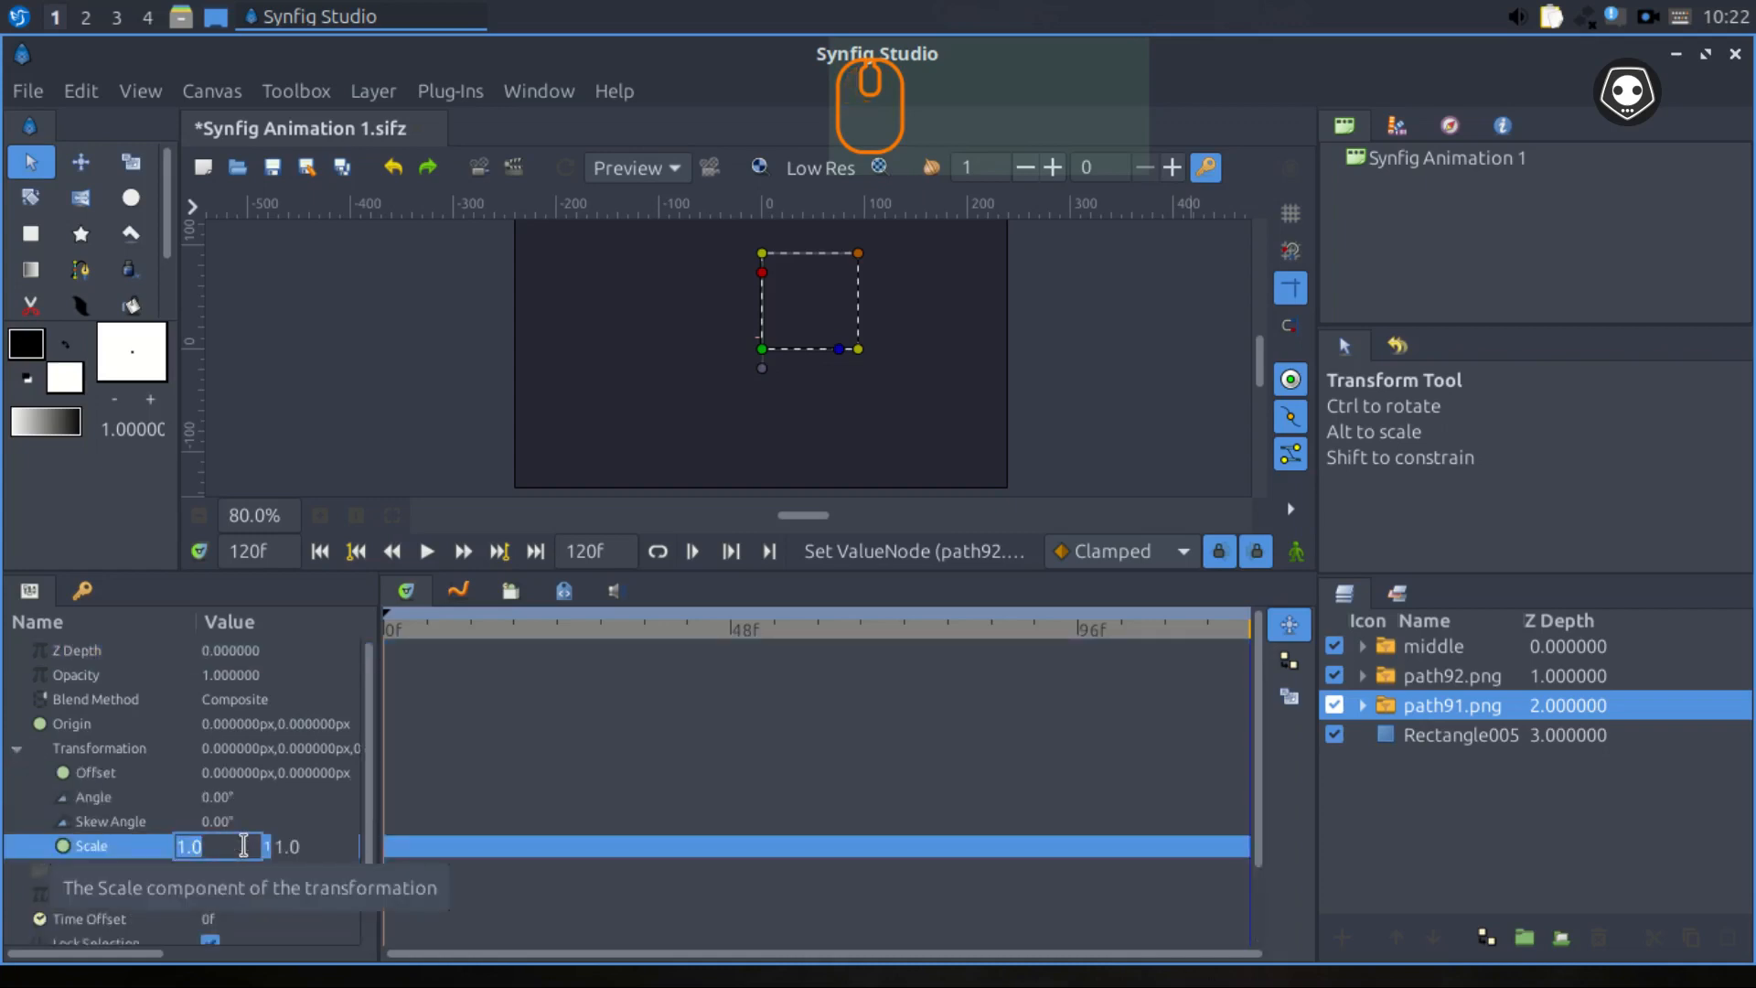
type("0.05")
key("KP_Enter")
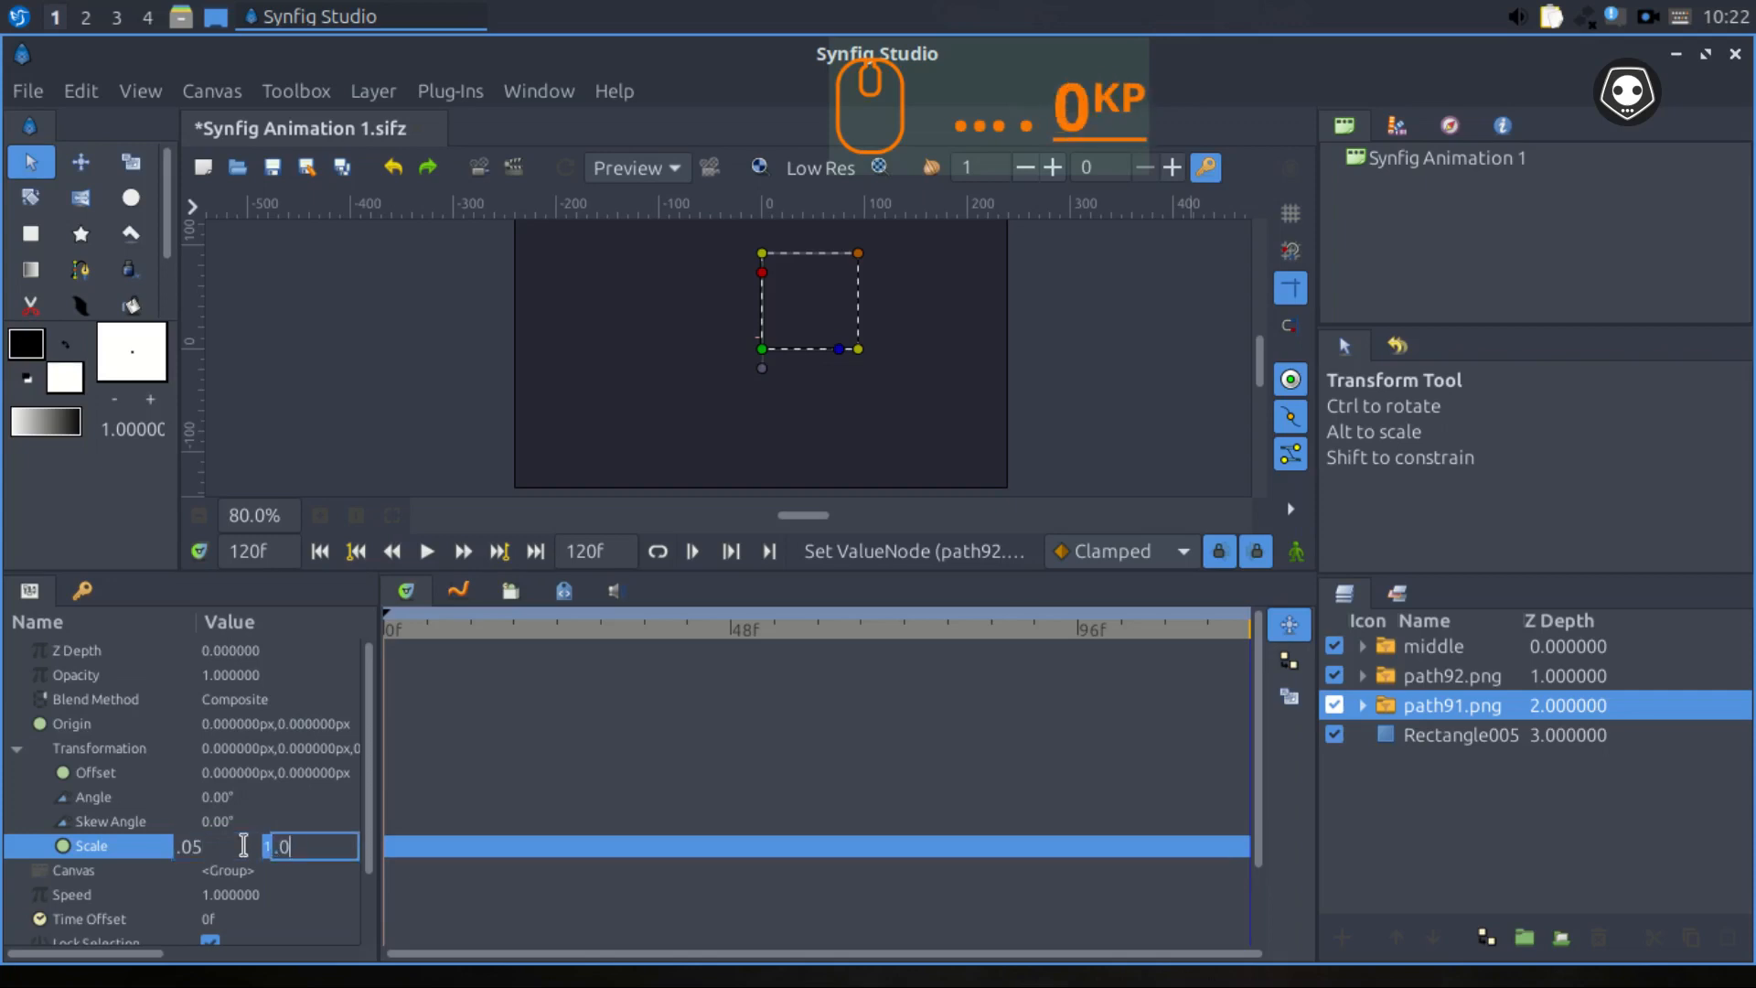
type("0.05")
key("KP_Enter")
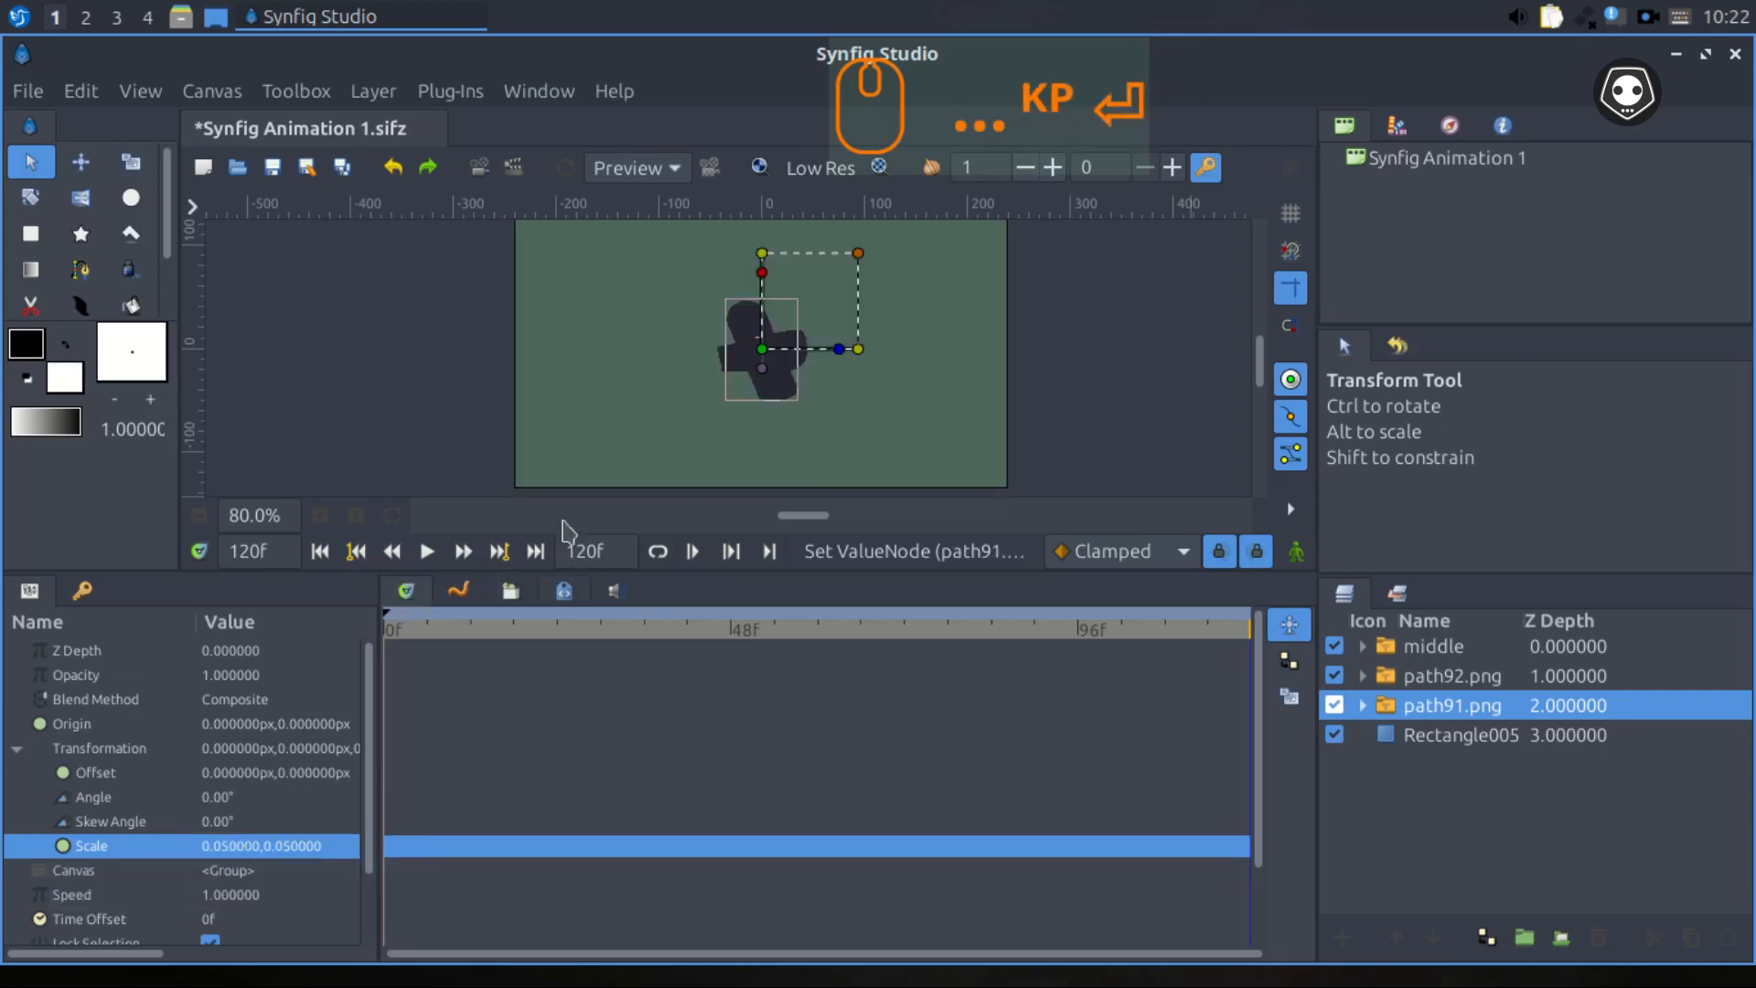
Move the path91.png arm part to about 19, 35 px so its lower end overlaps the rounded elbow end of the middle part.
scroll(740, 362, "up", 4)
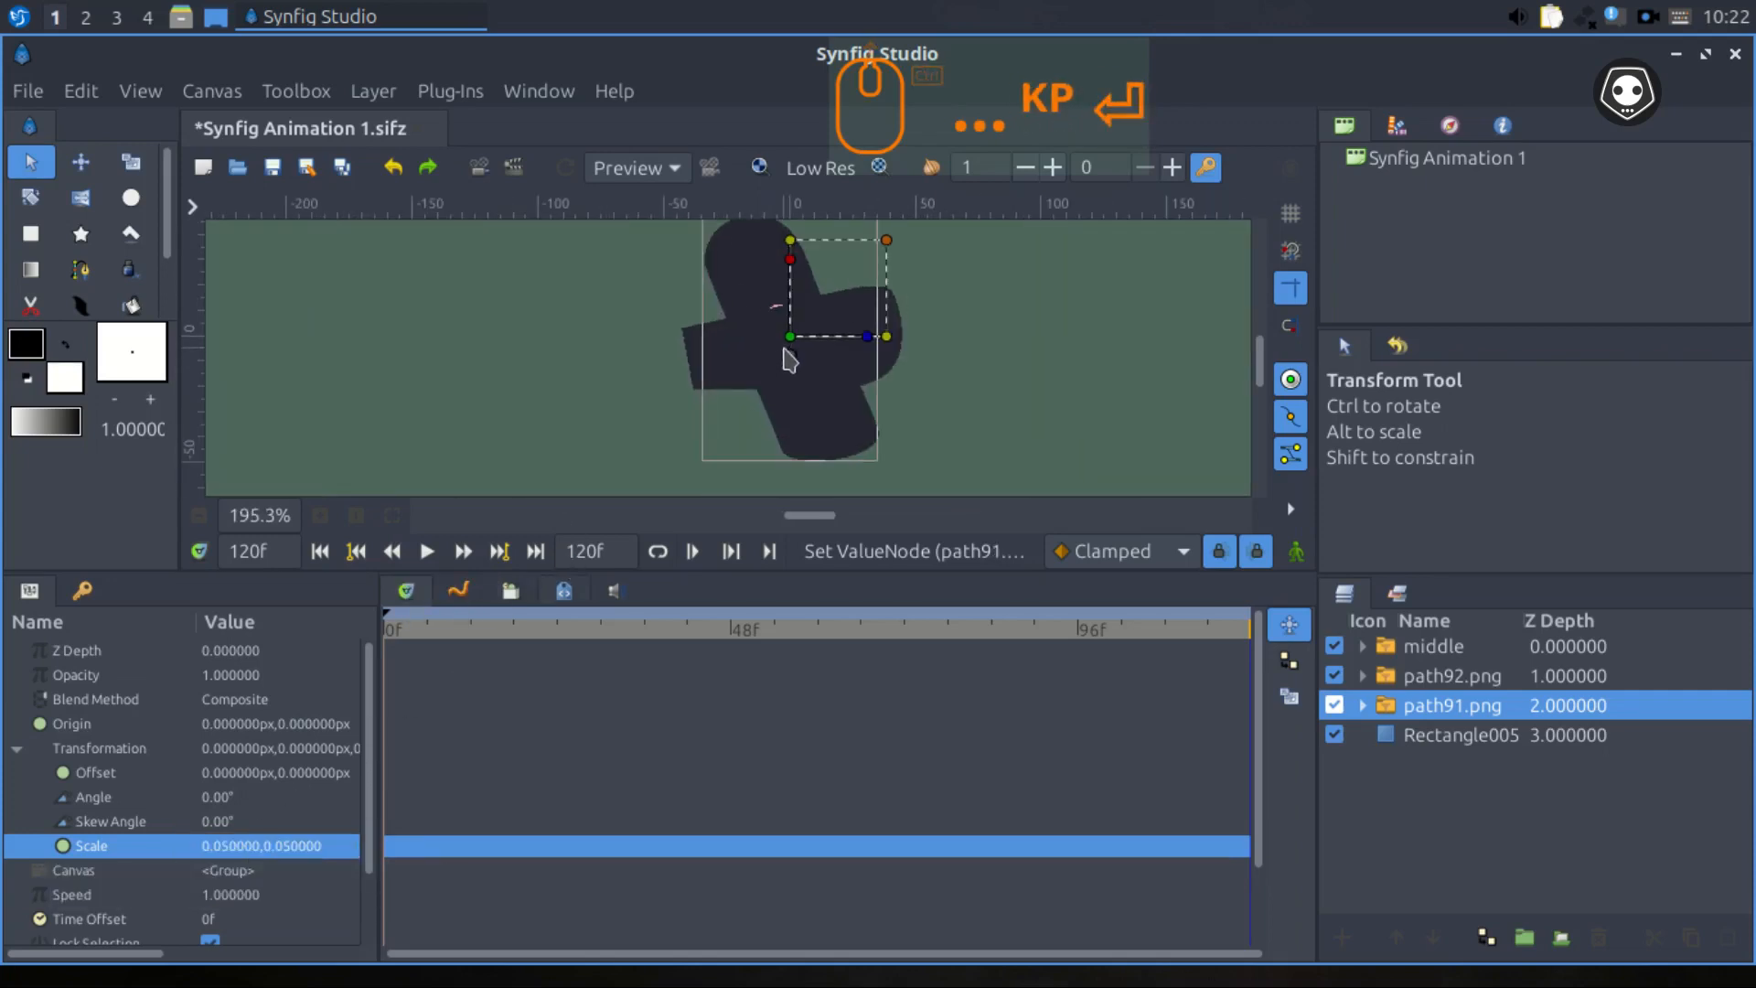
scroll(790, 362, "down", 1)
left_click_drag(790, 341, 653, 402)
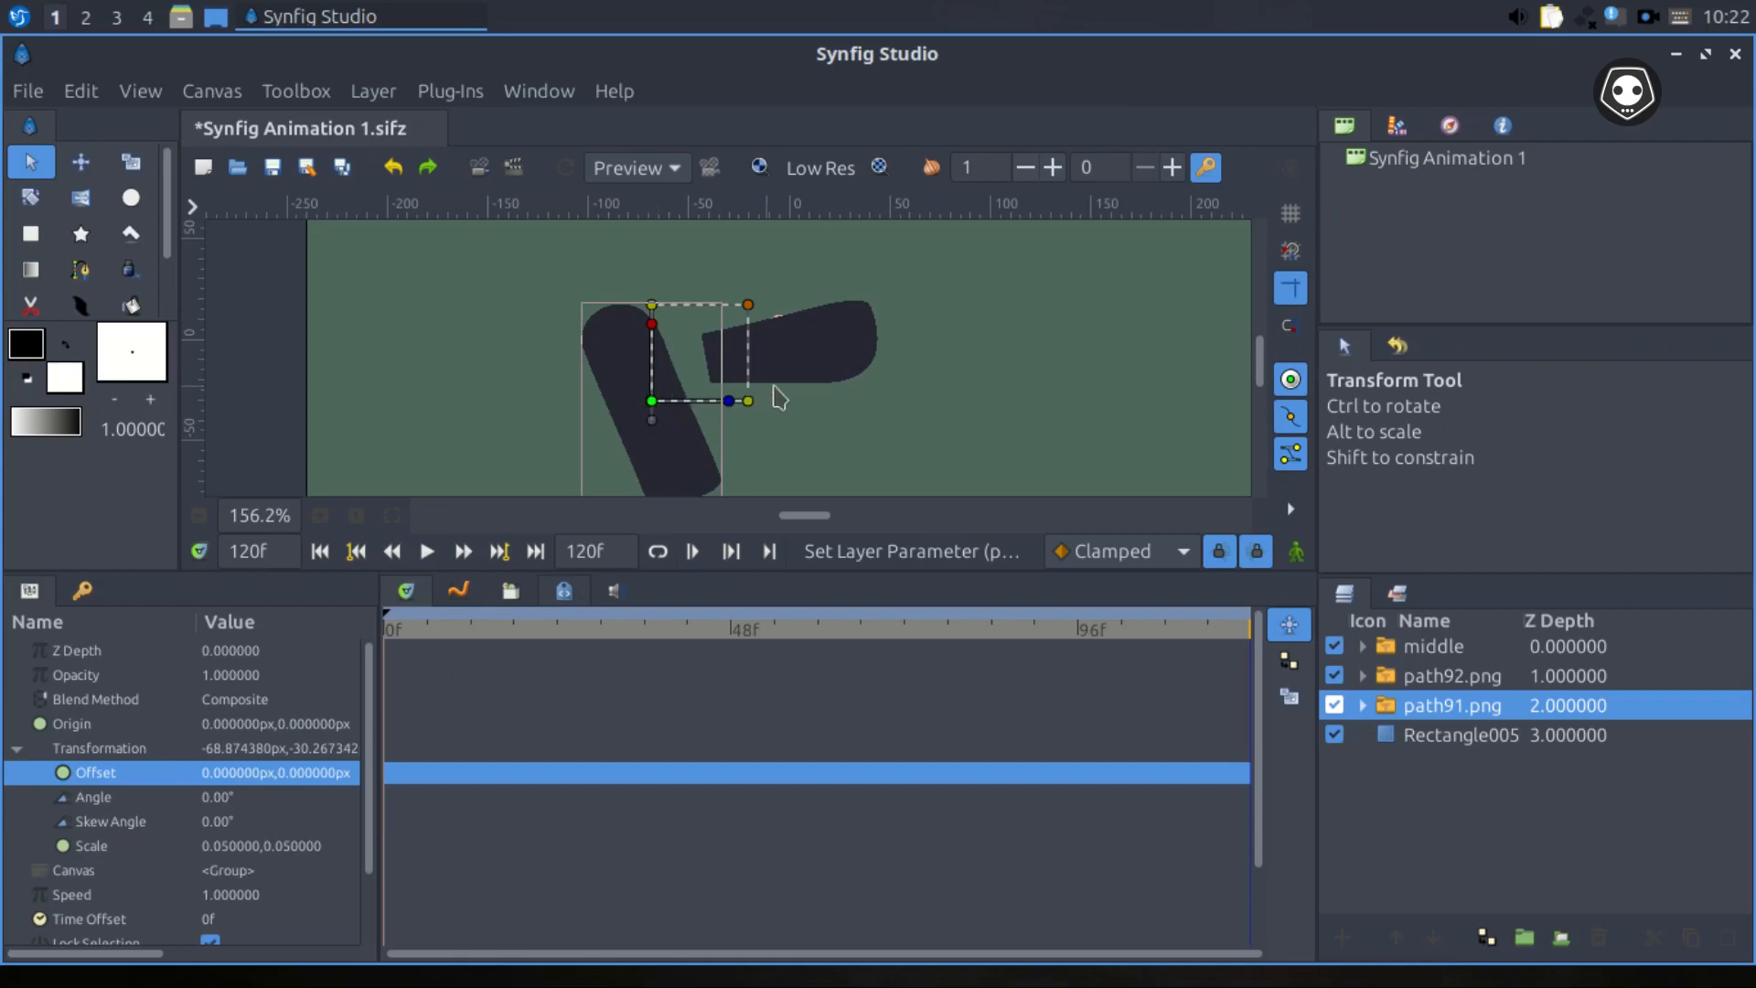
left_click_drag(653, 402, 841, 265)
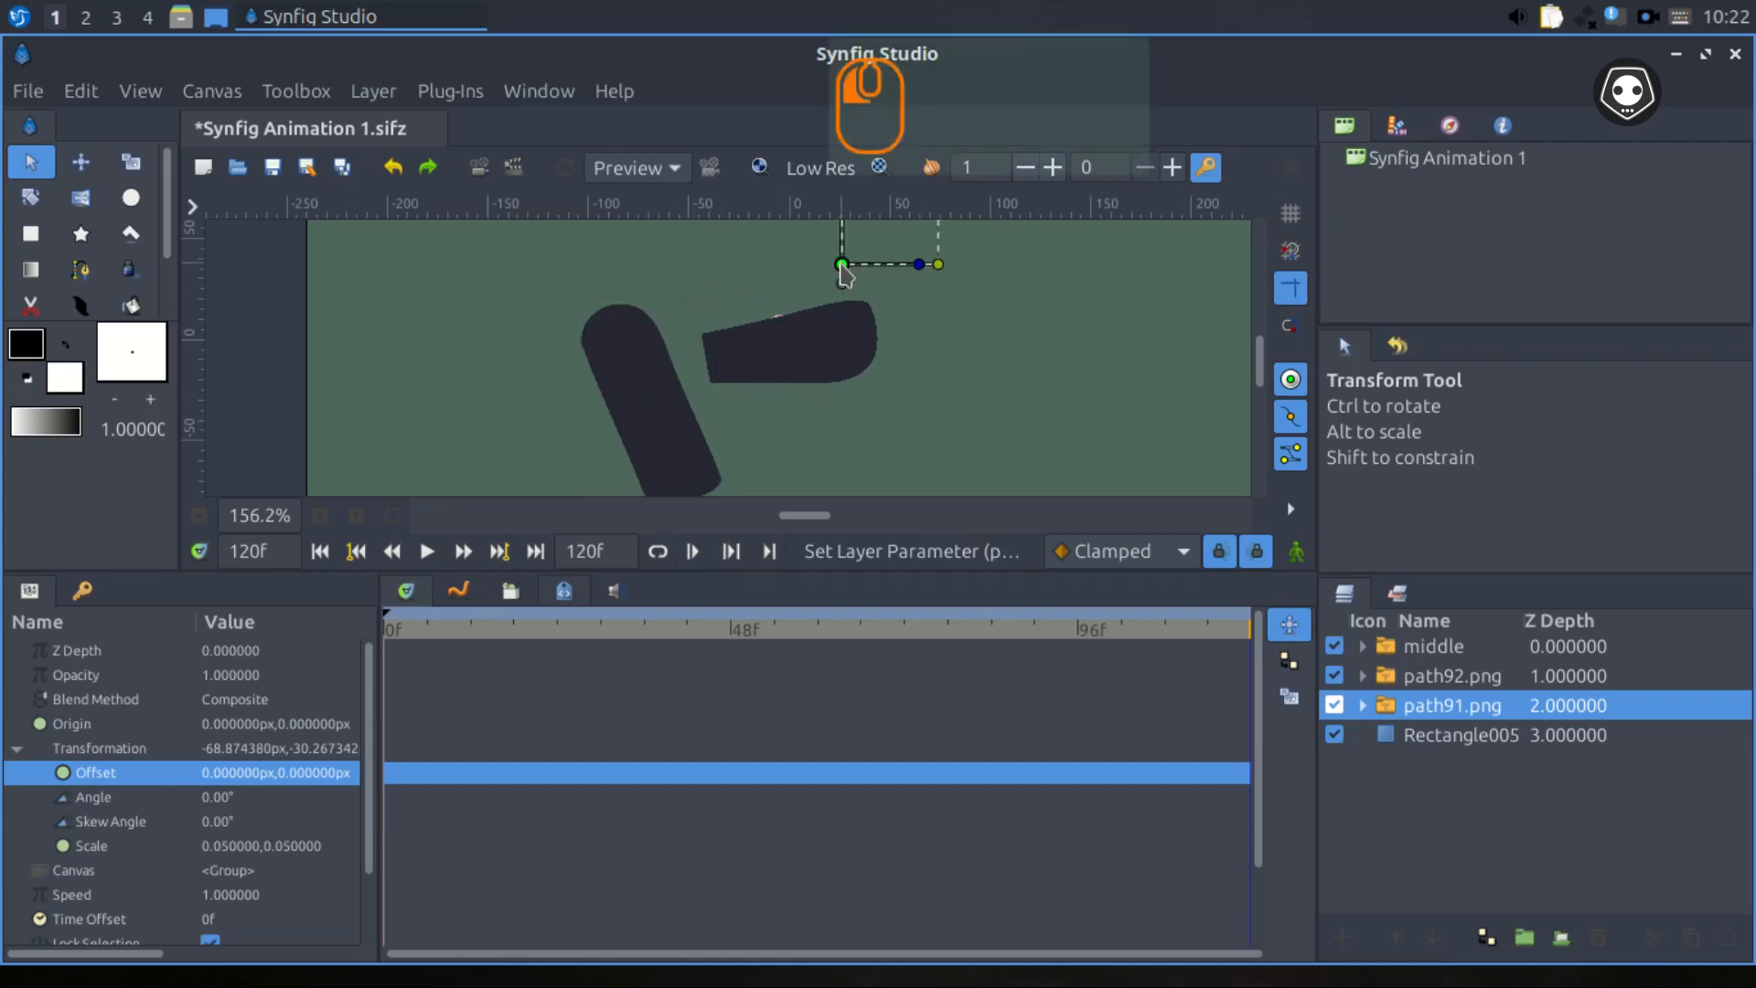
left_click_drag(922, 342, 910, 427)
mouse_move(830, 349)
left_mouse_down()
mouse_move(845, 316)
mouse_move(819, 364)
left_mouse_up()
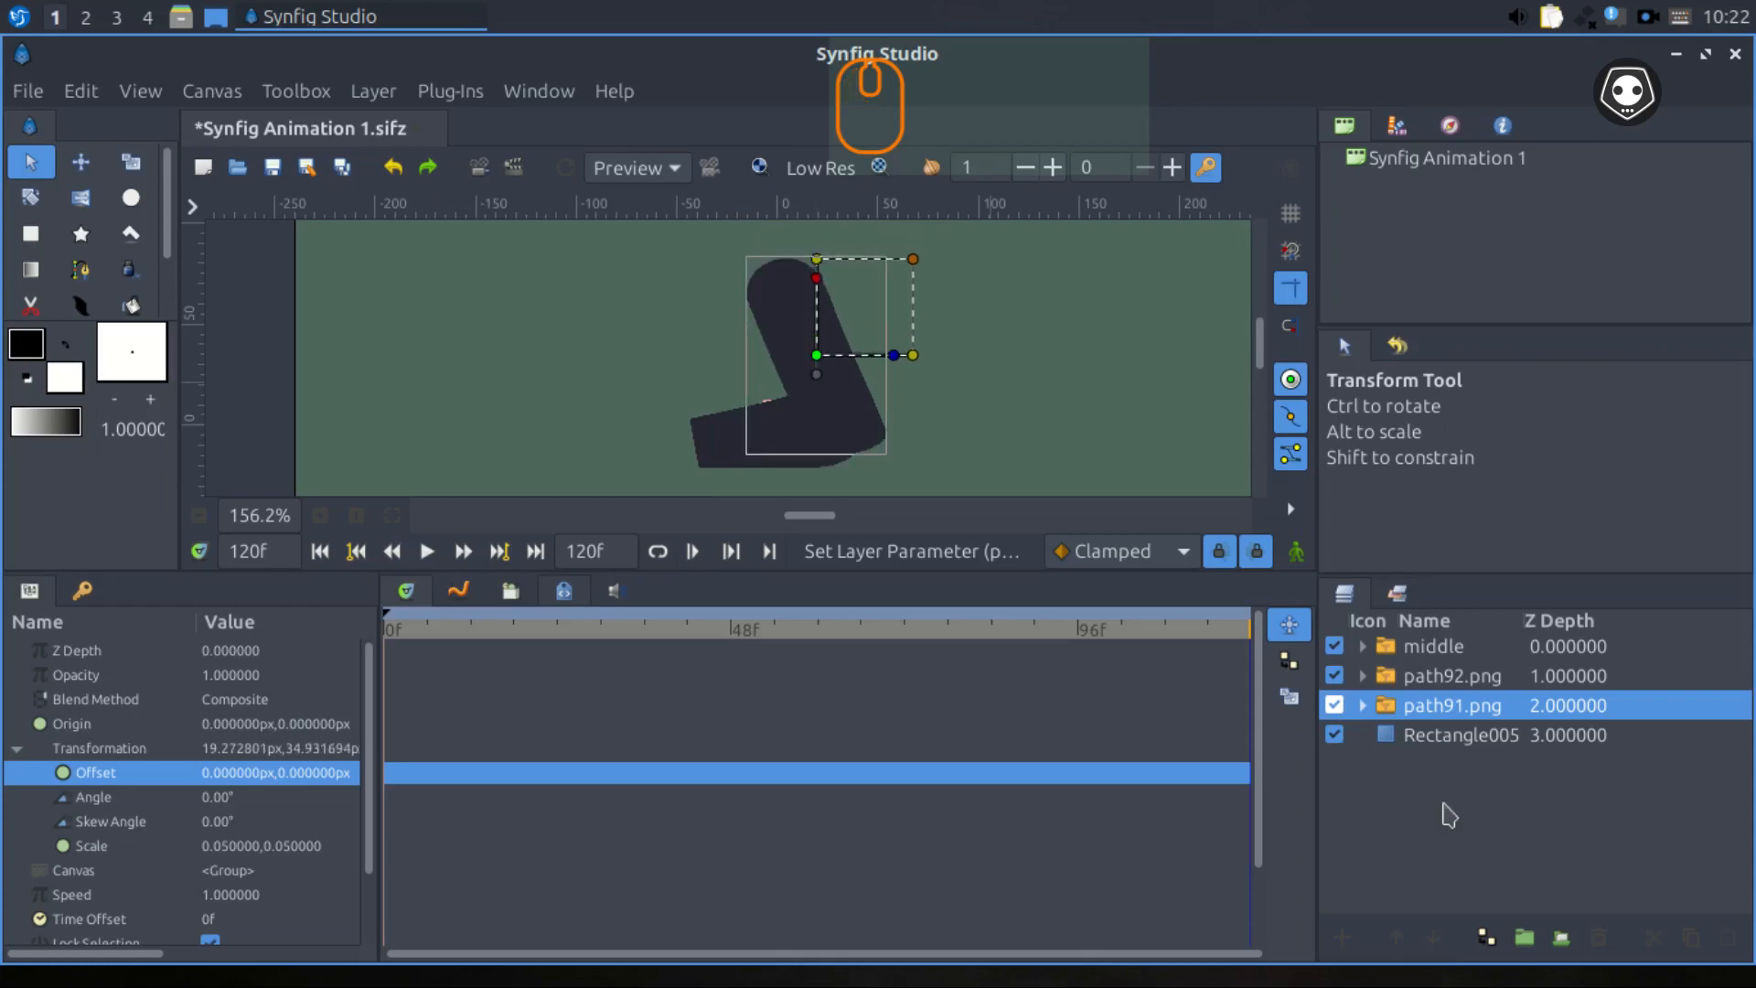
Rename the path91.png layer as upper.
left_click(1433, 705)
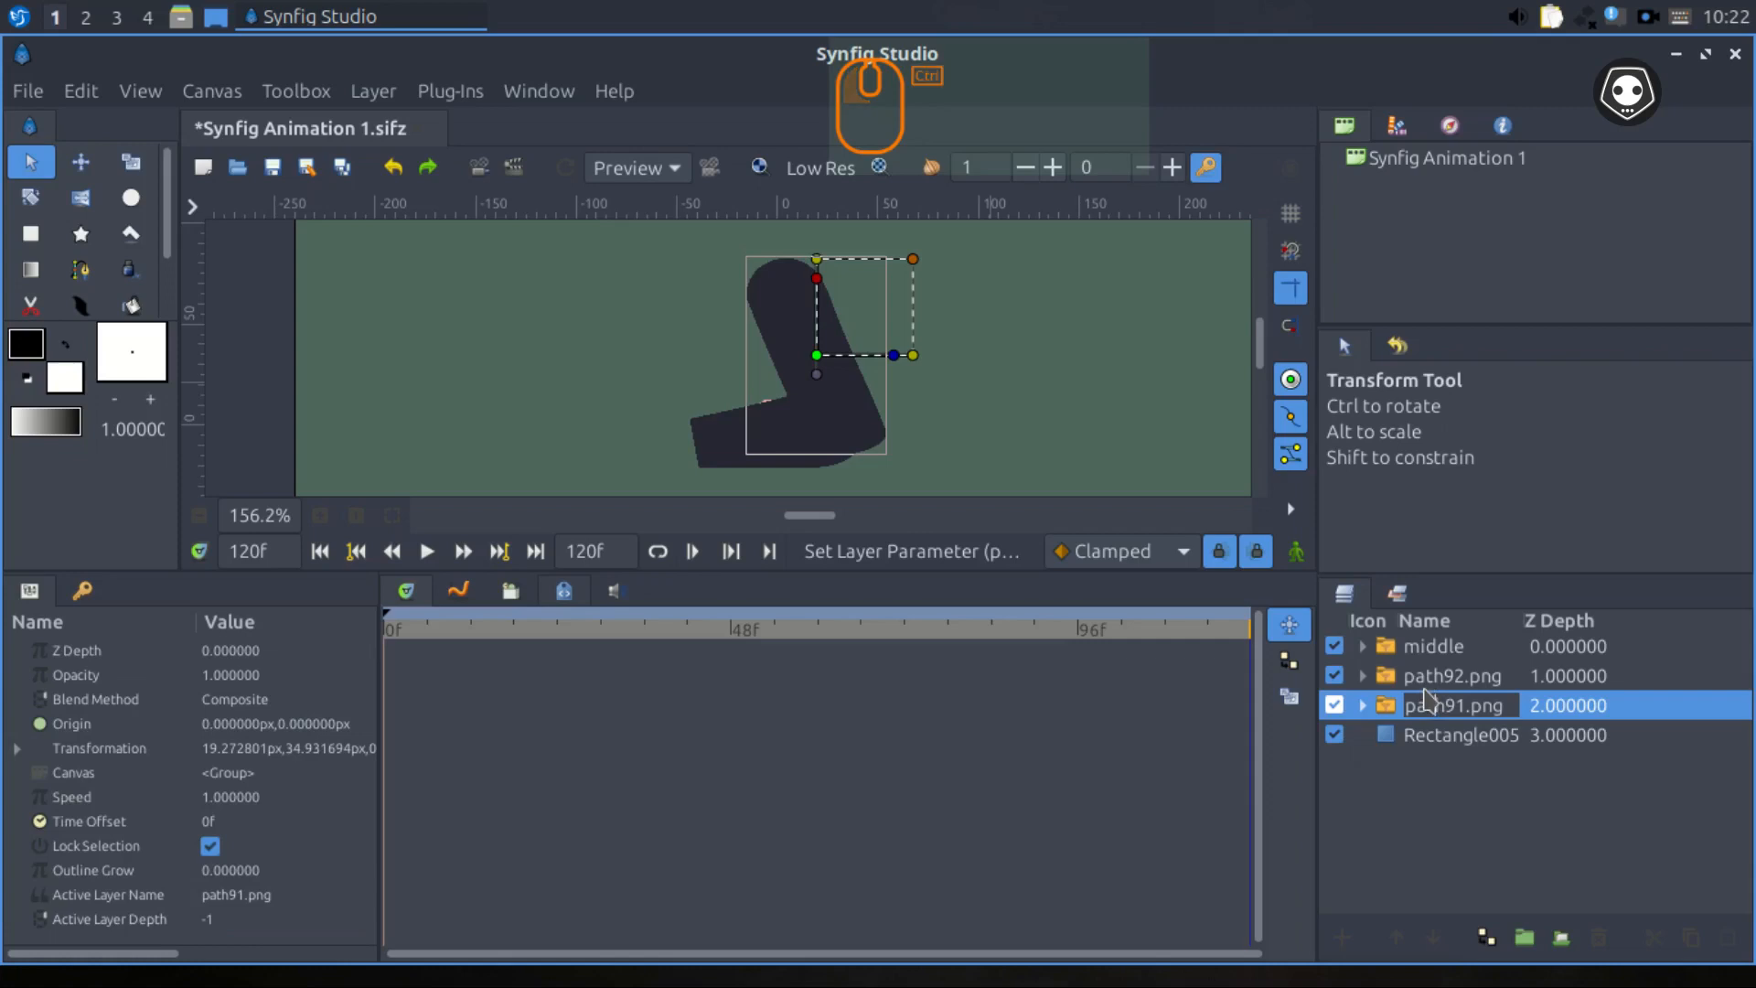
key("ctrl+a")
type("upper")
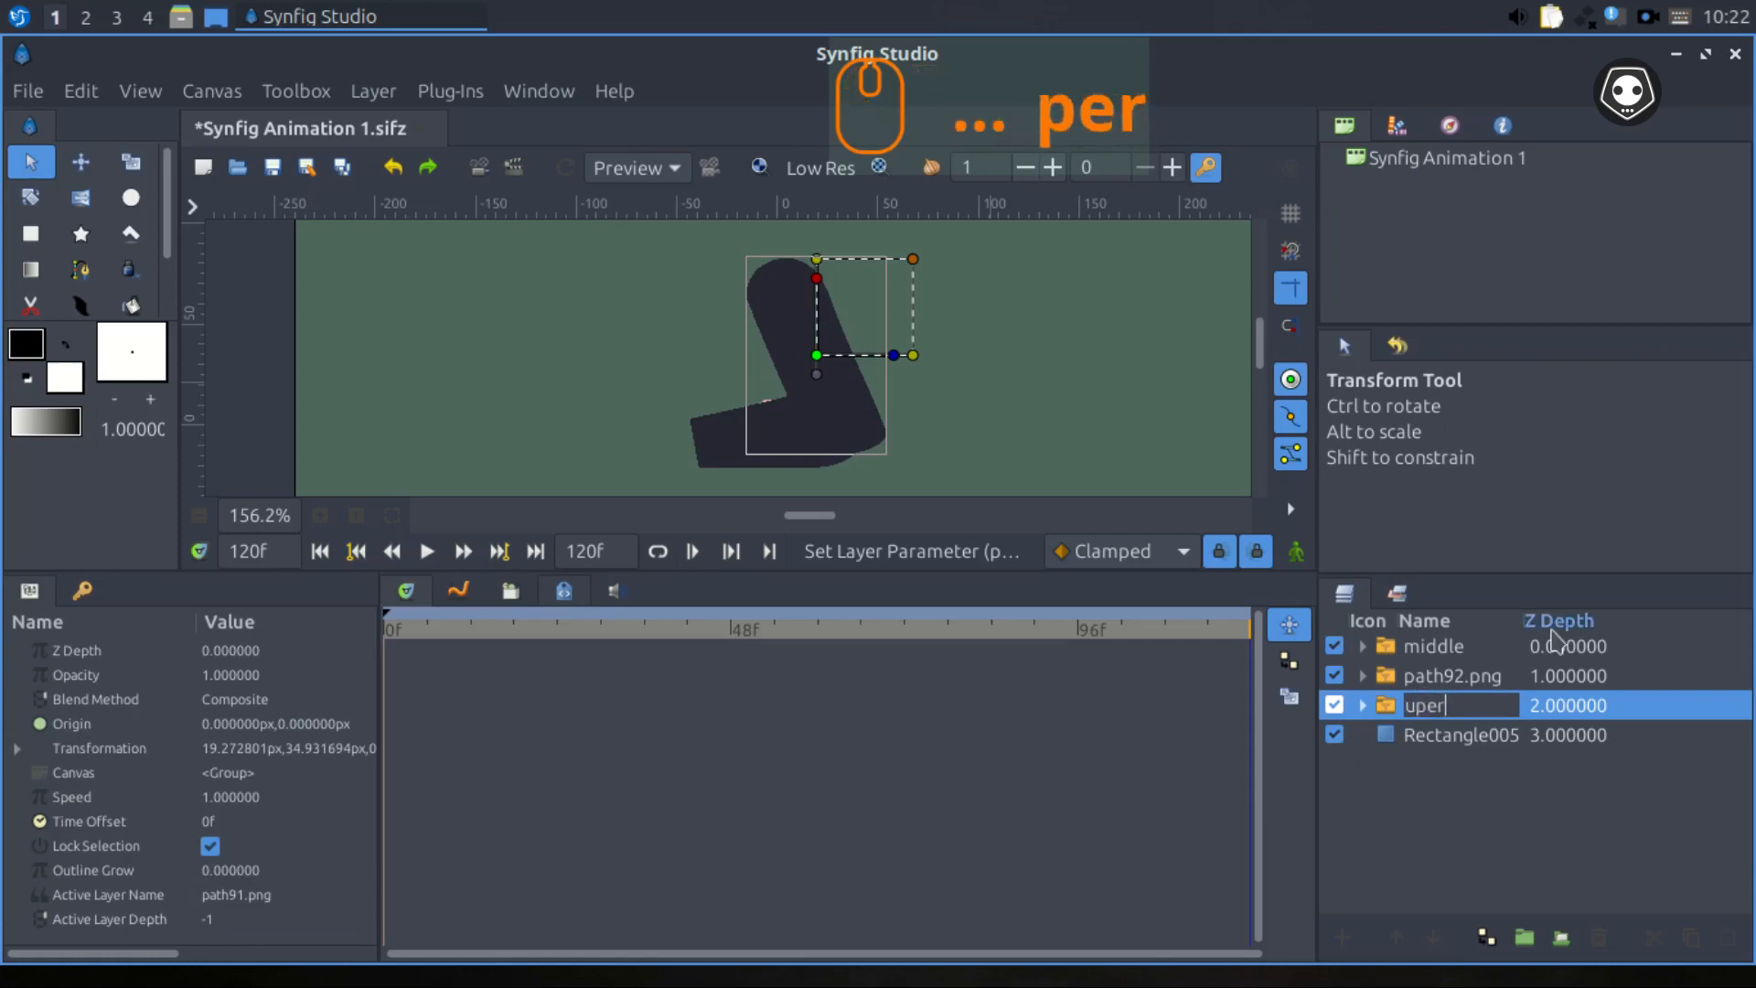
key("Left")
key("Left")
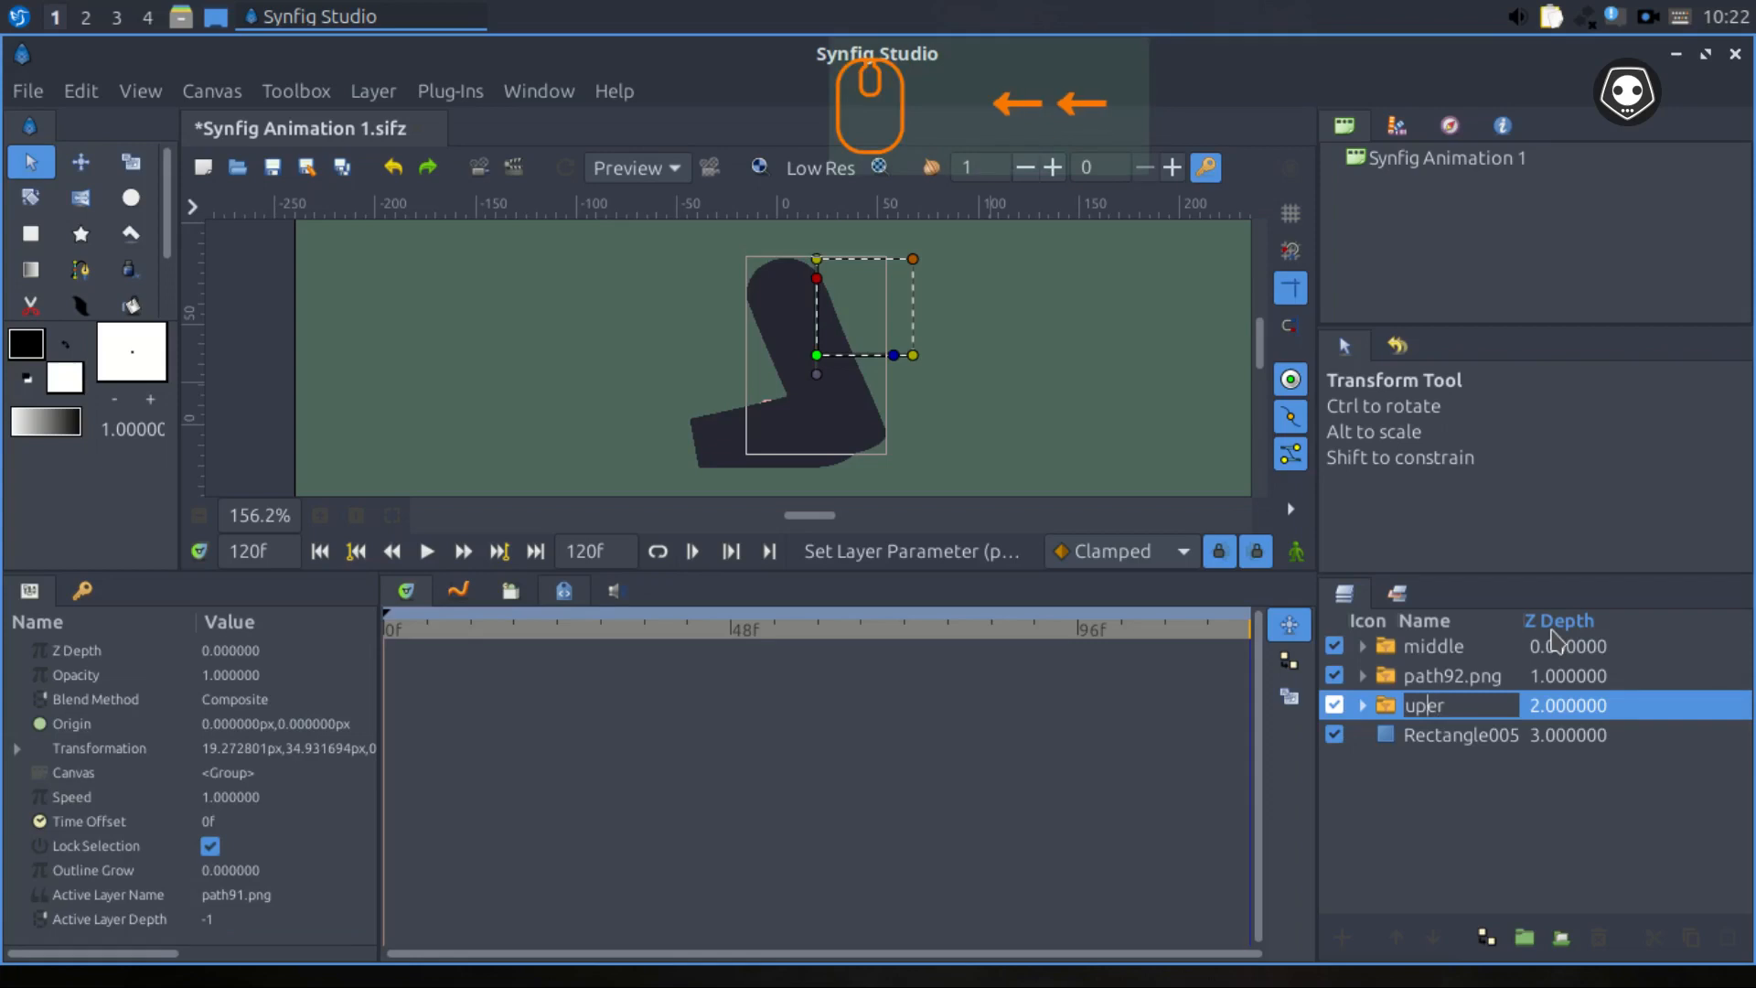
type("p")
key("Return")
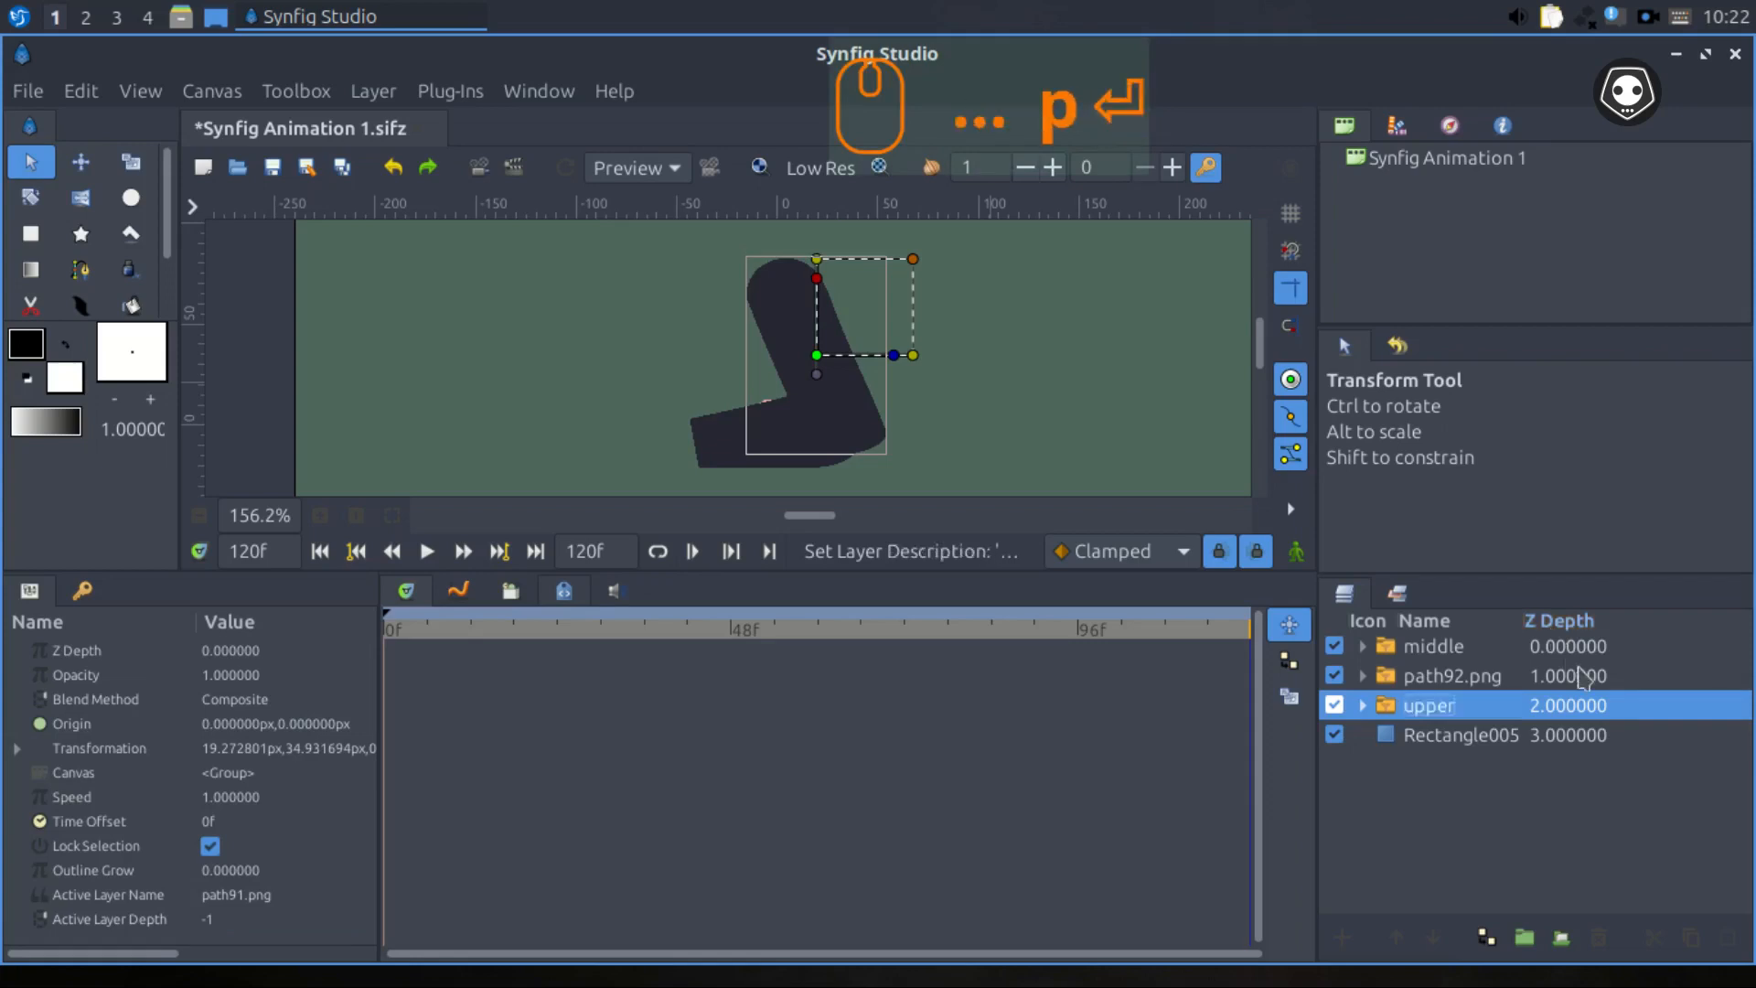
Move the middle part to about 9, -6 px so its rounded end lines up with the upper arm at the elbow.
left_click(1458, 648)
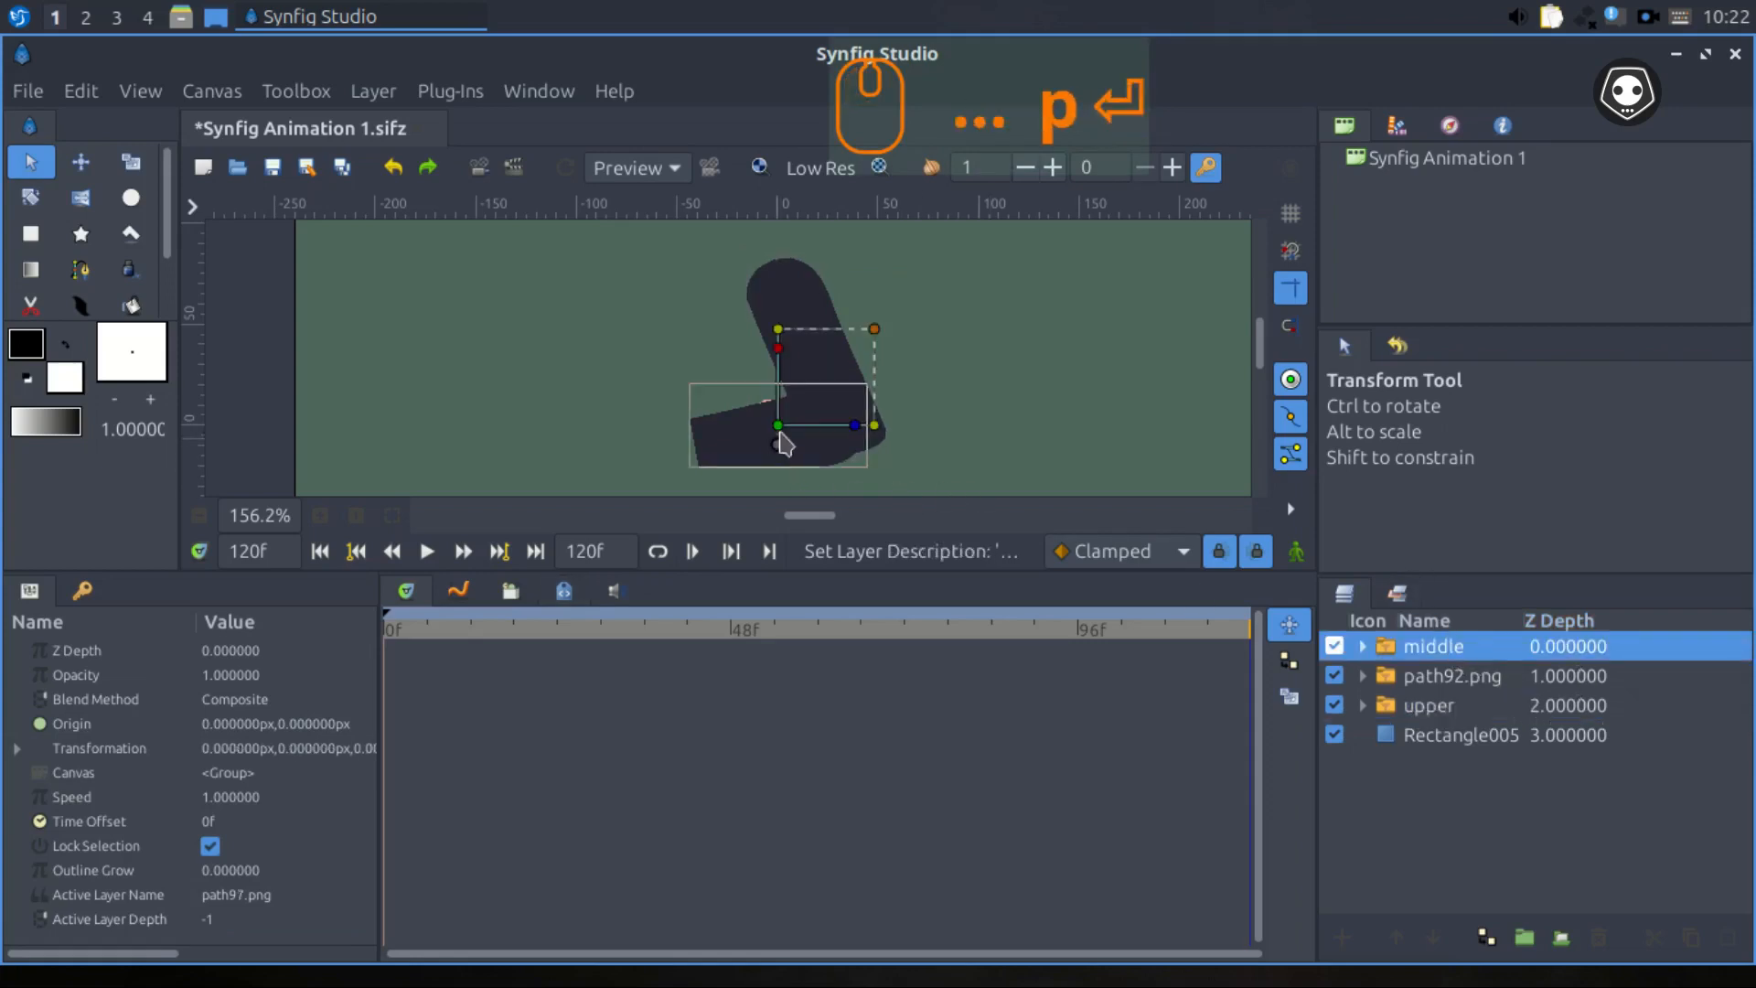
left_click(778, 427)
left_click_drag(779, 431, 794, 437)
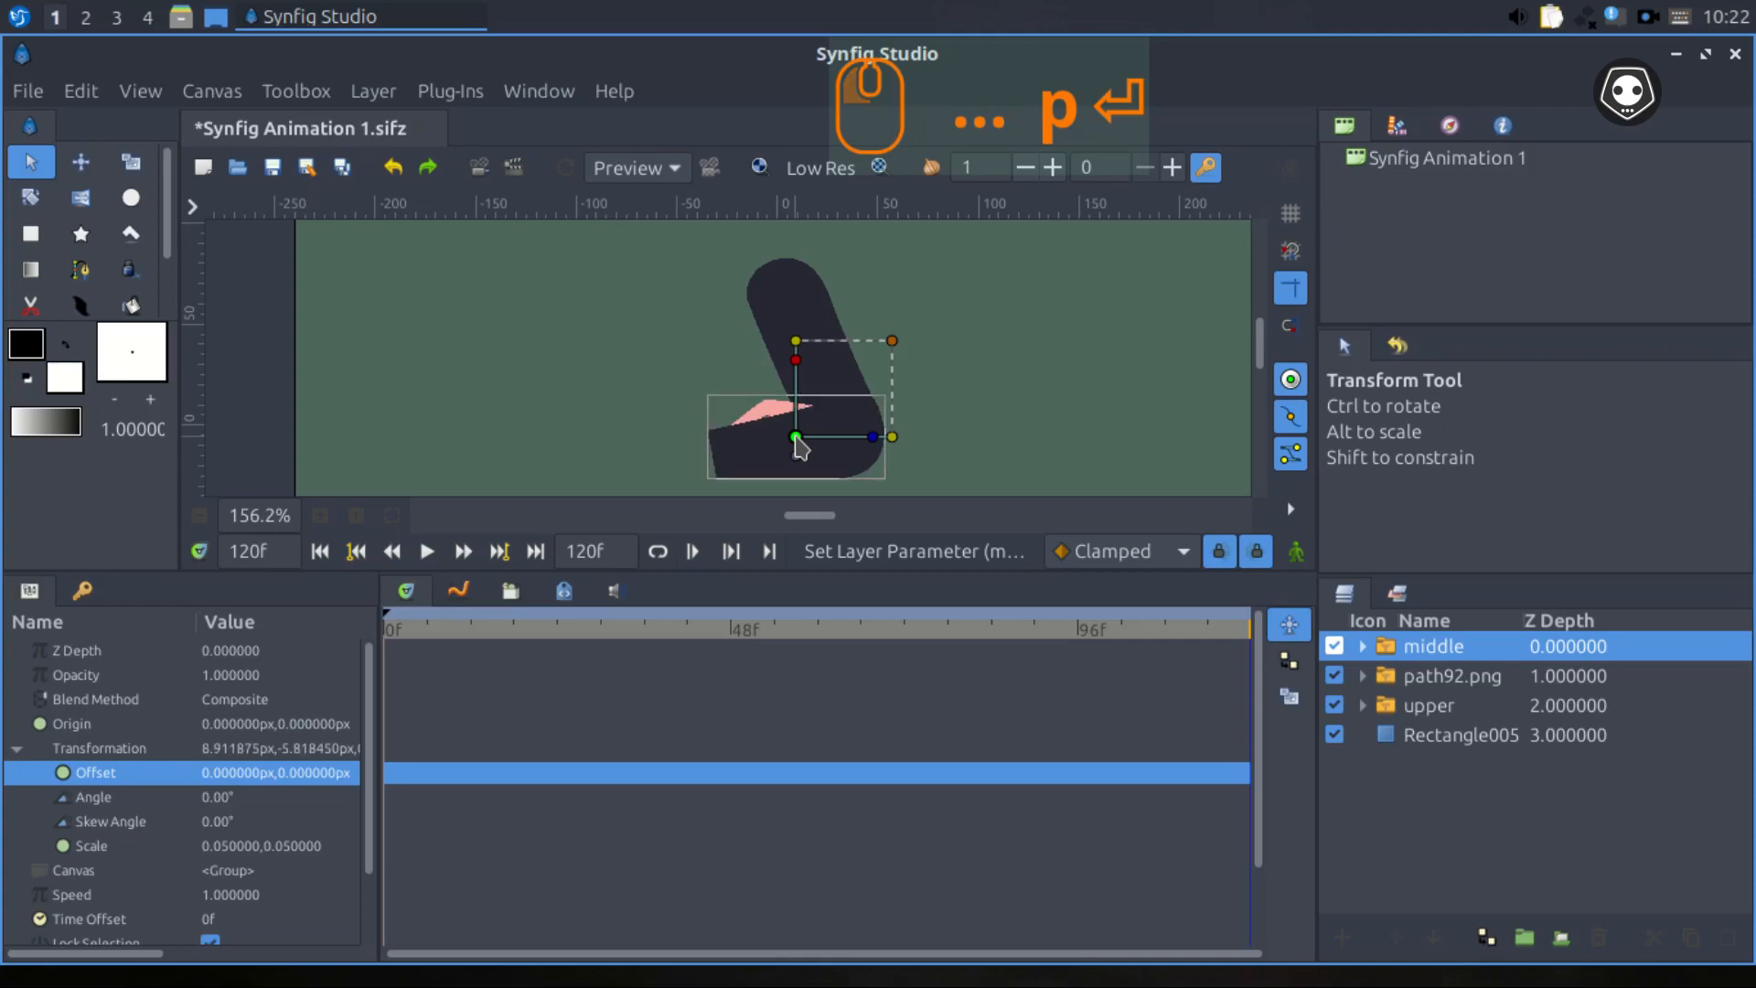
Rename the path92.png layer as palm.
left_click(1438, 688)
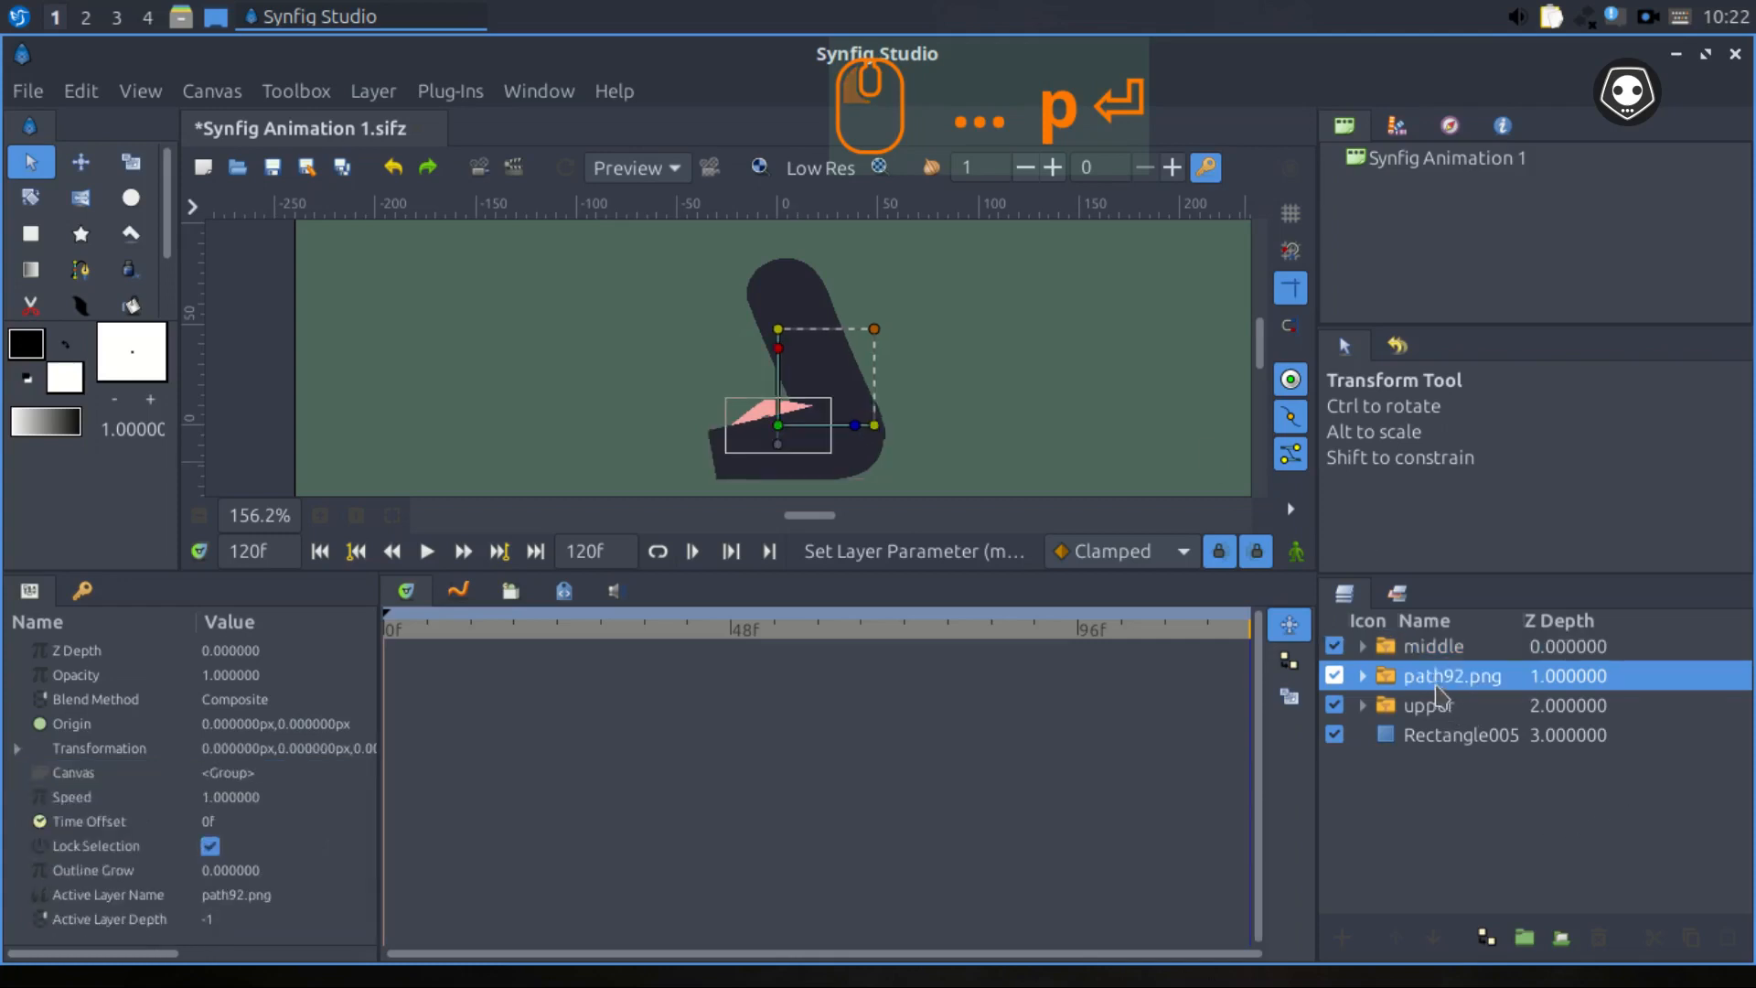
double_click(1437, 675)
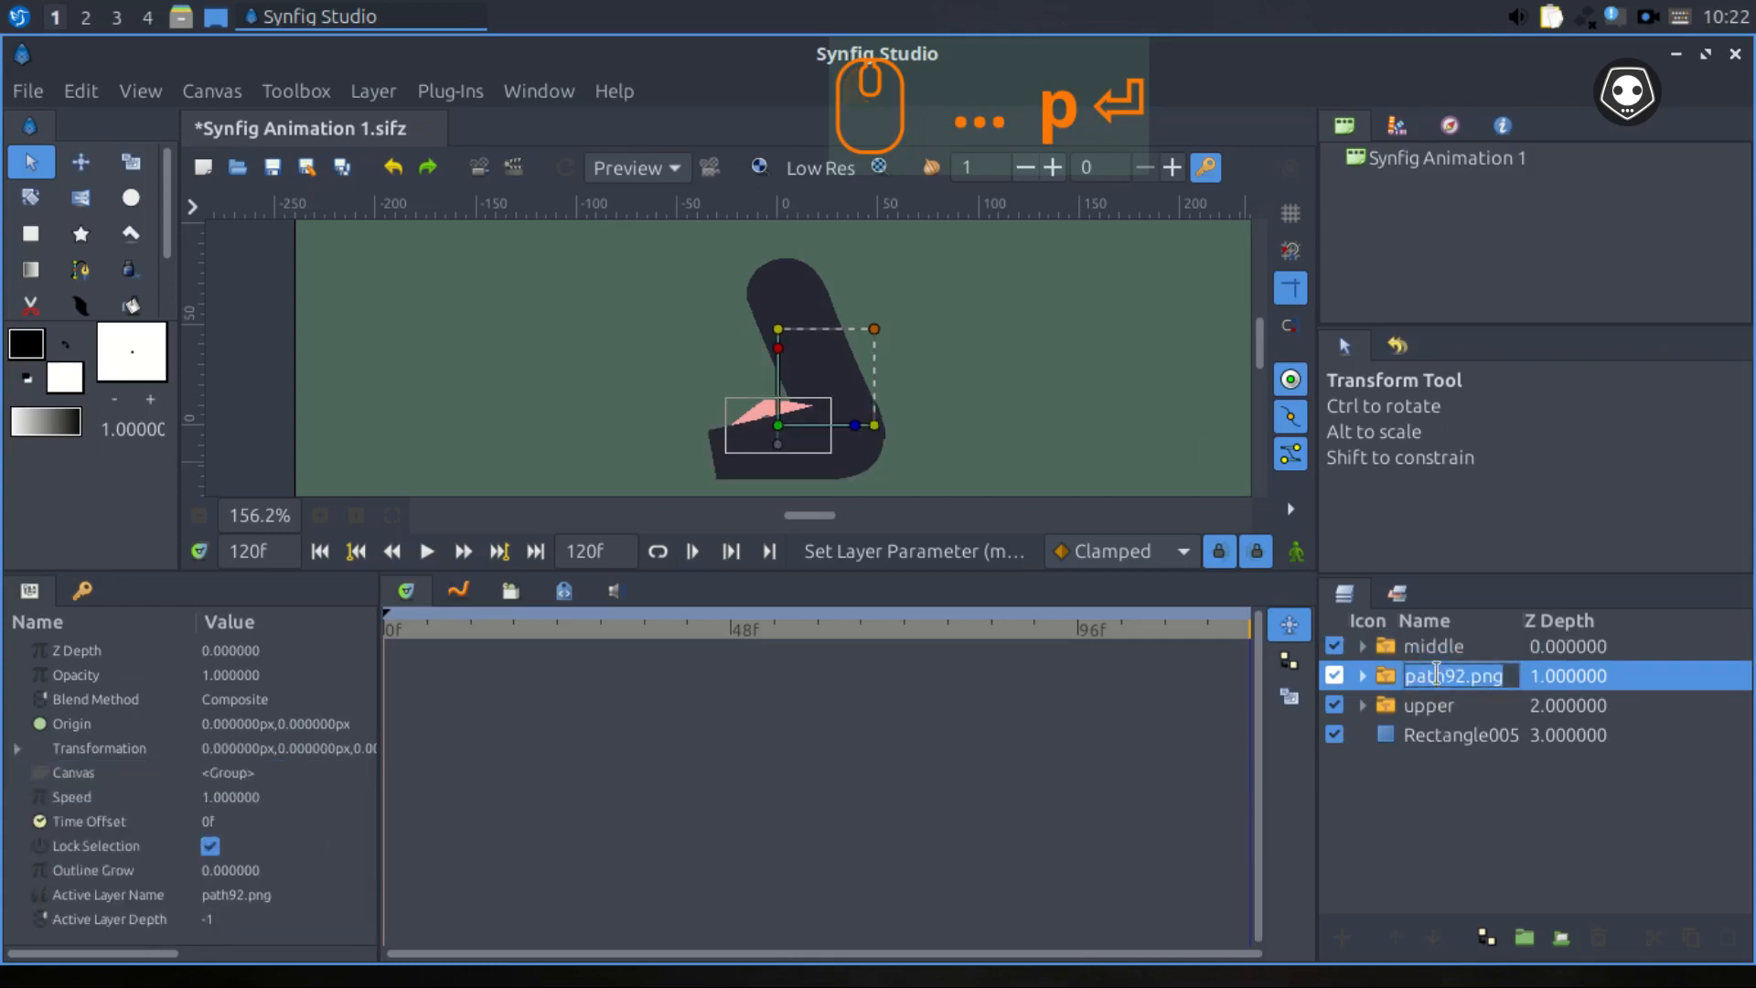
type("palm")
key("Return")
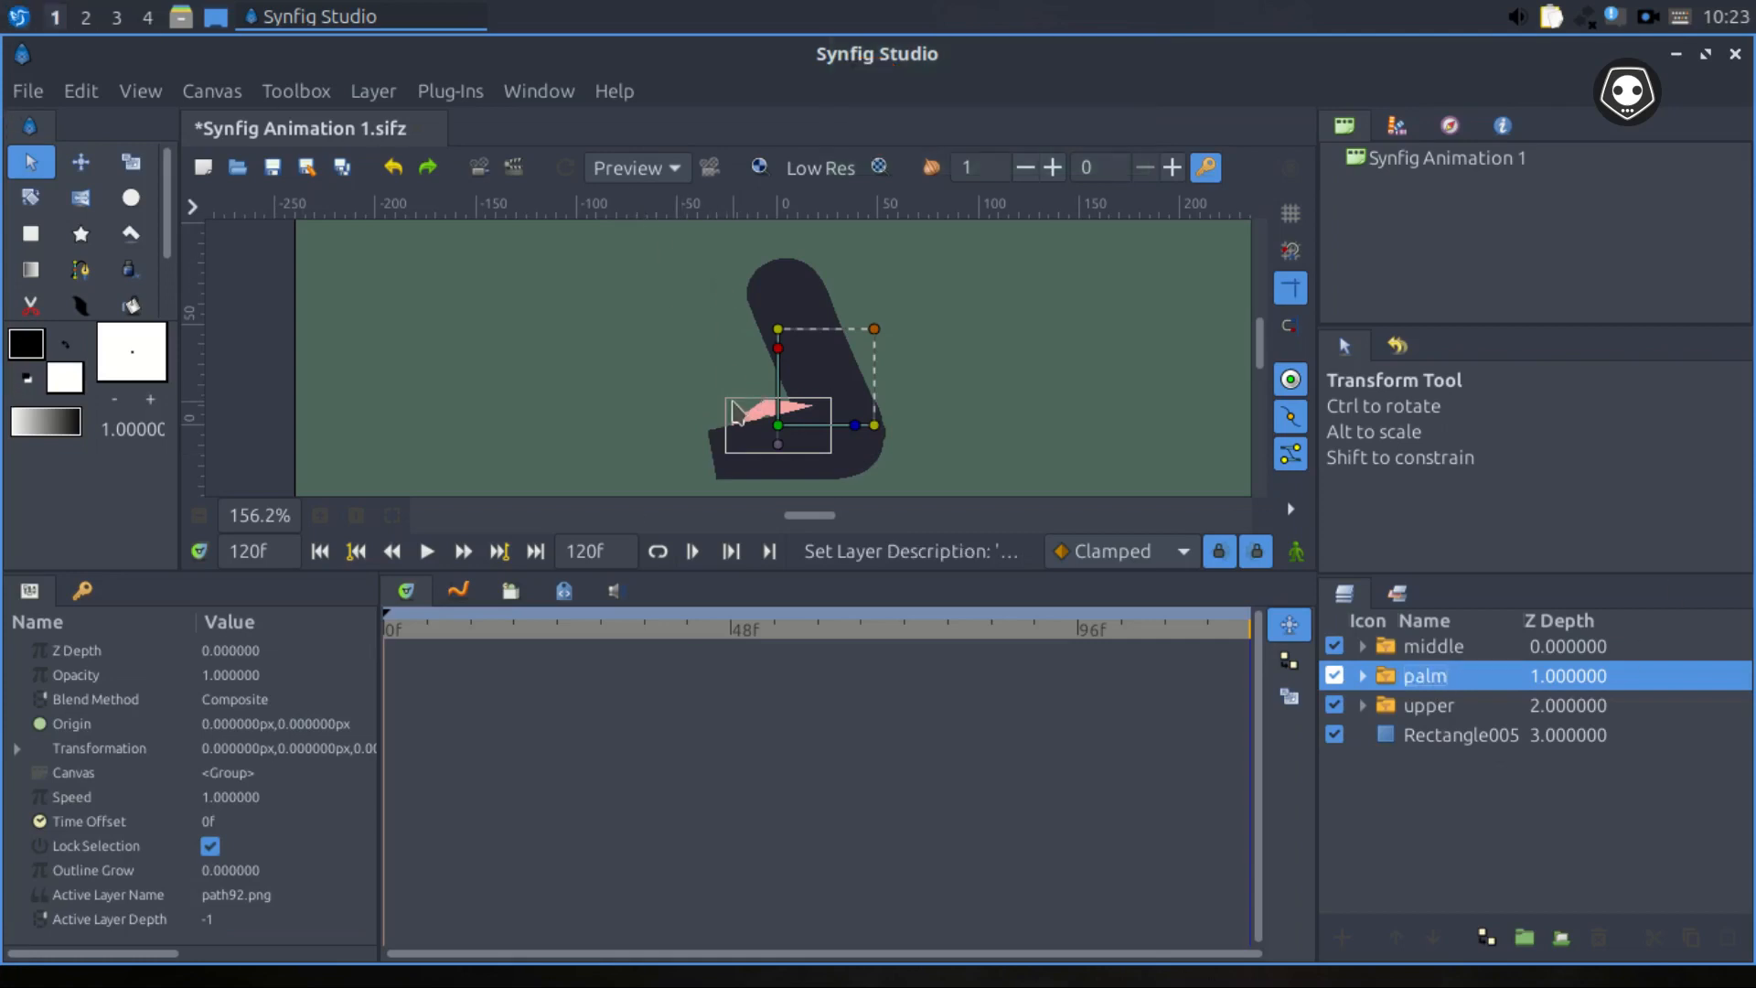
Move the palm out from behind the arm to about -70, -17 px, beyond the forearm's wrist end, and save the animation file.
mouse_move(732, 402)
left_mouse_down()
mouse_move(797, 322)
mouse_move(837, 359)
mouse_move(754, 407)
mouse_move(709, 391)
left_mouse_up()
key("ctrl+s")
scroll(734, 395, "up", 3)
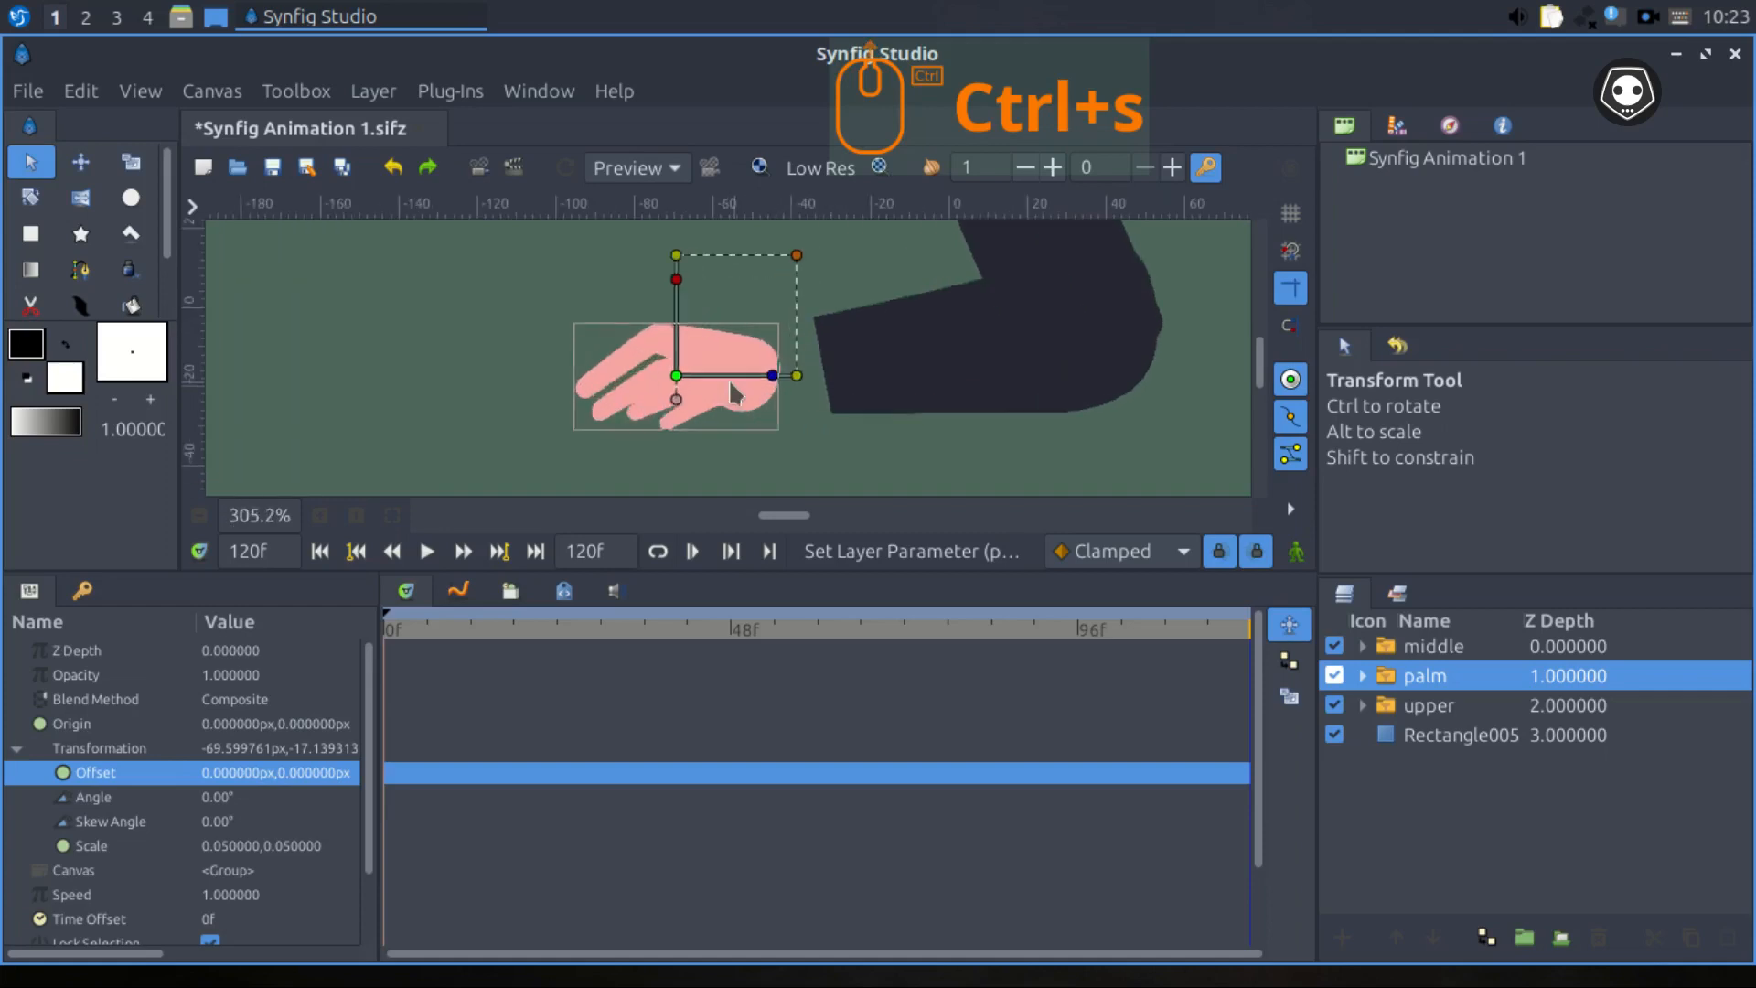
Move the palm to about -56, -17 px against the forearm and shift its origin to the wrist at about -32, -16 px.
scroll(734, 395, "up", 1)
left_click_drag(664, 377, 731, 379)
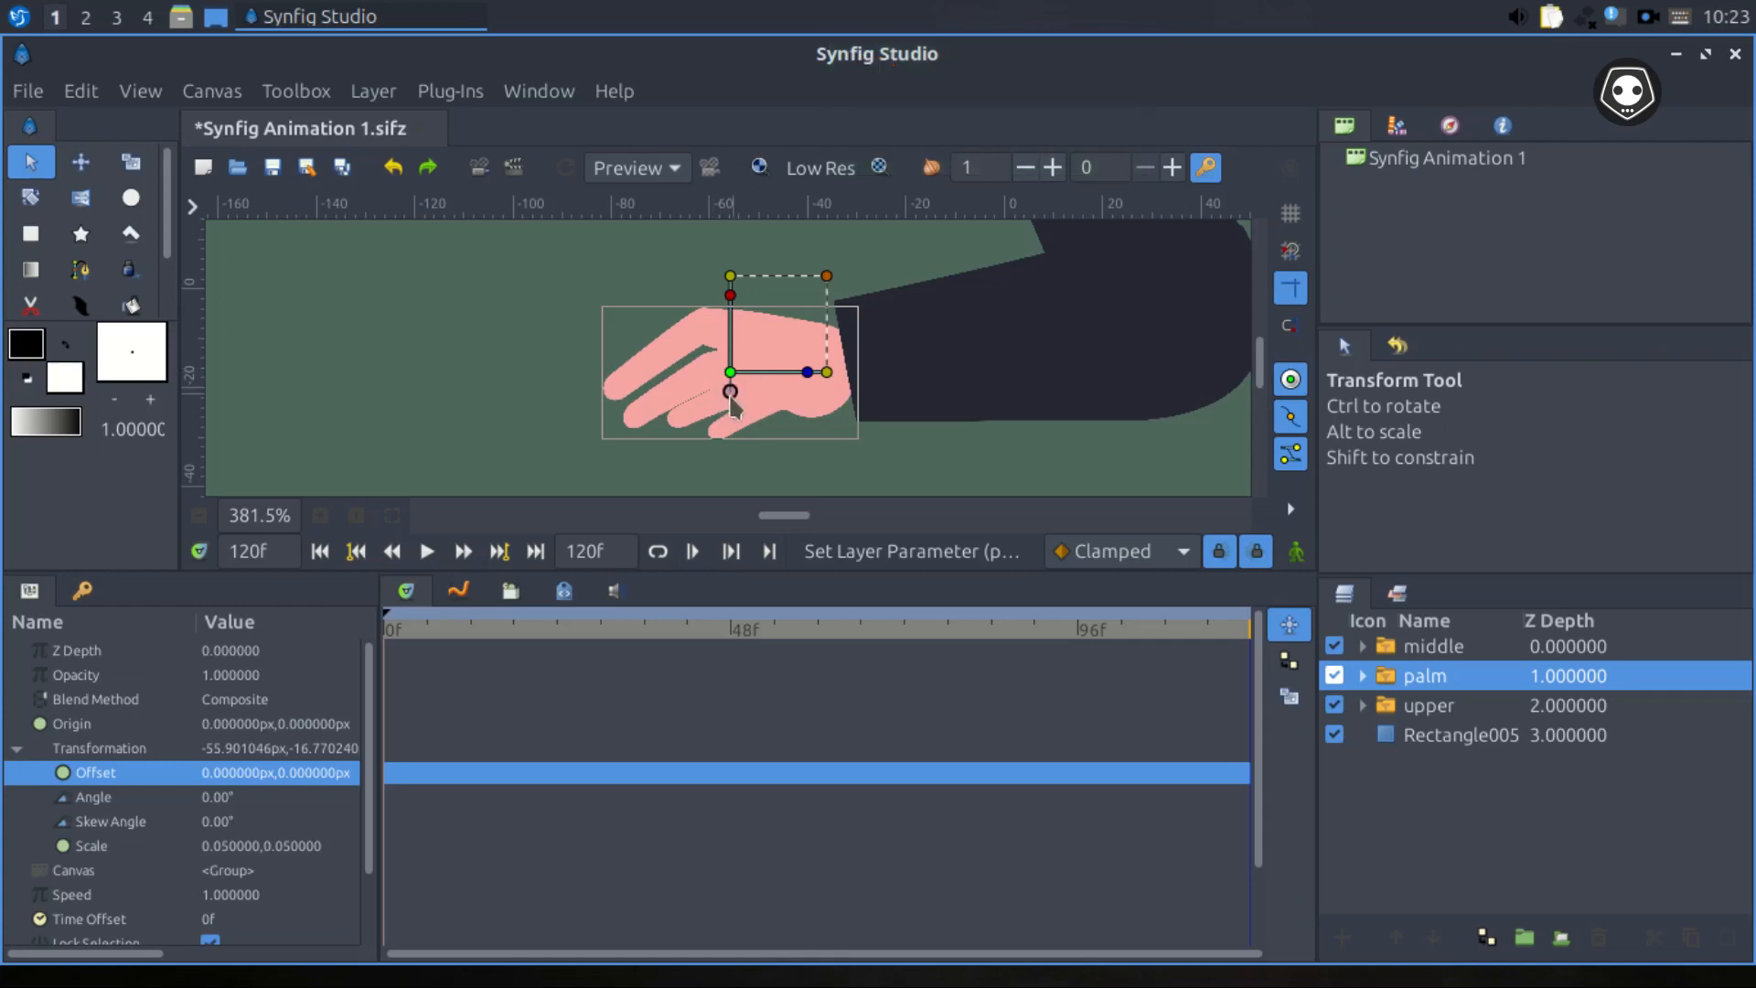
left_click_drag(731, 395, 844, 394)
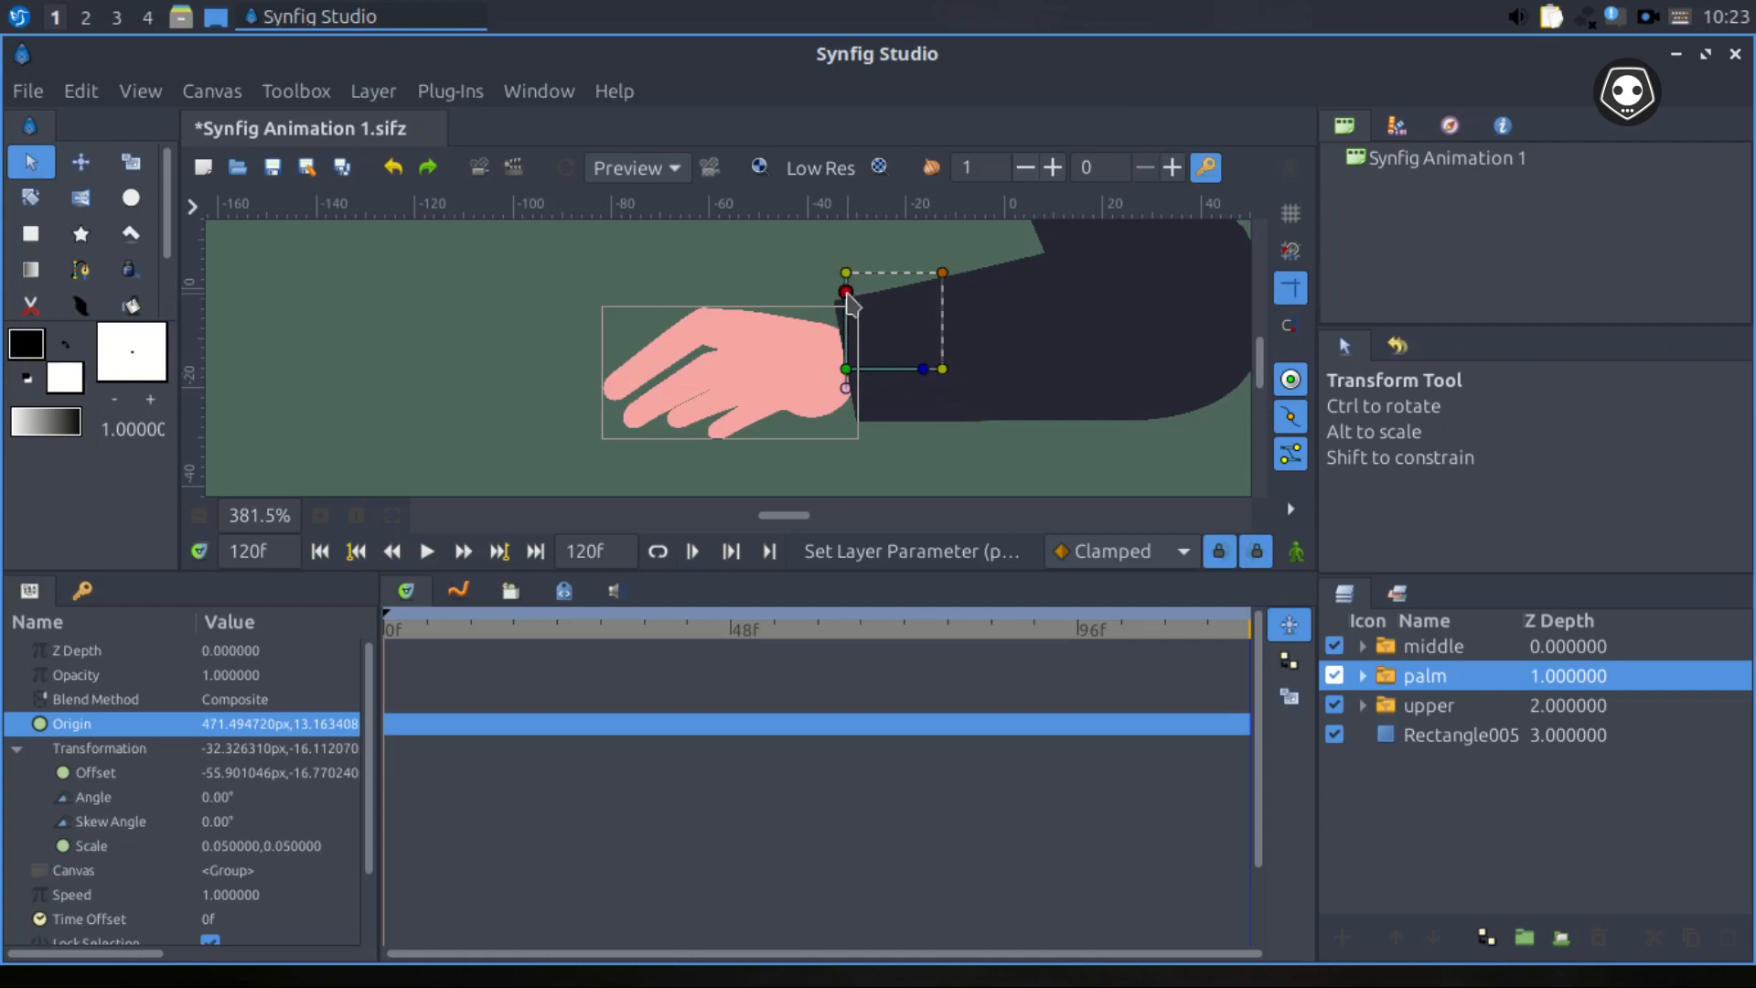
left_click_drag(846, 292, 906, 309)
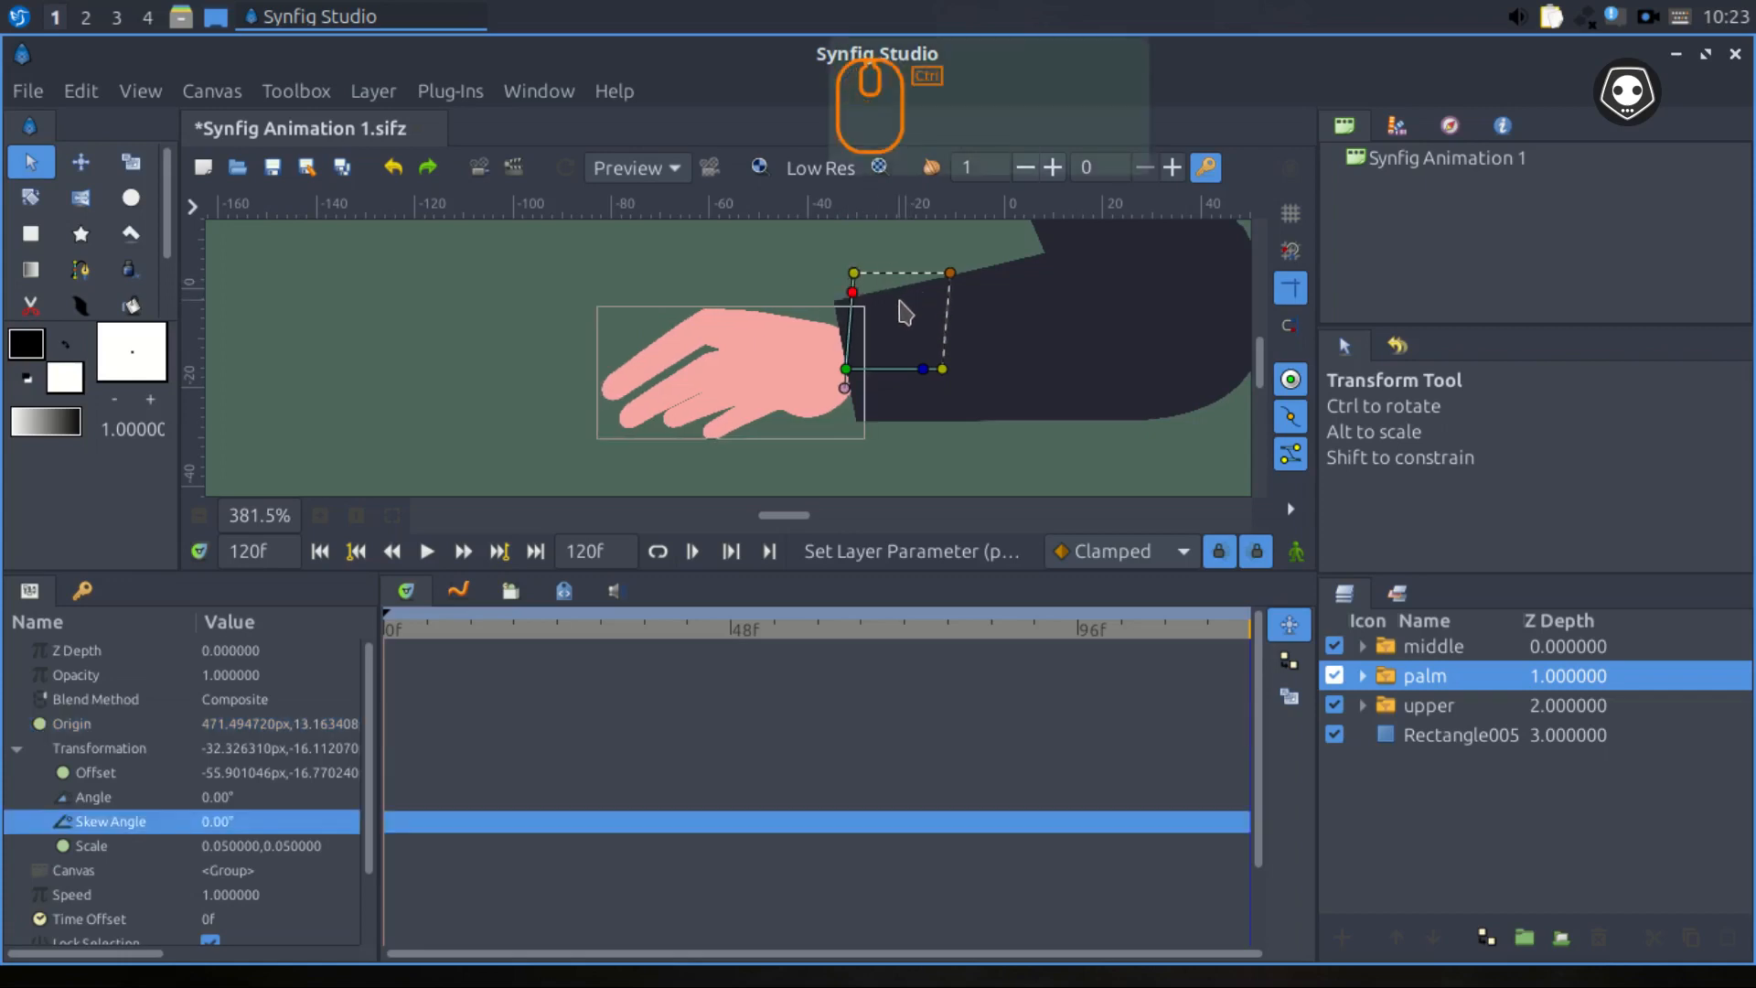
key("ctrl+z")
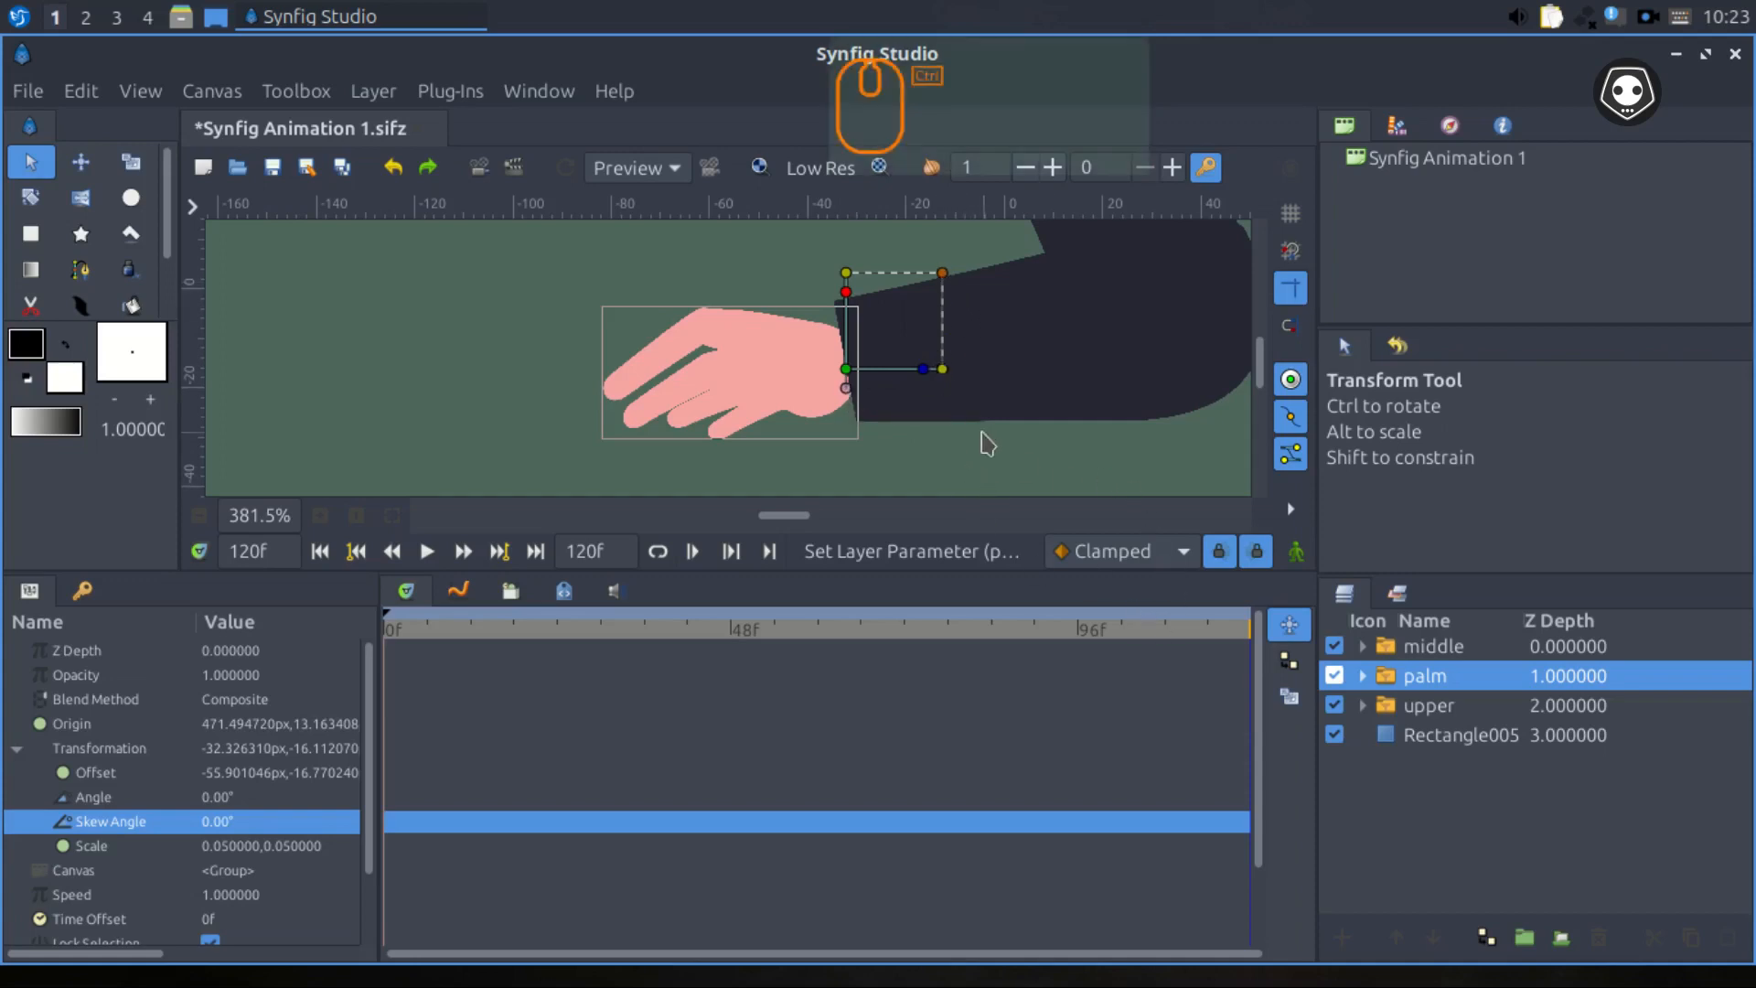
Move the upper arm to about 17, 42 px so its lower end lines up with the elbow, and save the animation file.
scroll(985, 433, "down", 3)
left_click_drag(998, 361, 816, 477)
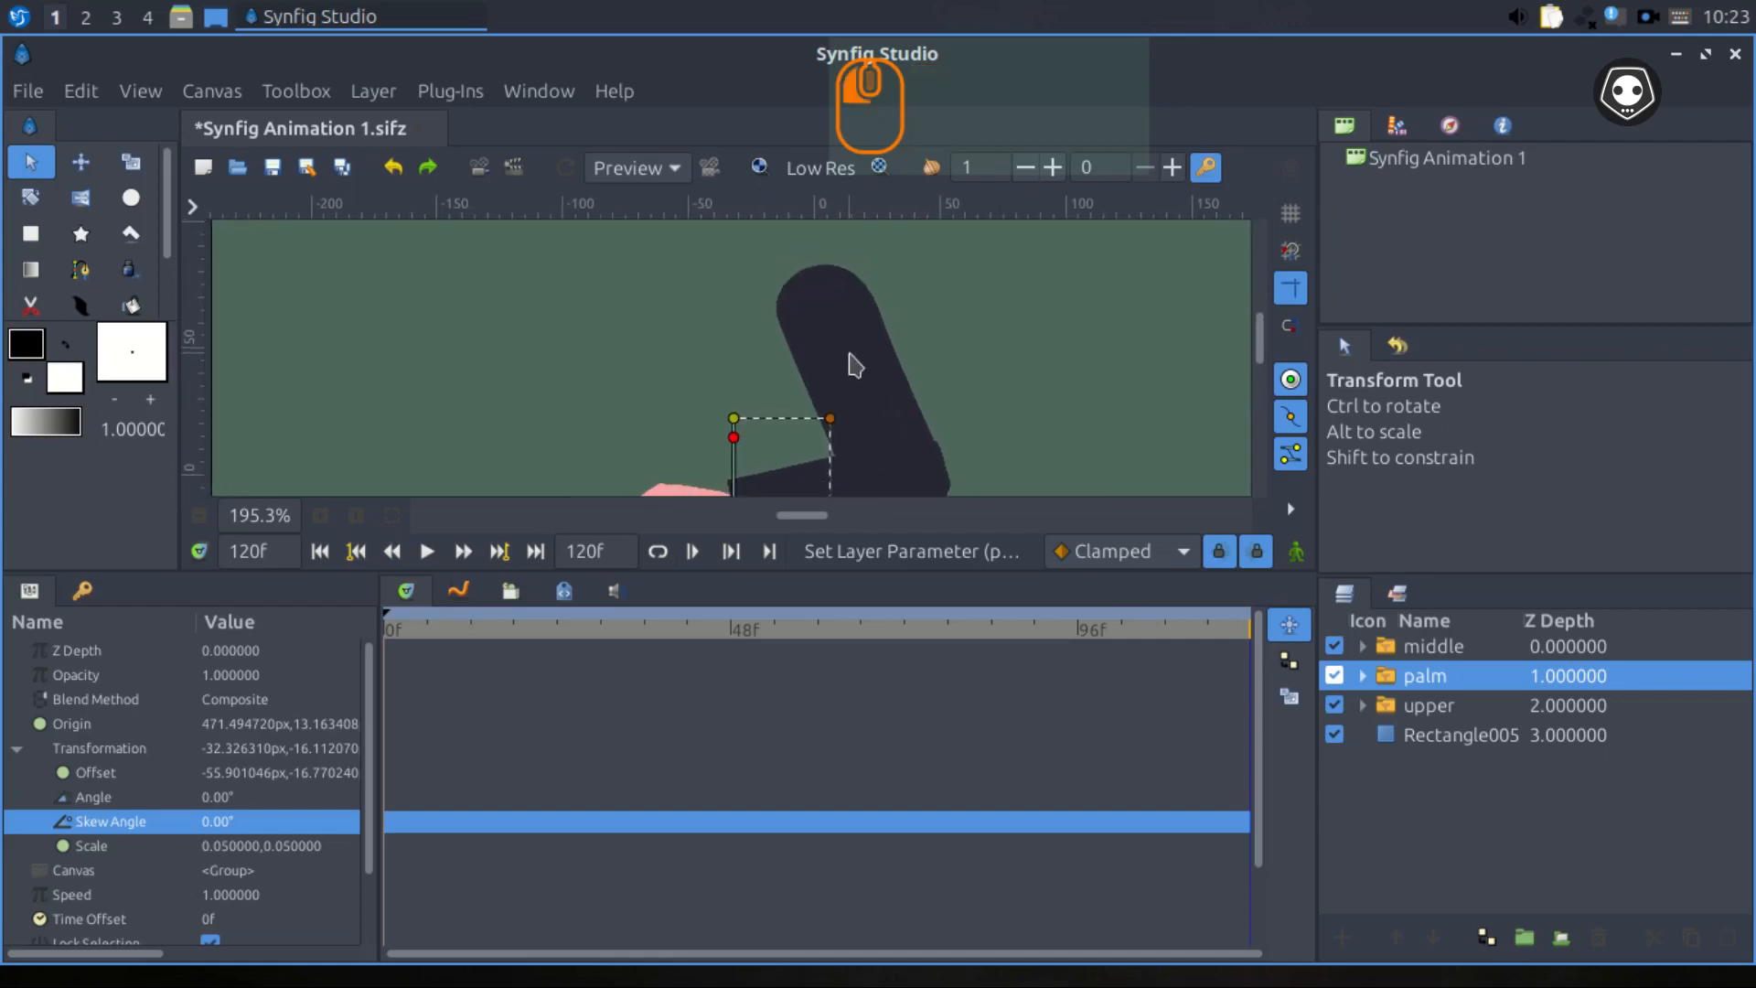
left_click(852, 365)
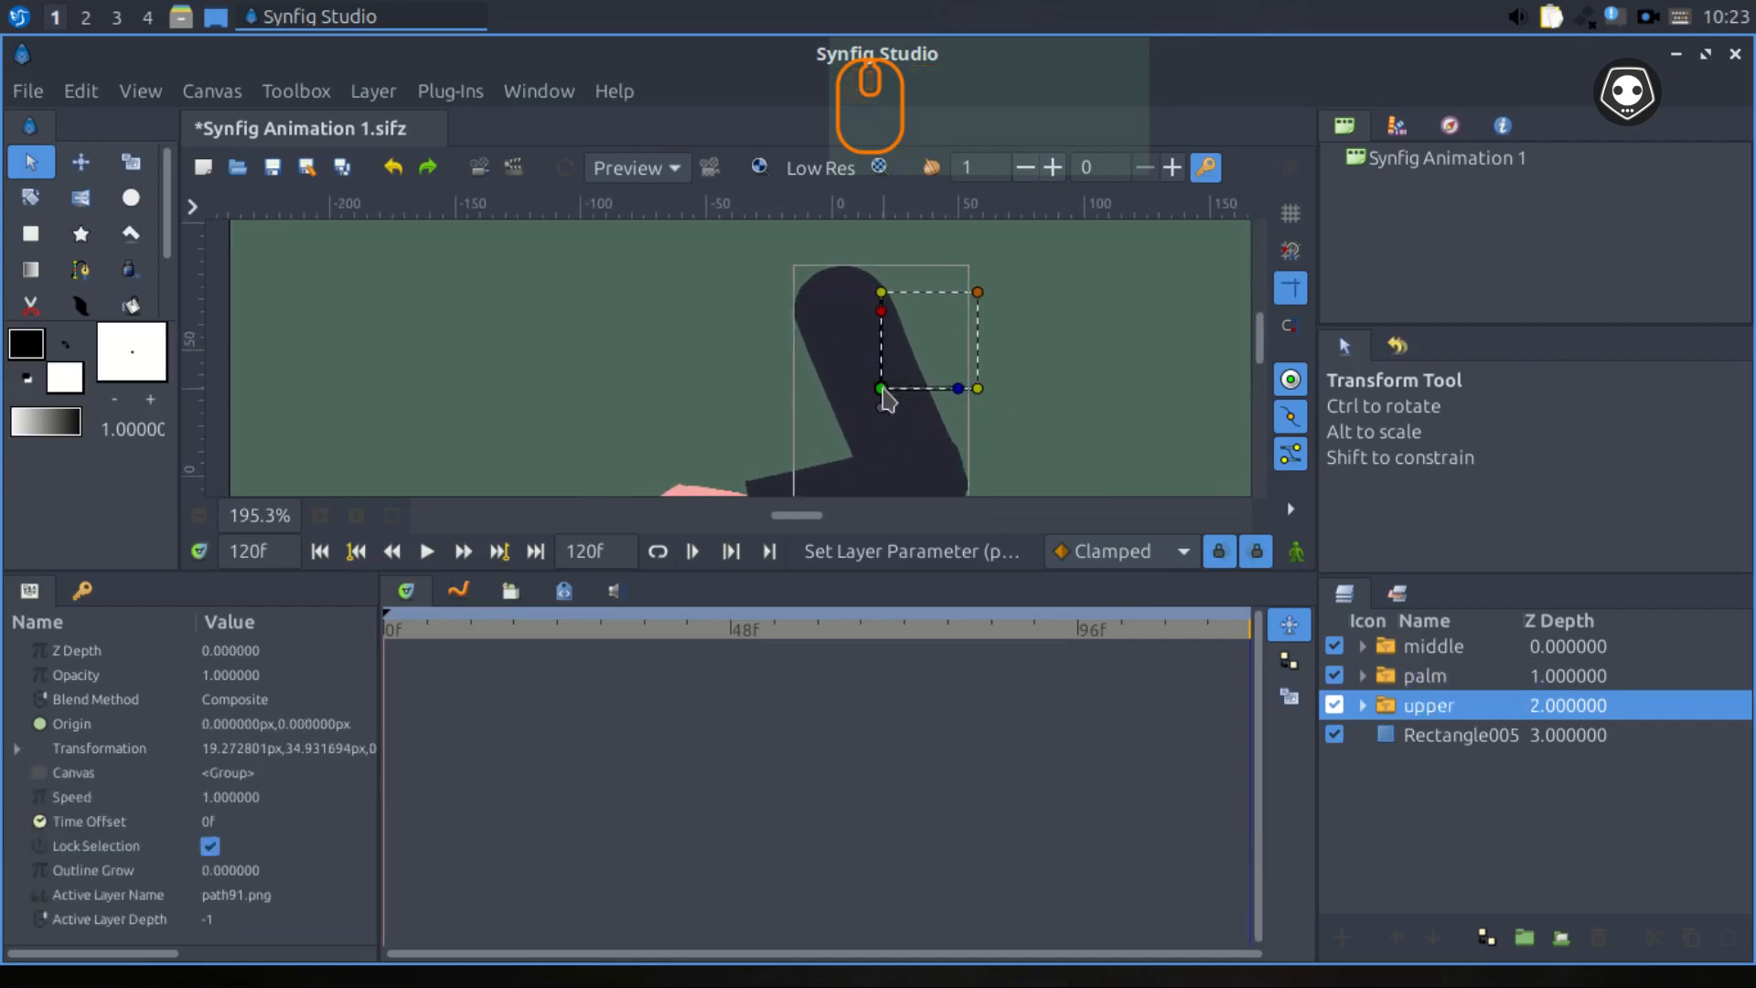
left_click_drag(882, 385, 877, 339)
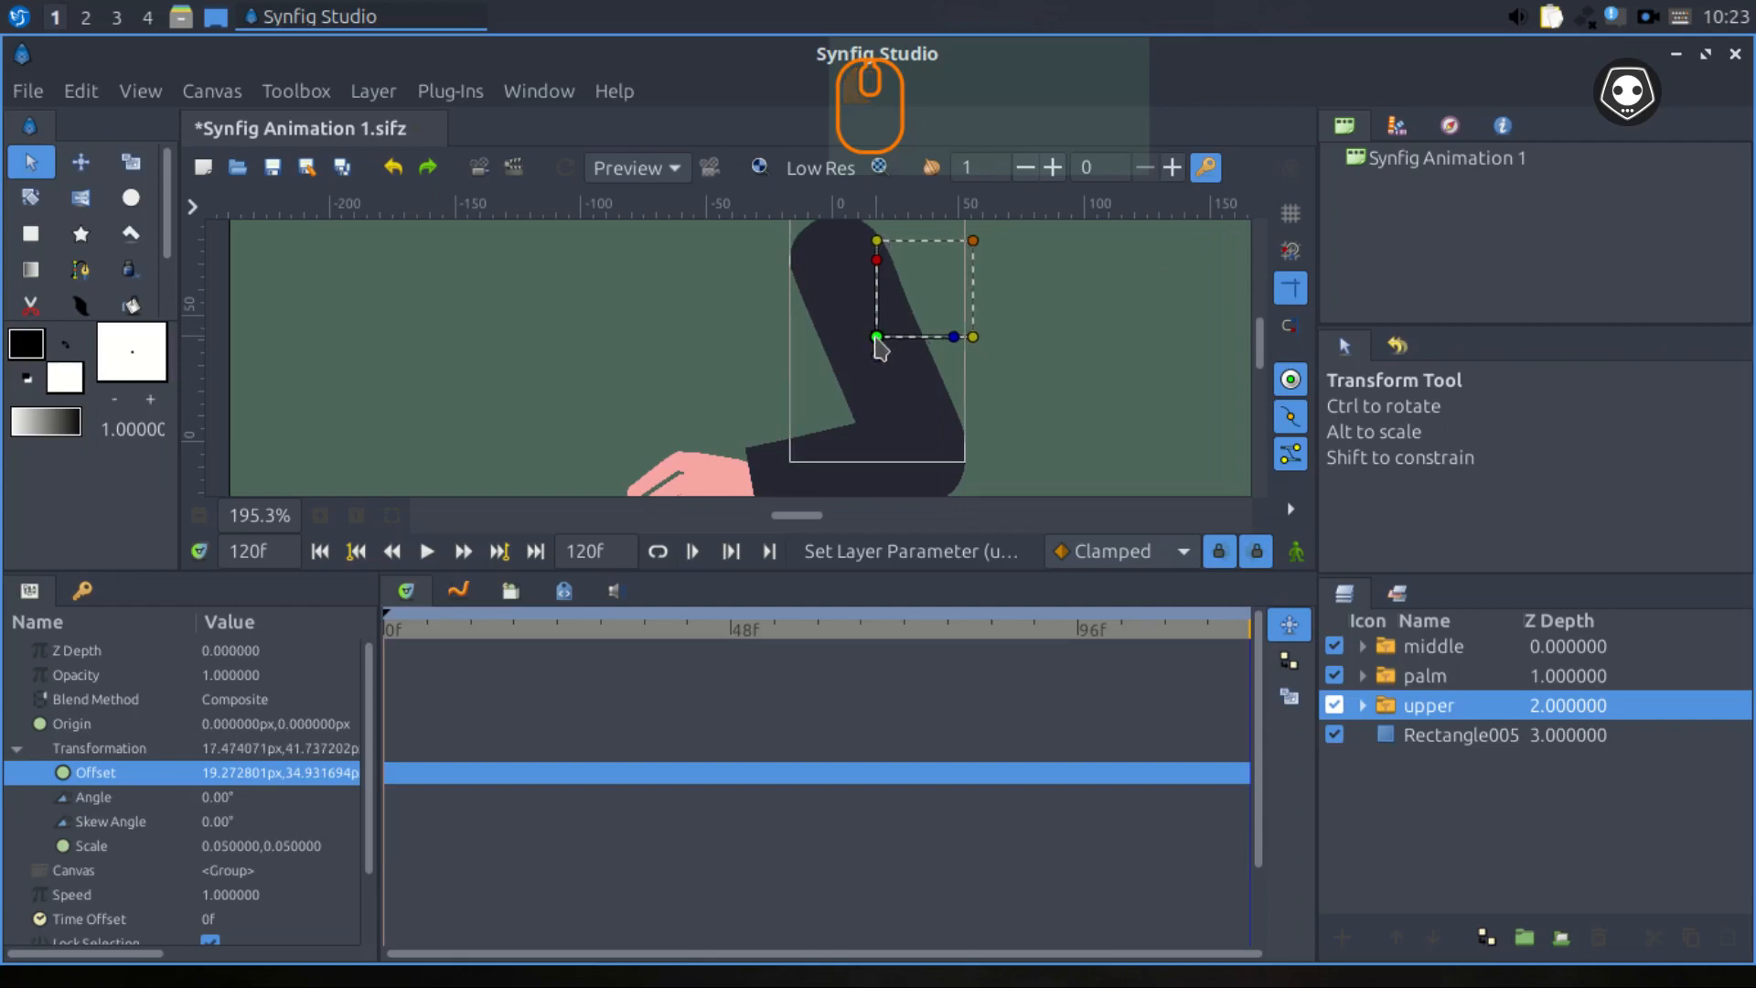
left_click(1124, 427)
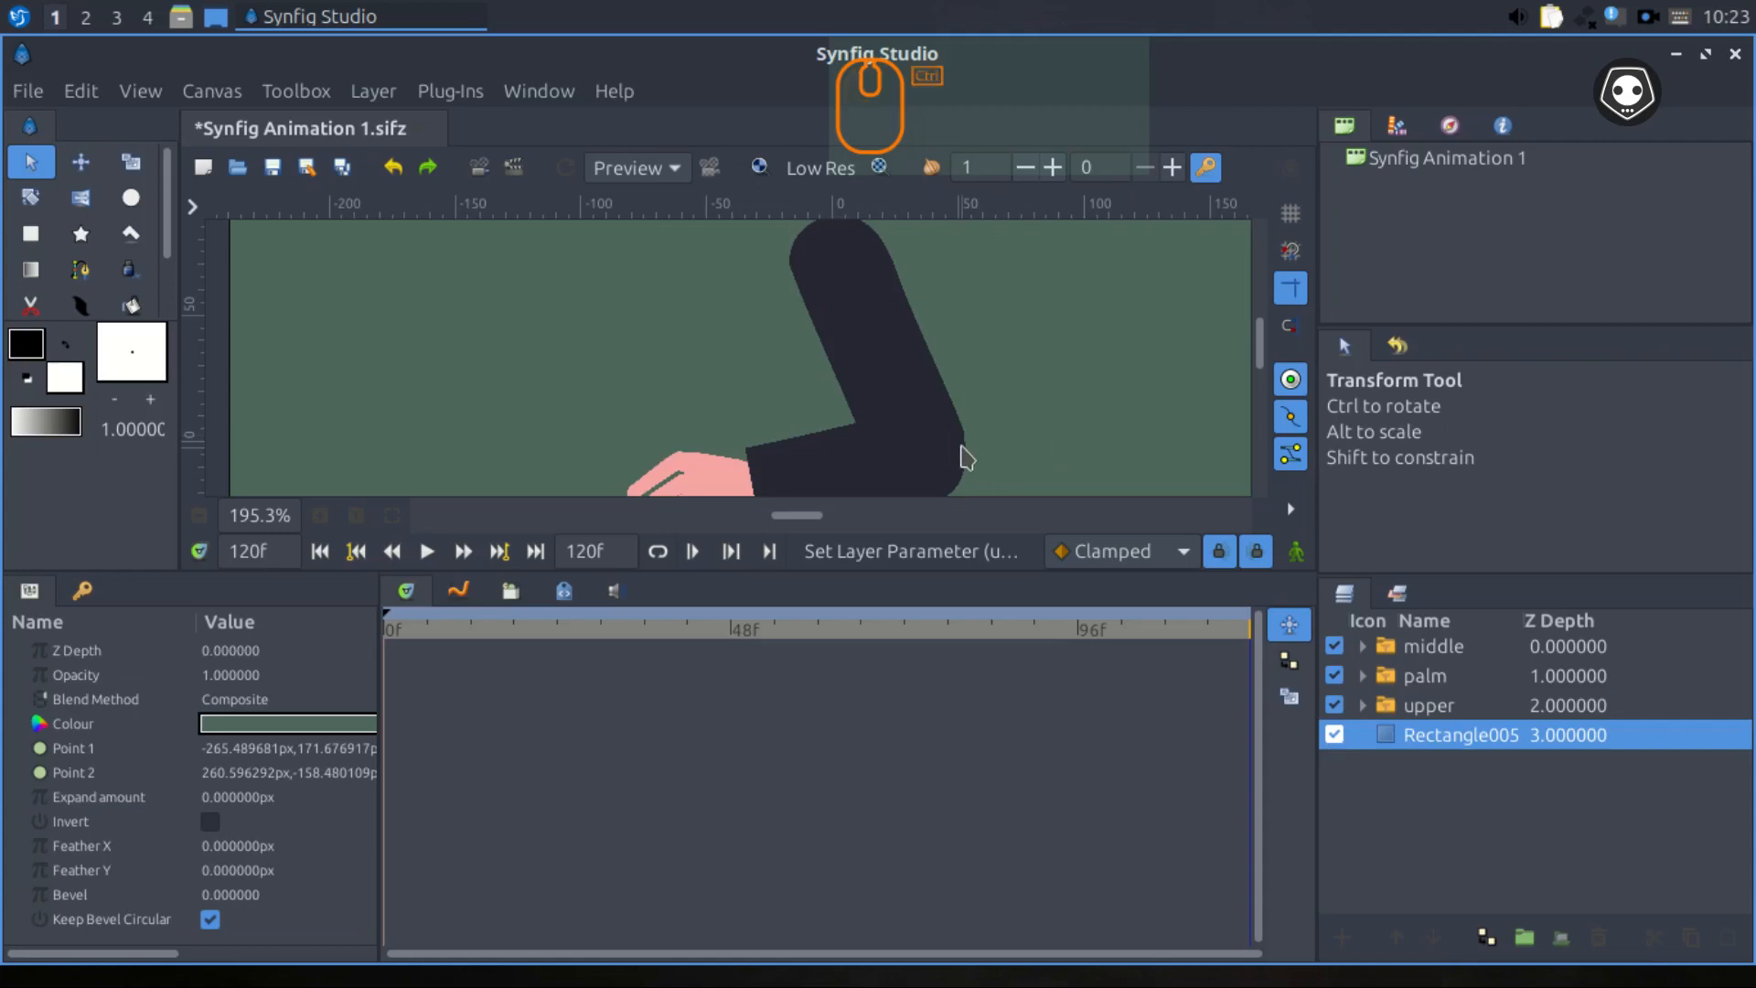
key("ctrl+s")
Try to move the middle, palm and upper layers together slightly lower on the canvas.
scroll(925, 425, "down", 7, "ctrl")
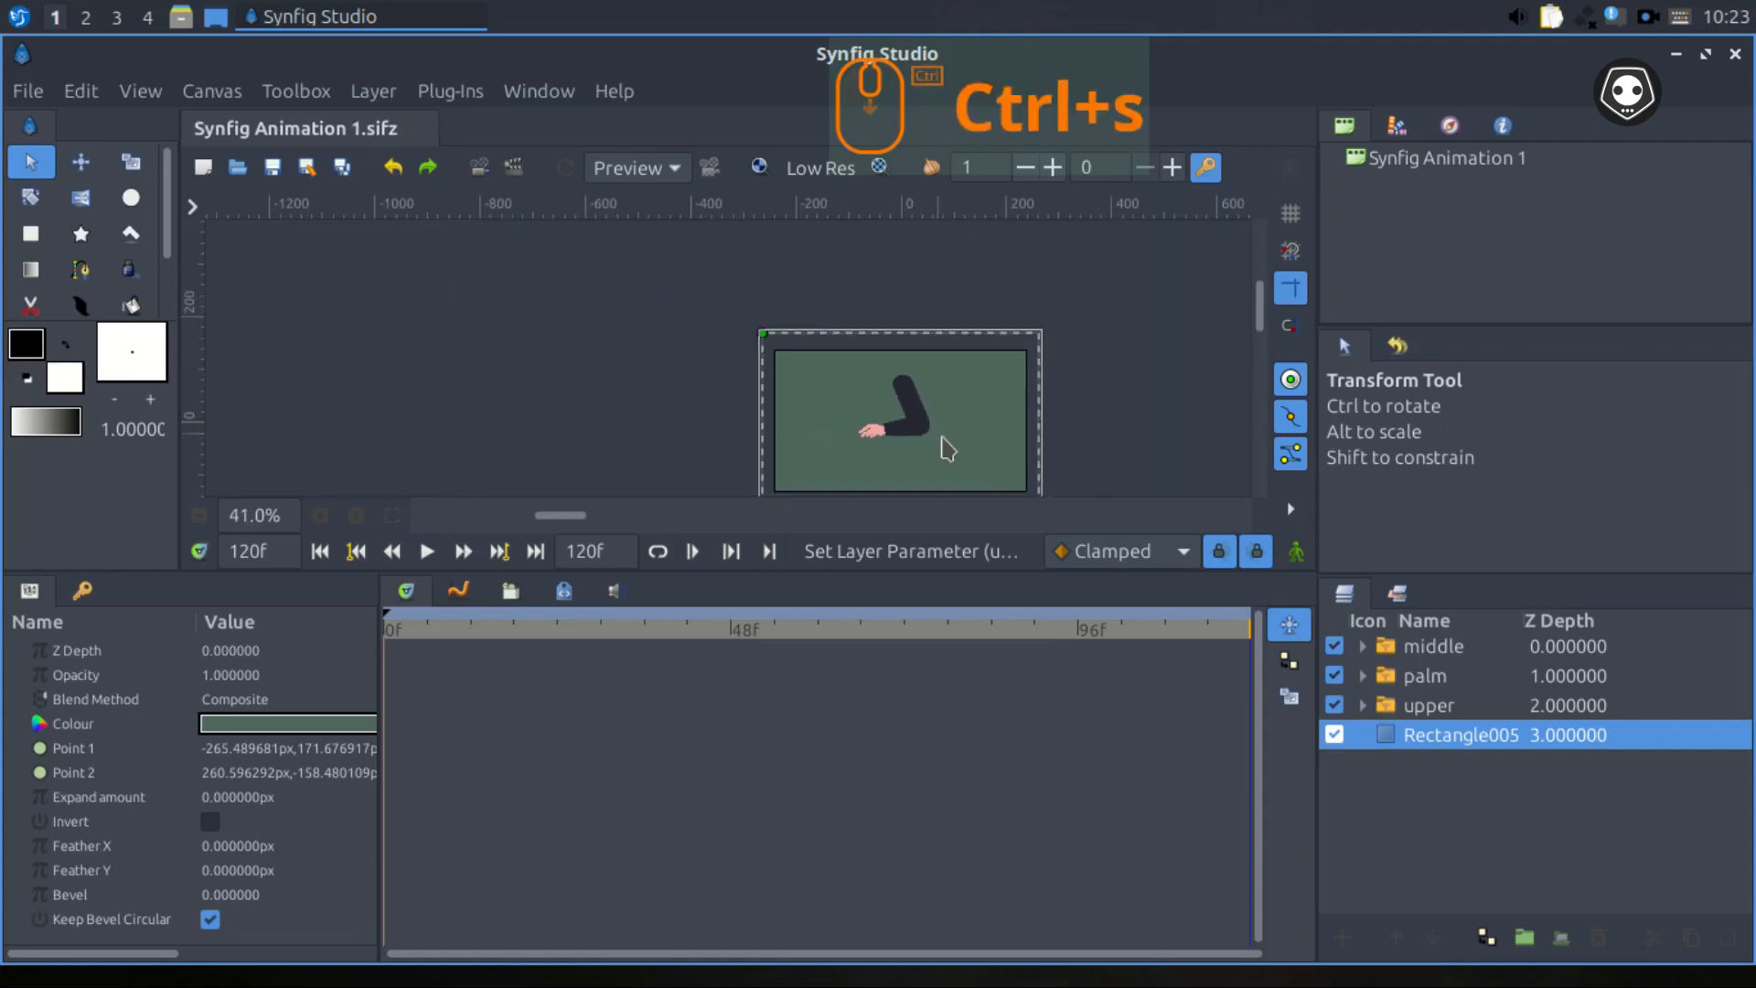
scroll(878, 355, "up", 2, "ctrl")
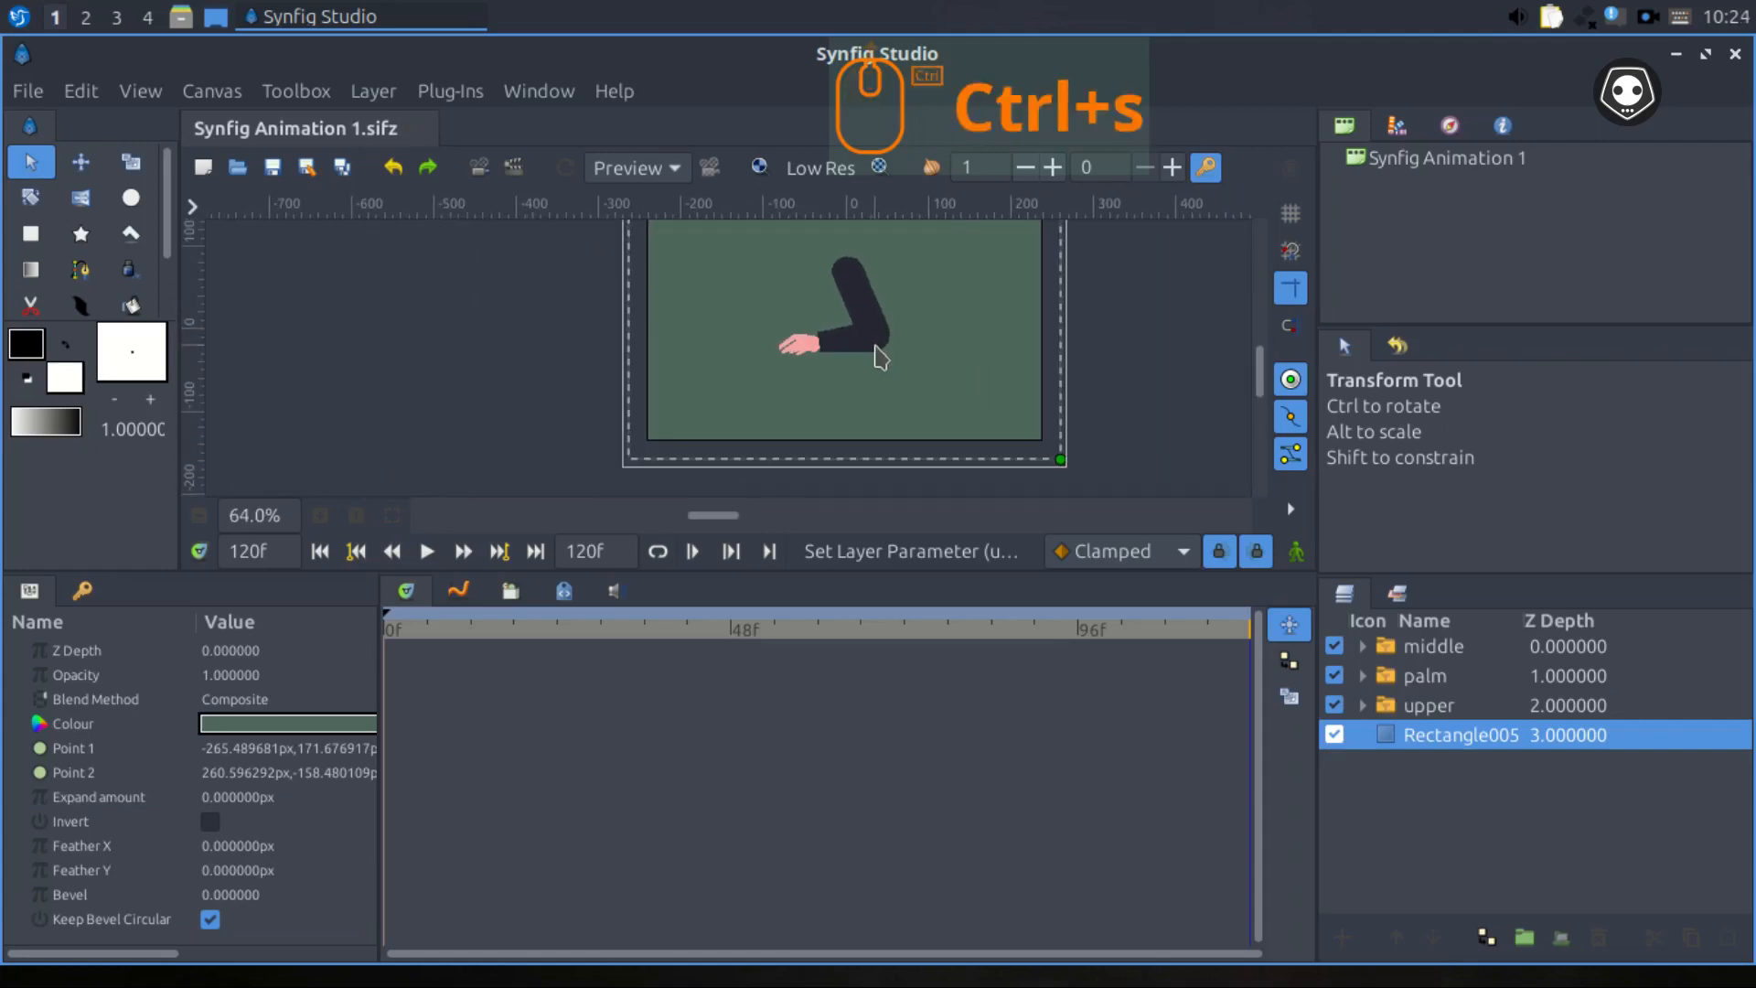
left_click(1431, 651)
left_click(1427, 707, "shift")
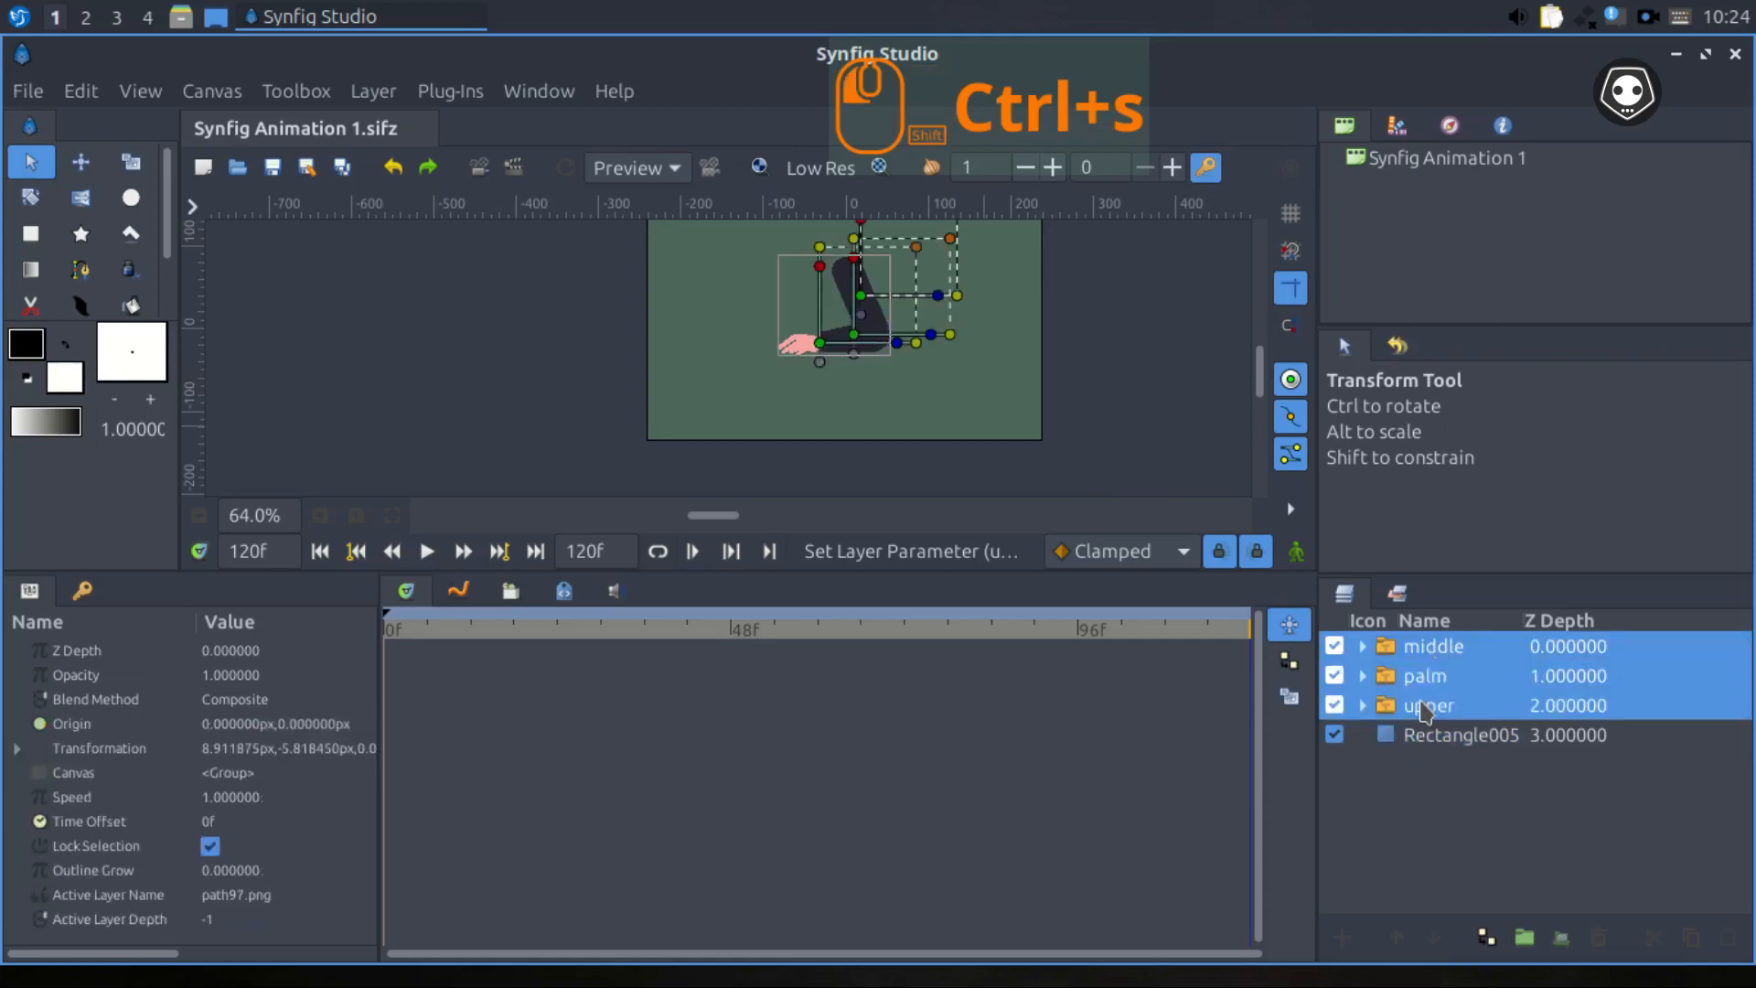
left_click_drag(860, 295, 861, 307)
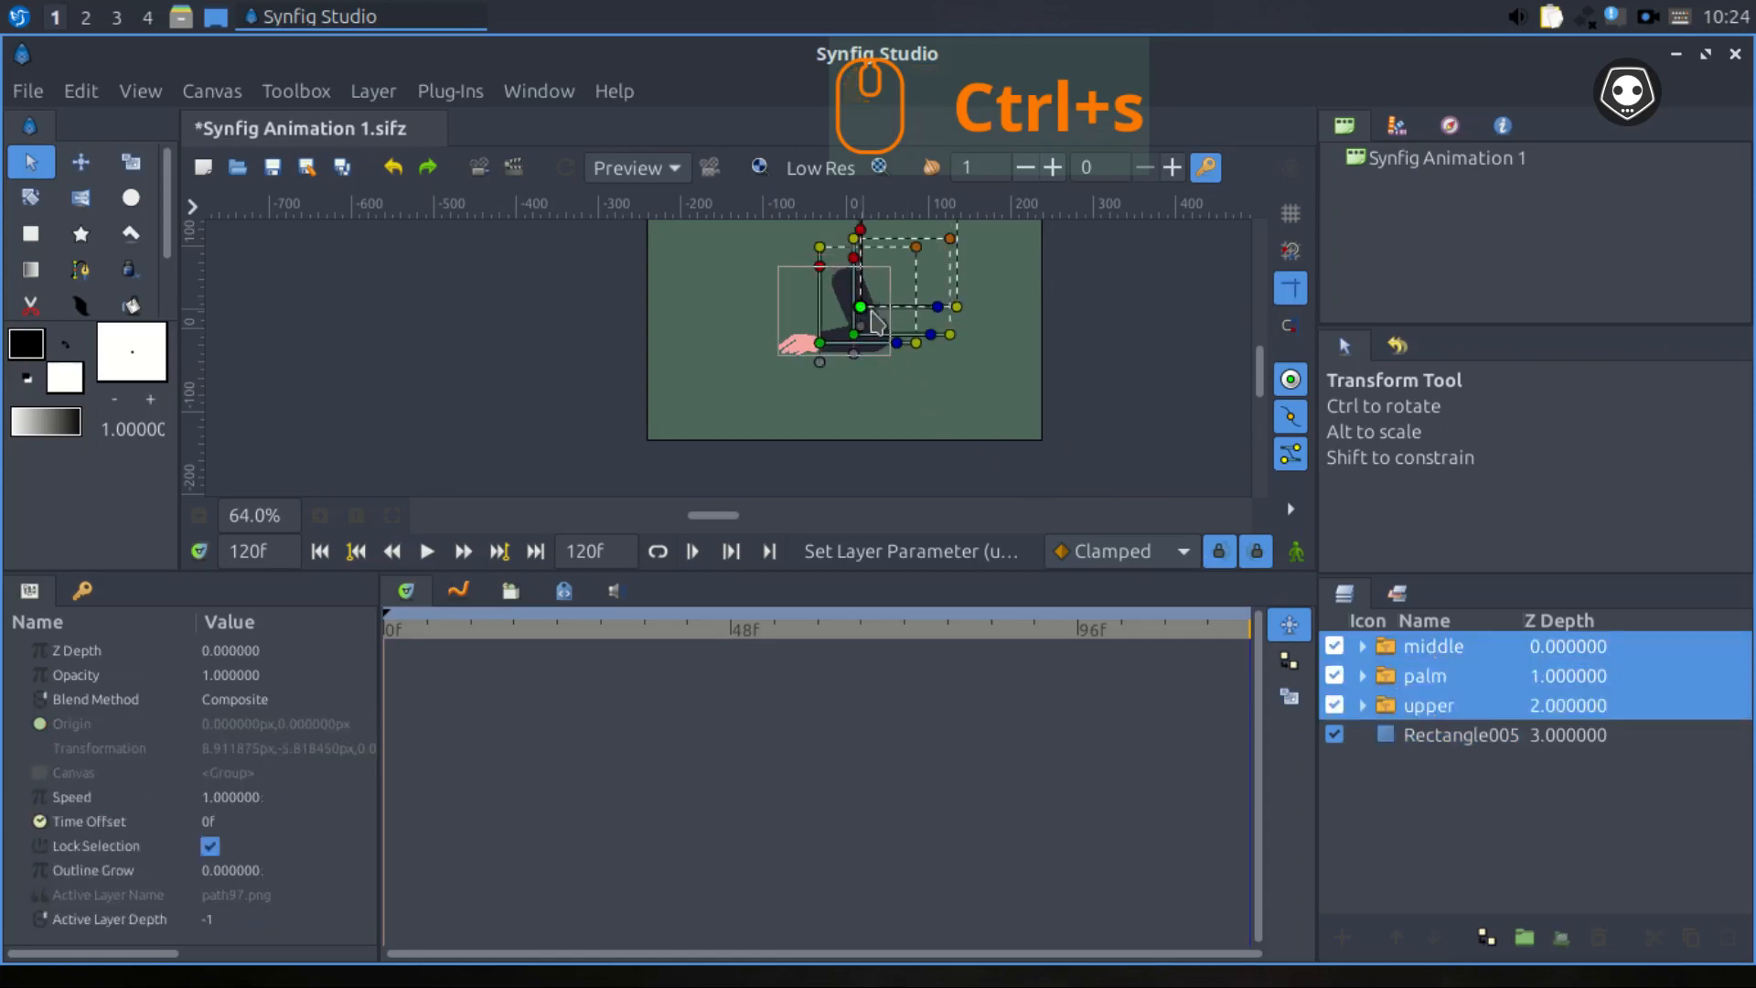
key("ctrl+z")
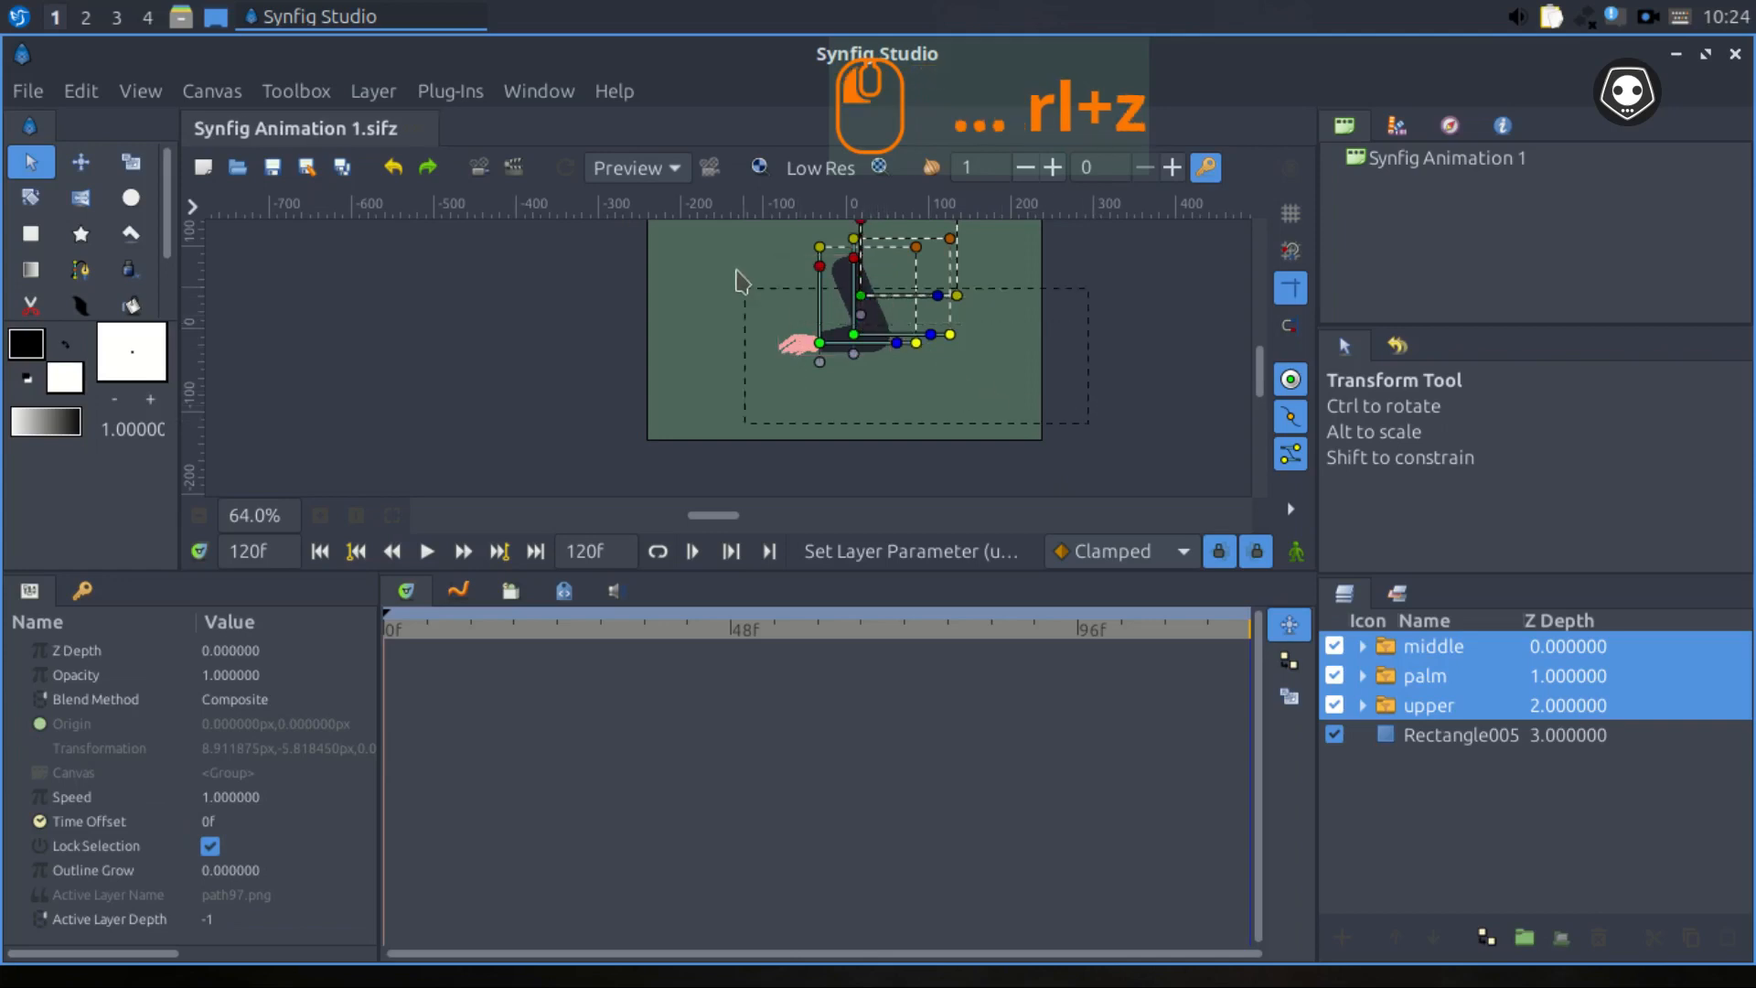
left_click_drag(864, 302, 865, 320)
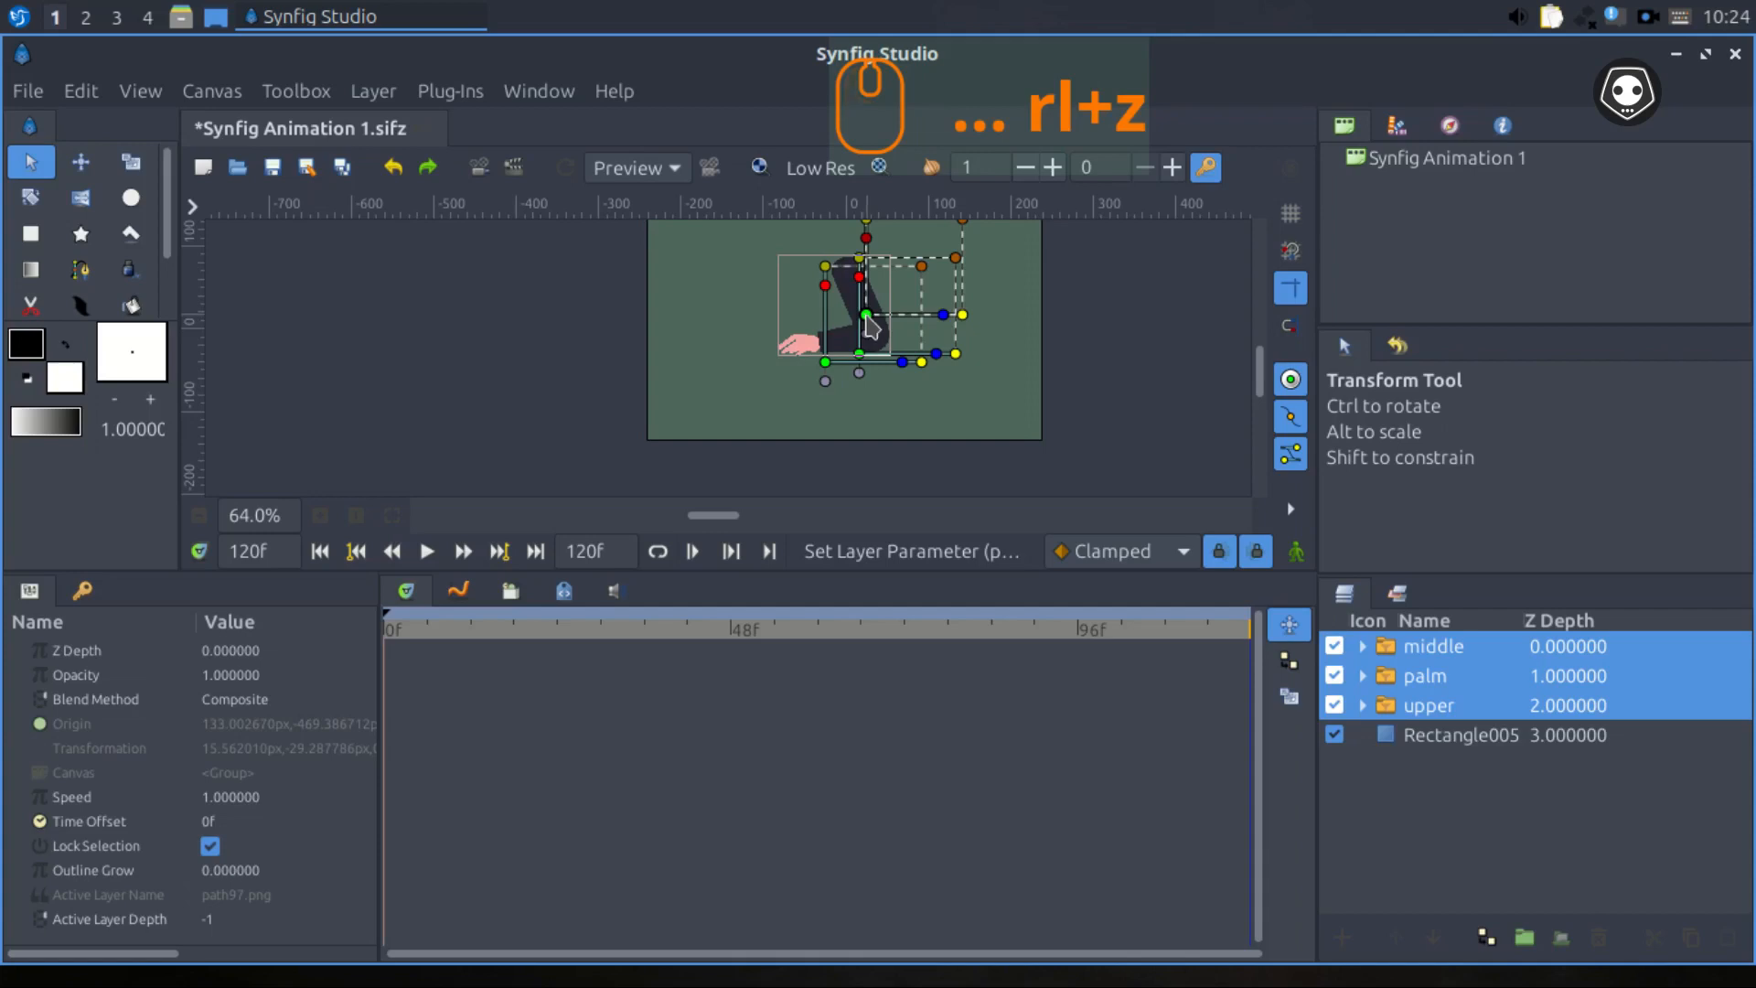
key("ctrl+z")
left_click(1050, 355)
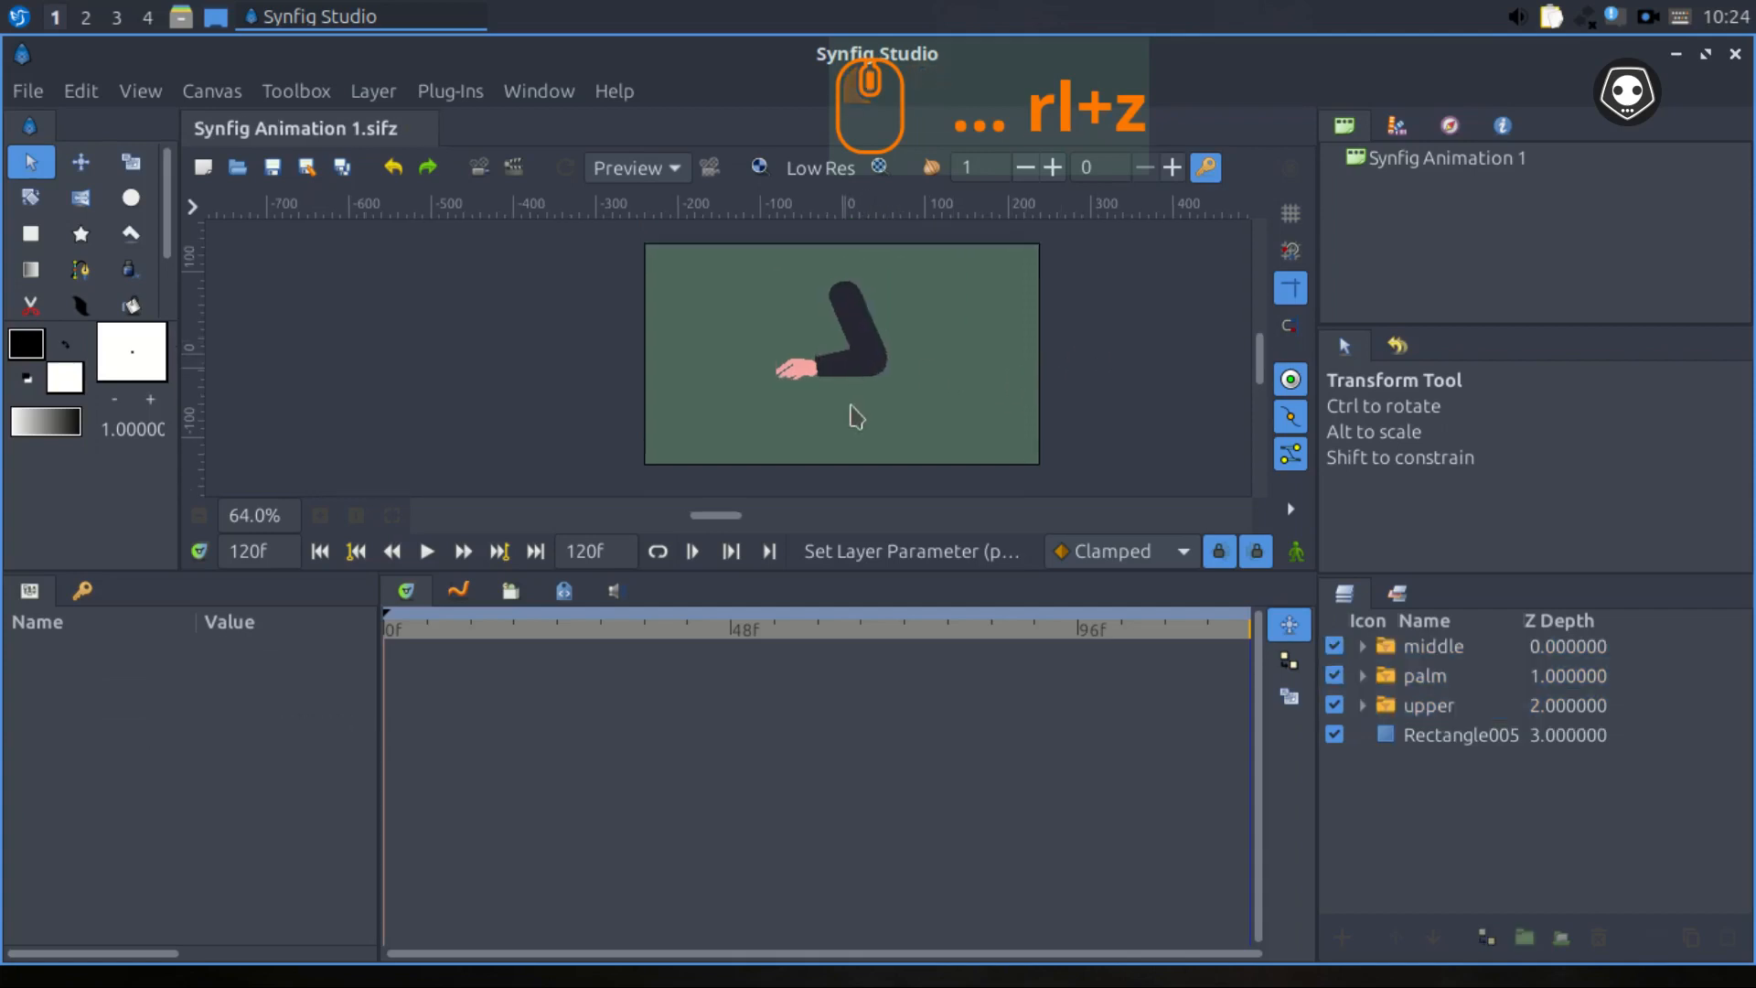
scroll(858, 413, "up", 1, "ctrl")
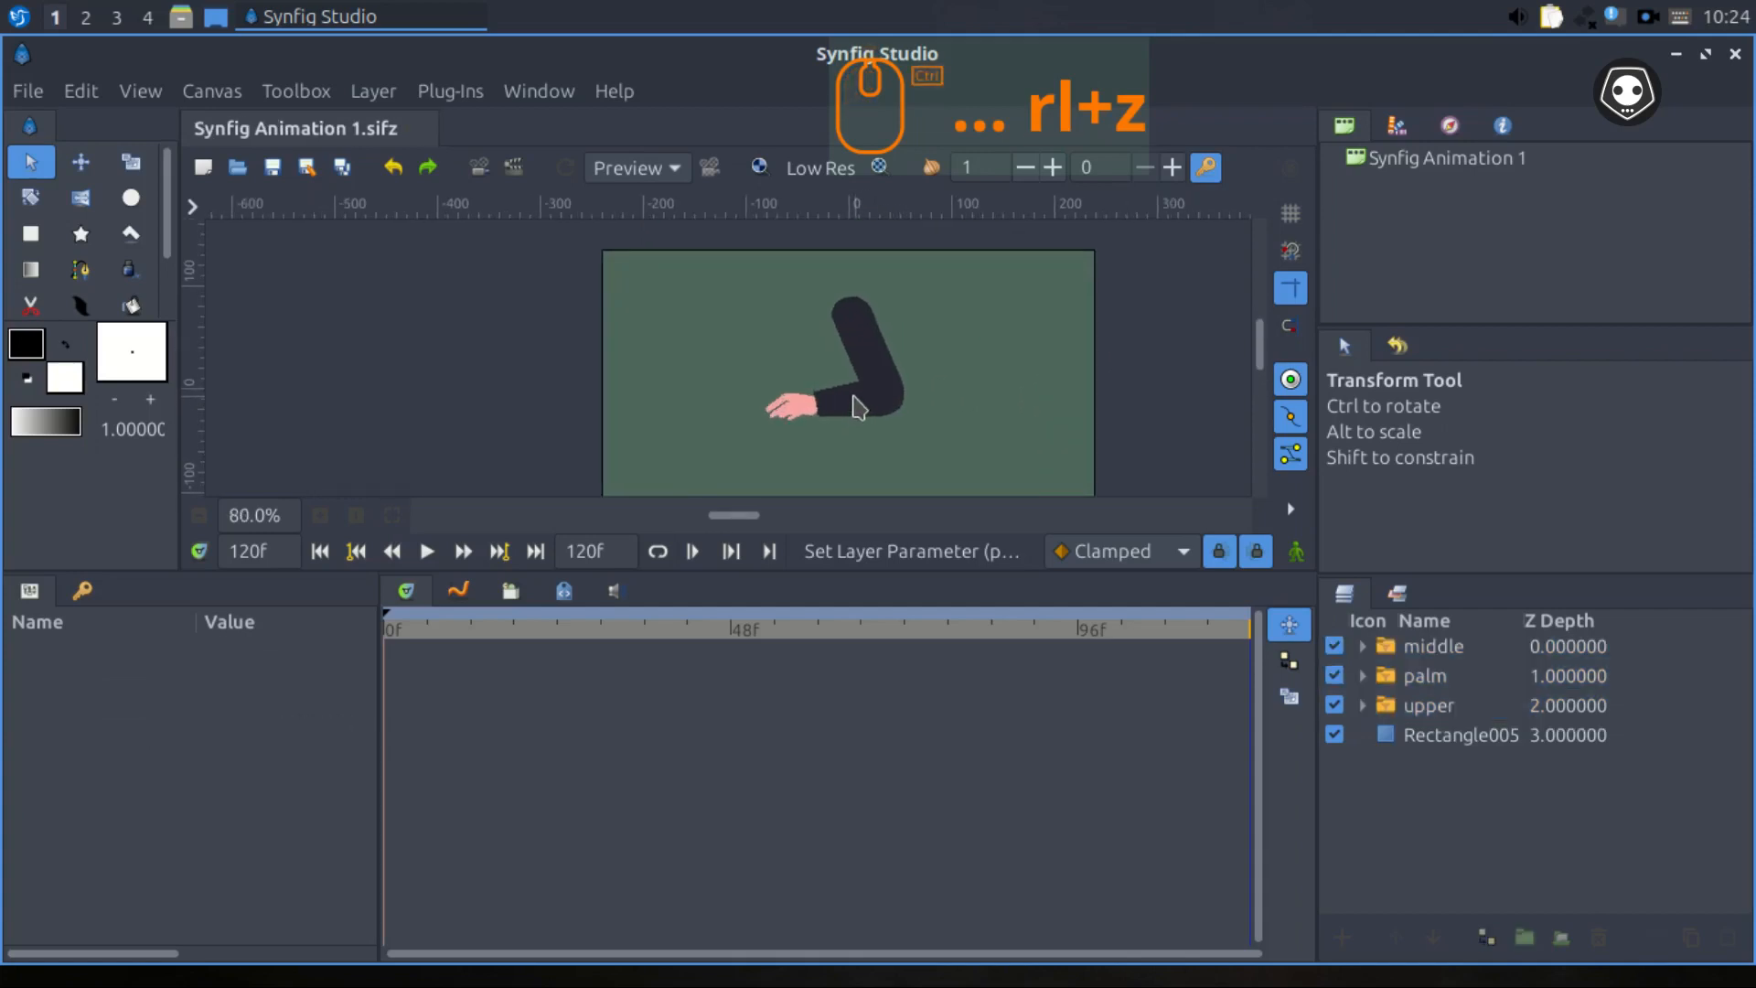
key("ctrl+s")
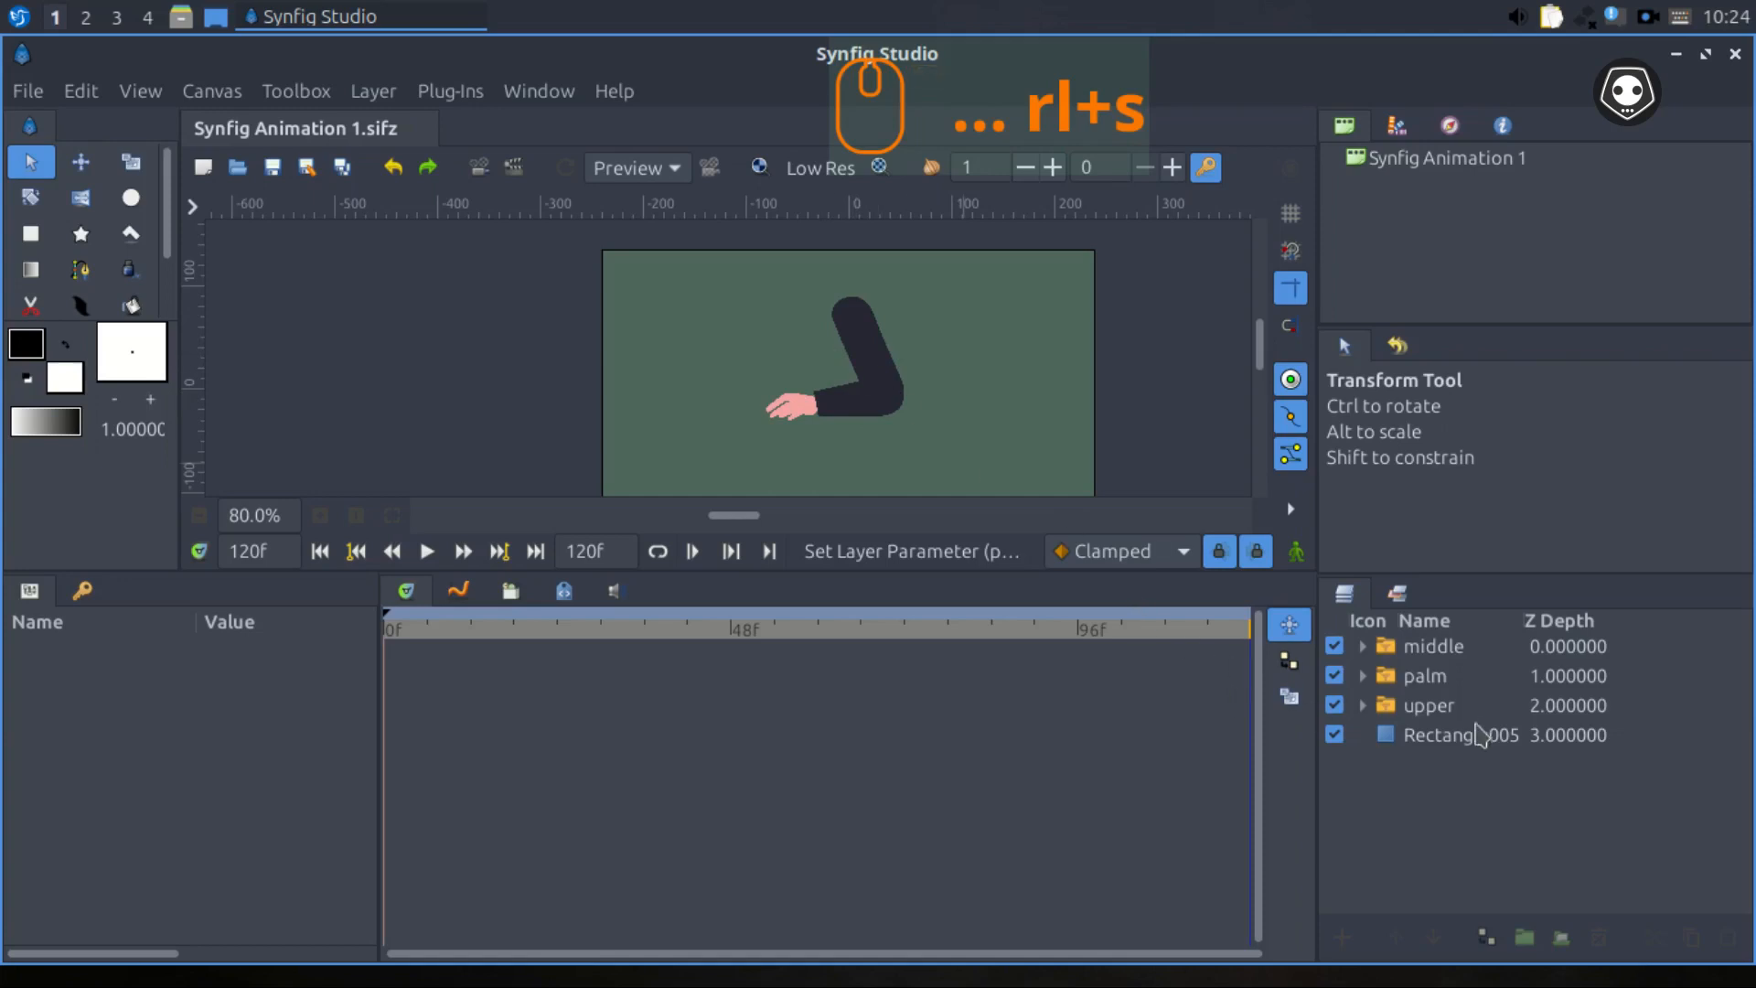
Widen the layer list and group the upper, palm and middle layers together.
left_click(1419, 647)
left_click(1432, 774)
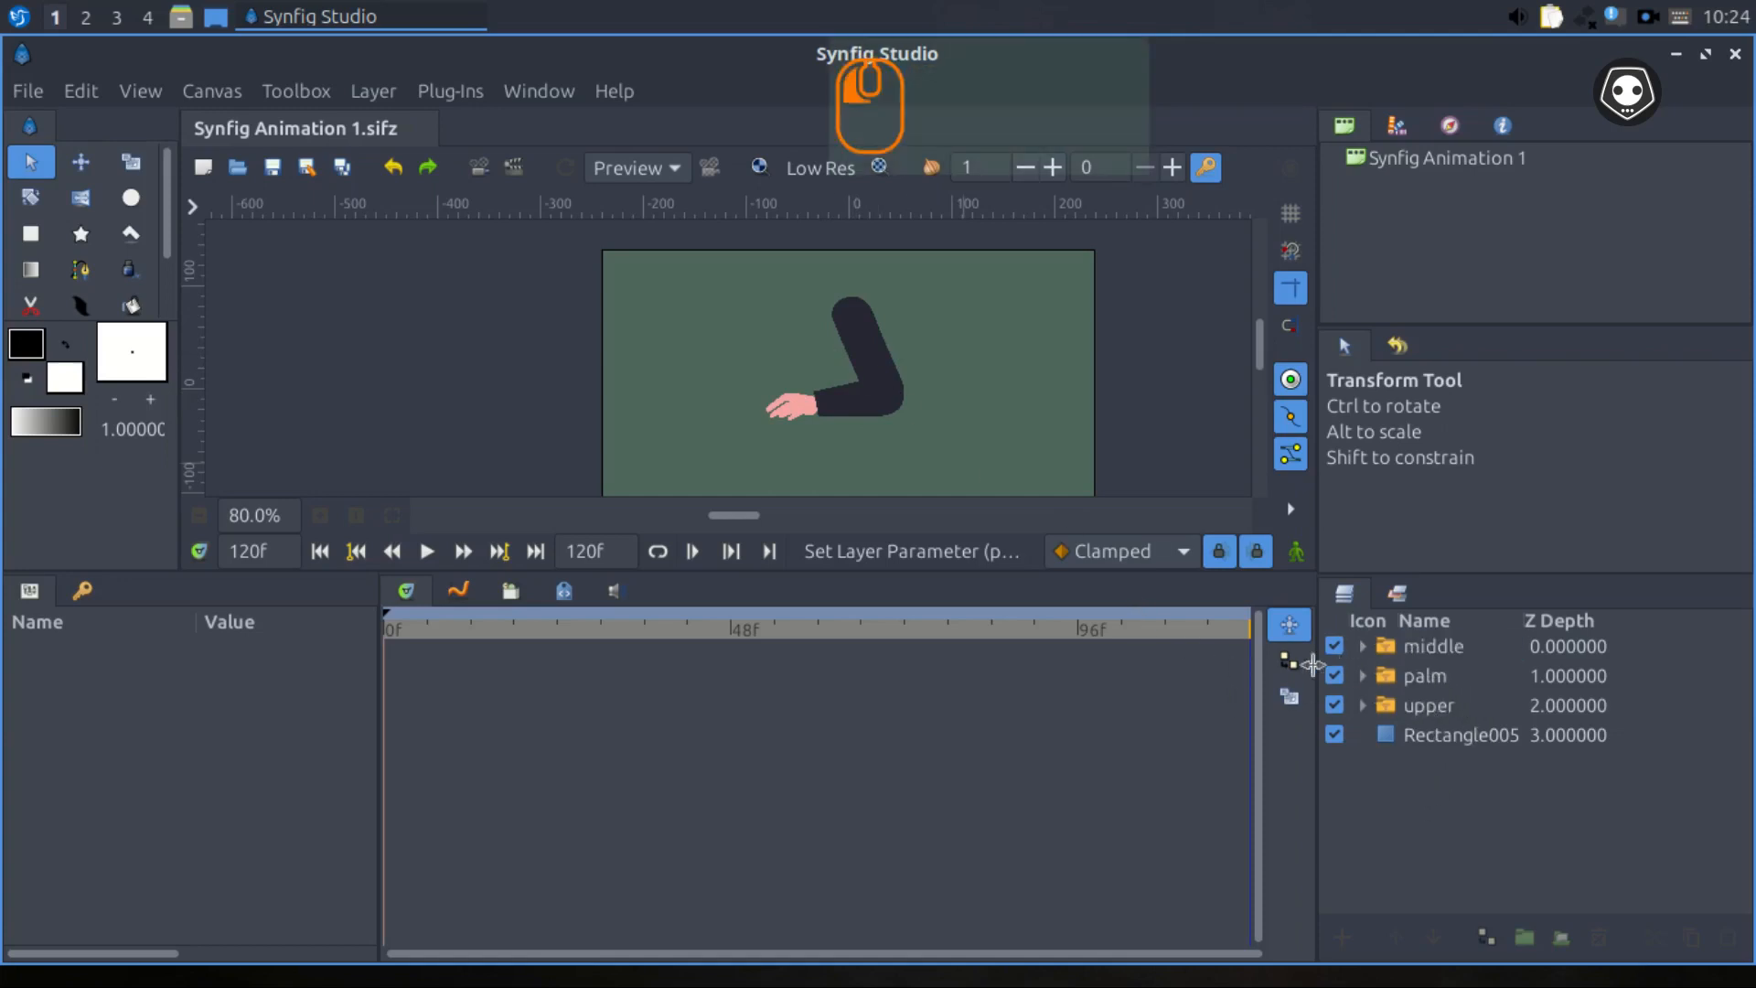
left_click_drag(1316, 663, 1230, 672)
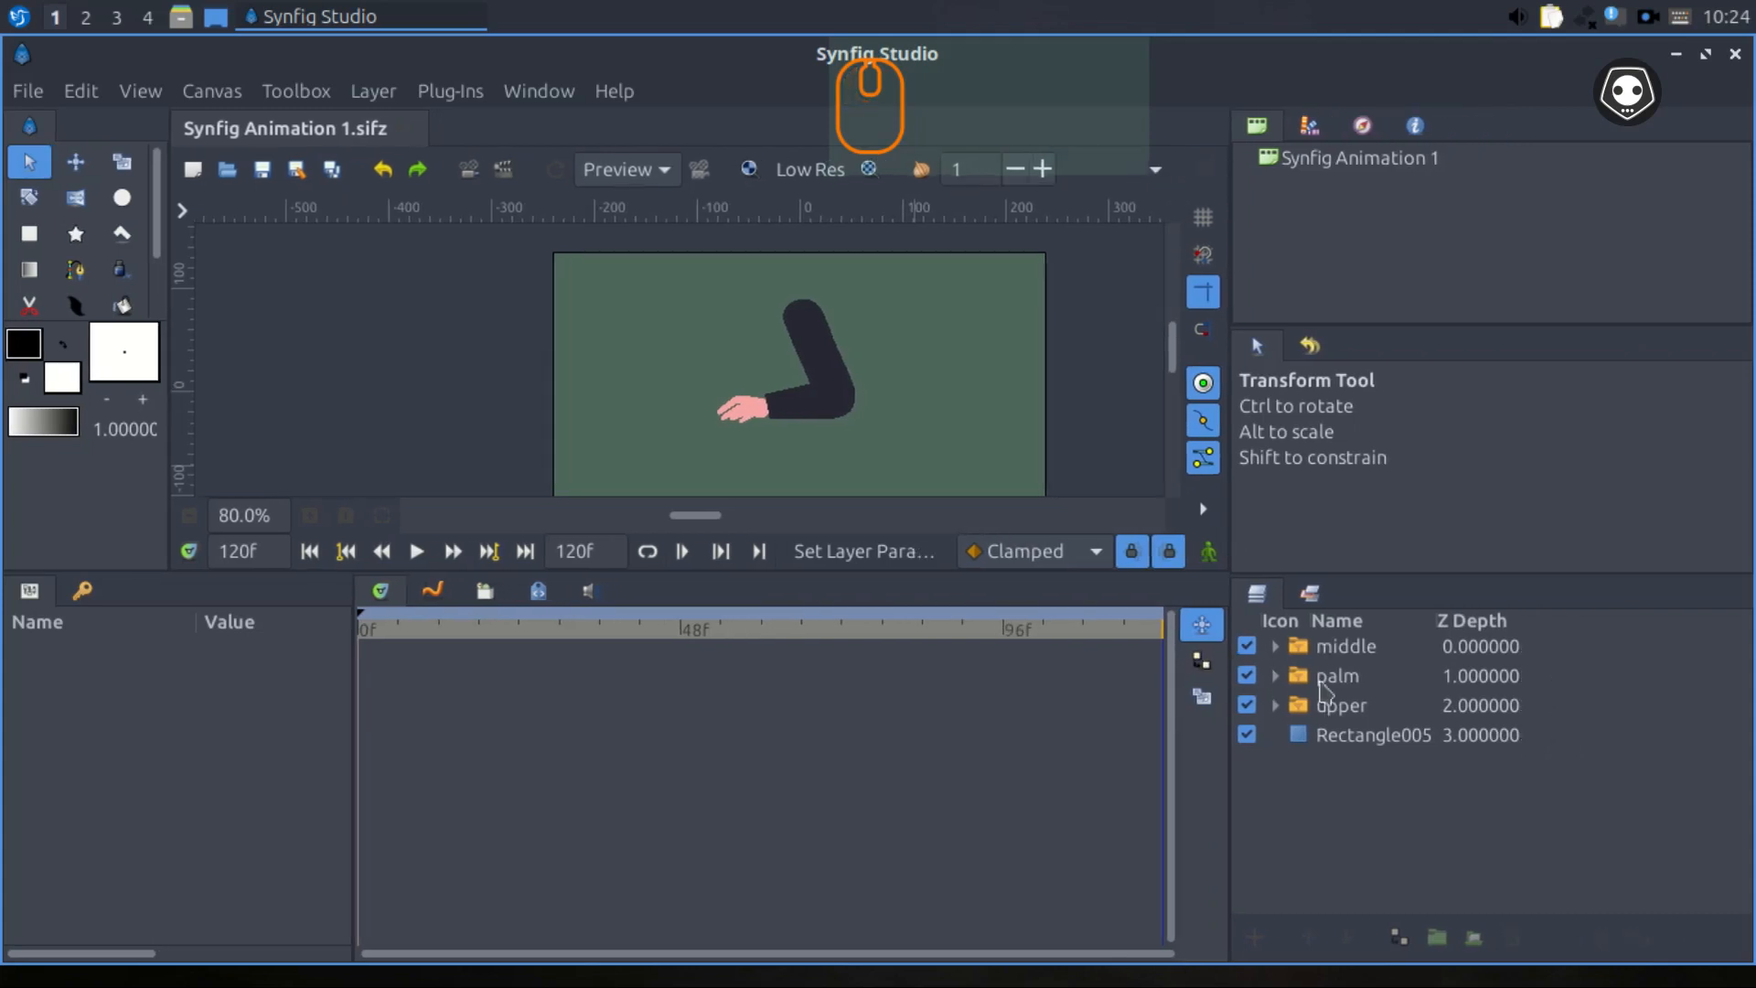
left_click(1331, 711)
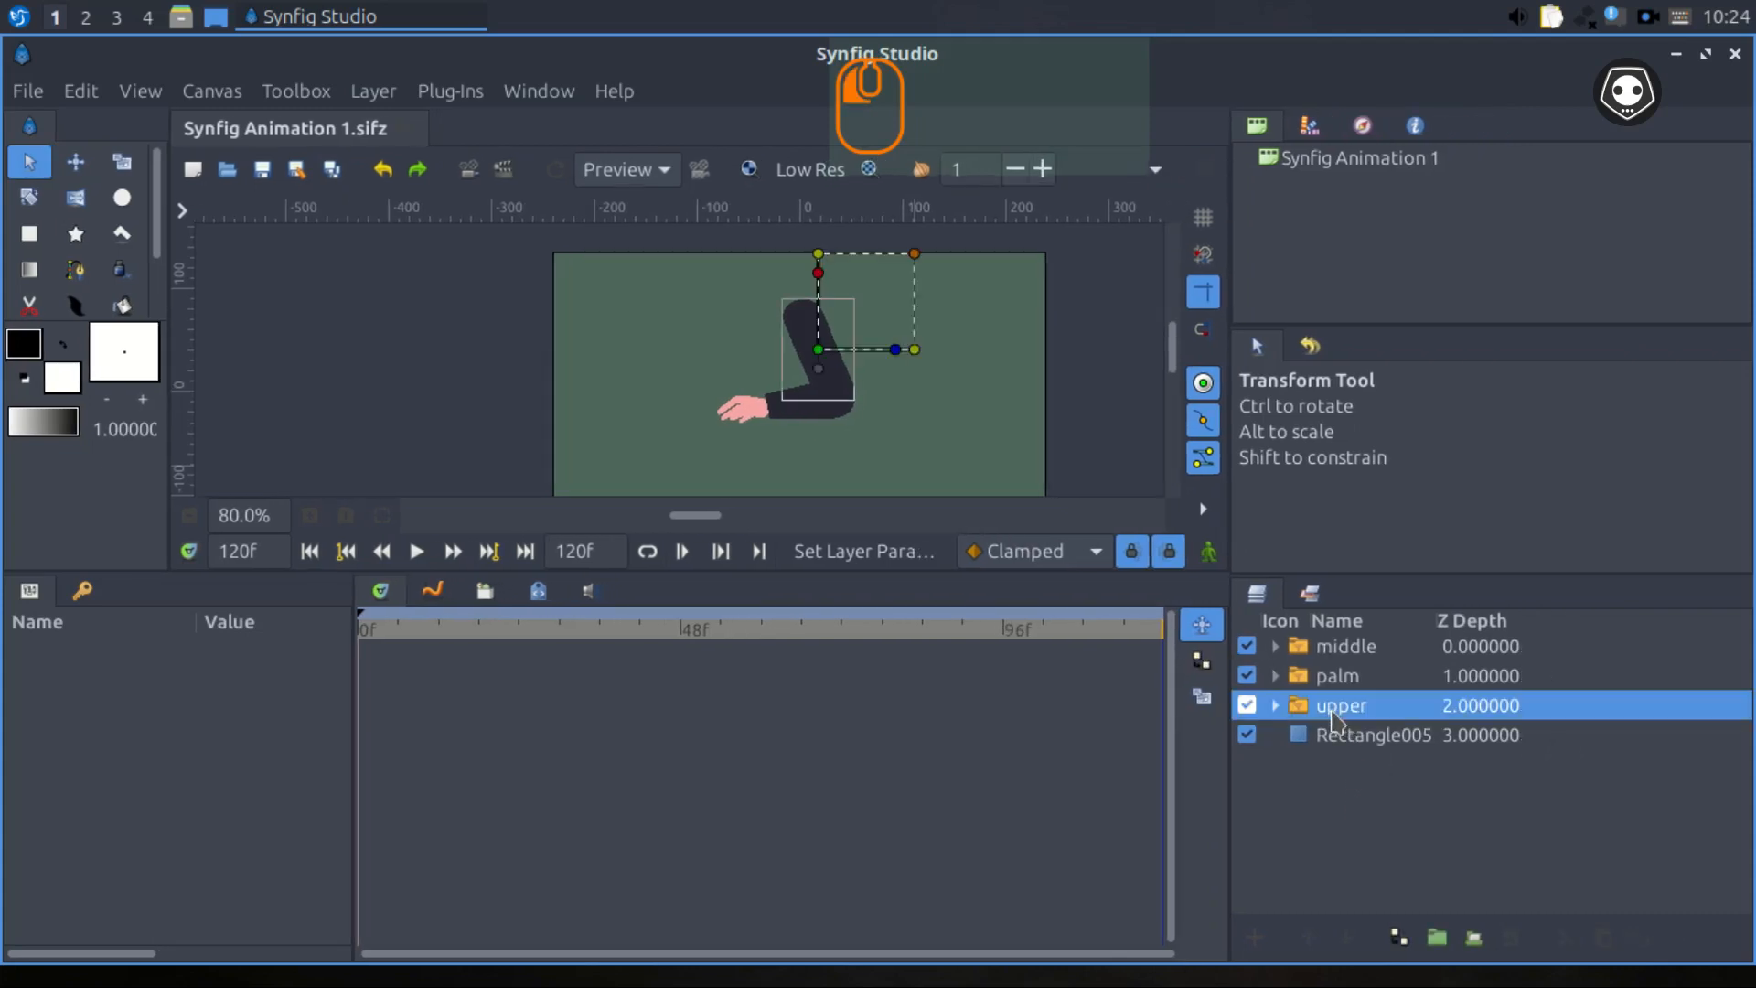
left_click(1325, 655, "shift")
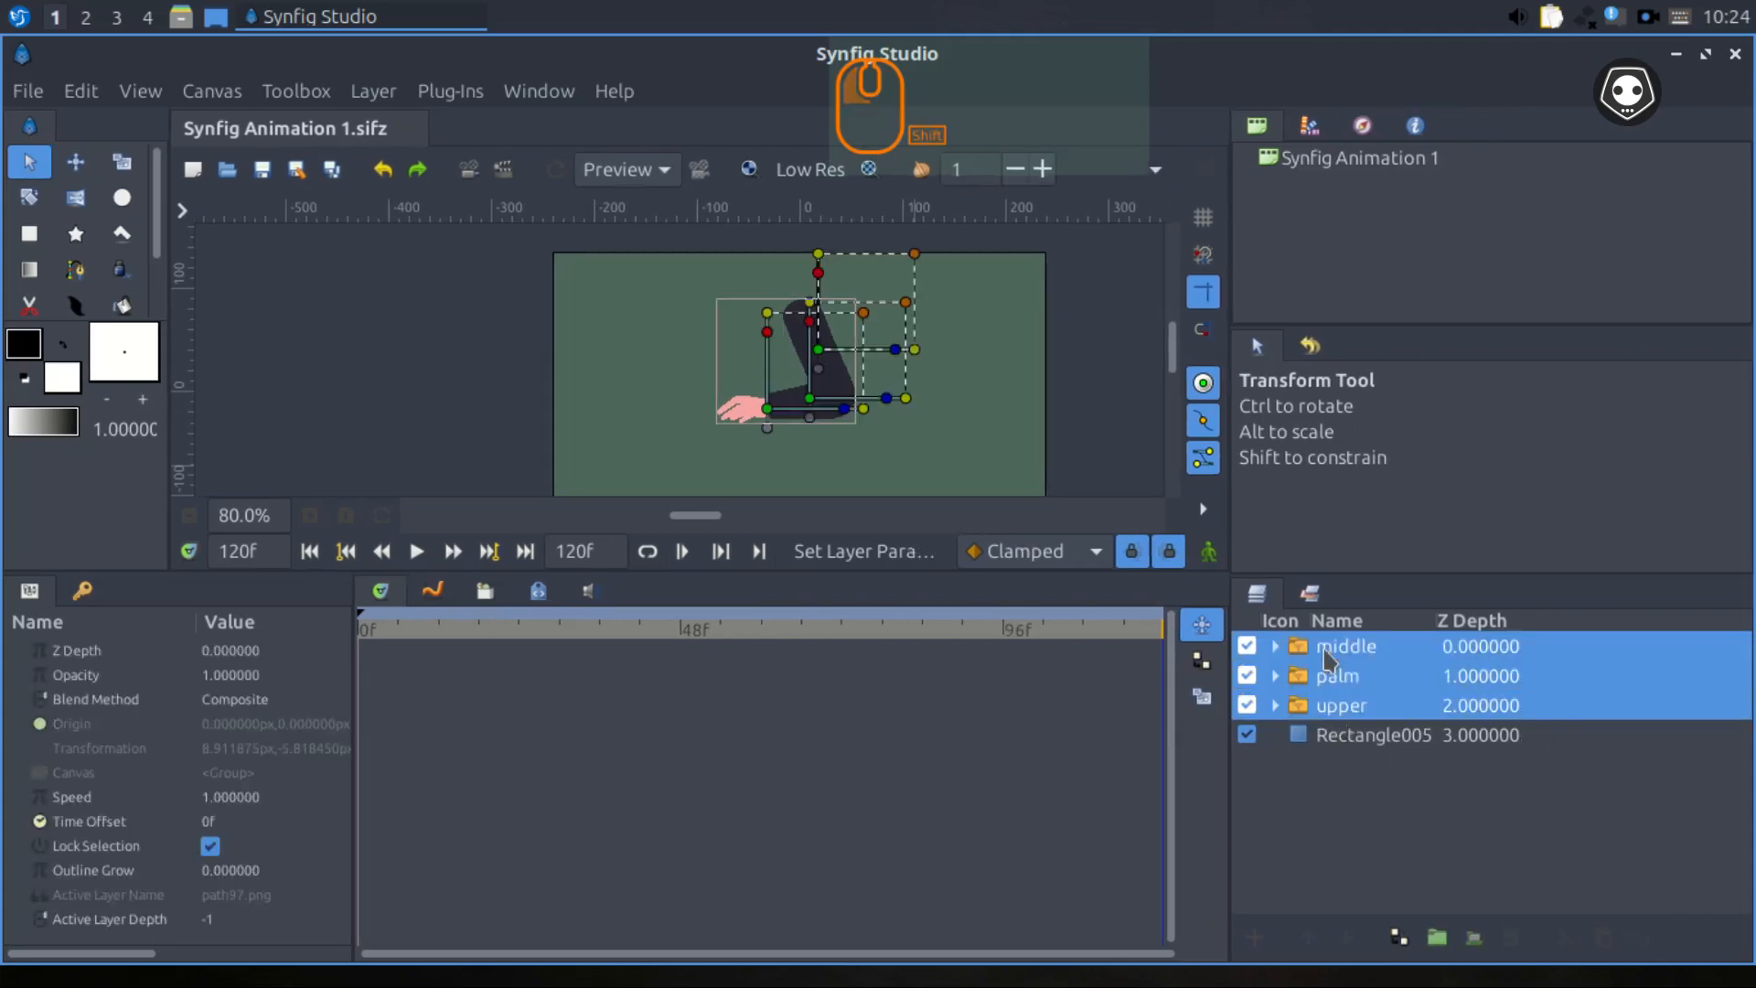
left_click(1440, 942)
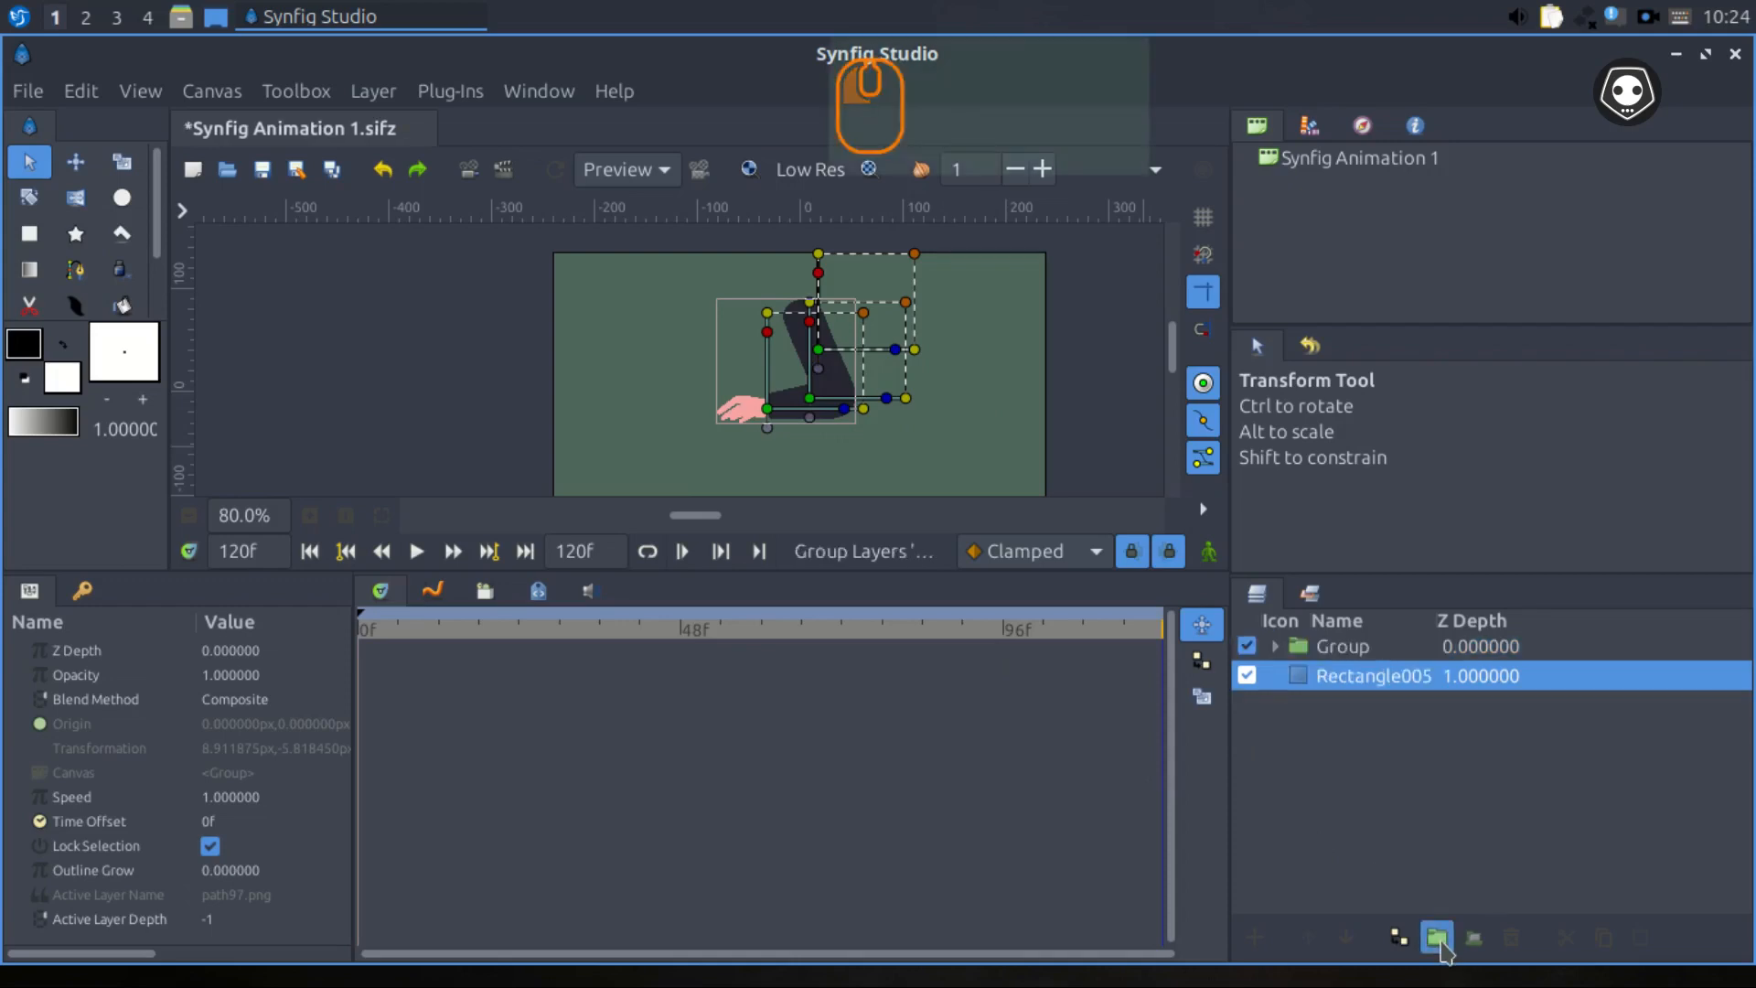
Rename the new group as left hand and save the animation file.
left_click(1340, 651)
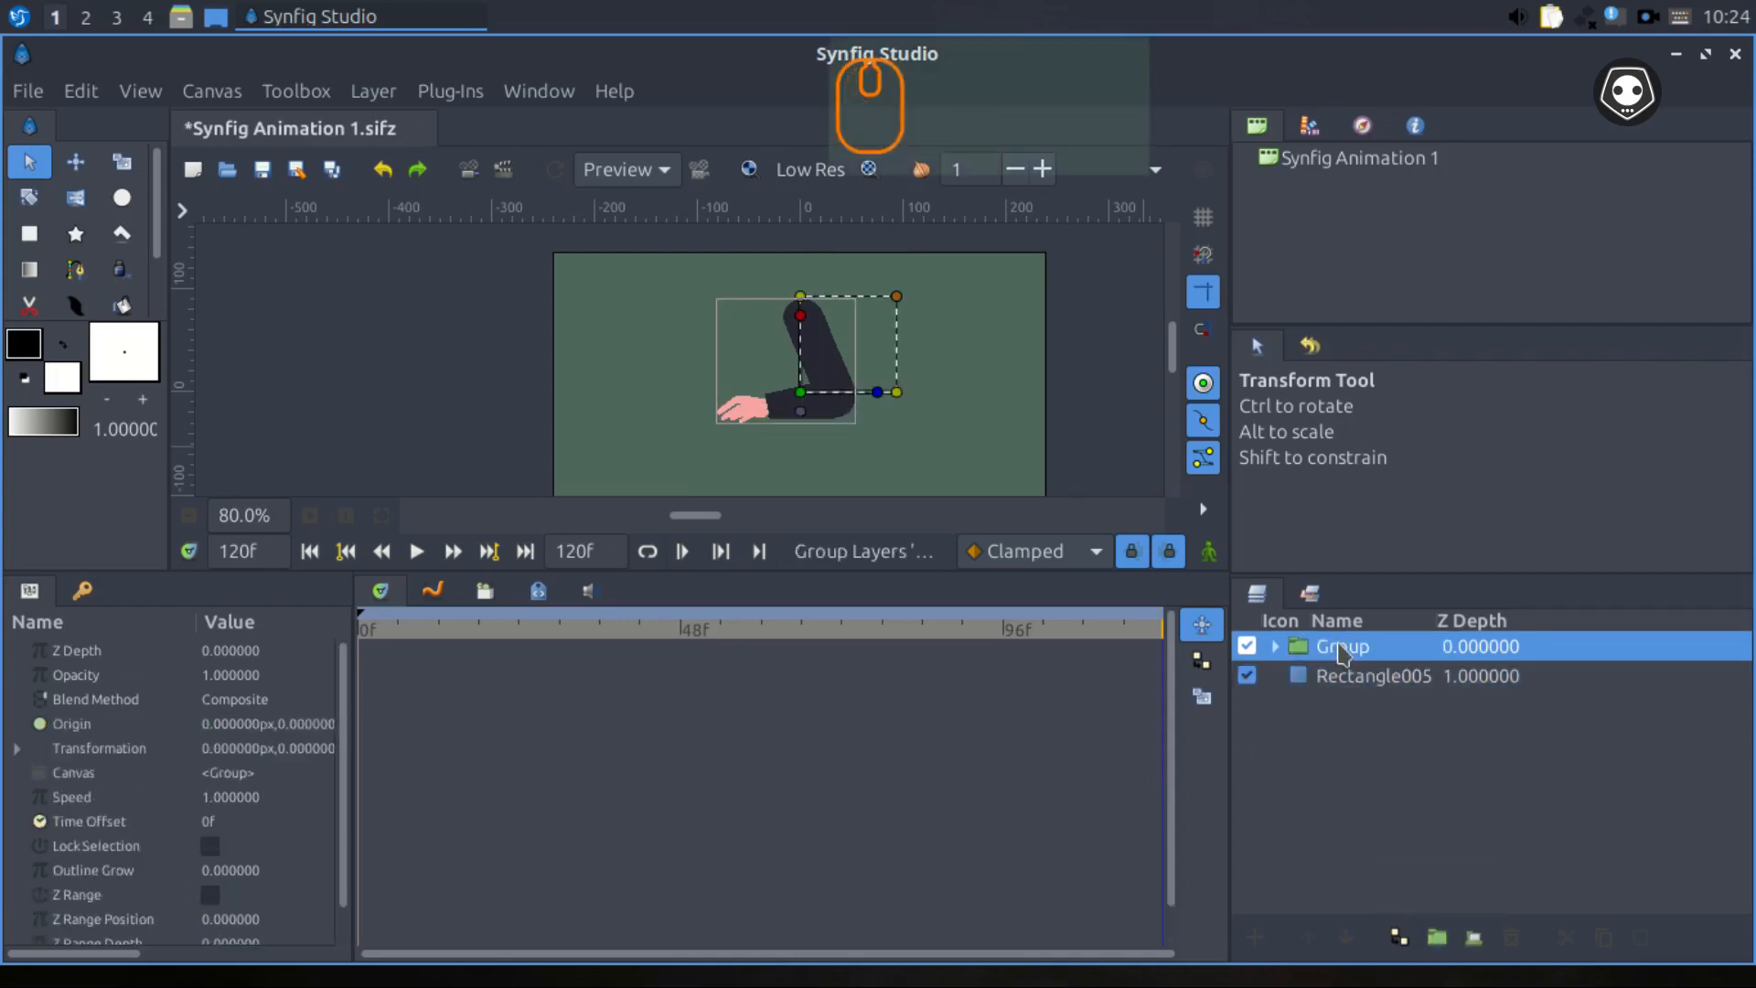
left_click(1341, 648)
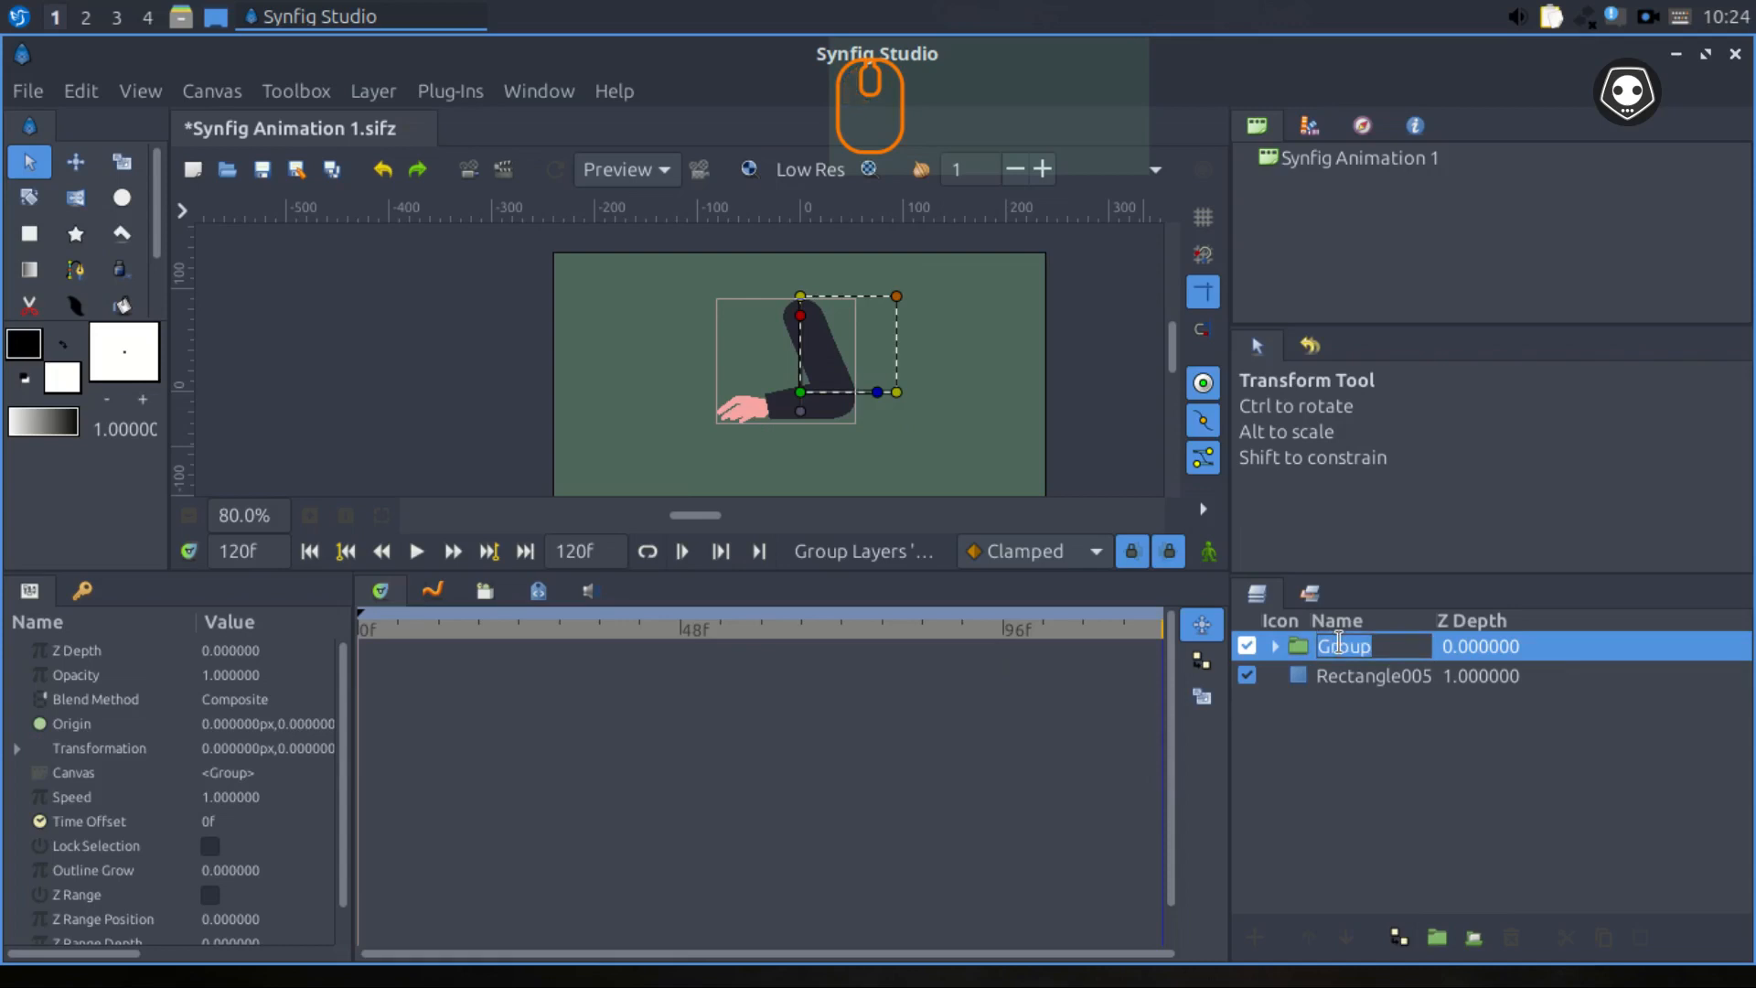
key("BackSpace")
type("left hand")
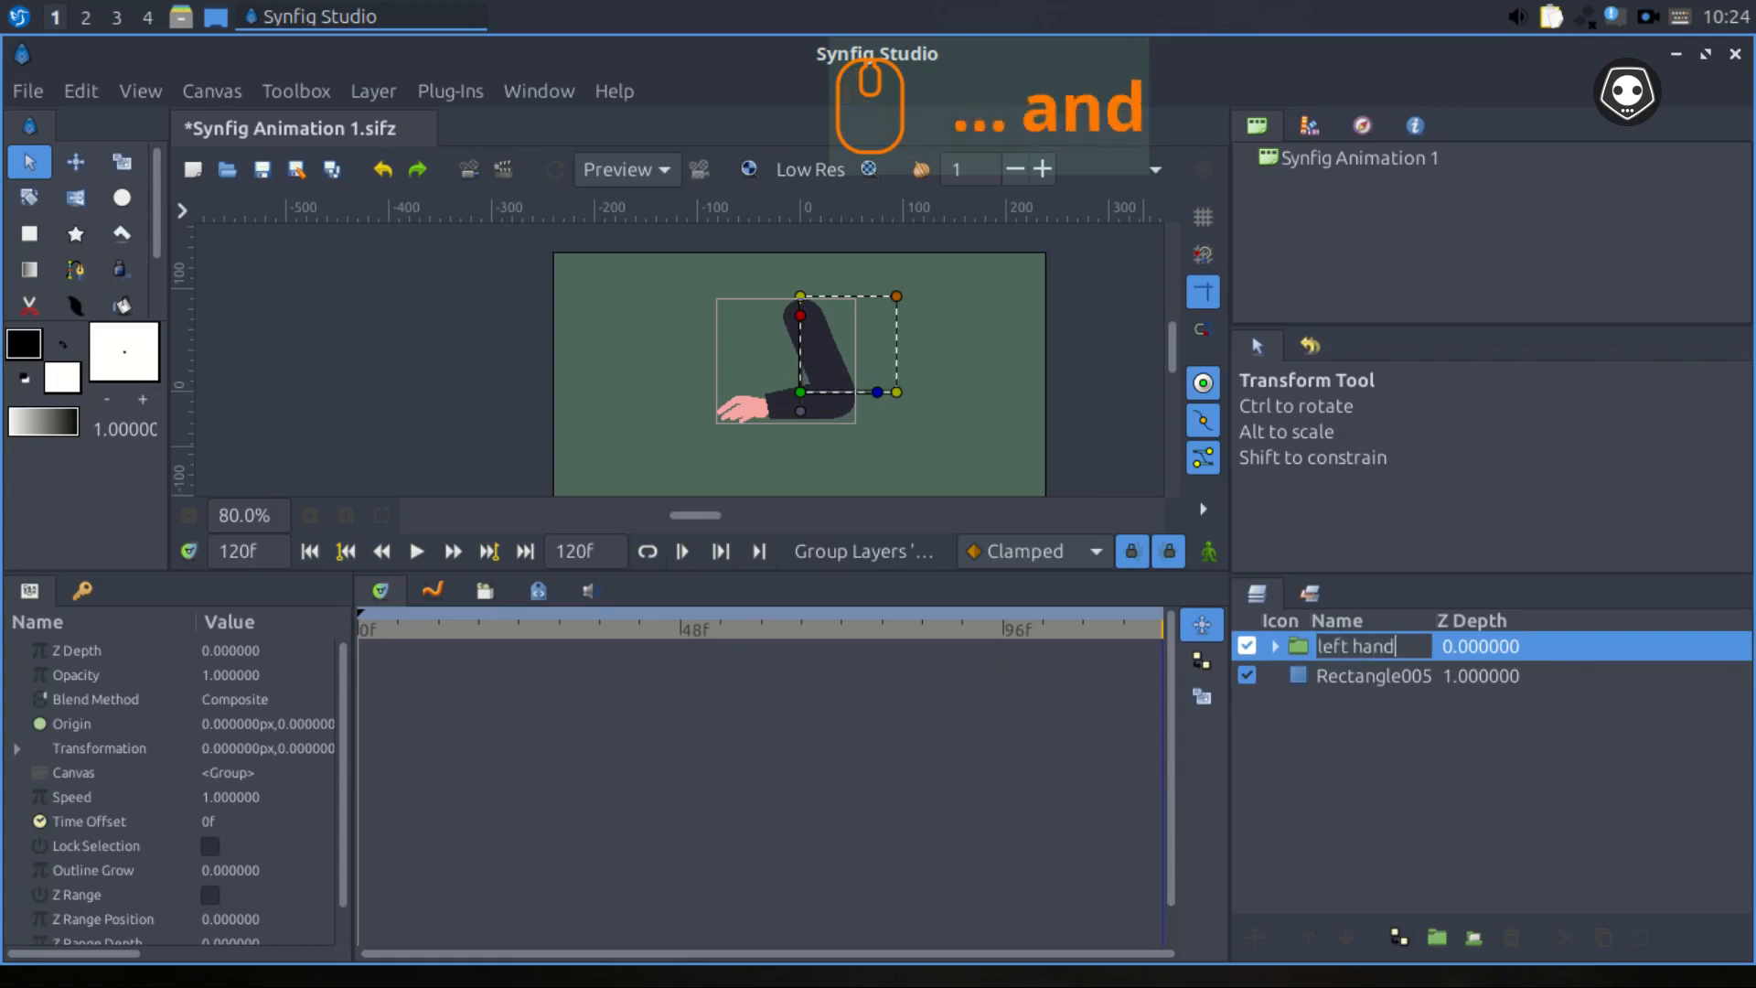
key("Return")
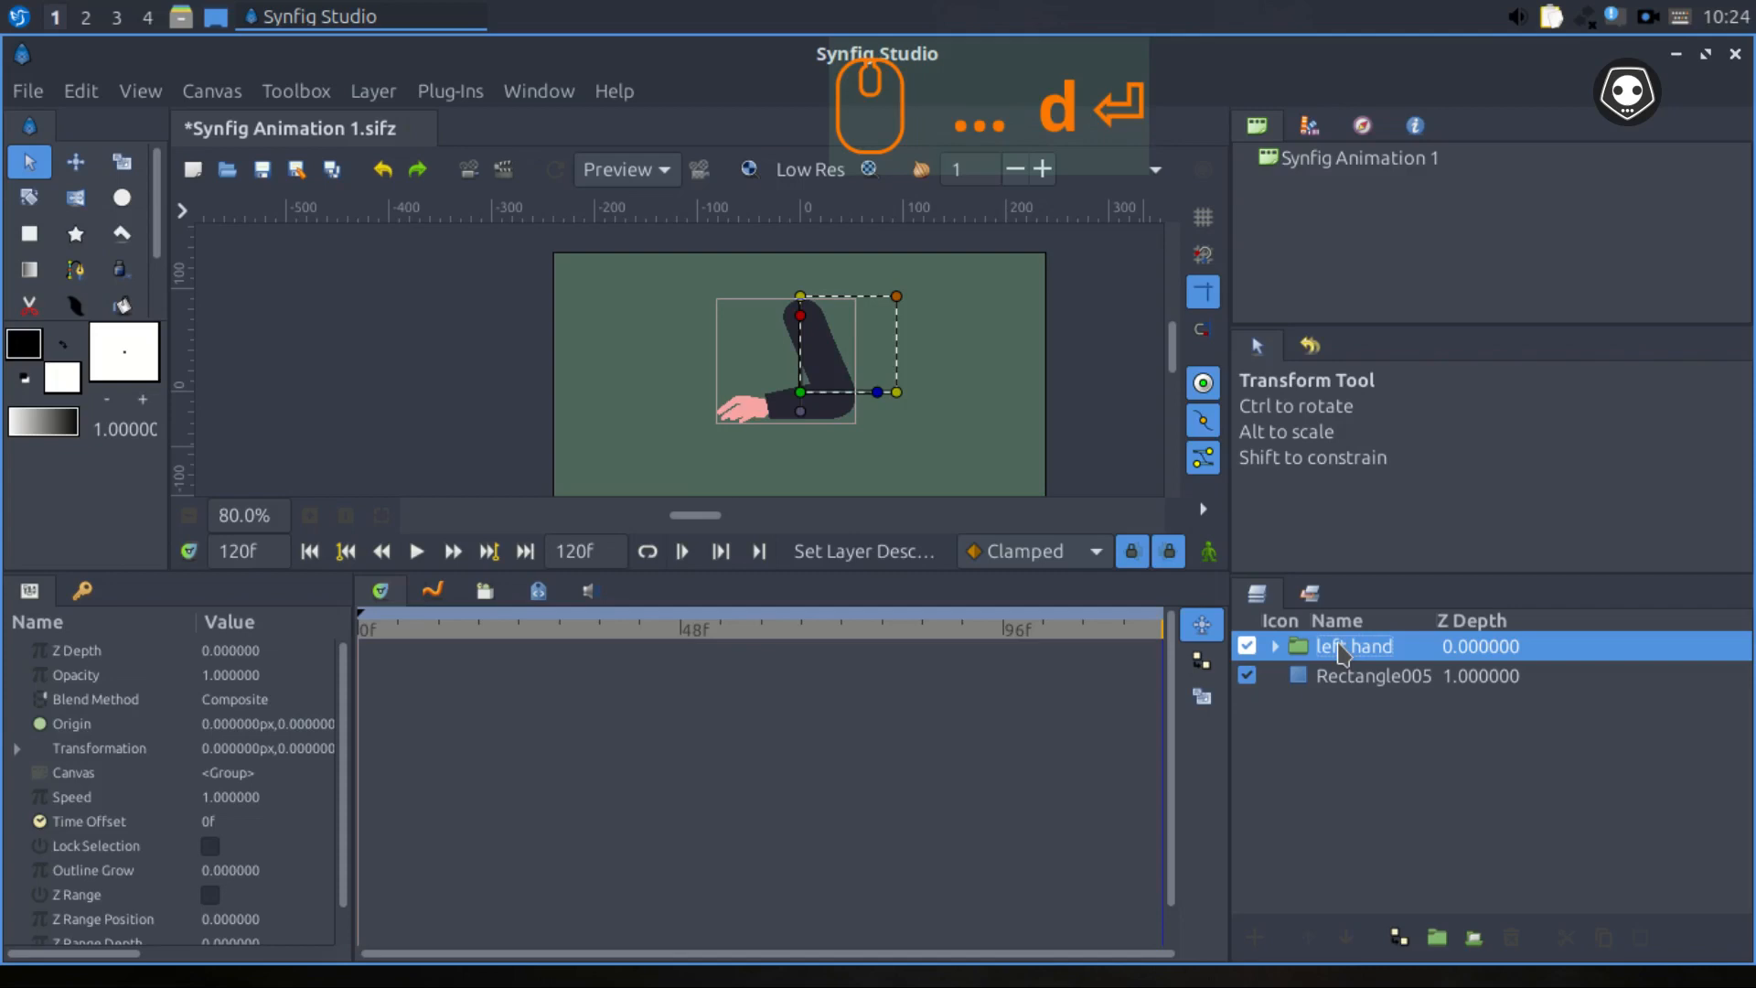
key("ctrl+s")
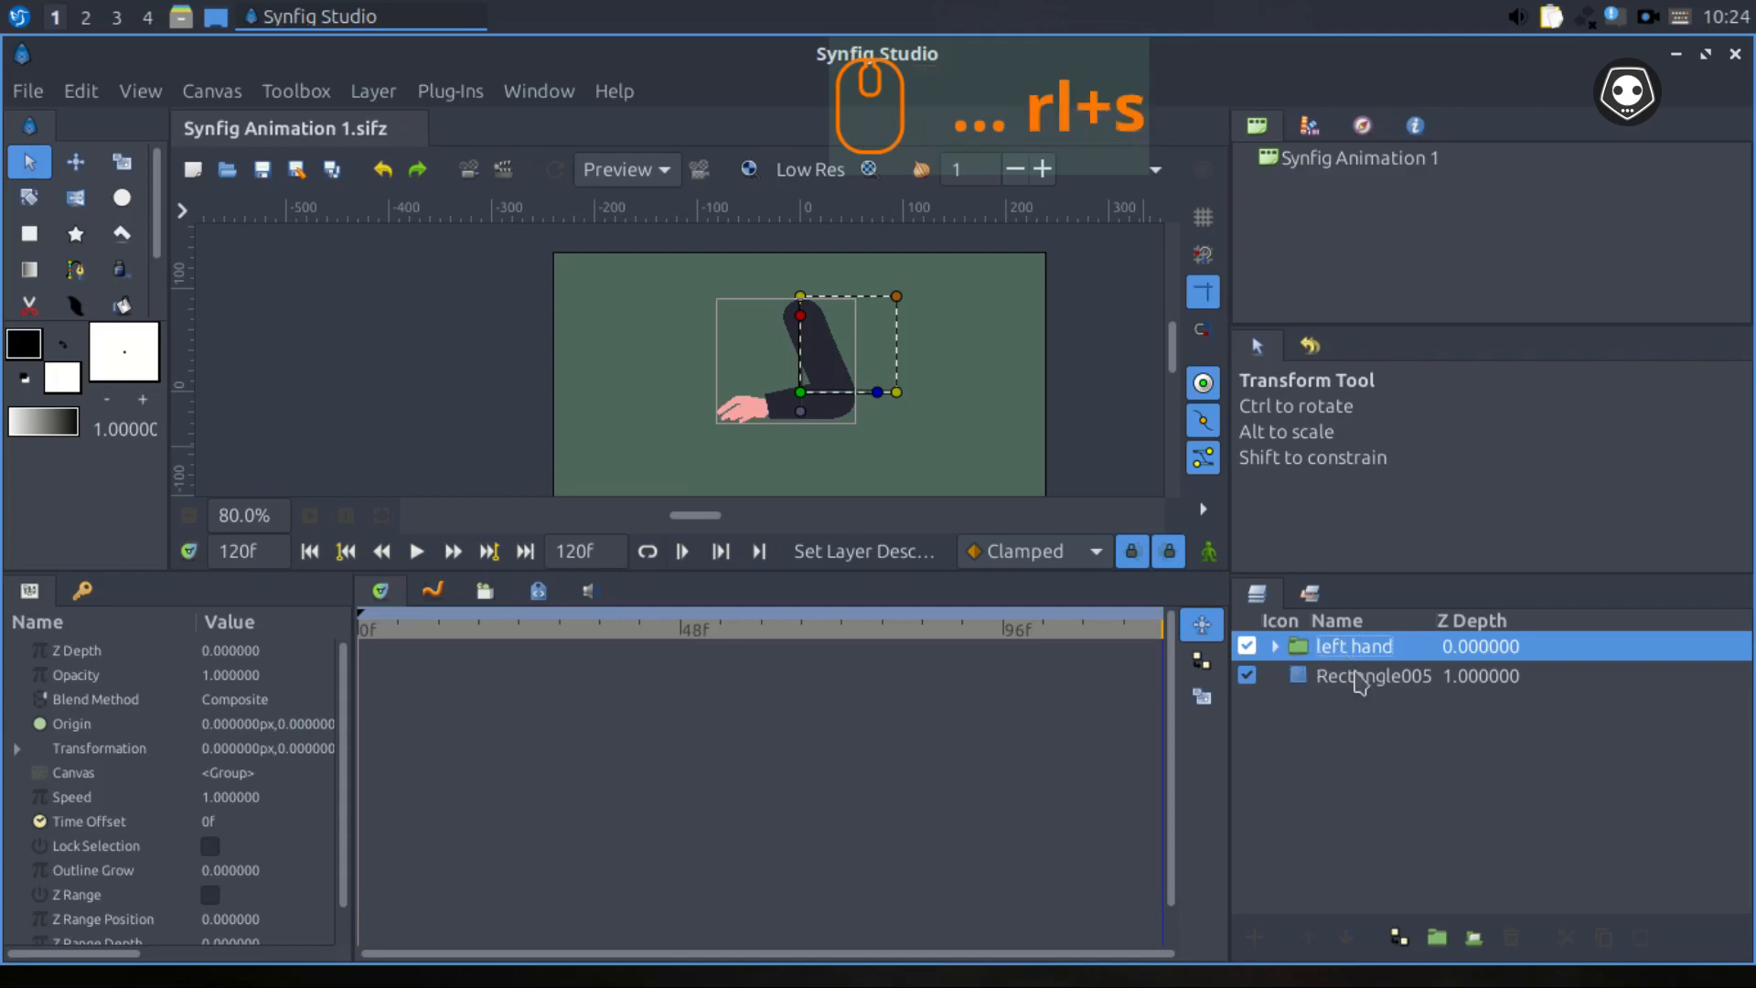
Select the middle layer inside the left hand group, widen the toolbox, and activate the Skeleton tool.
left_click(1275, 646)
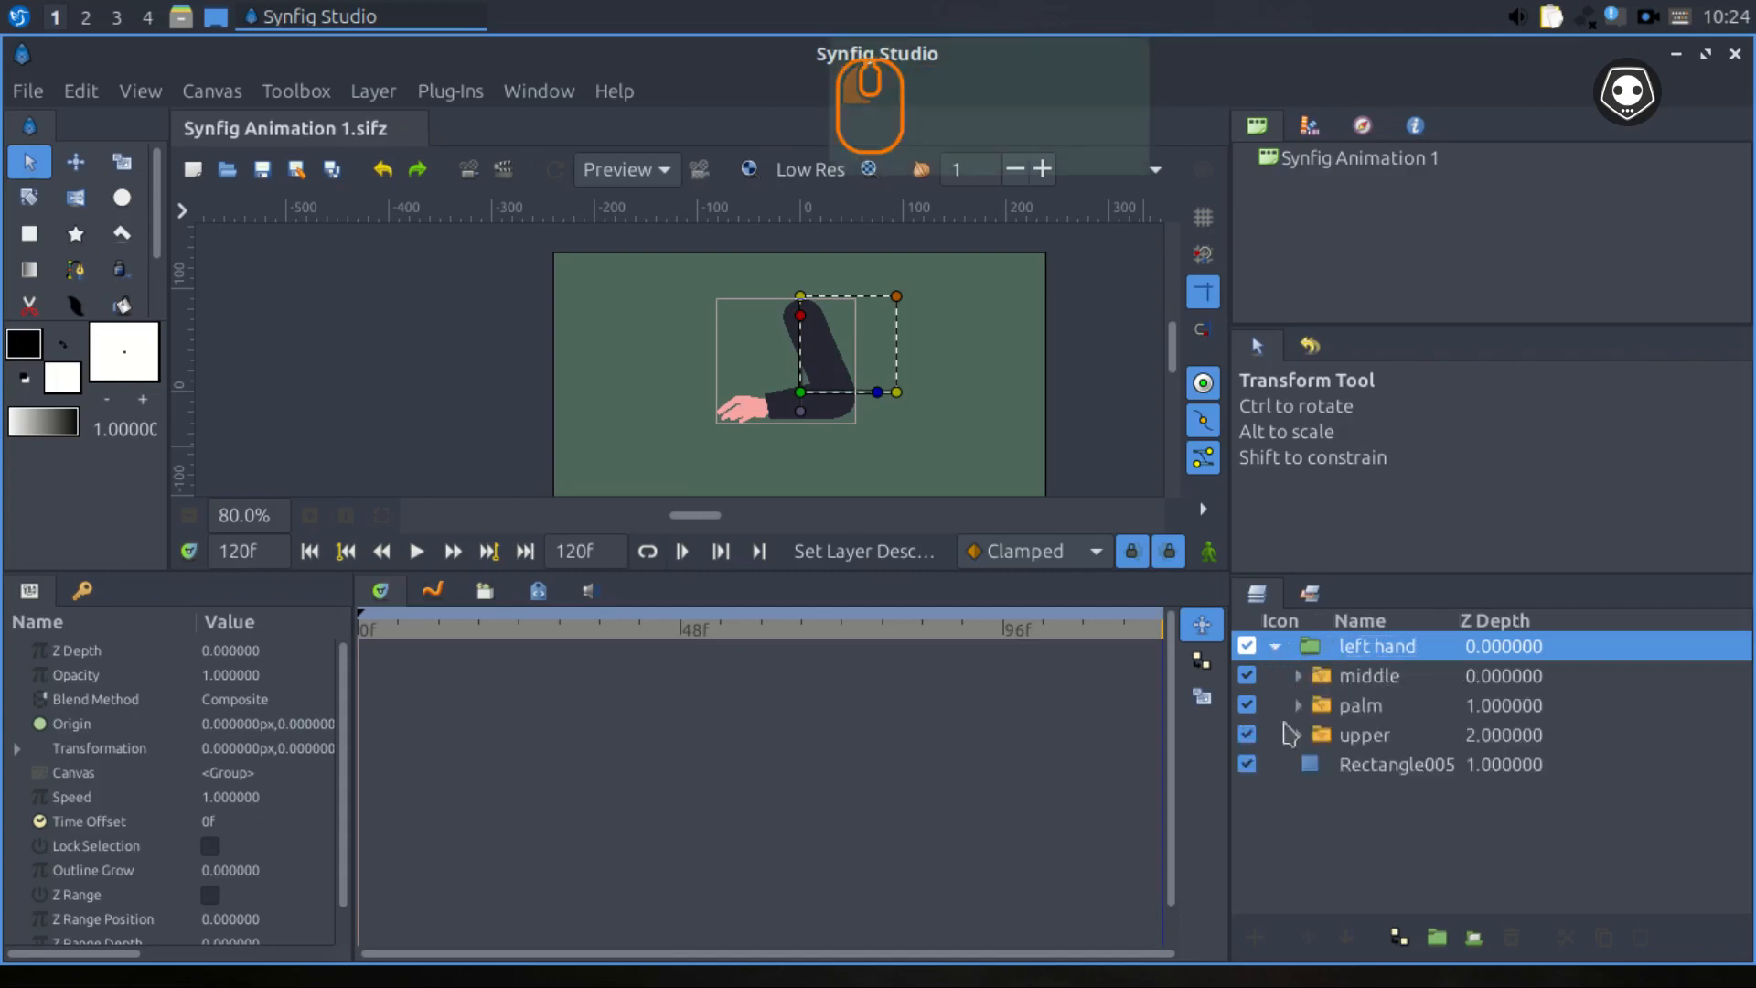
left_click(1381, 681)
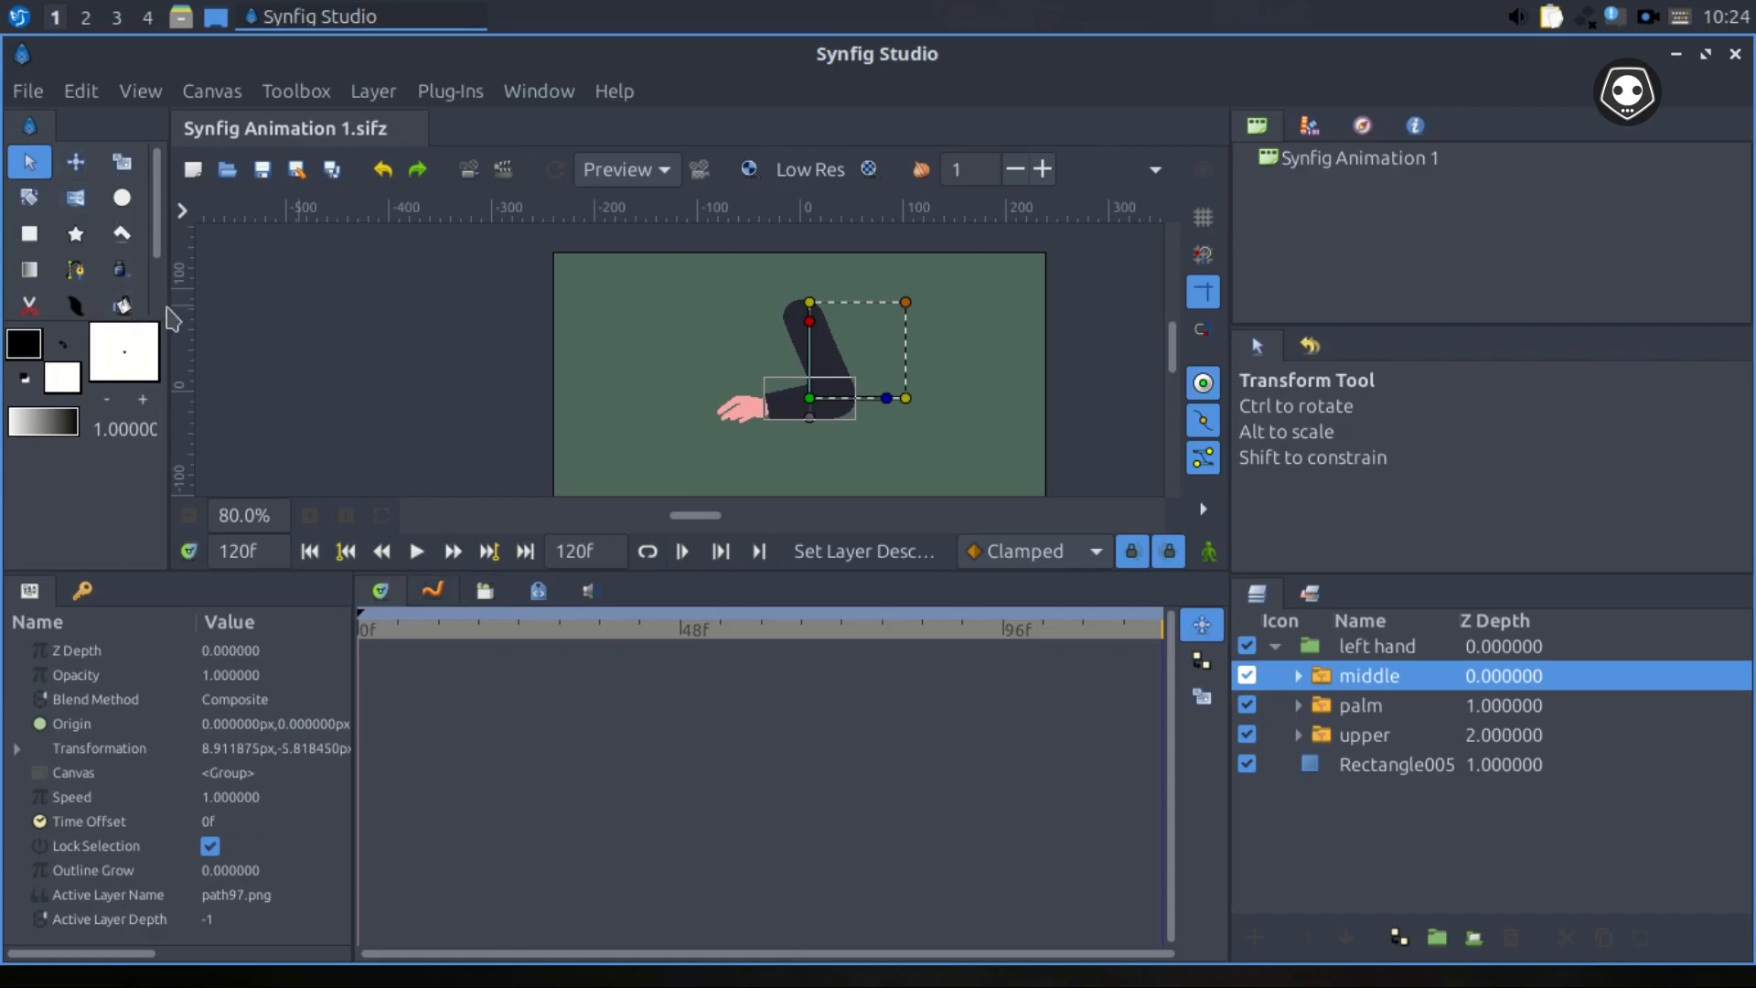
left_click_drag(172, 305, 289, 318)
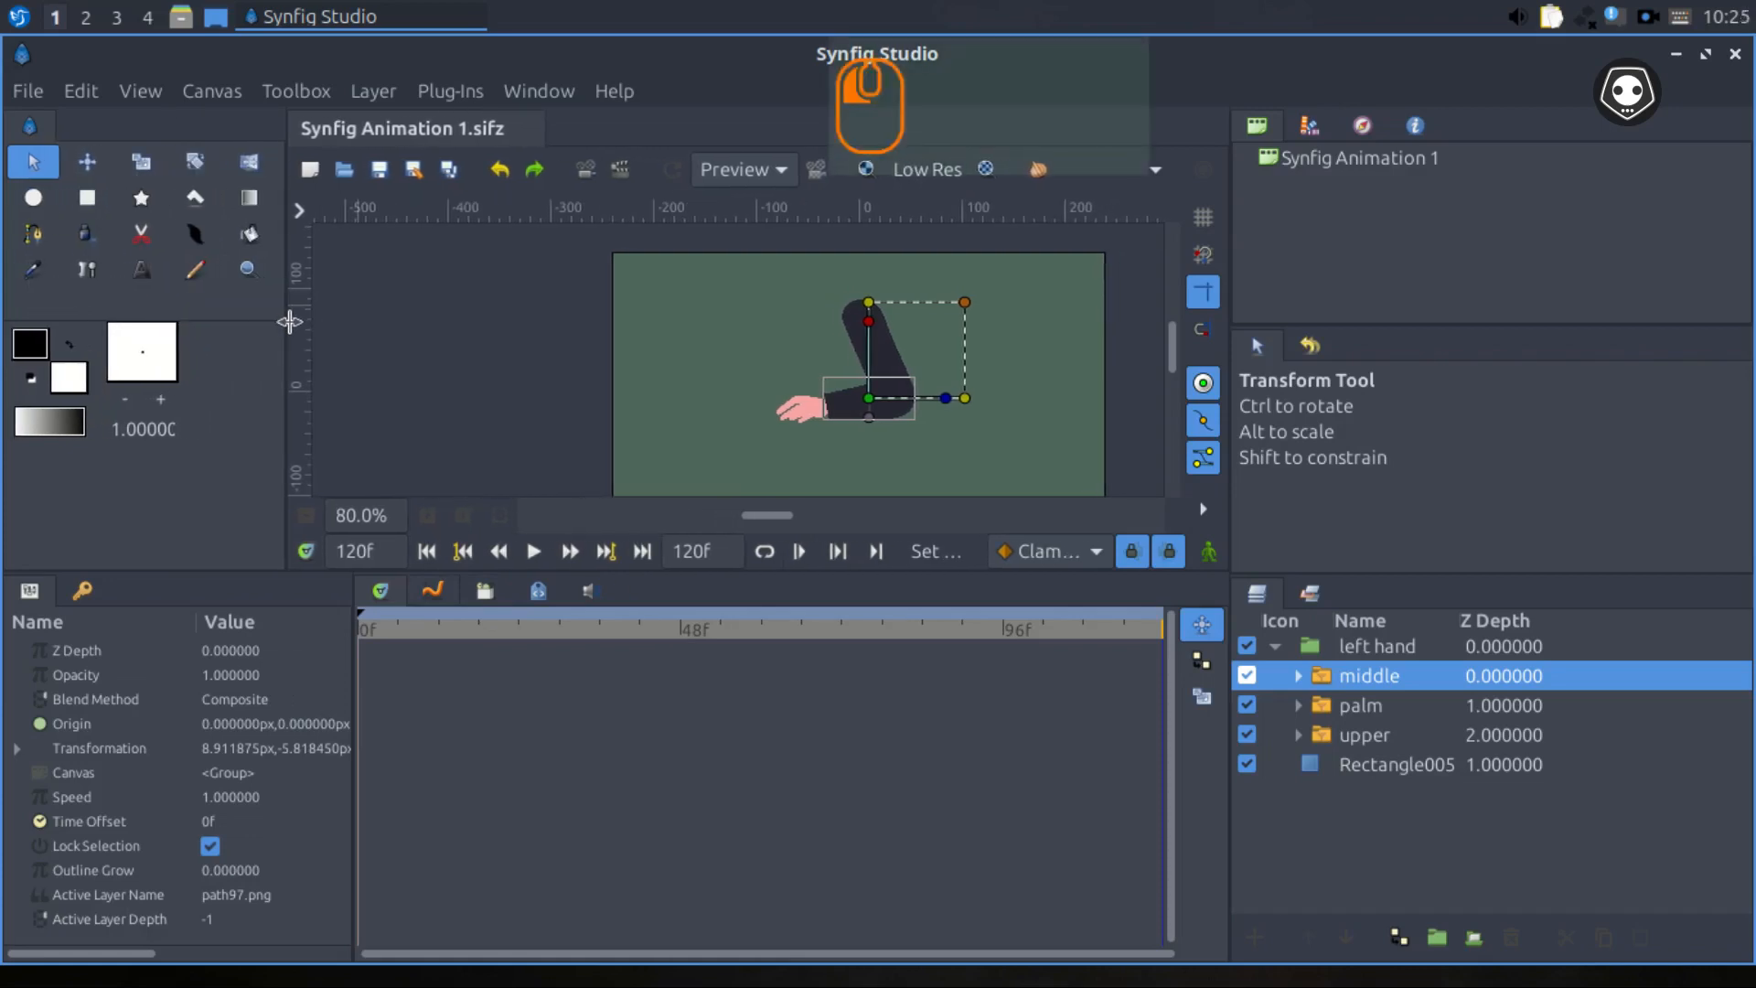
left_click(92, 285)
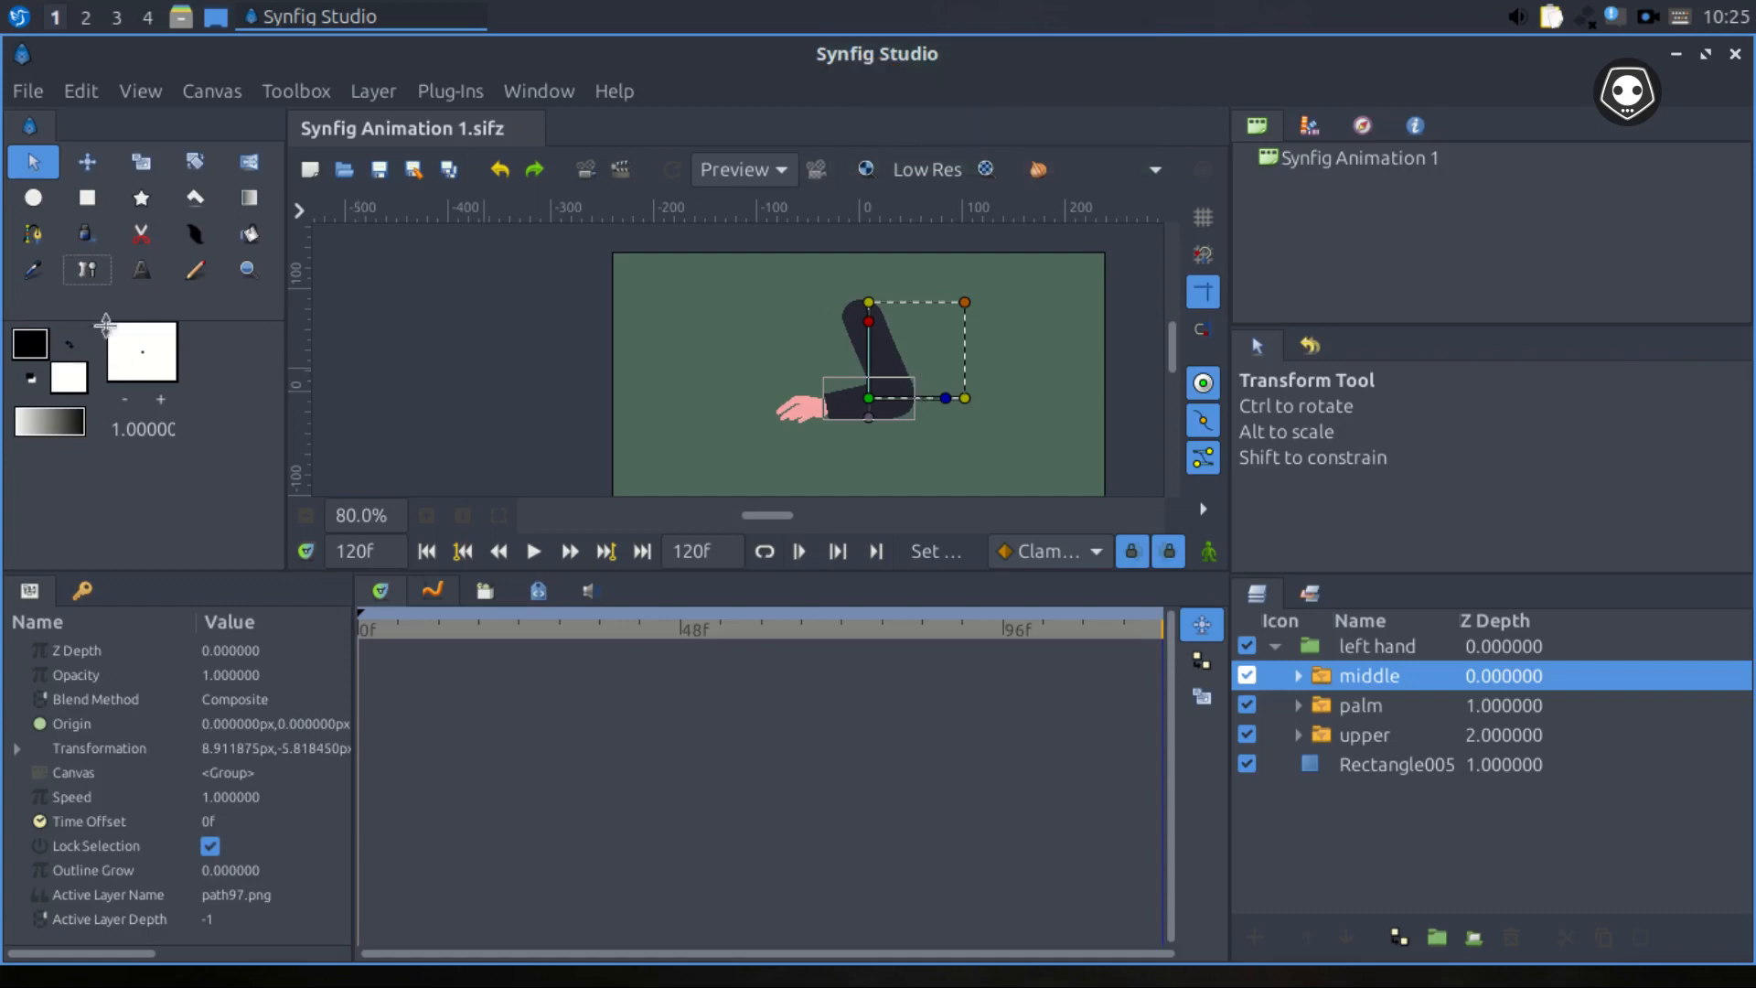
scroll(878, 330, "up", 4, "ctrl")
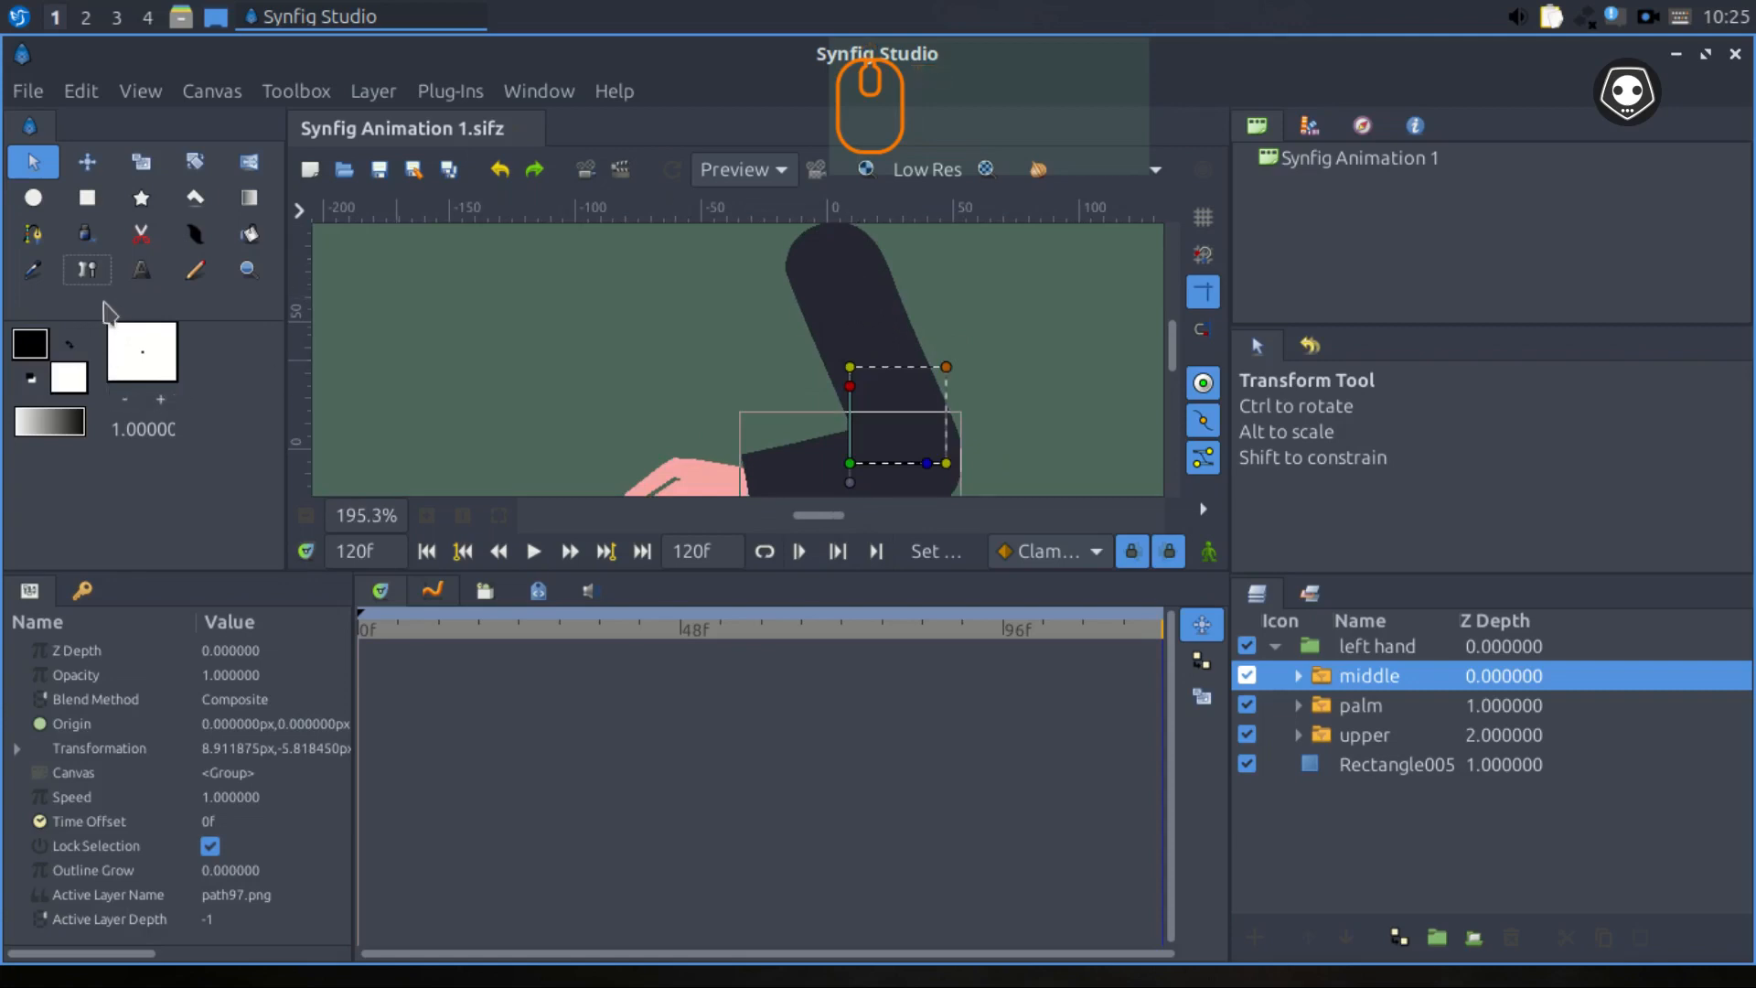
left_click(87, 274)
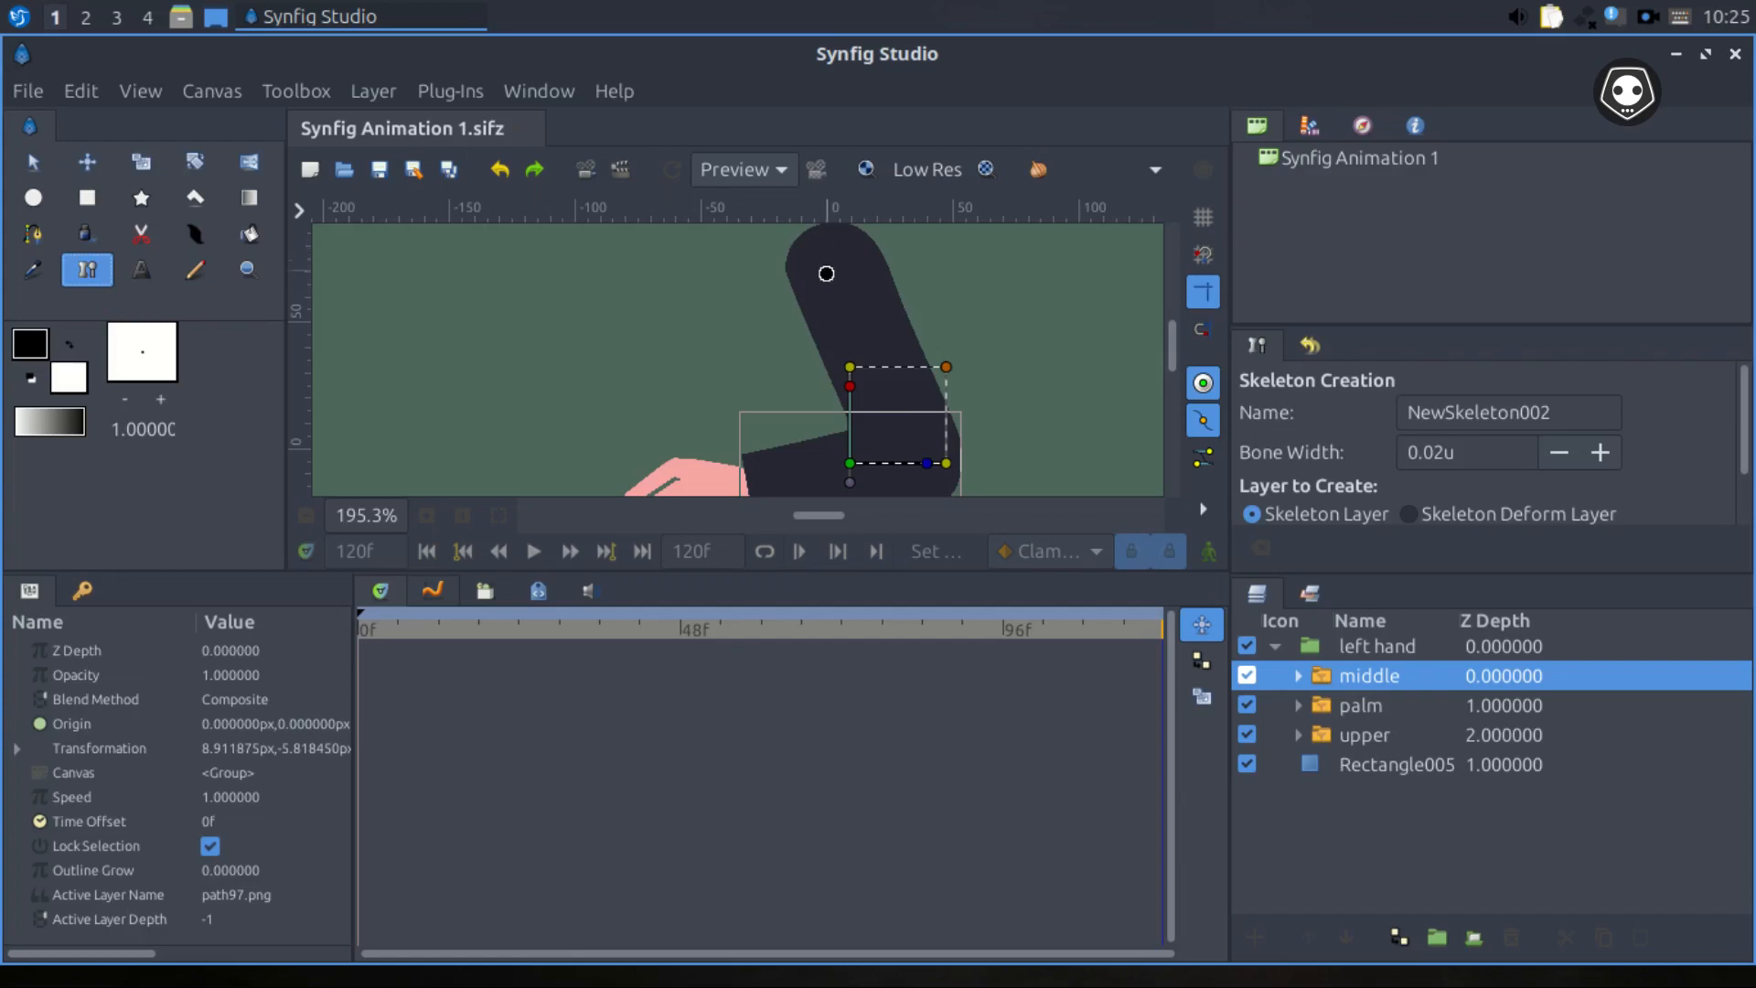
scroll(832, 291, "down", 1, "ctrl")
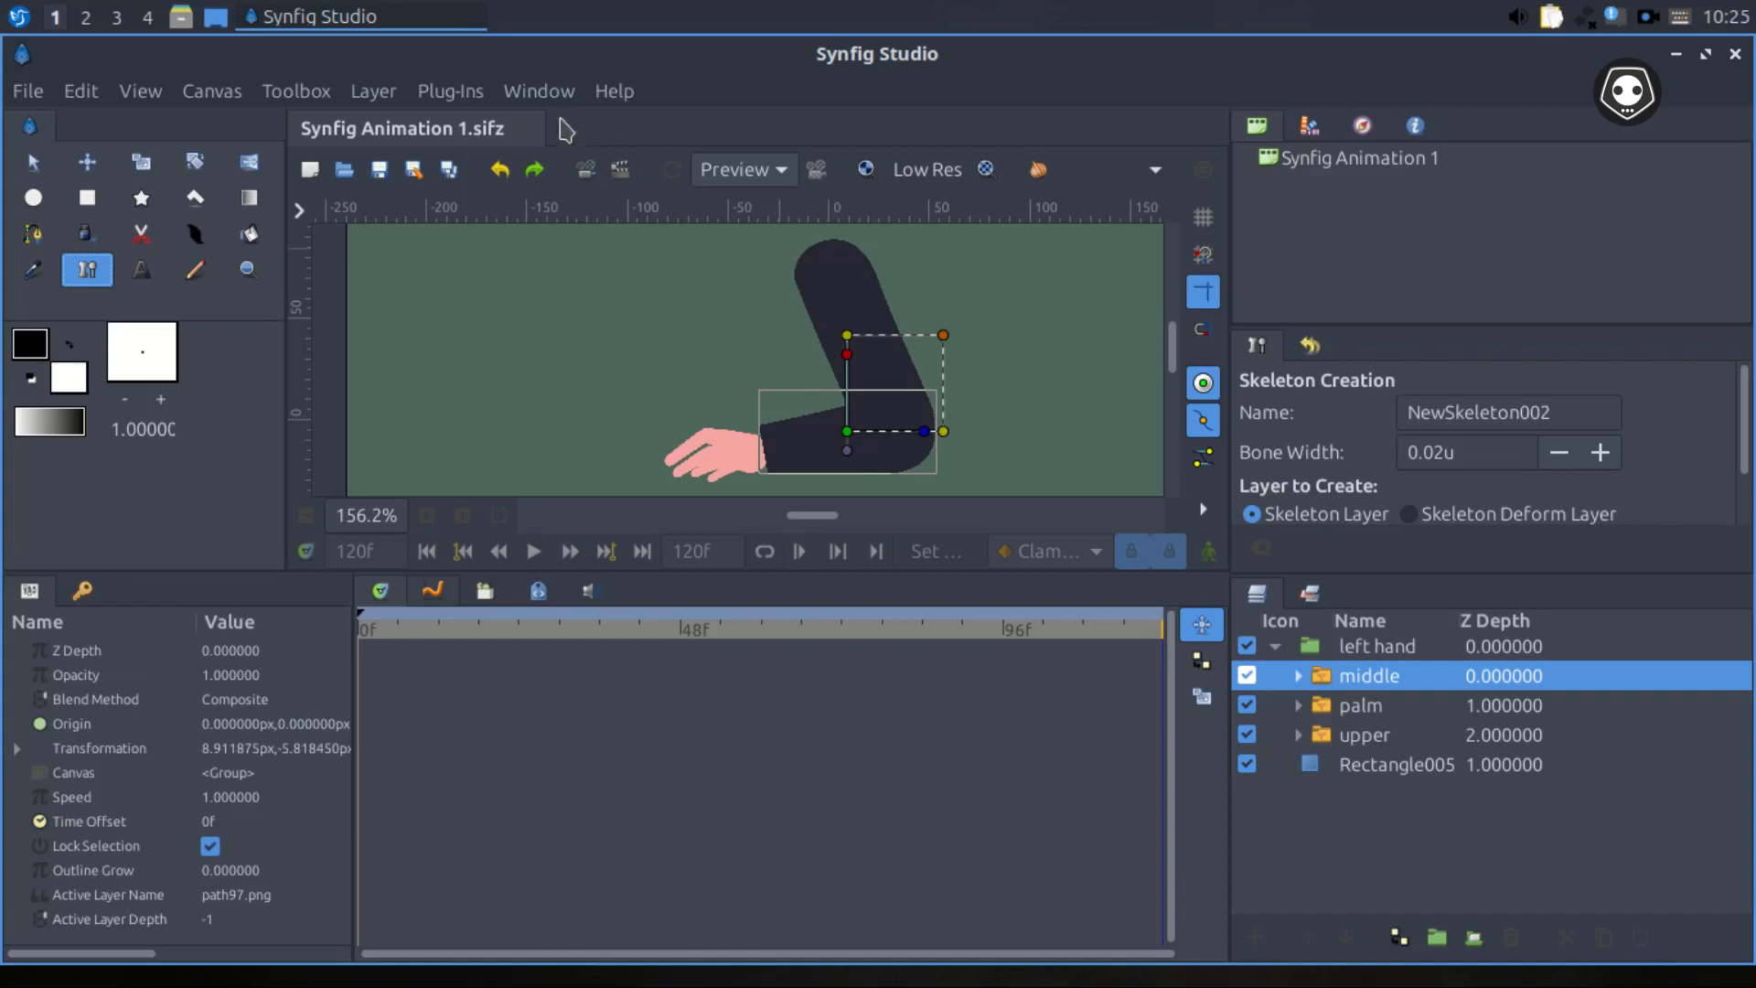
Open the program's About information to check its version.
left_click(614, 95)
left_click(665, 363)
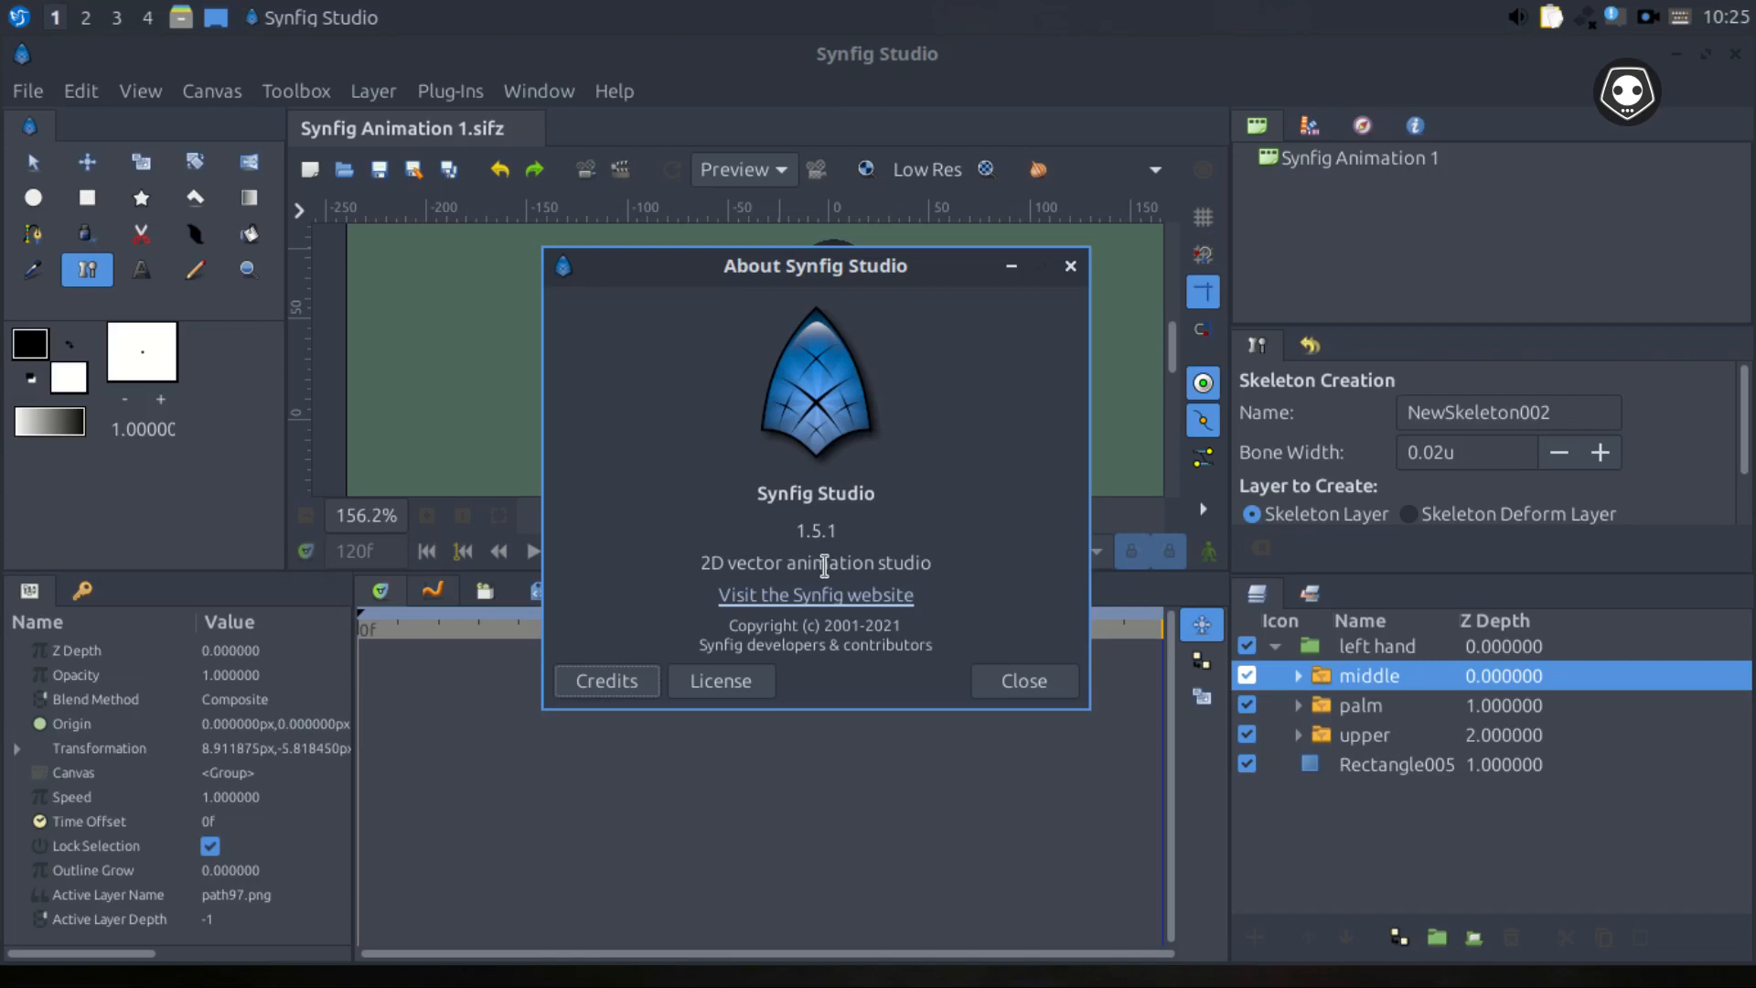
Draw a skeleton of three connected bones along the upper arm, forearm and palm, and enlarge the canvas area with the Transform tool active.
left_click(1069, 267)
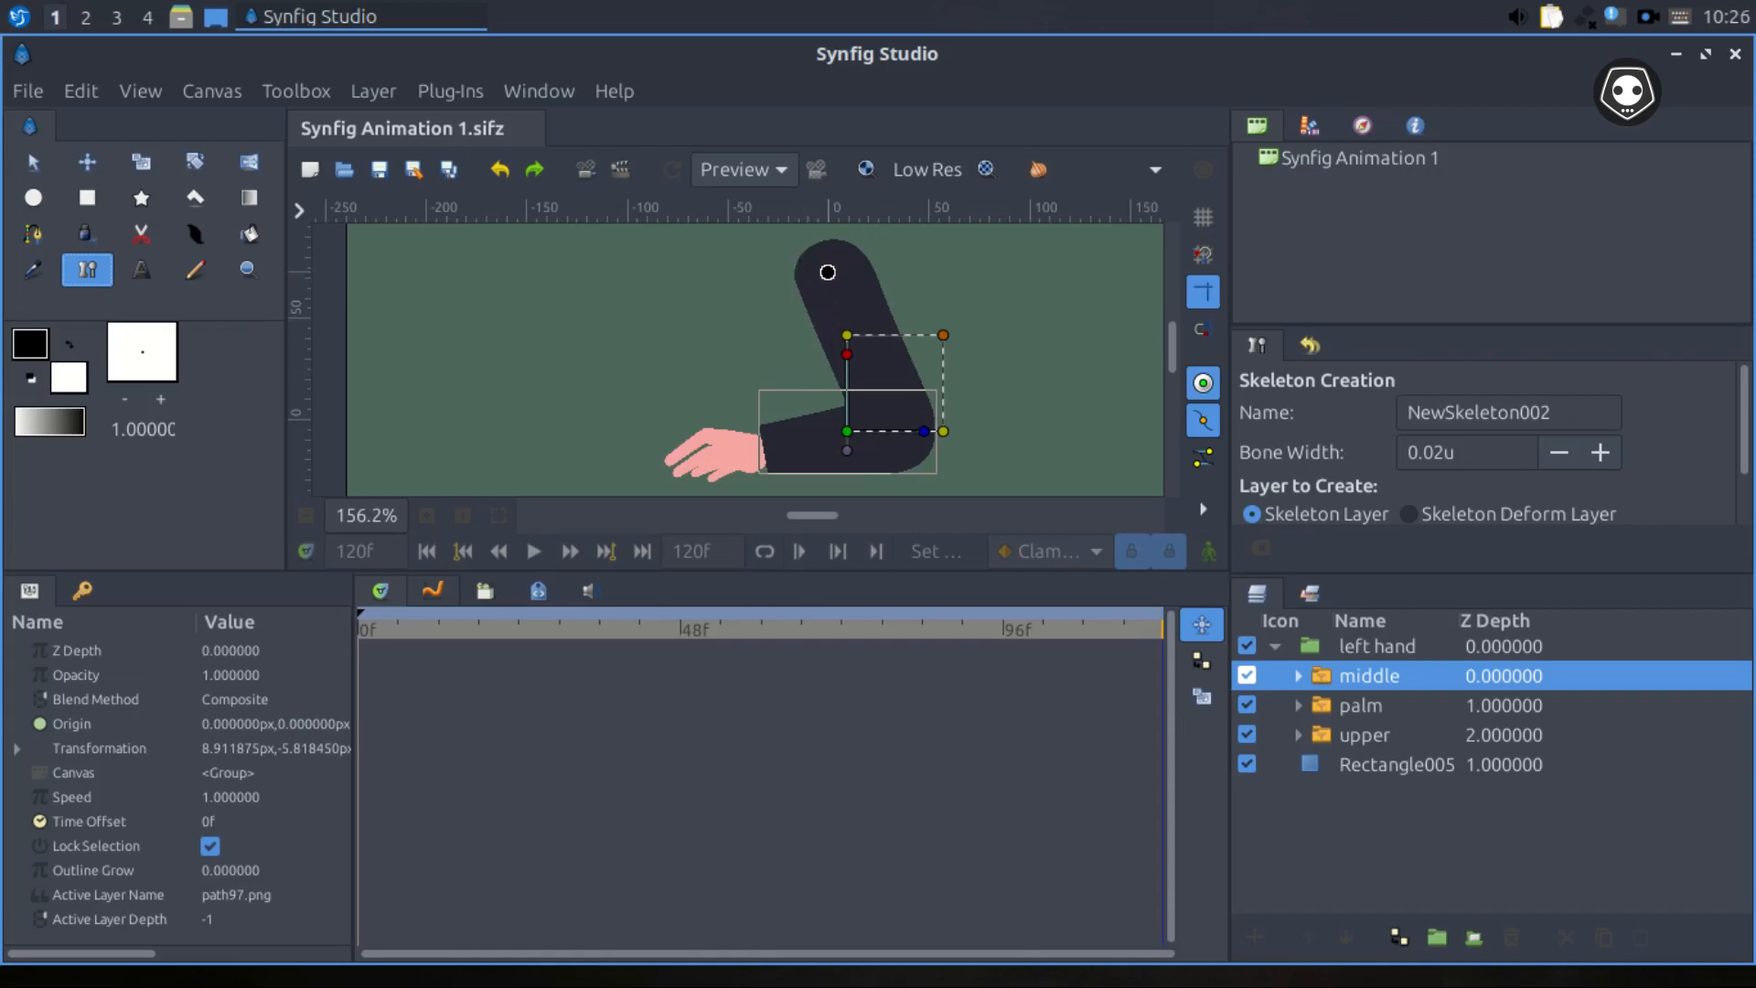
left_click_drag(826, 261, 666, 467)
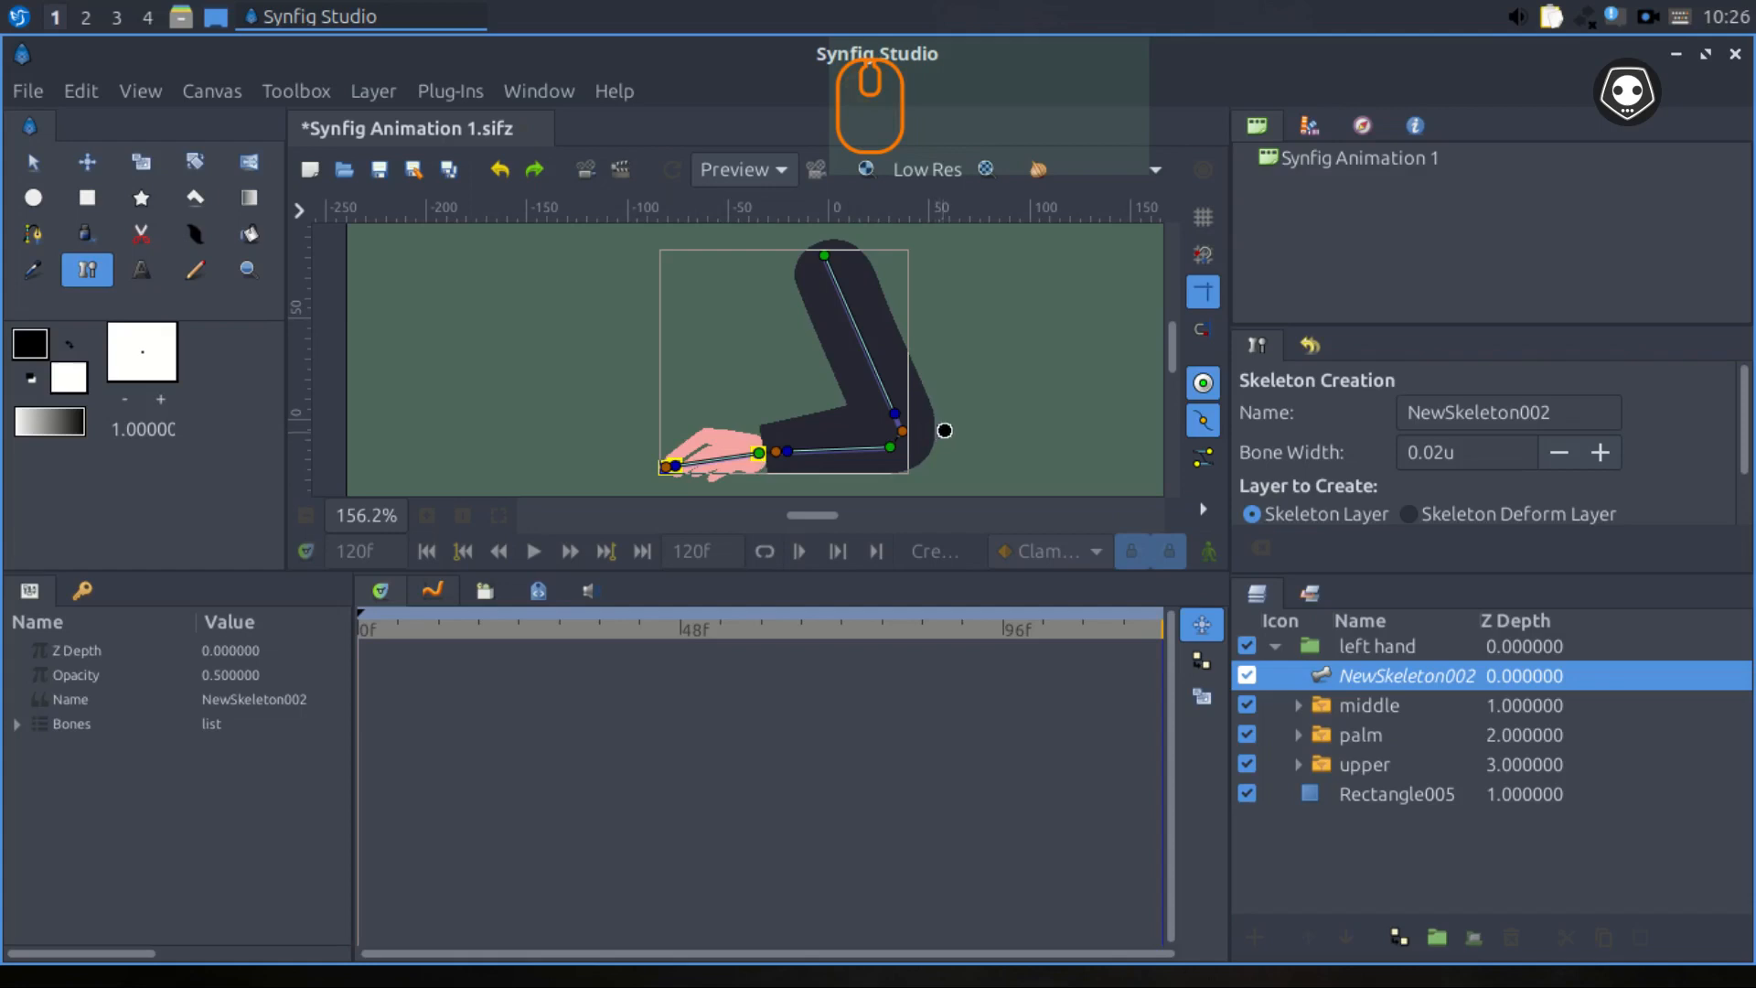
left_click(33, 162)
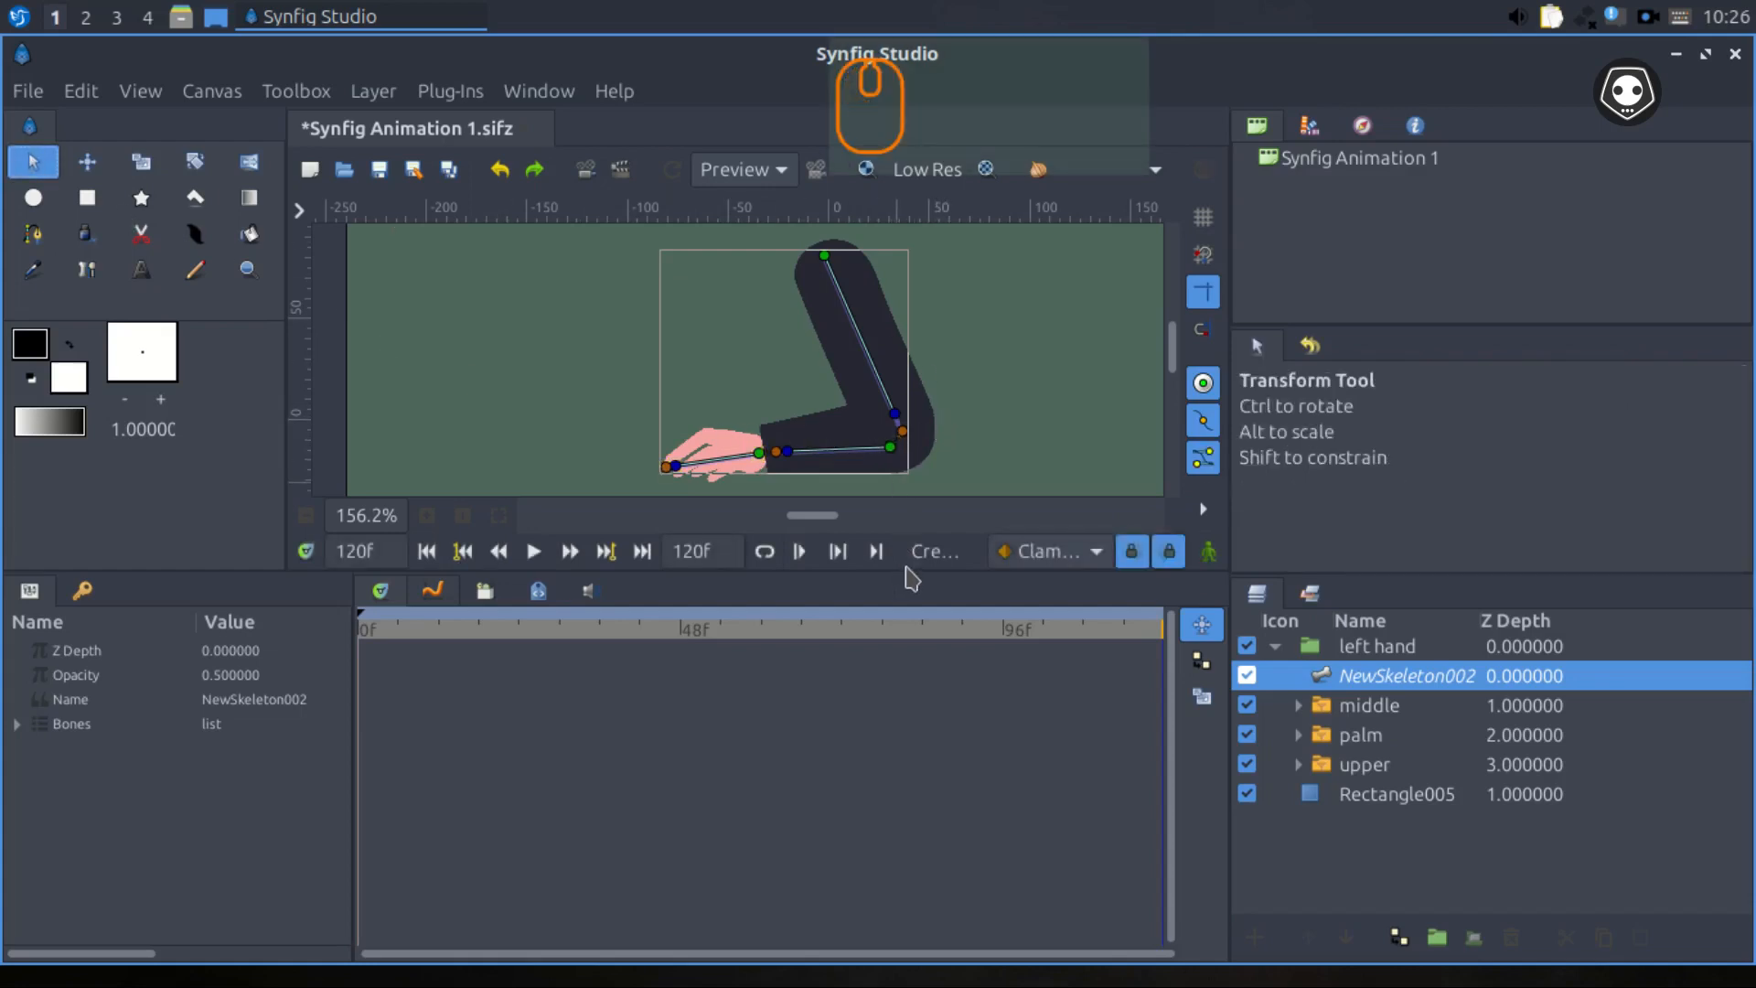
left_click_drag(904, 577, 905, 843)
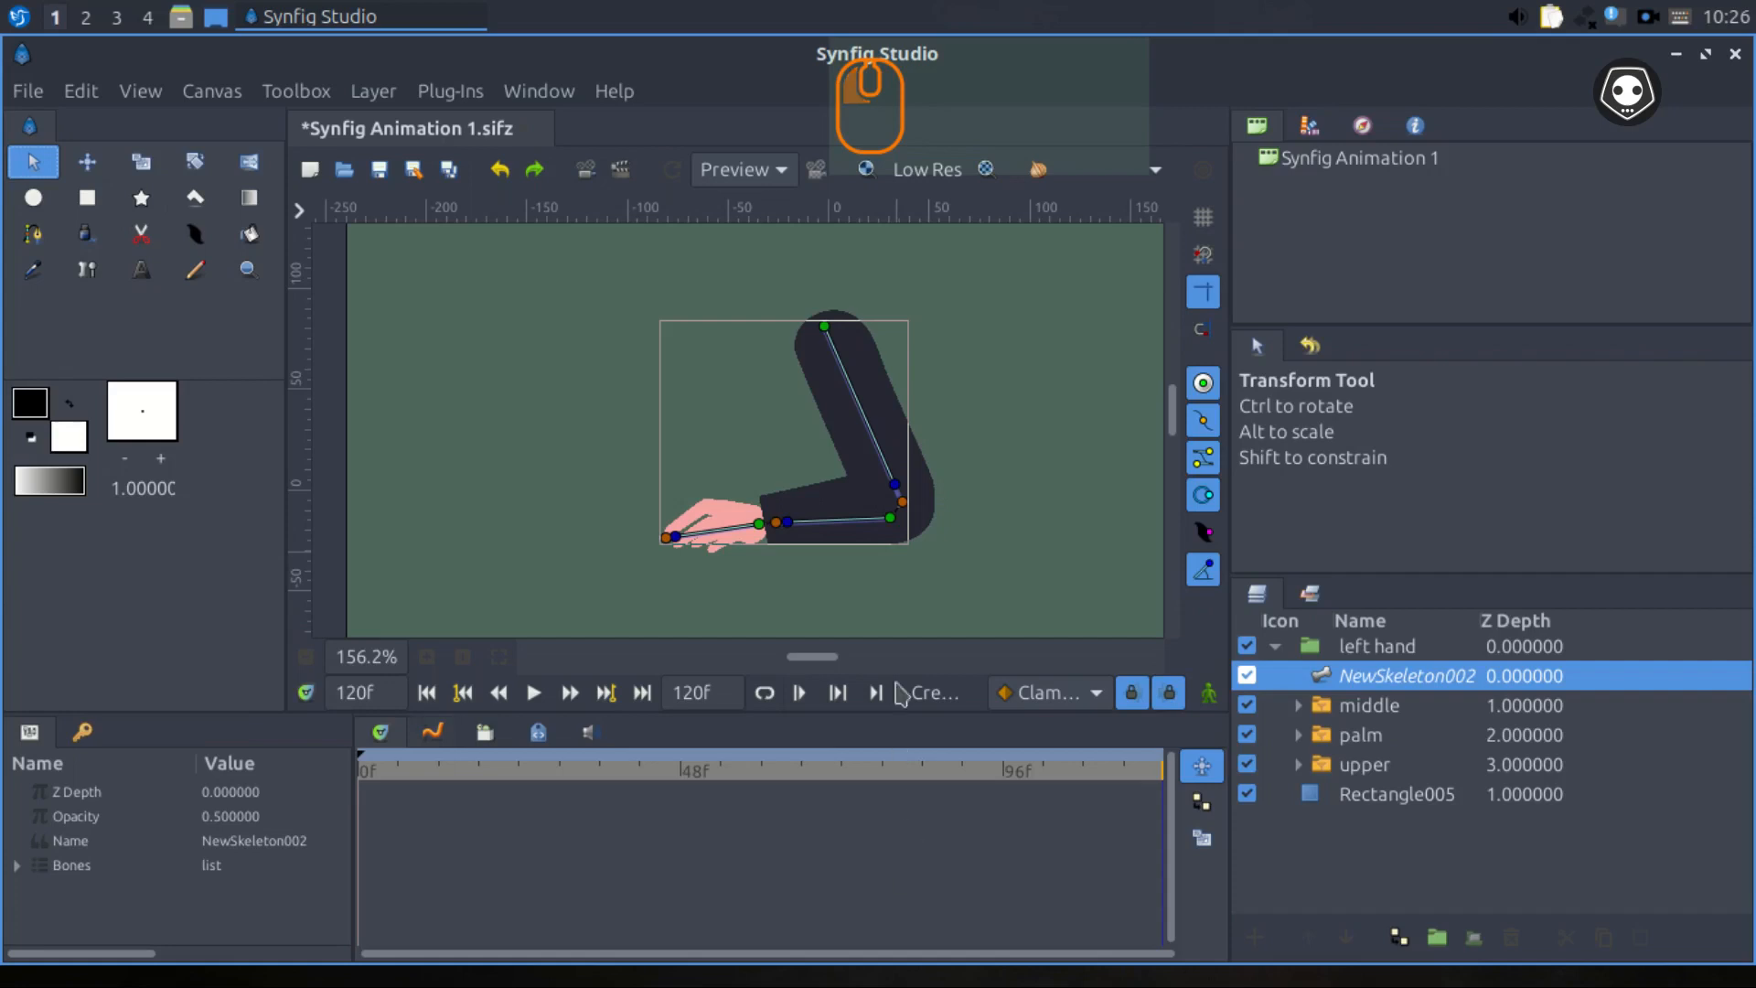
Try posing the skeleton by moving the tips of the upper arm, forearm and palm bones.
left_click_drag(903, 503, 974, 444)
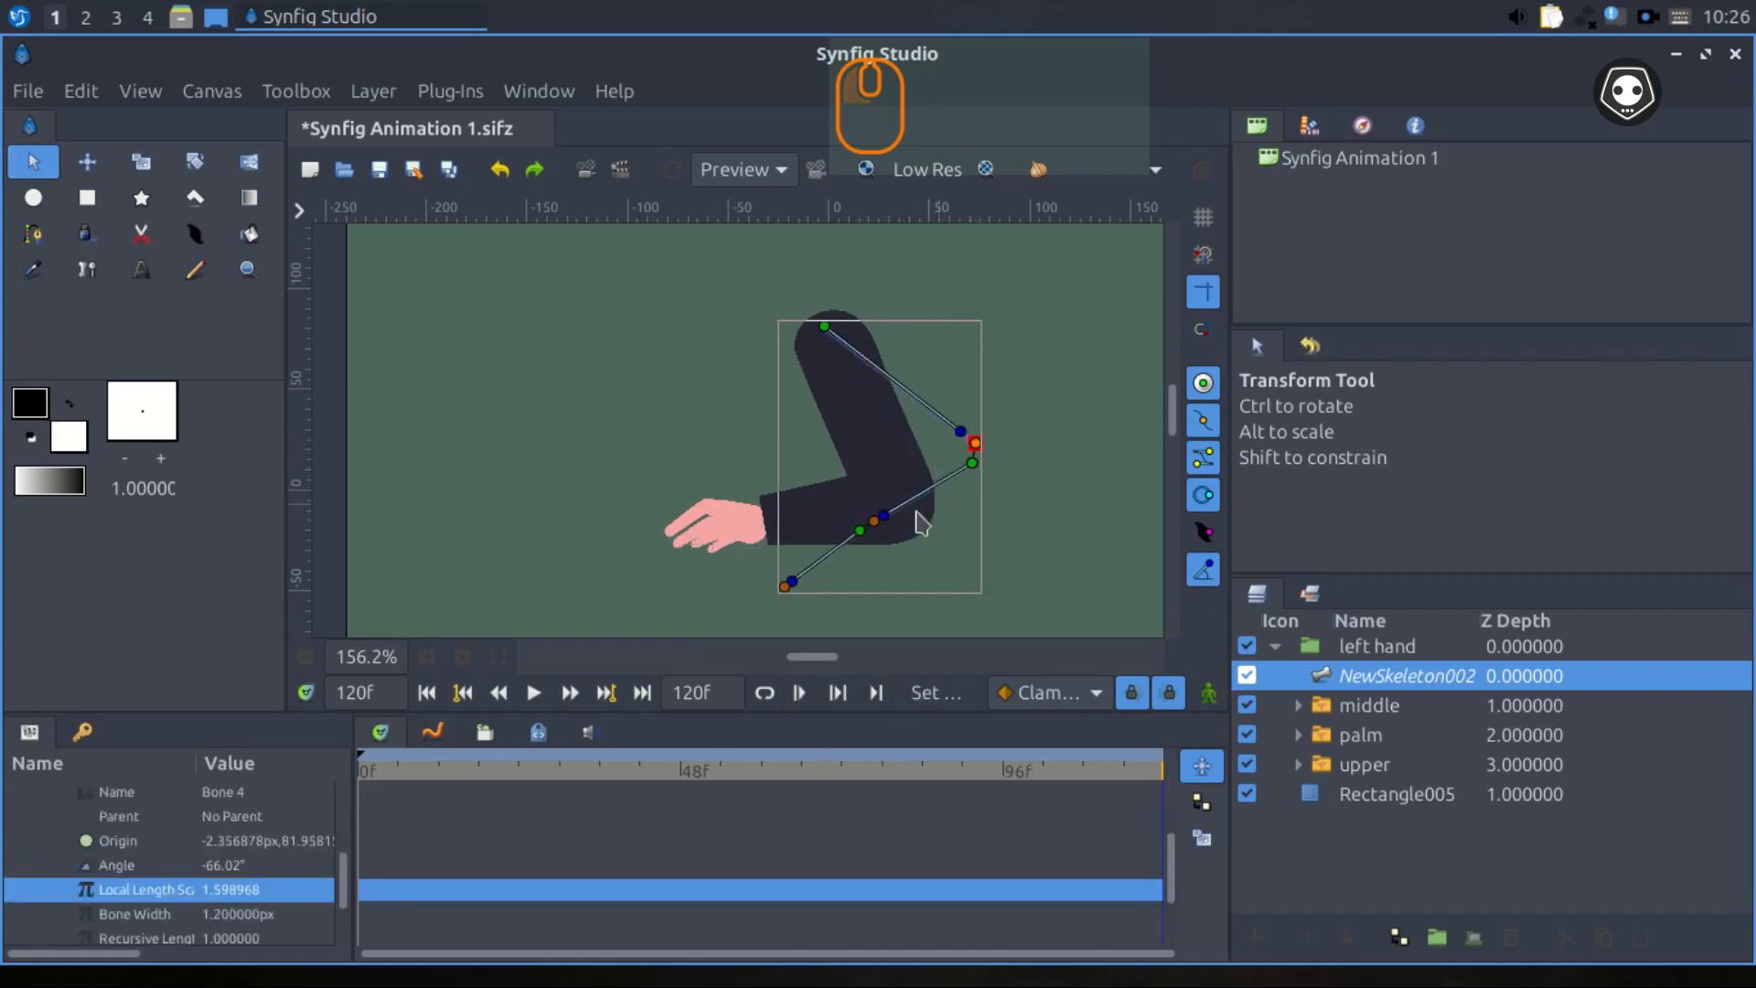
left_click(880, 554)
left_click_drag(884, 563, 892, 574)
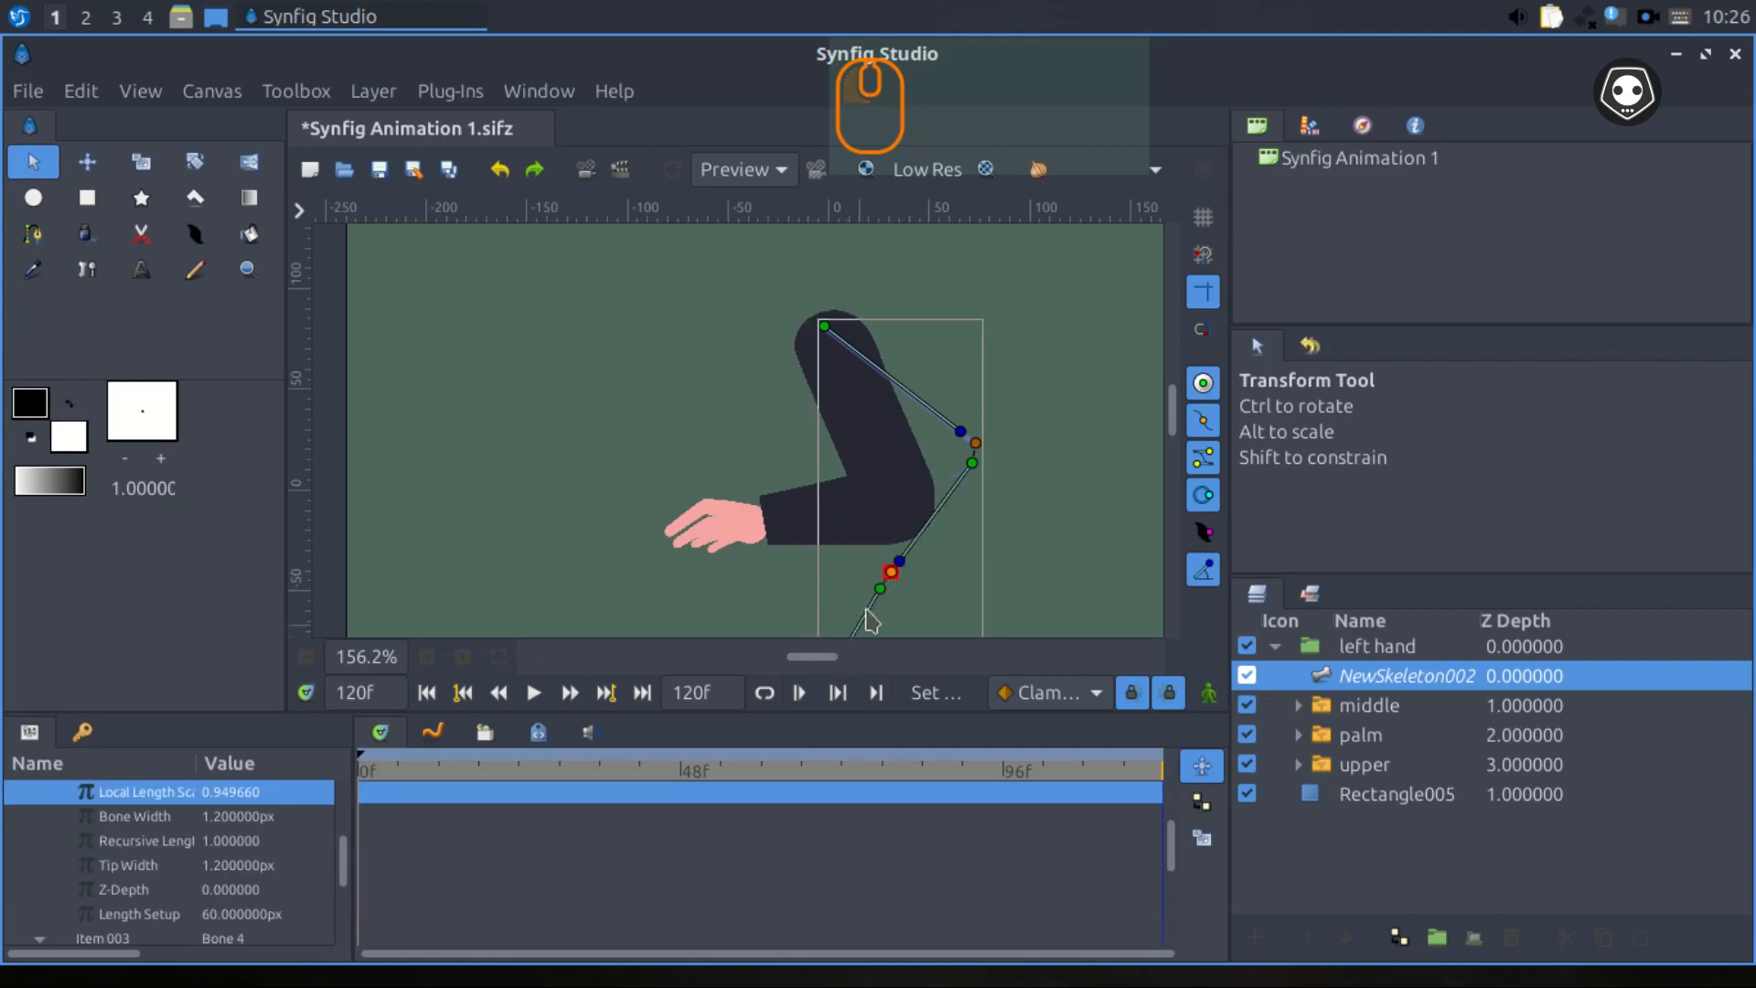
scroll(928, 532, "down", 1)
scroll(880, 613, "down", 1)
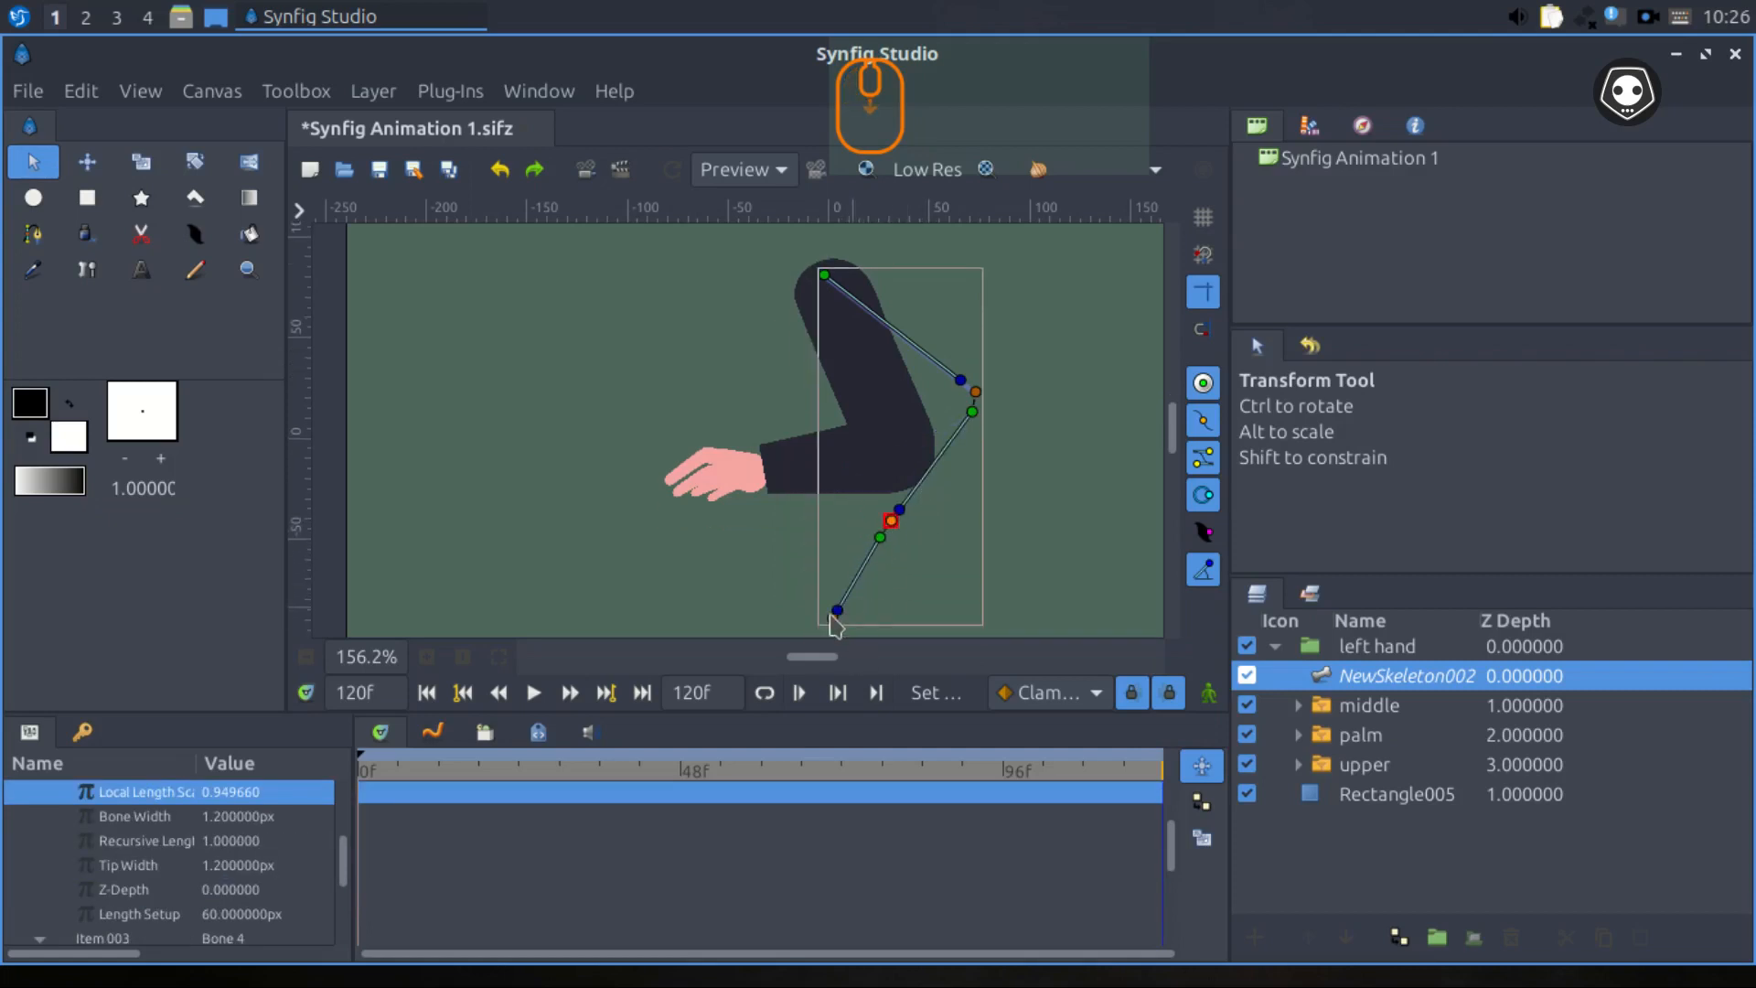
left_click(828, 615)
left_click_drag(826, 616, 803, 595)
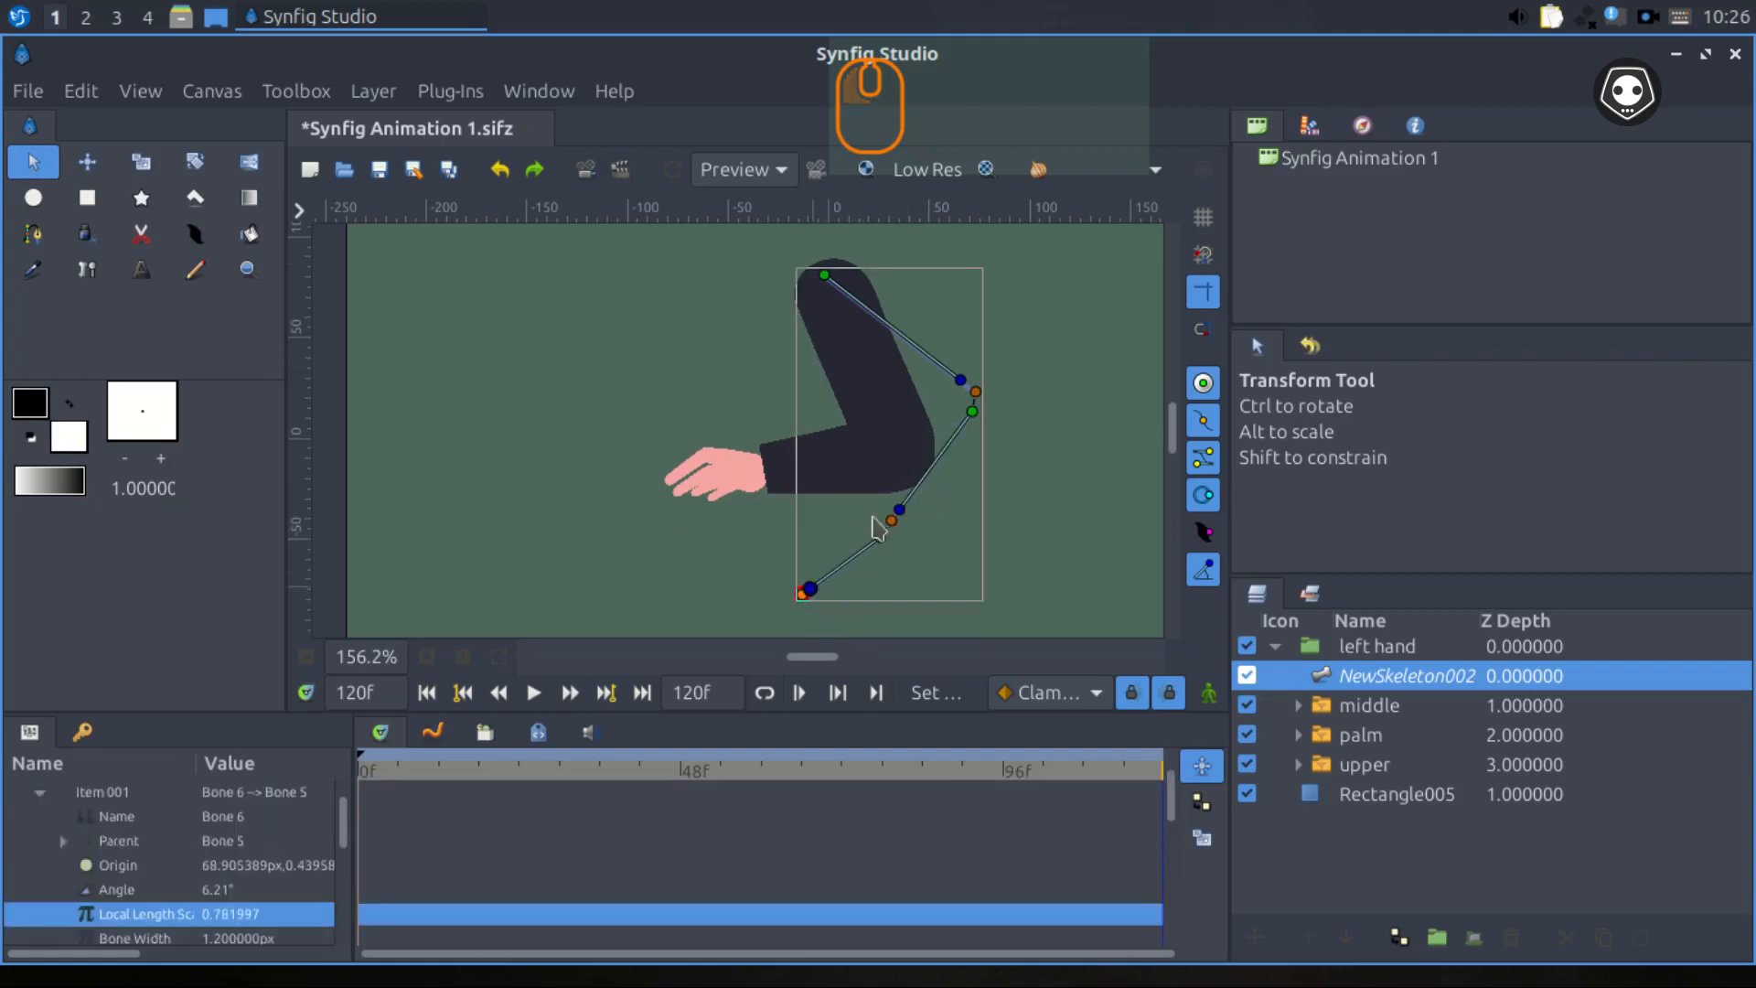
Undo the test changes made to the upper arm, forearm and palm bones.
key("ctrl+z")
key("ctrl+z")
key("ctrl+z")
key("ctrl+z")
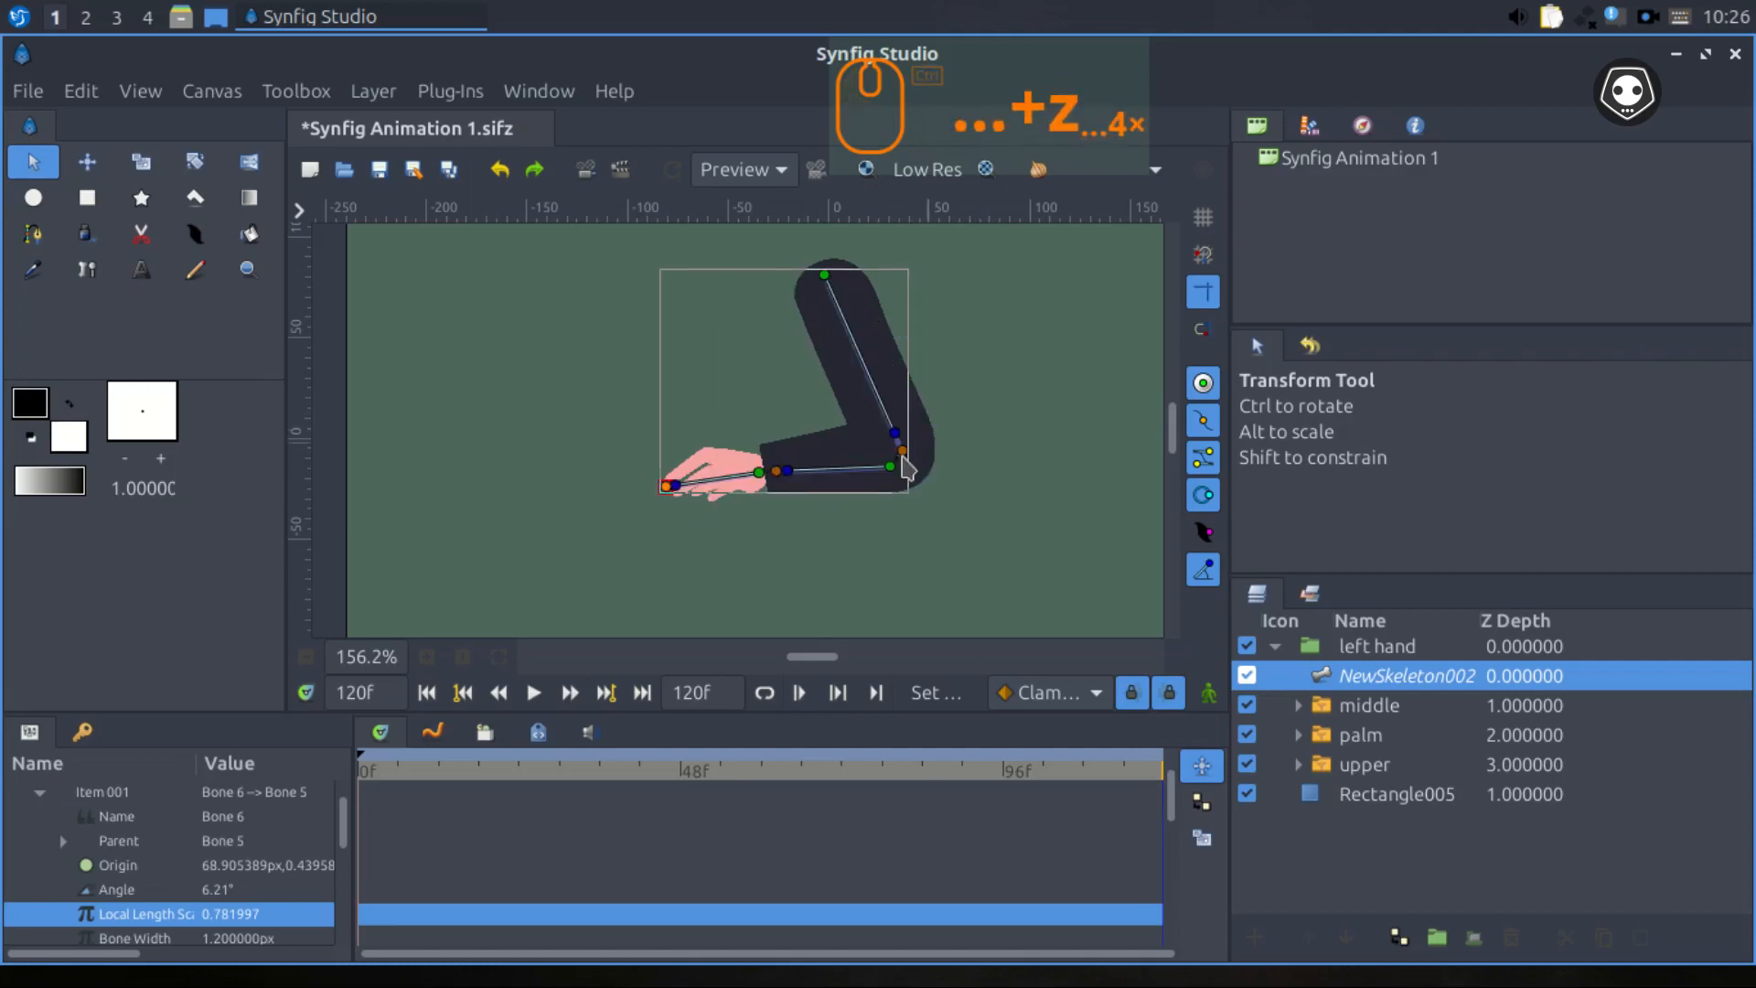
Move the pivot of the upper layer to the shoulder end of the upper arm bone.
scroll(884, 466, "up", 3)
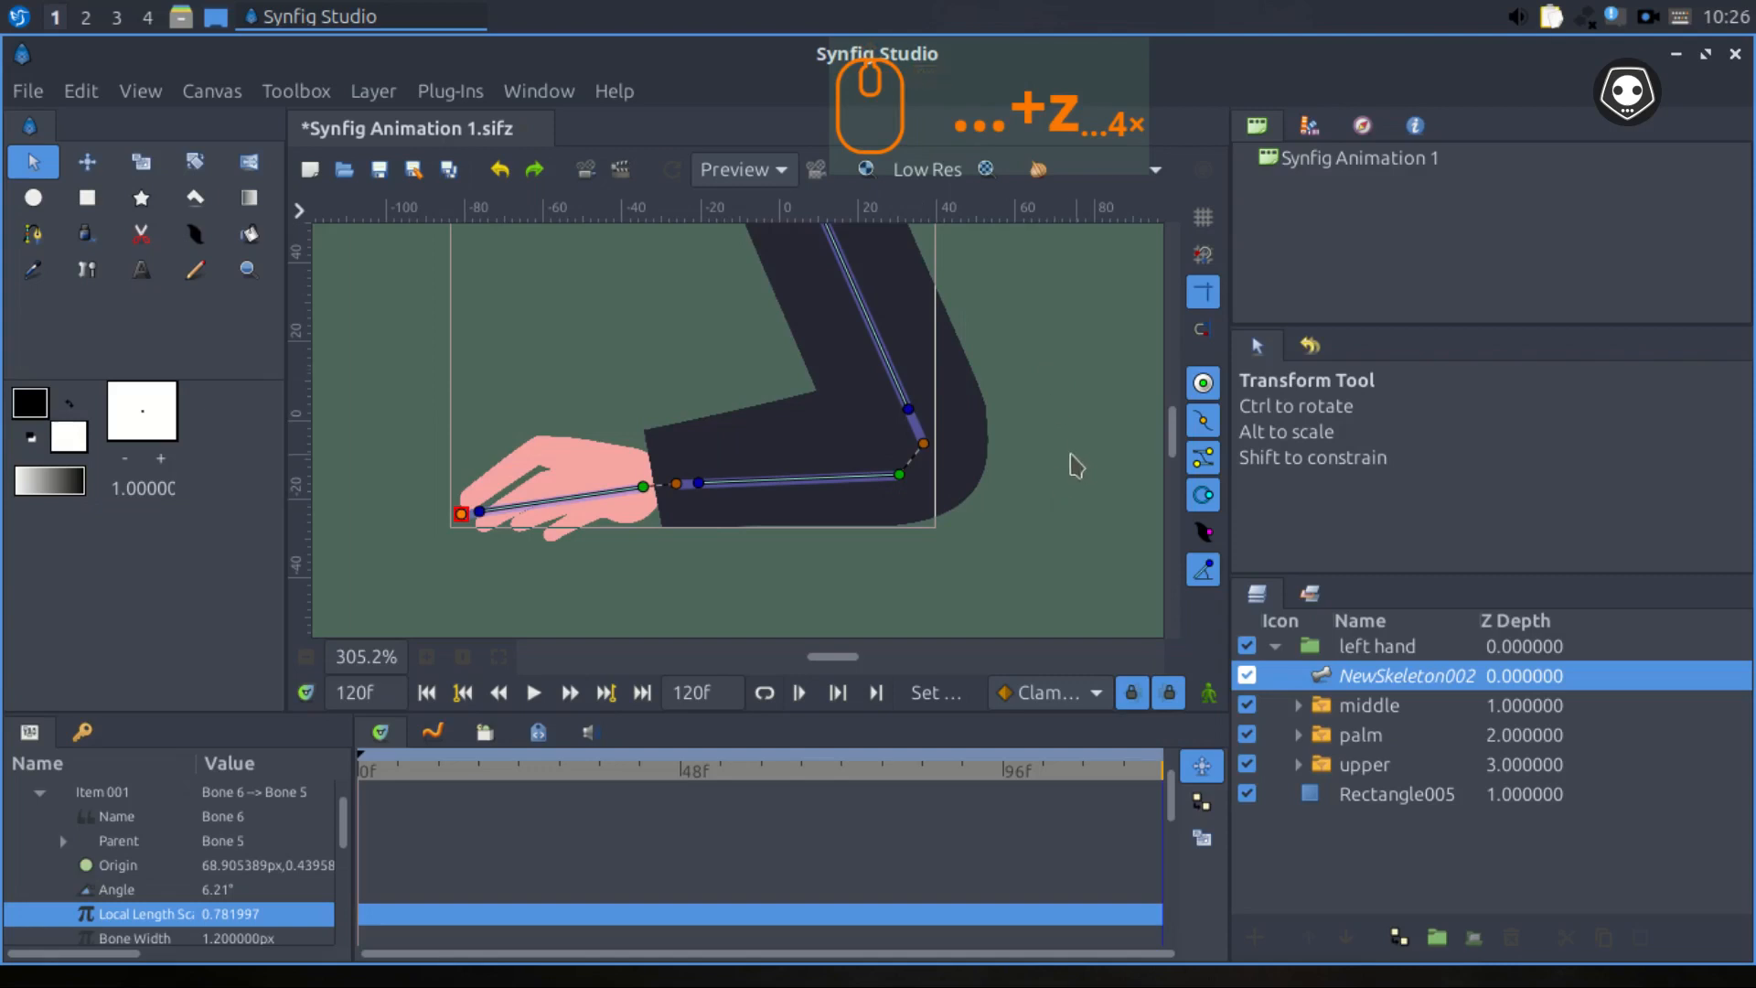
scroll(1006, 384, "up", 3)
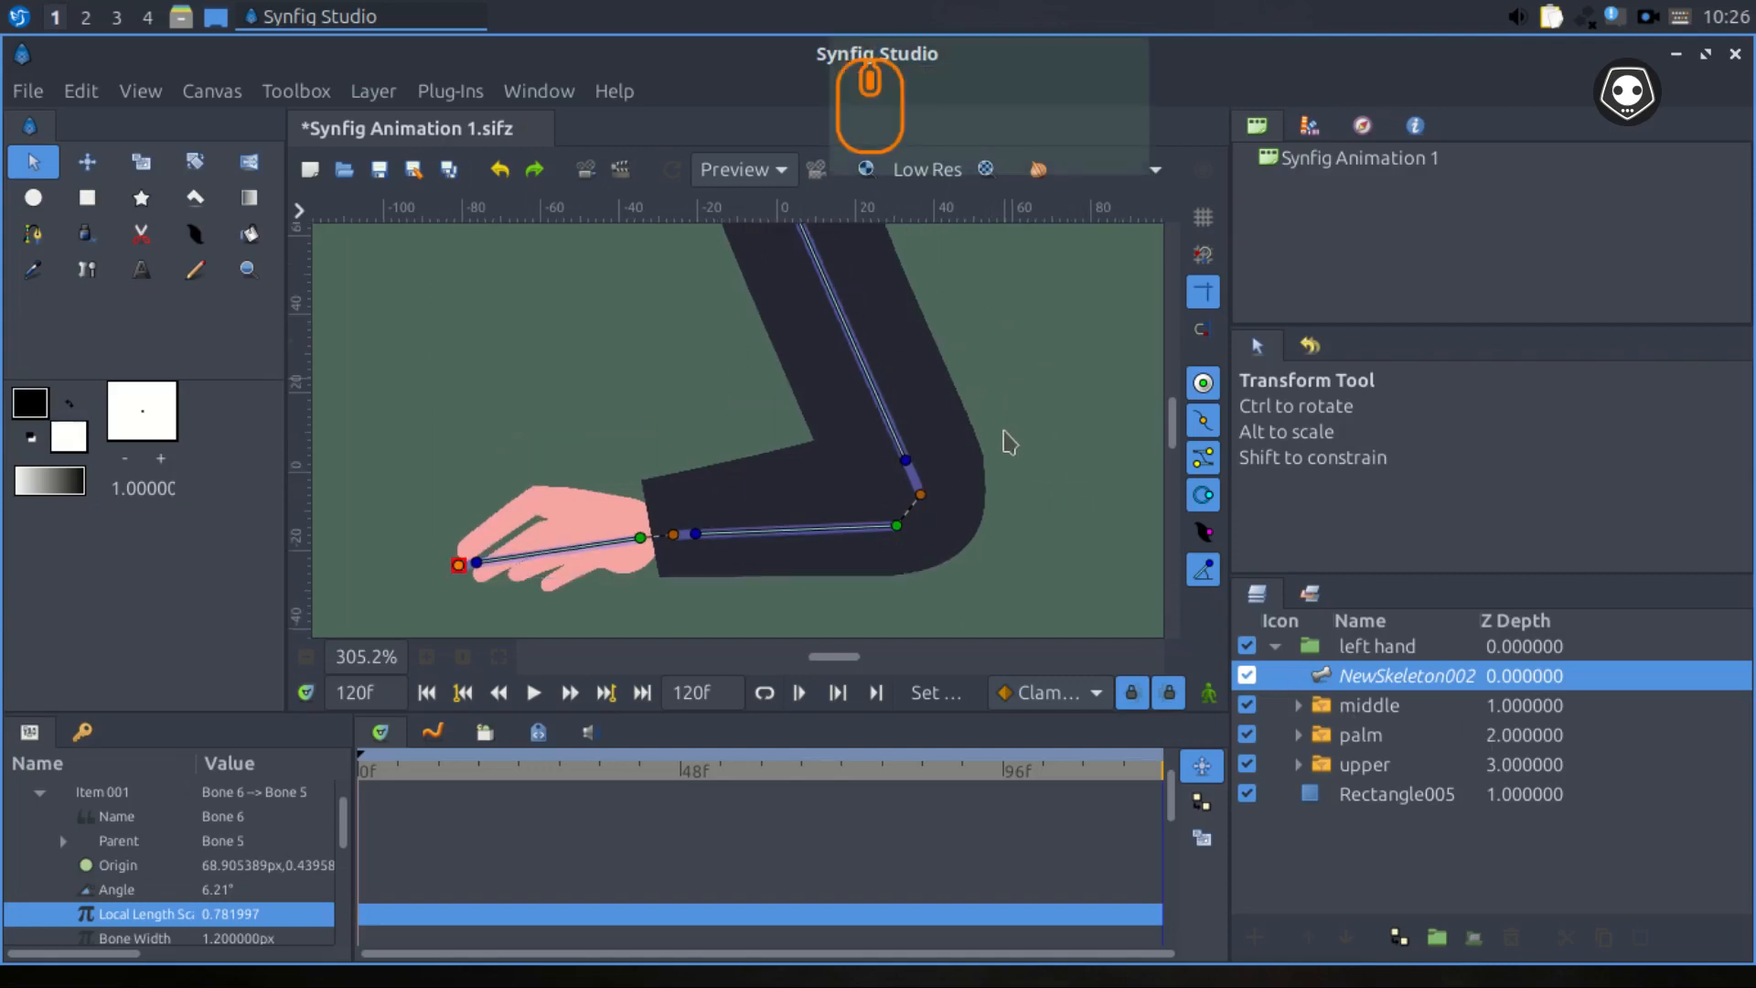
scroll(984, 442, "down", 2)
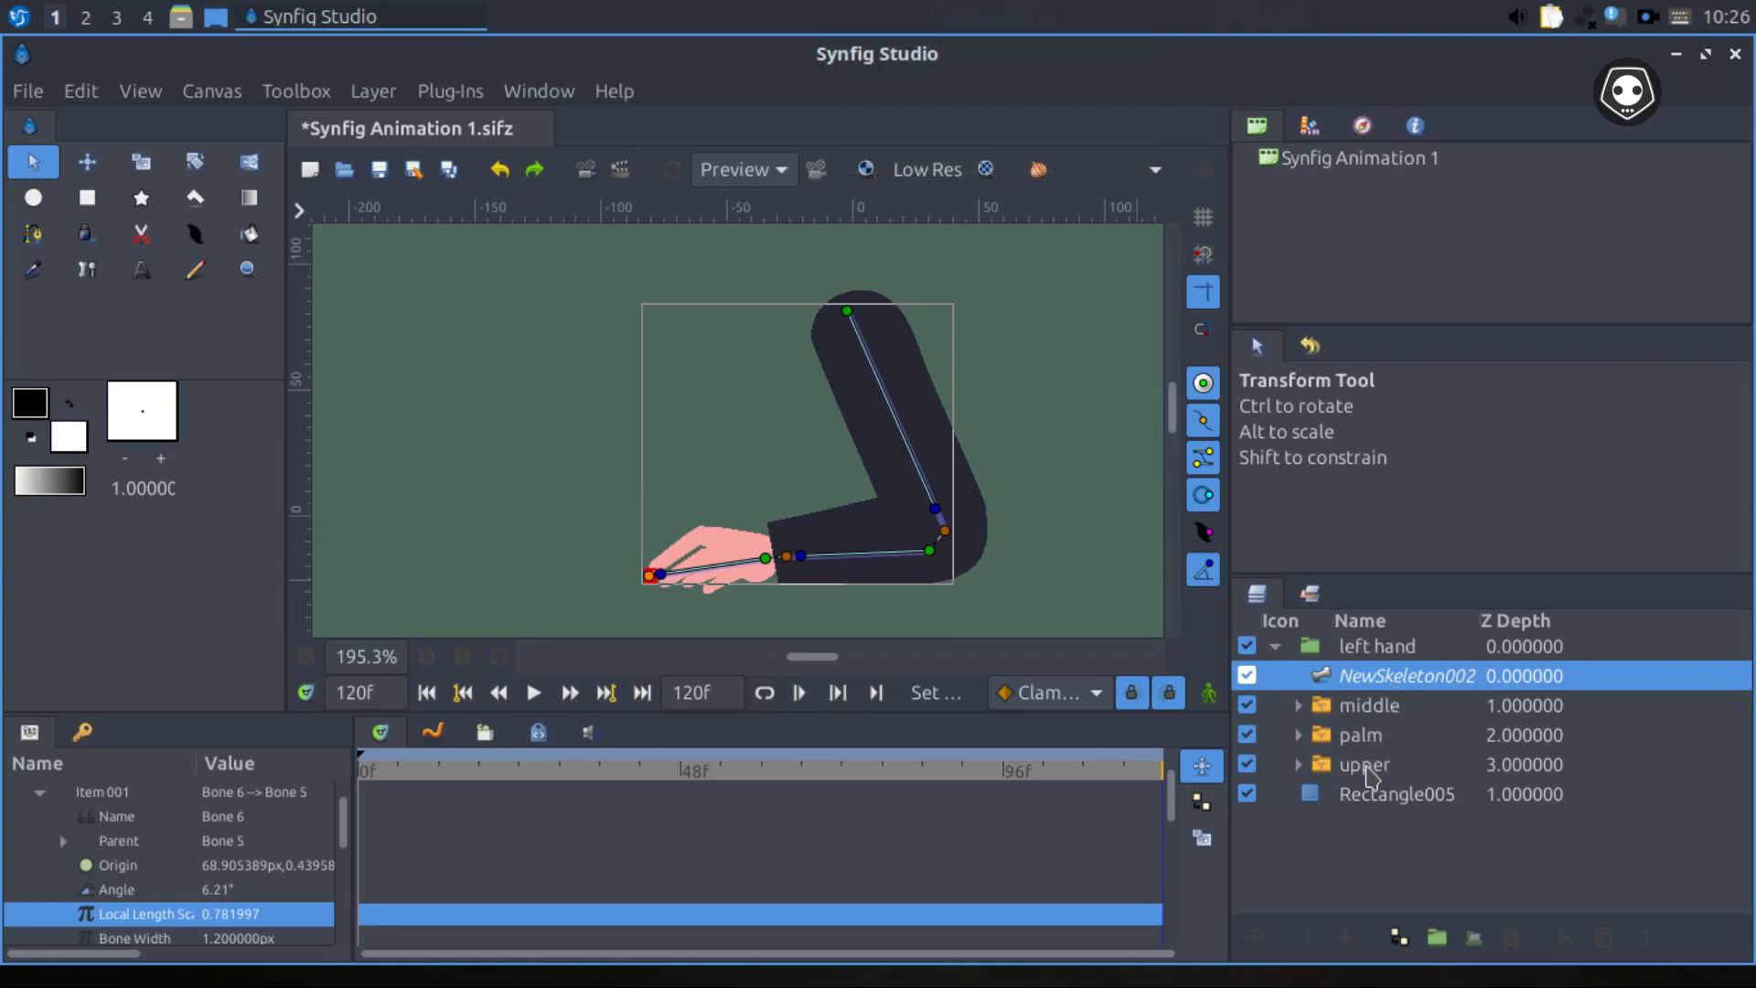
left_click(1371, 777)
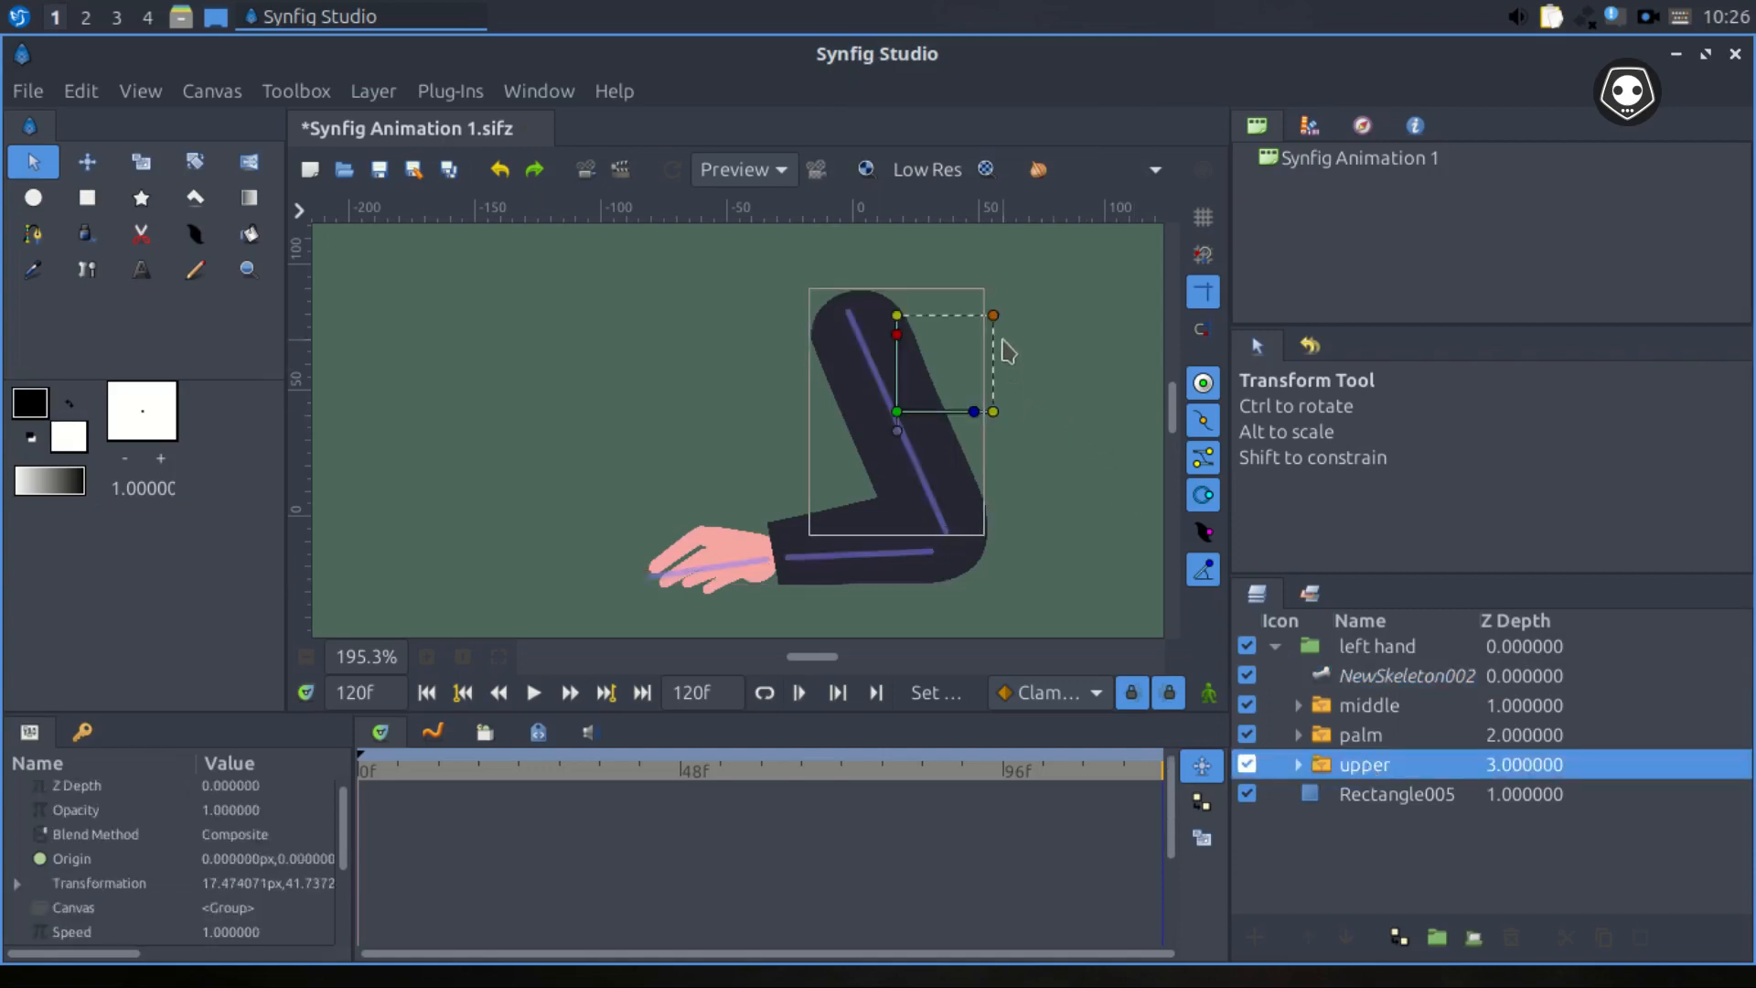
left_click_drag(898, 432, 850, 324)
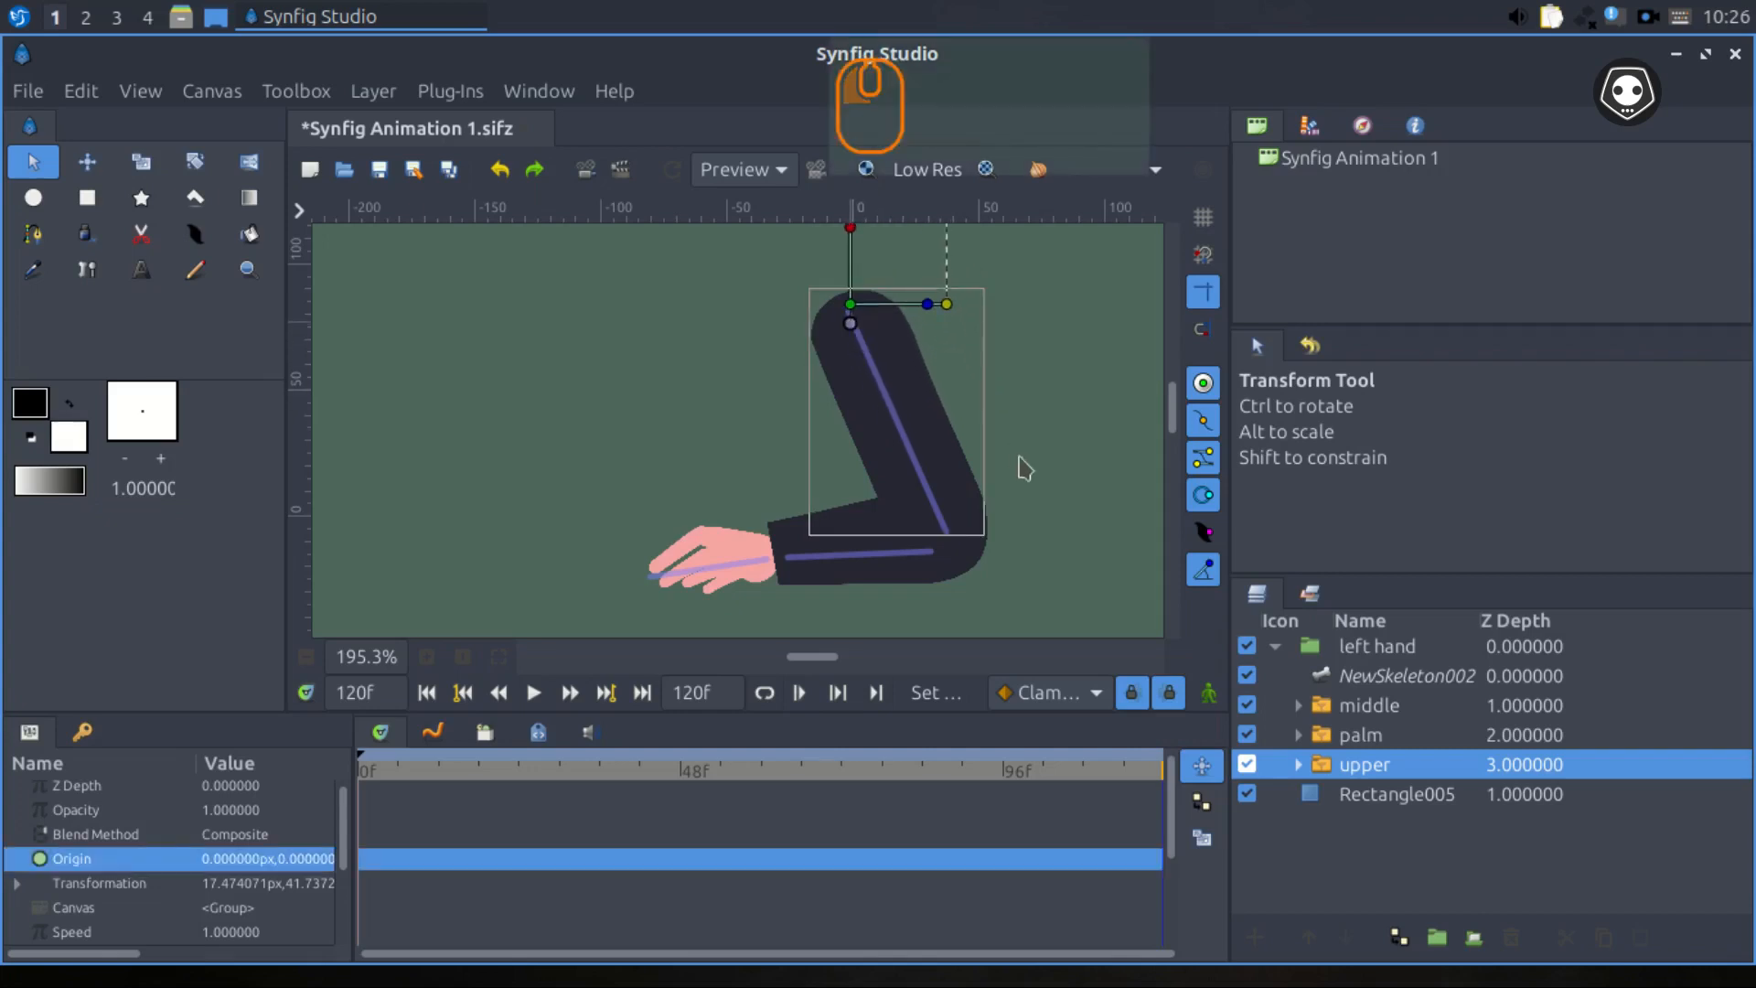
Move the pivot of the middle layer to the elbow joint and save the animation file.
left_click(1363, 735)
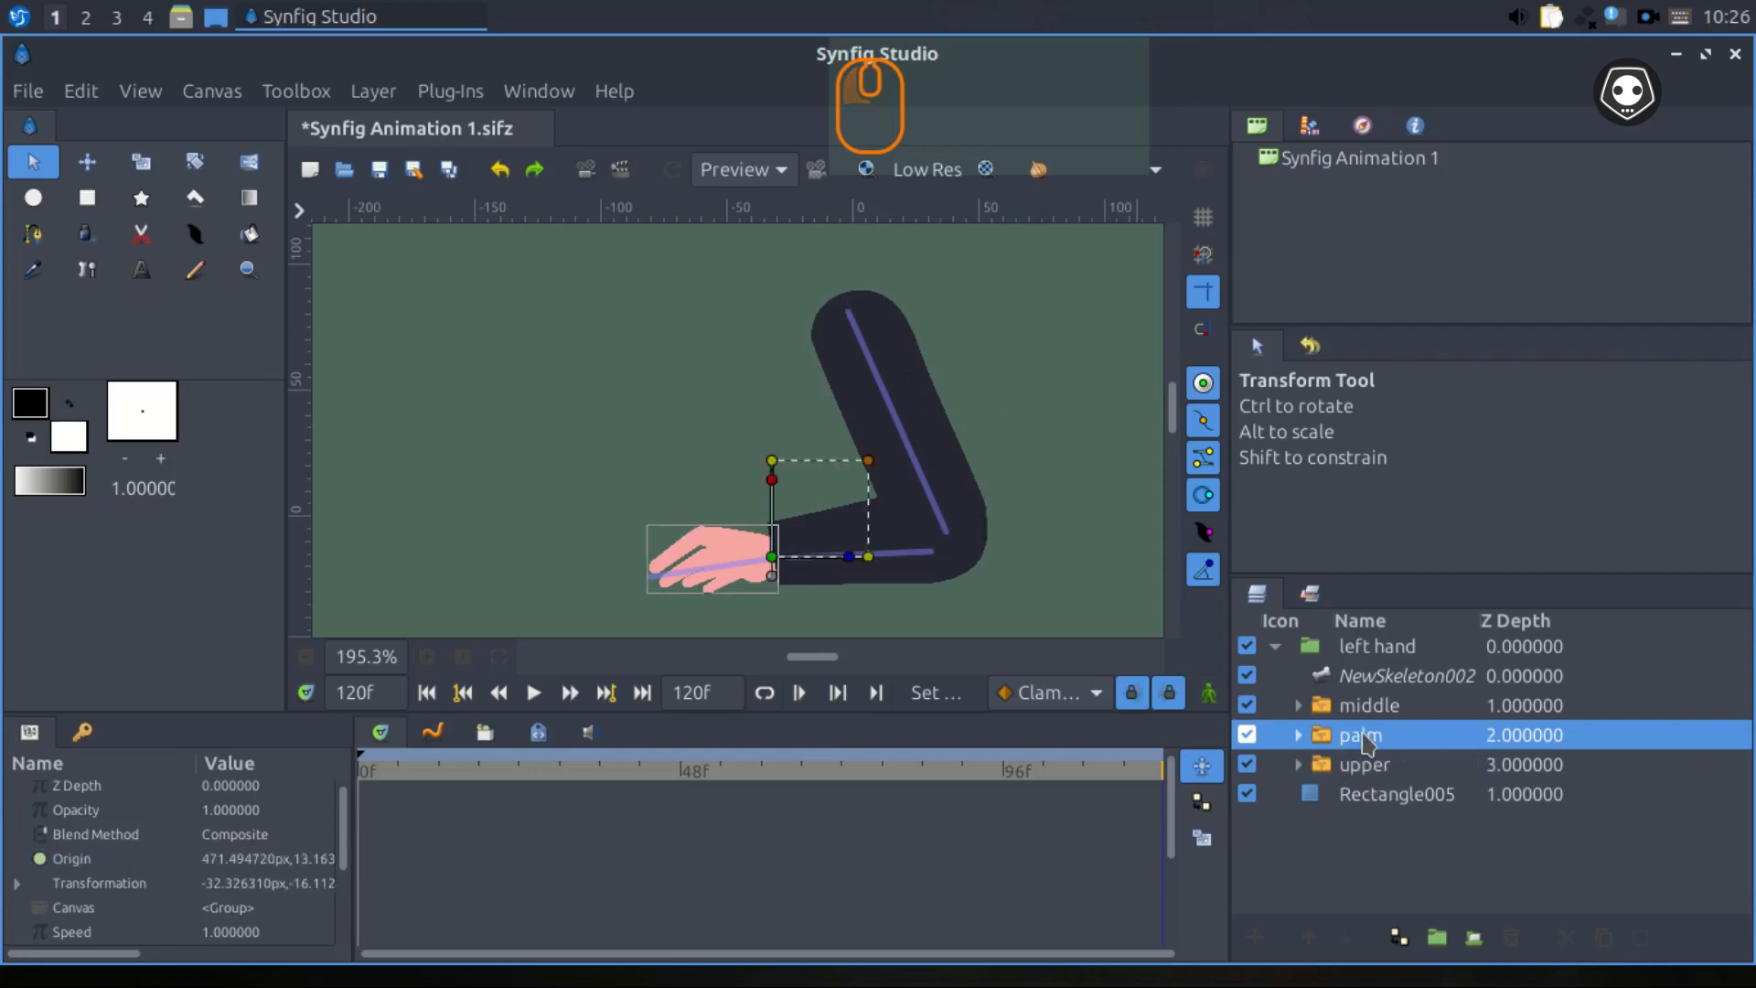
left_click(1358, 709)
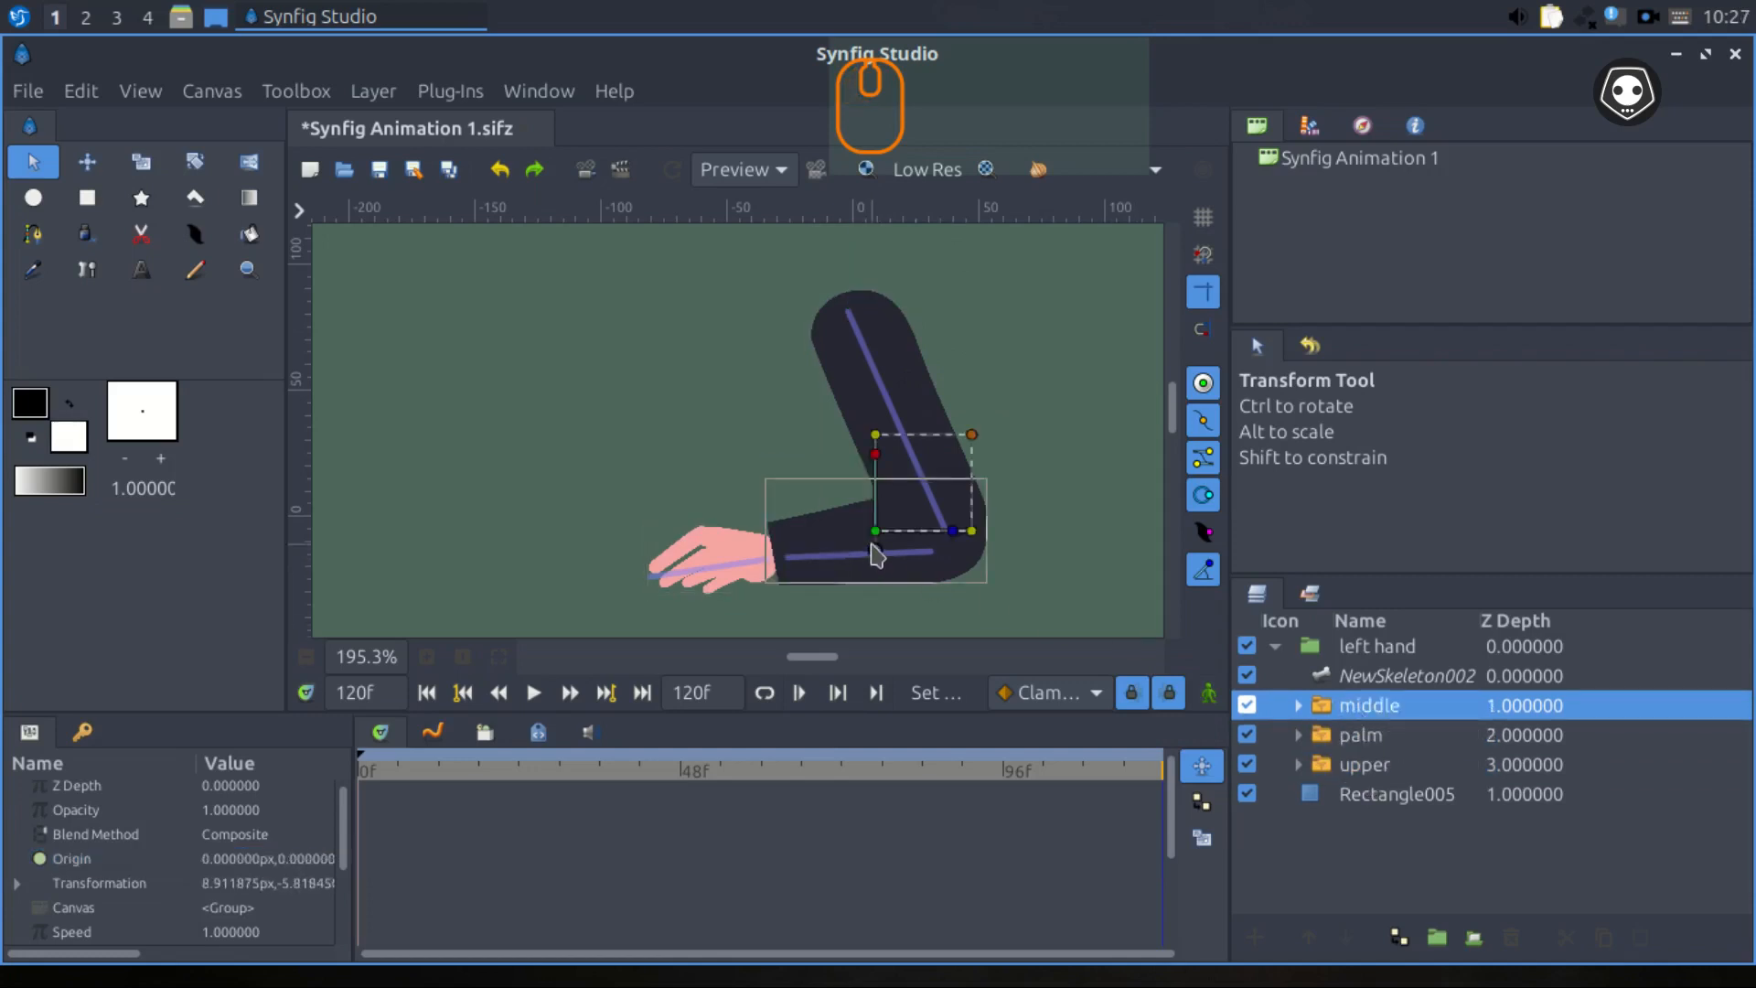
left_click_drag(878, 552, 931, 515)
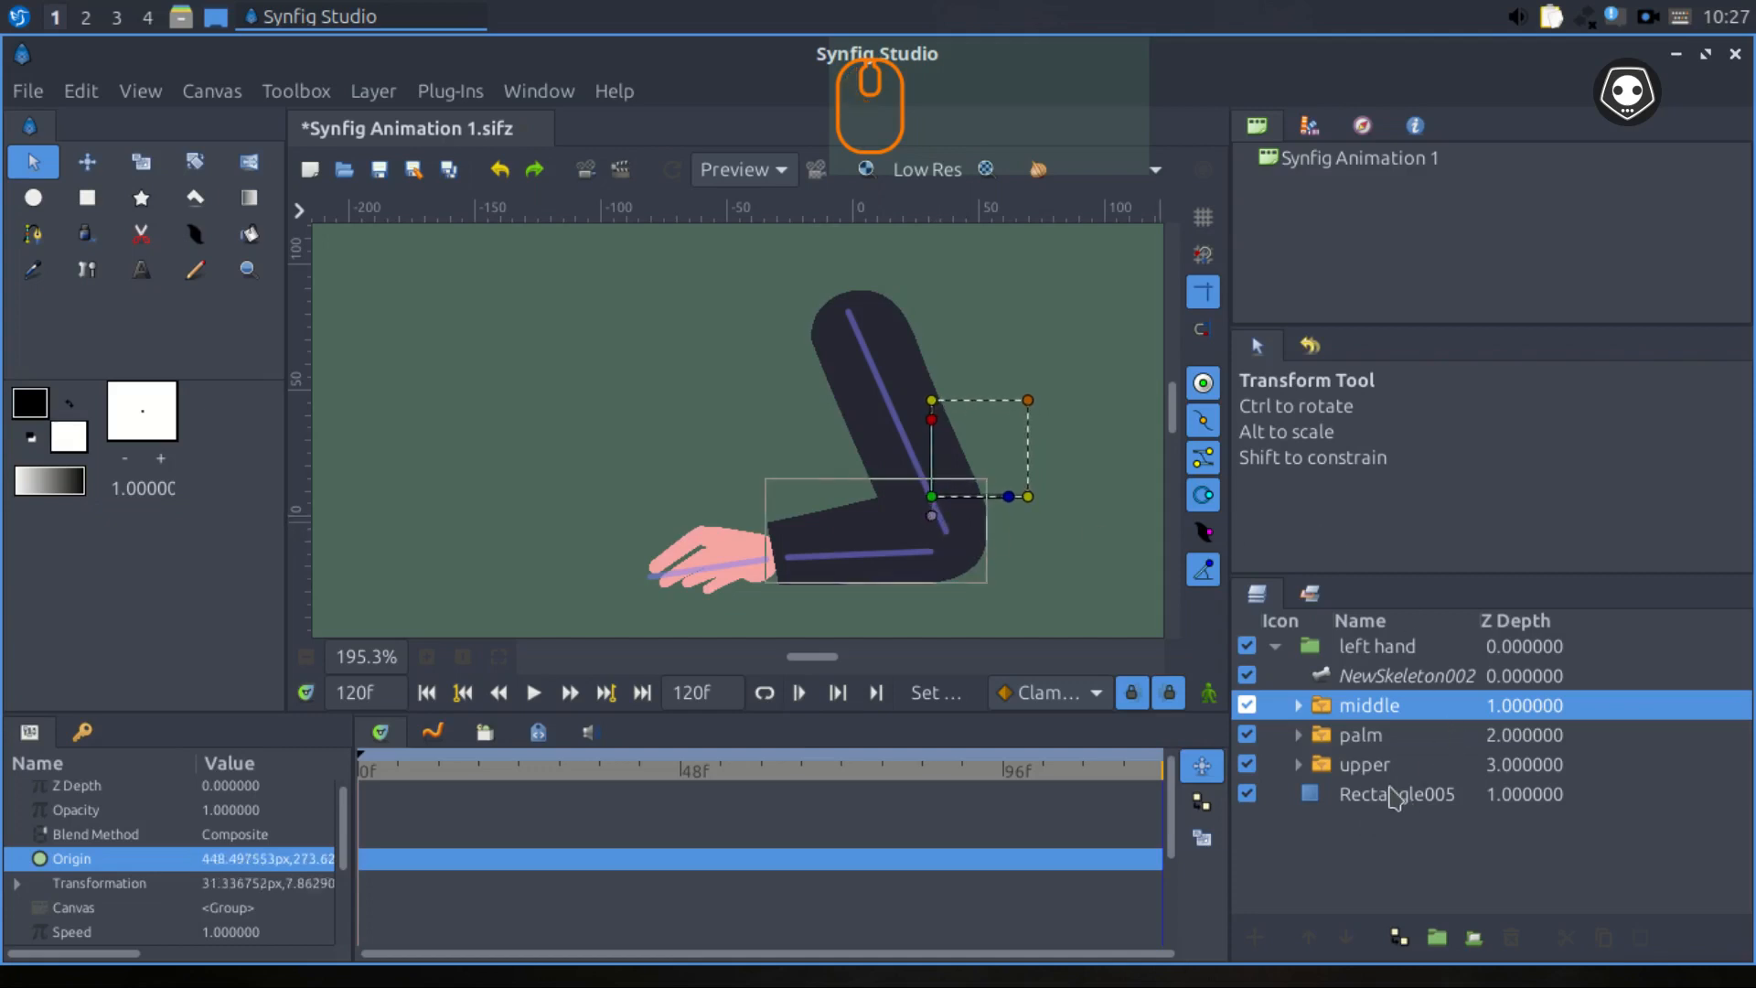
left_click(1361, 768)
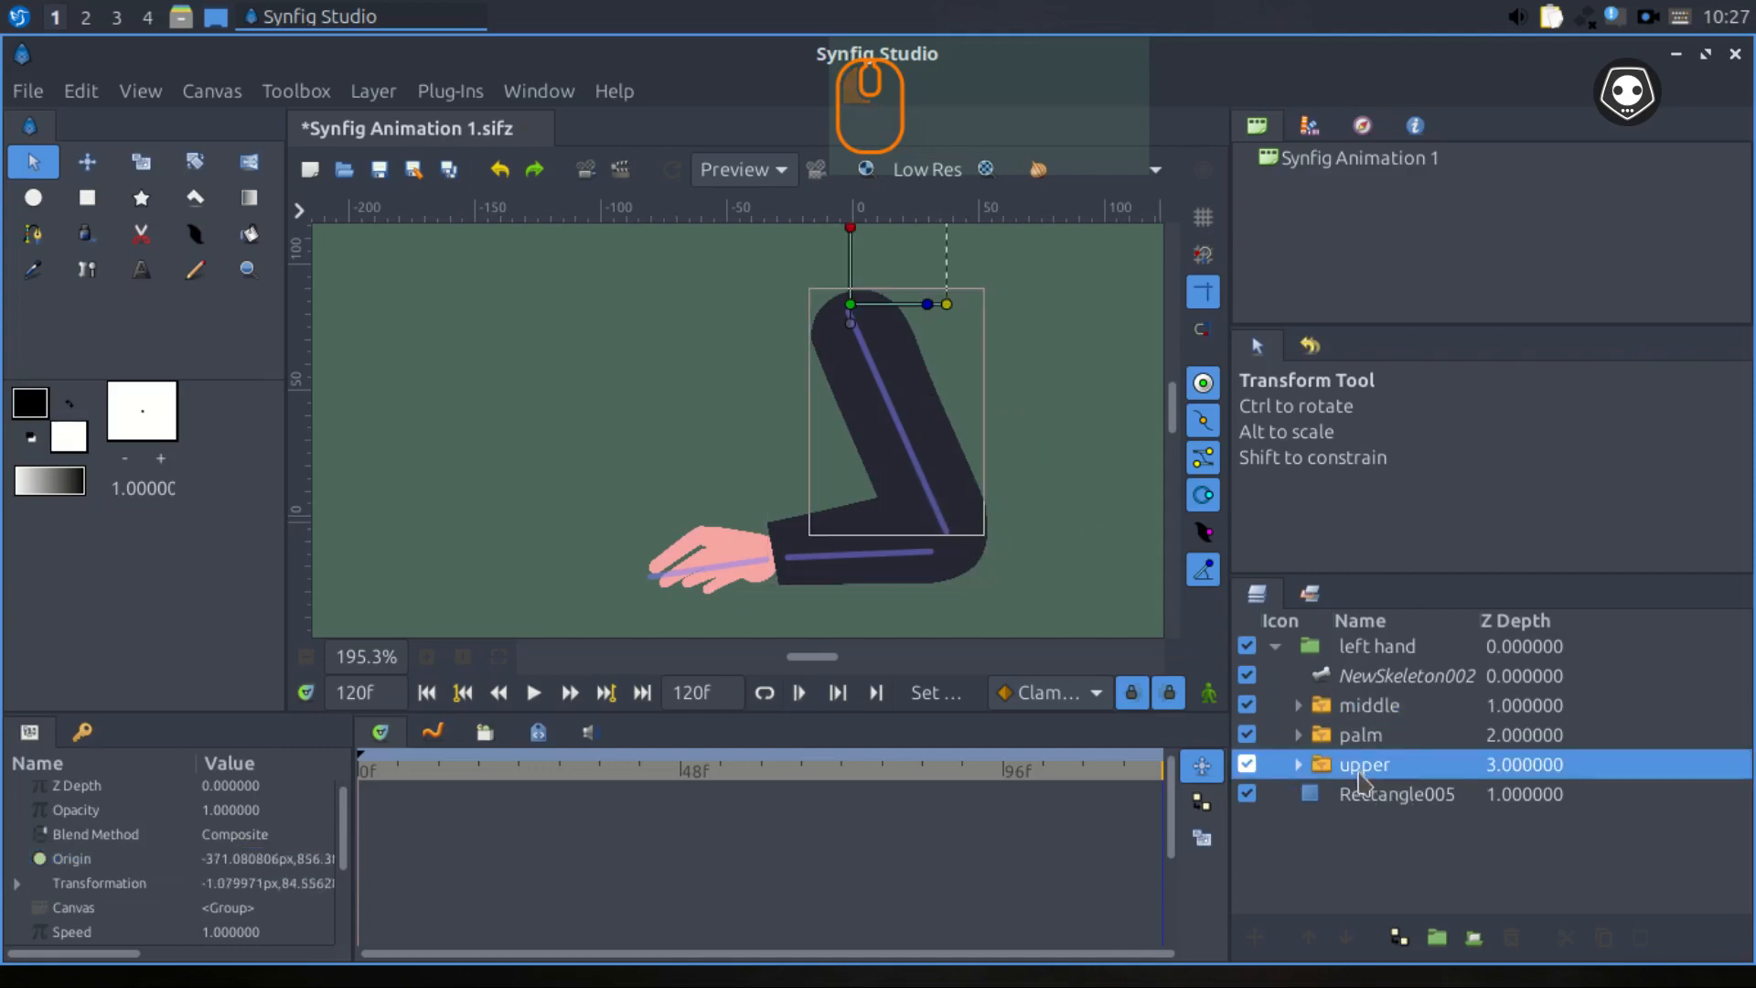
key("ctrl+s")
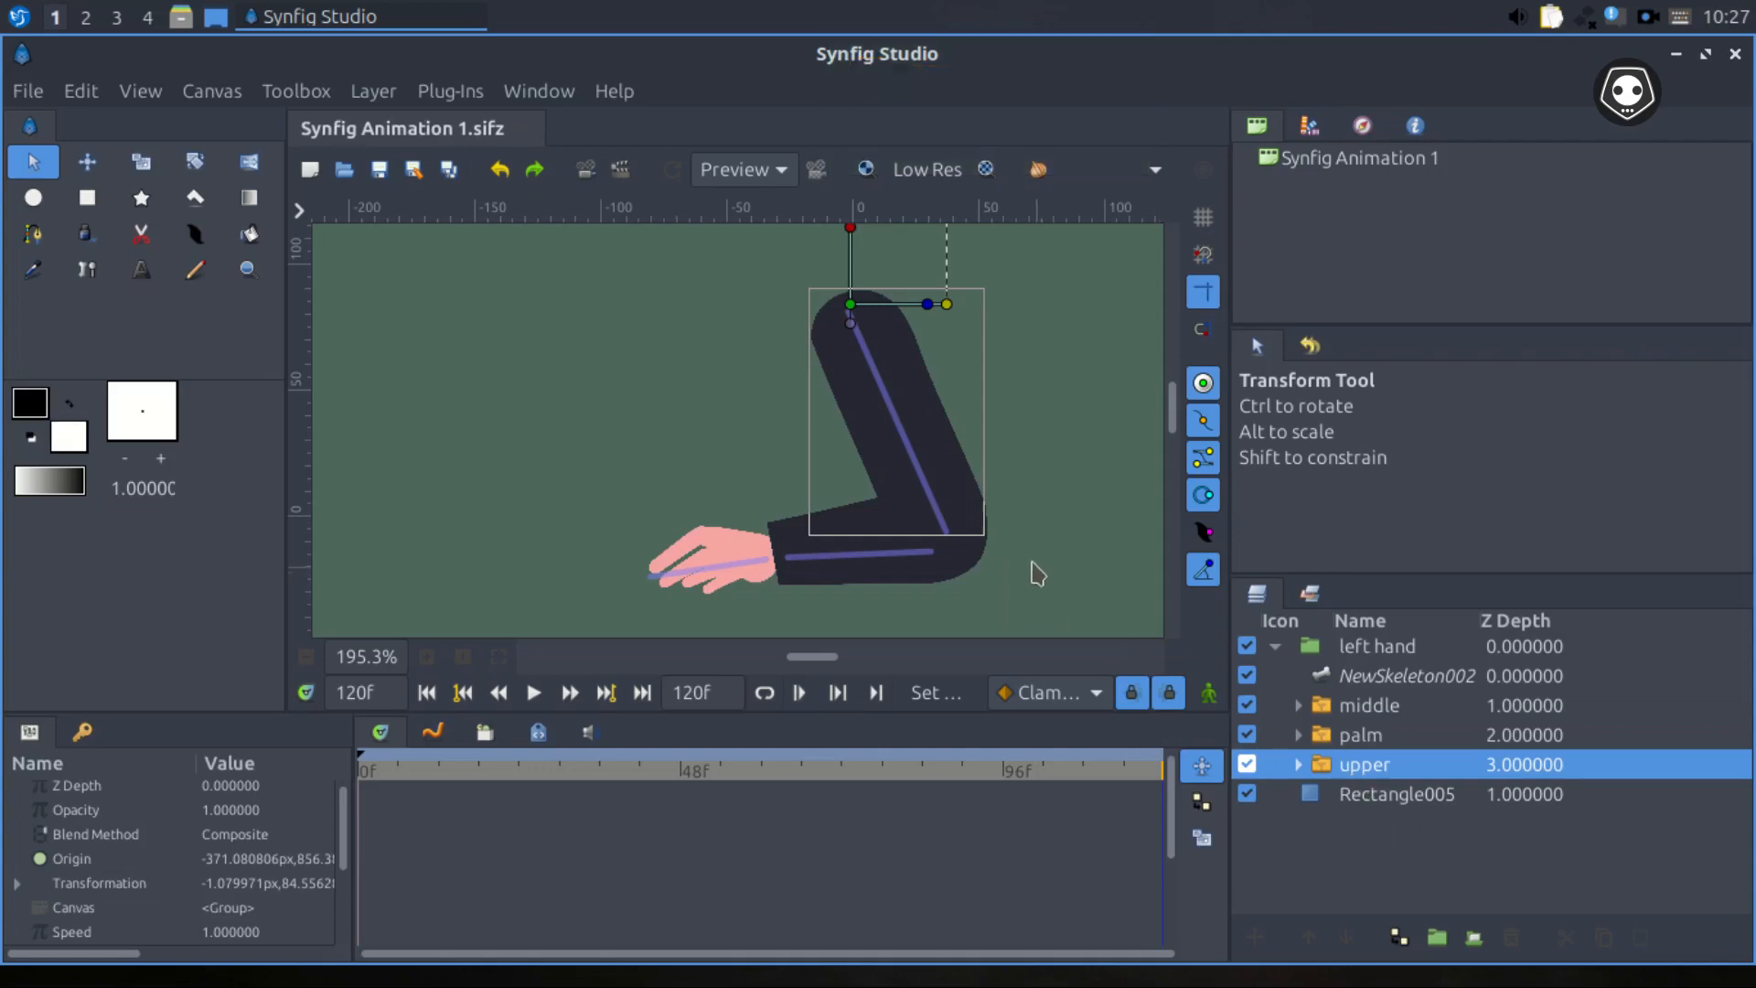
Select the upper layer together with the skeleton and link the layer's position handle to the upper arm bone.
left_click(1369, 688, "ctrl")
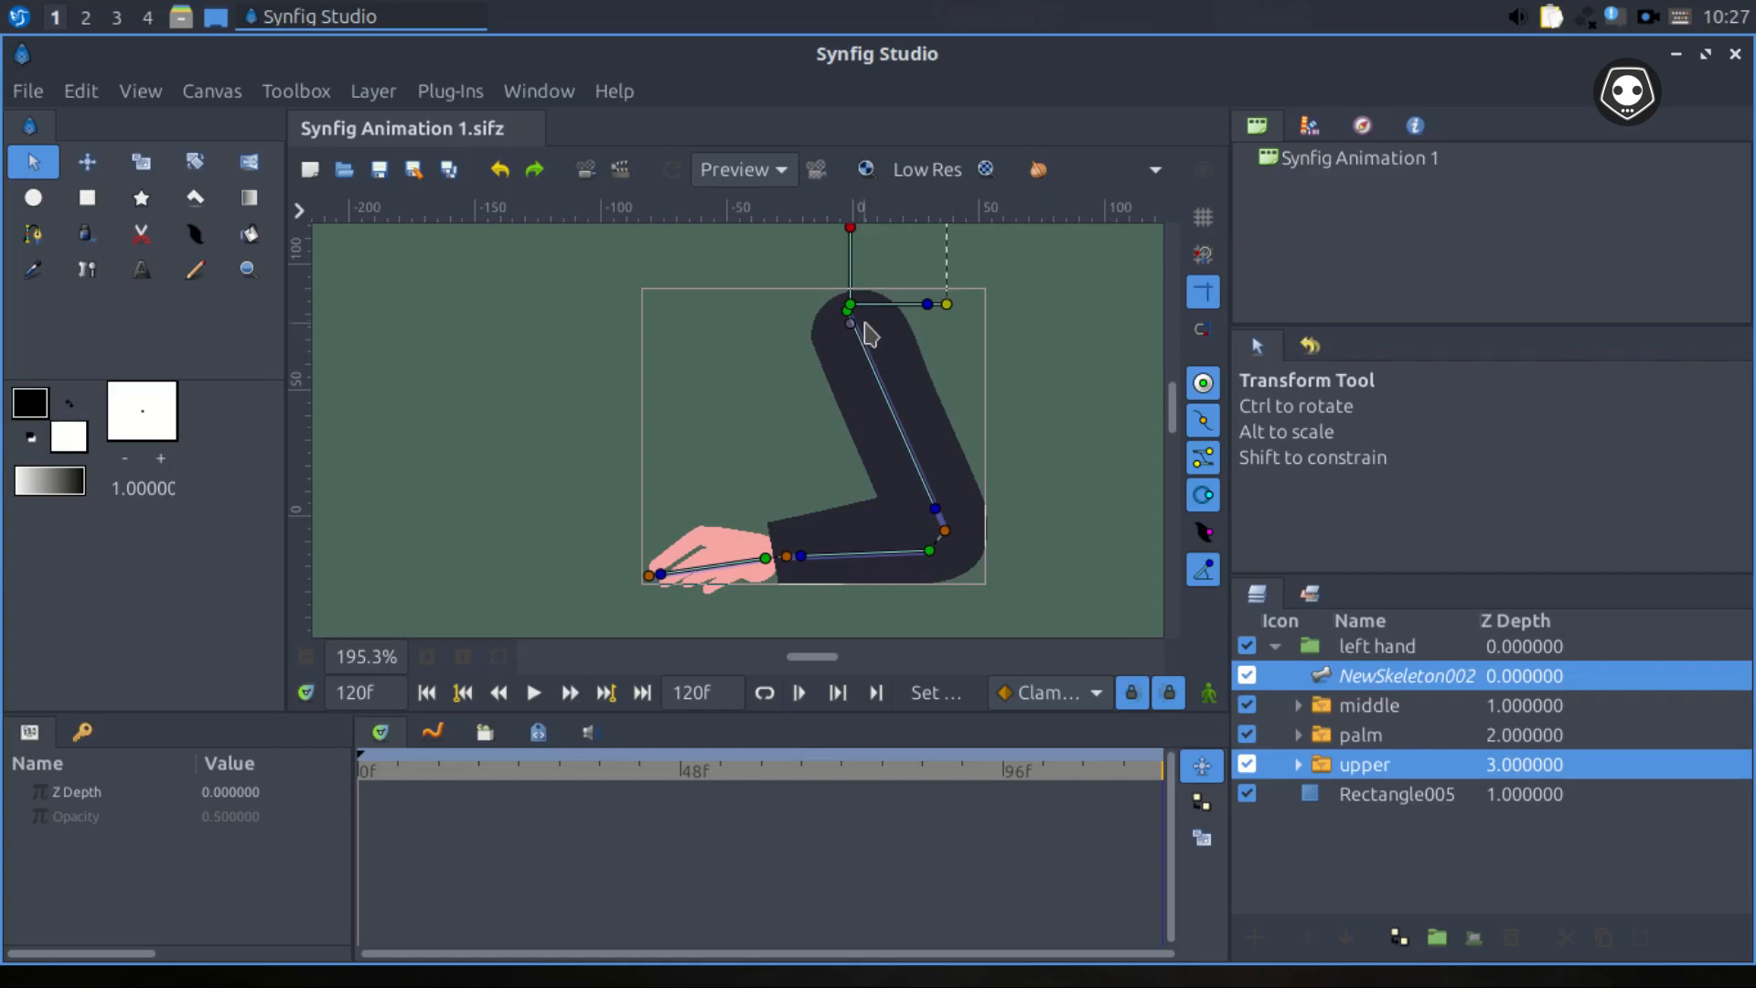
scroll(864, 320, "up", 1, "ctrl")
scroll(864, 320, "up", 4, "ctrl")
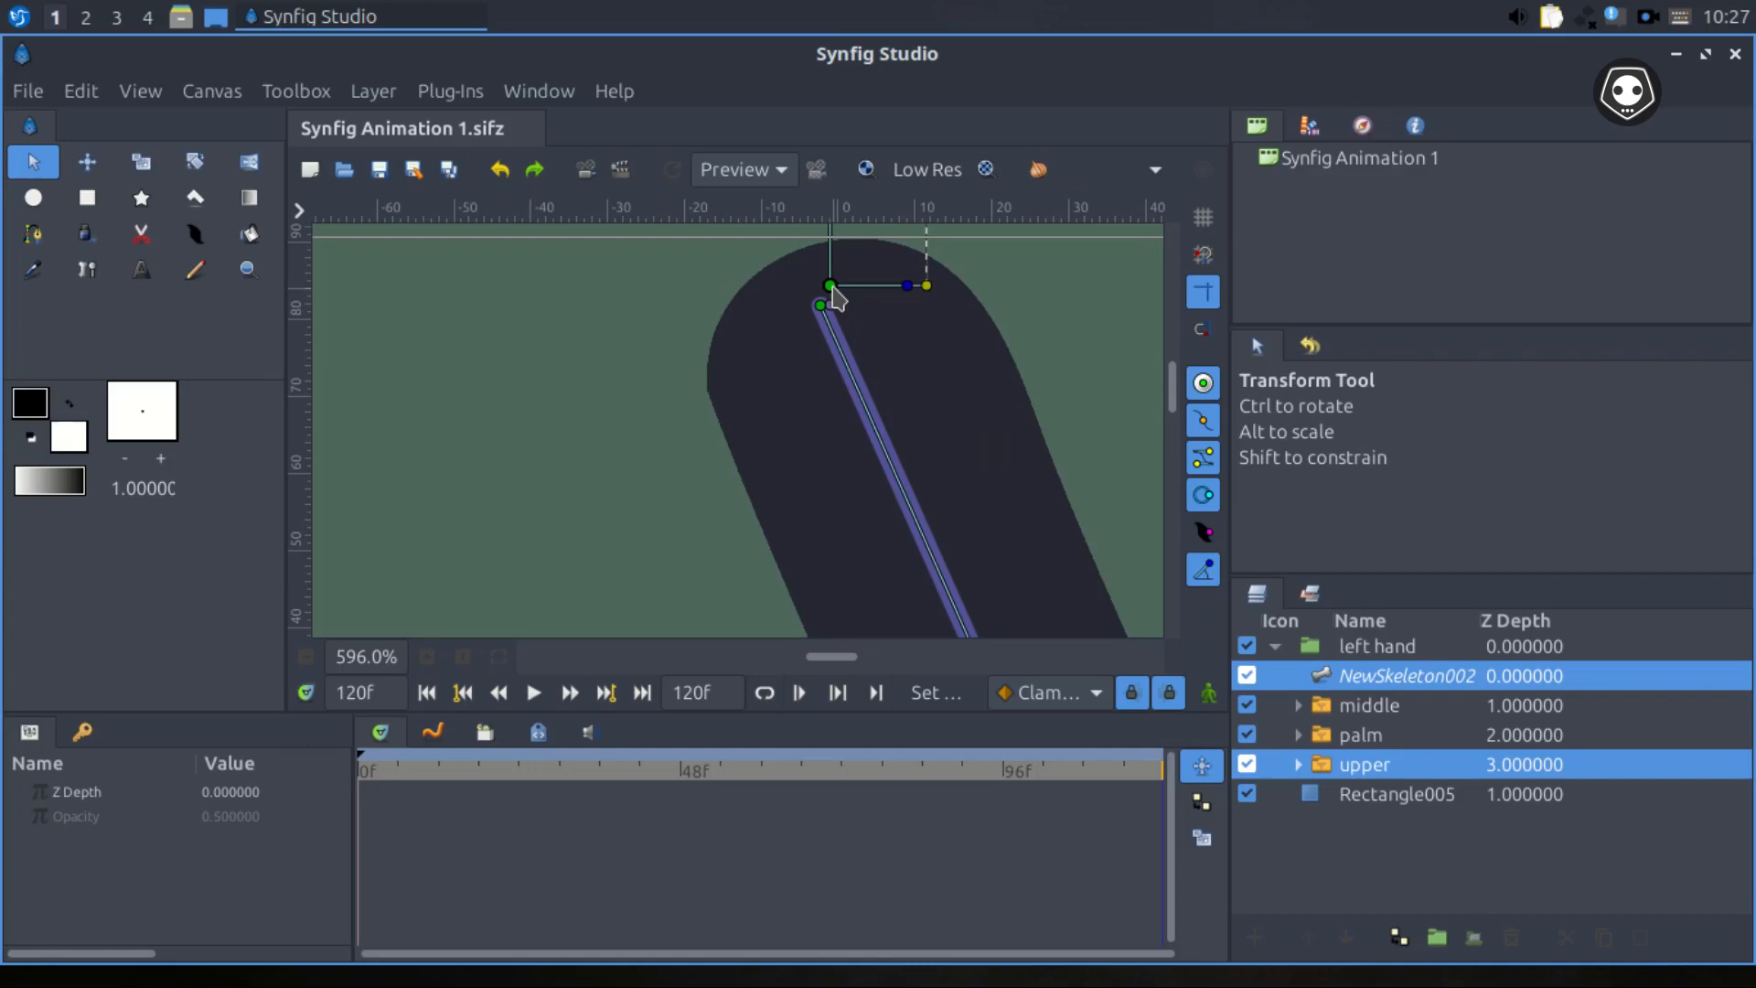
left_click(833, 289)
left_click_drag(833, 288, 829, 329)
right_click(822, 308)
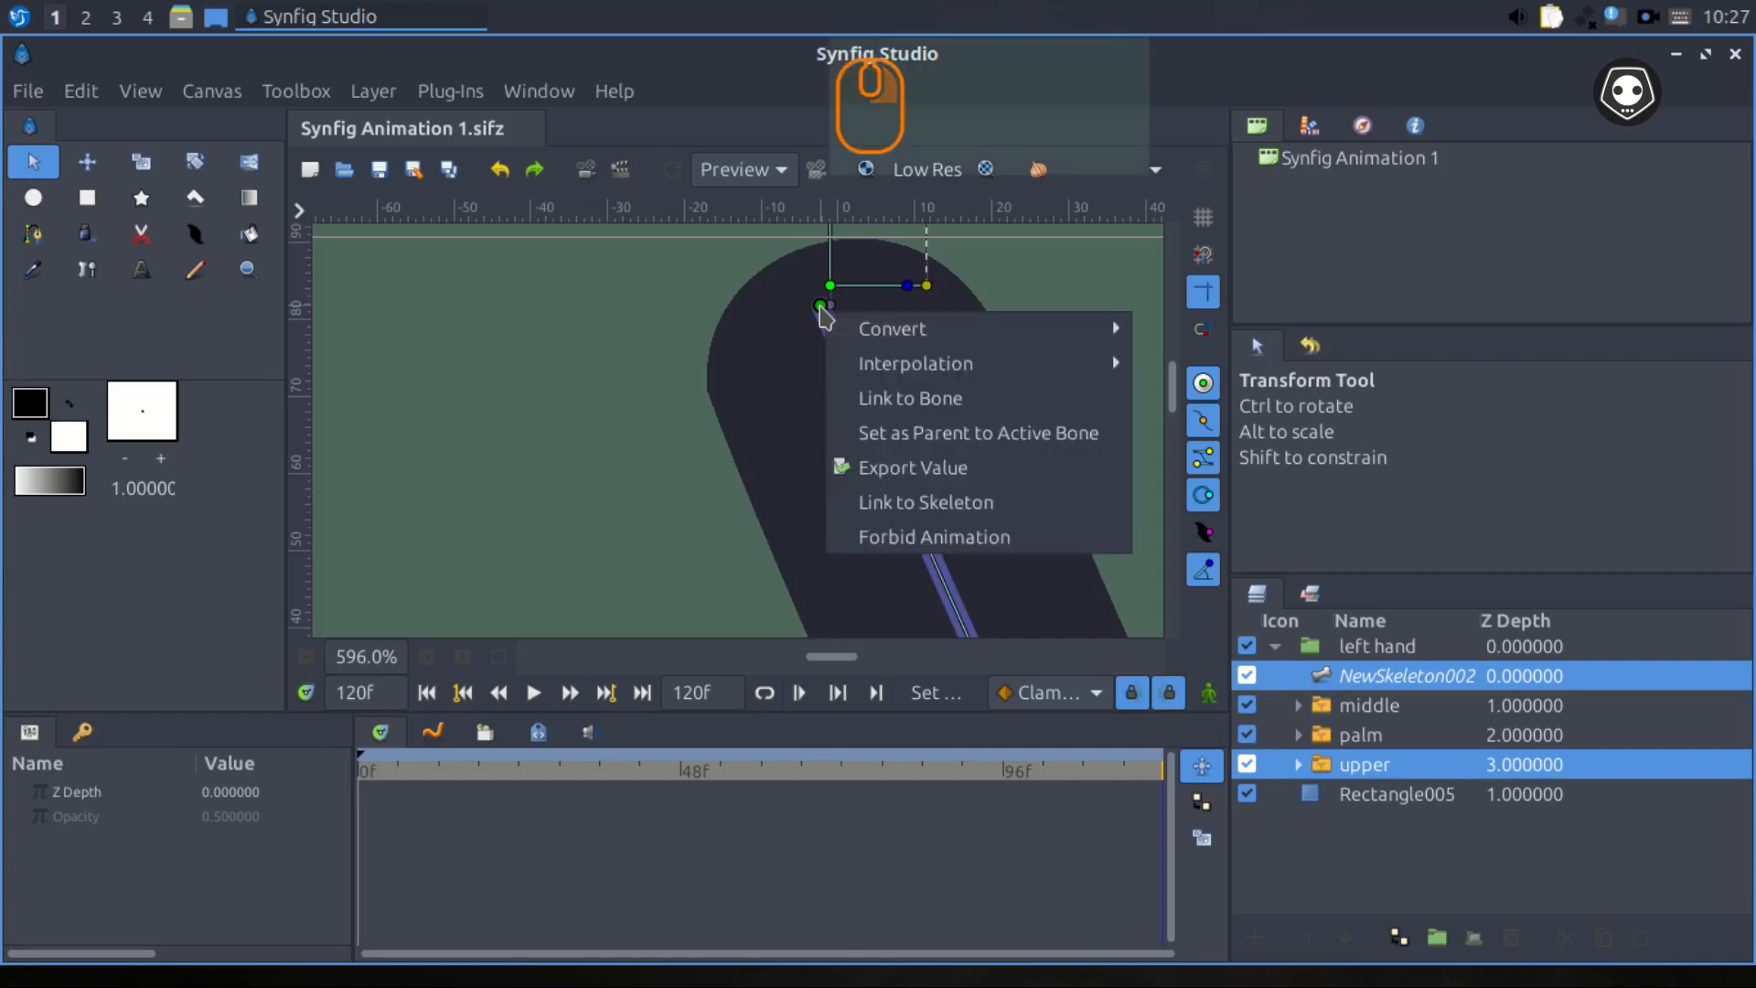
left_click(885, 400)
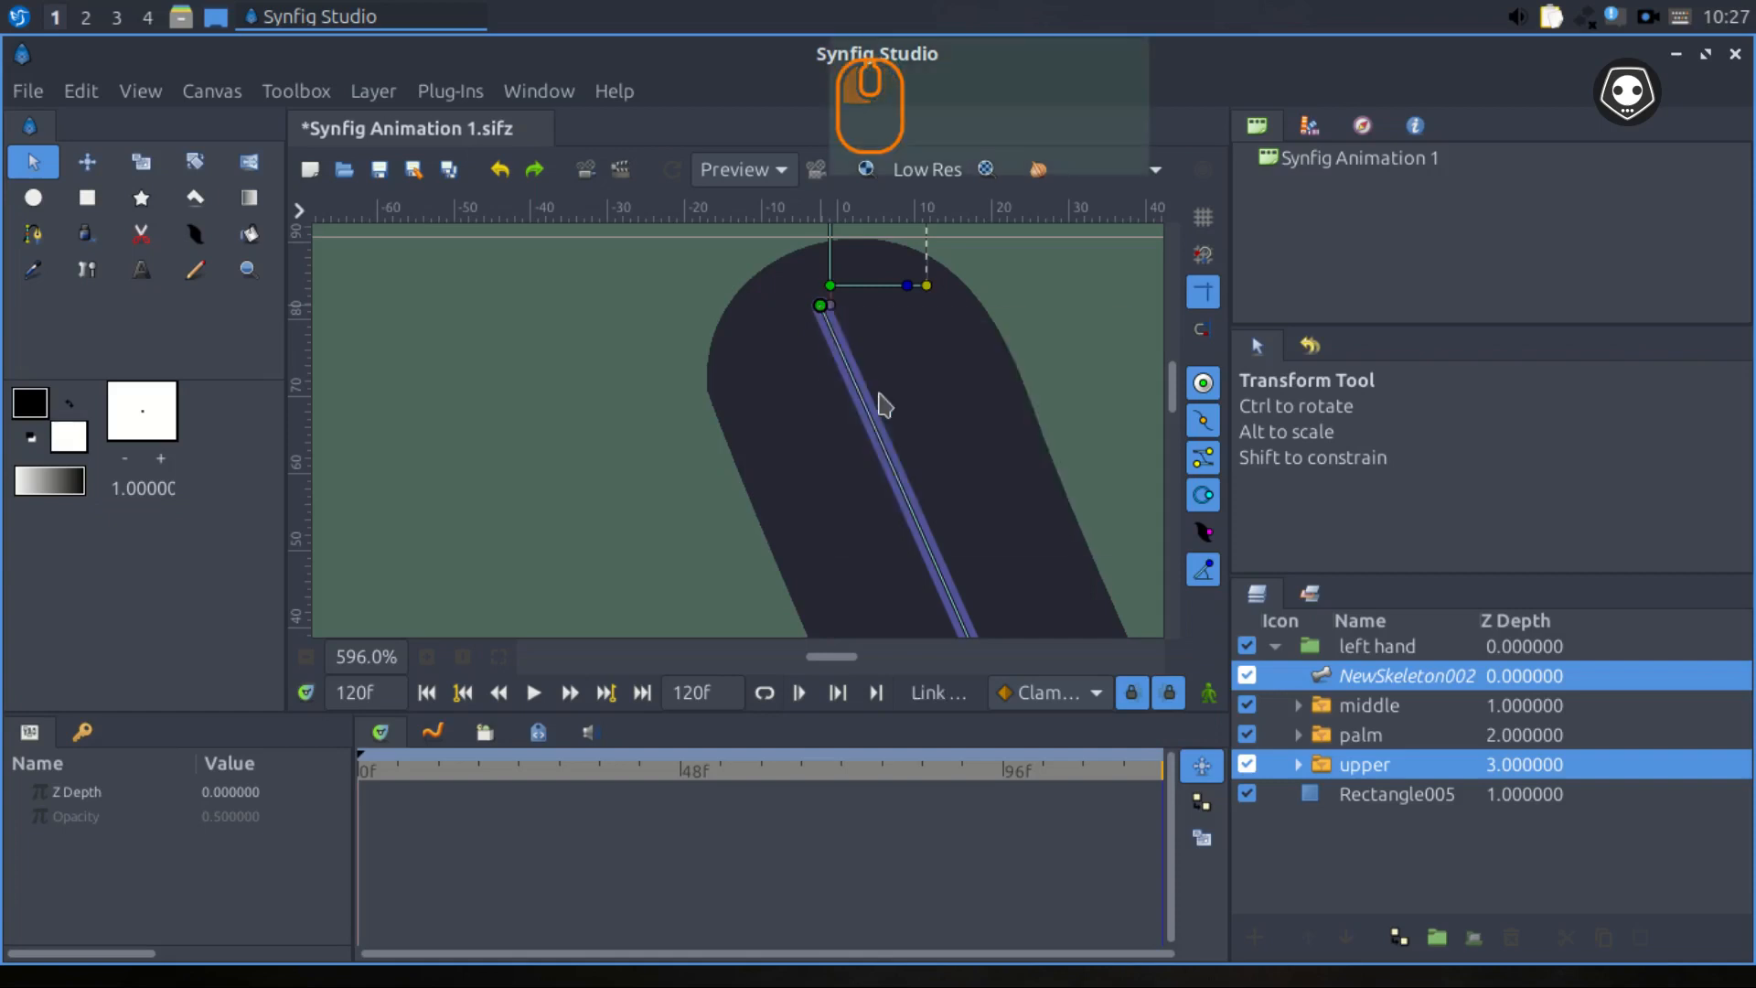
Select the middle layer together with the skeleton and link the layer's position handle to the forearm bone.
scroll(880, 400, "down", 6)
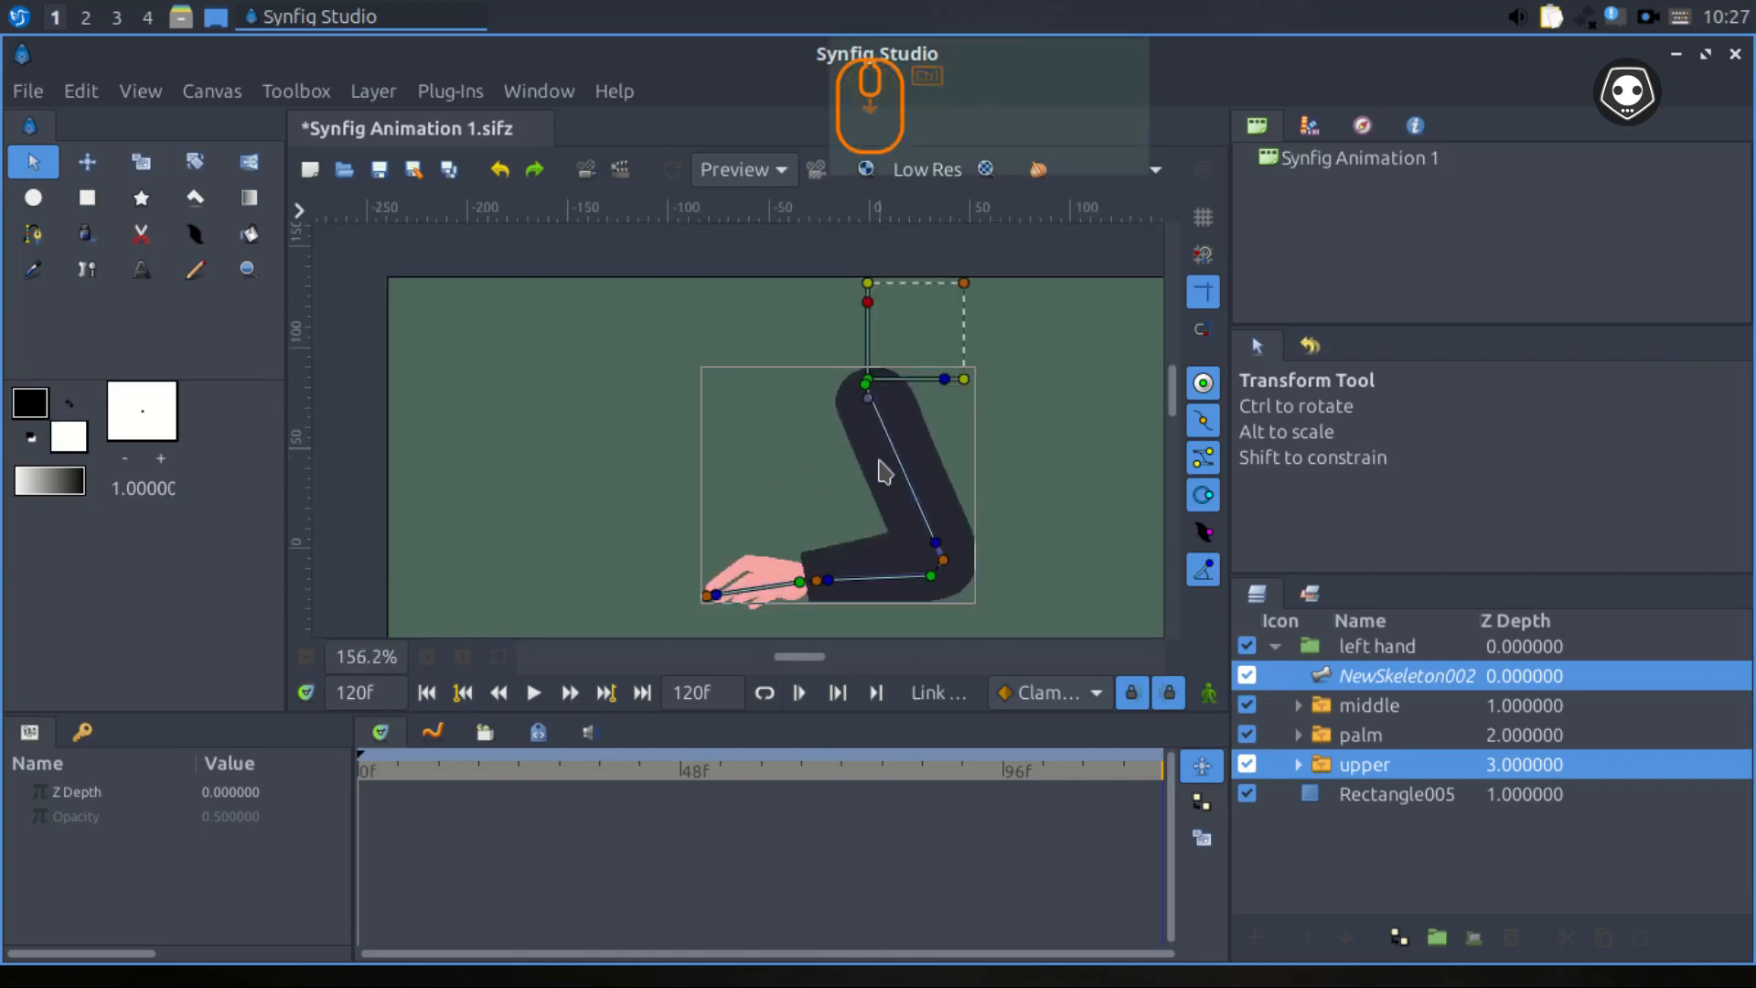
scroll(860, 384, "down", 3)
scroll(921, 462, "up", 1)
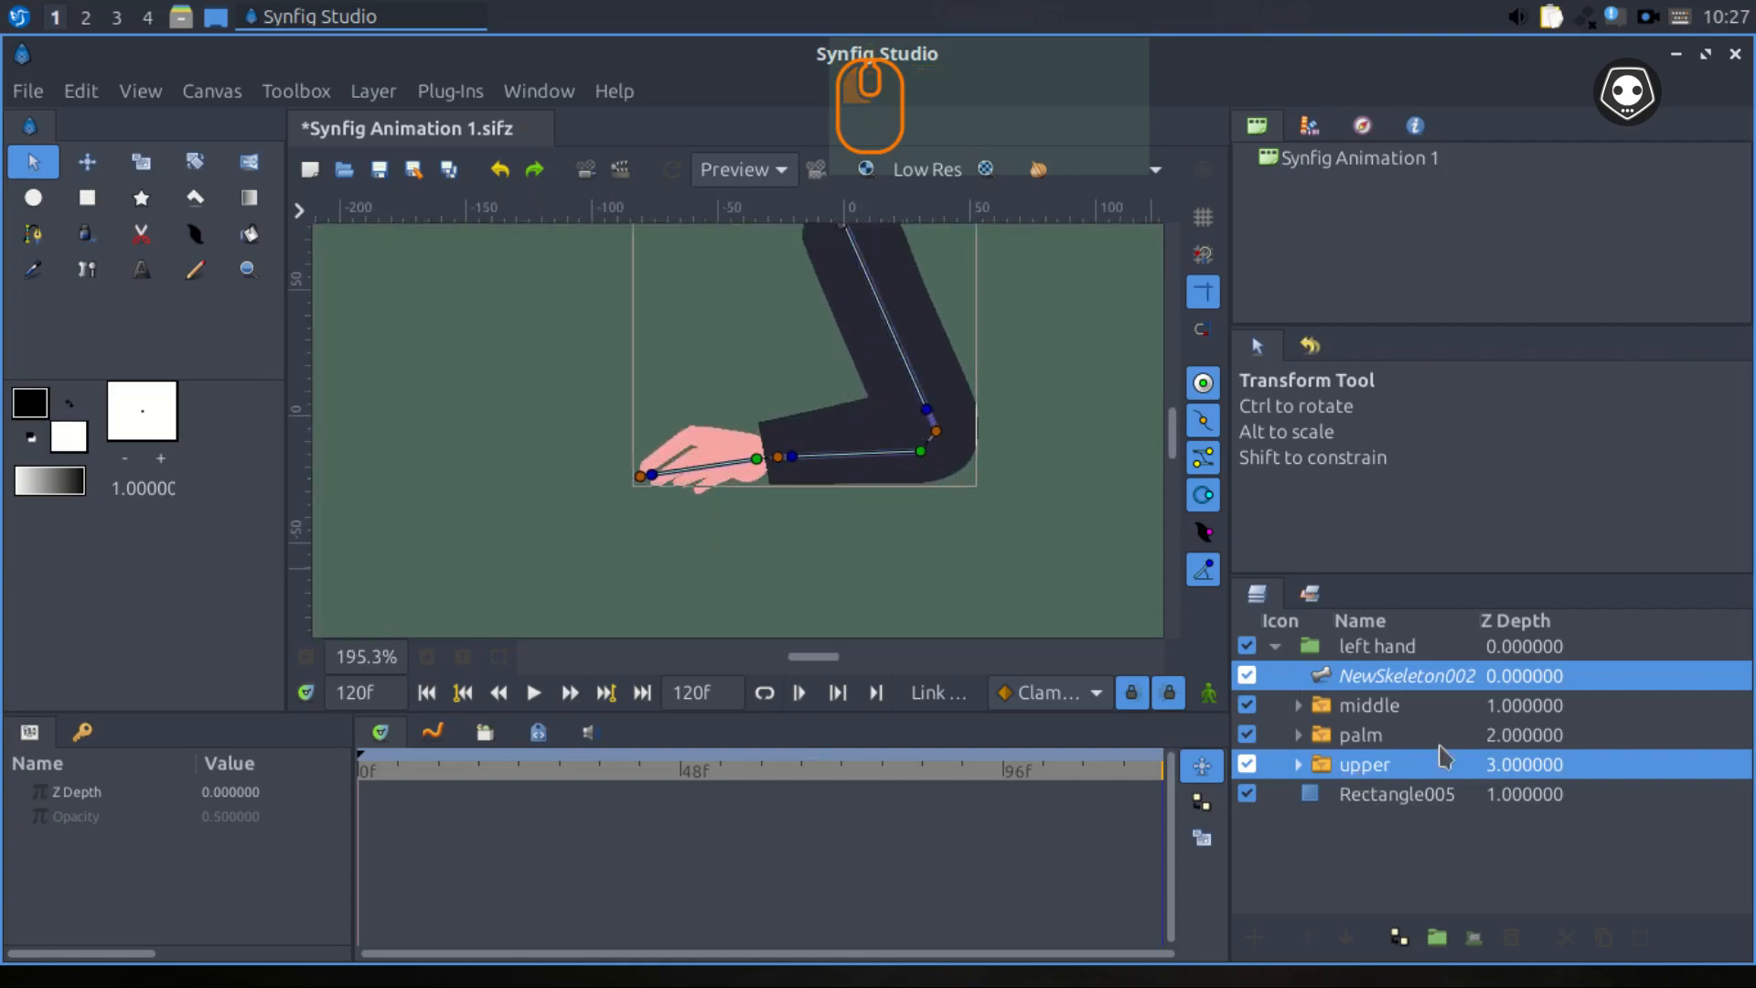
left_click(1366, 742)
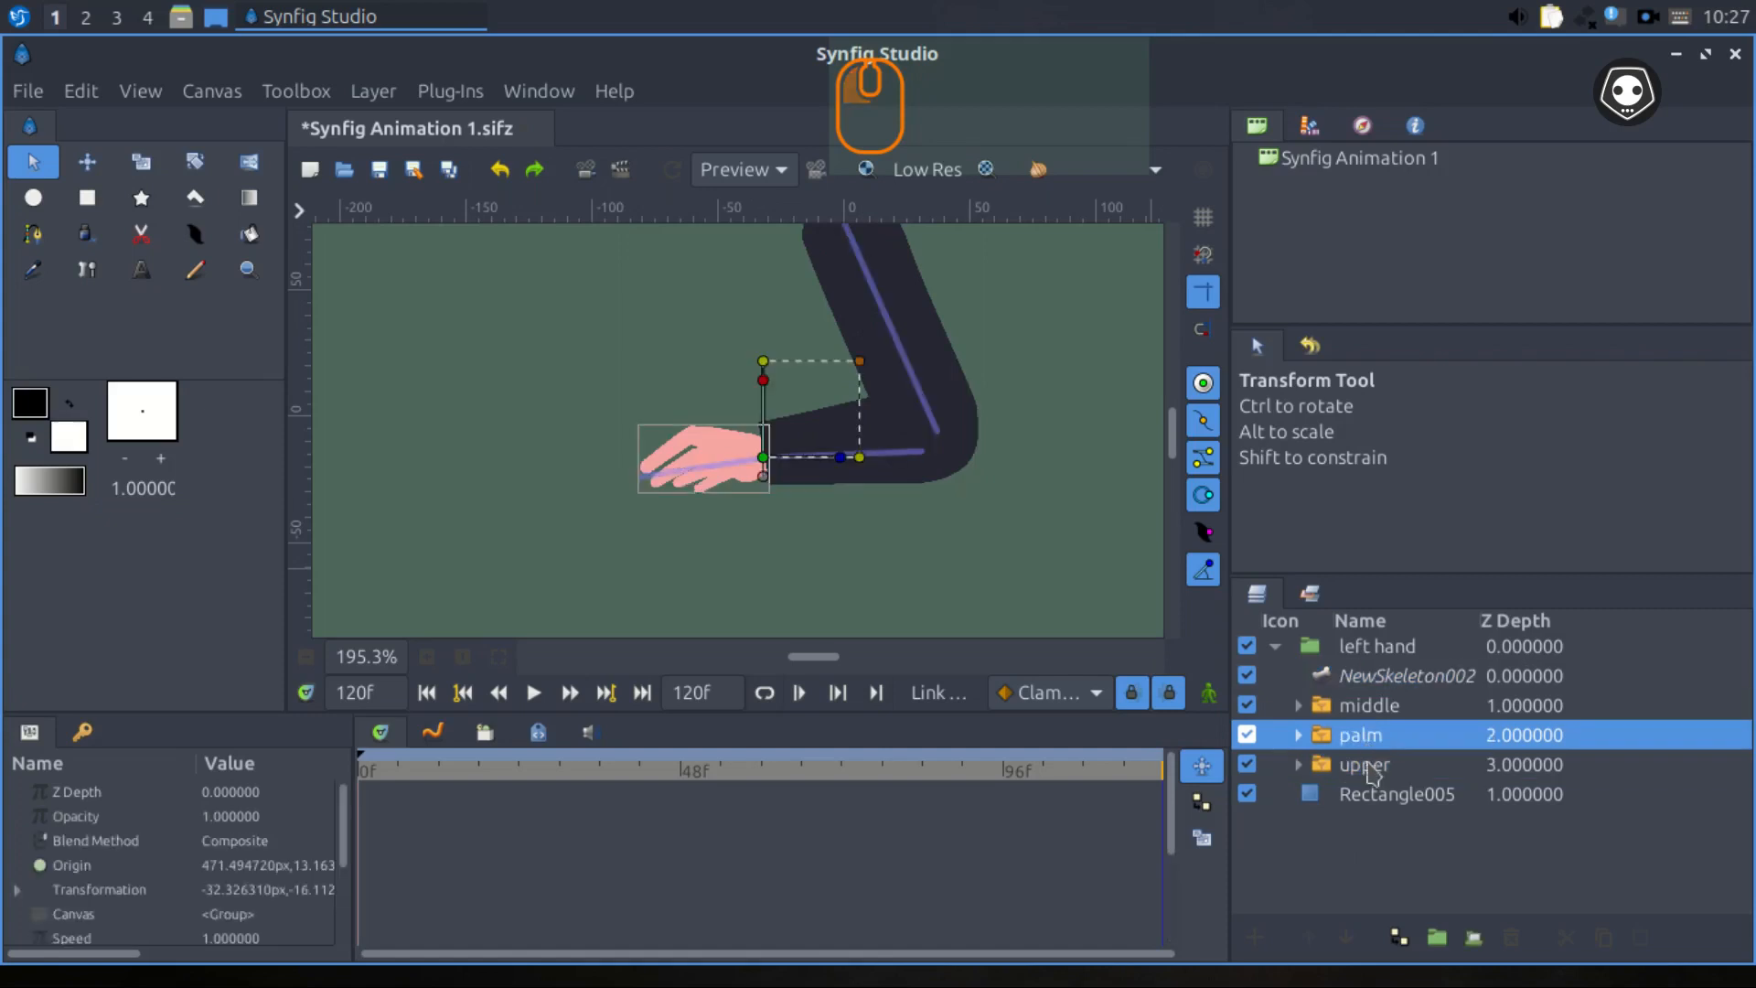
left_click(1364, 709)
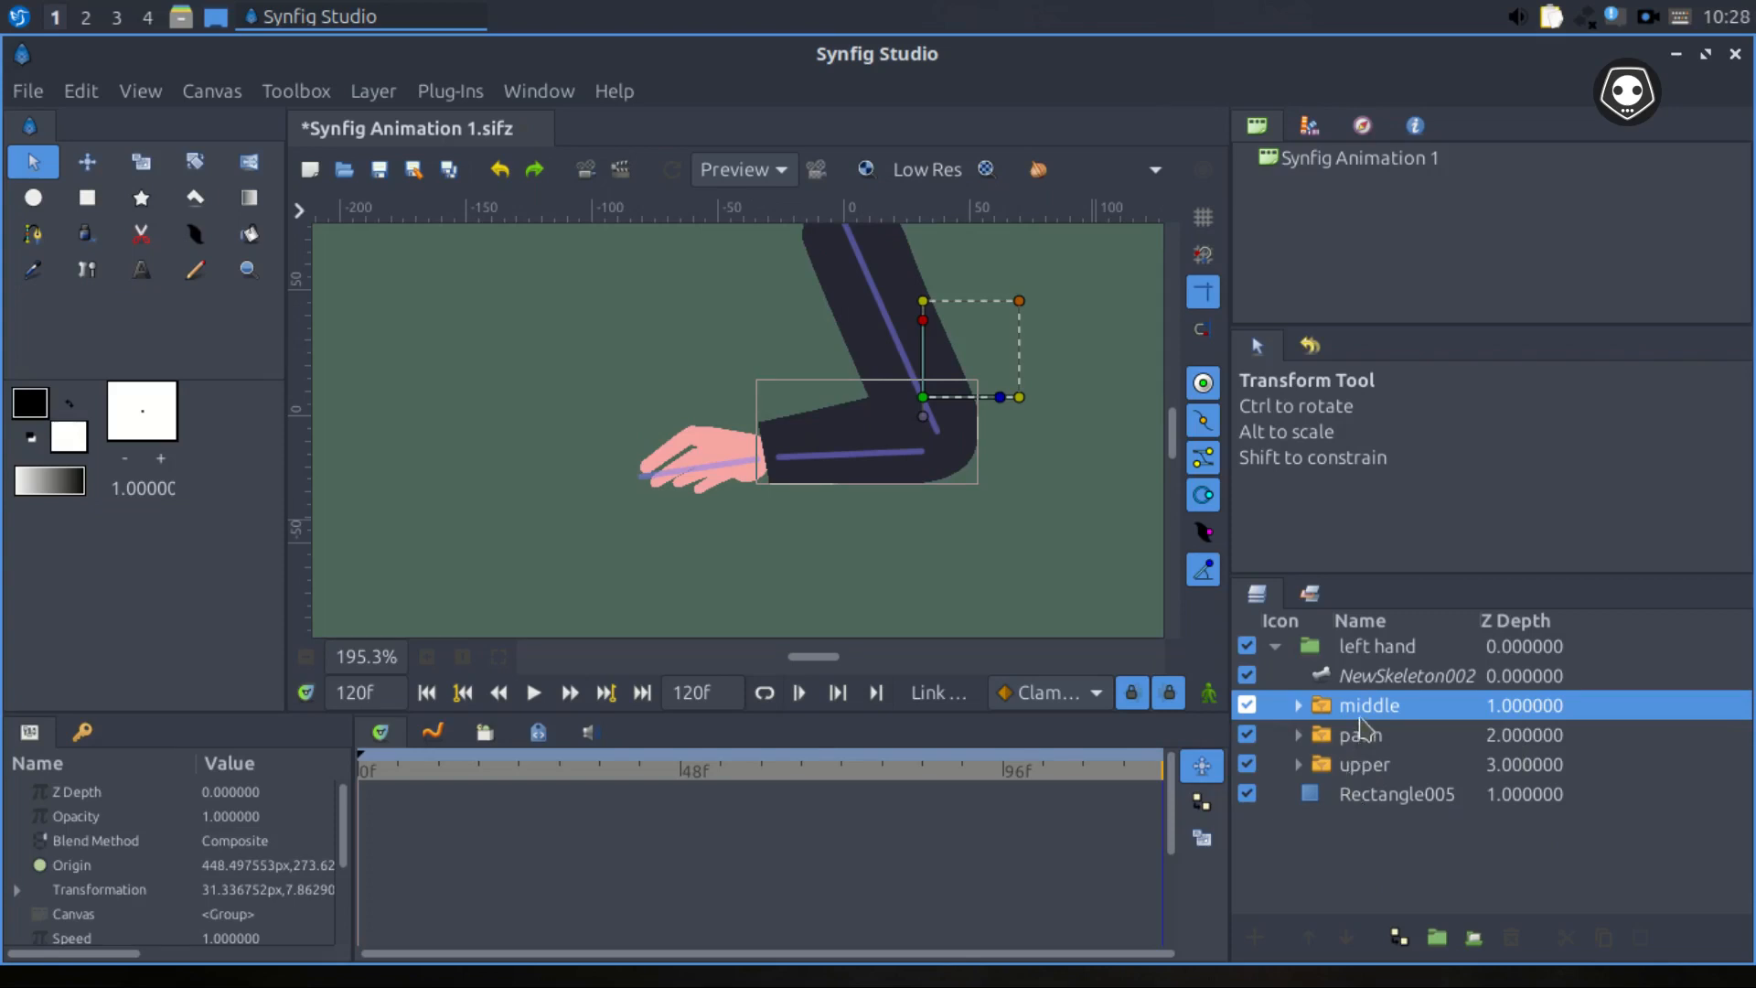
scroll(933, 478, "up", 4, "ctrl")
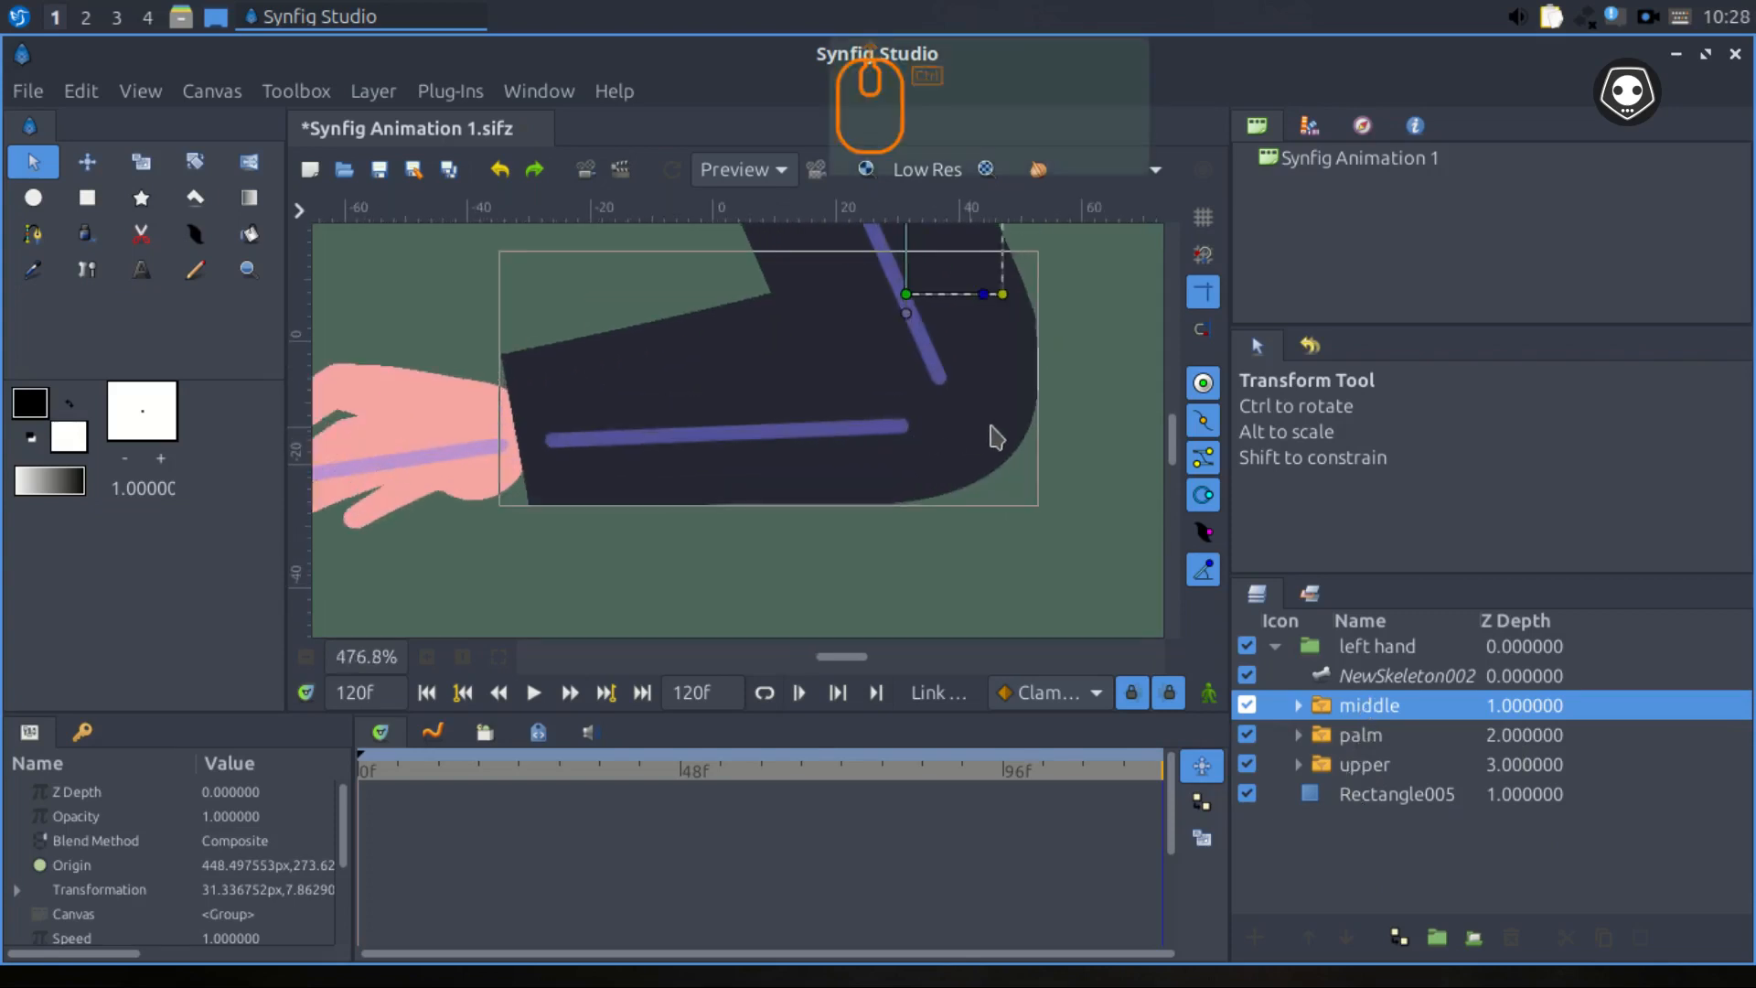
left_click(1362, 681, "ctrl")
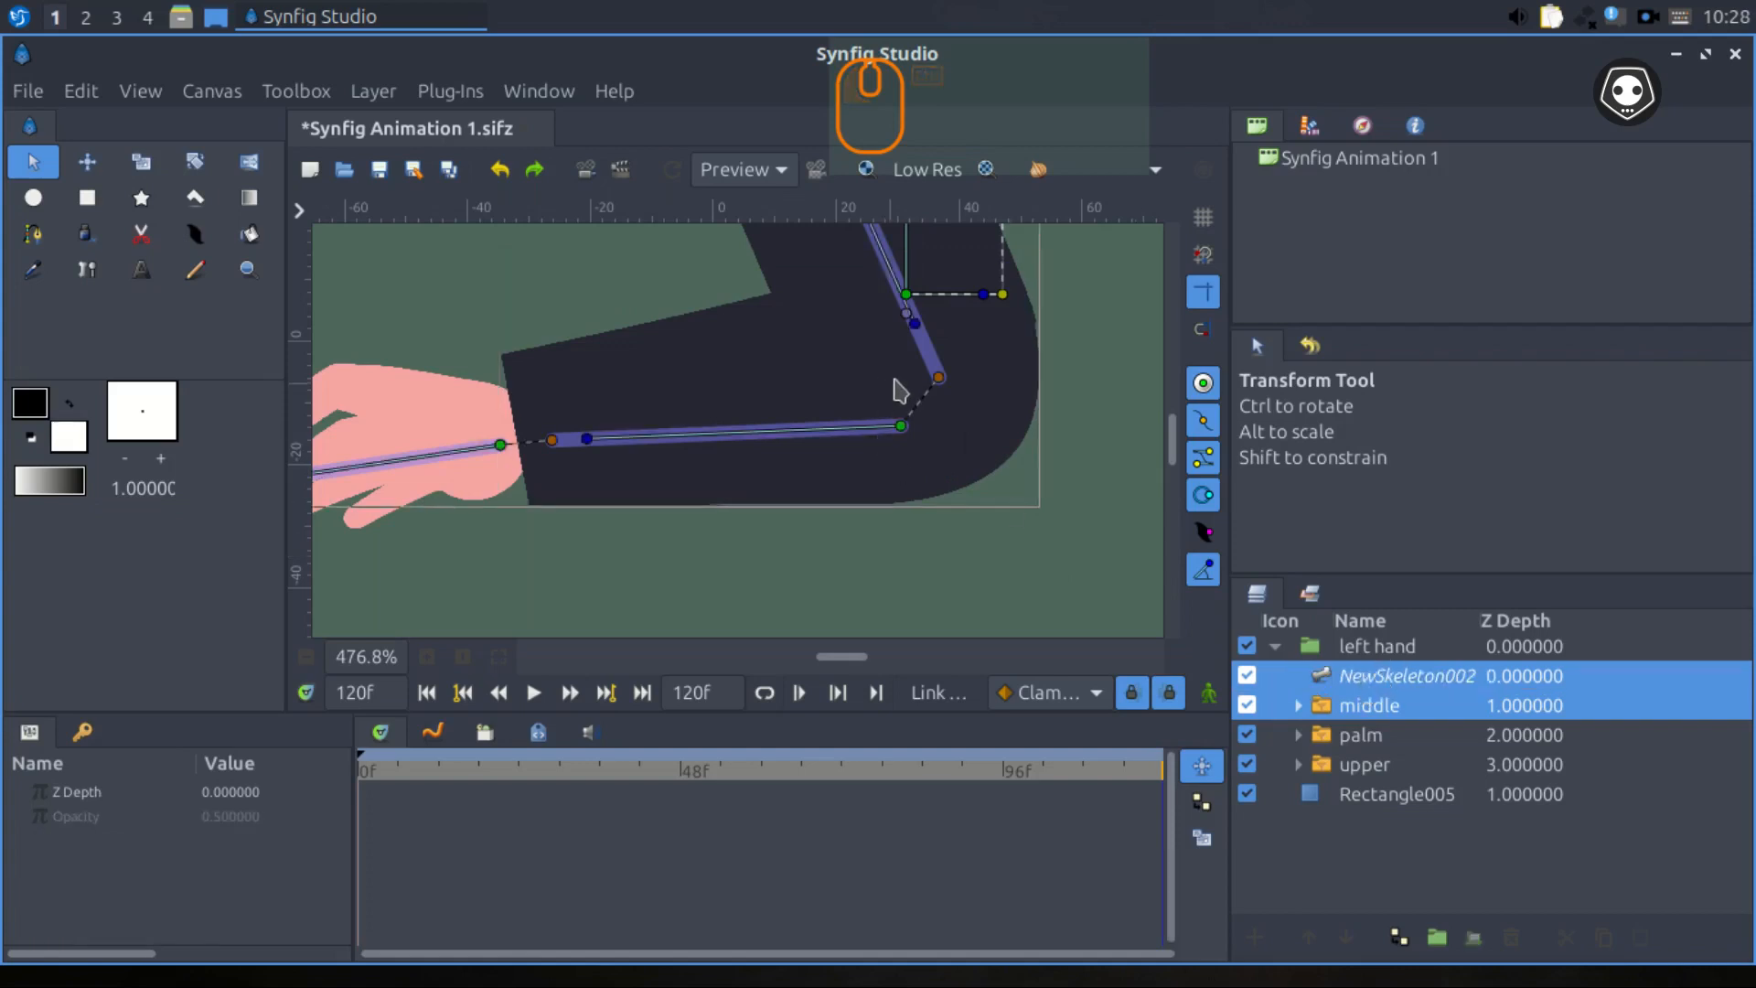
scroll(905, 457, "up", 3)
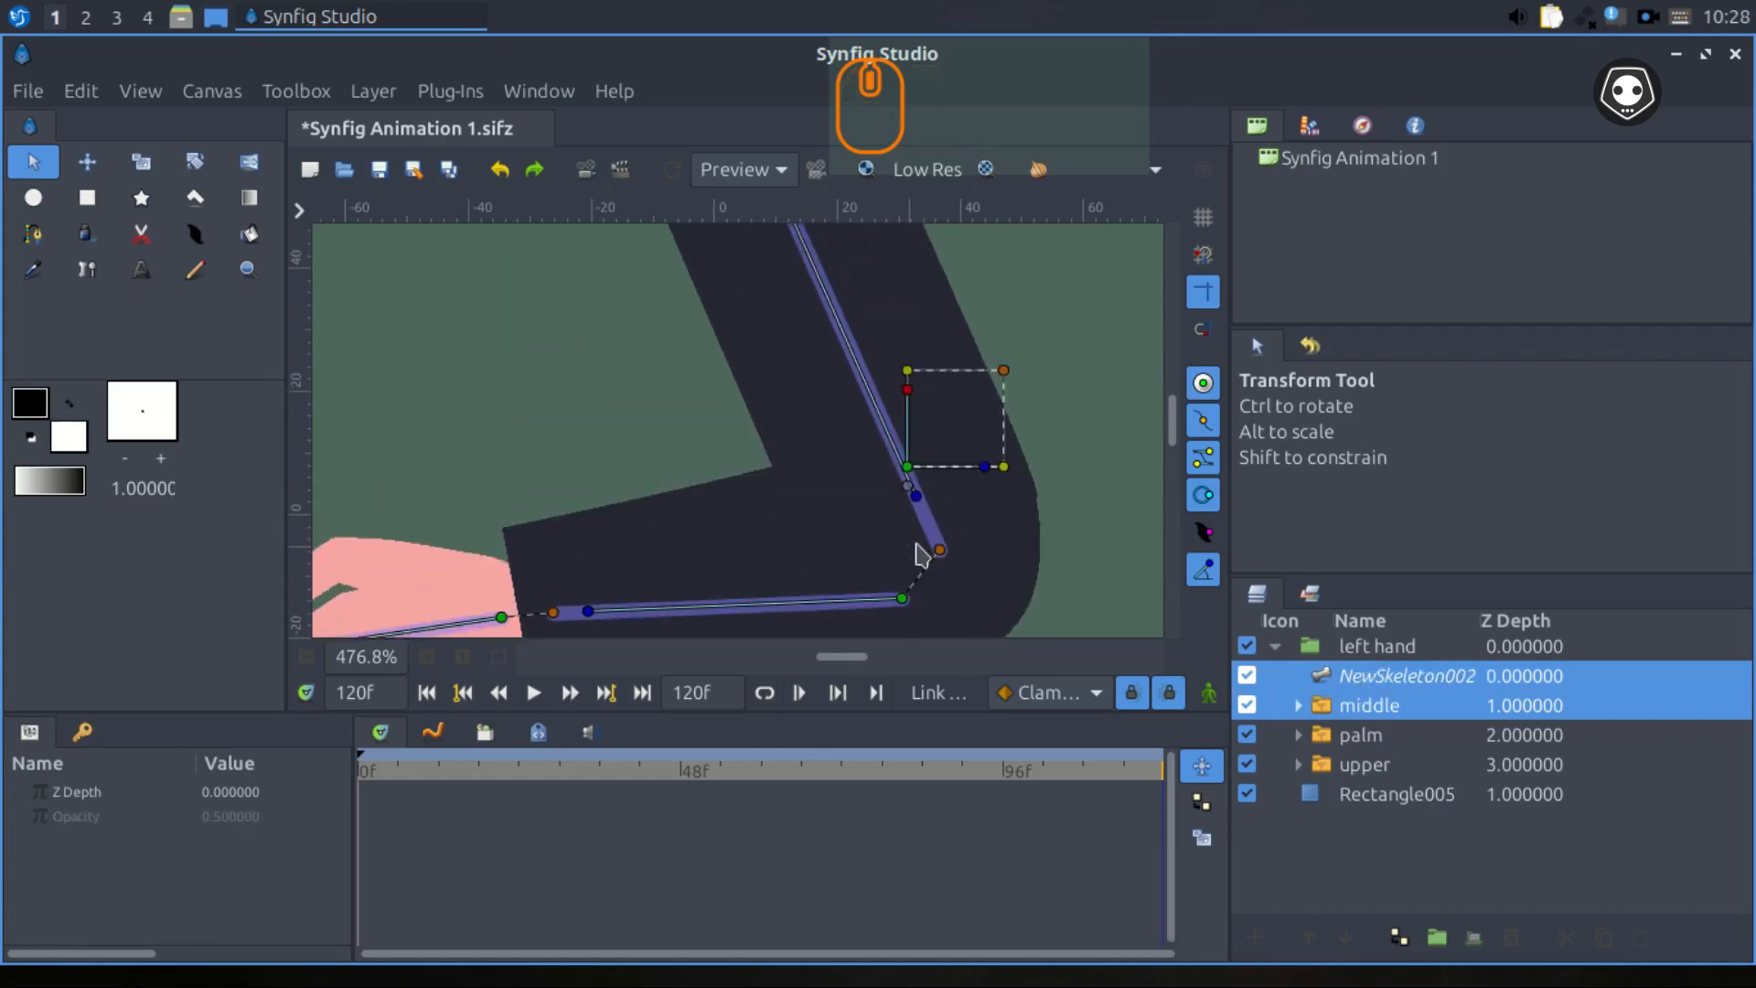
scroll(920, 553, "down", 1)
left_click_drag(916, 521, 975, 481)
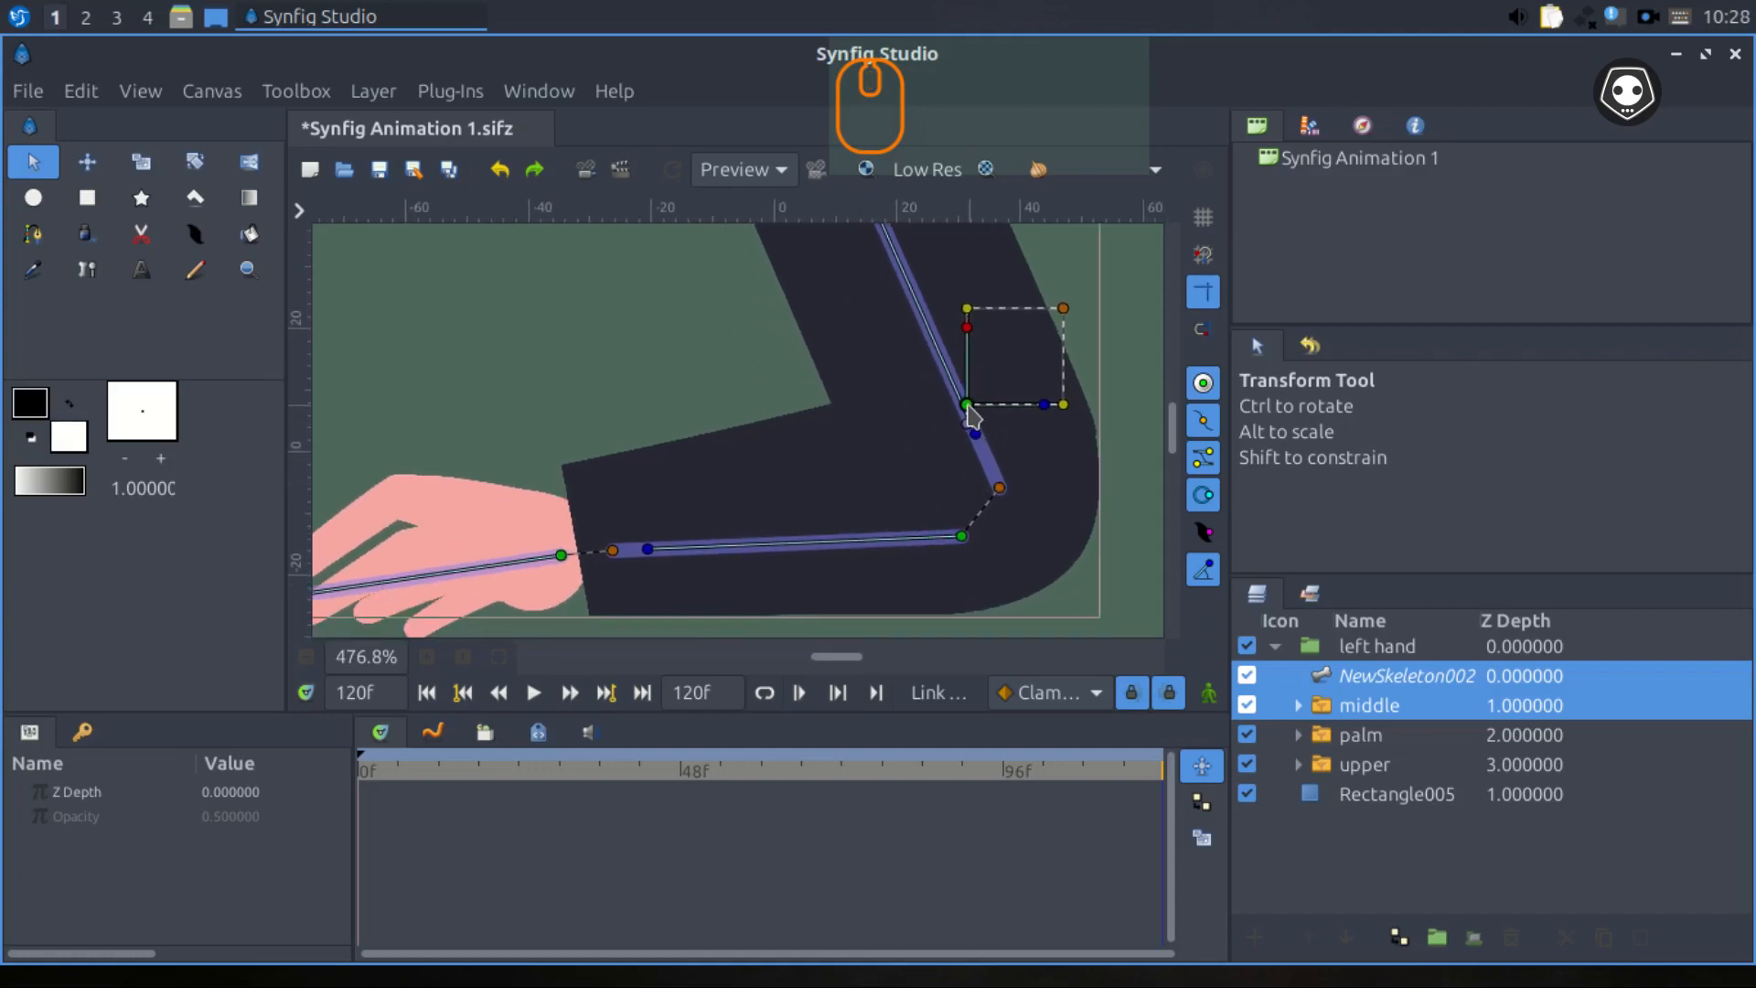
right_click(961, 538)
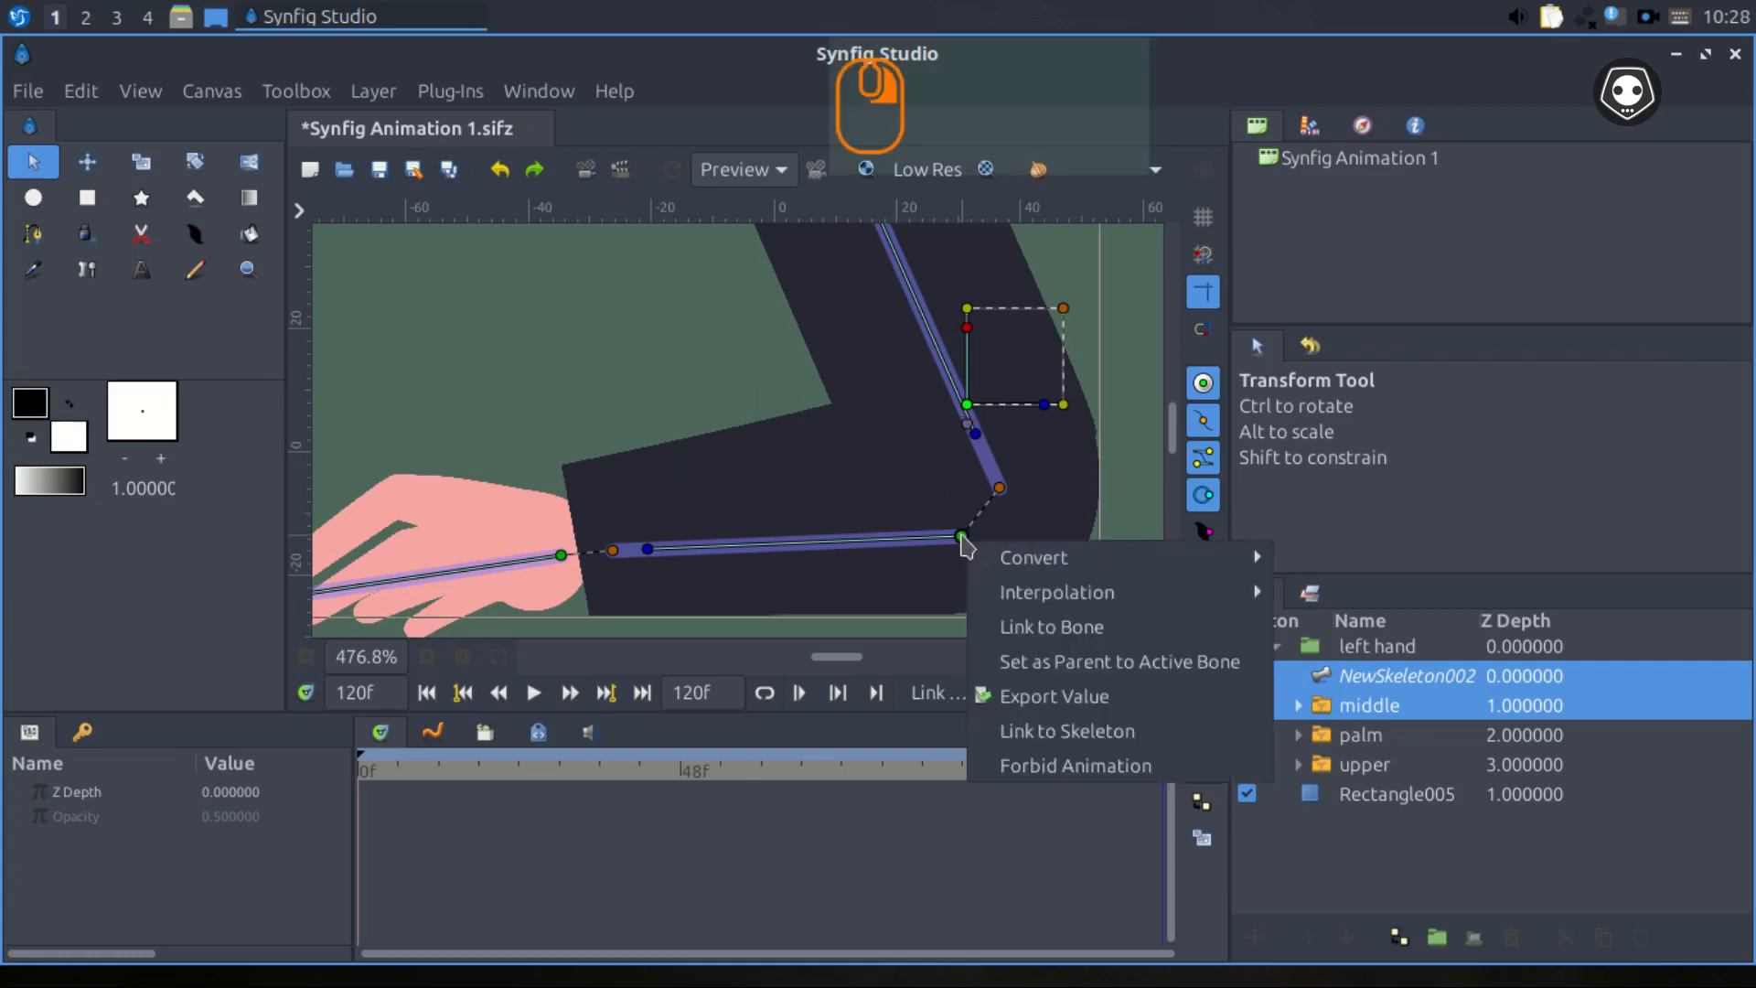
left_click(1050, 631)
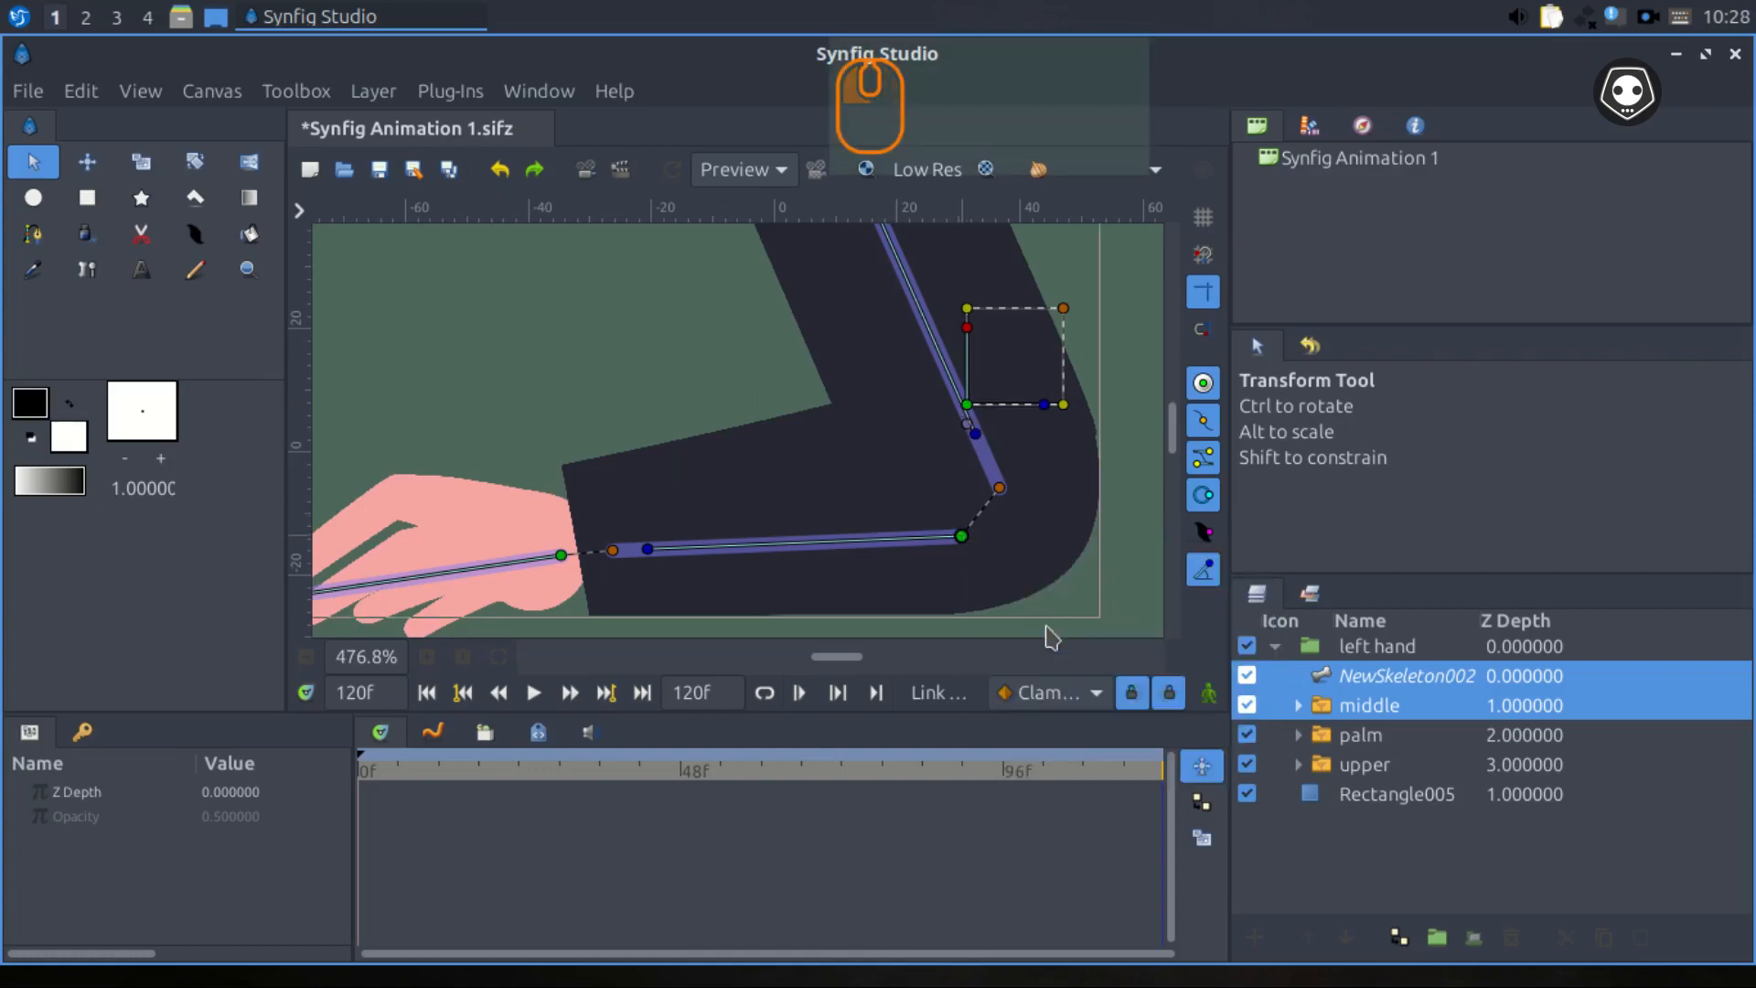
Select the palm layer together with the skeleton and link the layer's position handle to the hand bone.
left_click_drag(744, 545, 847, 443)
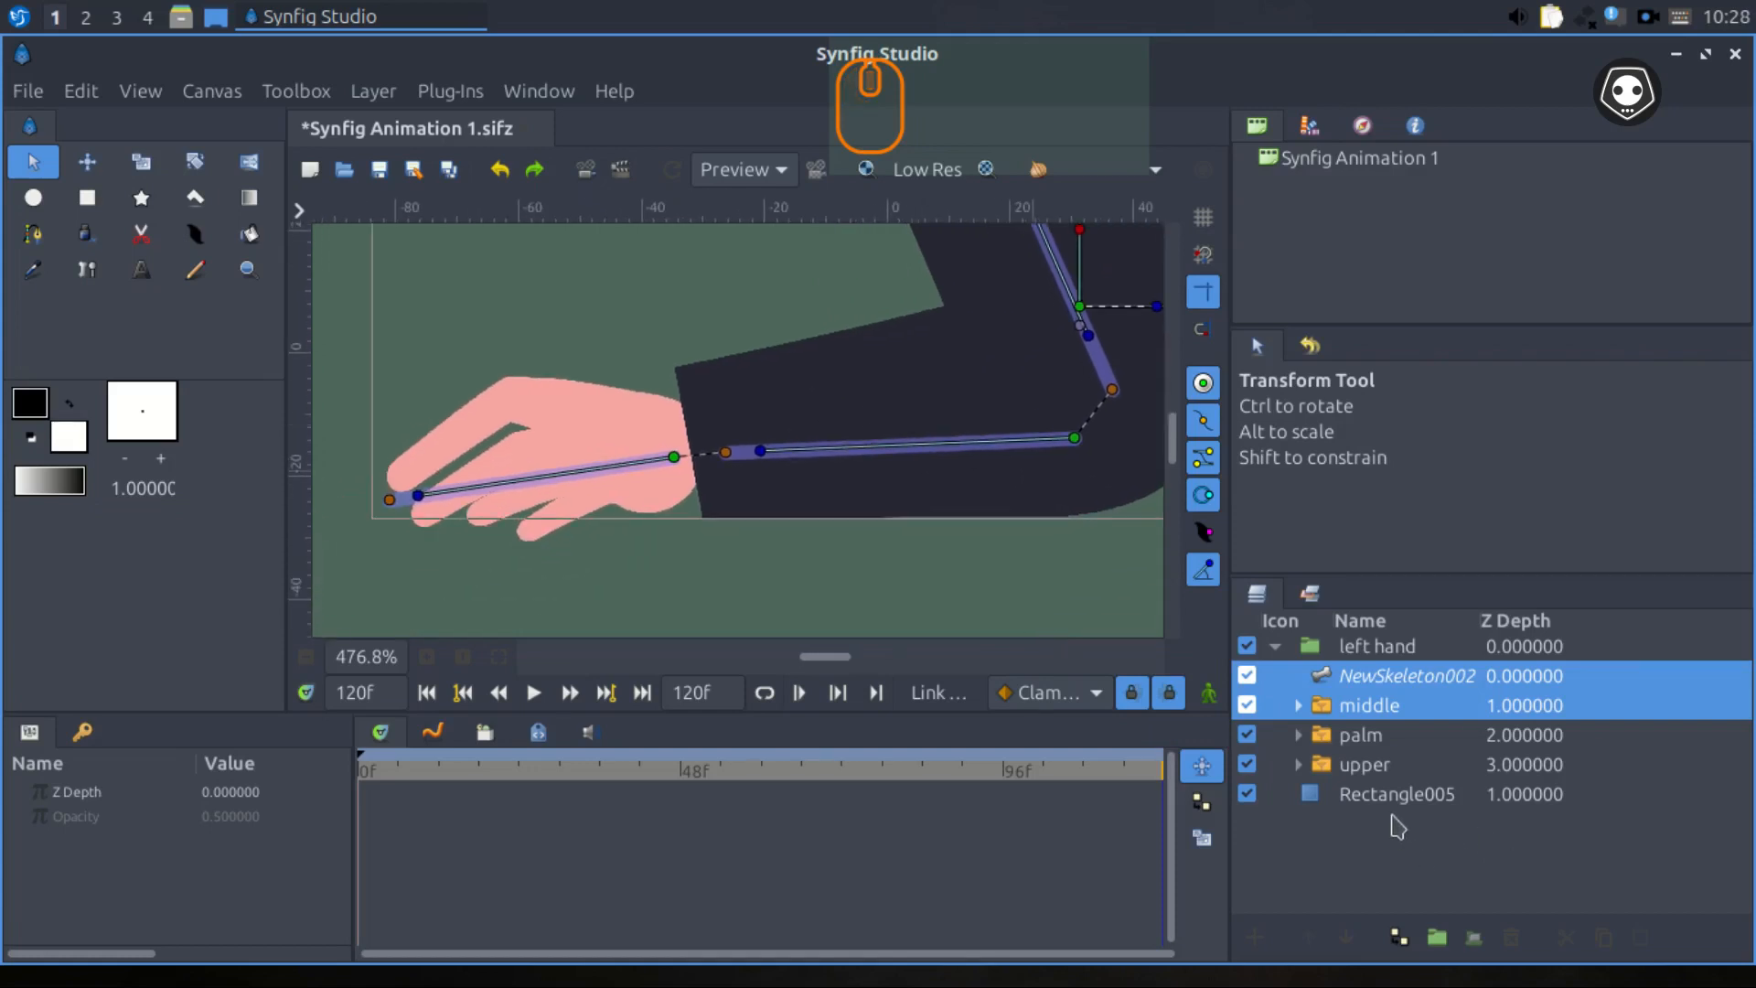
left_click(1355, 738)
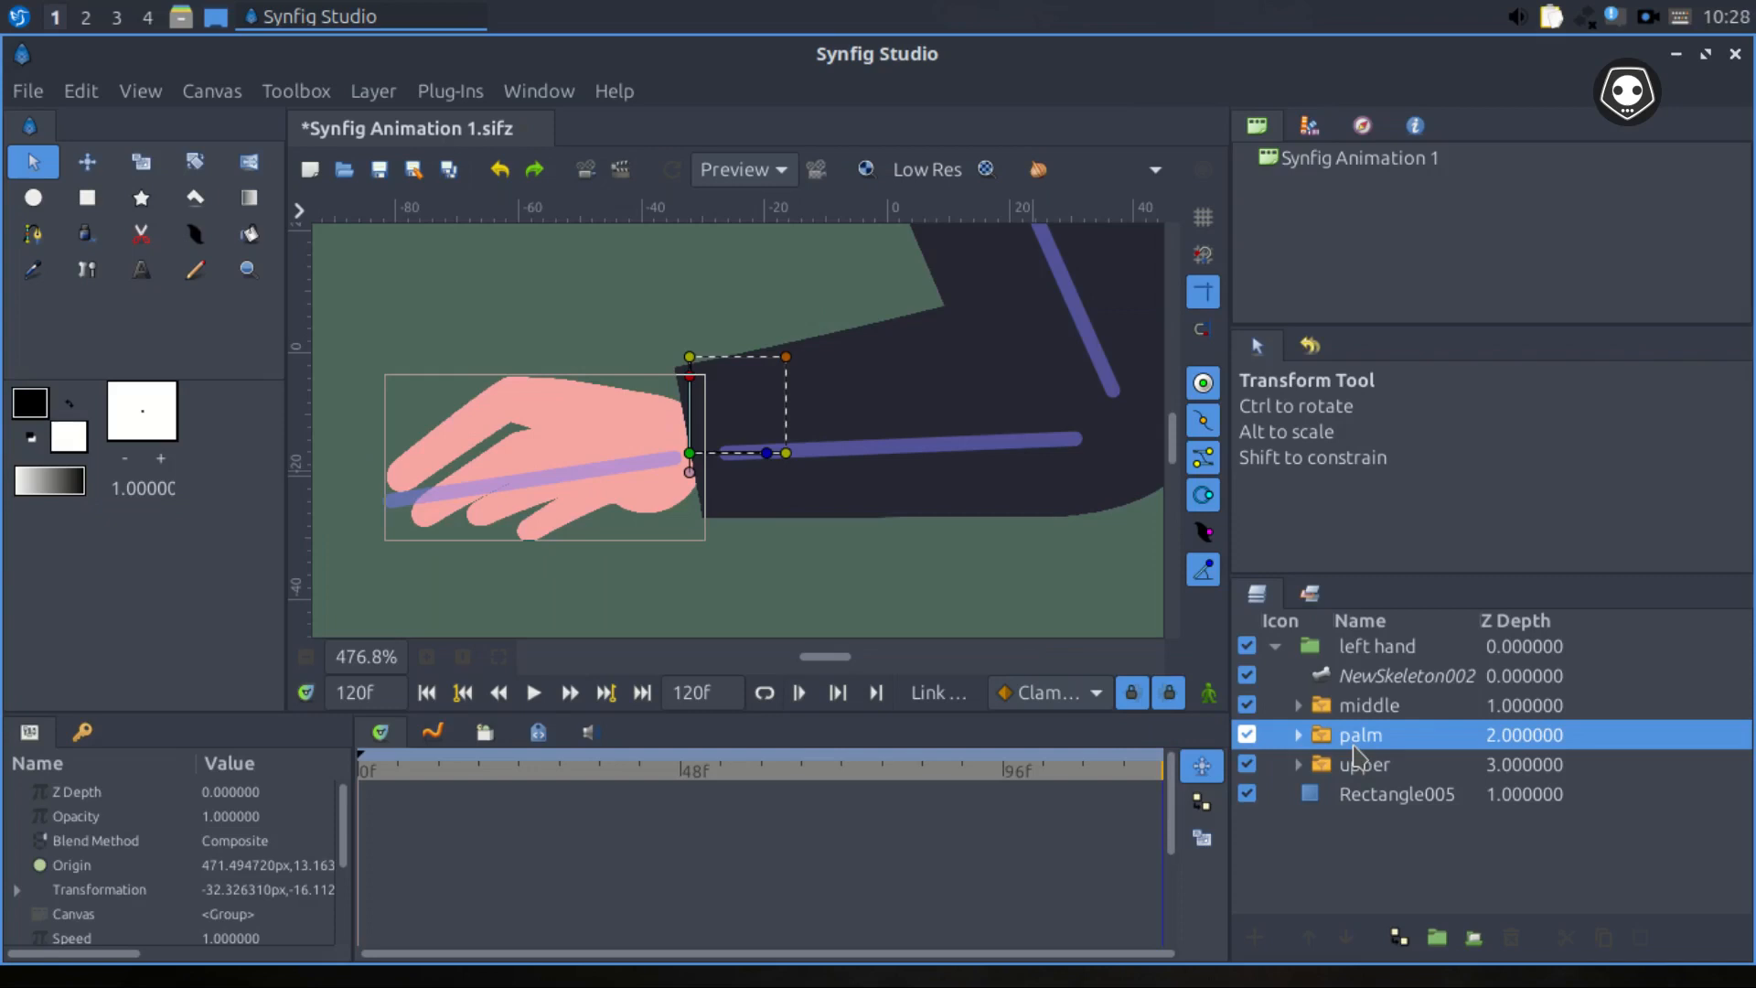
left_click(1366, 676, "ctrl")
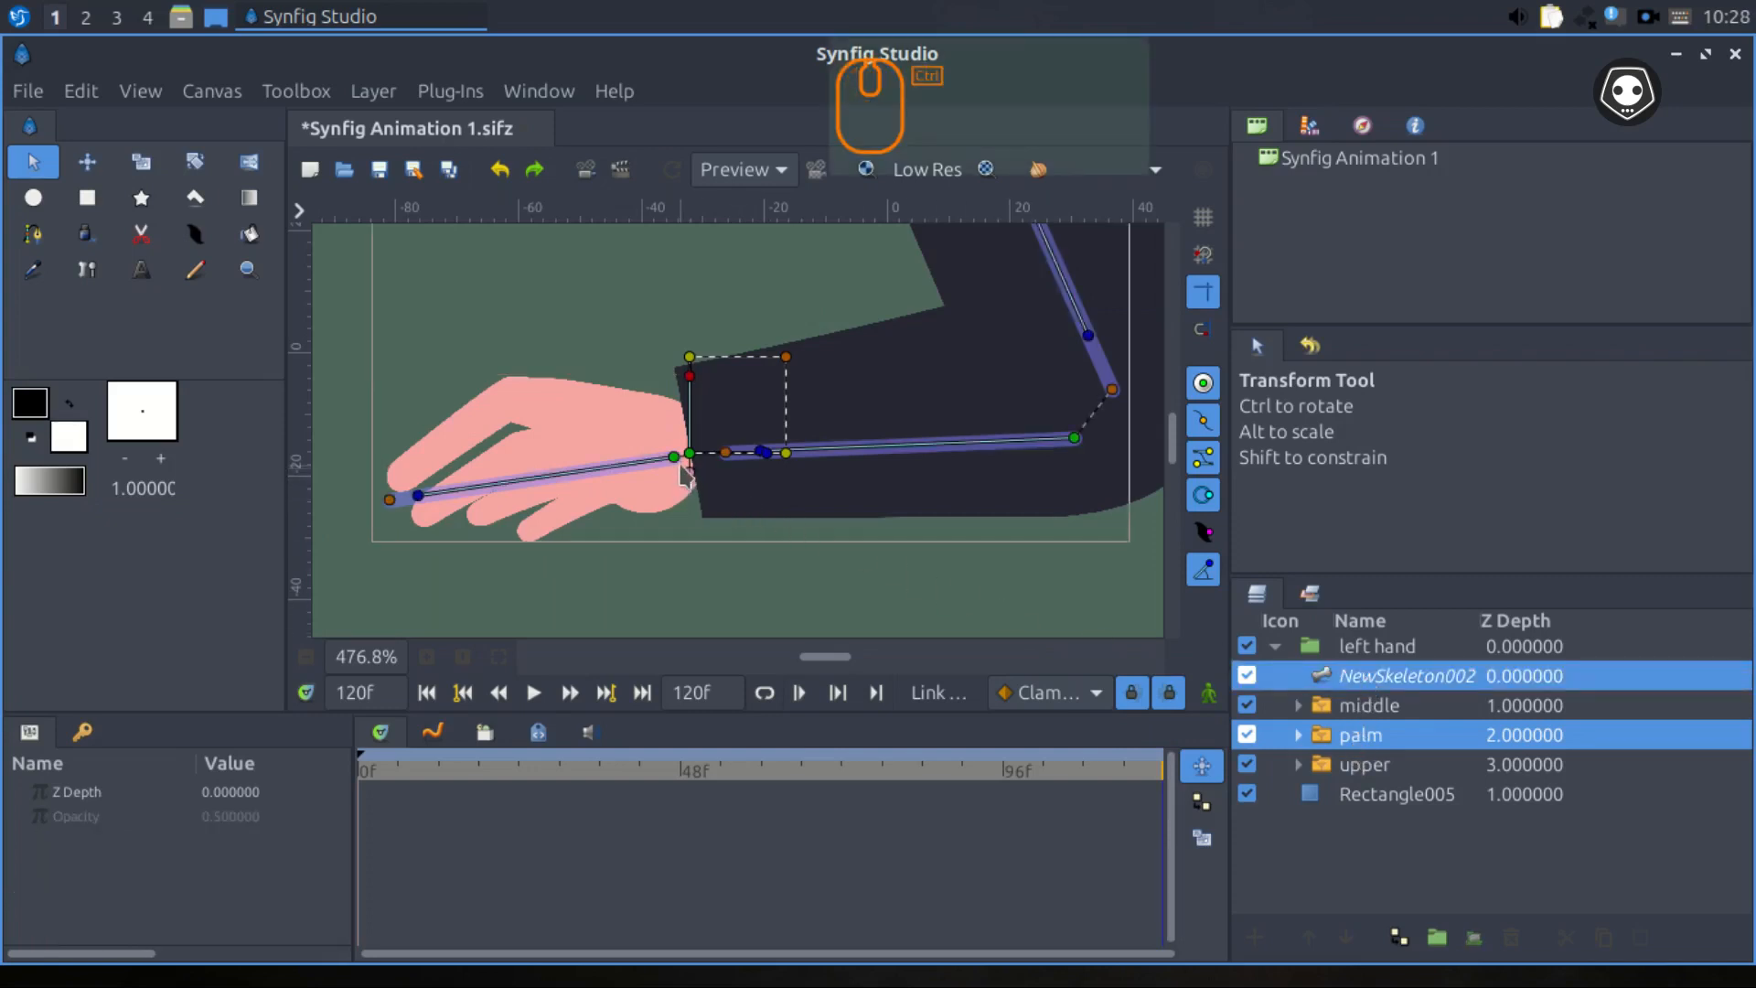
scroll(678, 461, "up", 3)
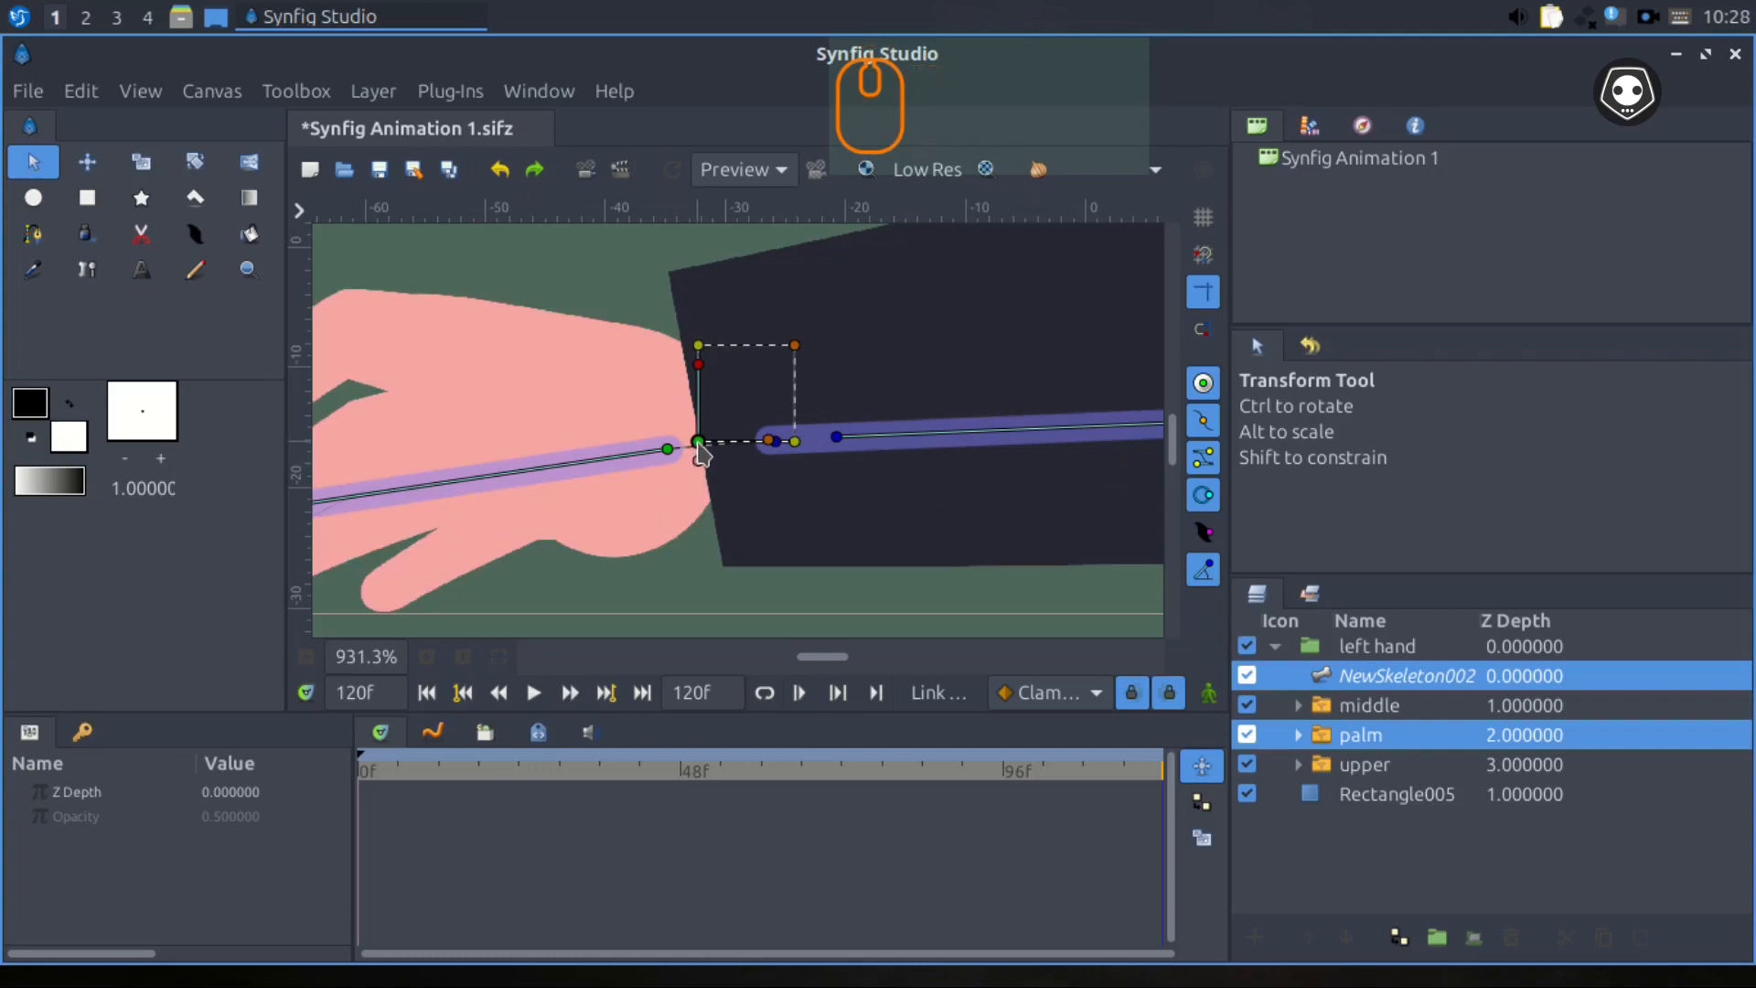
left_click(698, 443)
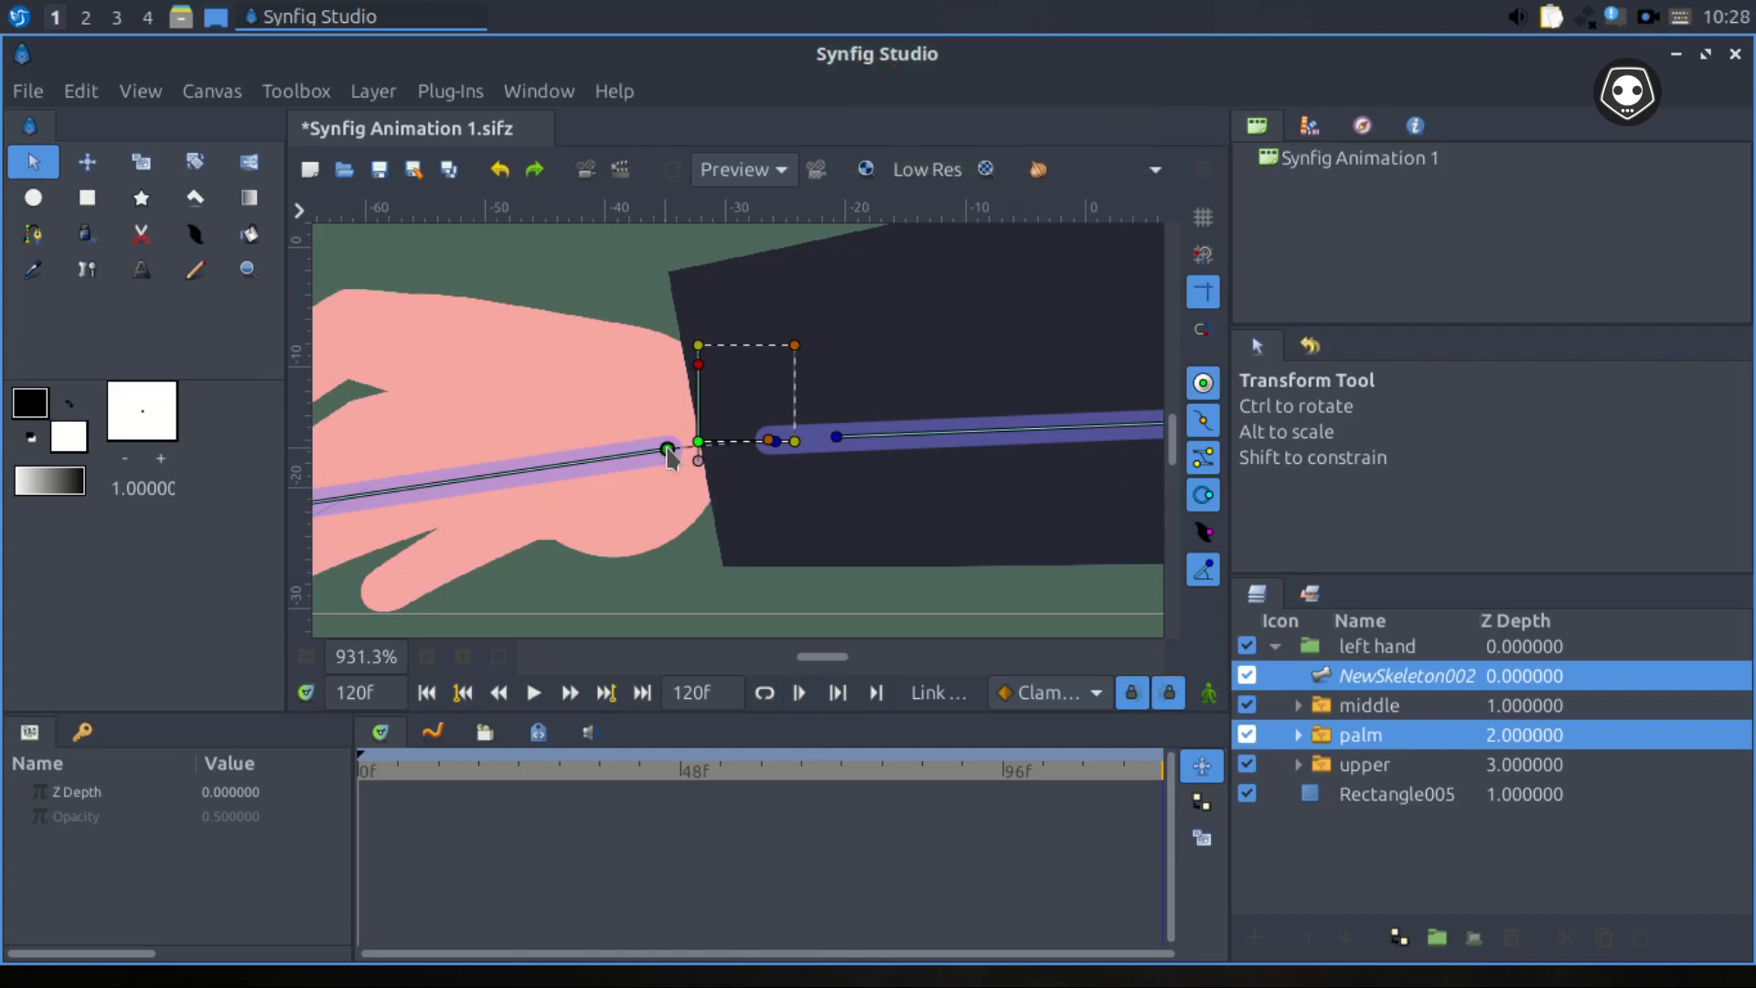
right_click(668, 450)
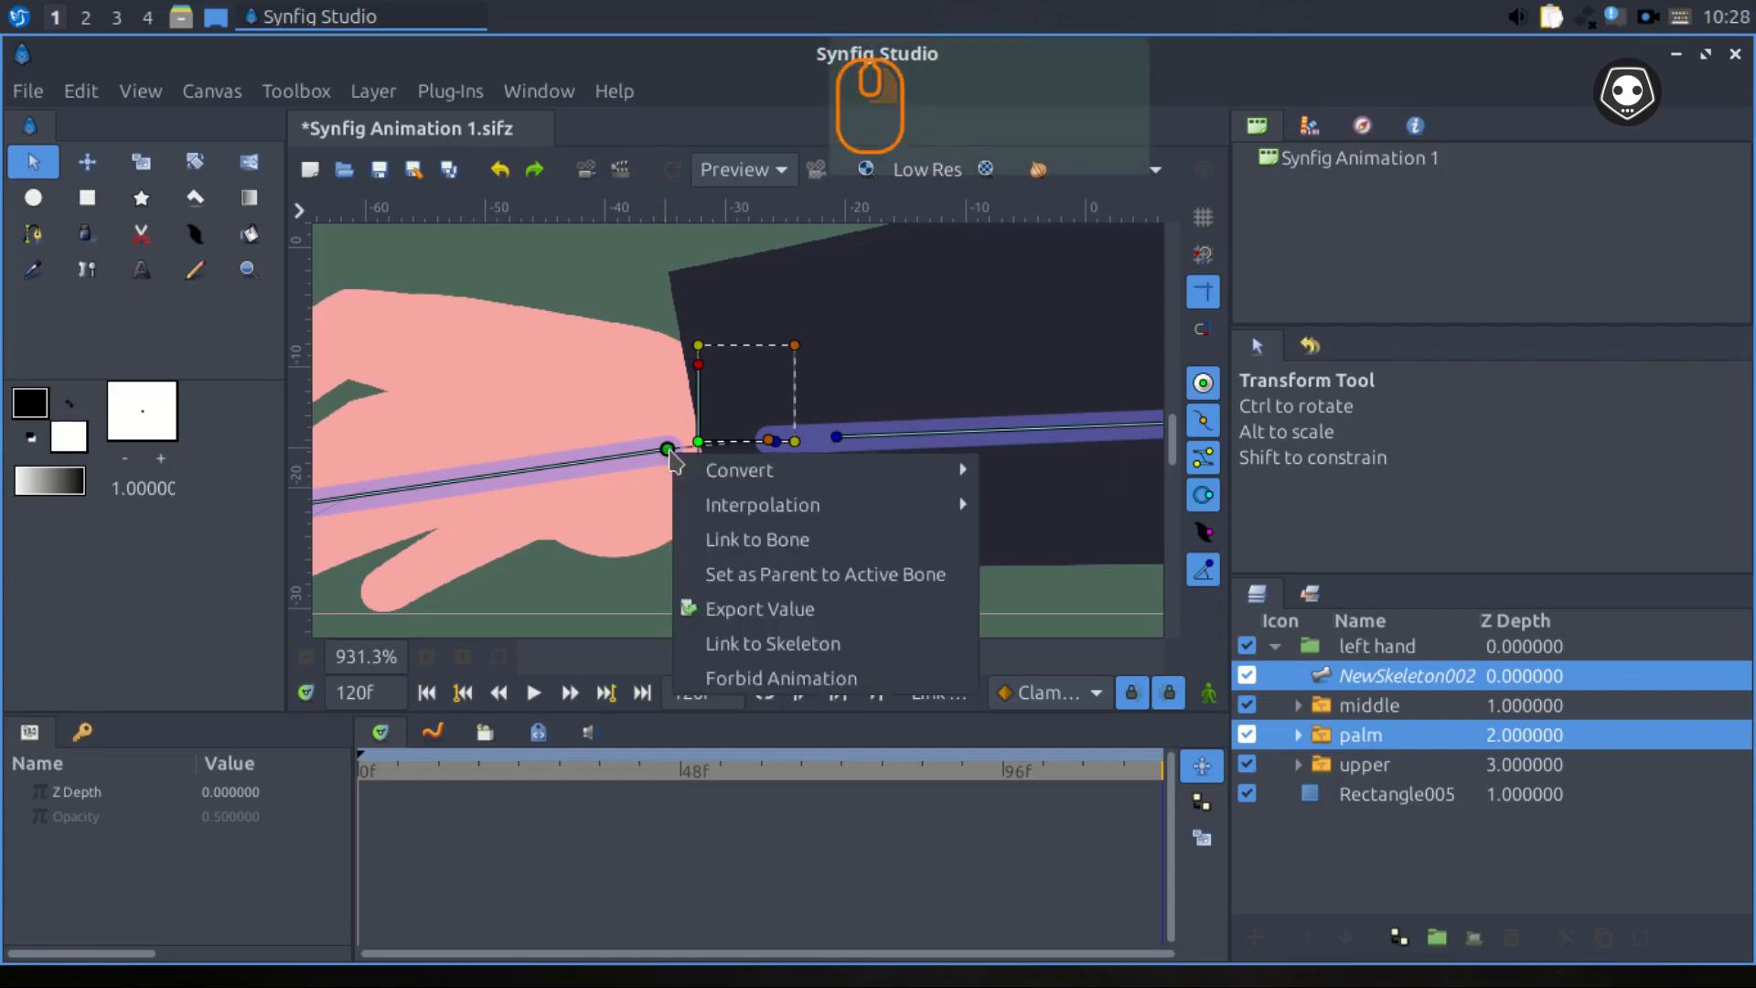
left_click(736, 547)
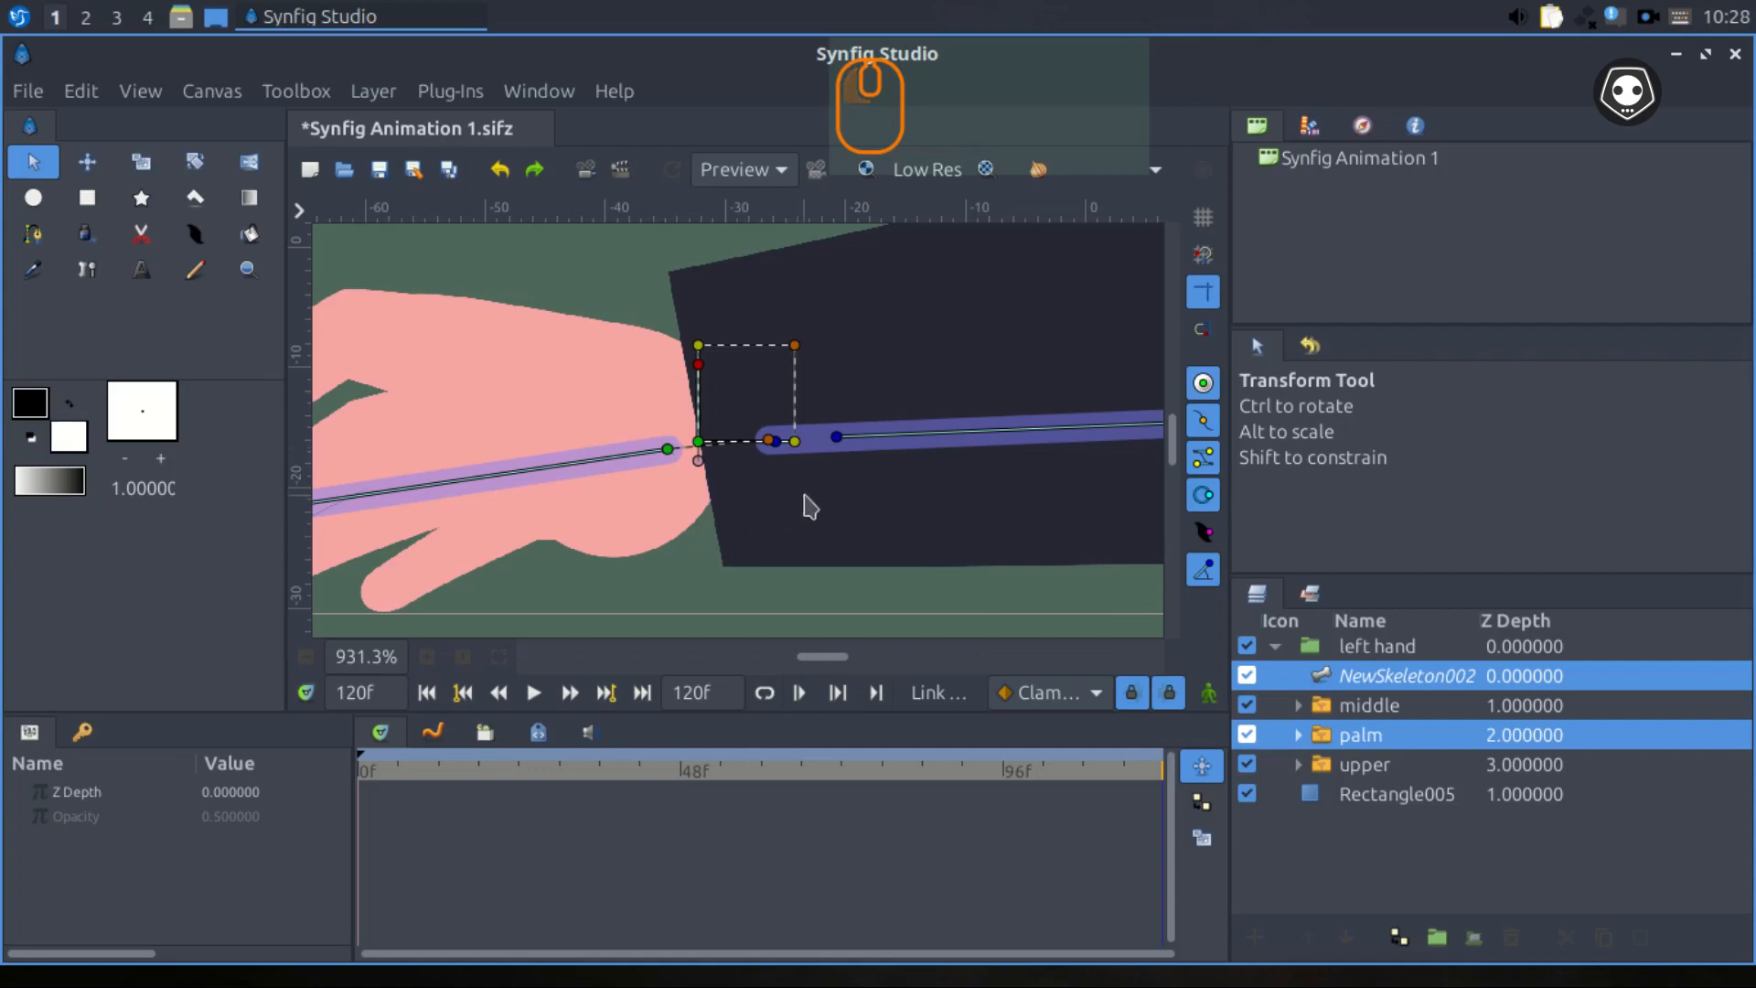
Select only the skeleton layer and swing the upper arm bone's elbow end outward and upward.
scroll(835, 542, "down", 5)
left_click(1362, 682)
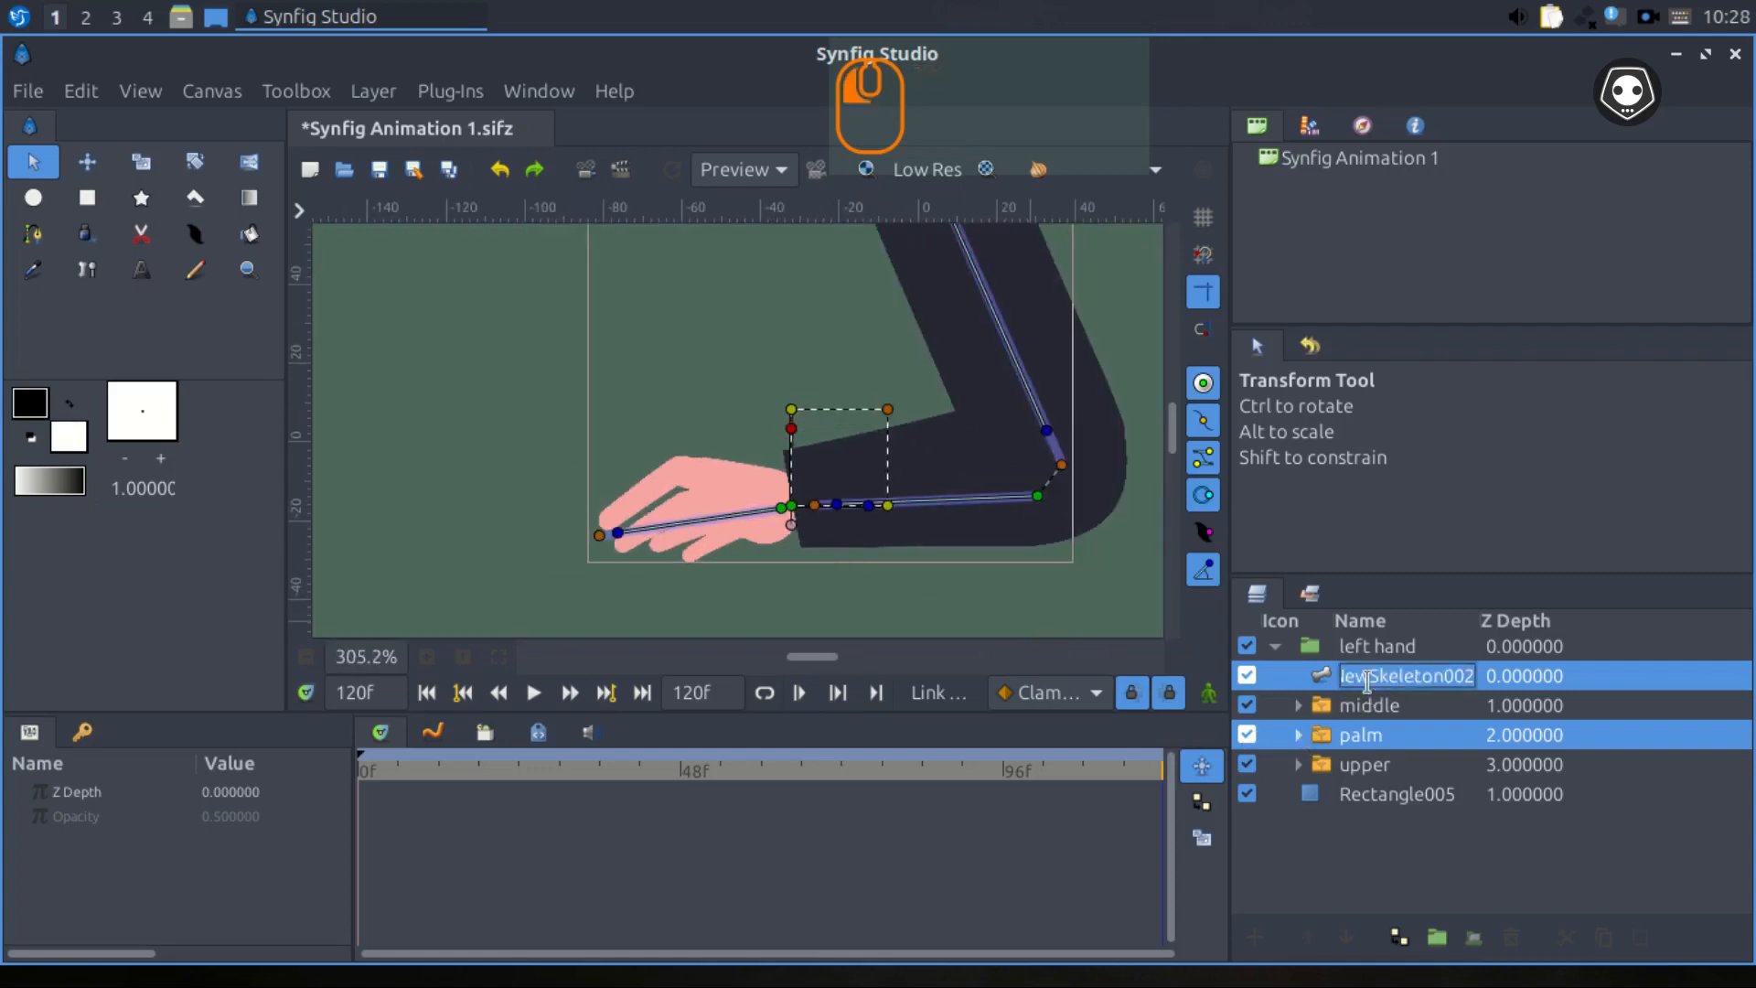
left_click(1355, 799)
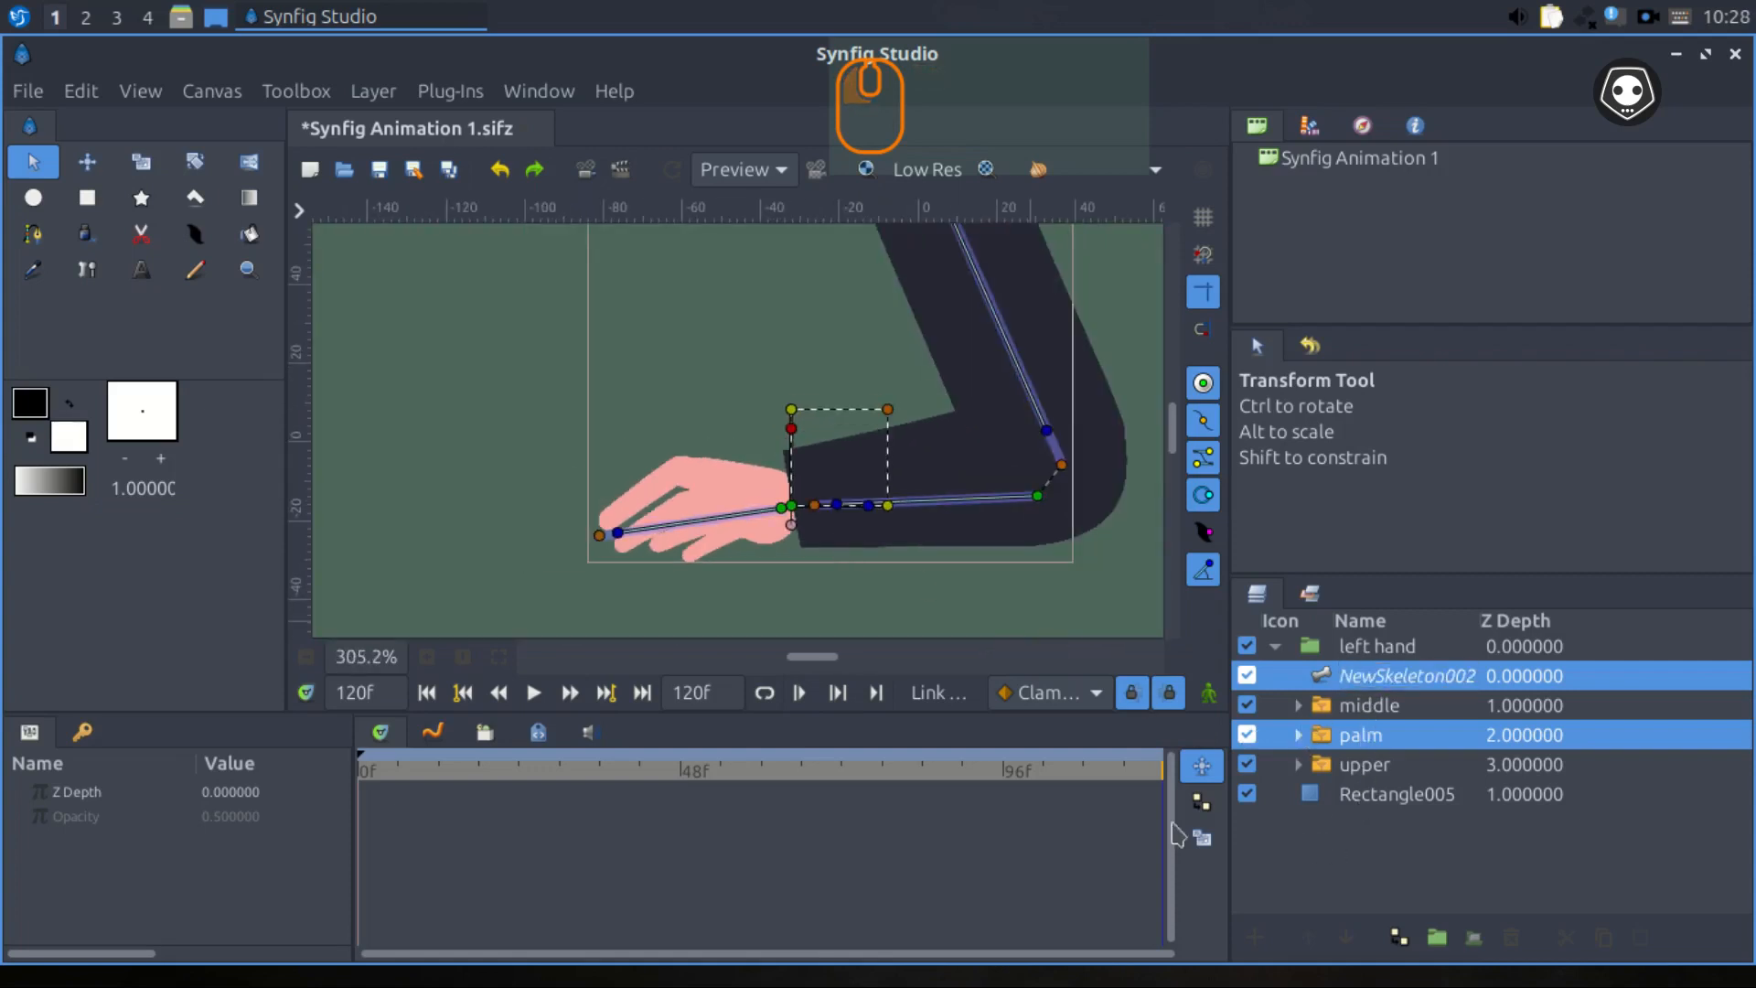
left_click(443, 475)
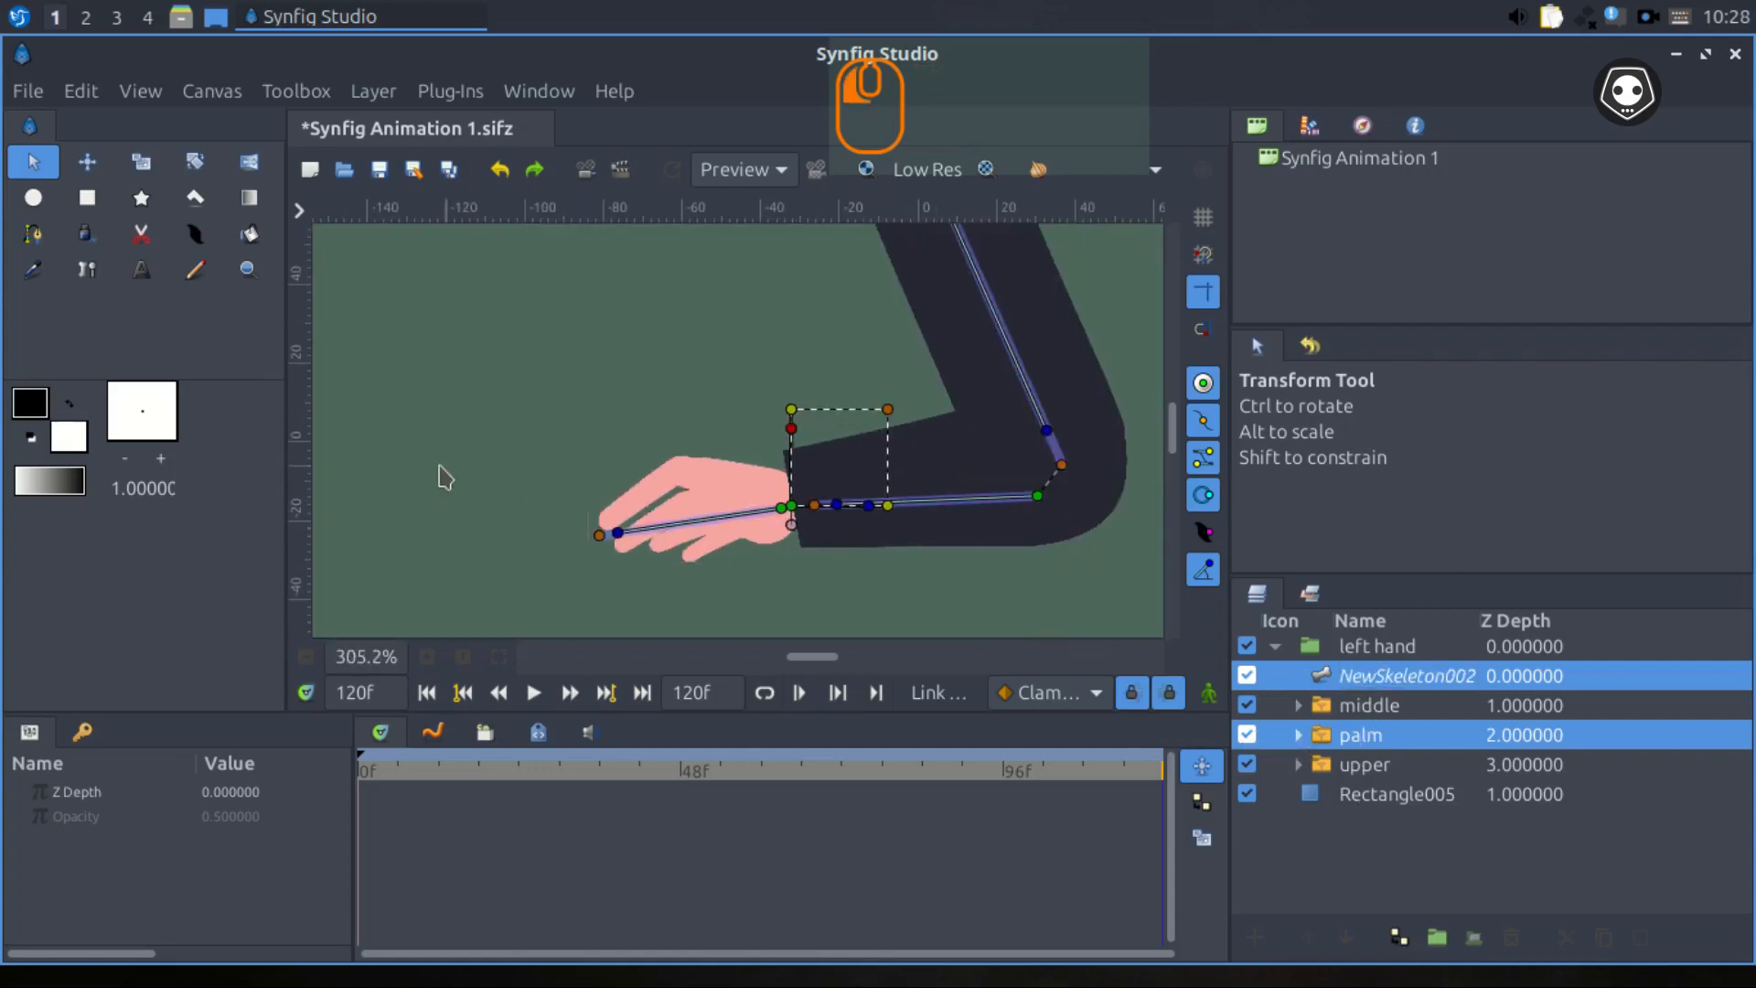
left_click(1370, 676)
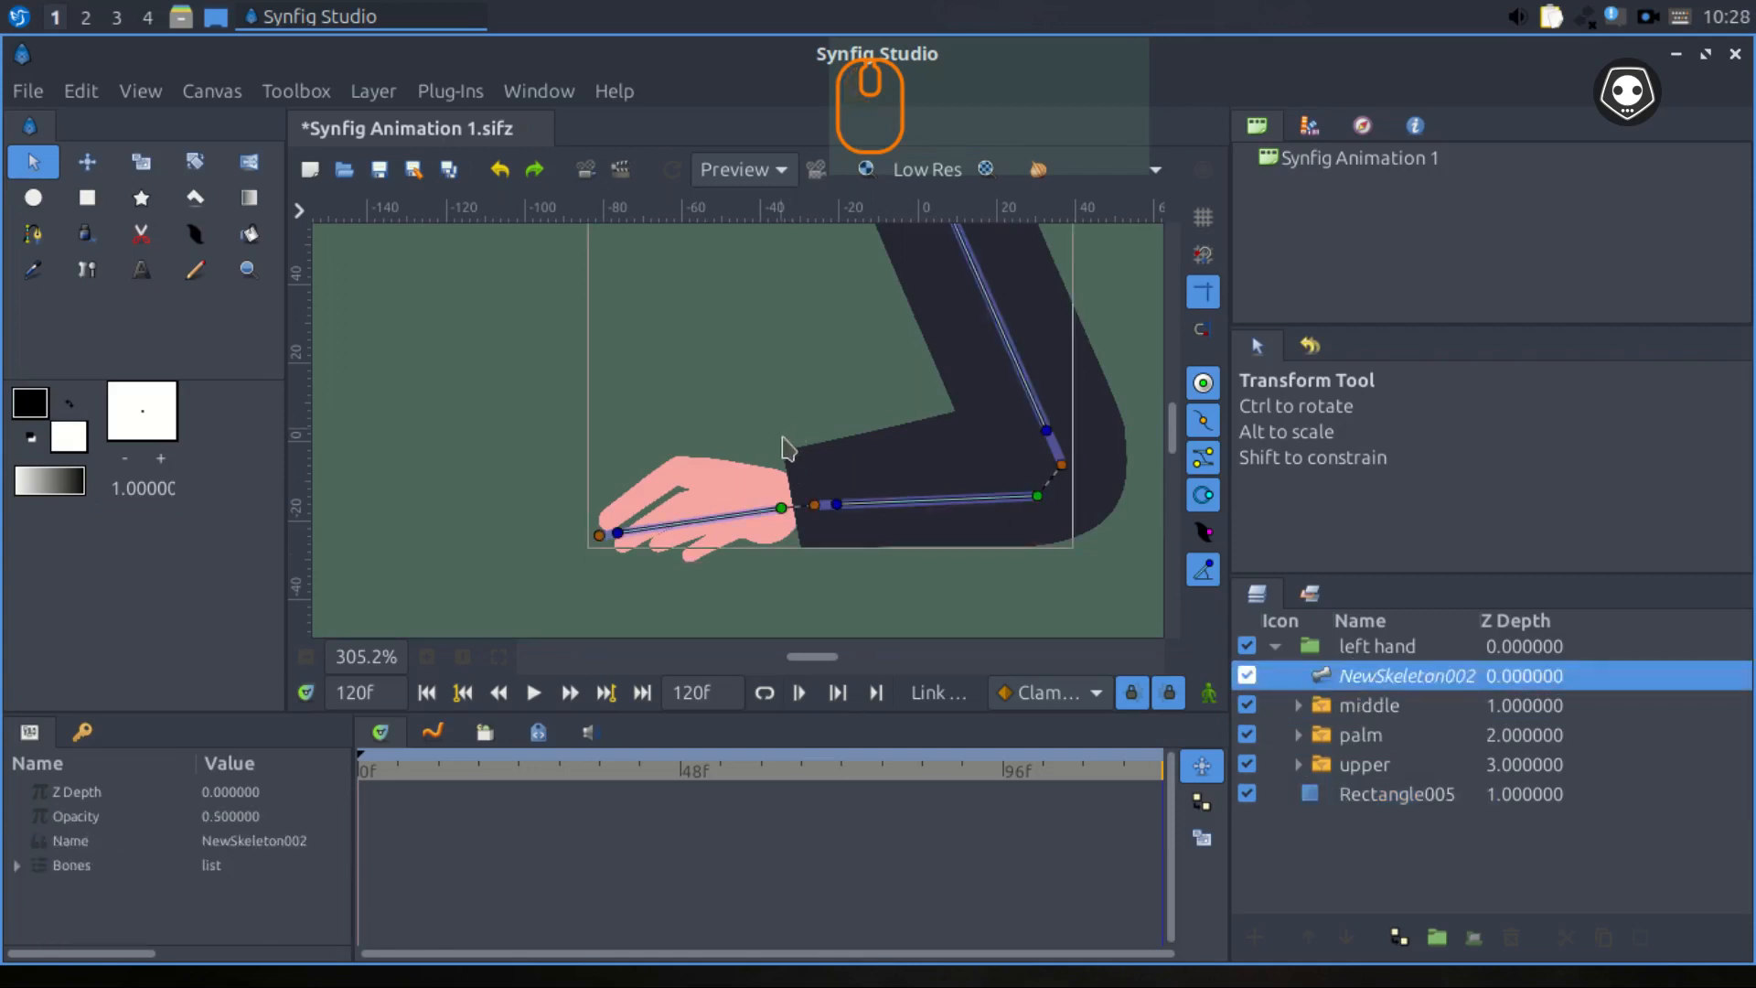
scroll(783, 443, "down", 3)
left_click_drag(802, 460, 667, 501)
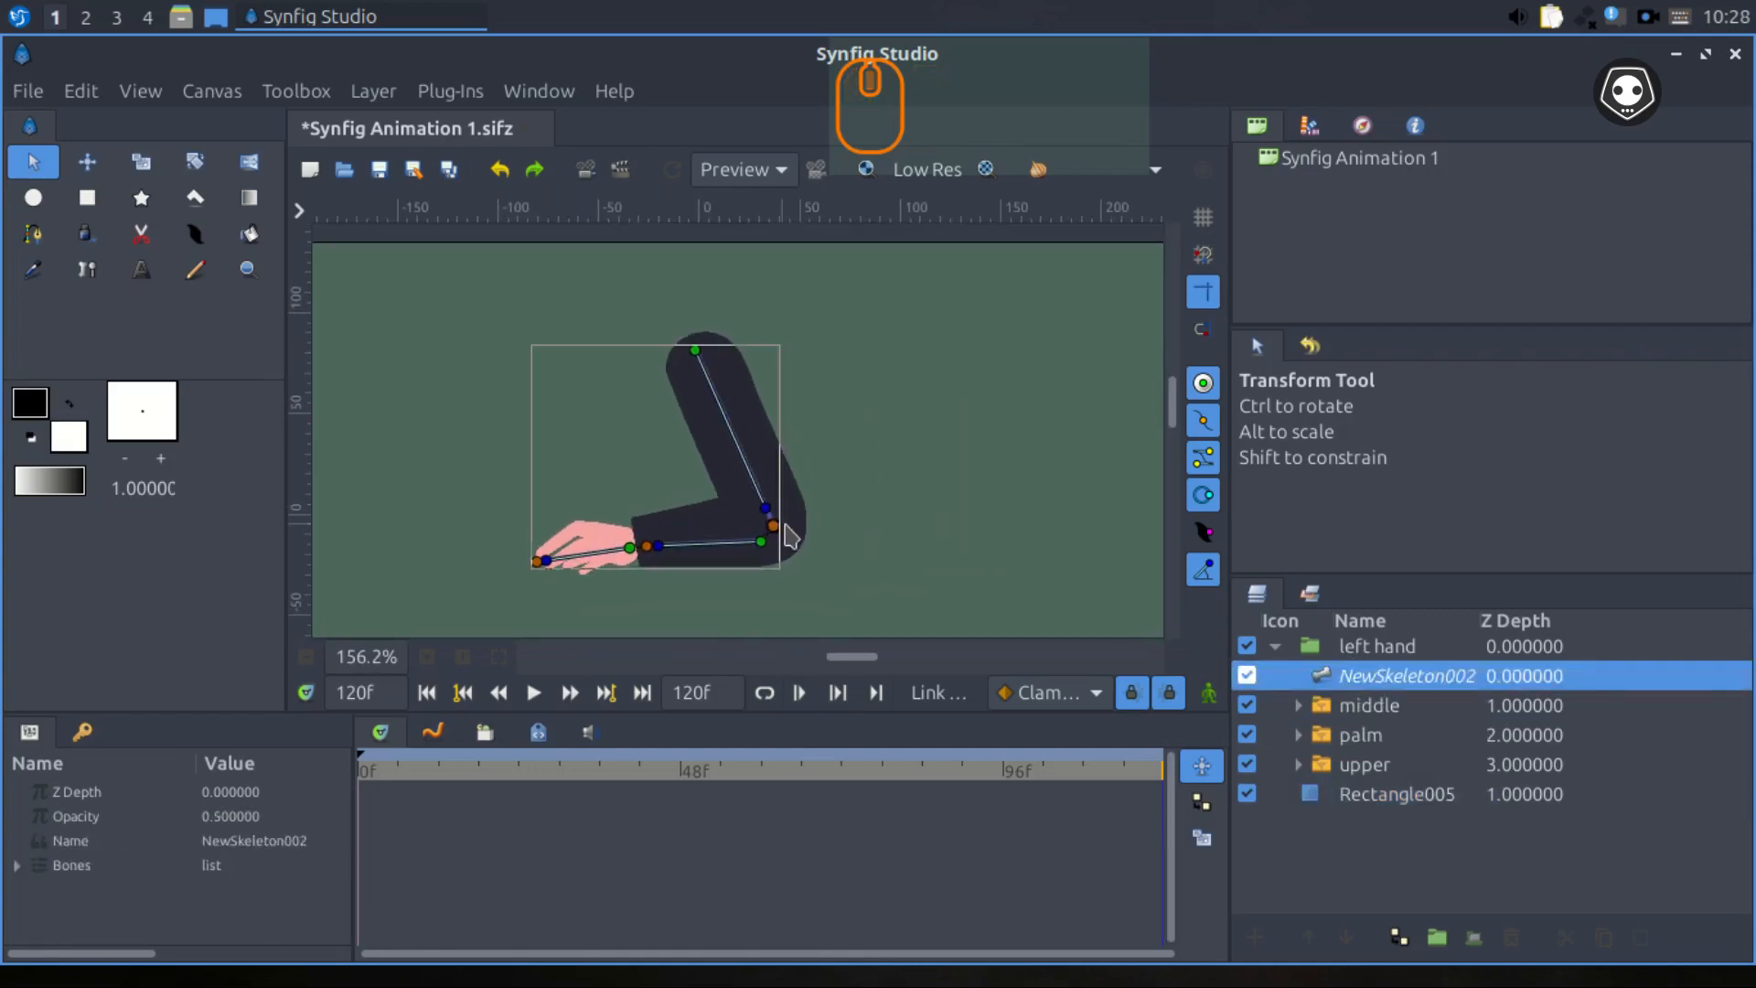
left_click_drag(776, 535, 864, 438)
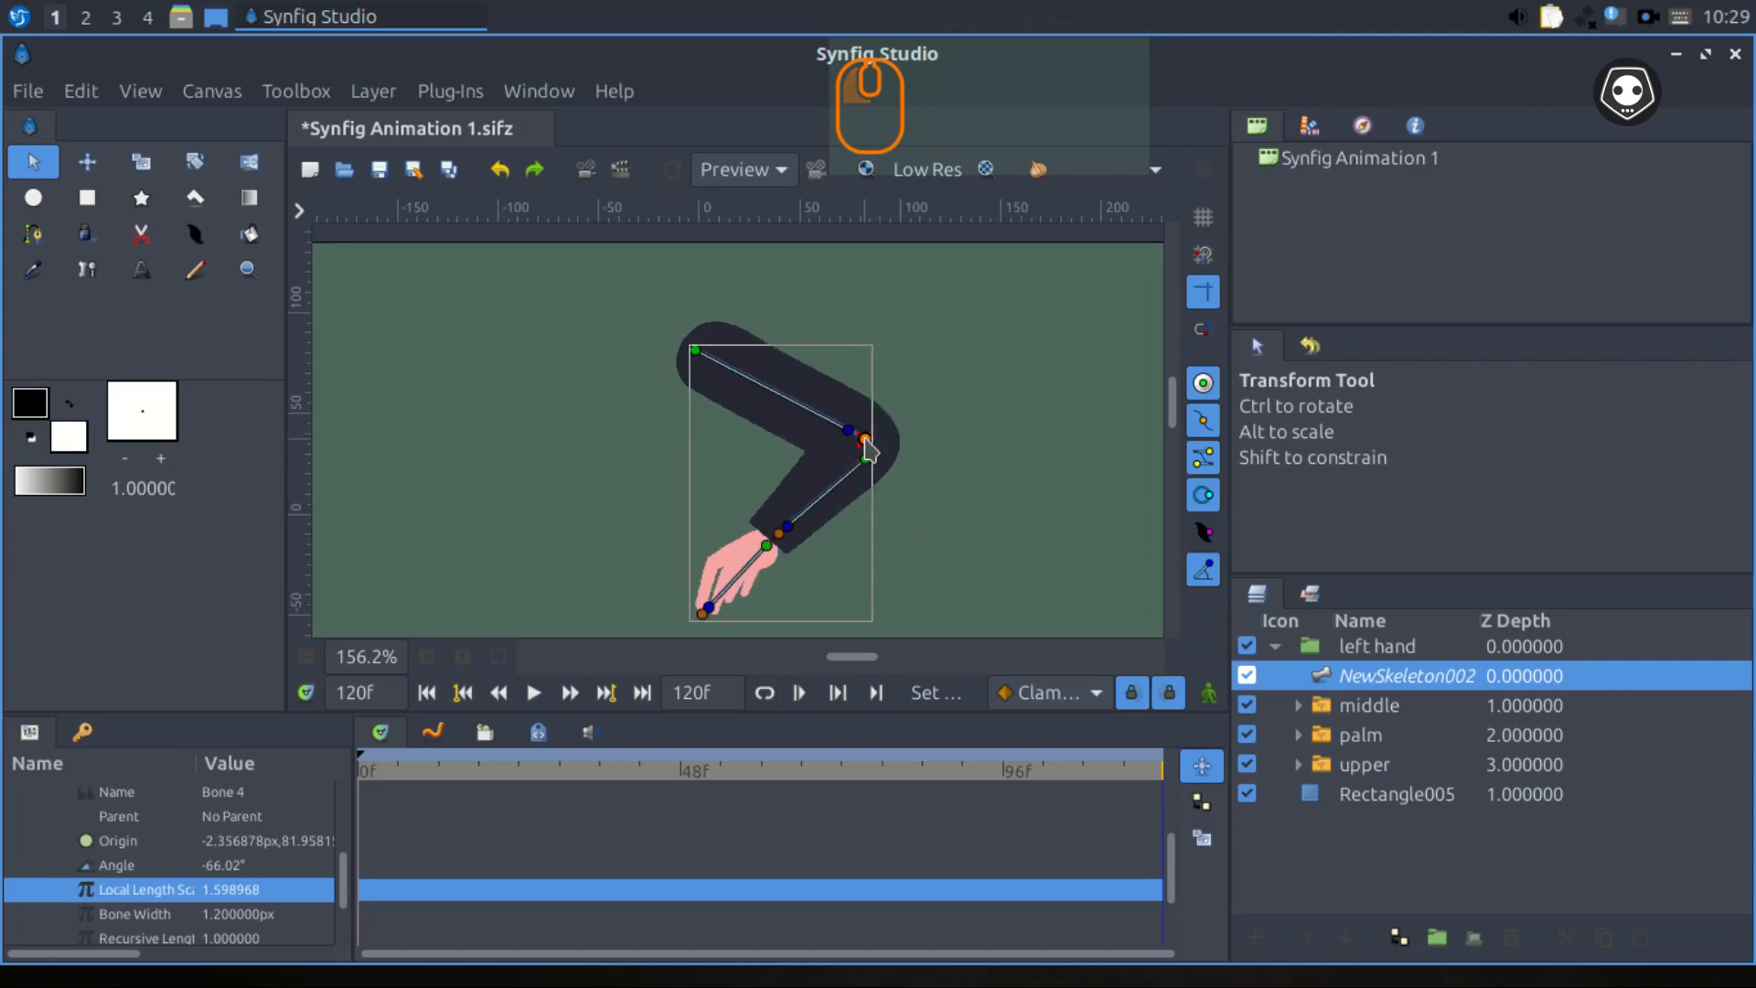
Rotate the forearm bone slightly, undo the hand bone's origin move, and rotate the hand bone to point more steeply downward.
left_click_drag(778, 534, 782, 592)
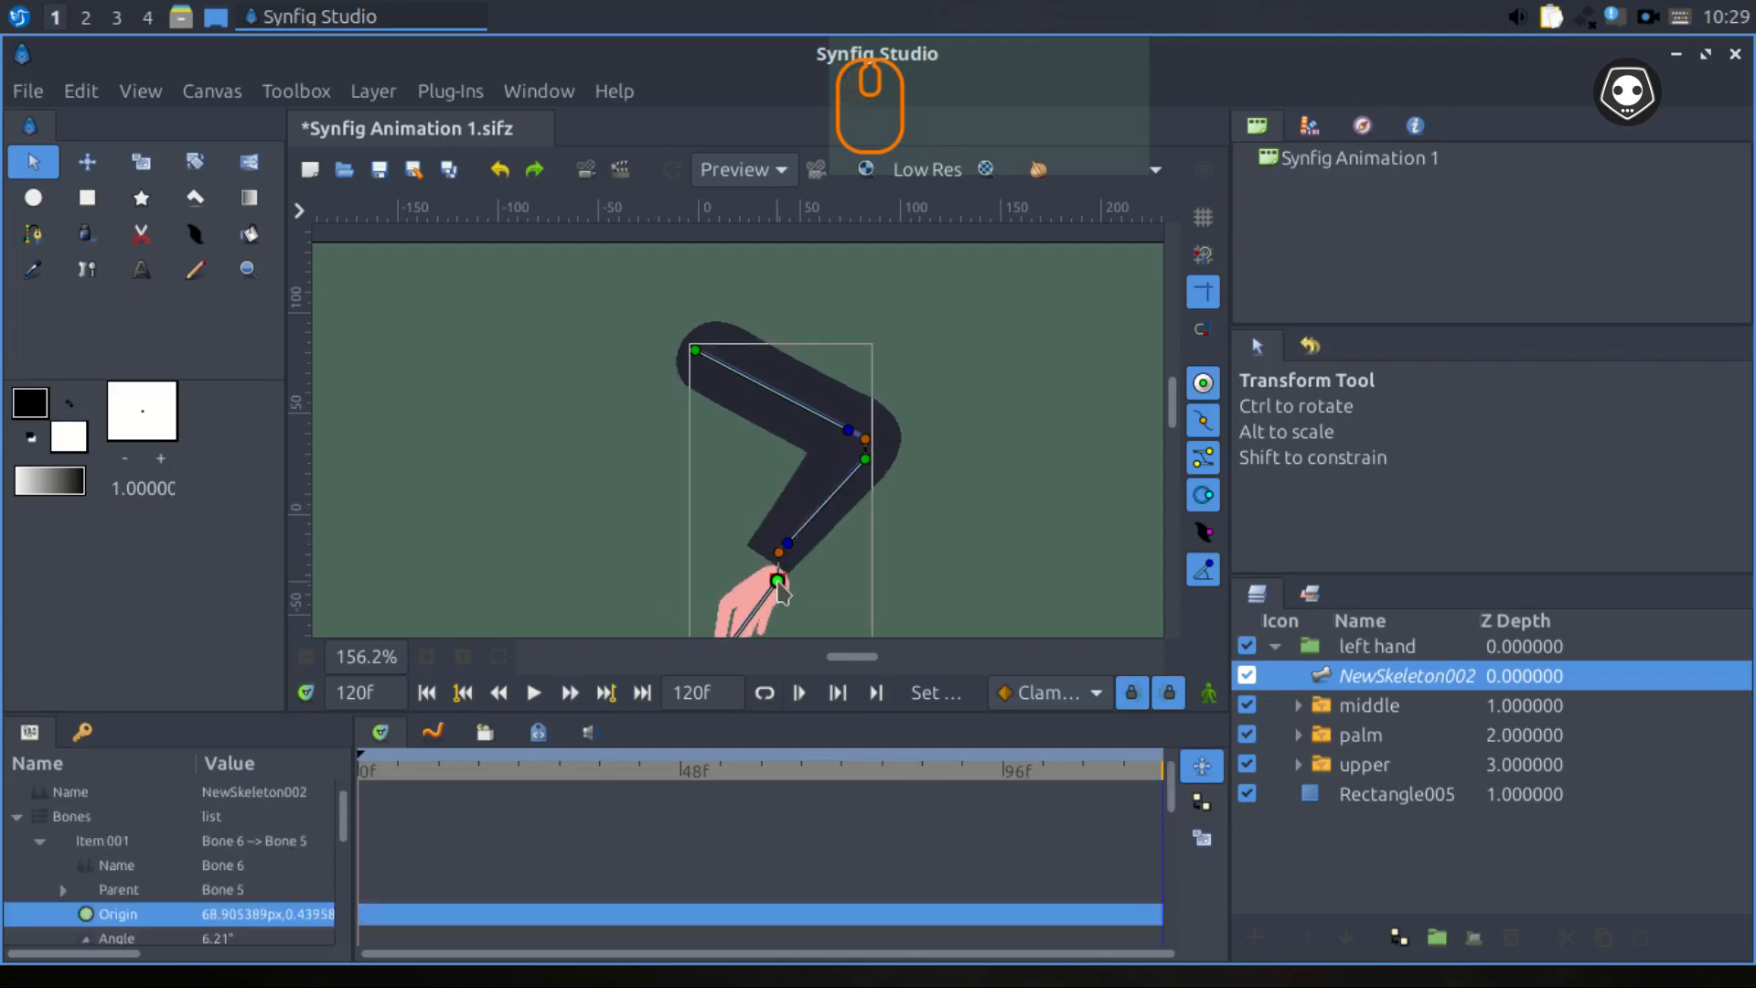
key("ctrl+z")
scroll(783, 526, "down", 1)
scroll(780, 514, "down", 1)
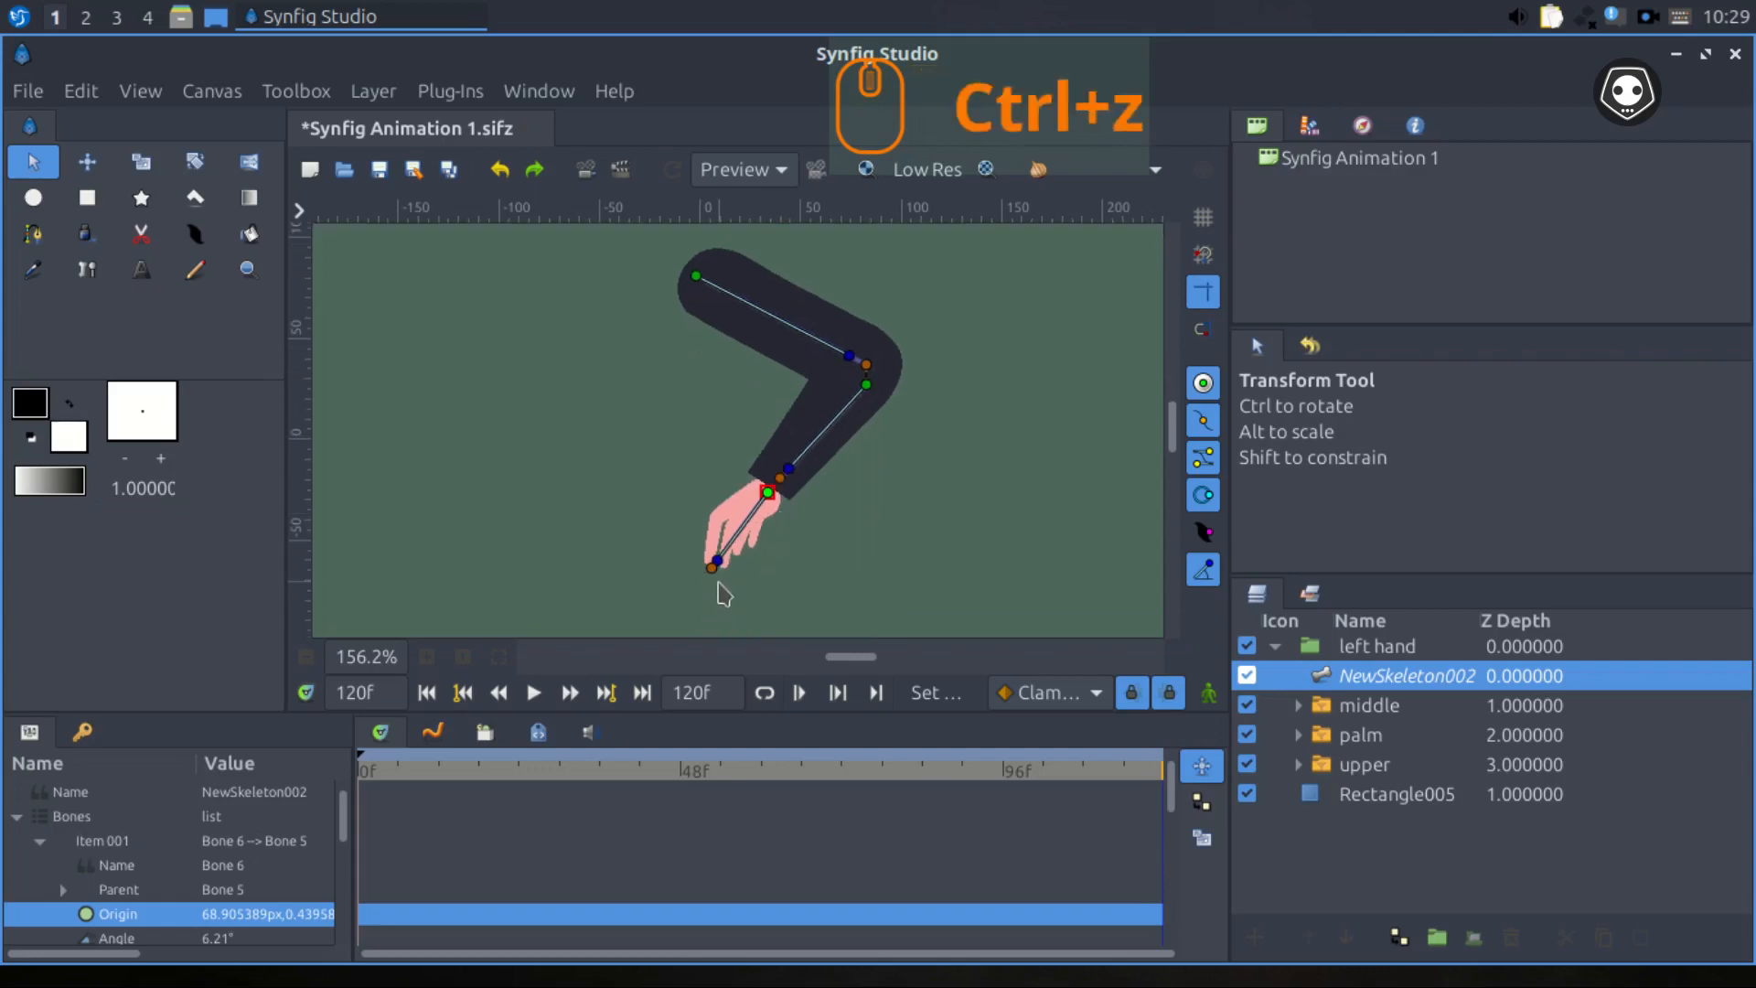
left_click_drag(712, 568, 738, 586)
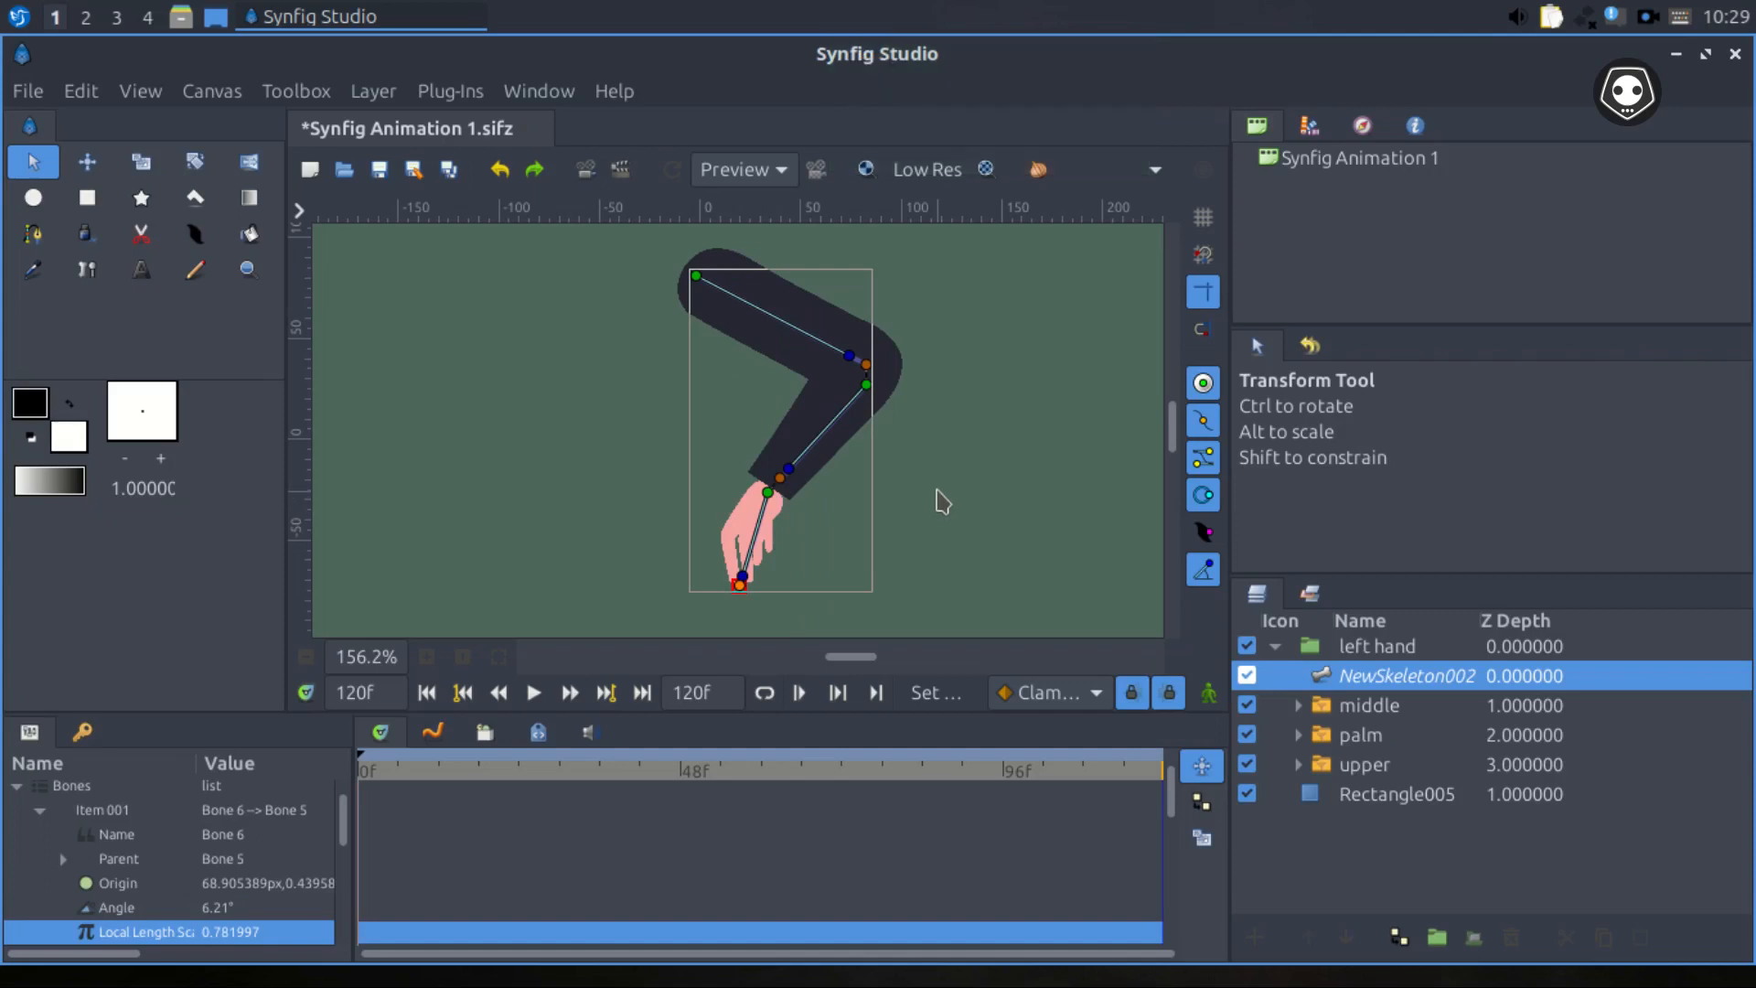
Collapse the left hand group and select the background rectangle layer.
scroll(842, 486, "down", 2)
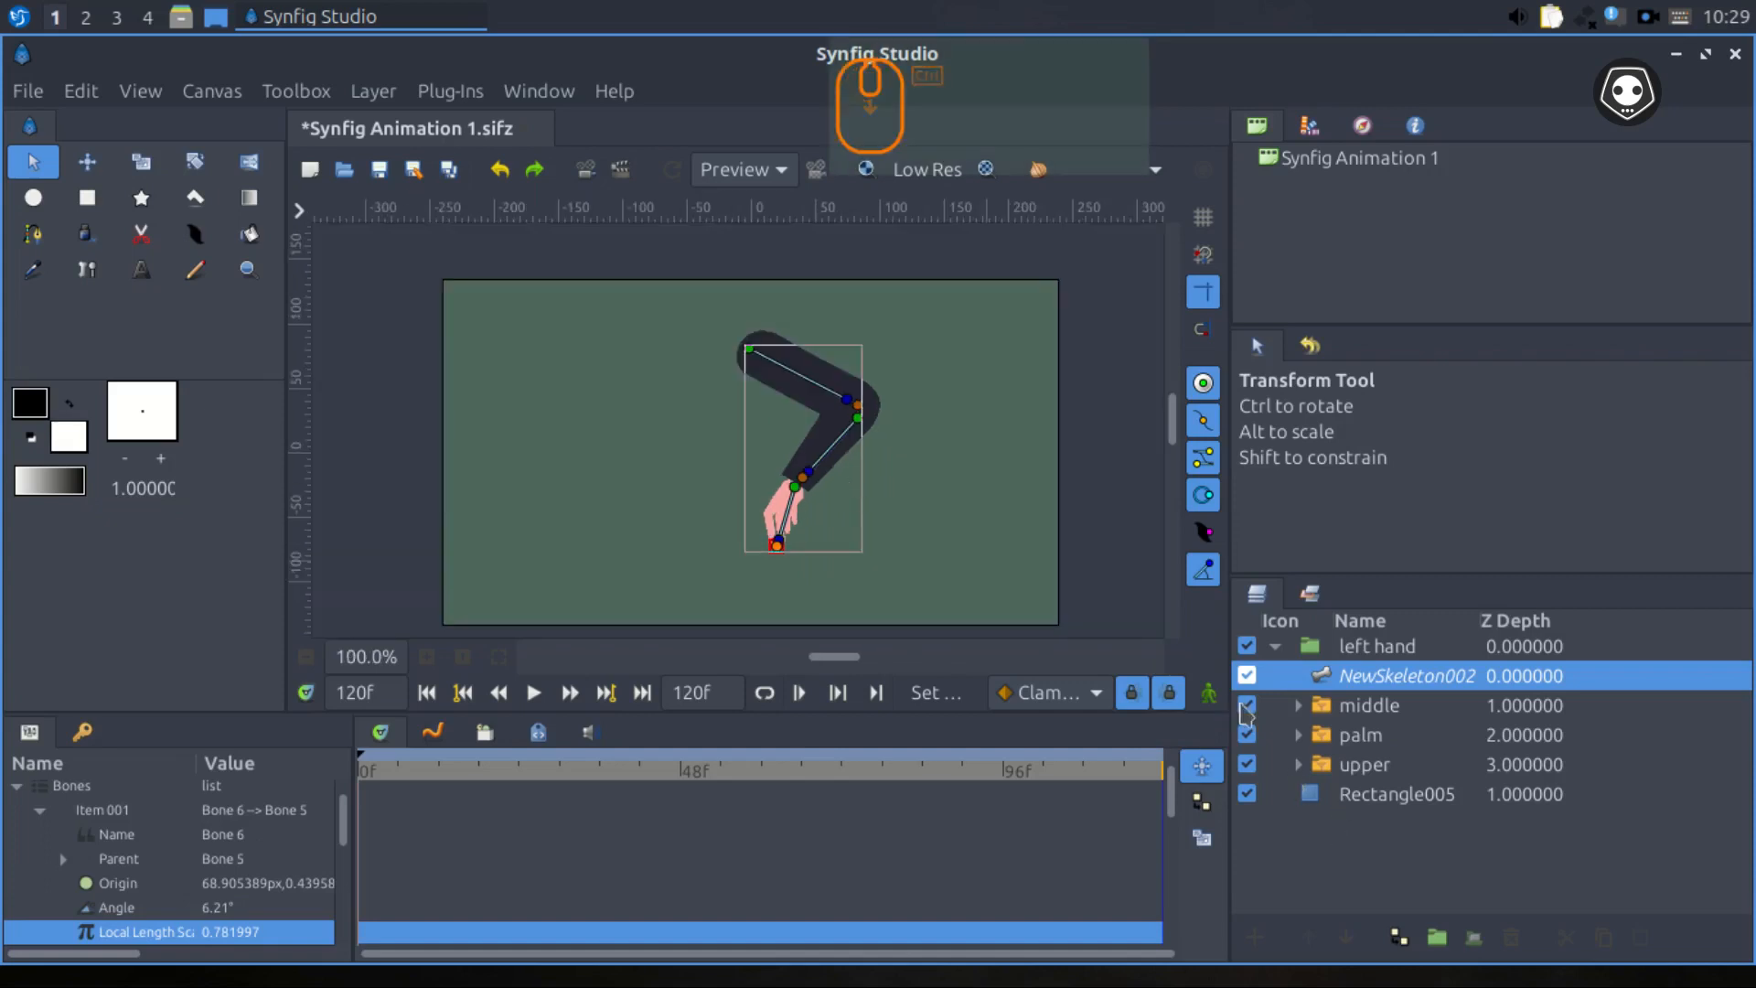
left_click(1274, 646)
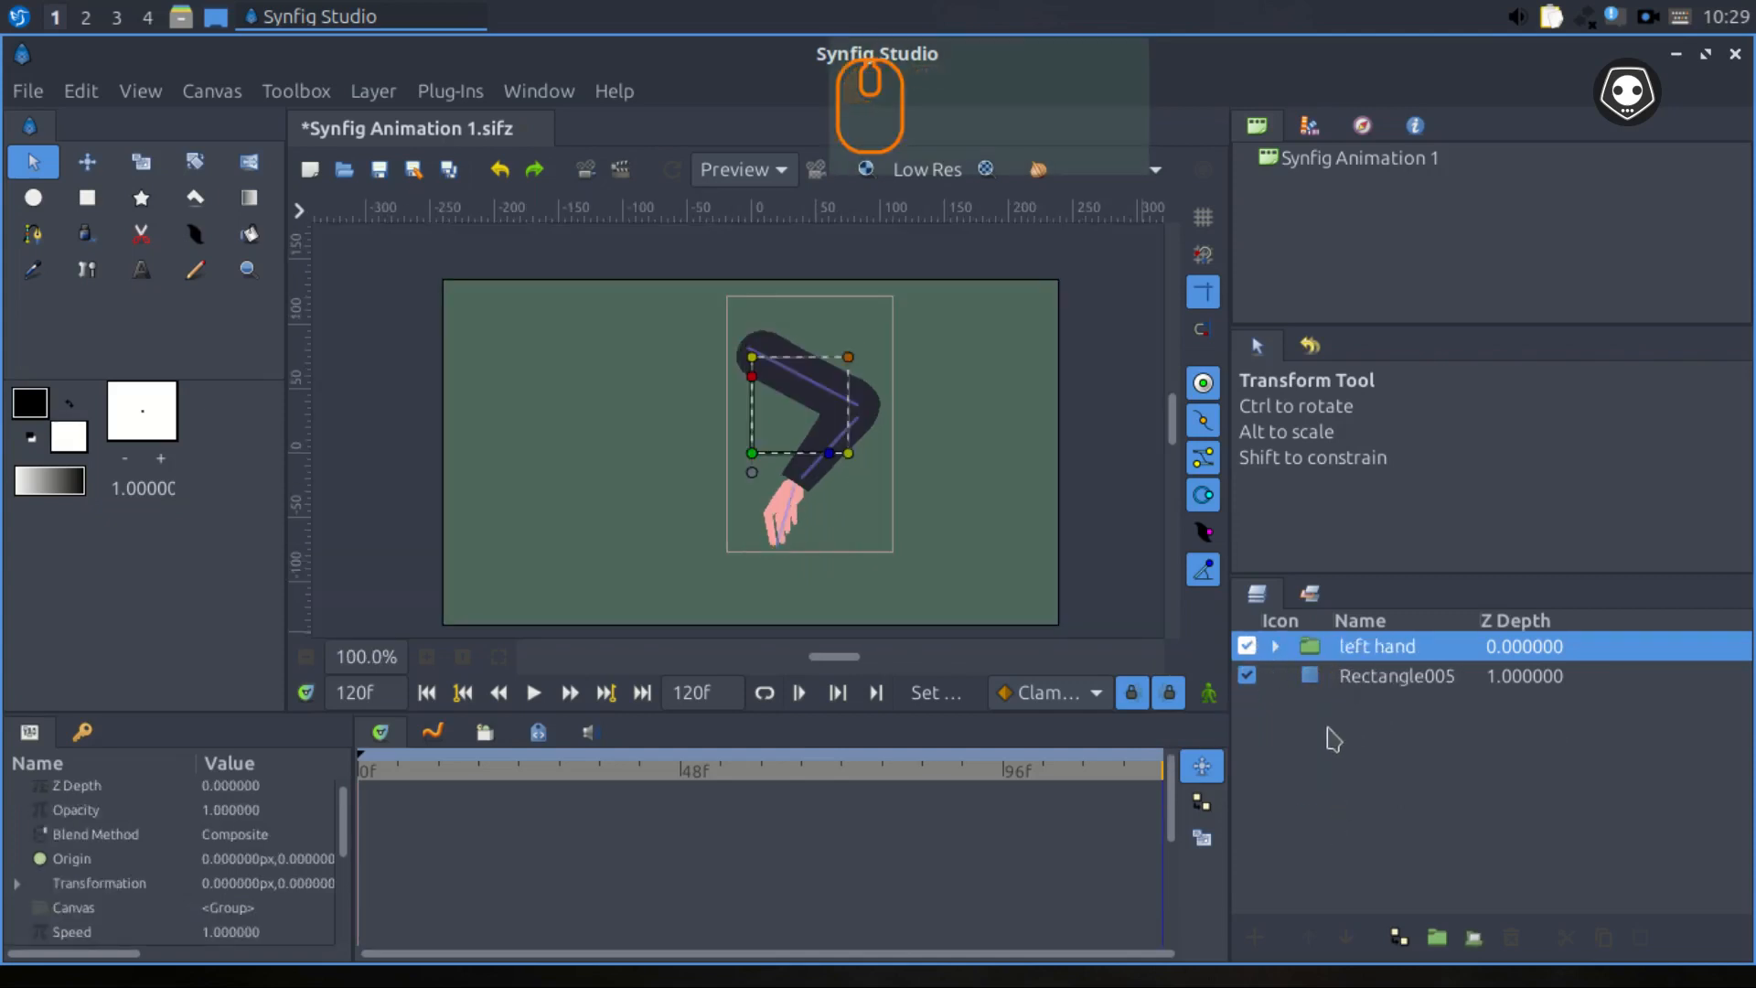
left_click(947, 518)
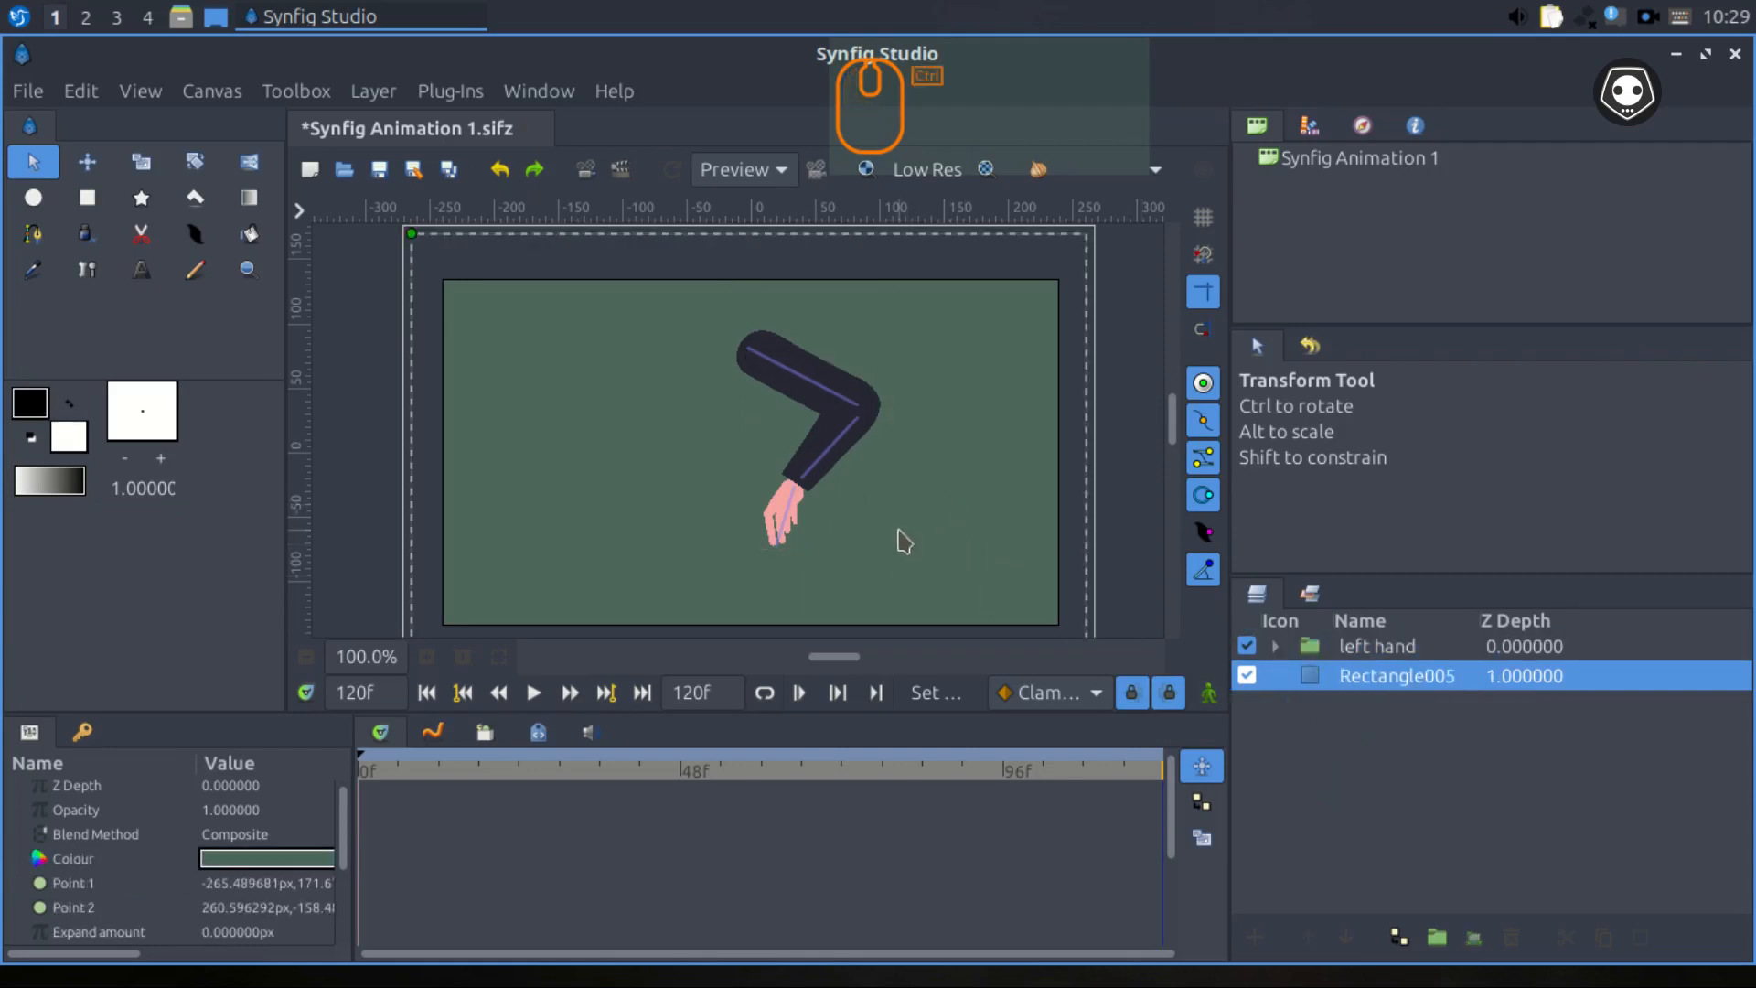
scroll(903, 542, "down", 2)
scroll(904, 541, "up", 1)
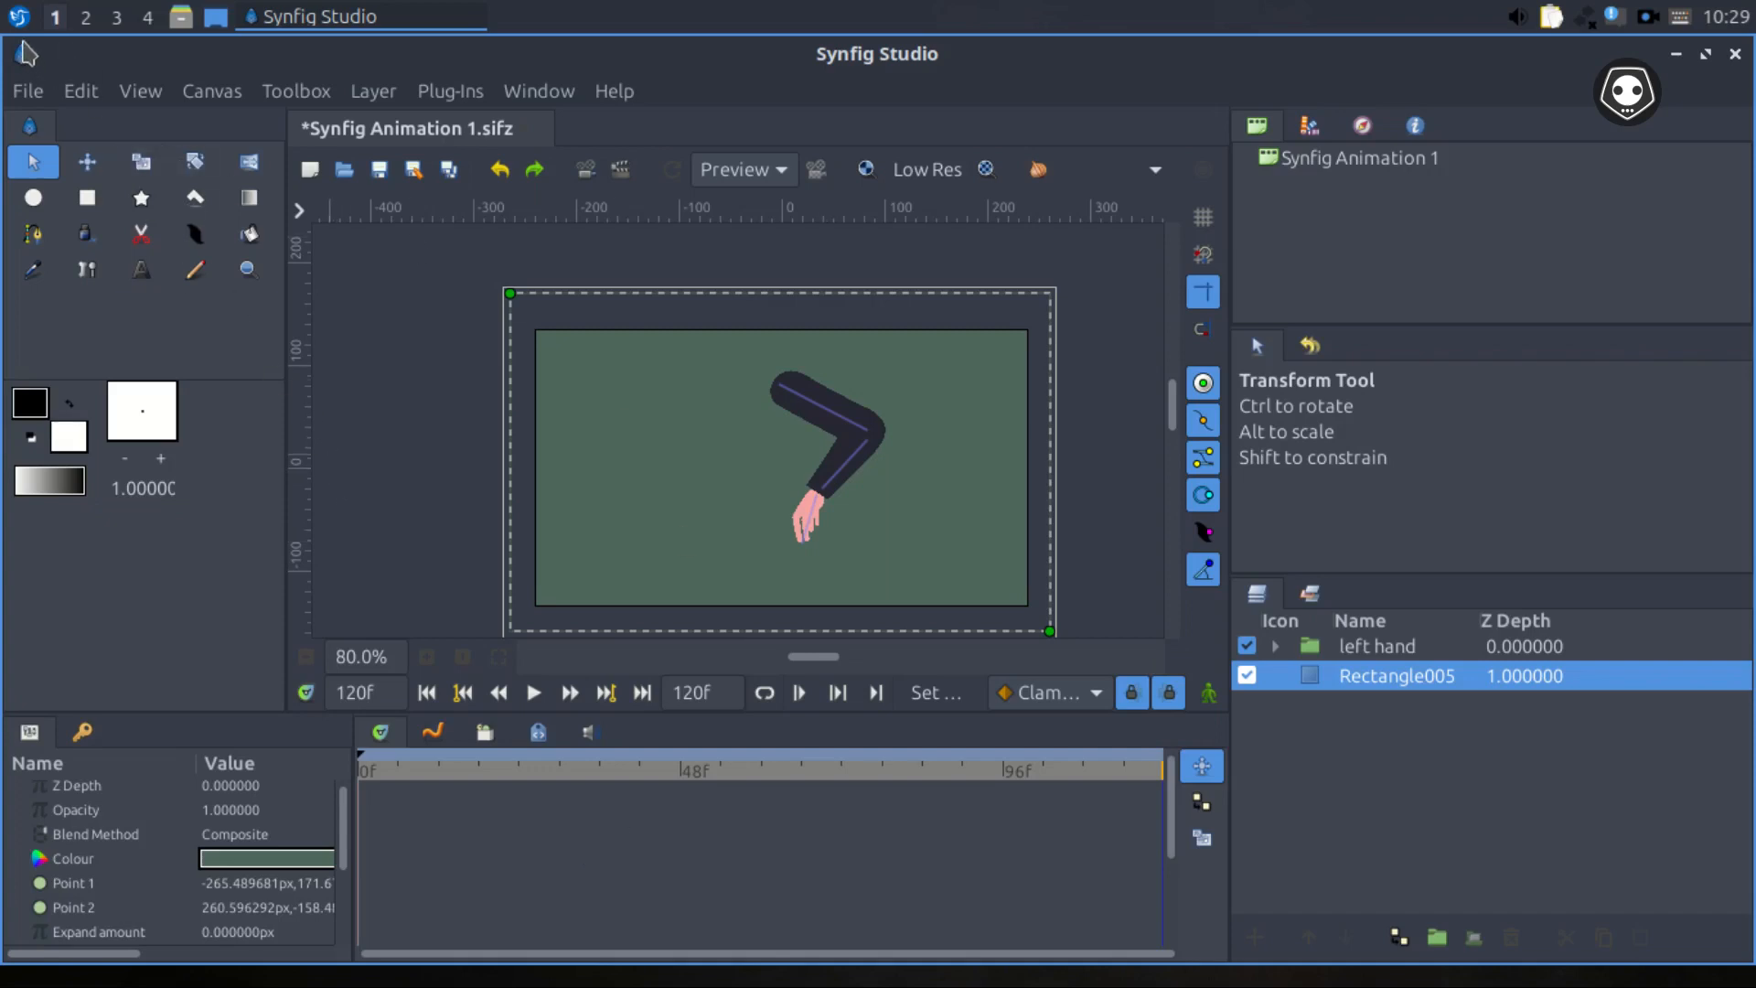
left_click(19, 16)
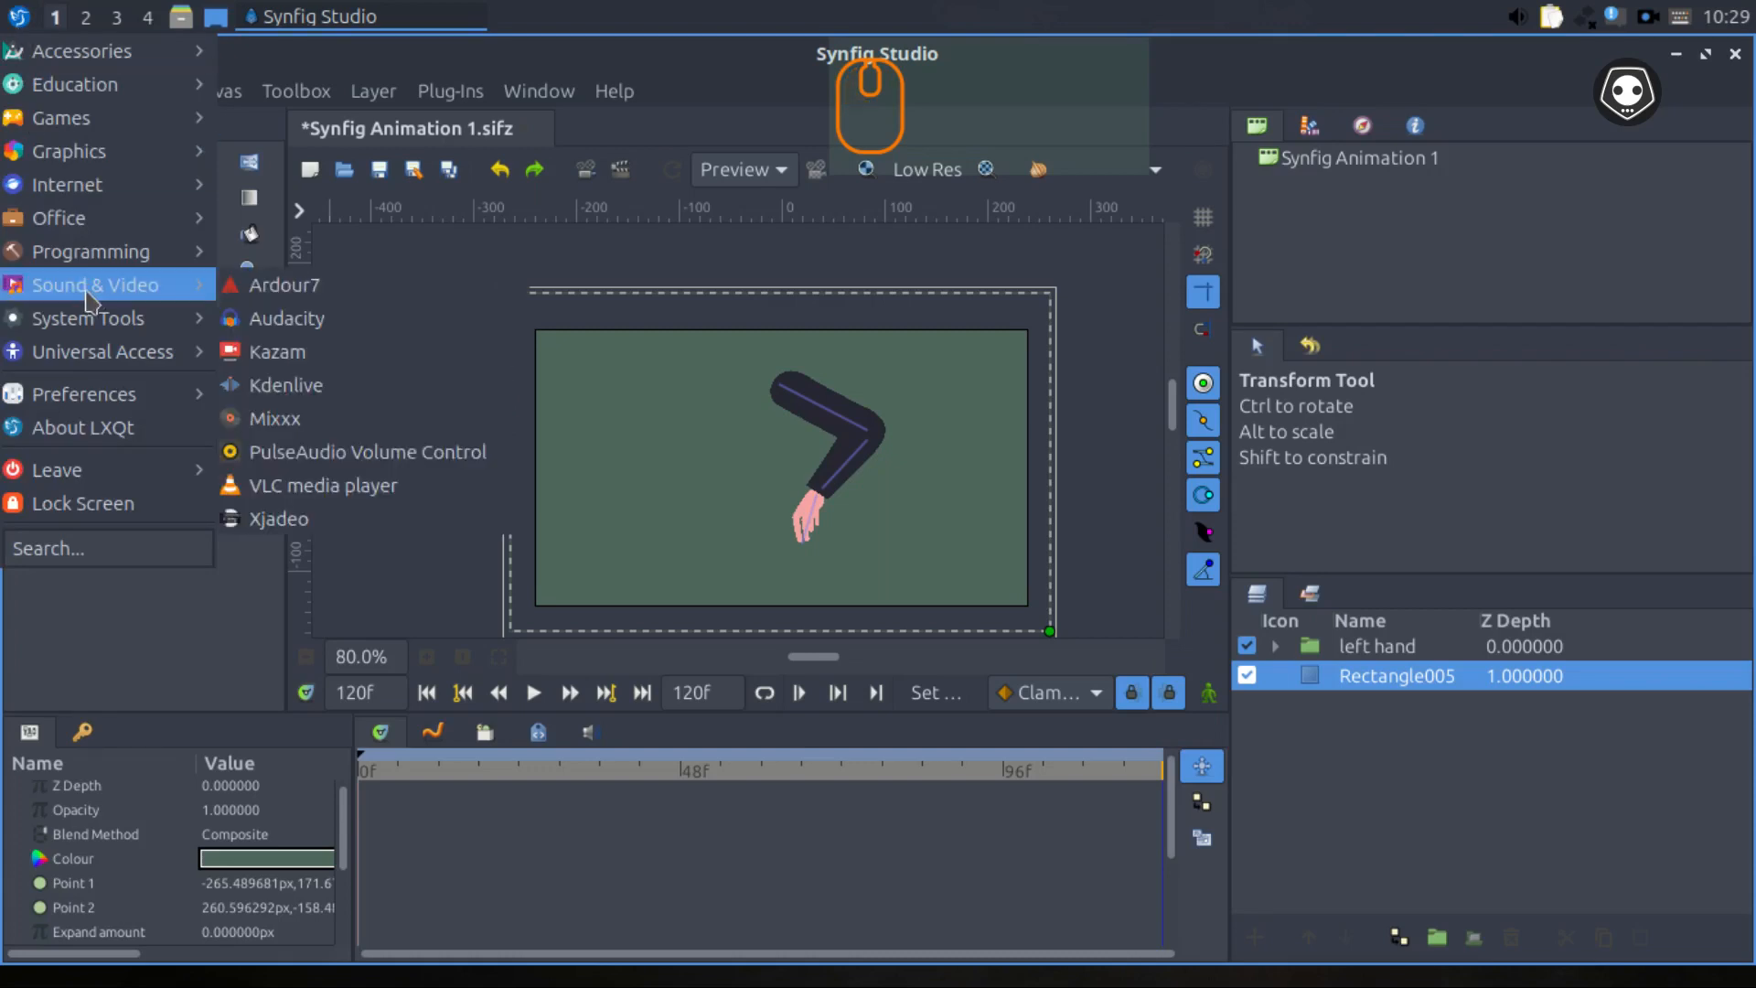
mouse_move(83, 153)
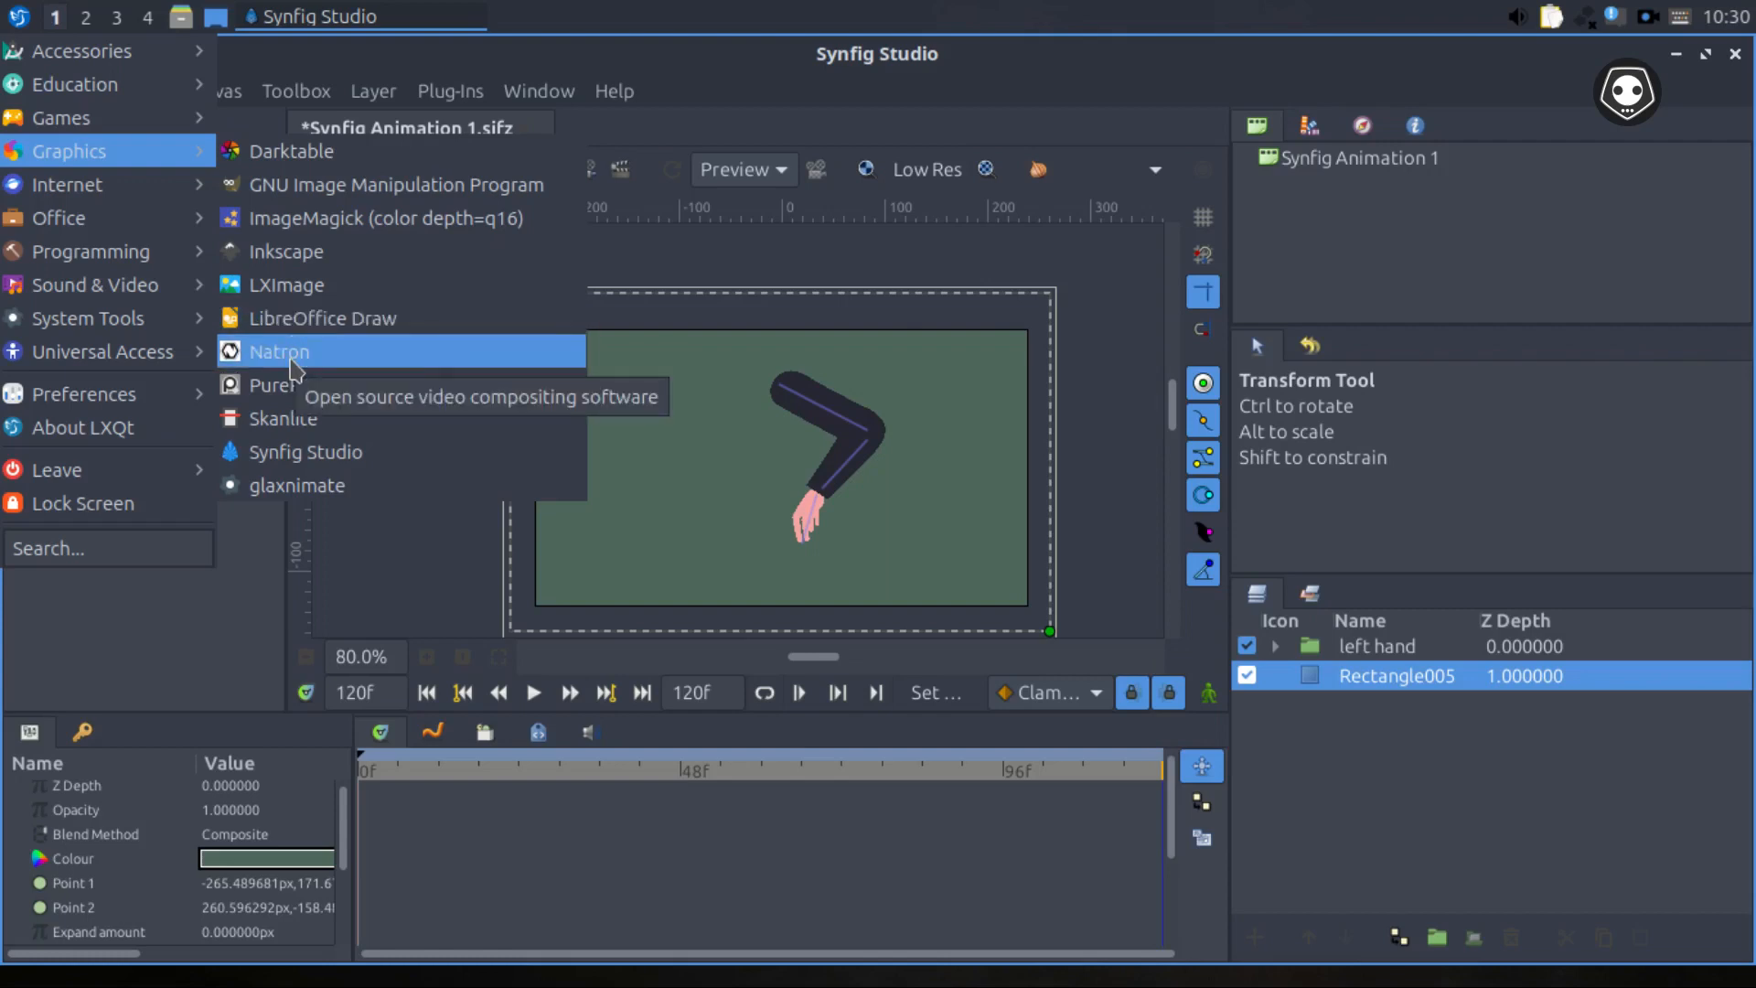
left_click(490, 102)
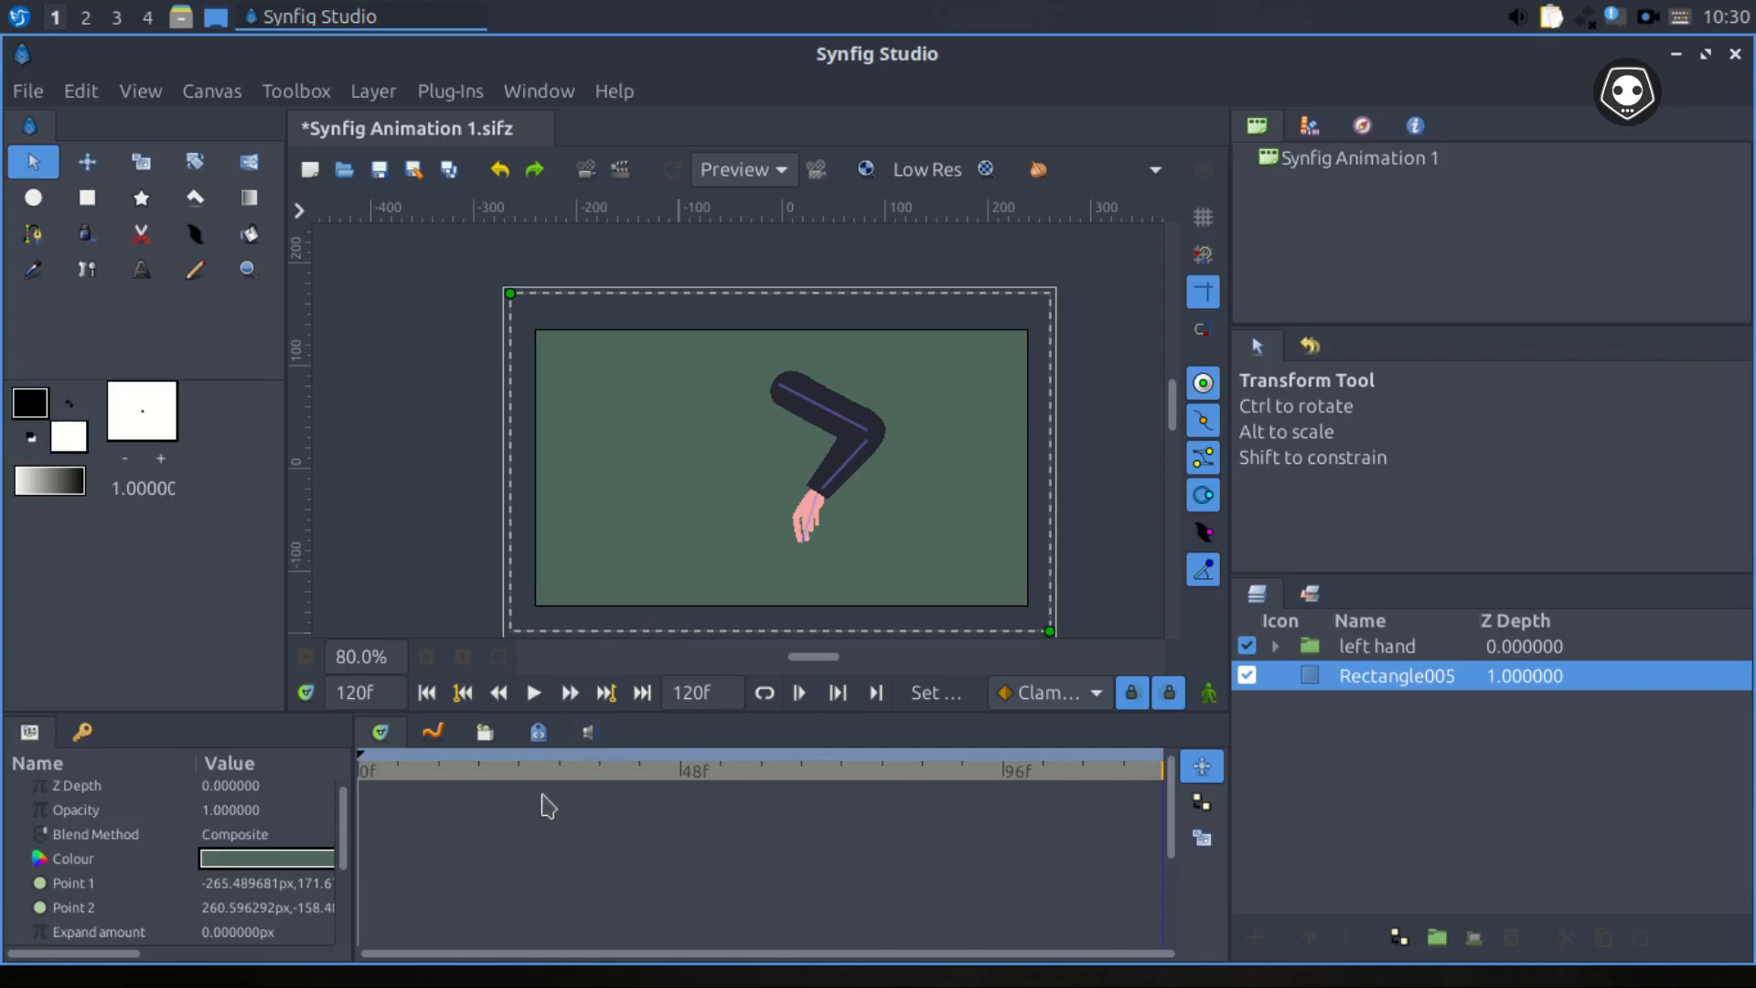
Jump the time cursor back and forth between the first and last frames of the animation.
left_click(426, 692)
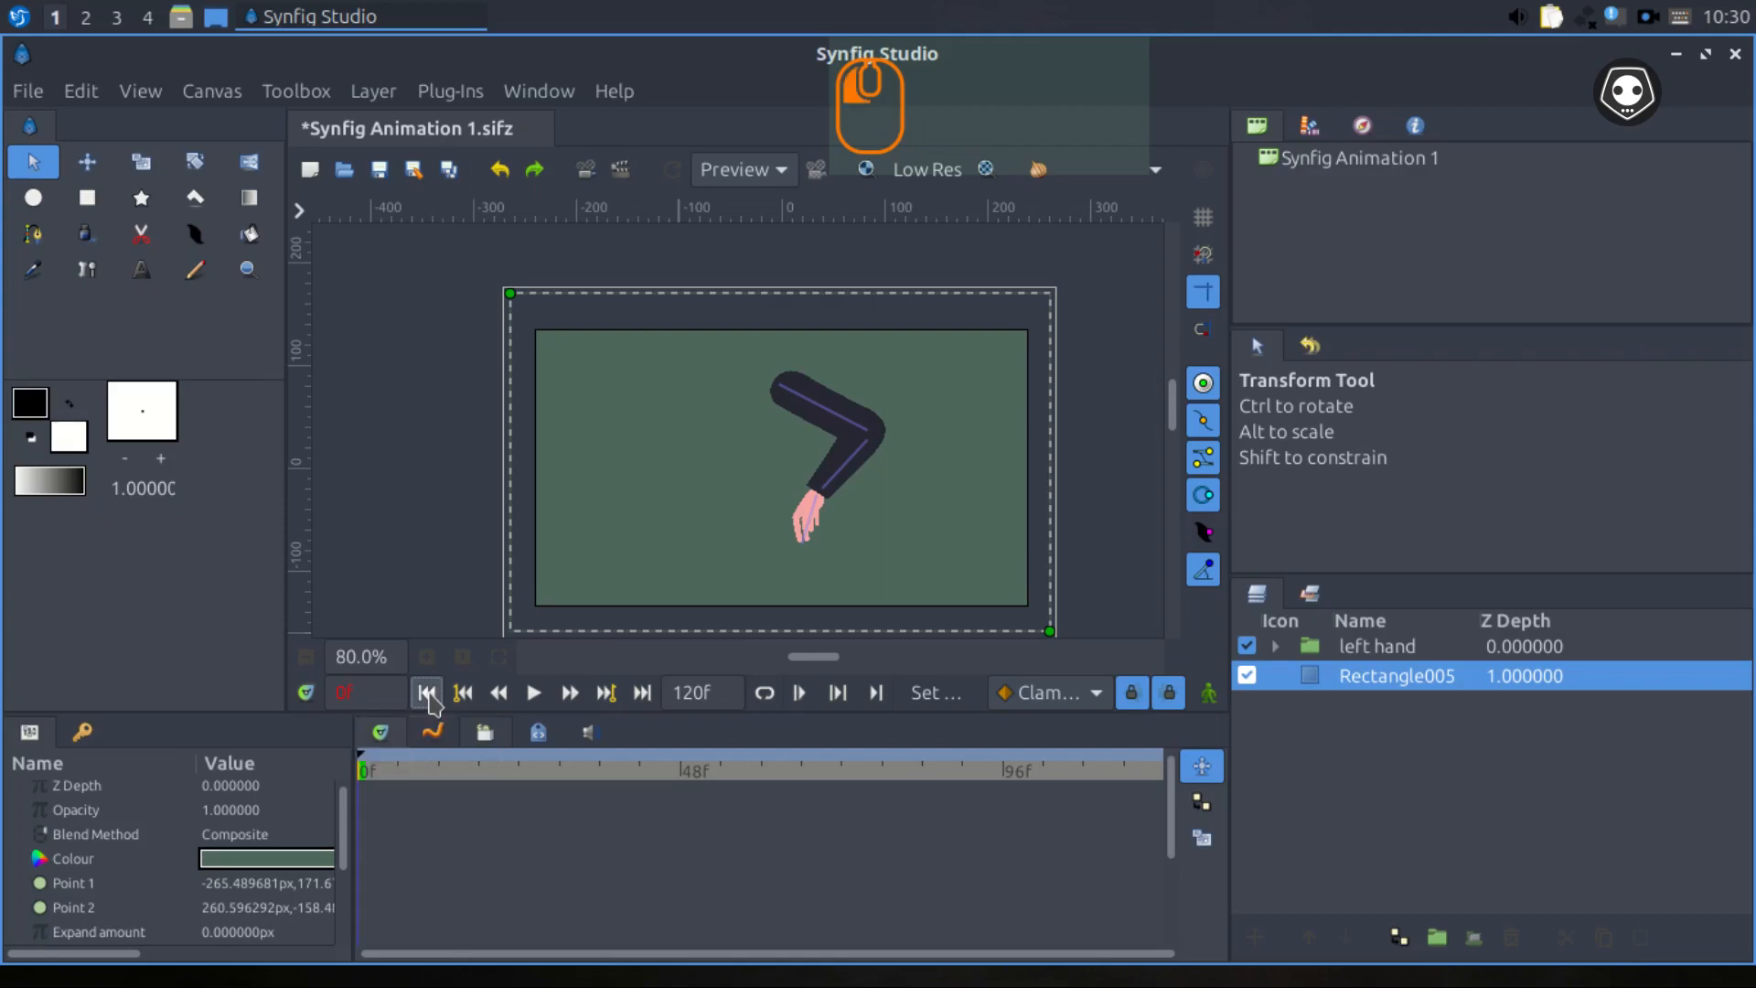
left_click(643, 692)
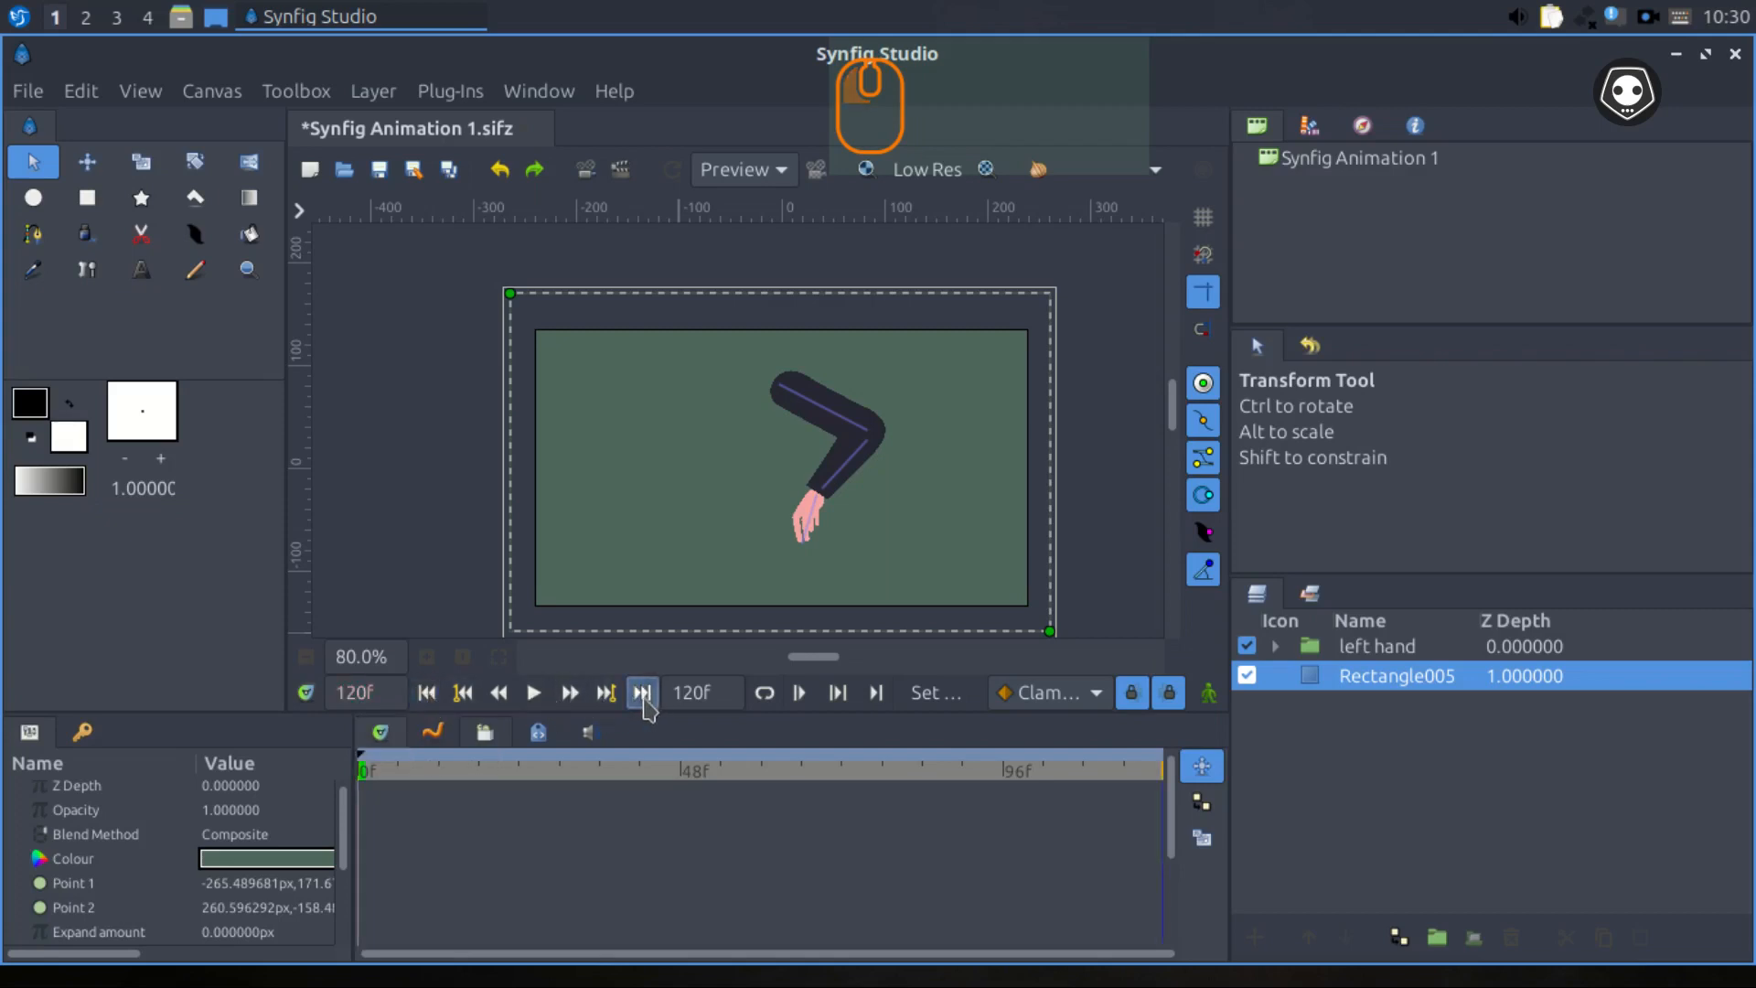
left_click(568, 695)
left_click(426, 692)
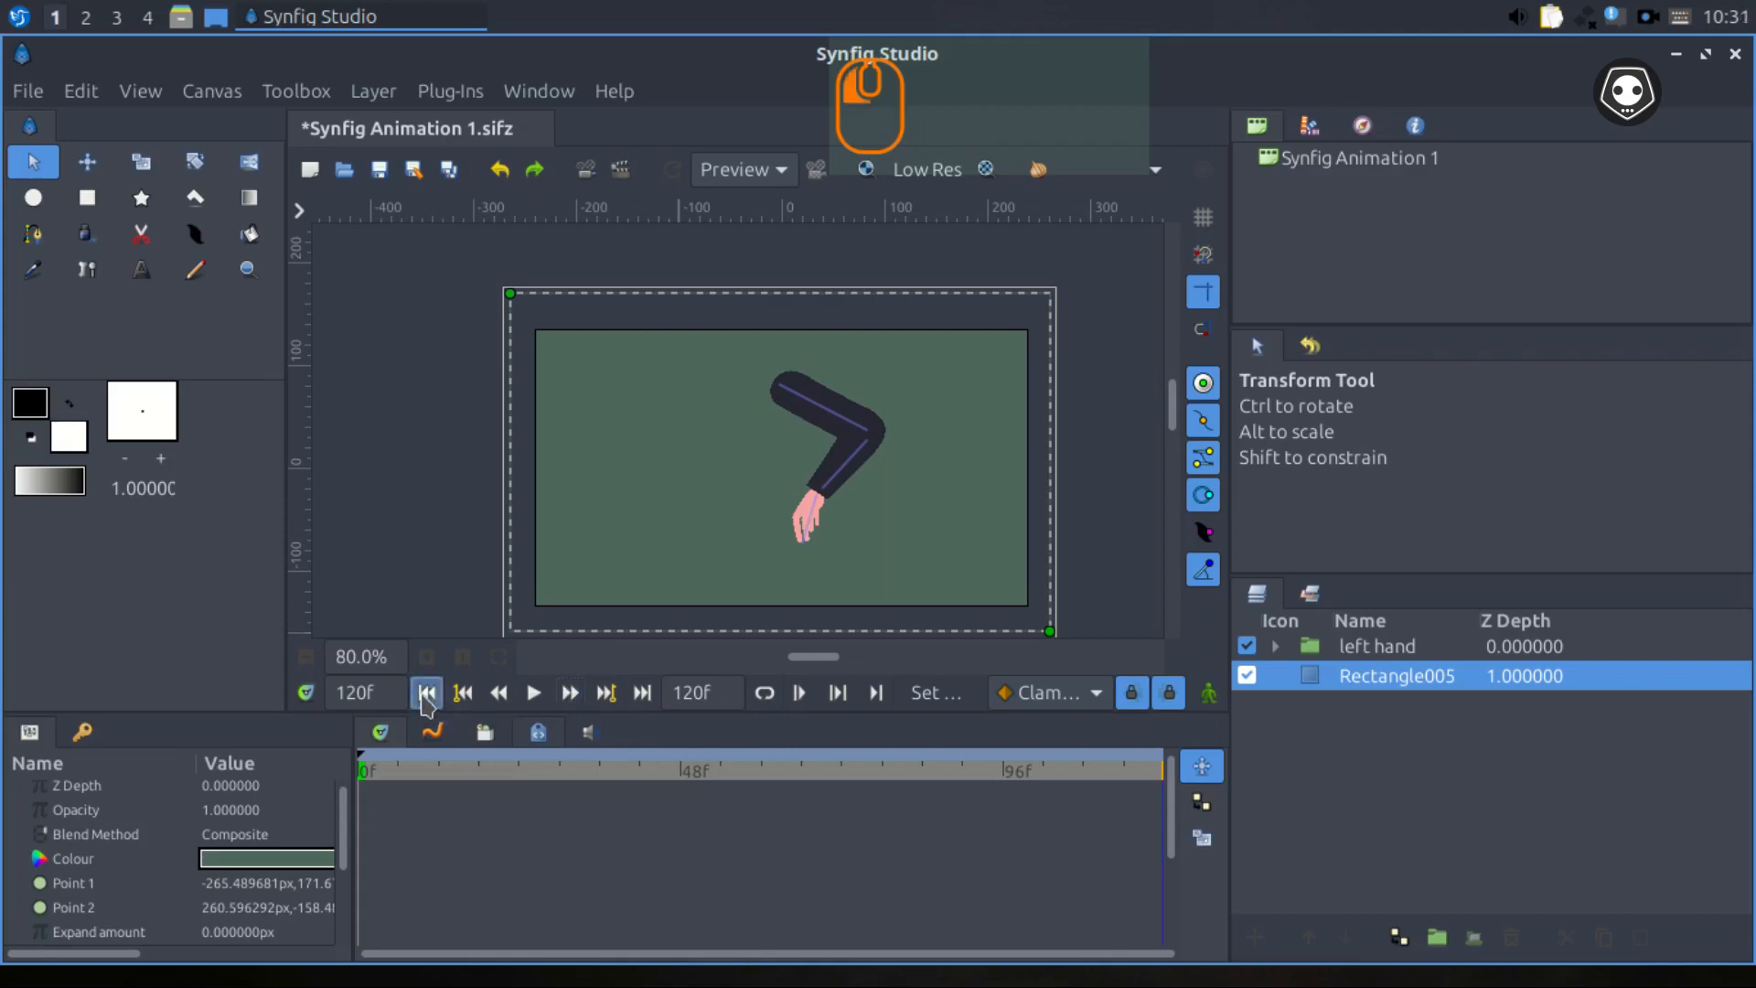
Set the current time to frame 120, followed by frame 100.
left_click(361, 692)
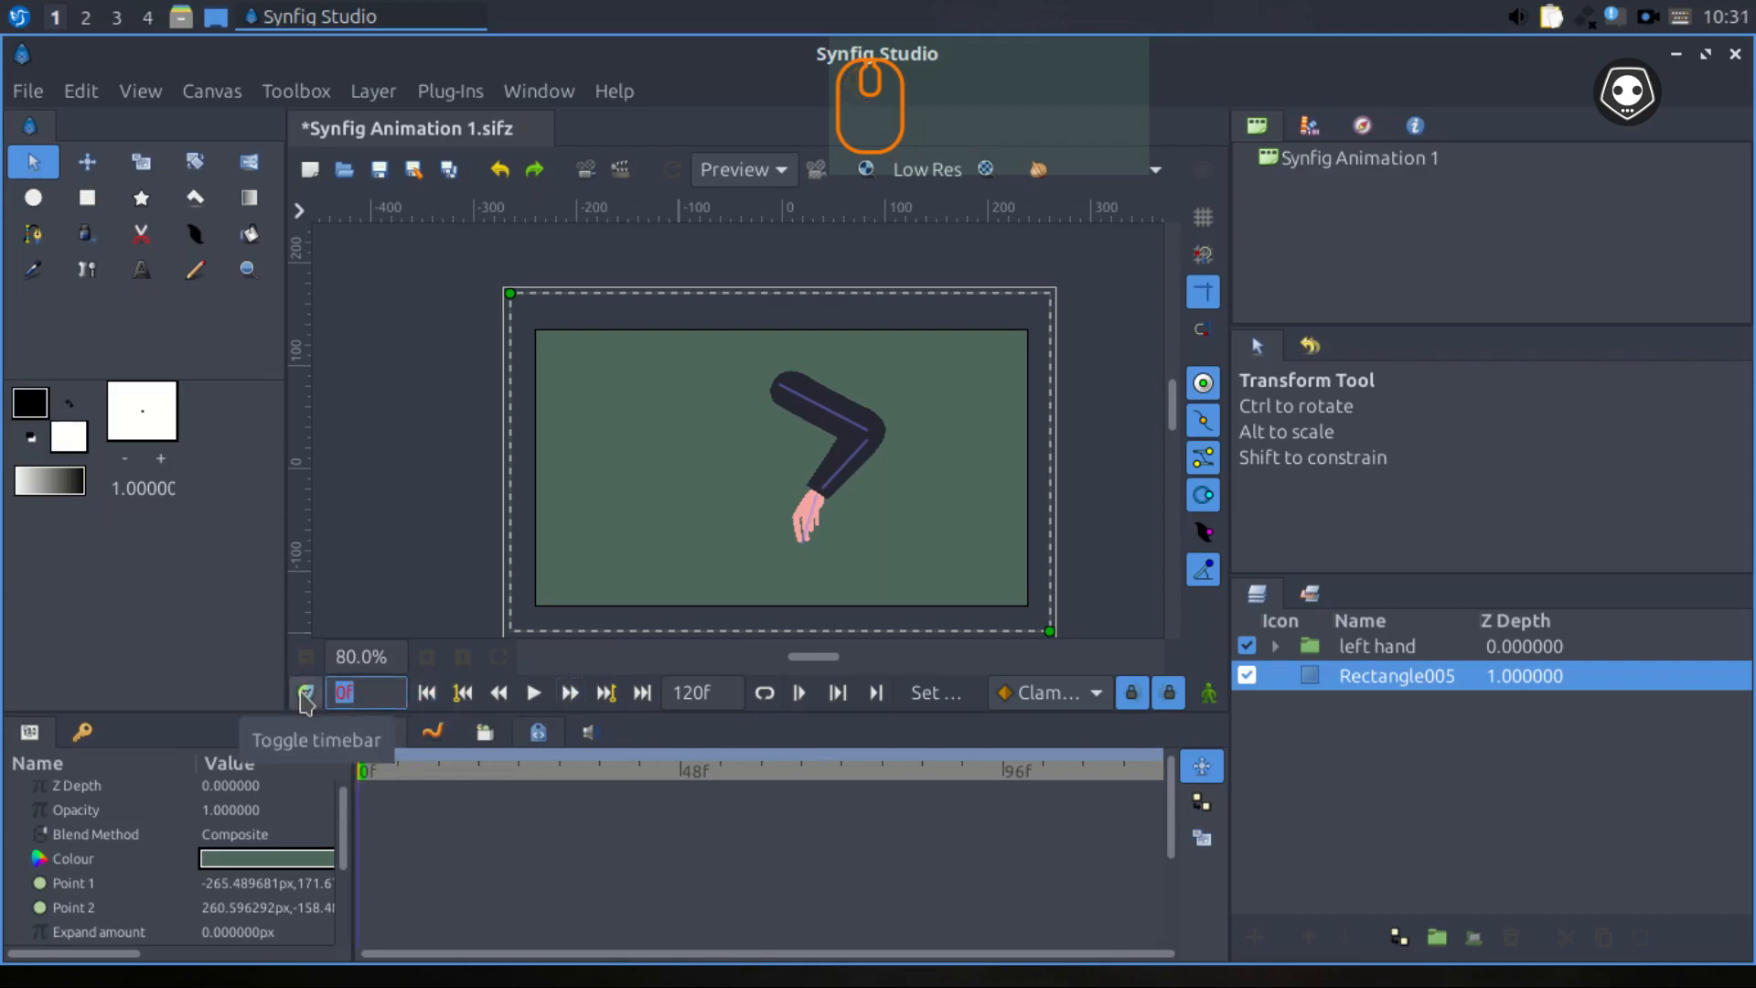
type("120")
key("Return")
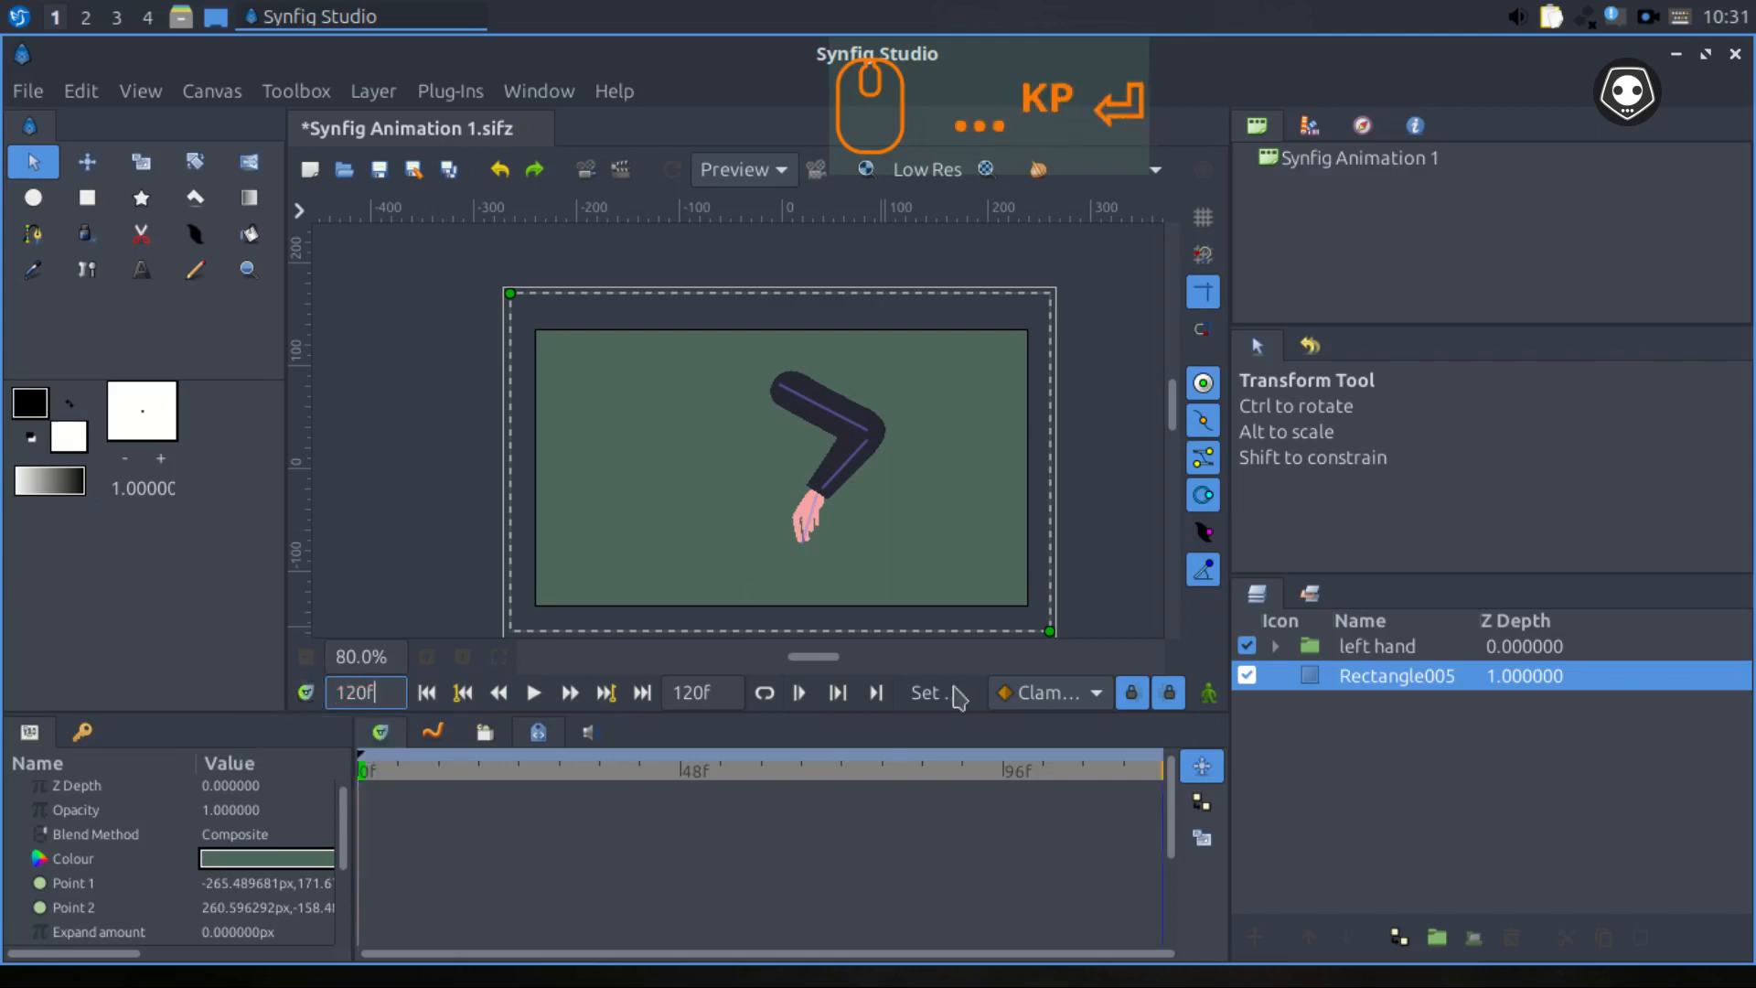
left_click(379, 687)
type("100")
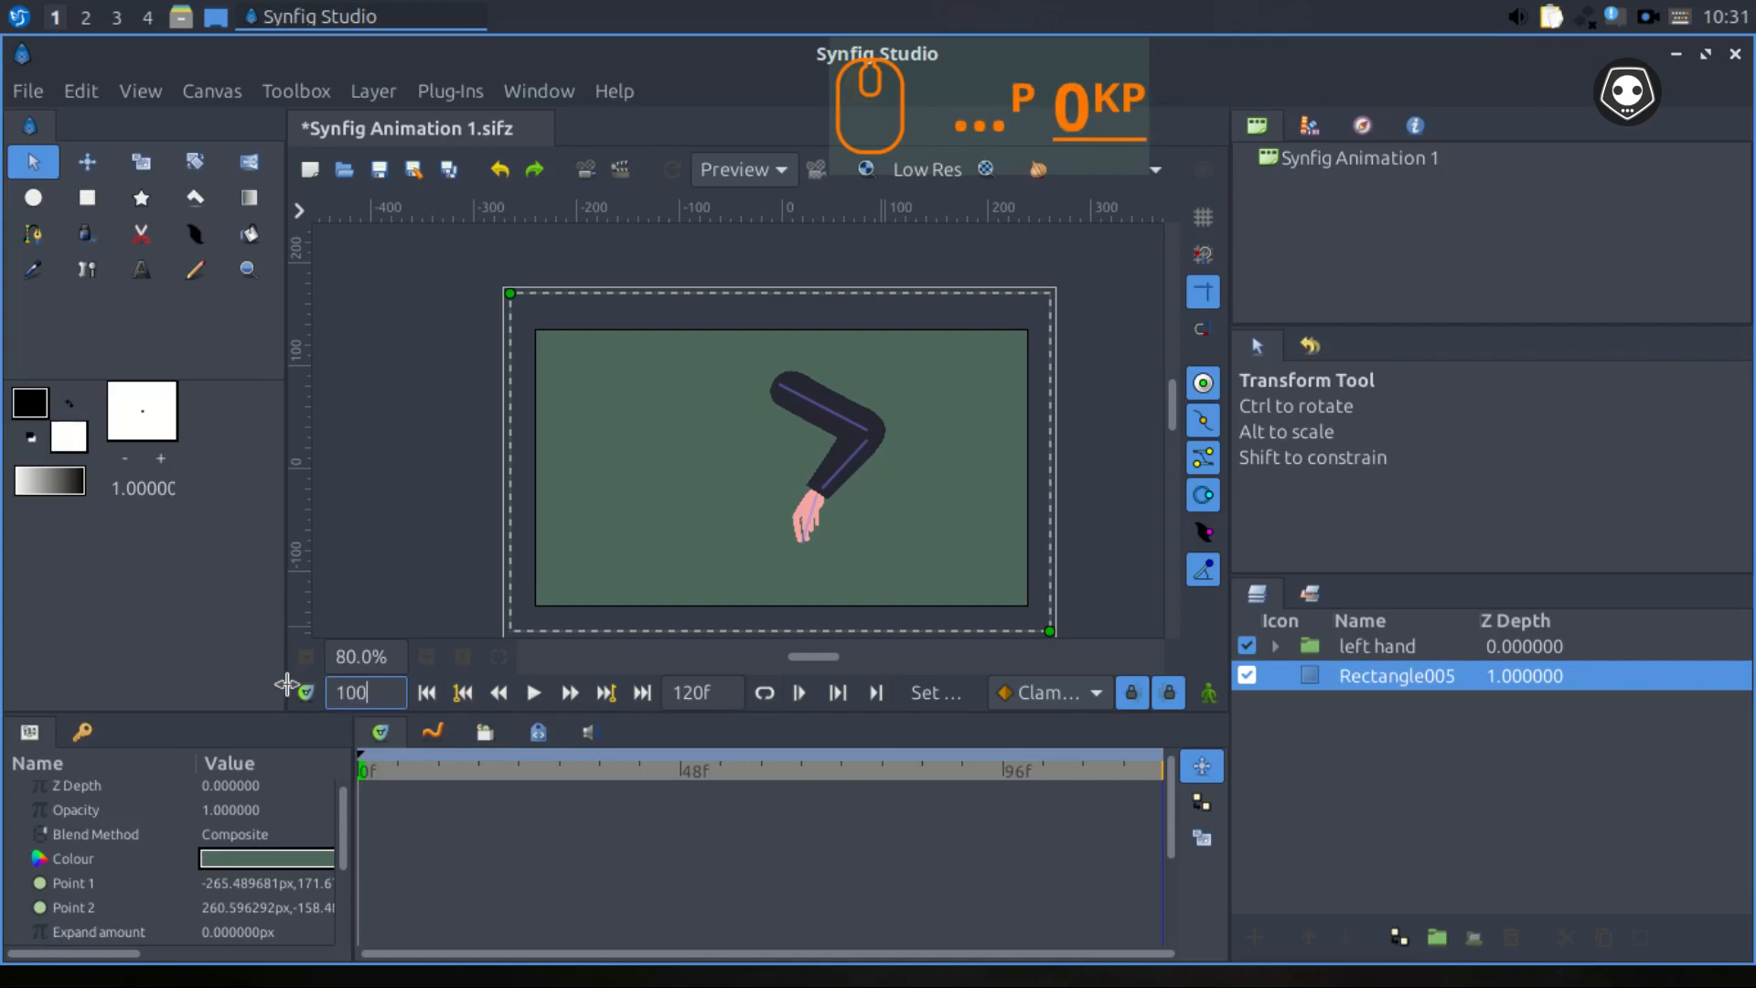
key("Return")
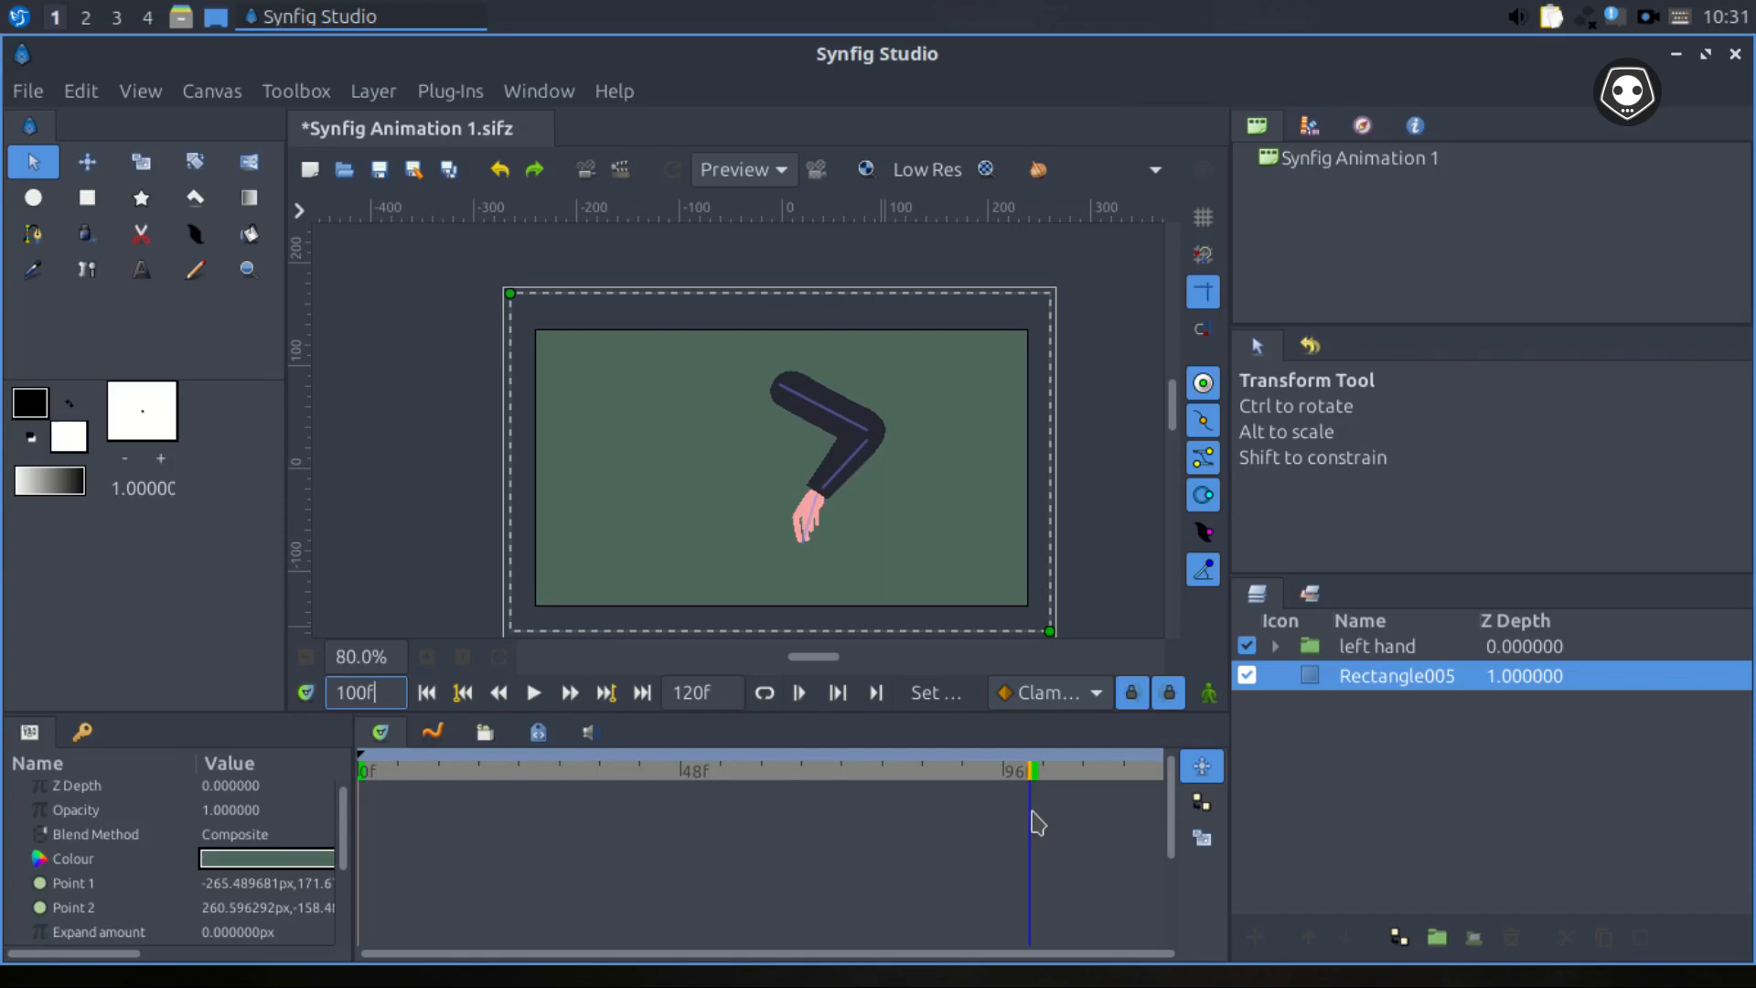
Set the current time to frame 1 and turn on animate editing mode.
double_click(366, 692)
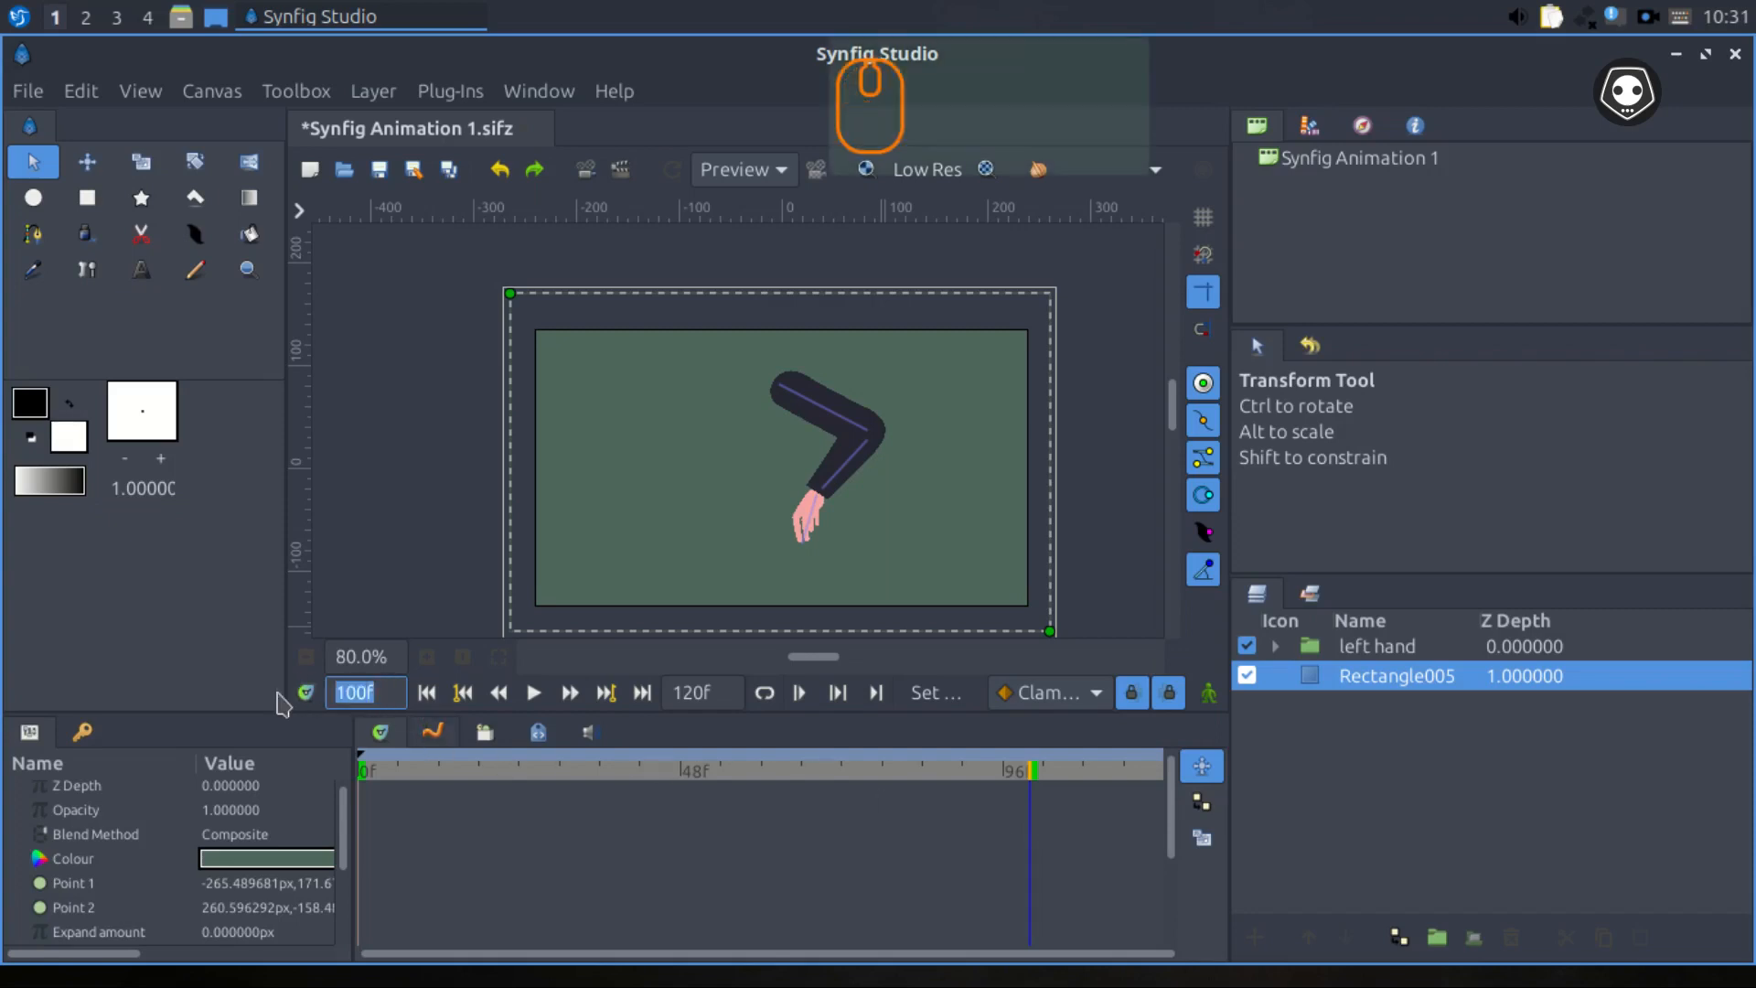
type("1")
key("Return")
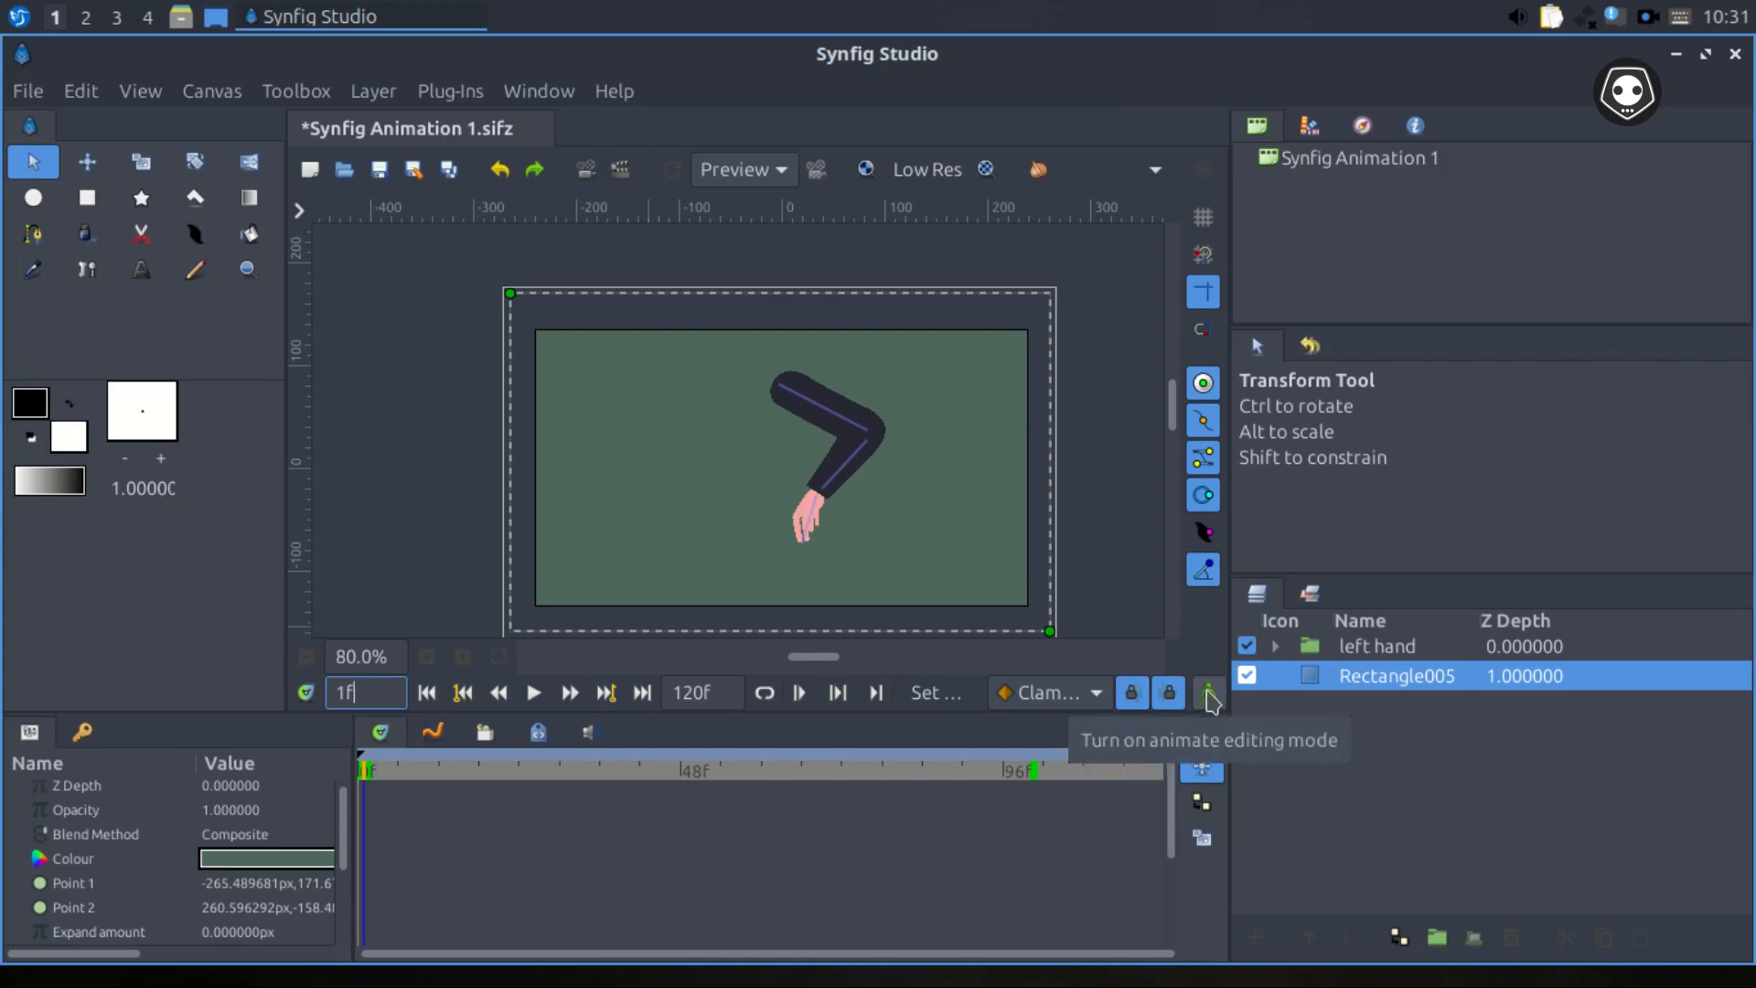
left_click(1208, 694)
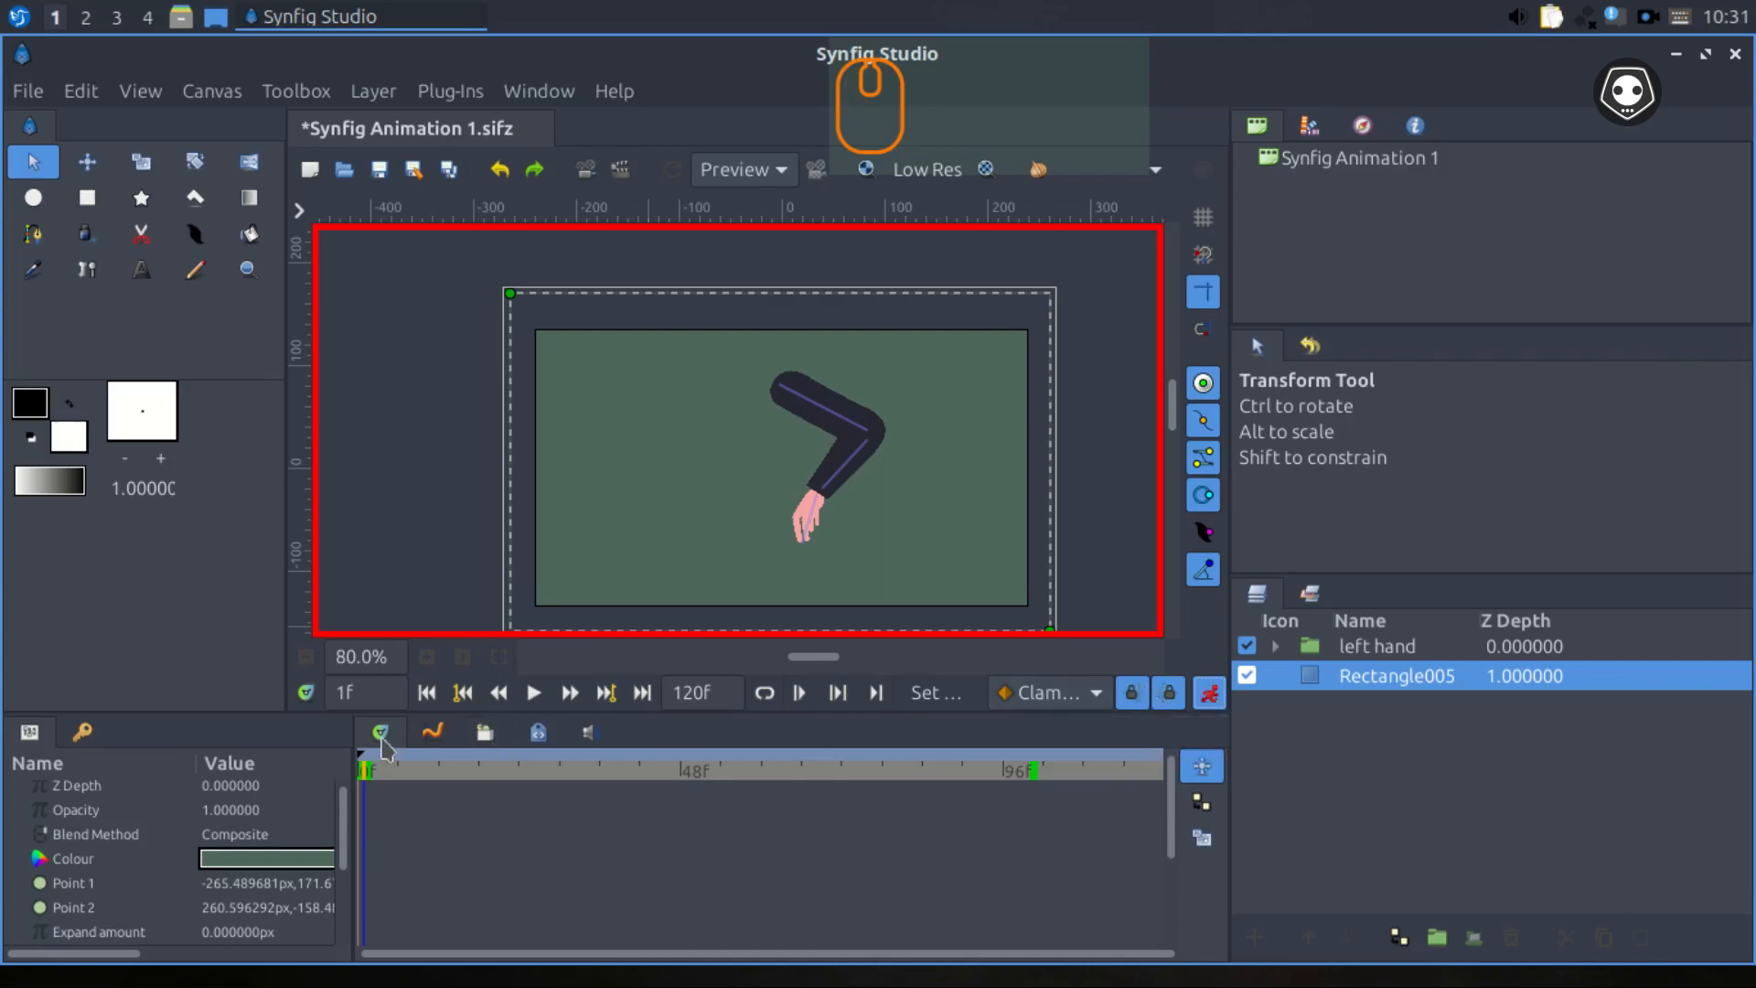
Set the current time to frame 40.
left_click(366, 695)
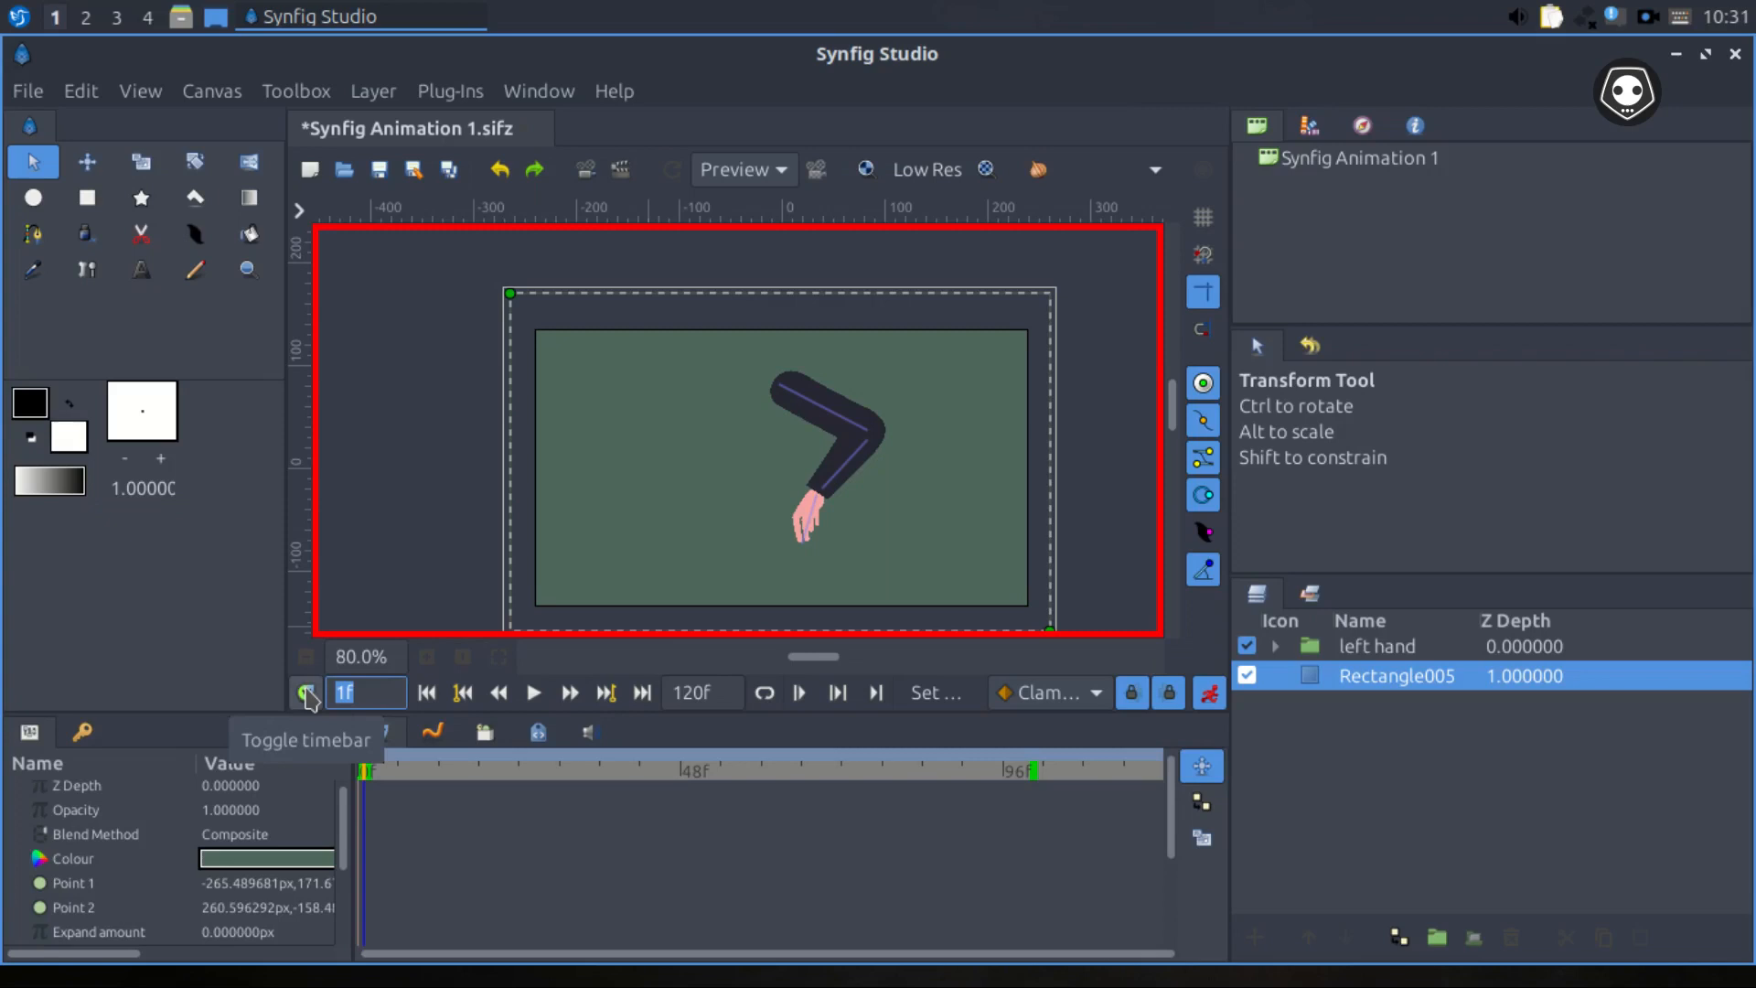
type("40")
key("KP_Enter")
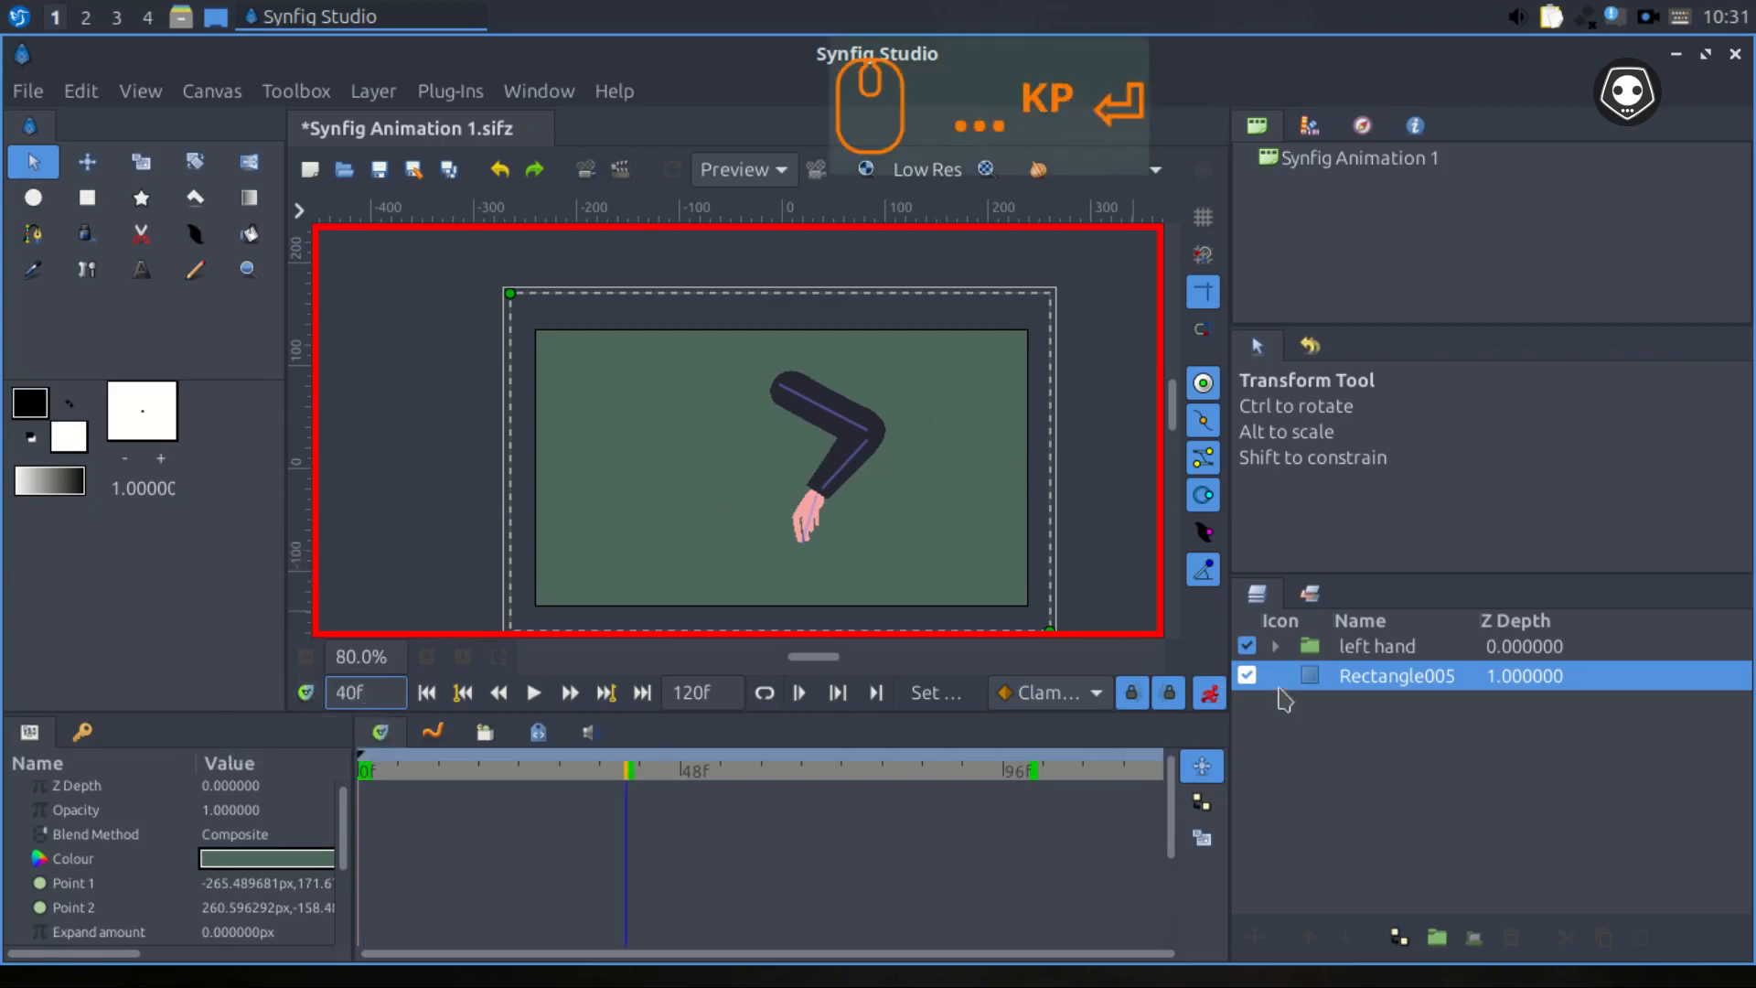
Pose the left hand's NewSkeleton002 at frame 40, swinging the upper arm down-left, the forearm nearly horizontal leftward, and the palm slightly downward.
left_click(1275, 646)
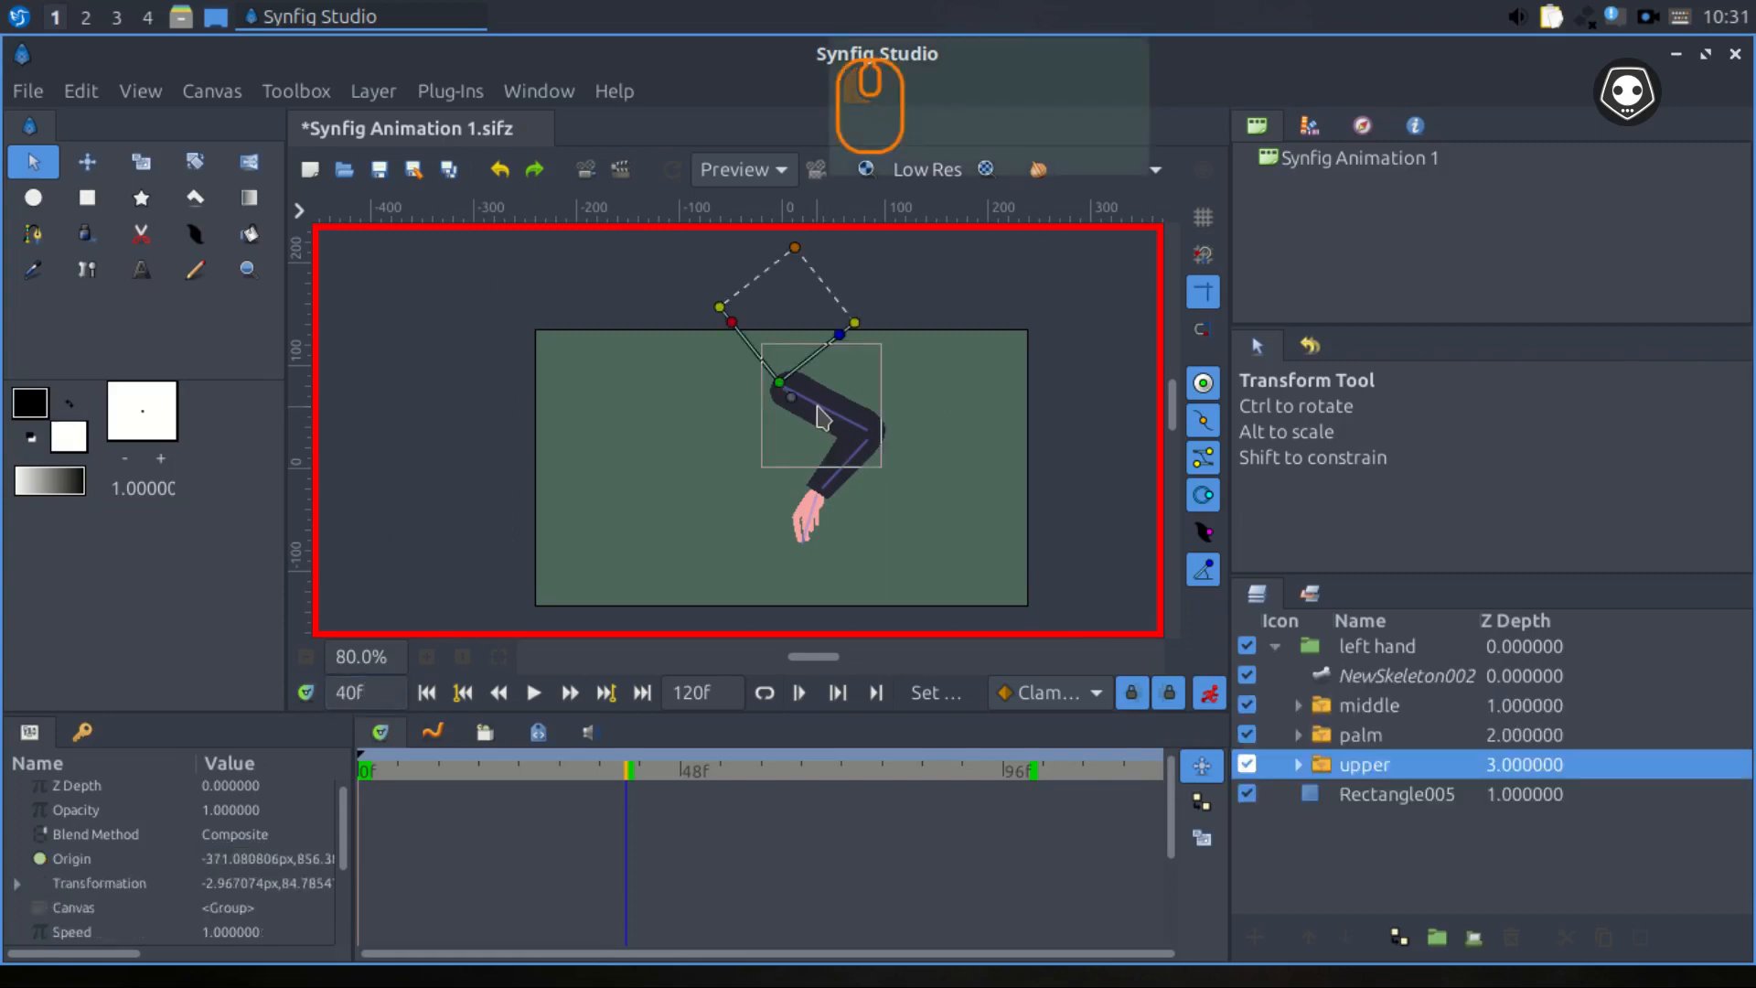
left_click(1324, 679)
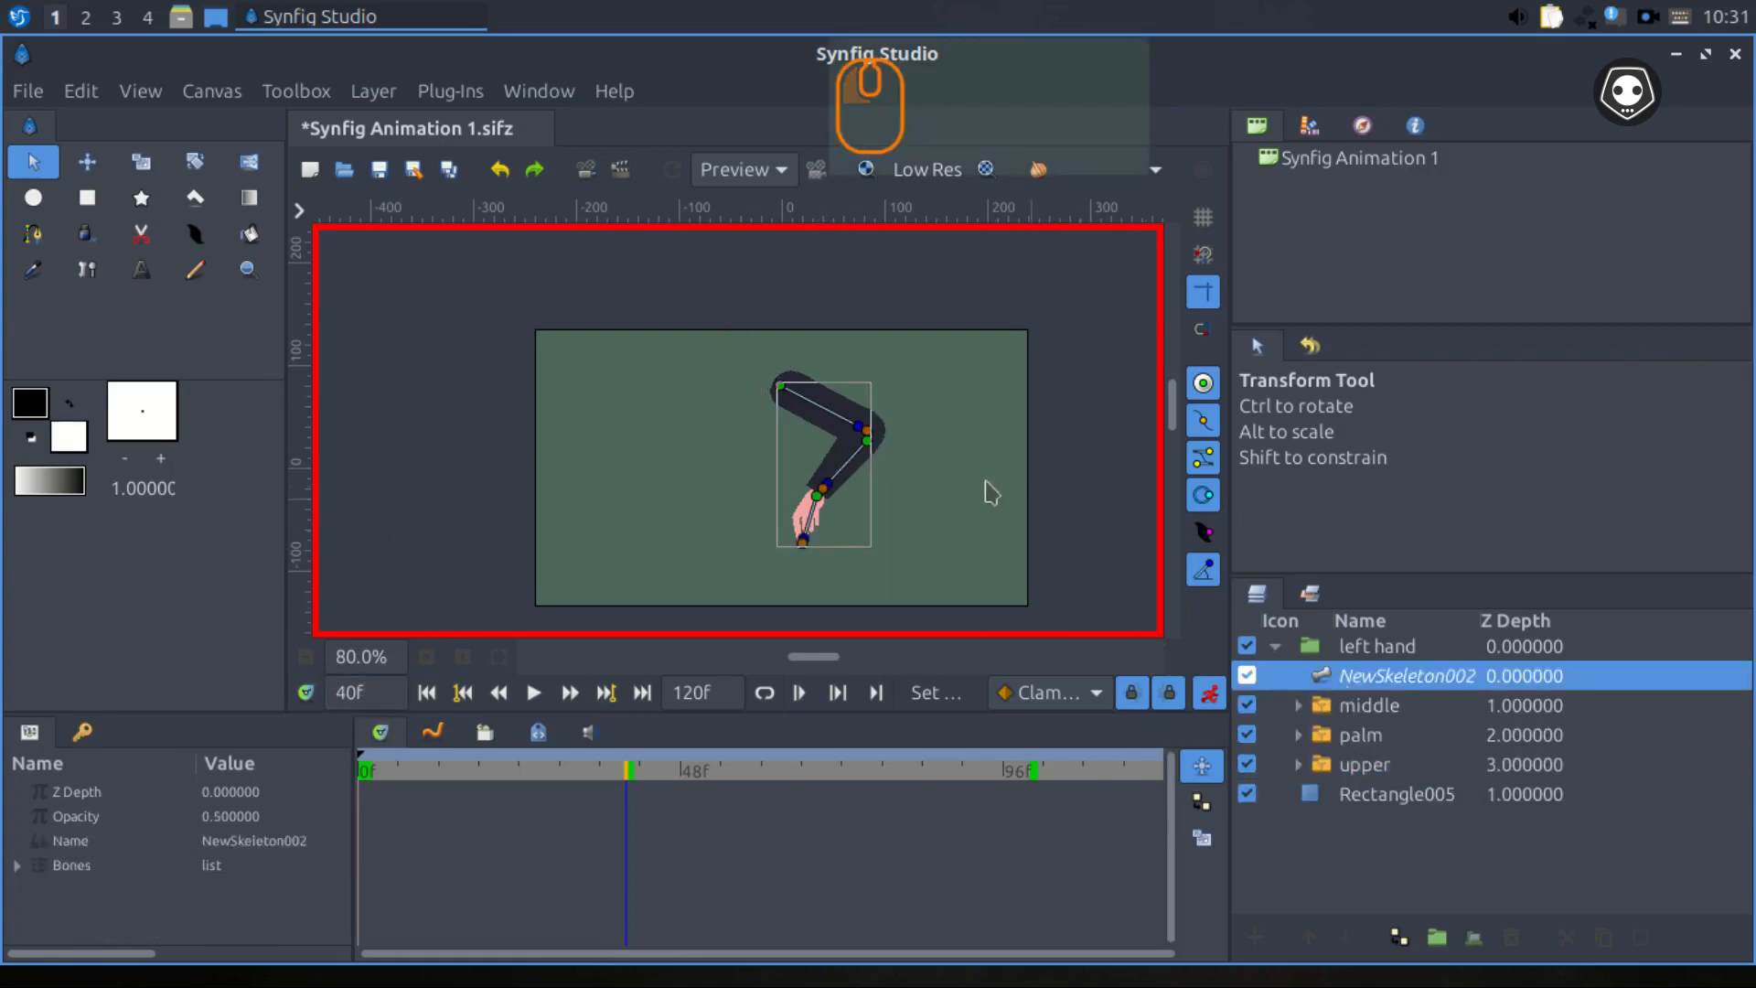
scroll(836, 487, "up", 1)
scroll(850, 486, "down", 1)
scroll(862, 489, "up", 1)
scroll(863, 487, "up", 3)
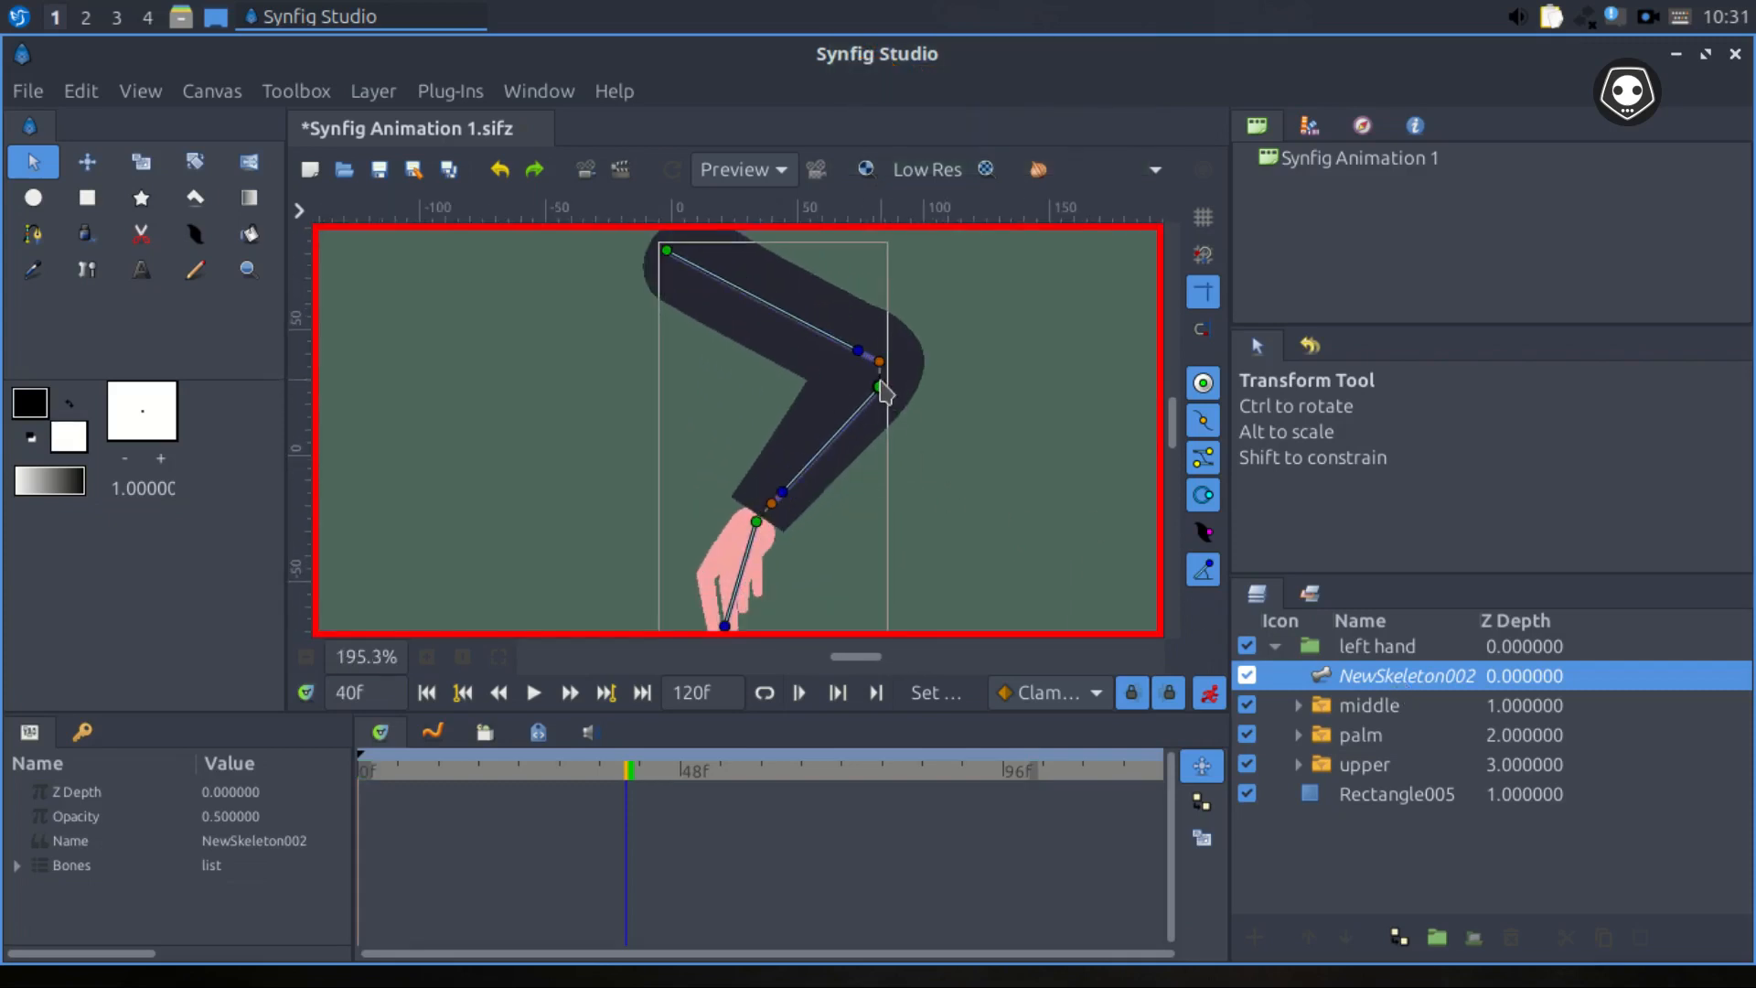
left_click_drag(881, 364, 588, 415)
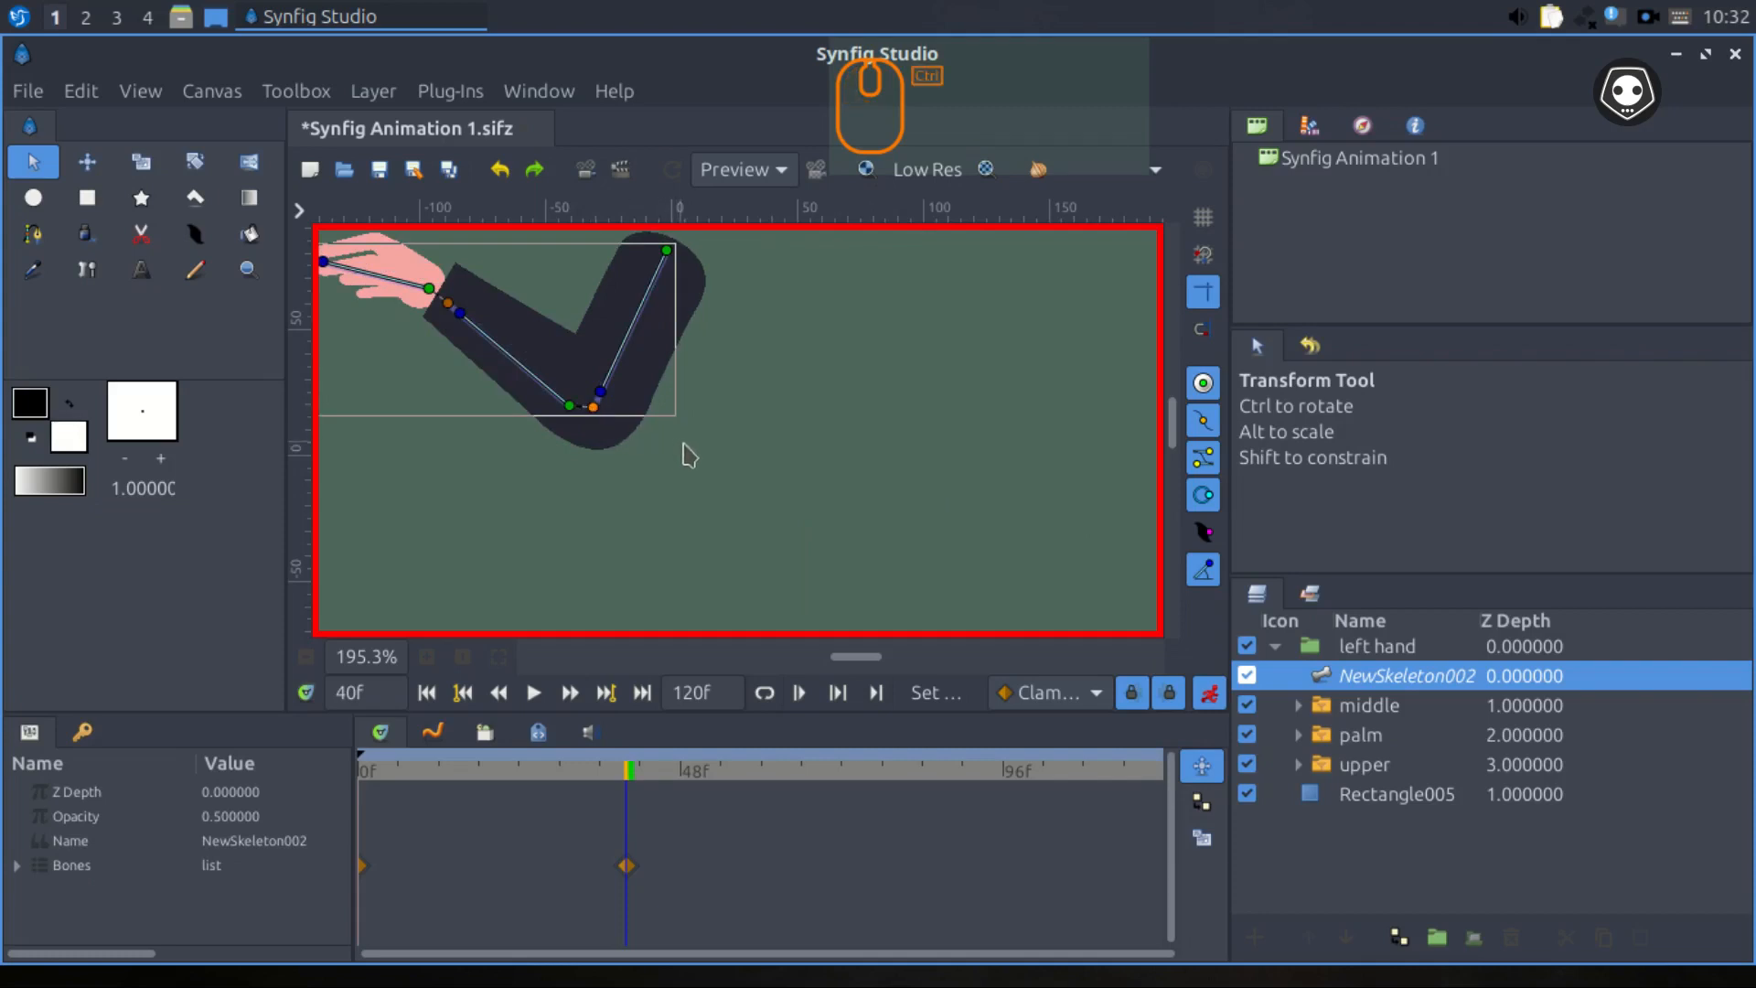
scroll(688, 449, "down", 2, "ctrl")
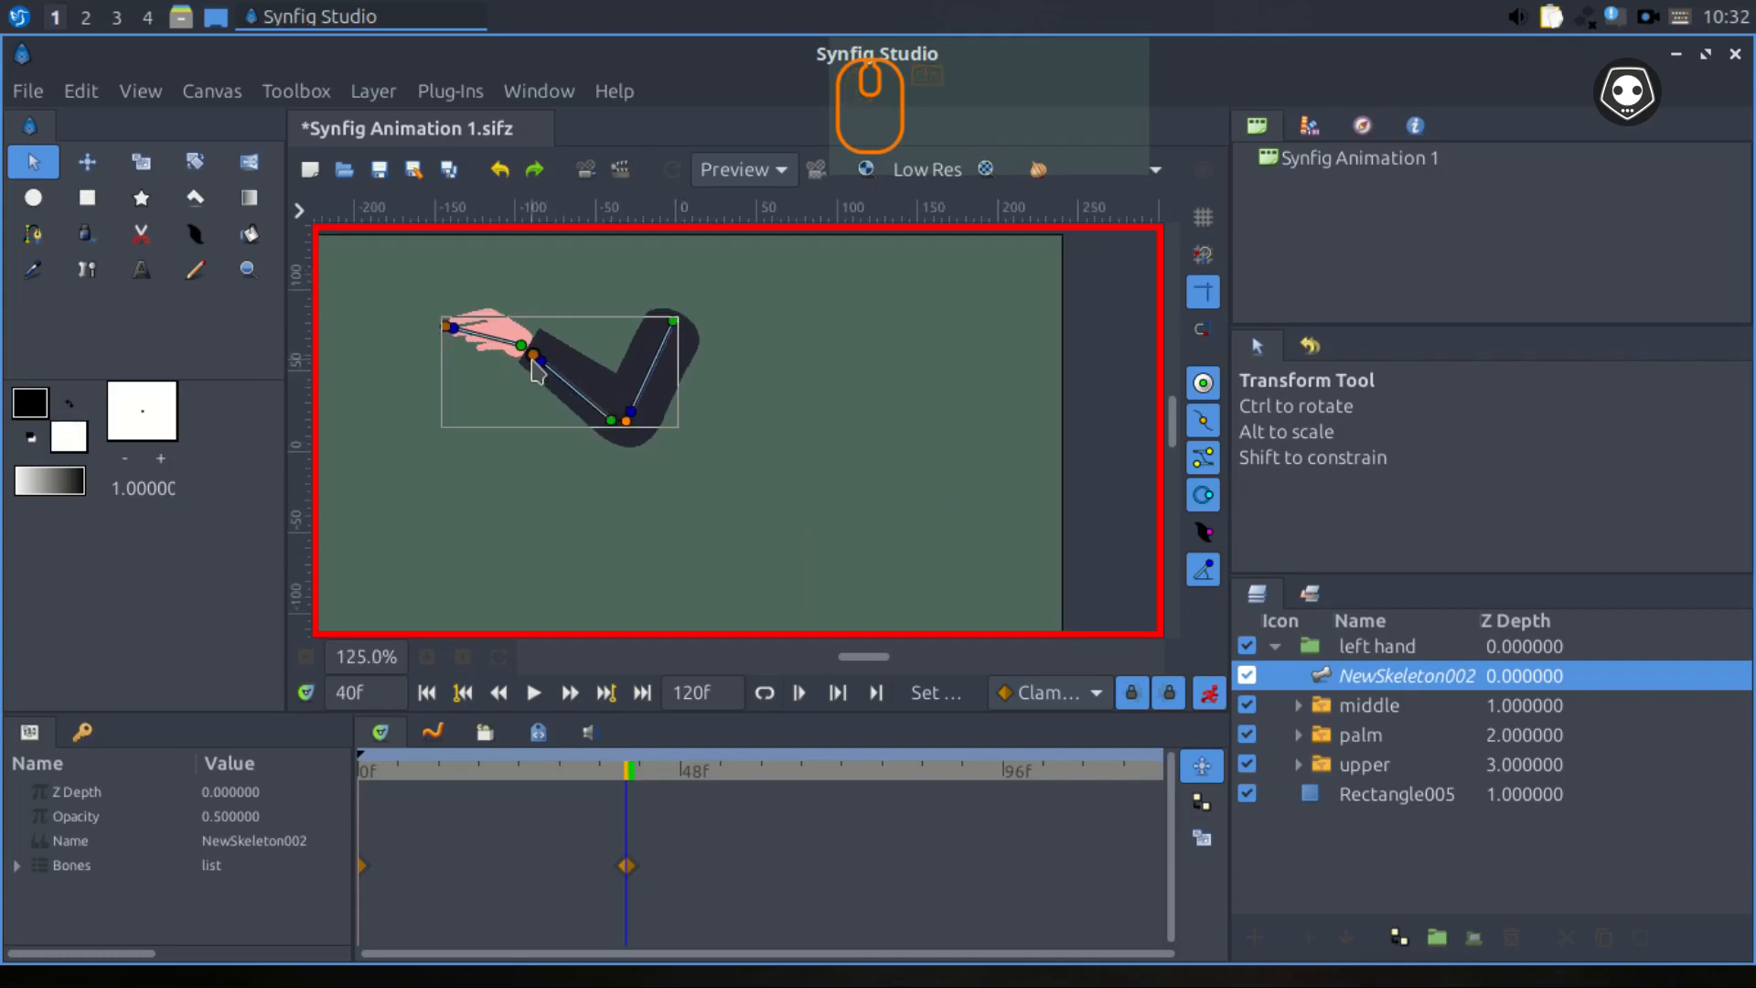
left_click_drag(532, 359, 495, 434)
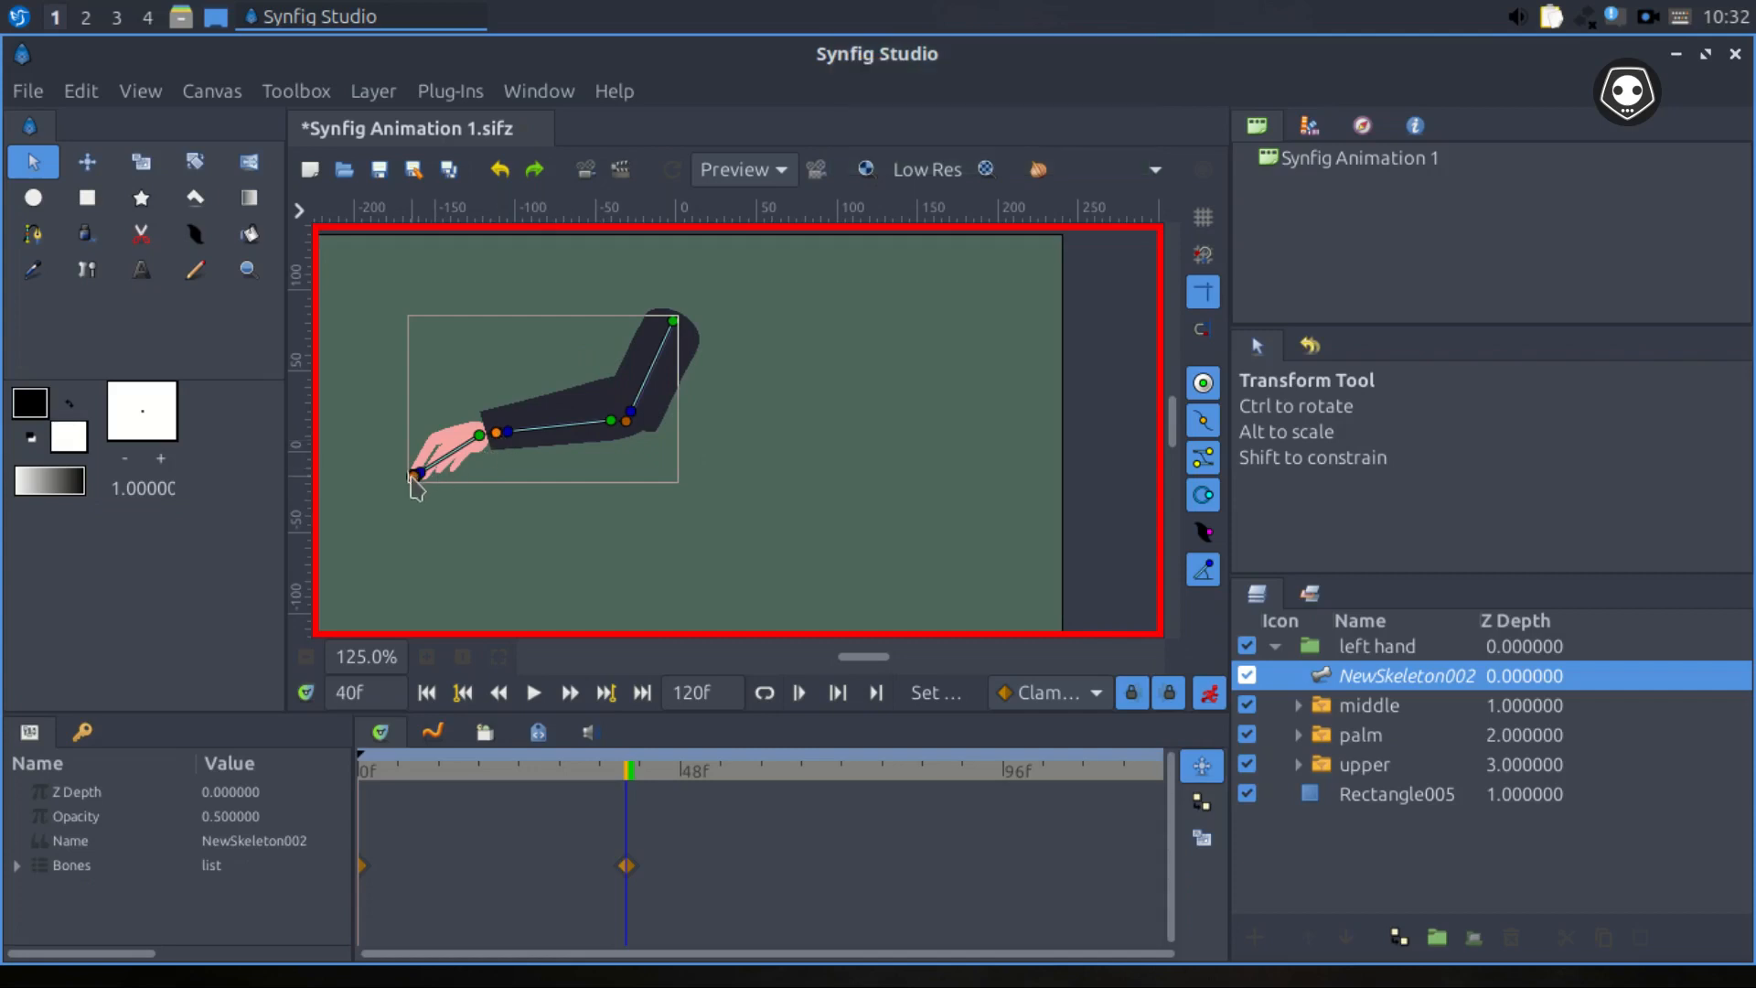
left_click_drag(411, 476, 420, 495)
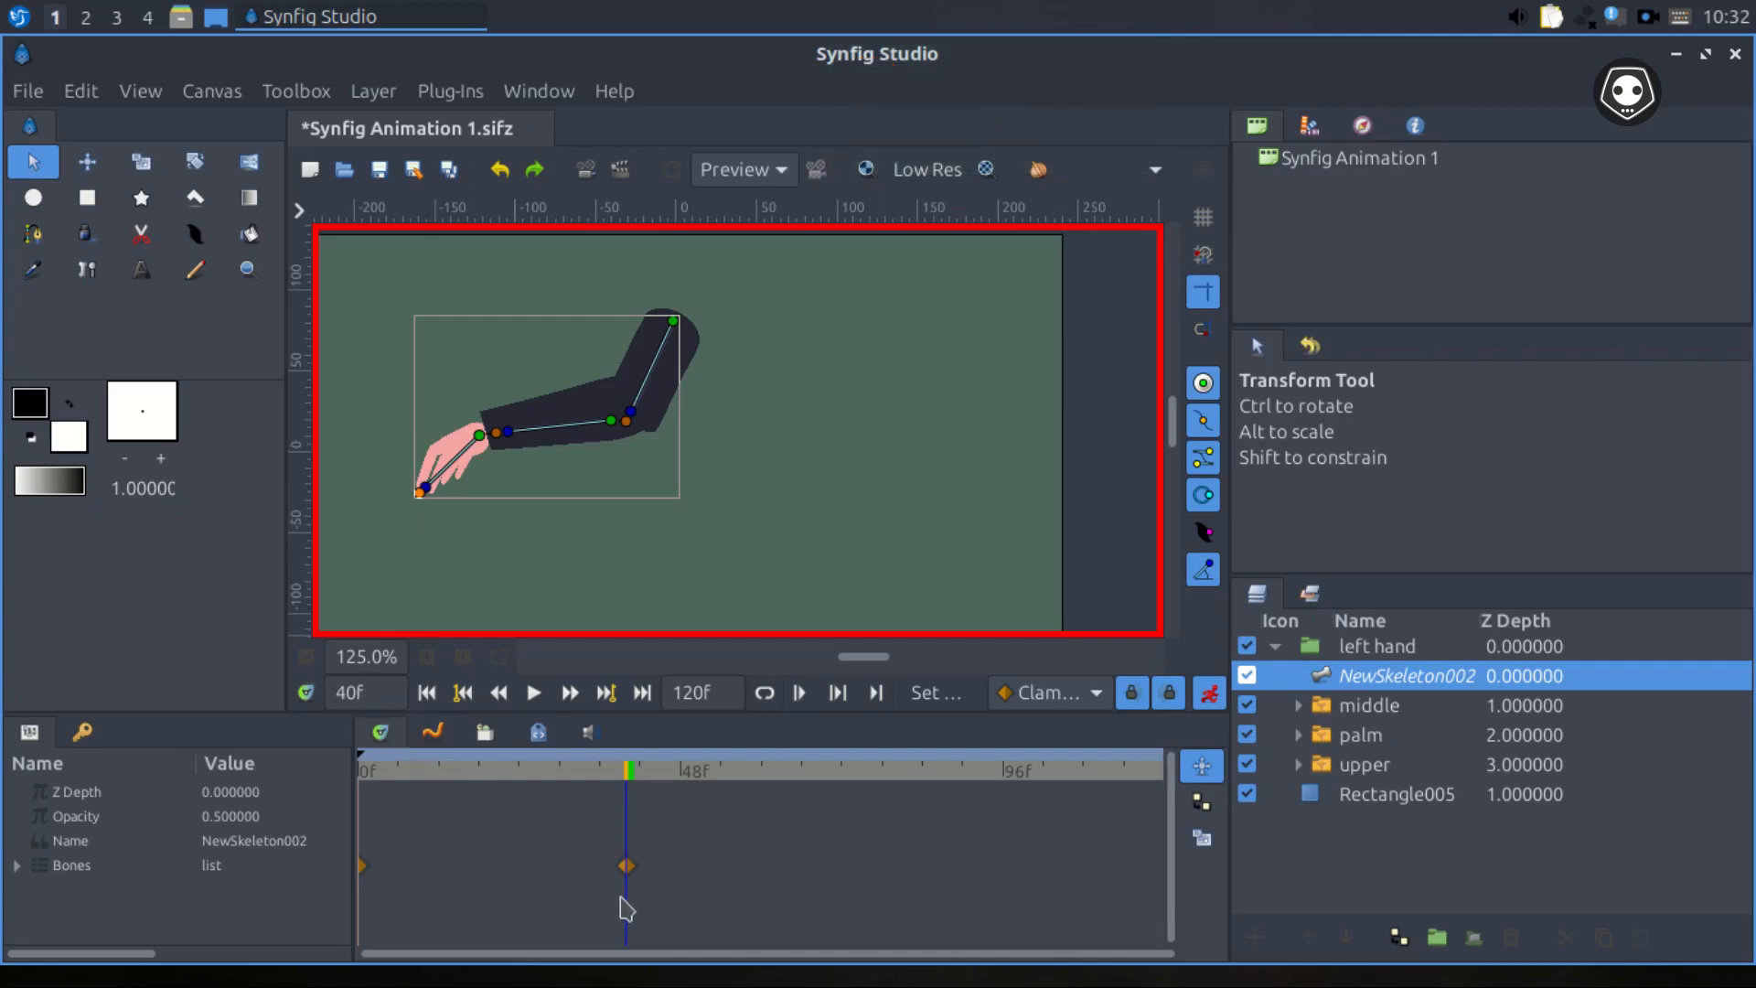
Set the current time to frame 80 and duplicate the skeleton's first-frame Bones waypoint there.
double_click(375, 695)
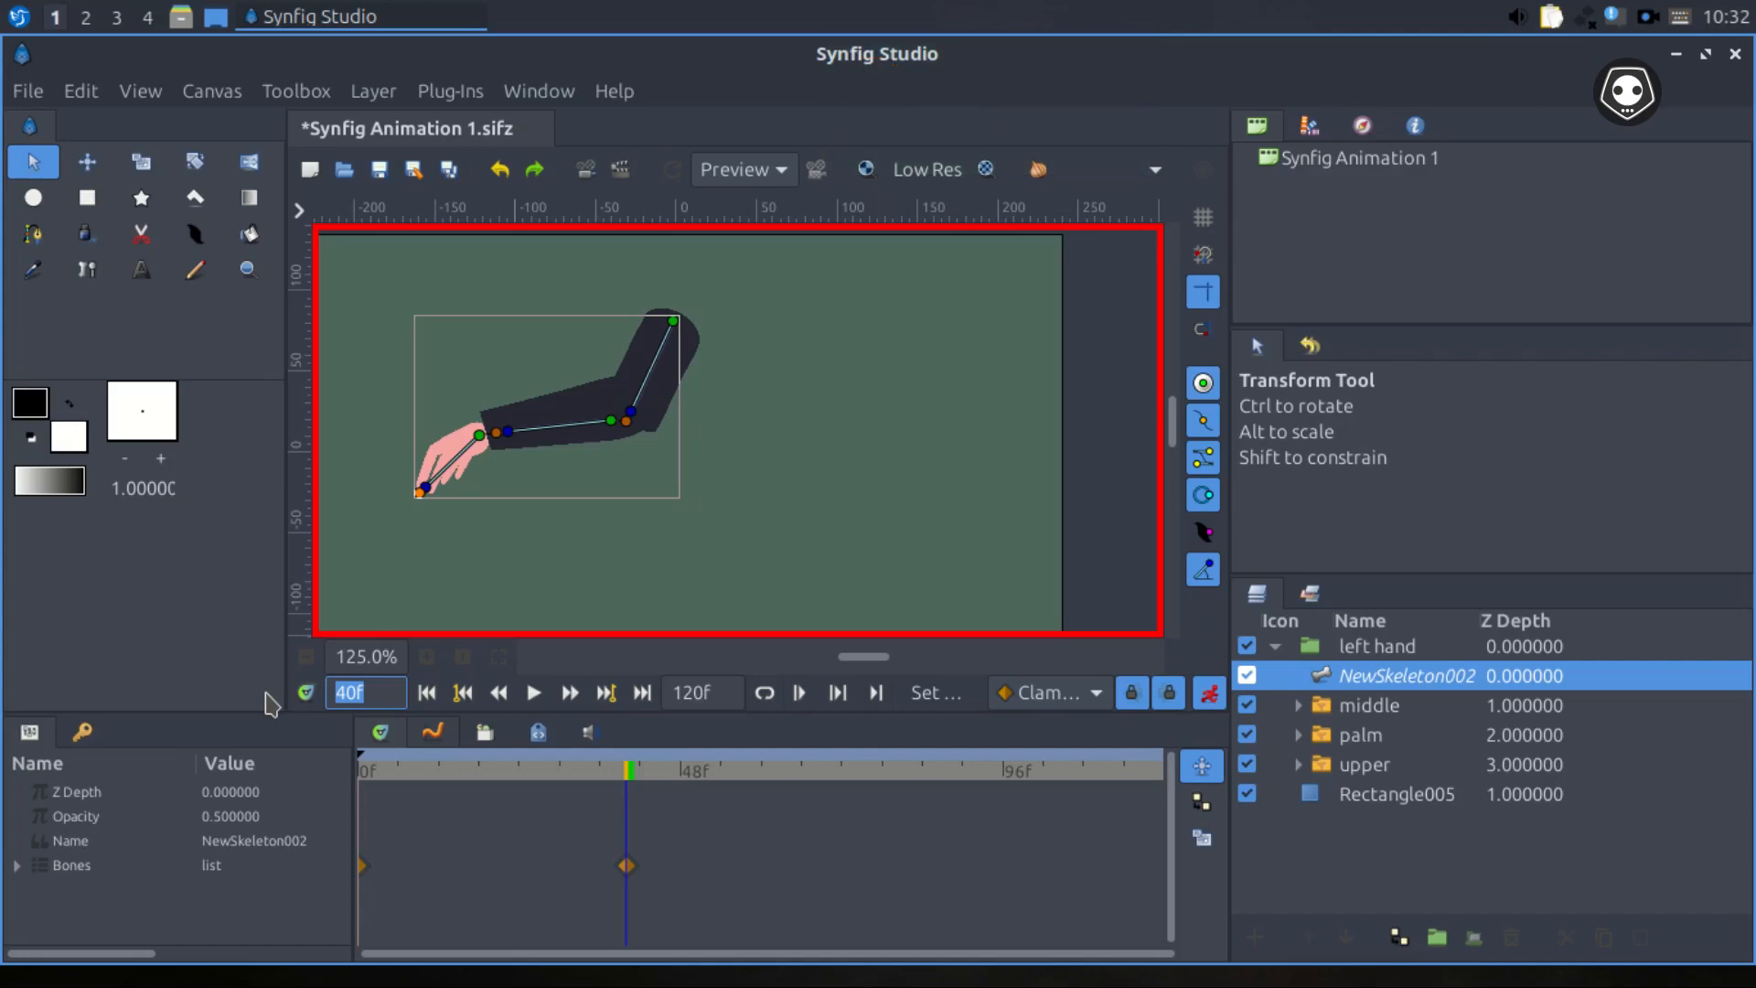
type("80")
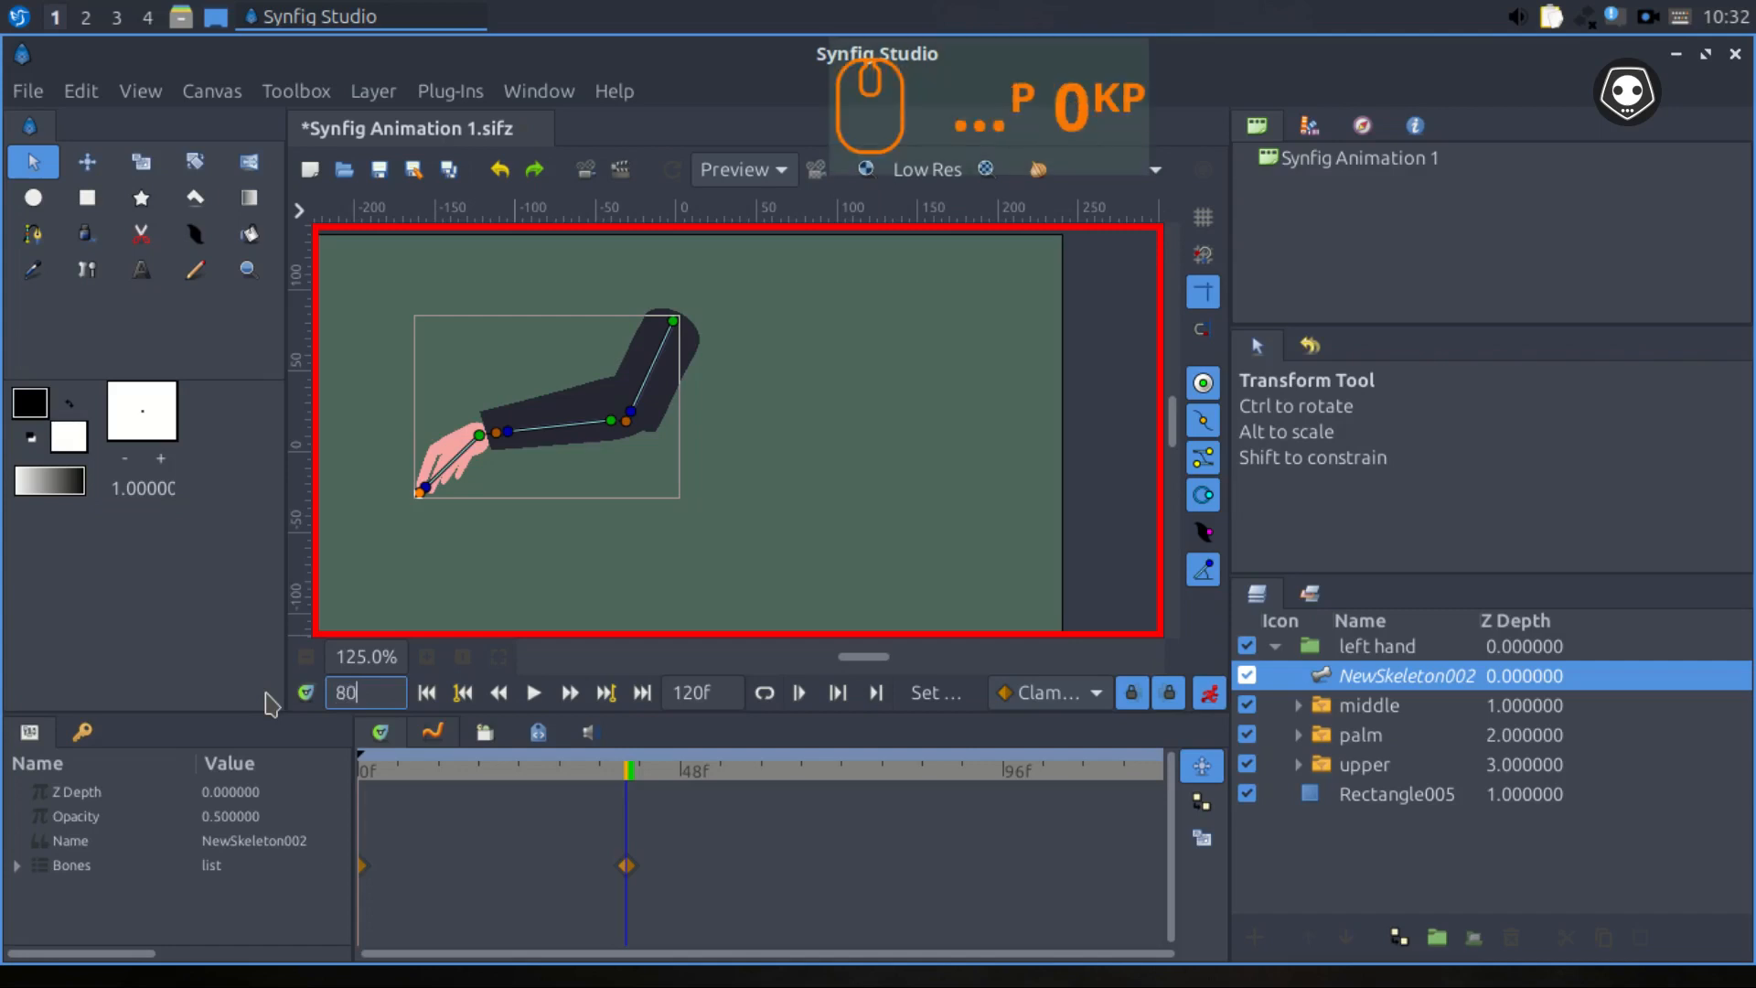
key("Return")
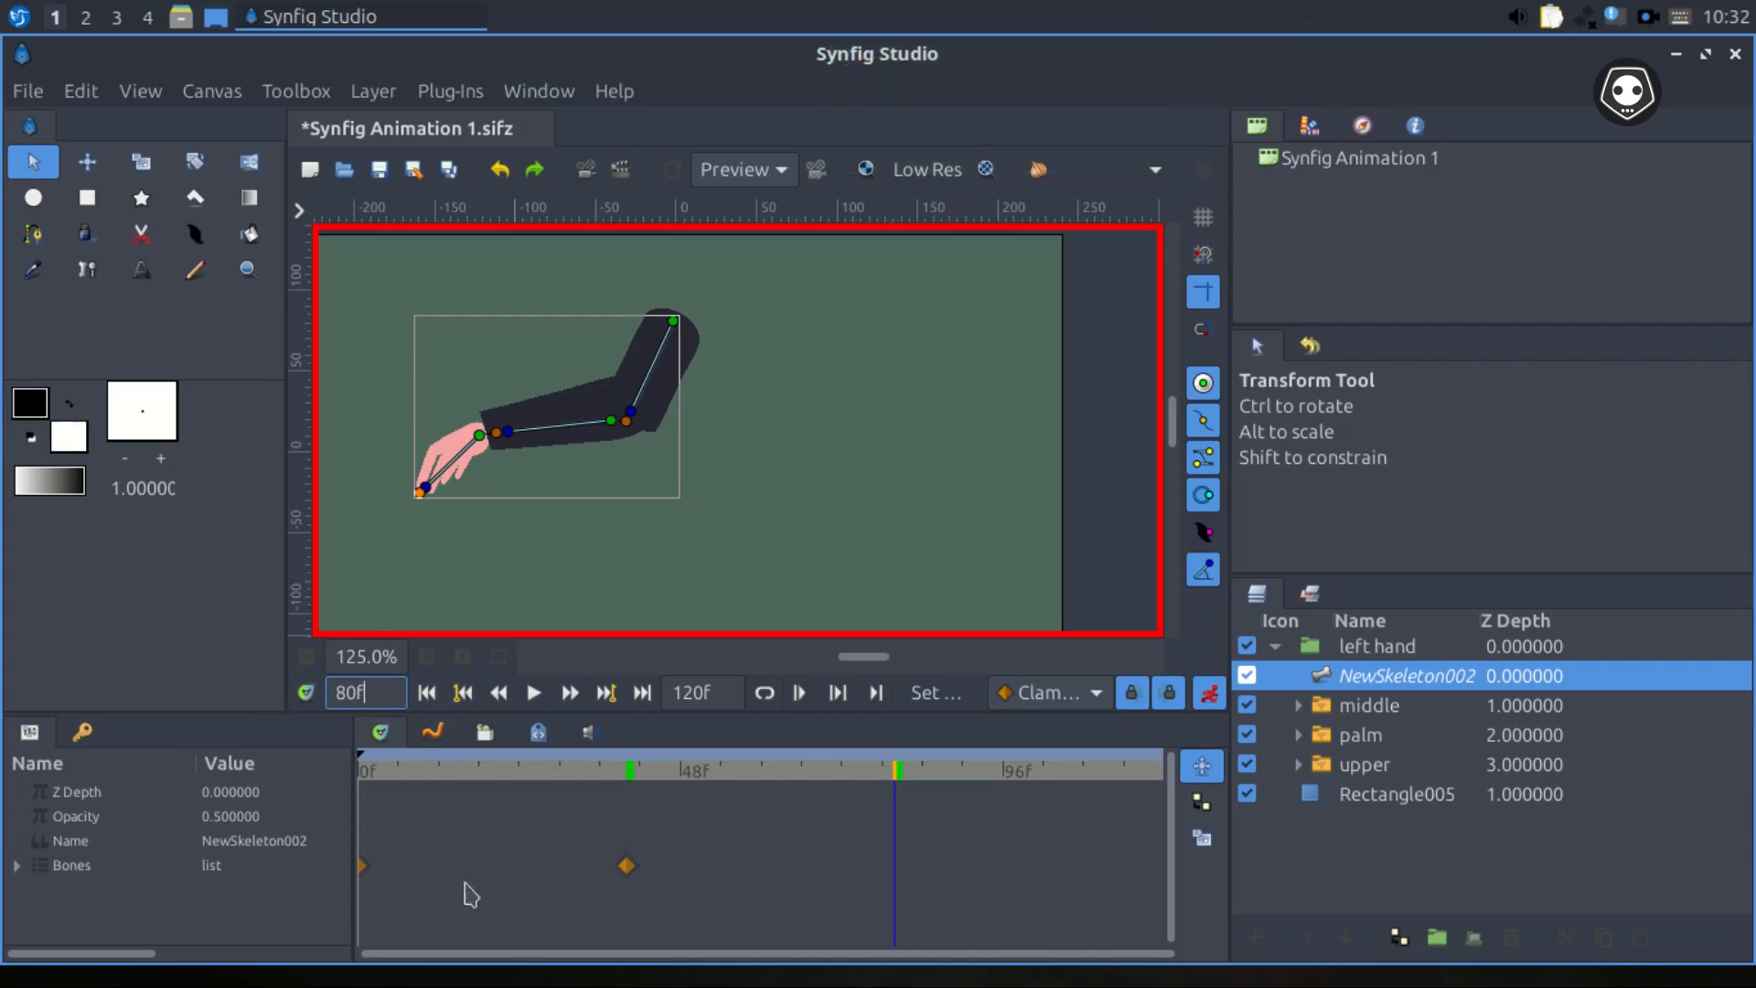
left_click(369, 869)
left_click(369, 880)
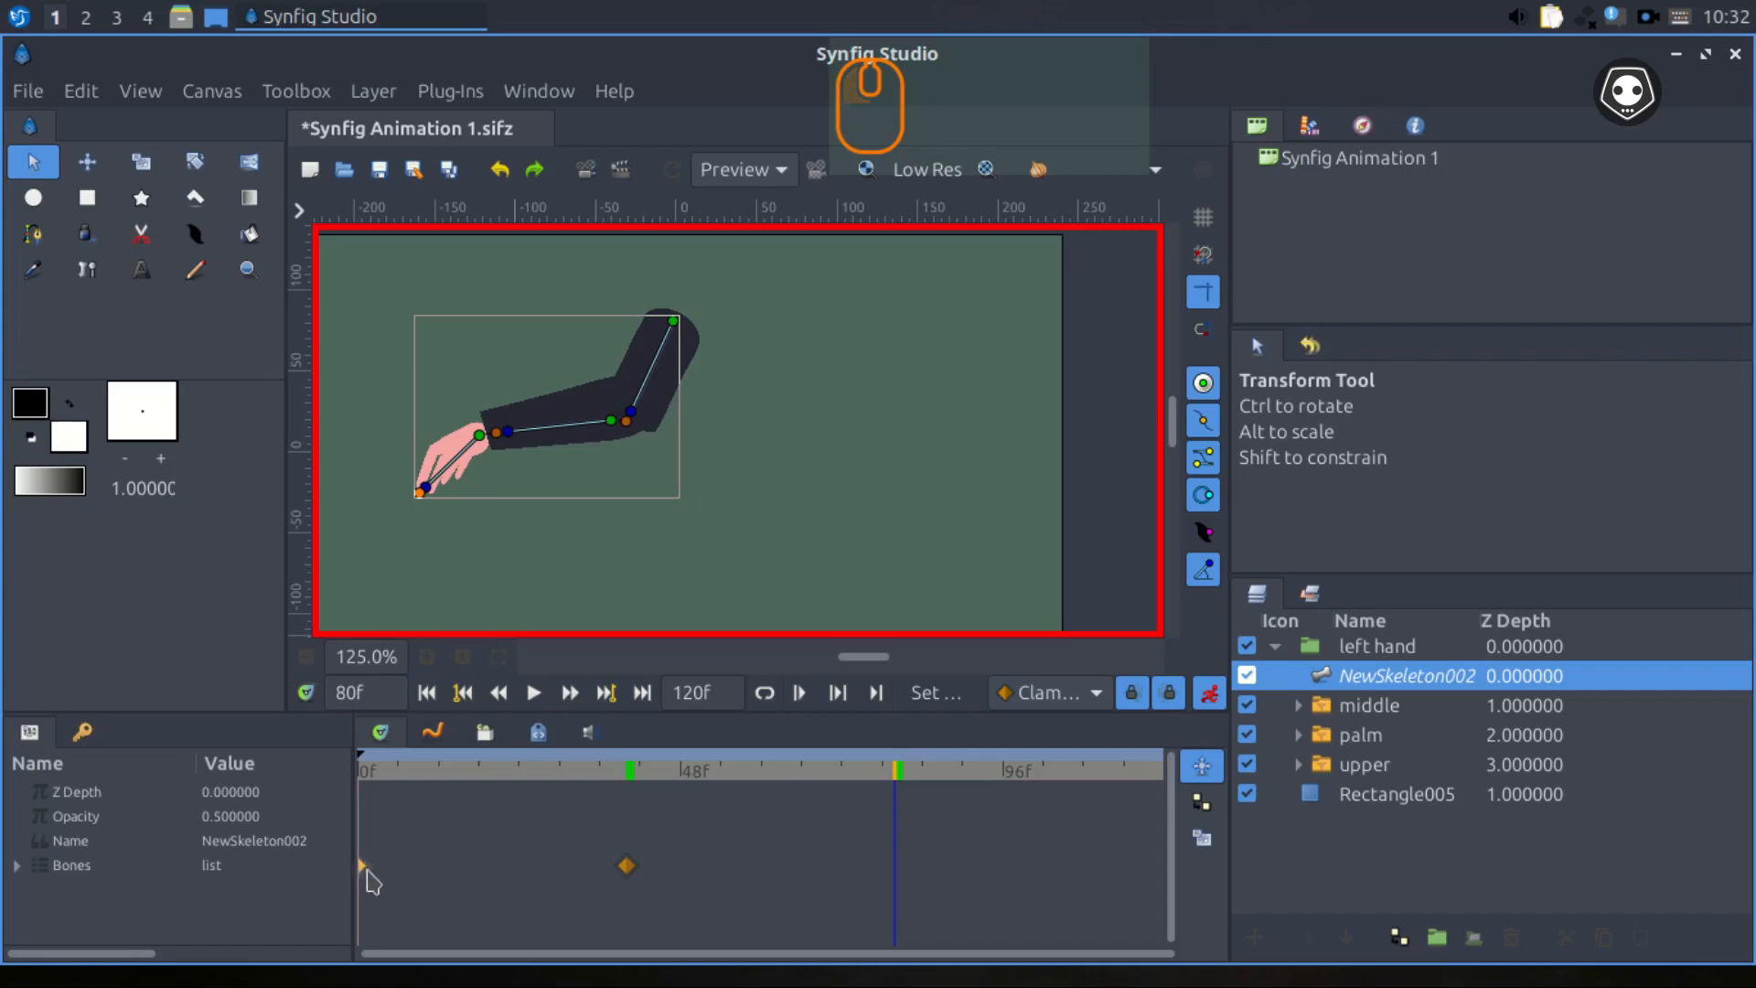
right_click(370, 879)
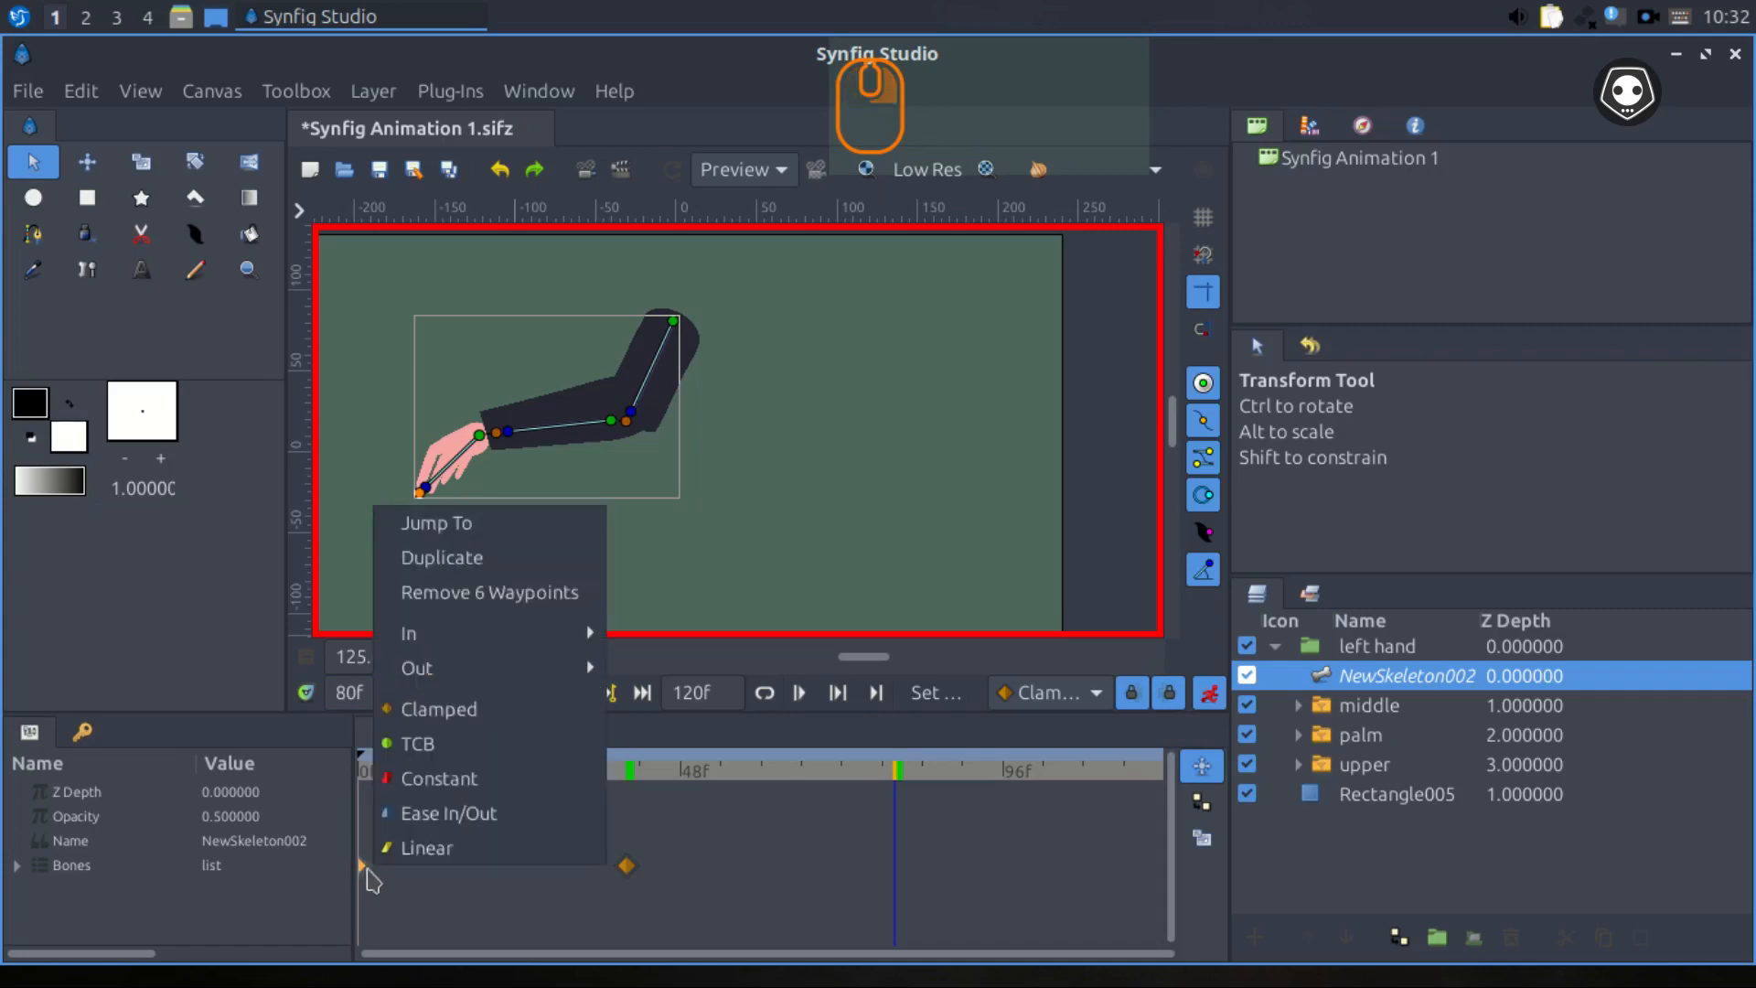
left_click(448, 576)
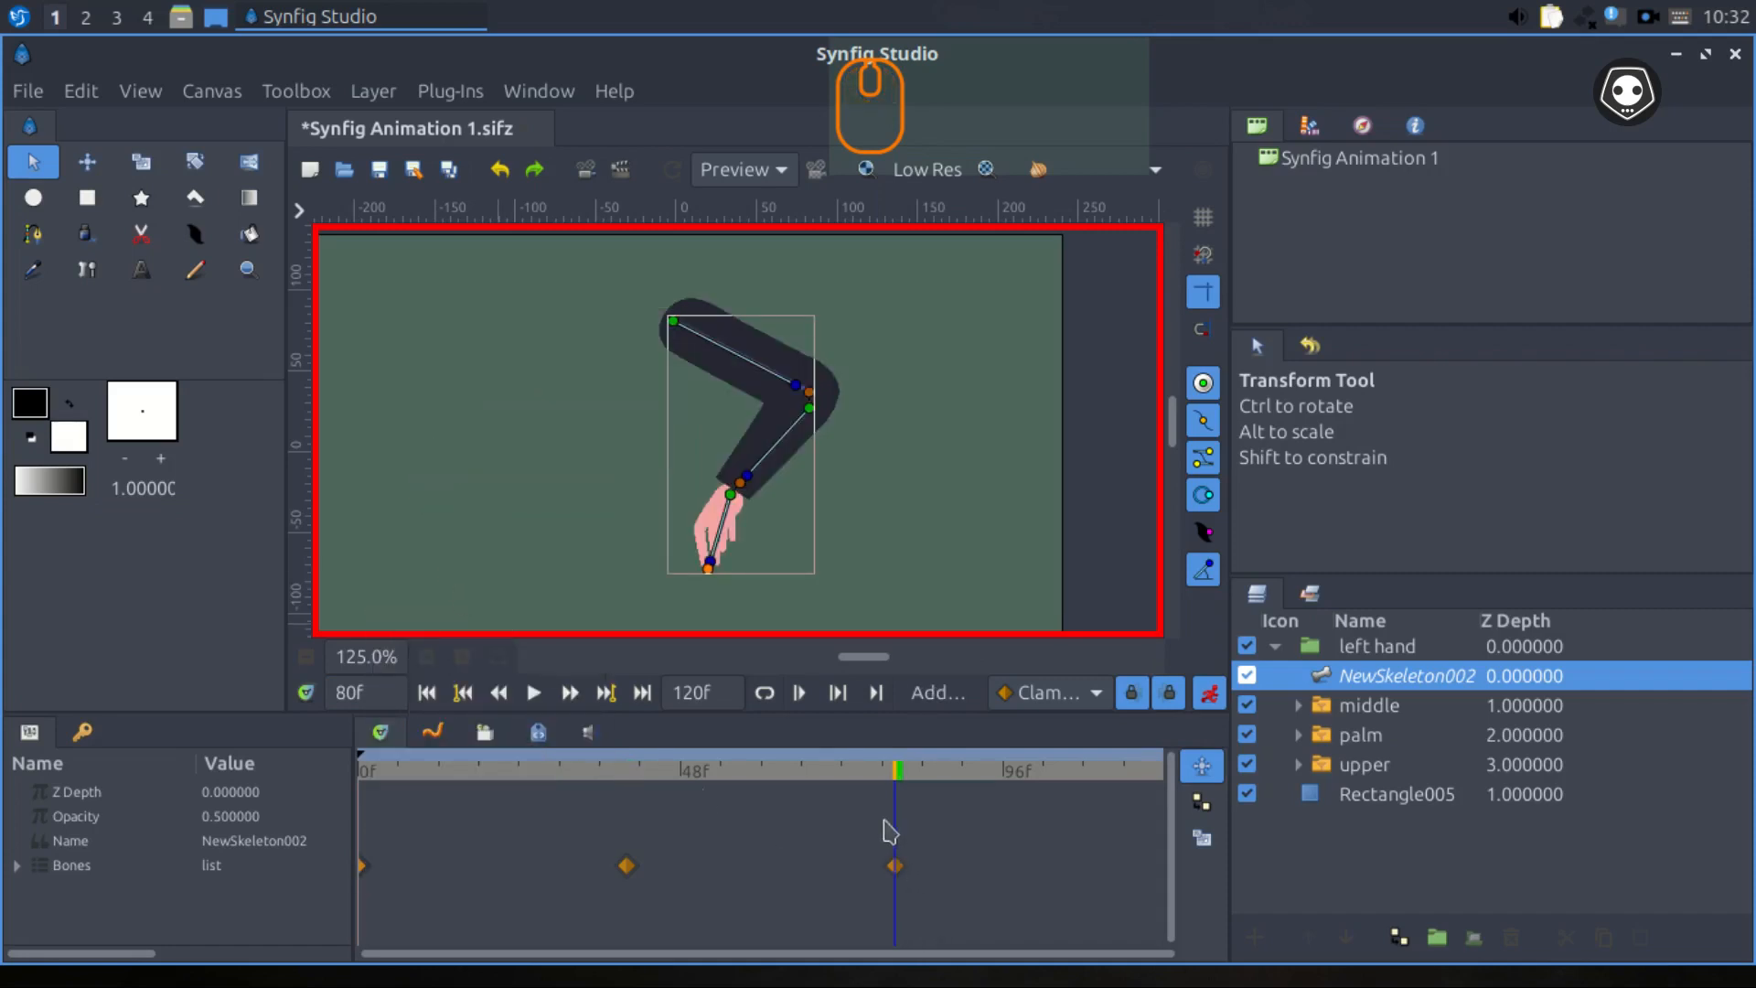
At frame 100, raise the upper arm bone to nearly horizontal and swing the forearm and palm bones outward to the right.
left_click_drag(900, 789, 894, 836)
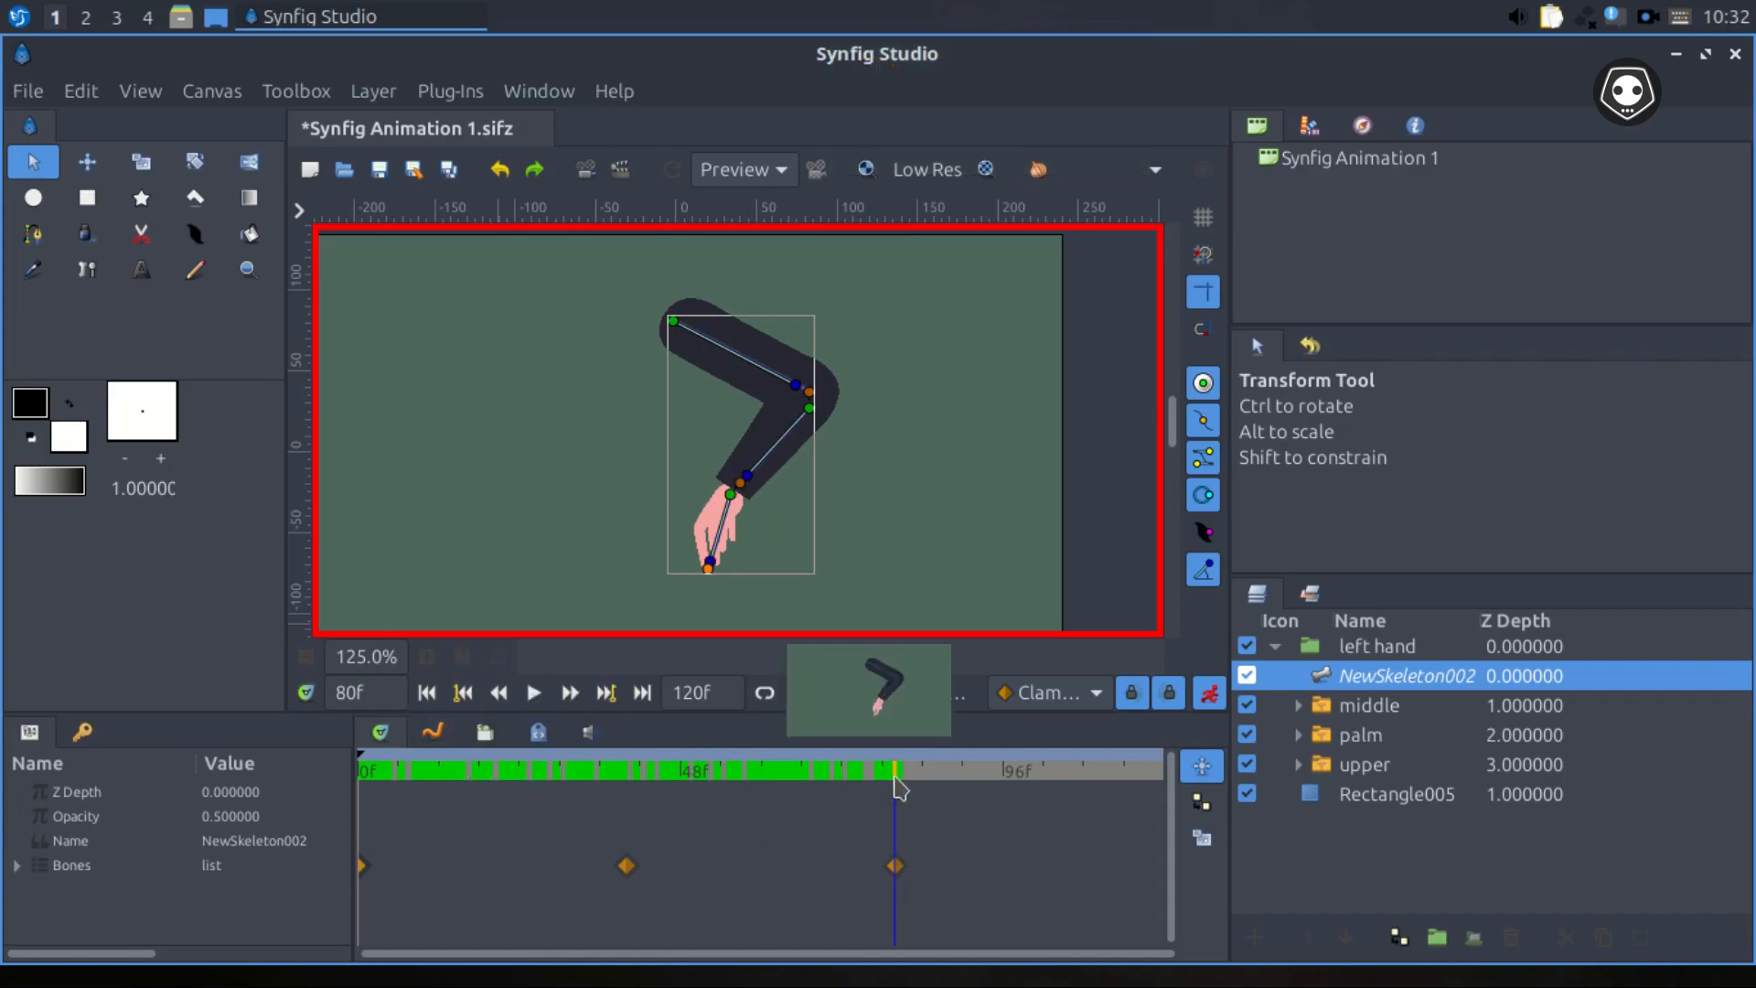
left_click_drag(894, 779, 1043, 800)
double_click(365, 693)
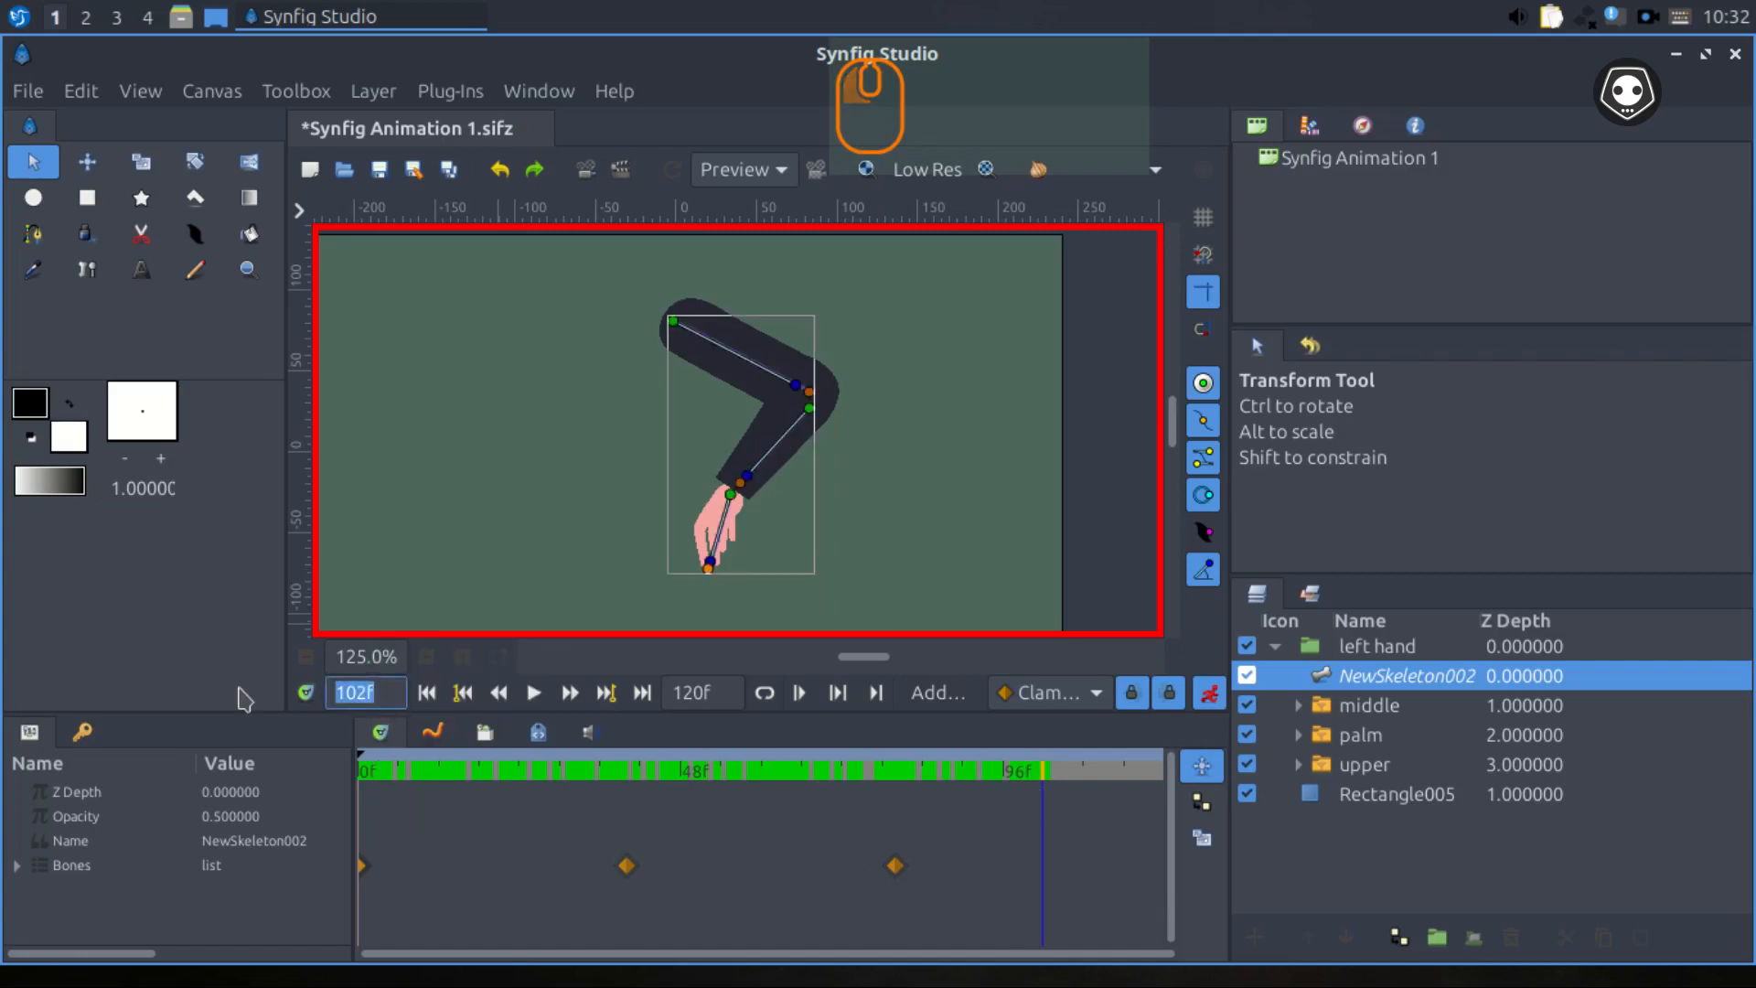
type("100")
key("Return")
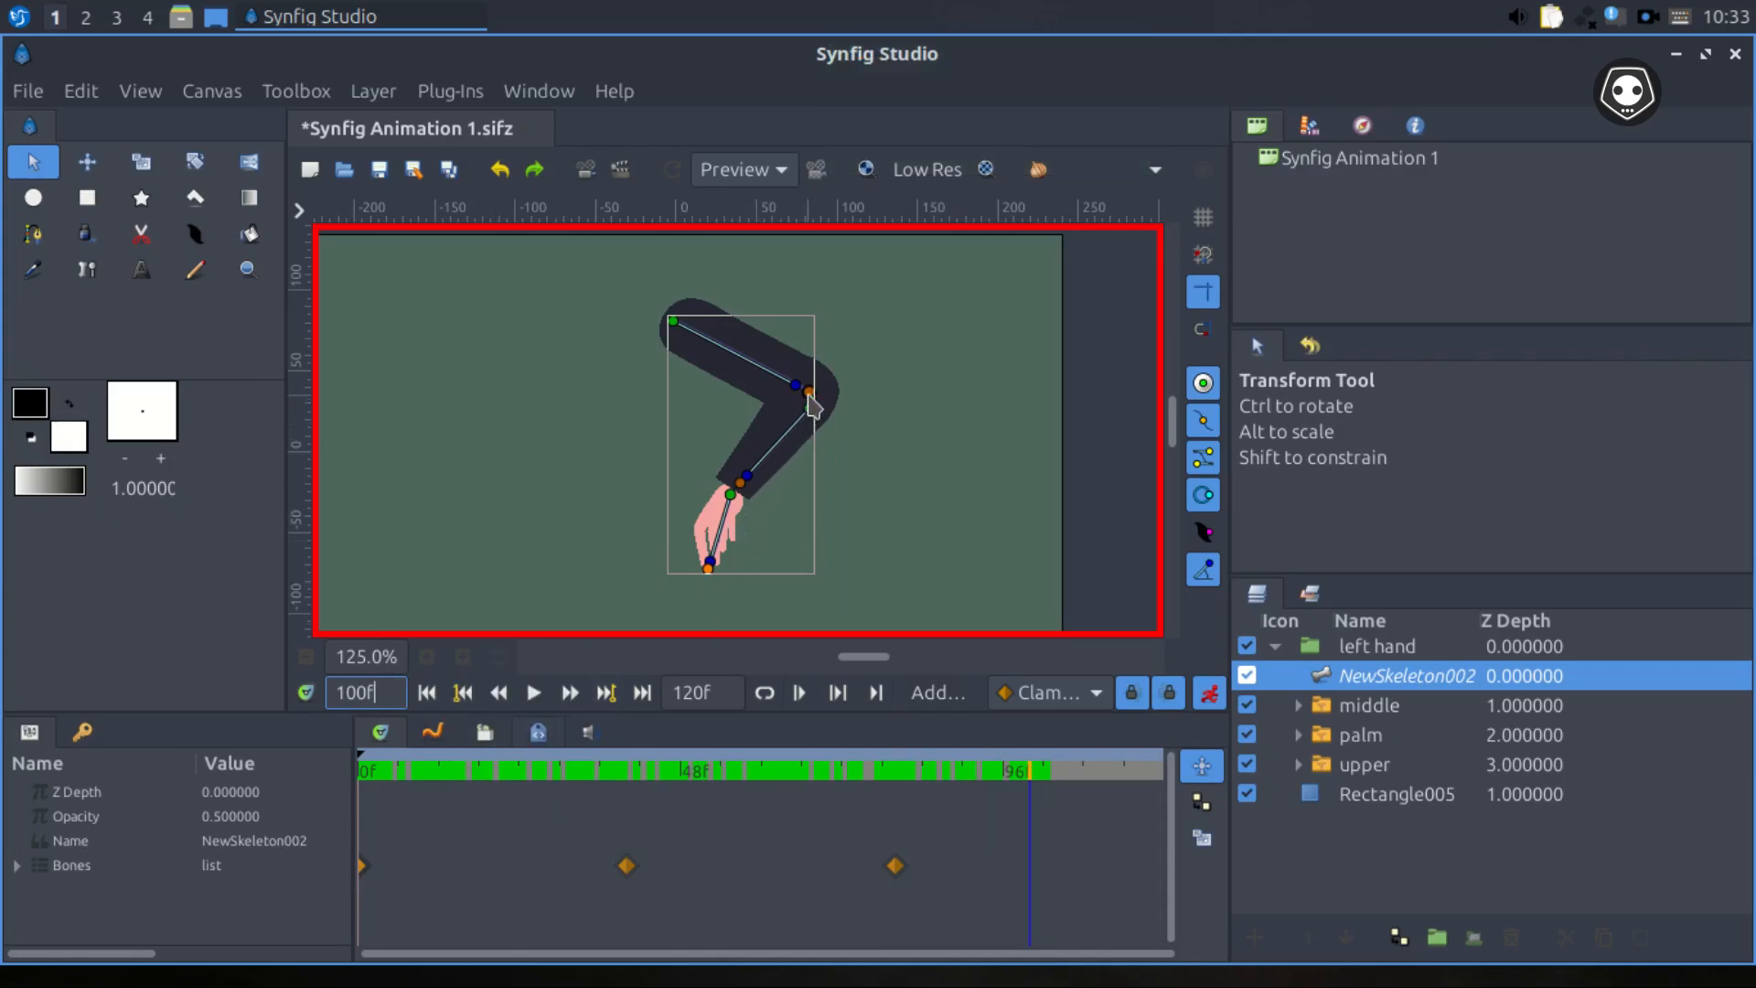
left_click_drag(809, 396, 850, 342)
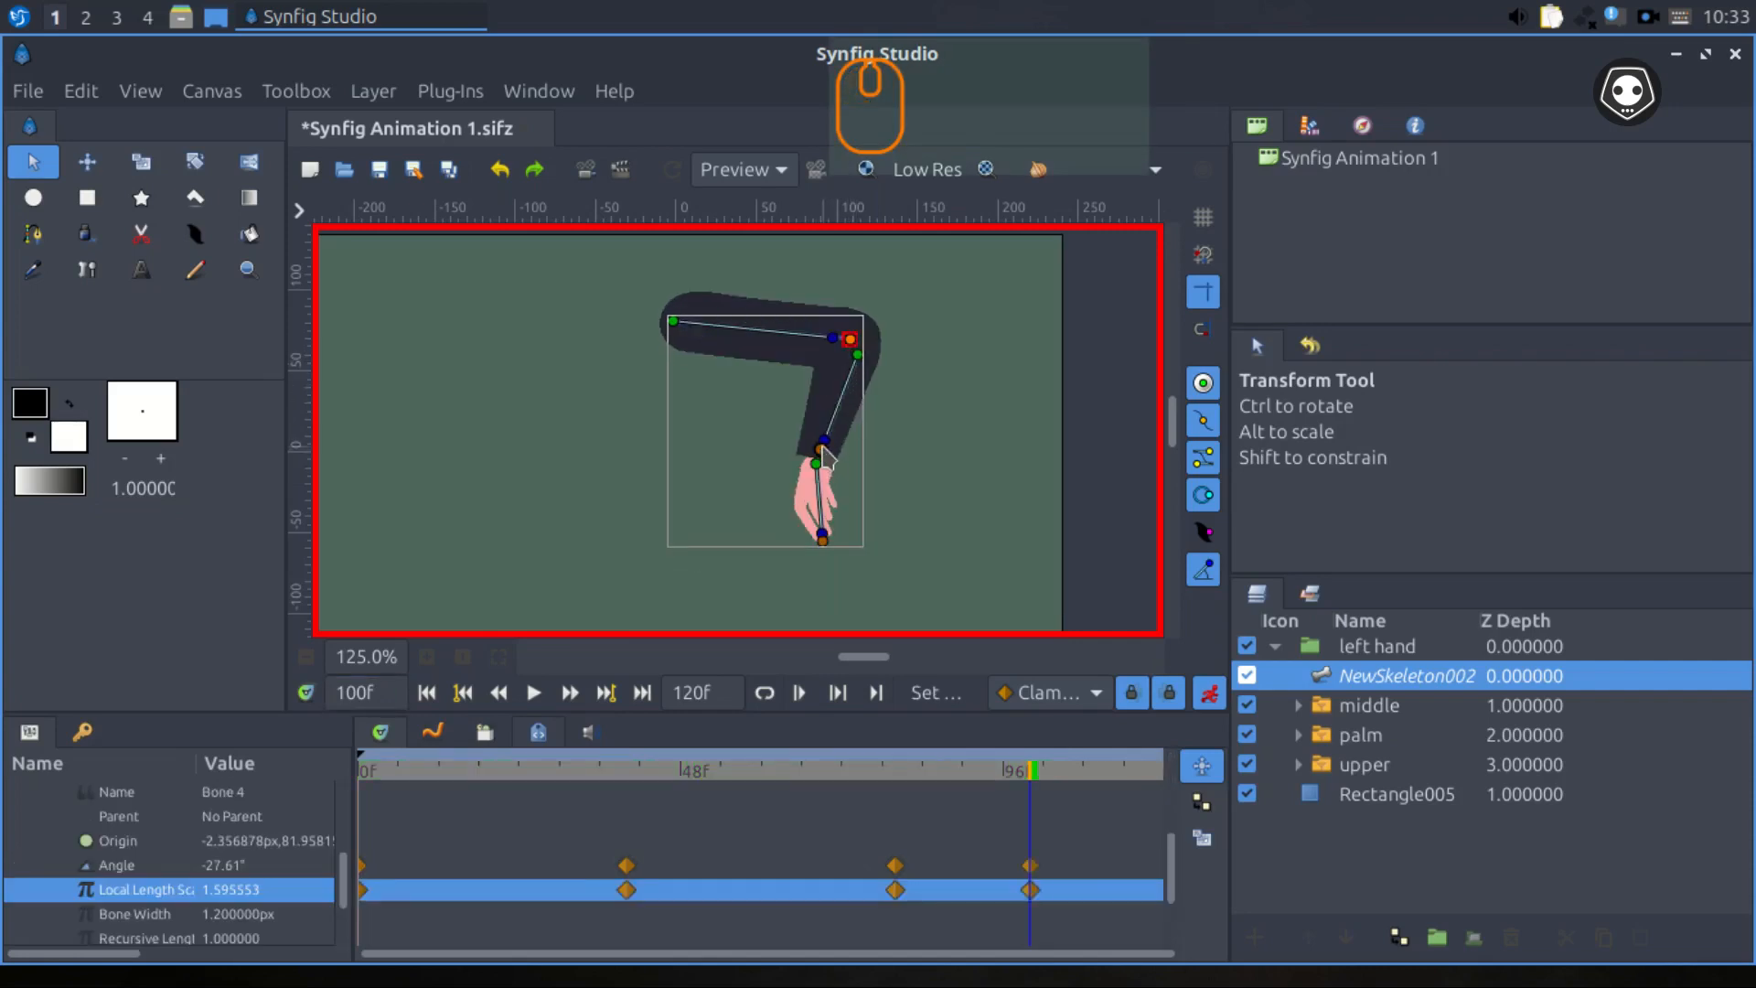
left_click_drag(823, 449, 893, 448)
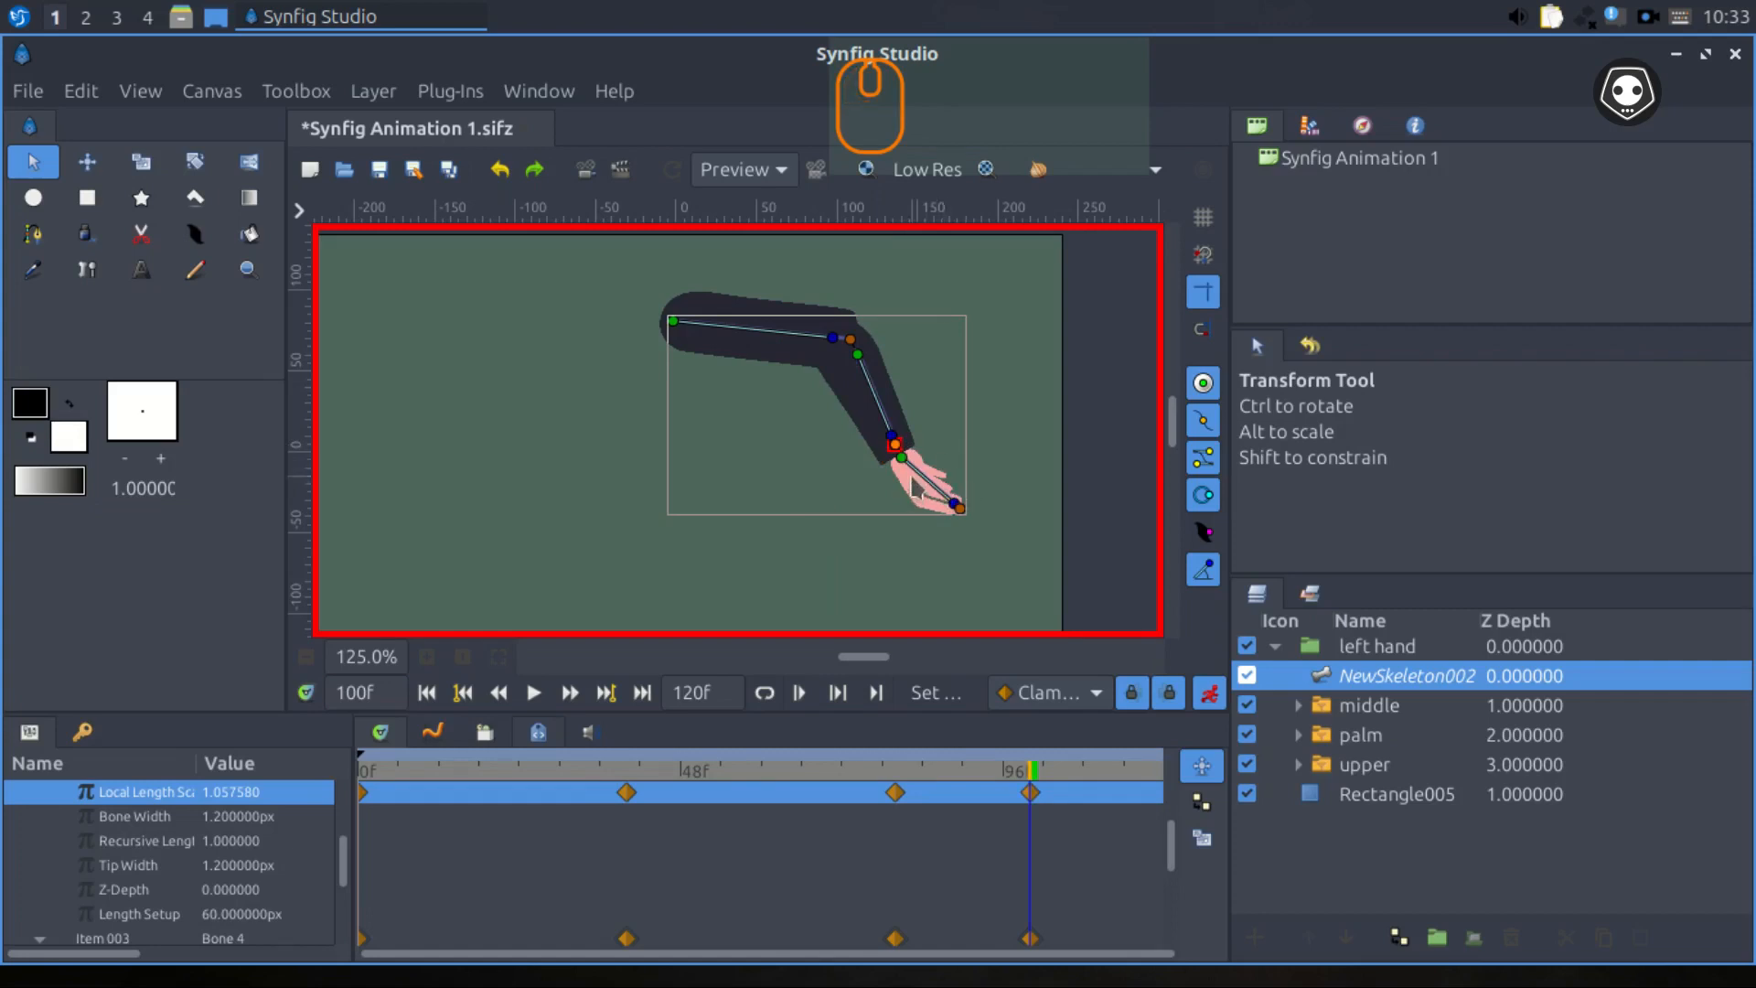
left_click_drag(960, 510, 985, 476)
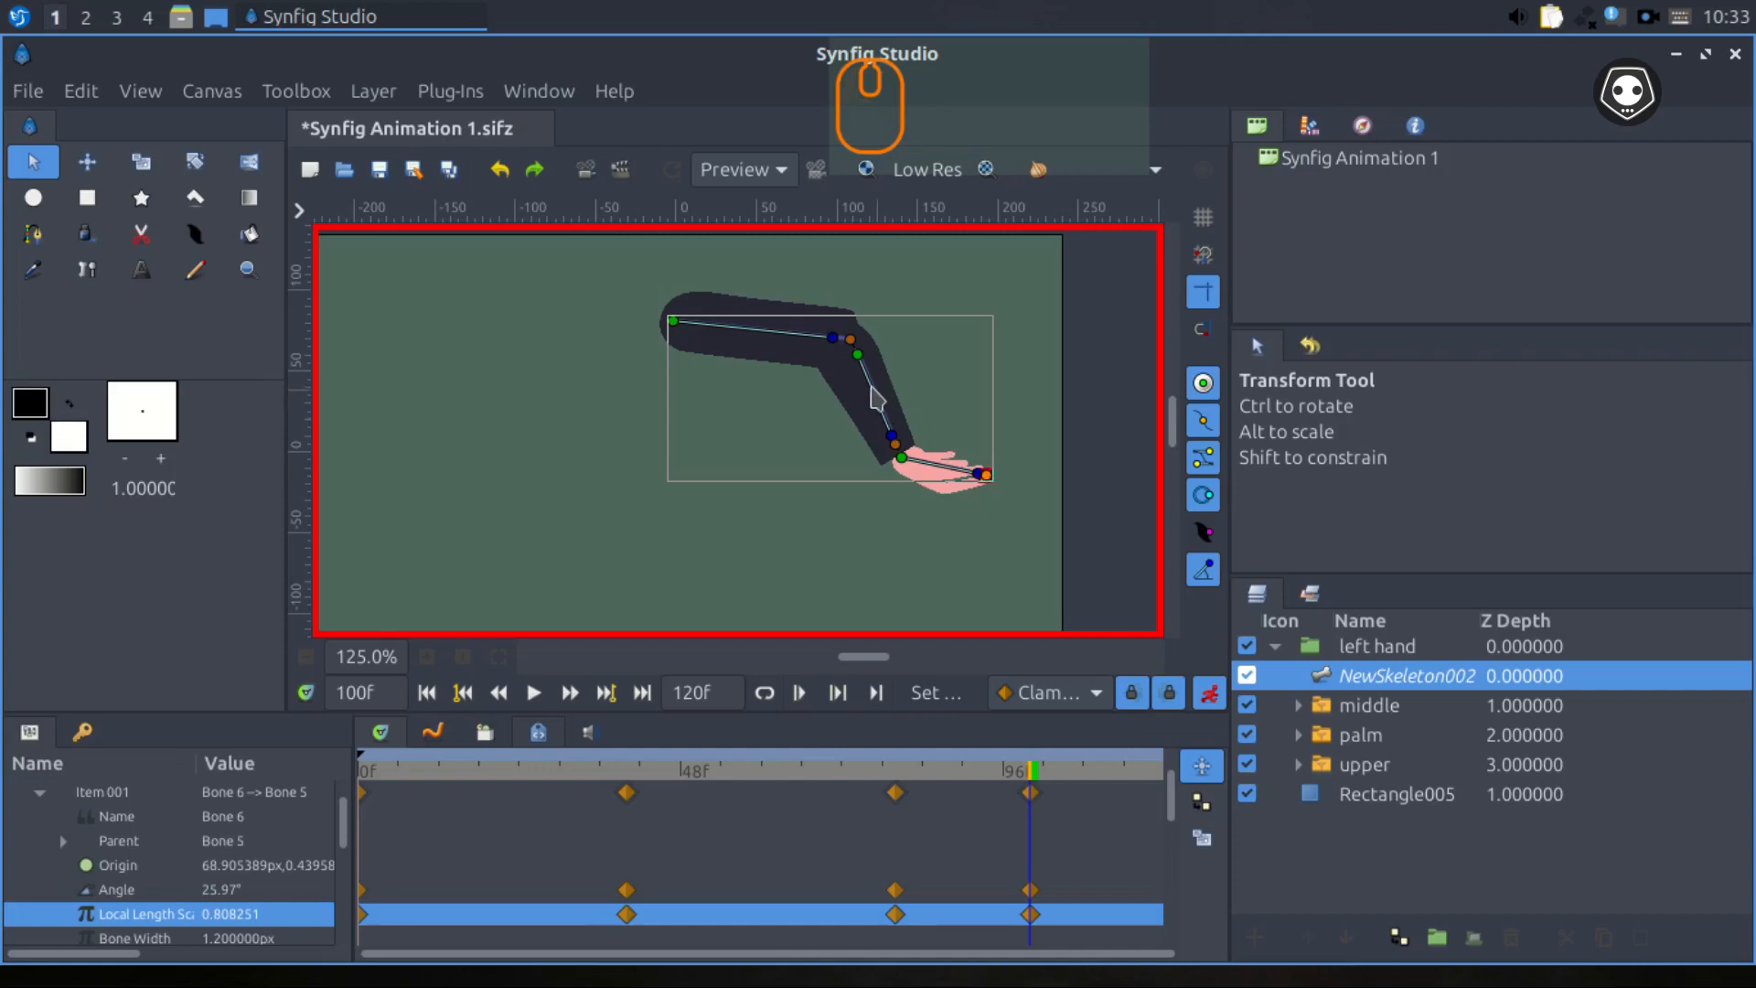
Fine-tune the frame 100 pose by nudging the elbow joint and raising the forearm slightly outward, and save the file.
left_click_drag(850, 347, 863, 361)
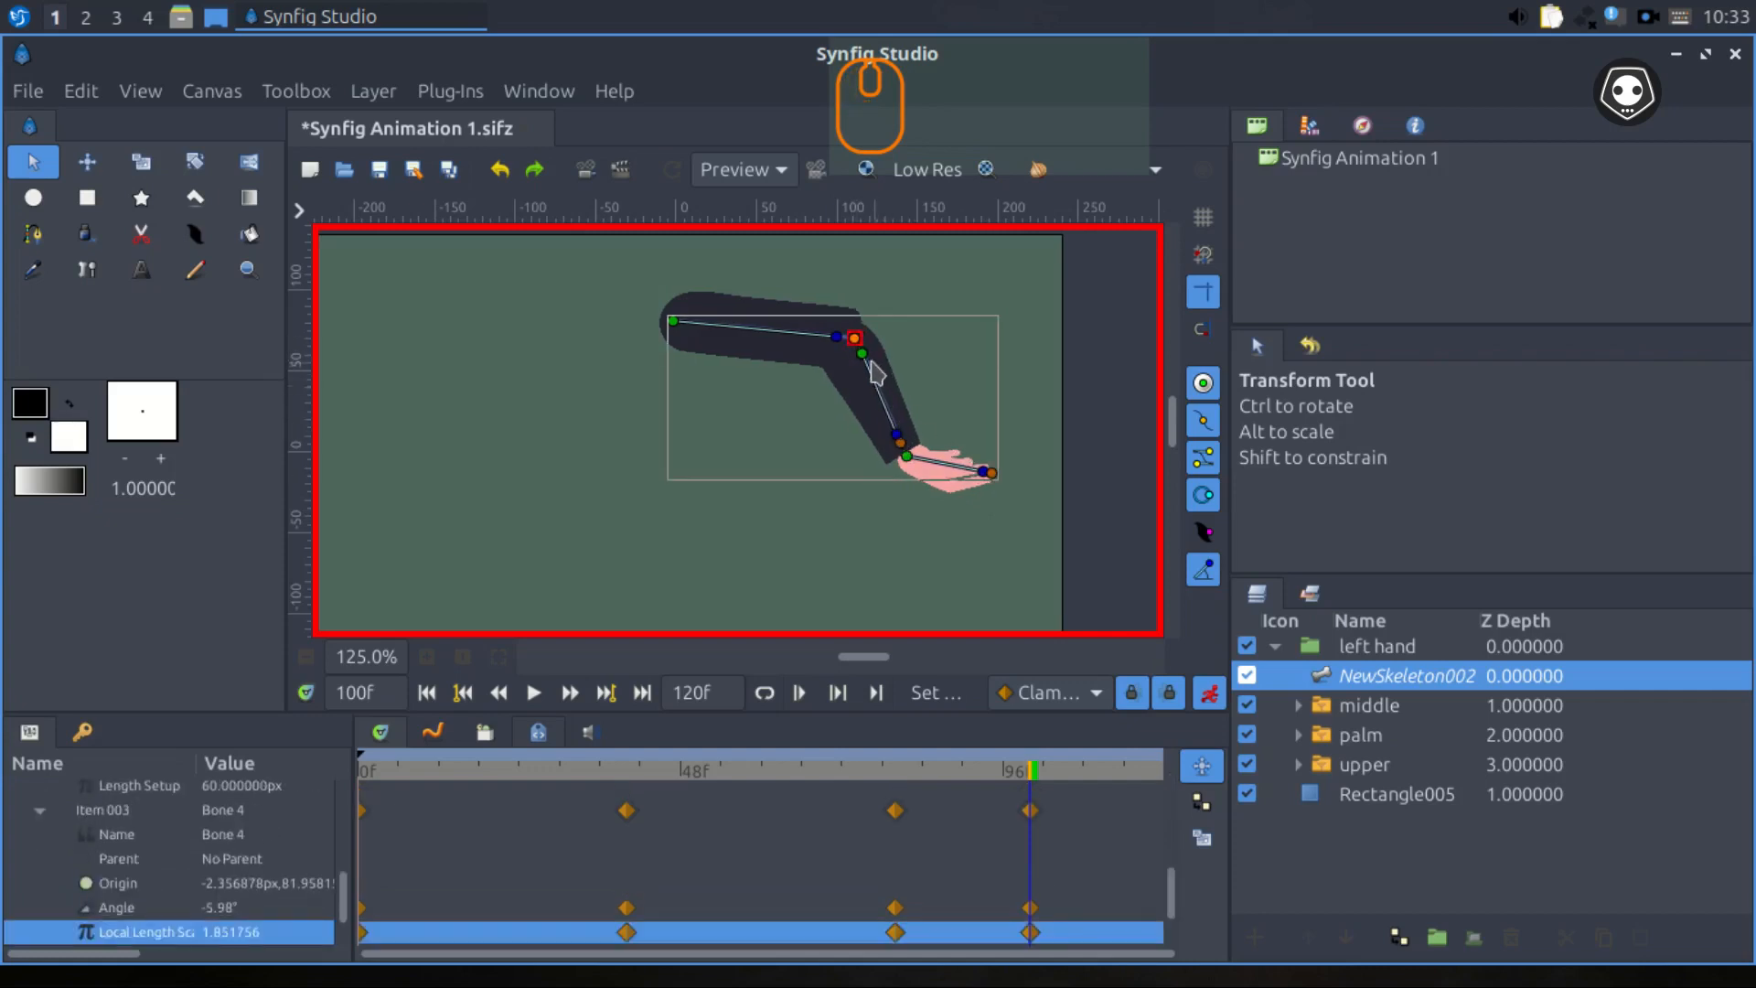
left_click(862, 355)
left_click_drag(863, 357, 867, 358)
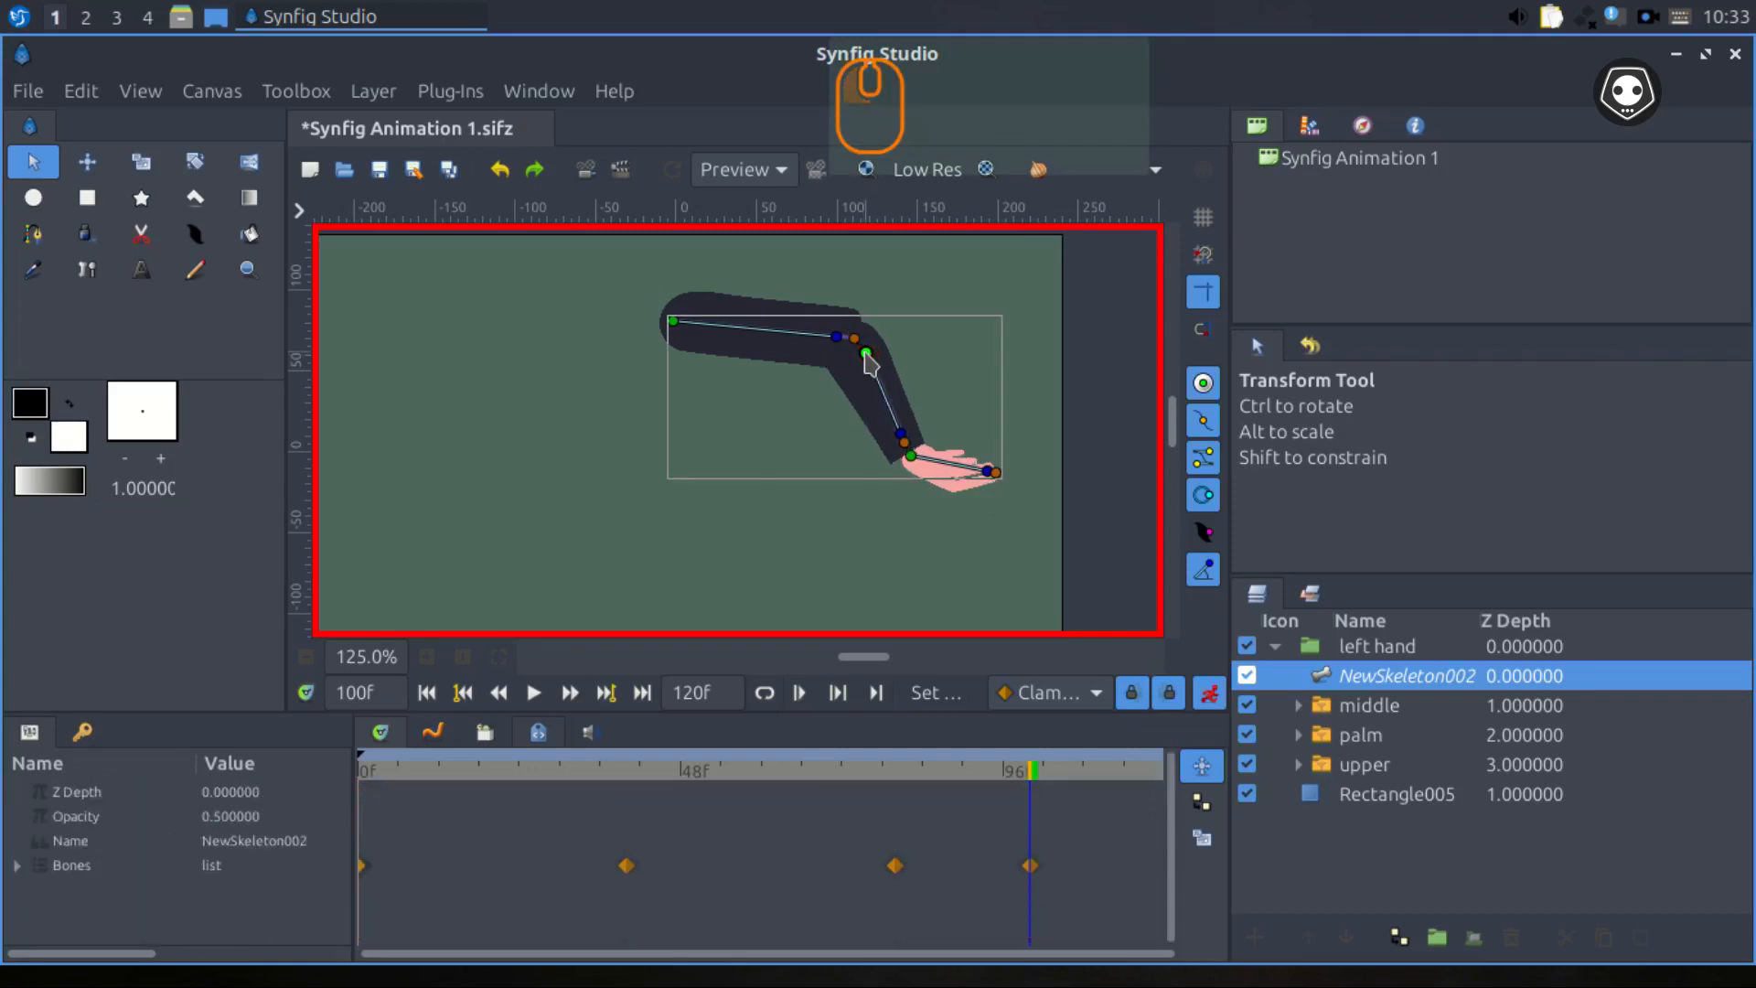
left_click(866, 355)
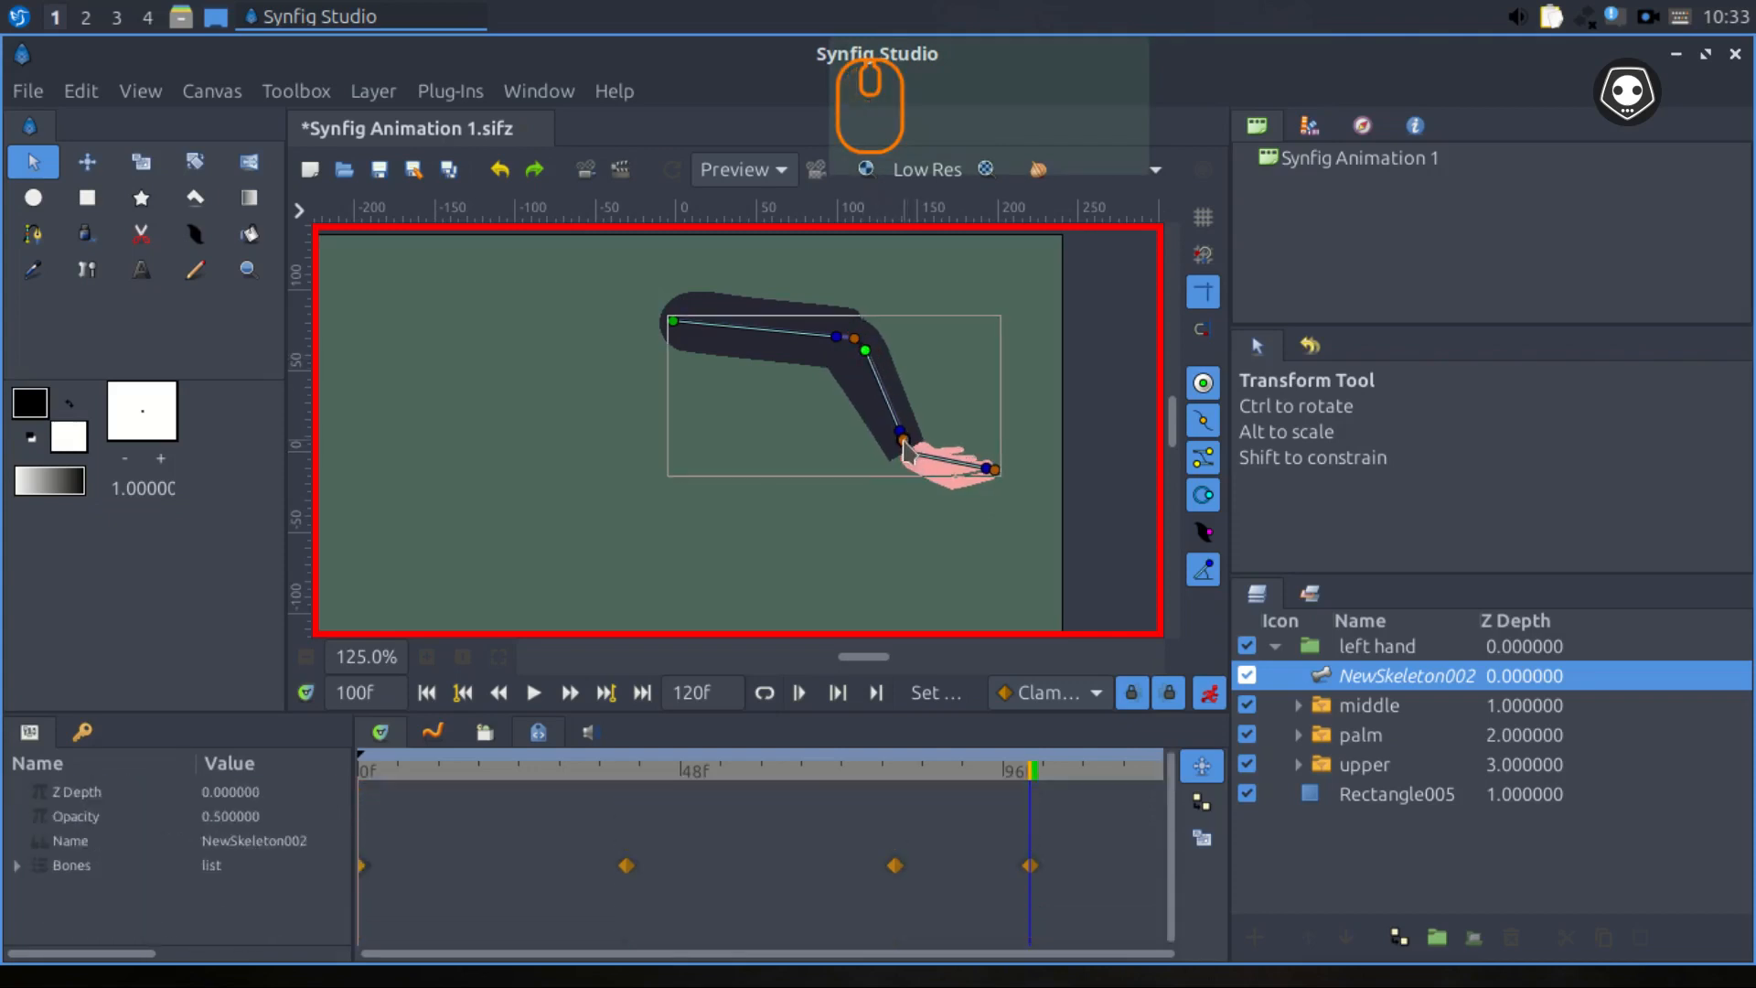
left_click_drag(903, 446, 920, 442)
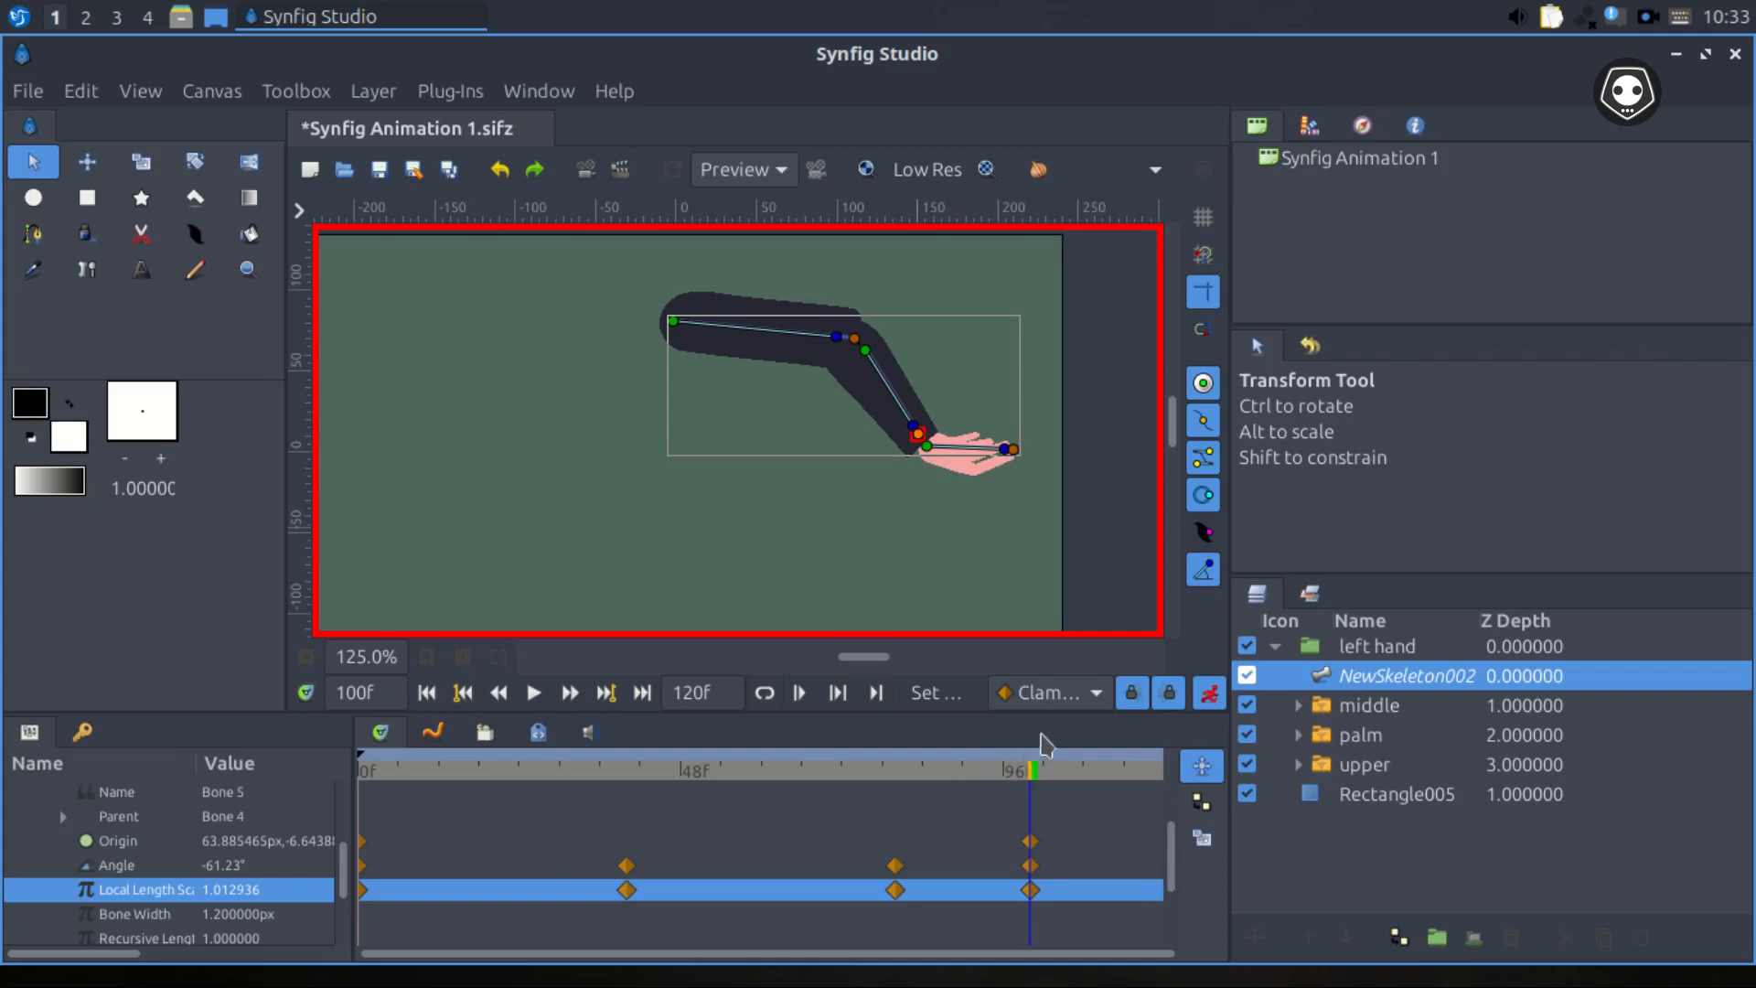
key("ctrl+s")
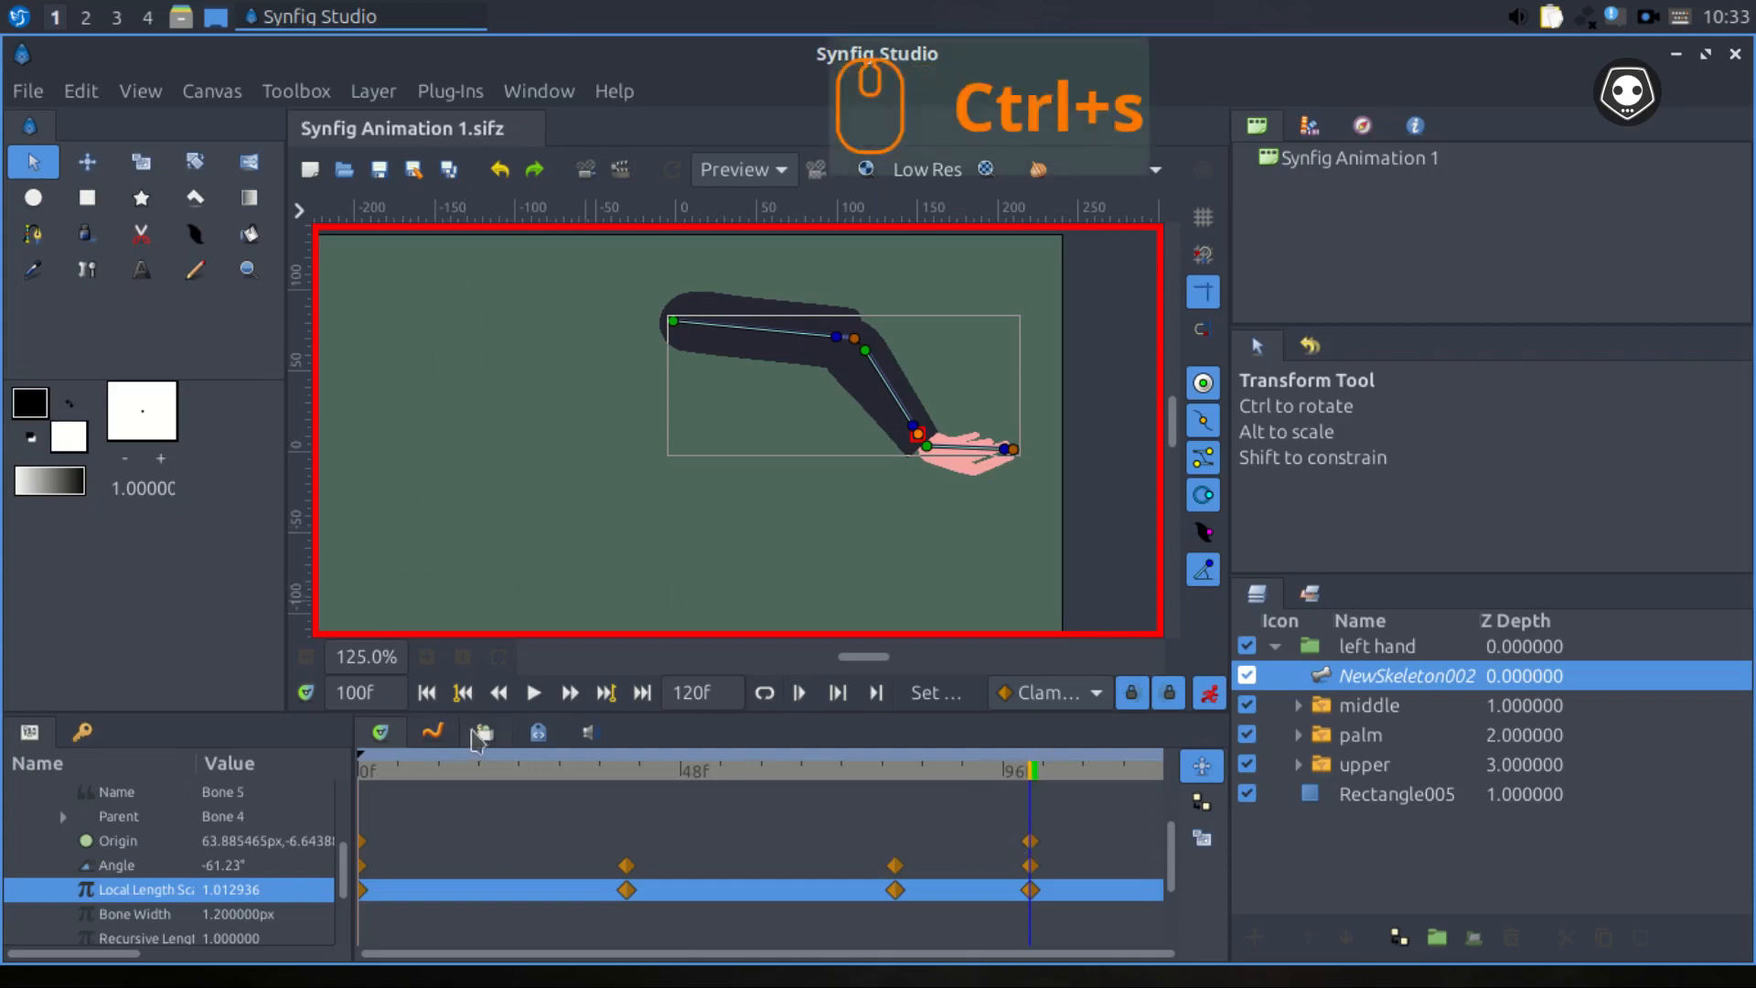
Set the current time to frame 120, duplicate Bone 5's first Origin waypoint there, and play the animation.
left_click(380, 687)
type("120")
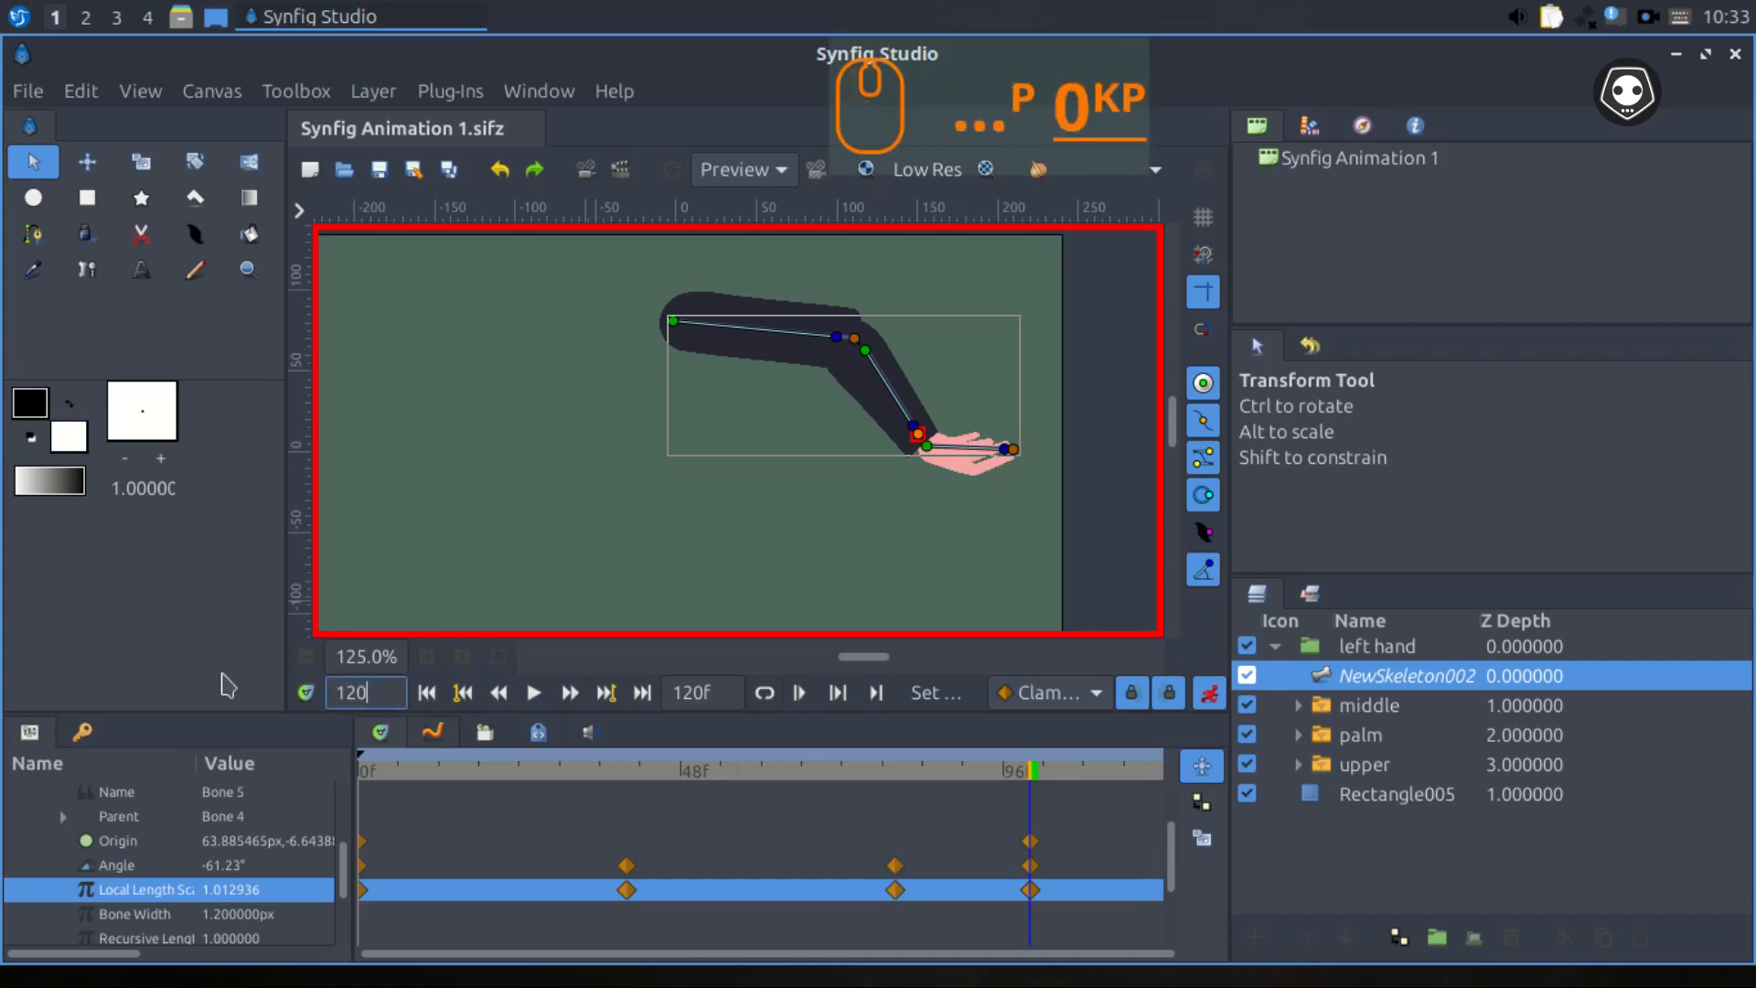
key("Return")
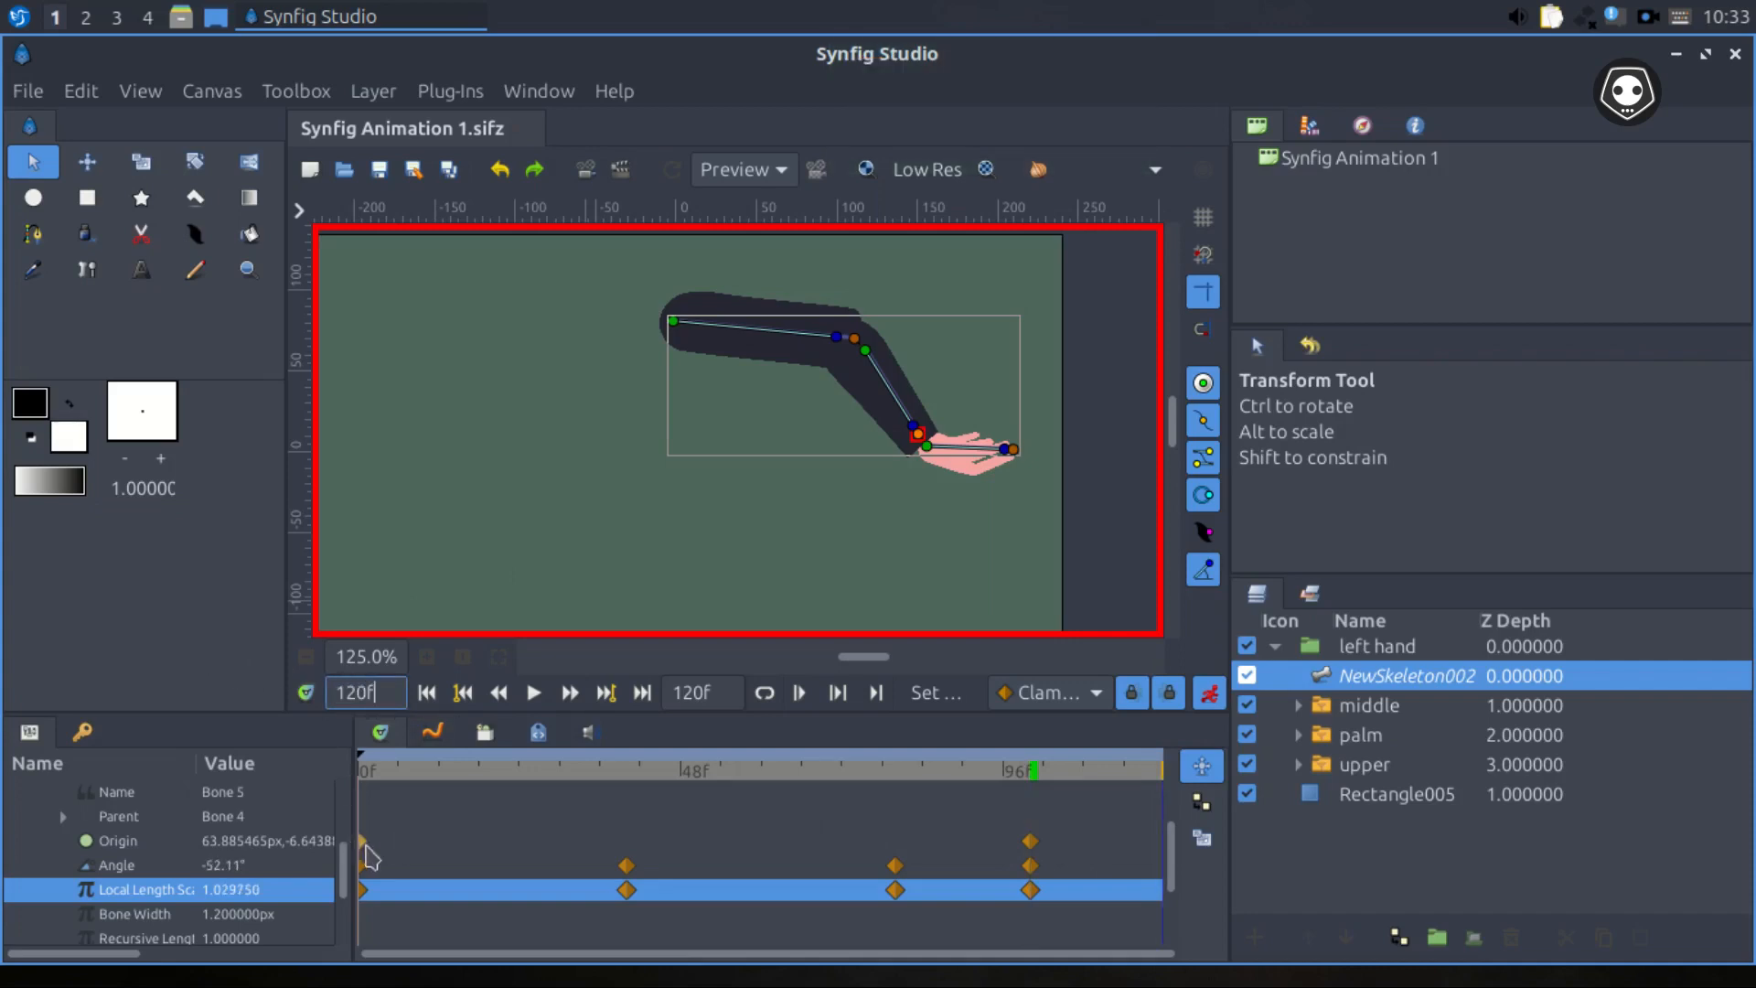
left_click(366, 848)
left_click(894, 867)
right_click(364, 844)
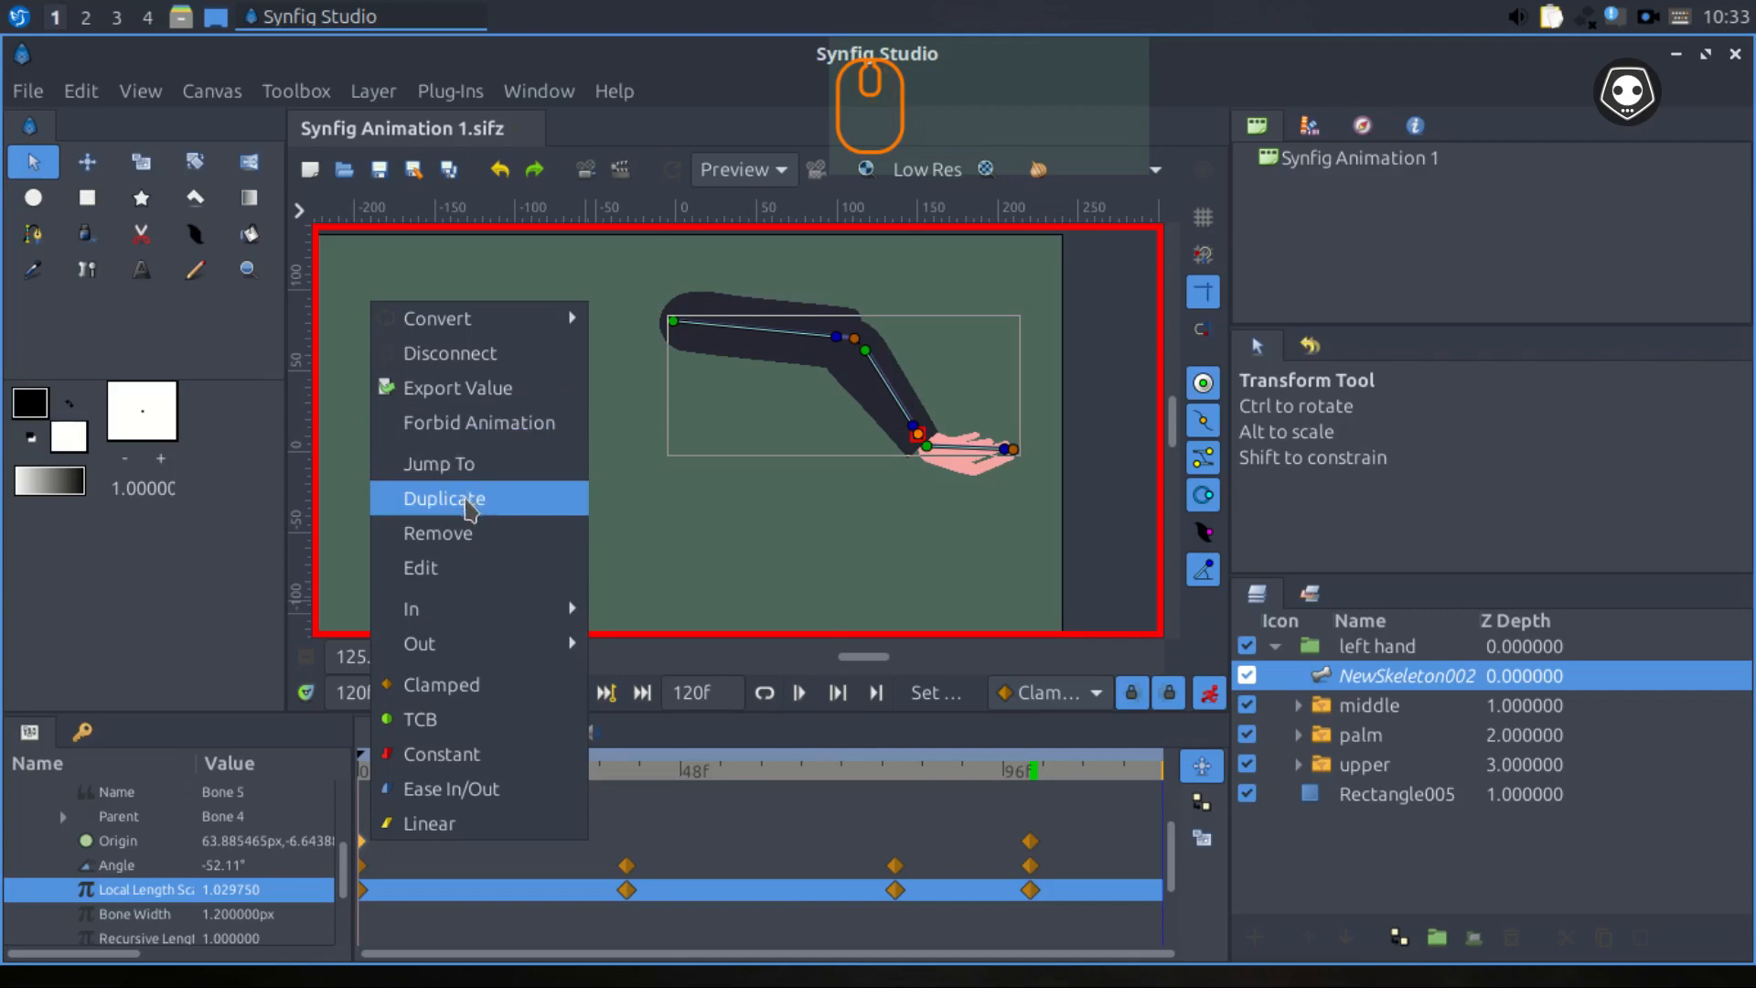
left_click(469, 502)
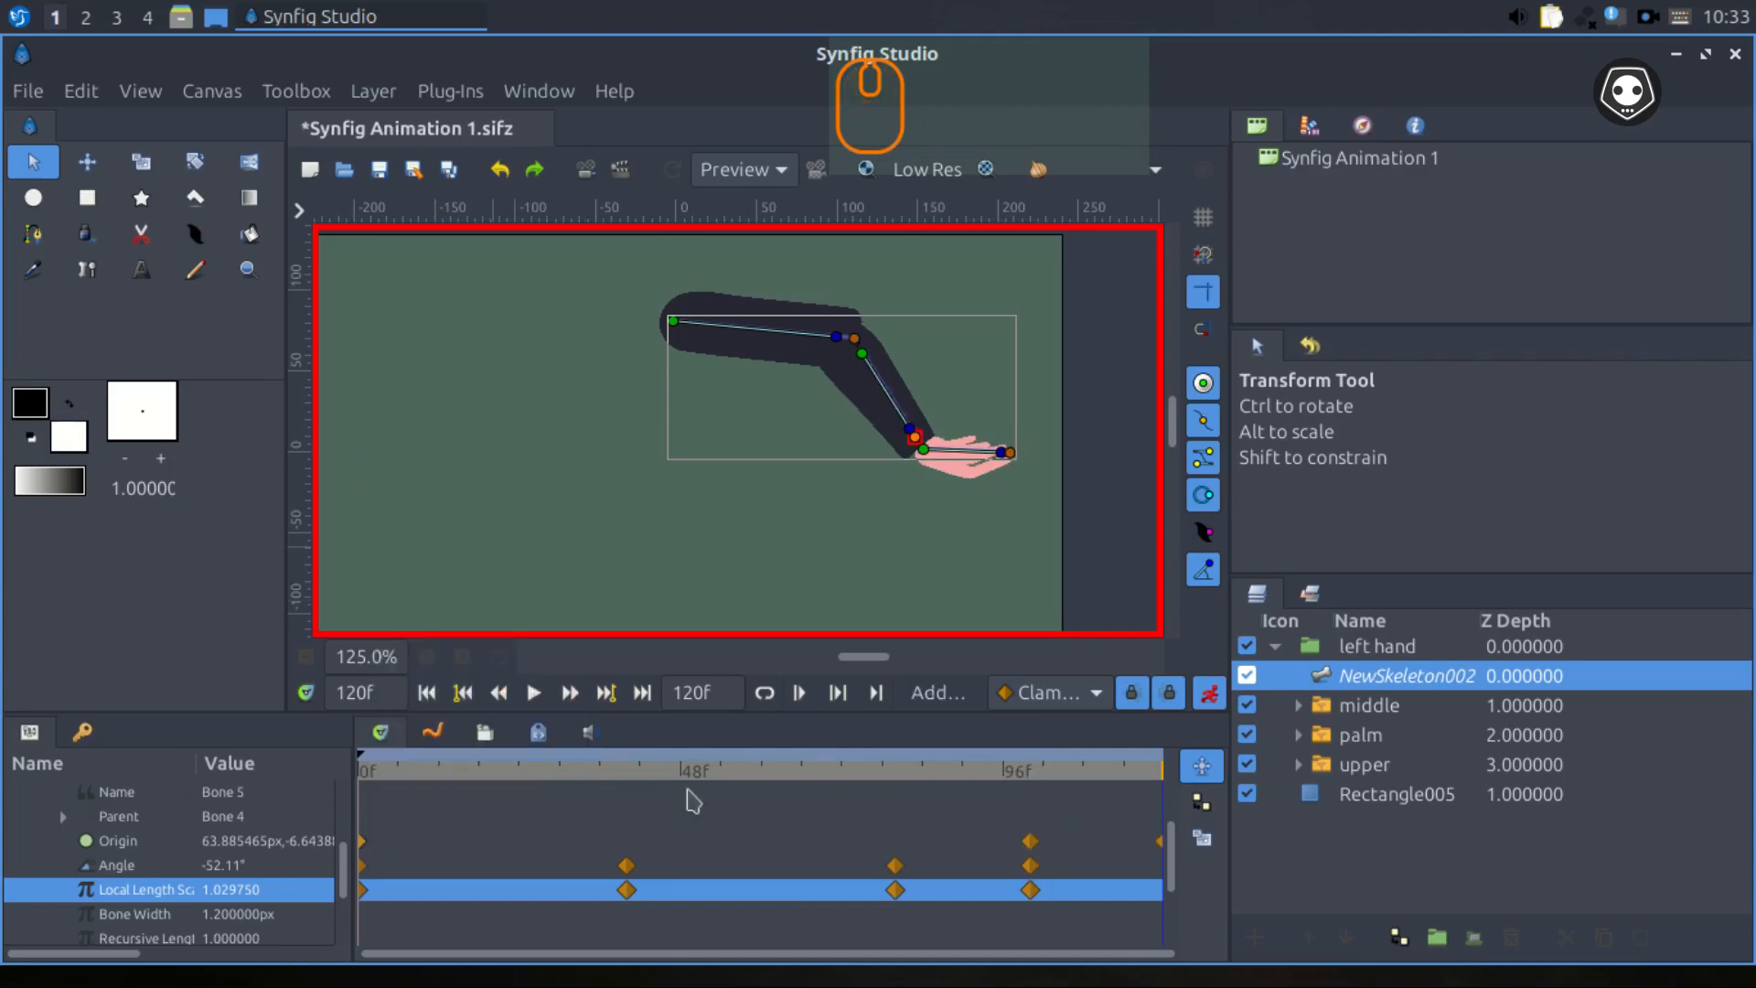
key("space")
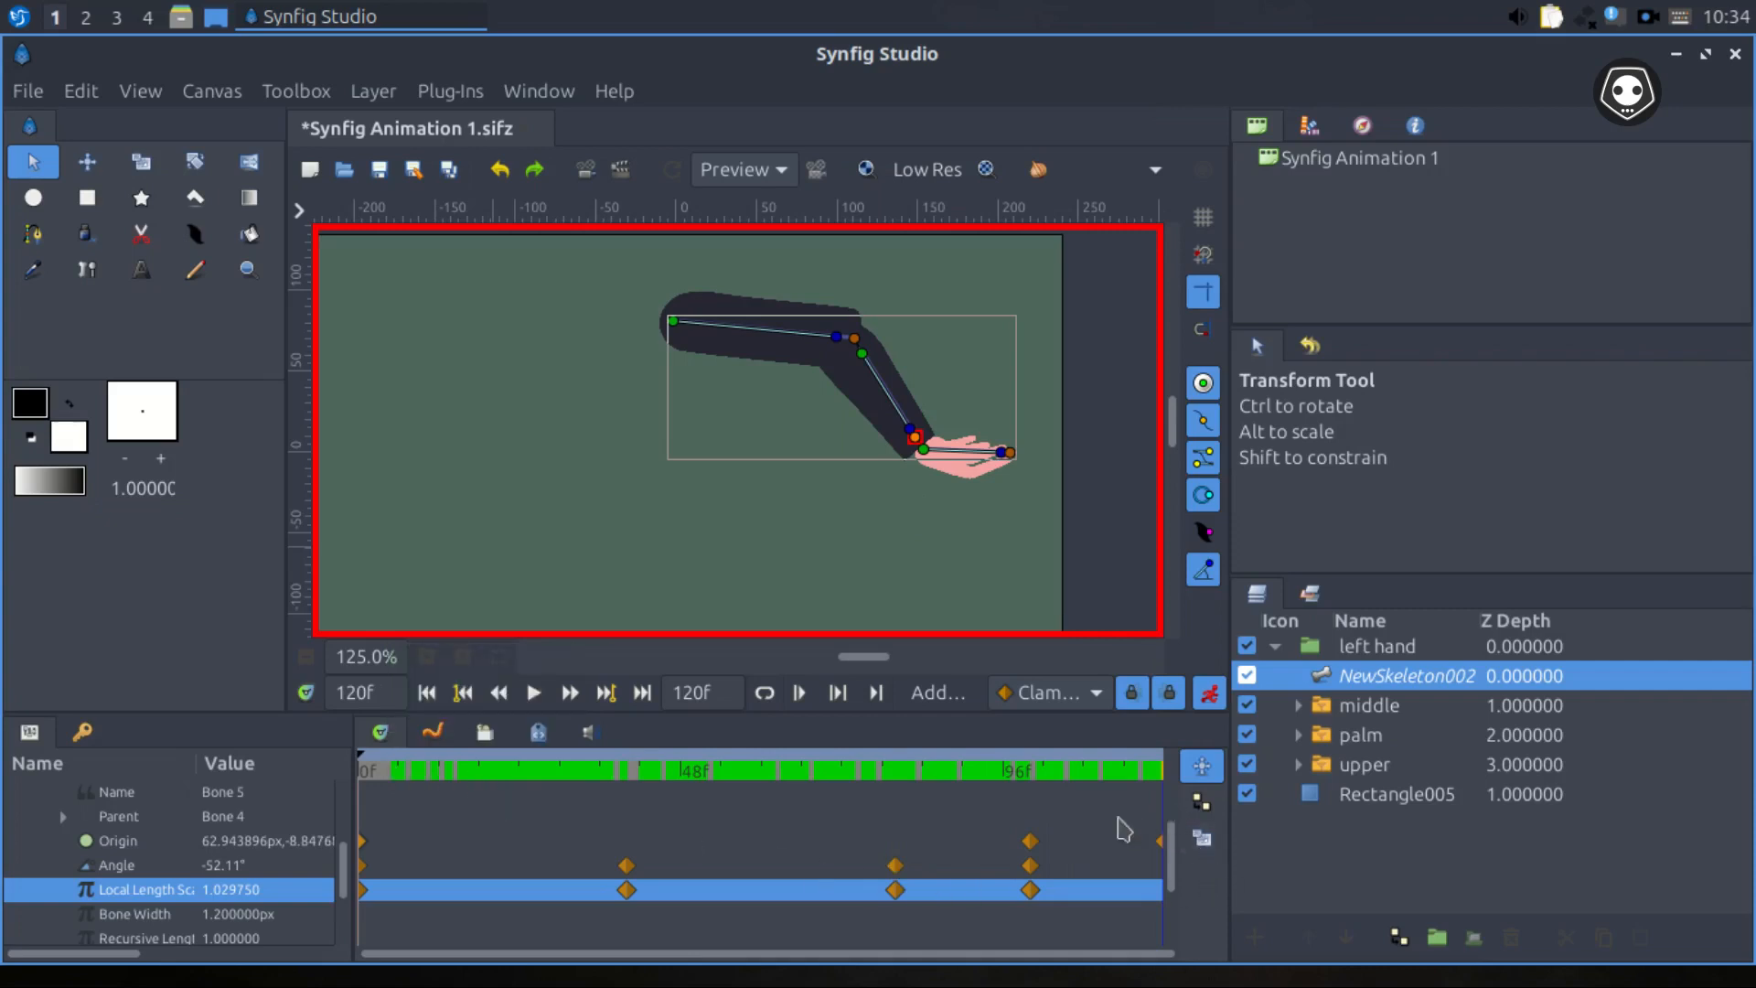
Duplicate Bone 5's first-frame Angle and Local Length Scale waypoints at frame 120.
left_click(363, 871)
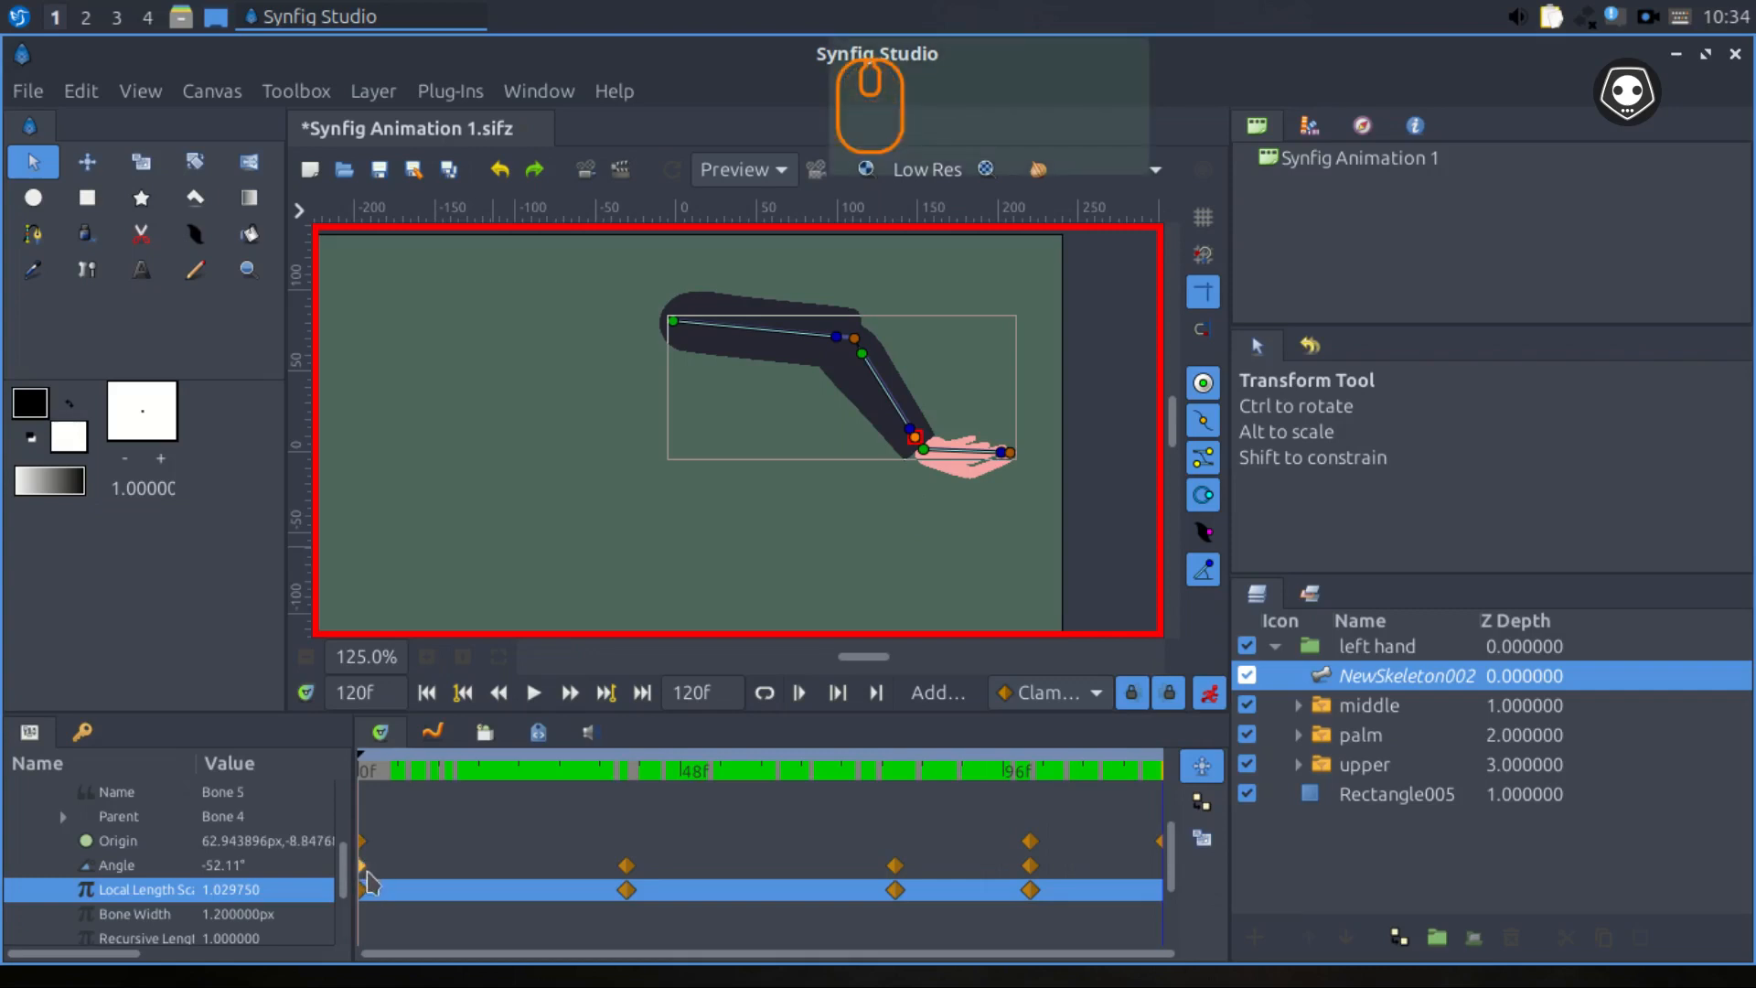
right_click(369, 883)
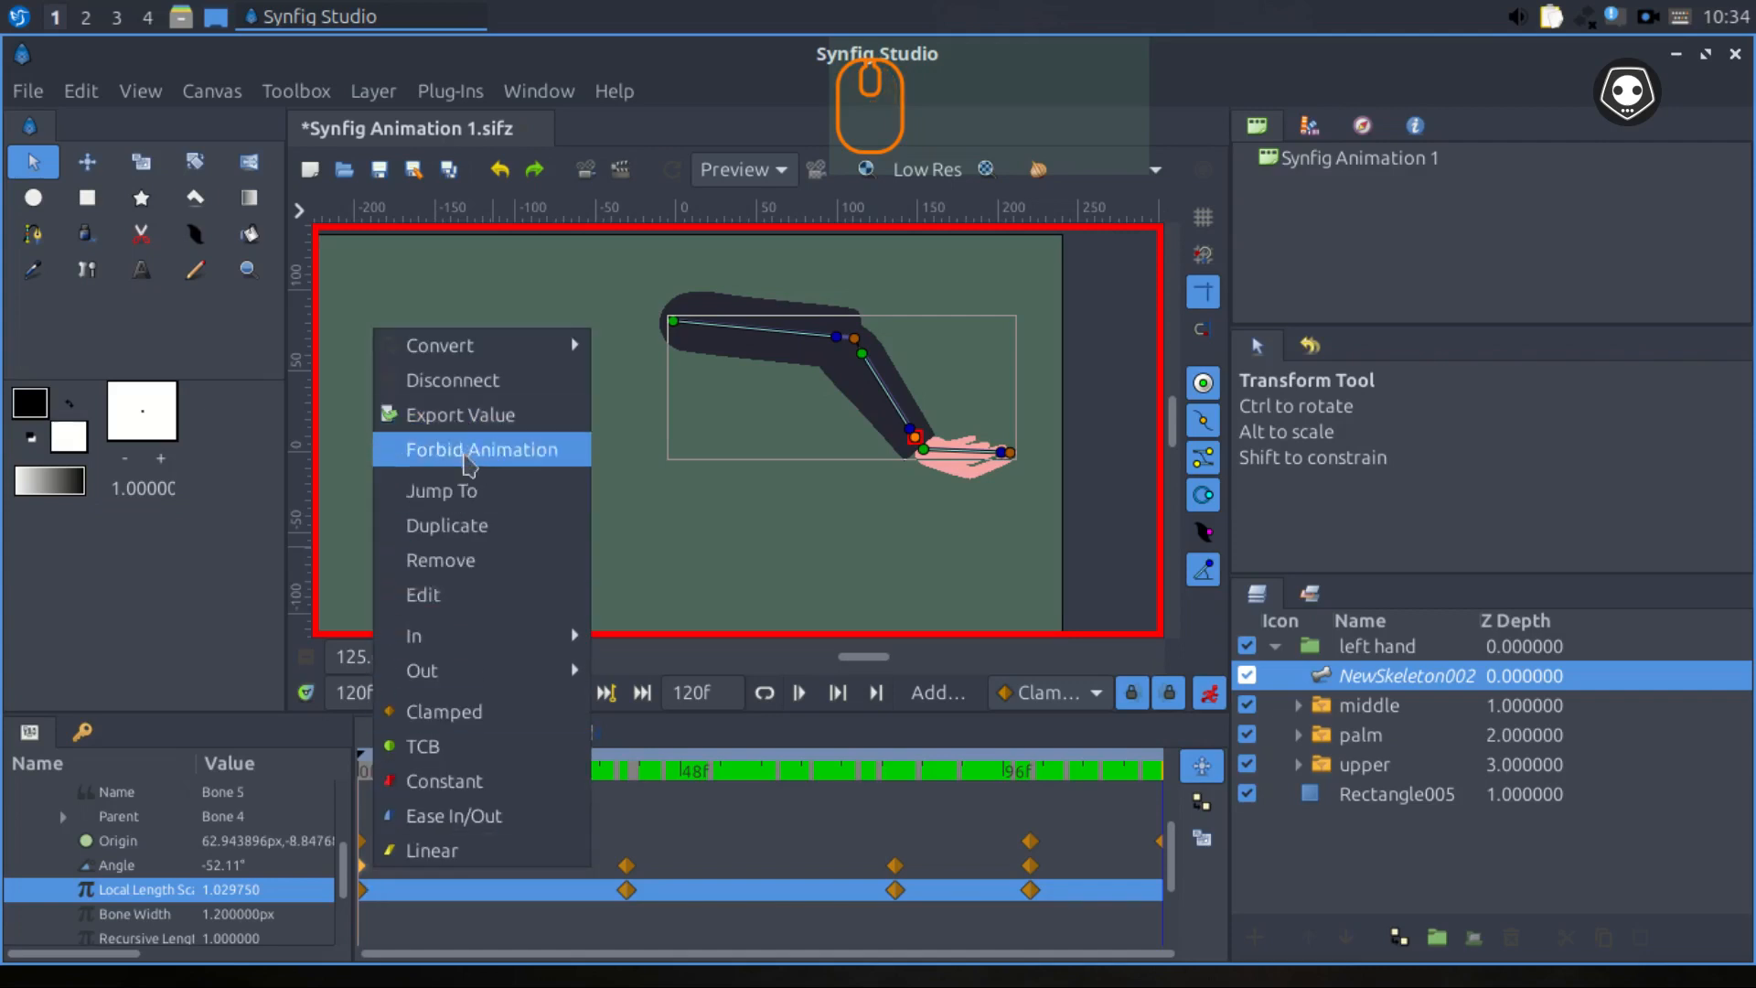
left_click(445, 528)
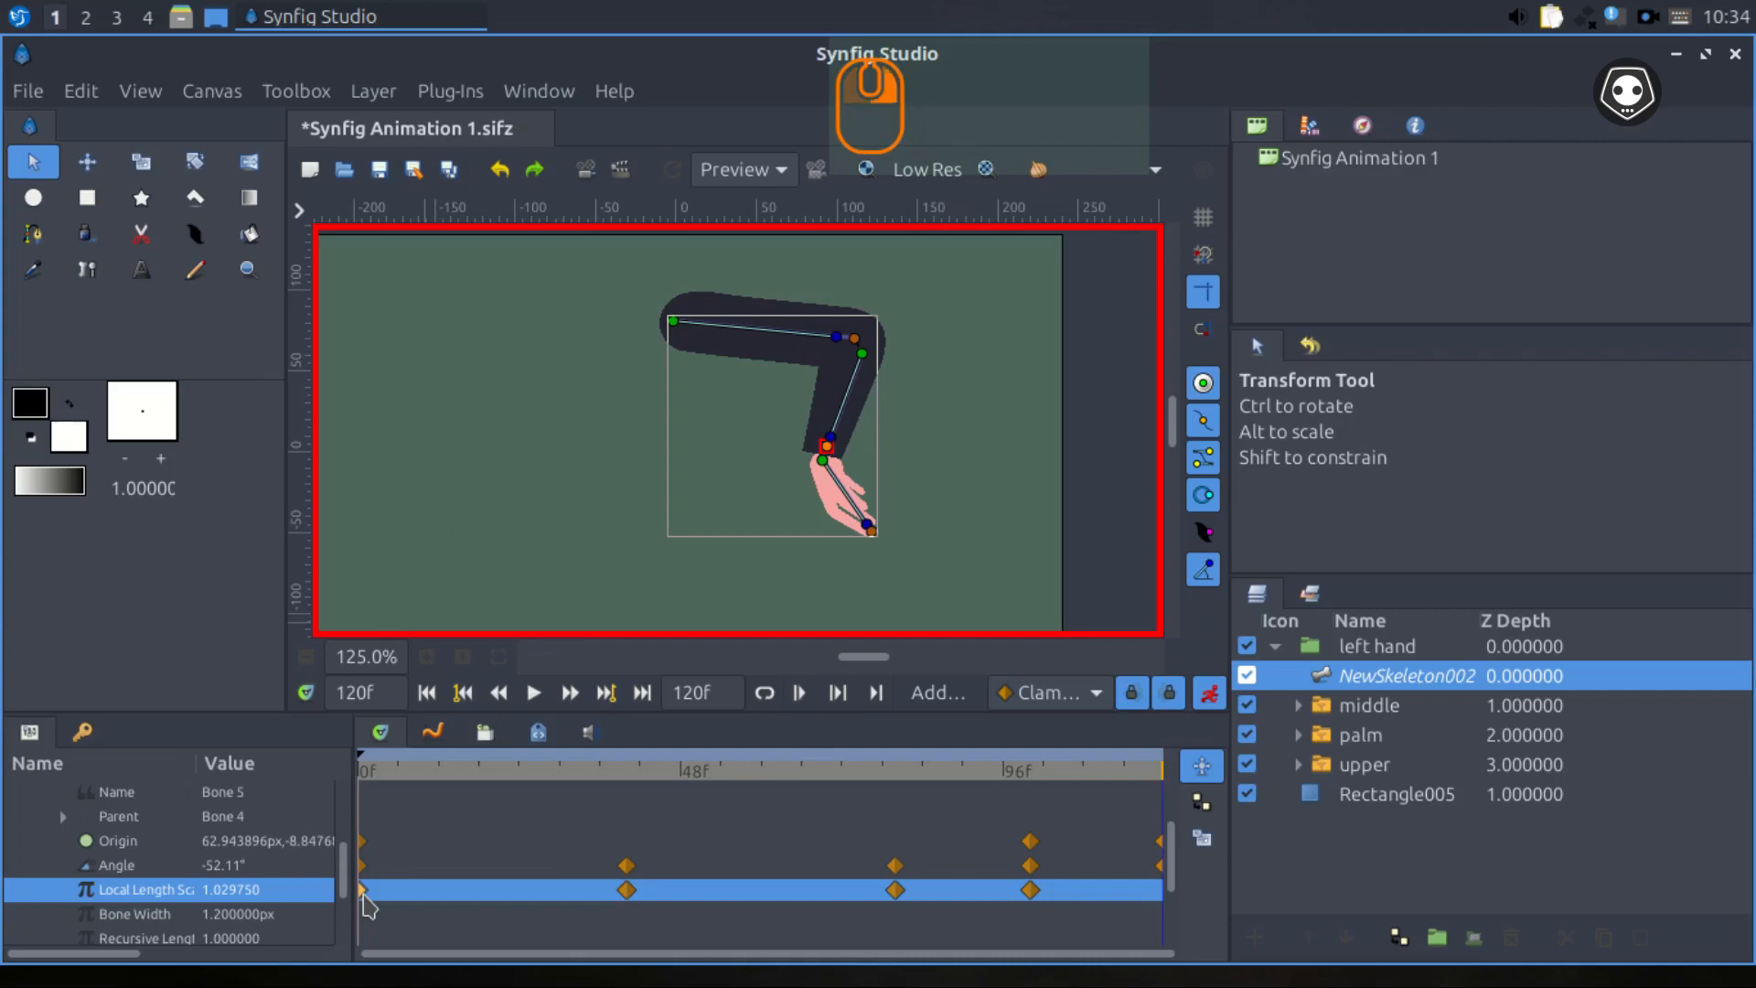
right_click(364, 892)
left_click(435, 553)
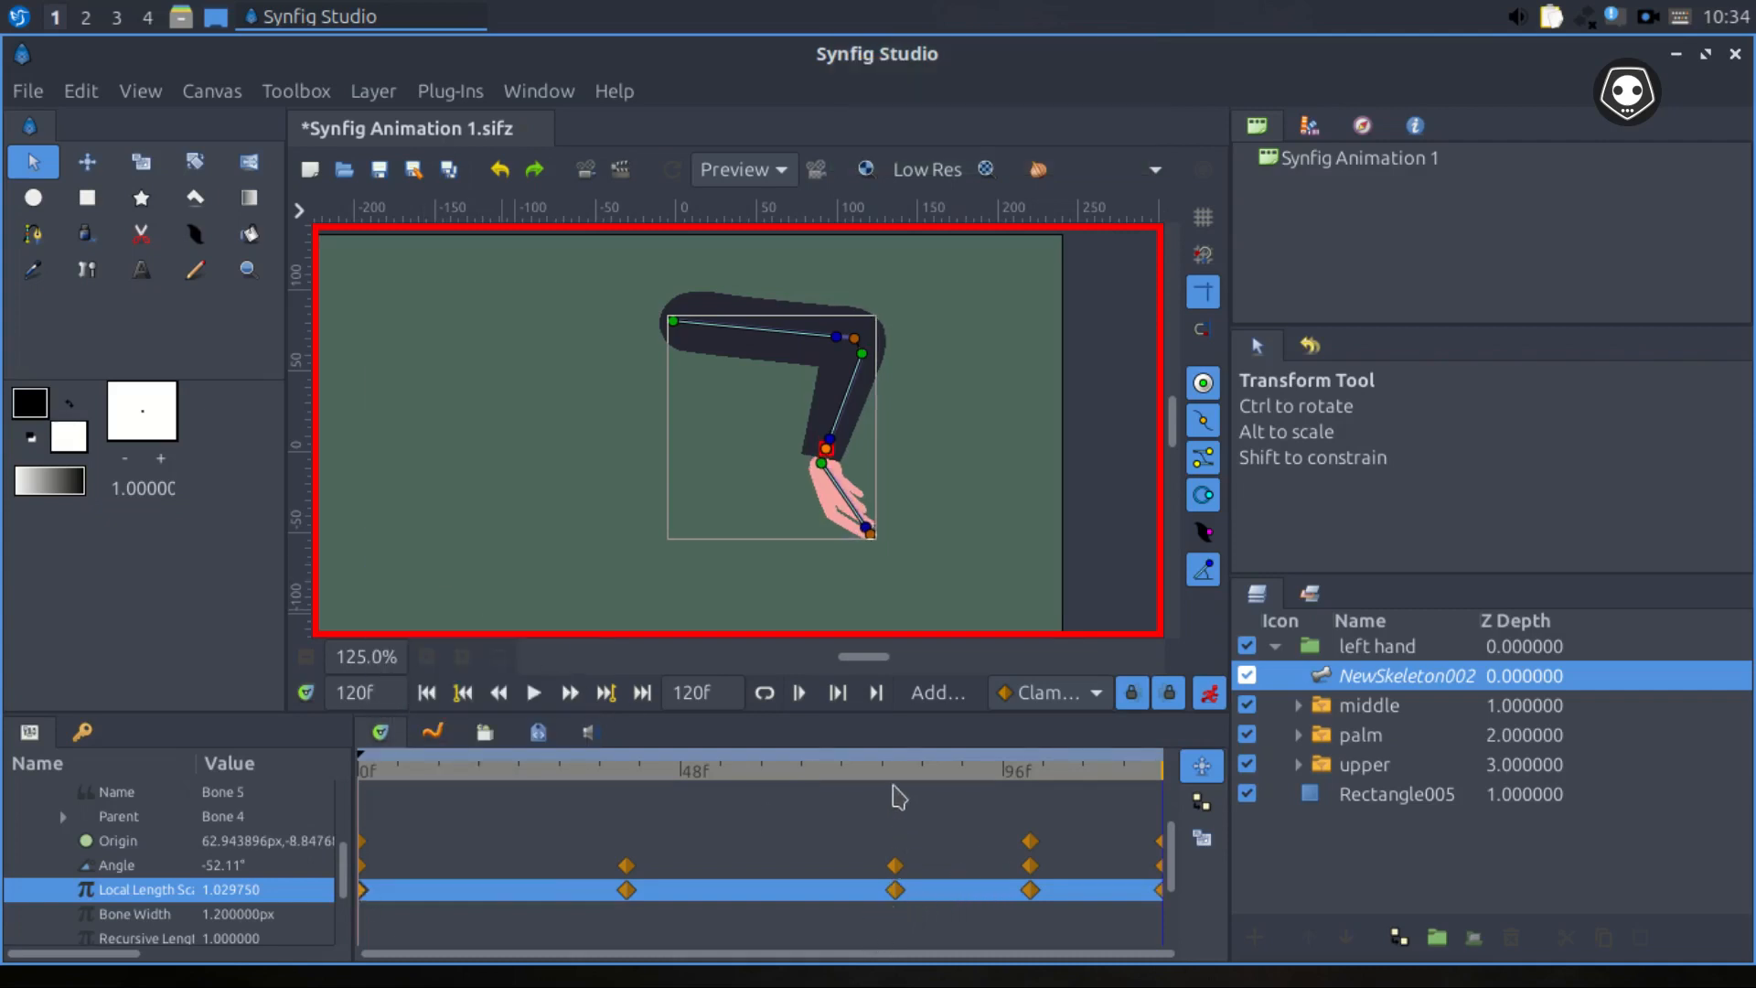
Scrub the timeline to frame 80 to review the arm's motion.
left_click_drag(637, 789, 901, 852)
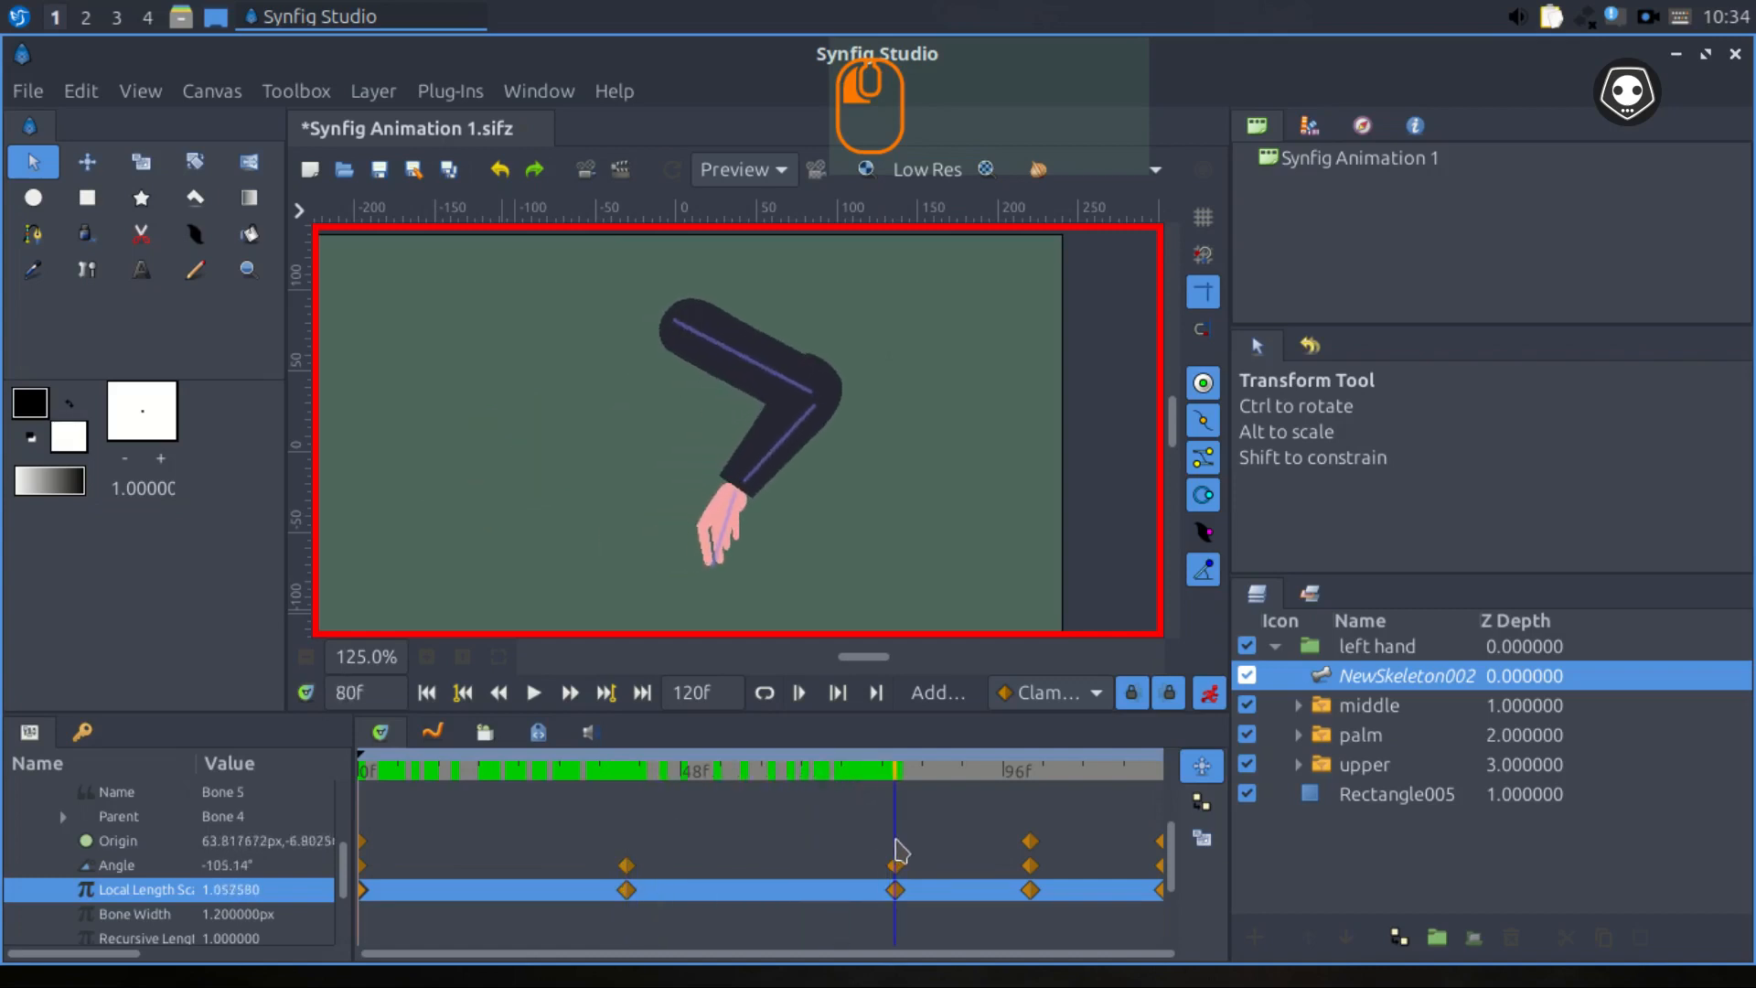
key("Right")
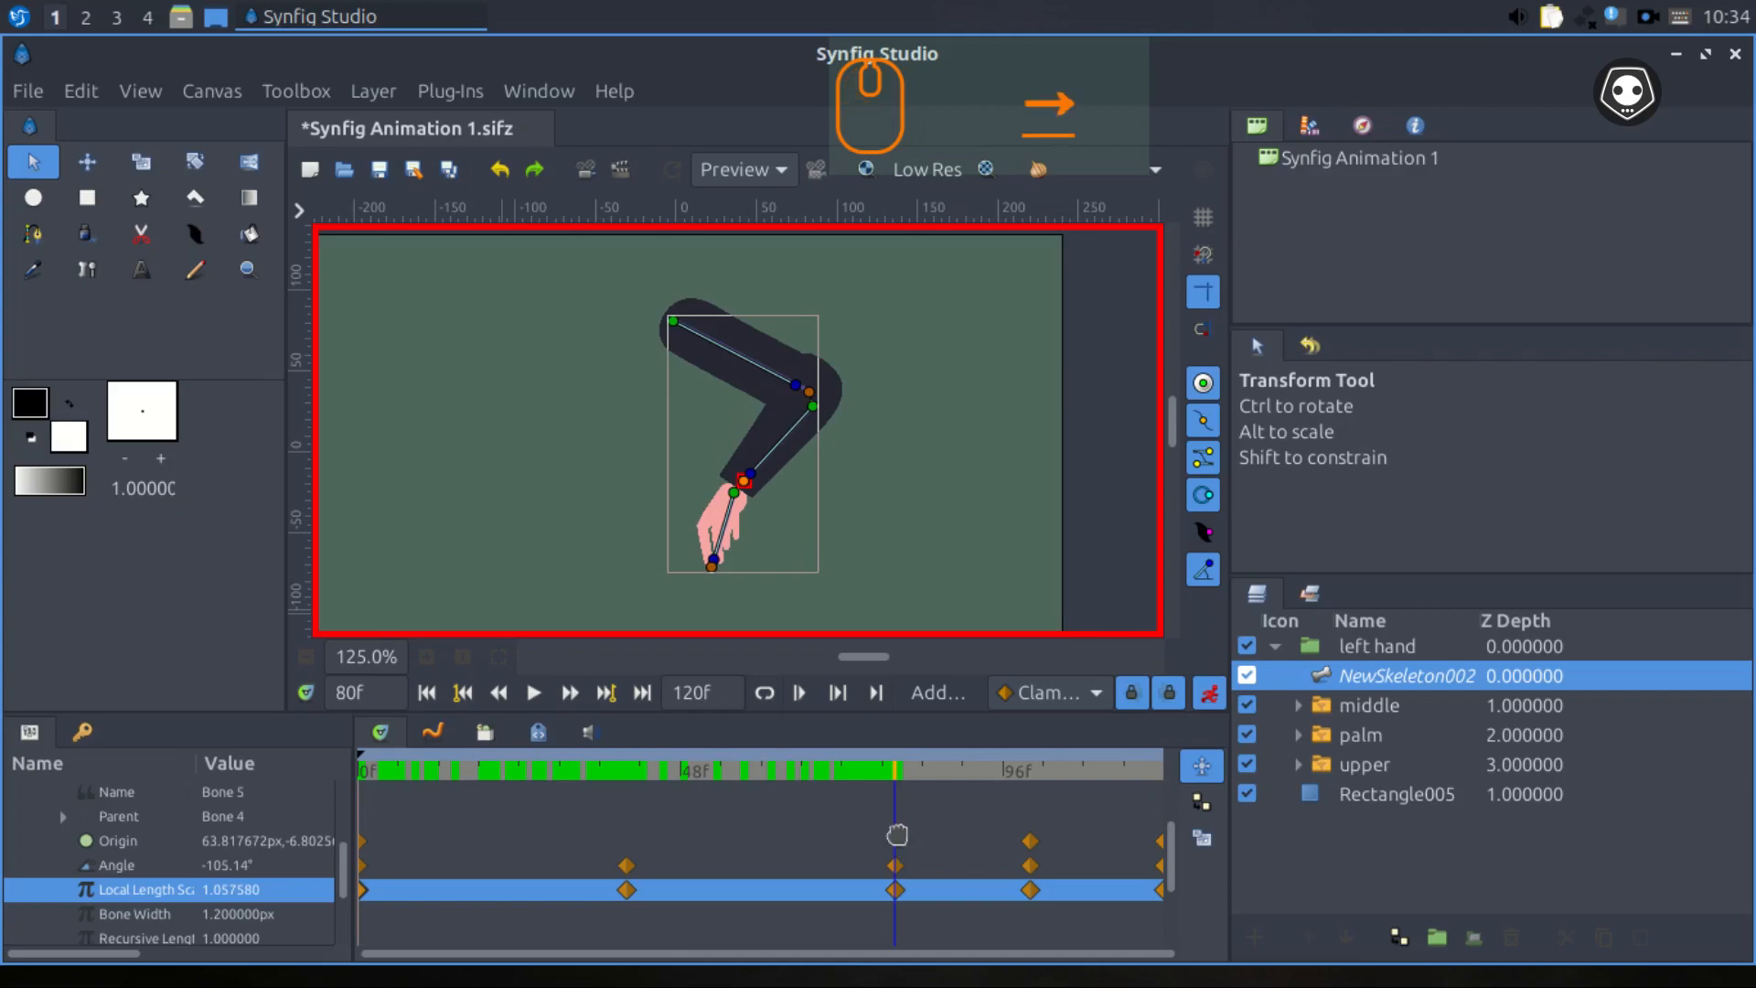
Duplicate Bone 5's first-frame Origin waypoint at frame 80, scrub back toward the start, and play the animation.
key("Left")
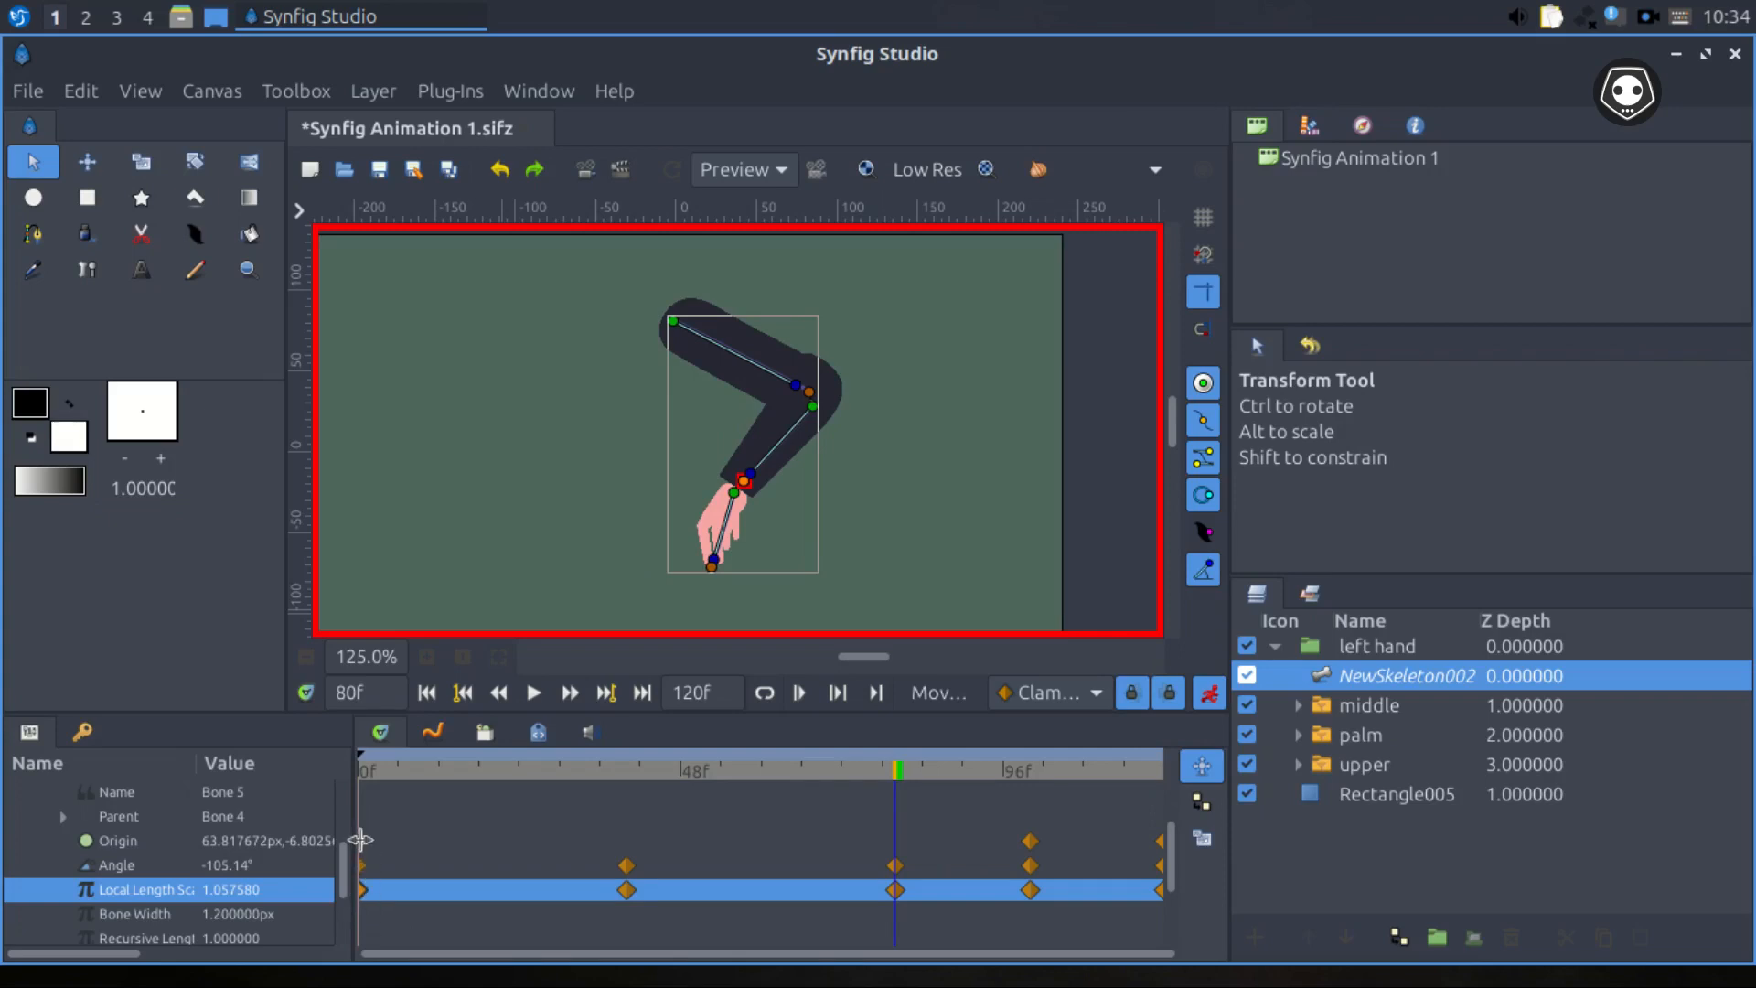
right_click(364, 843)
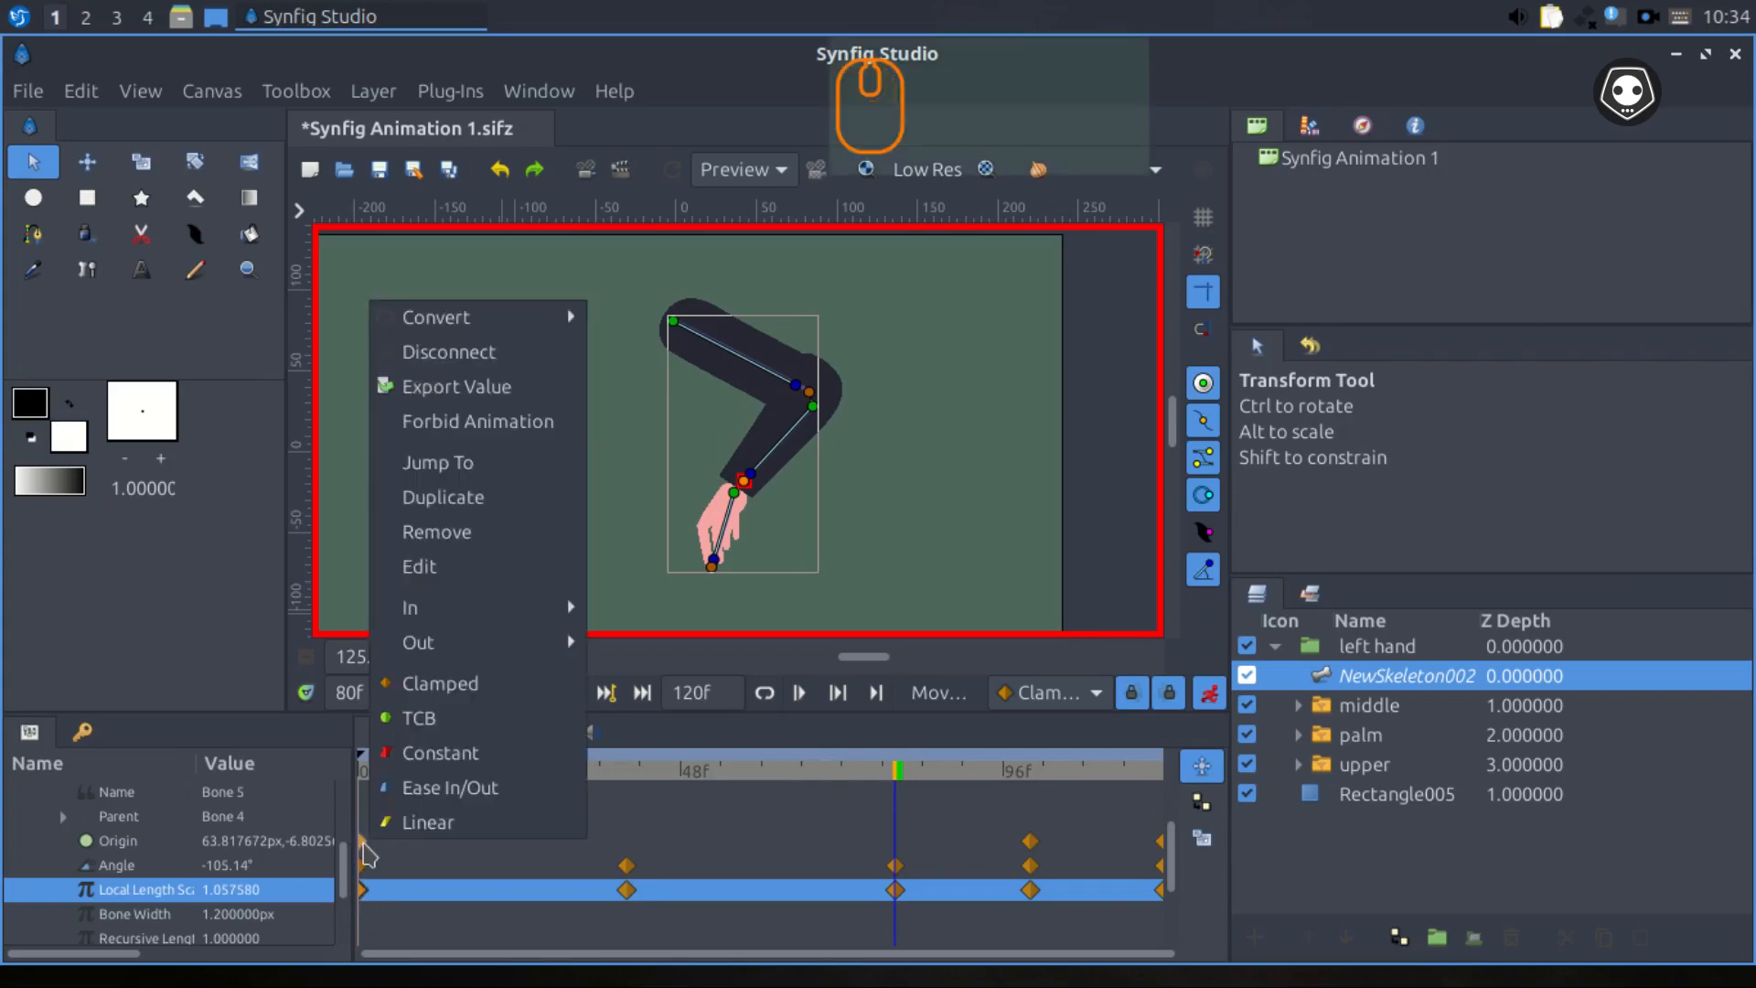
left_click(460, 496)
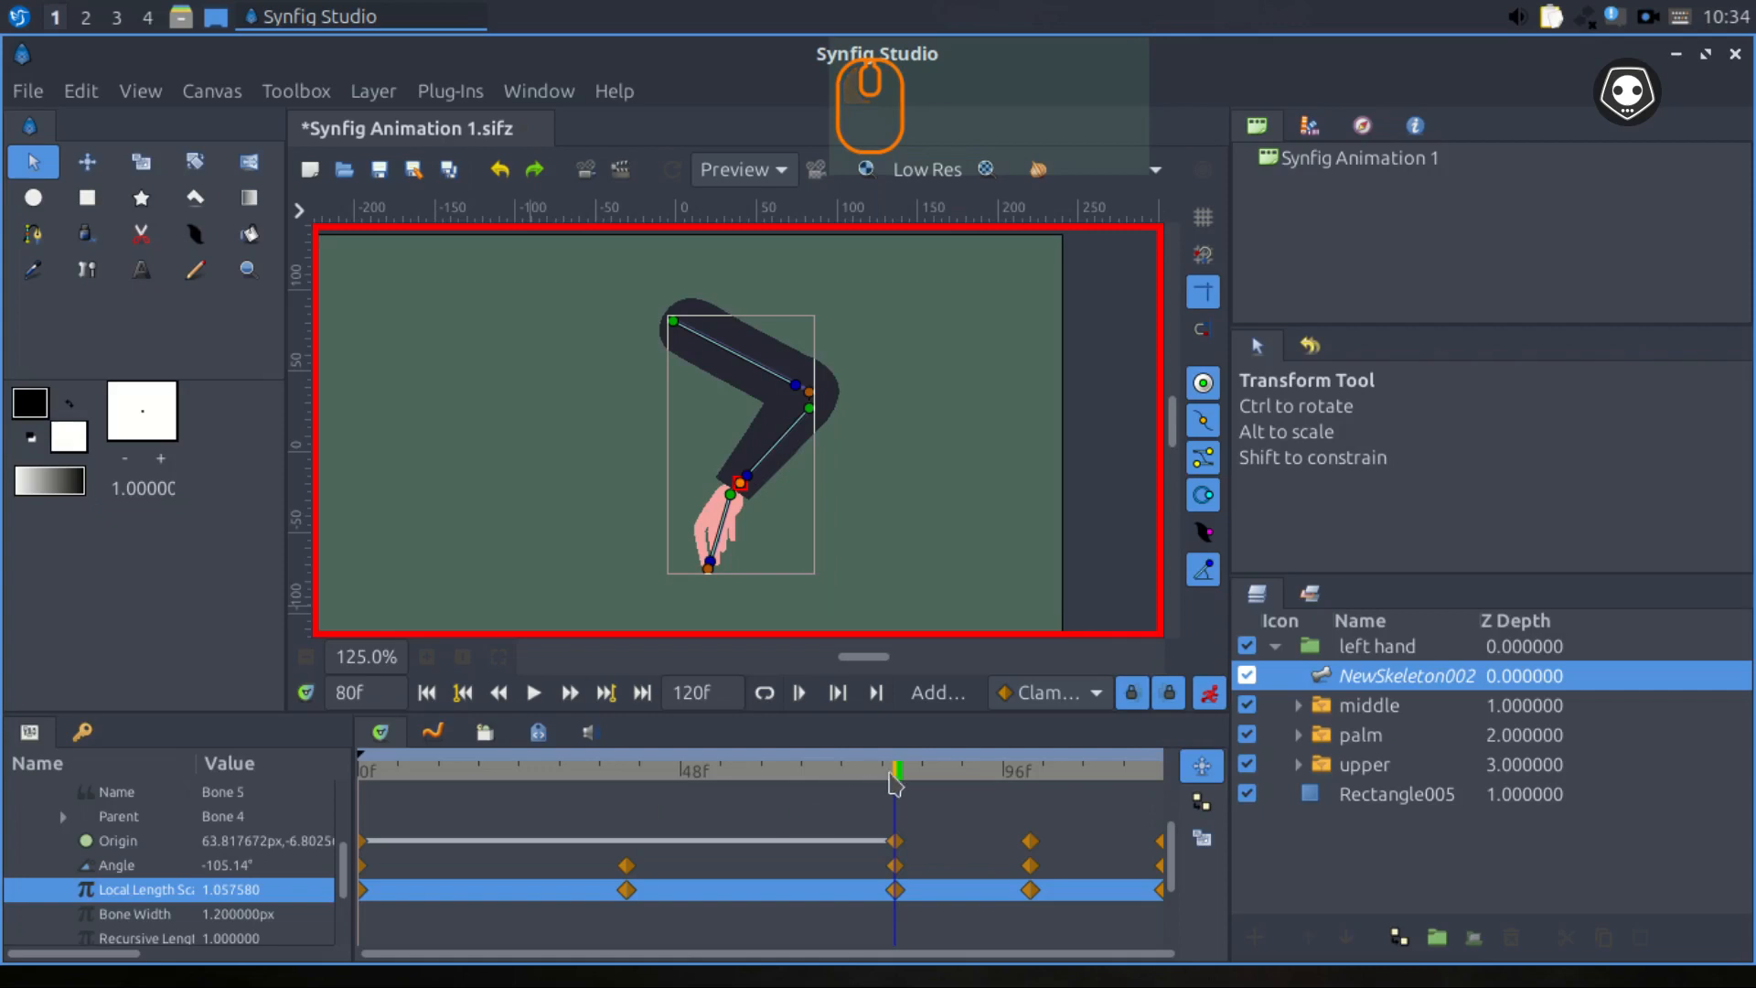
left_click_drag(895, 785, 413, 787)
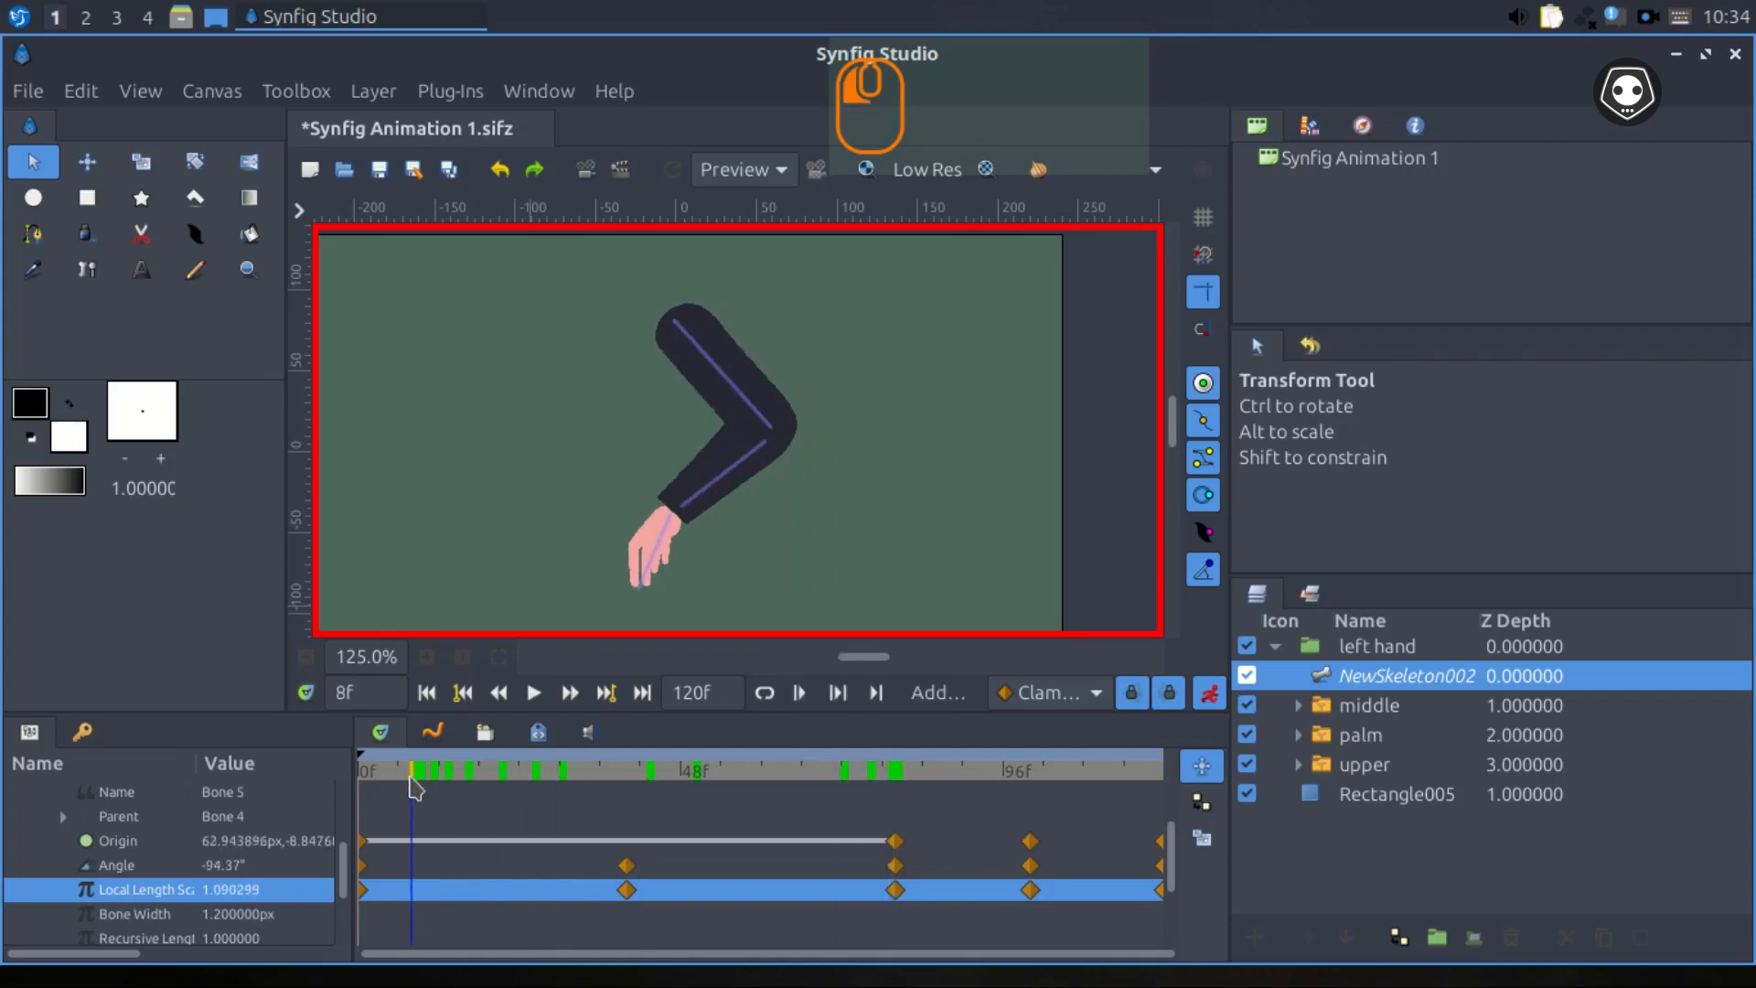
key("space")
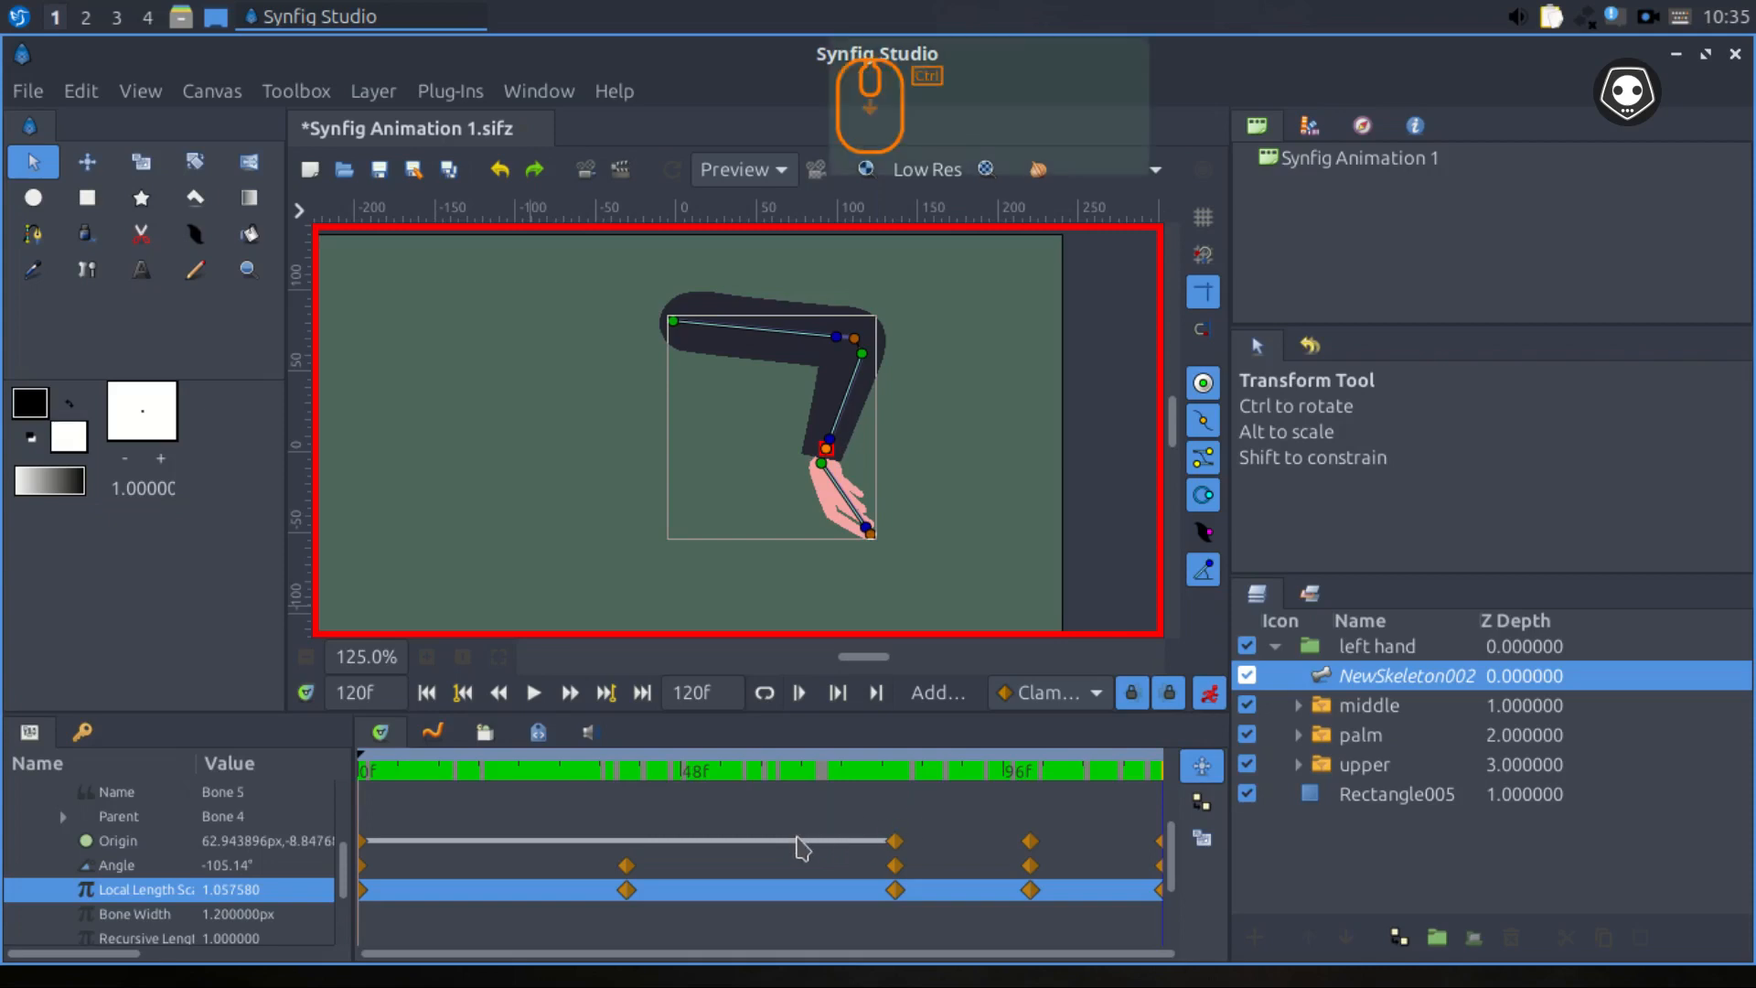
scroll(802, 849, "down", 1)
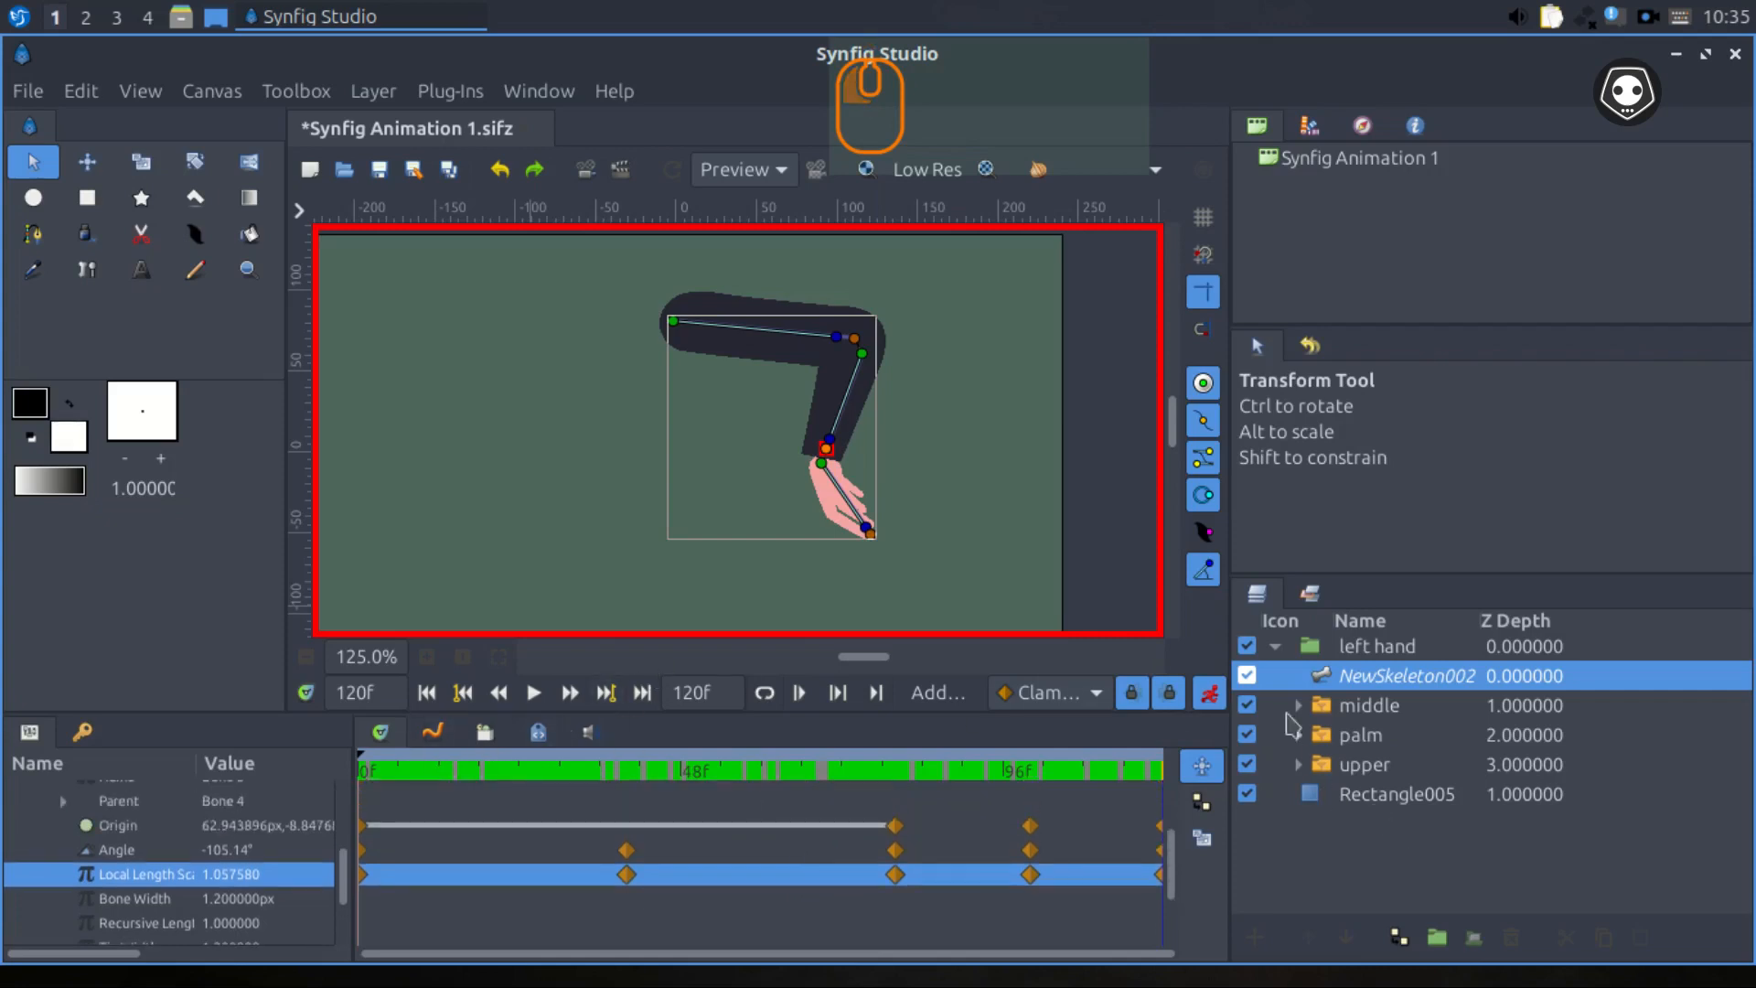
Collapse the left hand group, turn off animate editing mode, and clear the layer selection.
left_click(1276, 648)
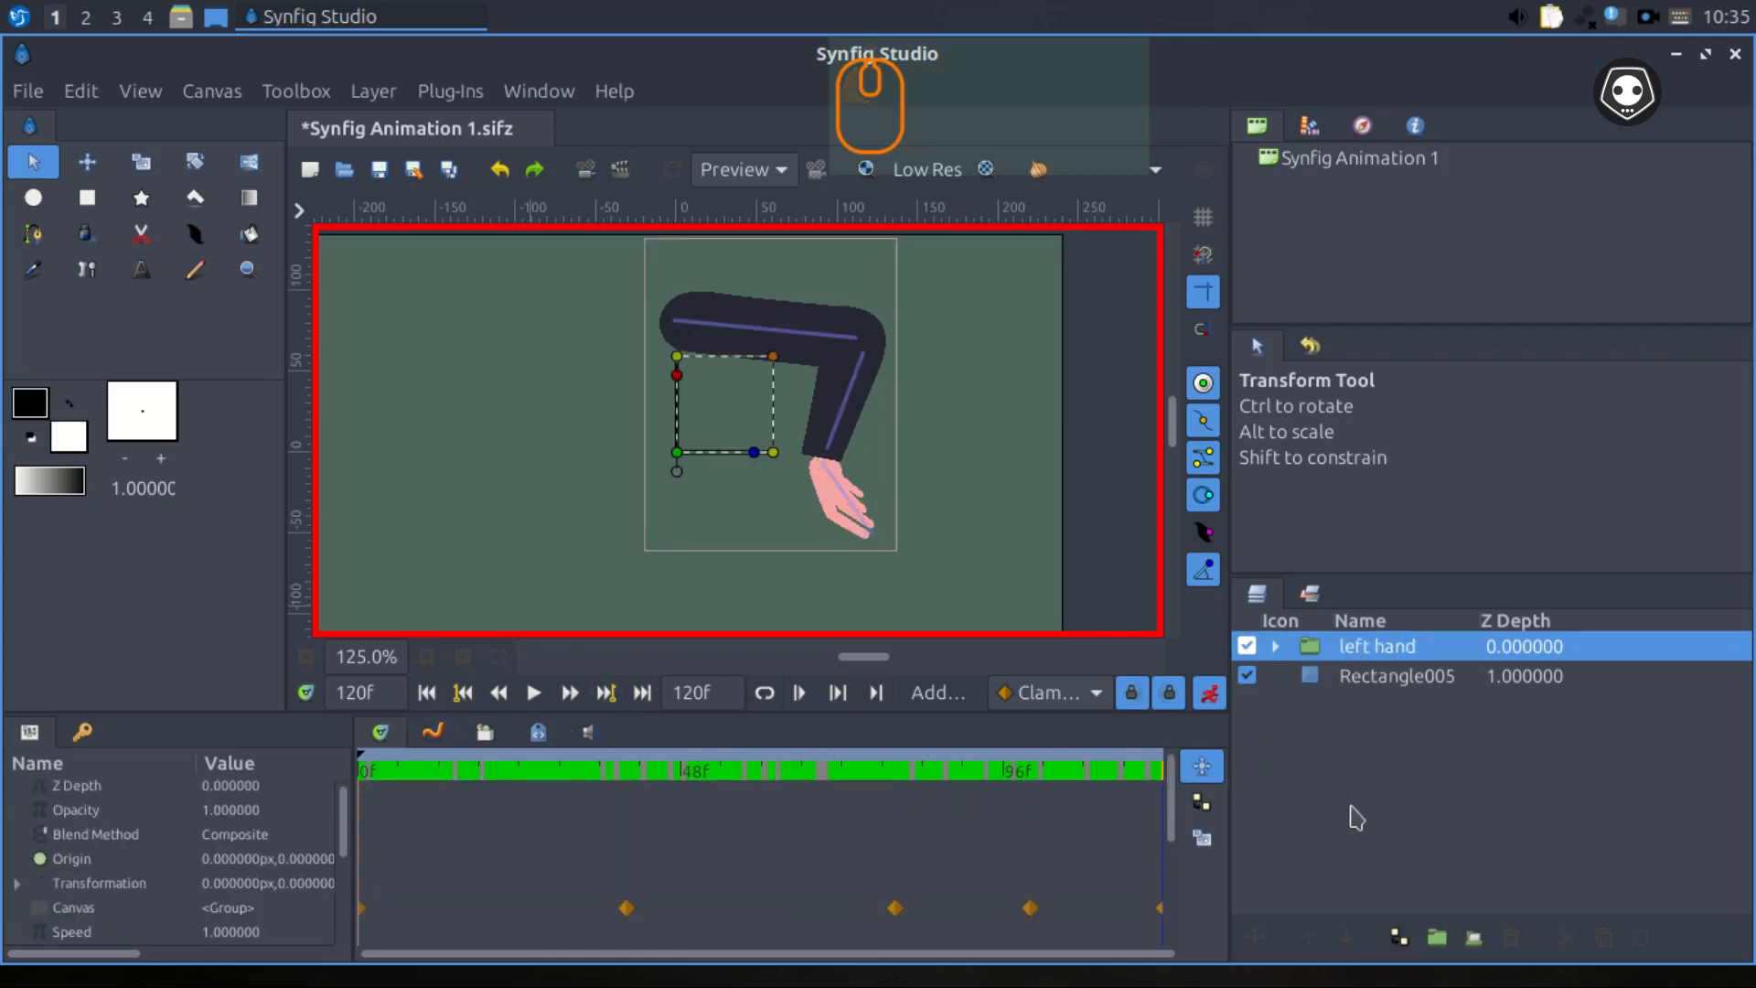
left_click(989, 586)
scroll(933, 593, "down", 2)
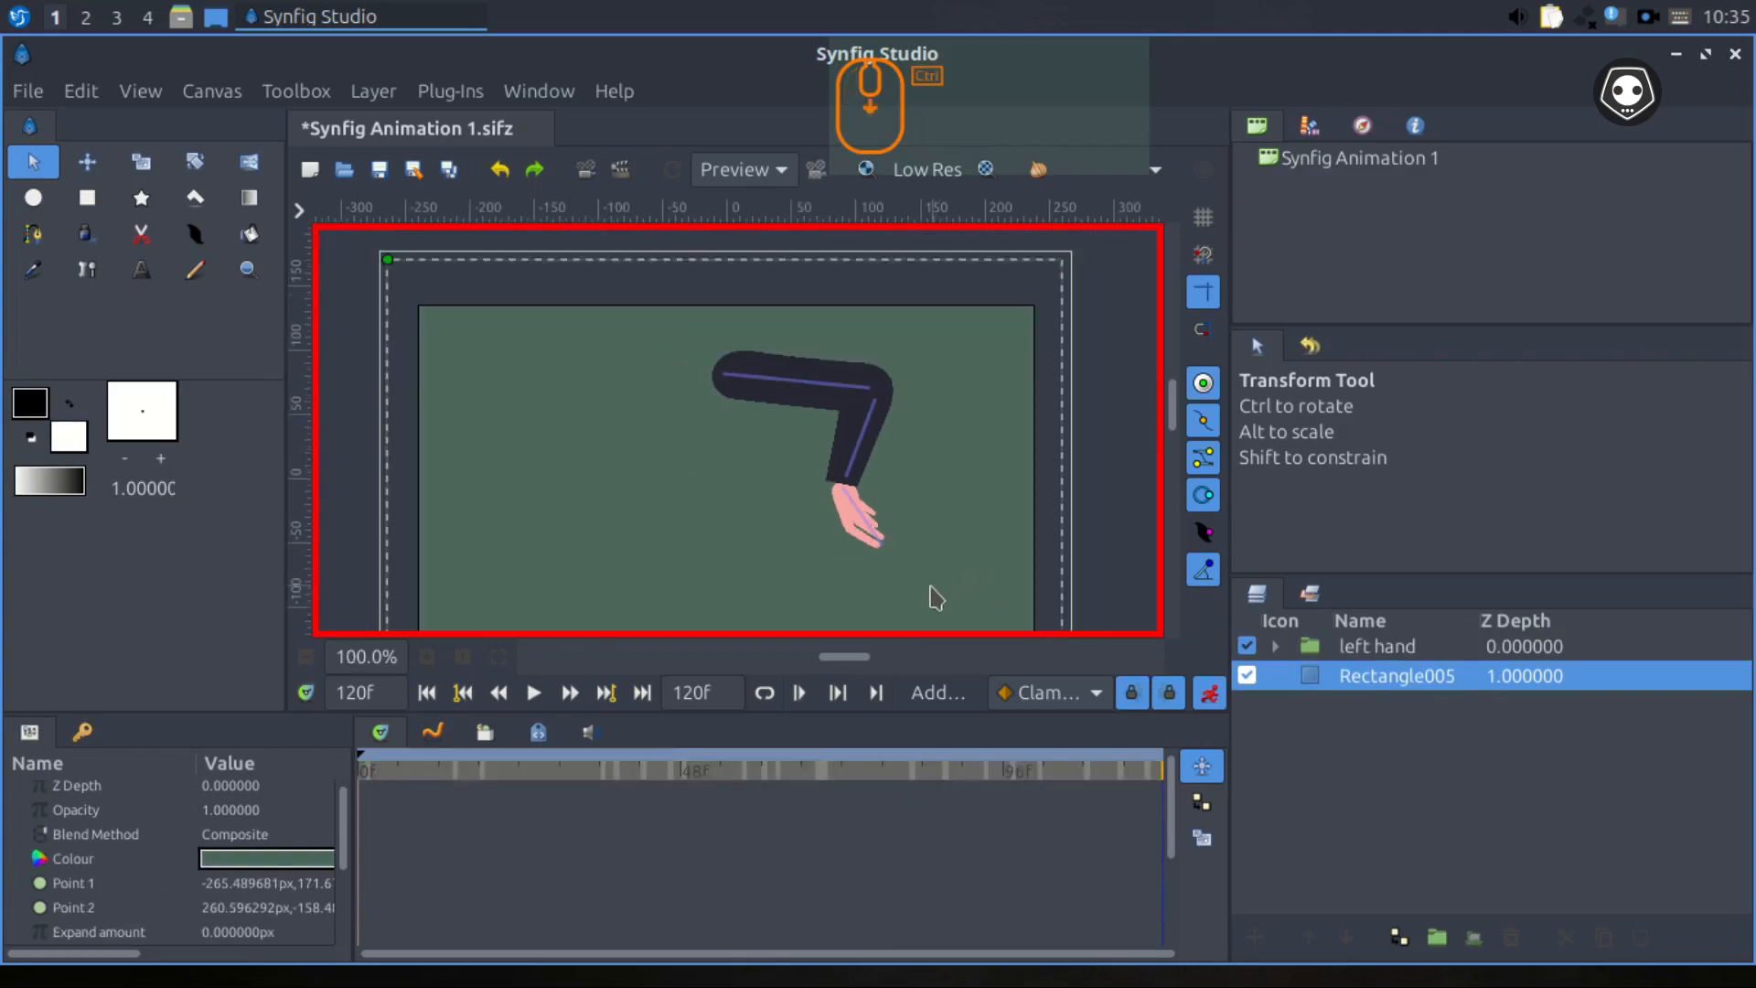
scroll(1042, 512, "down", 2)
scroll(1037, 467, "up", 2)
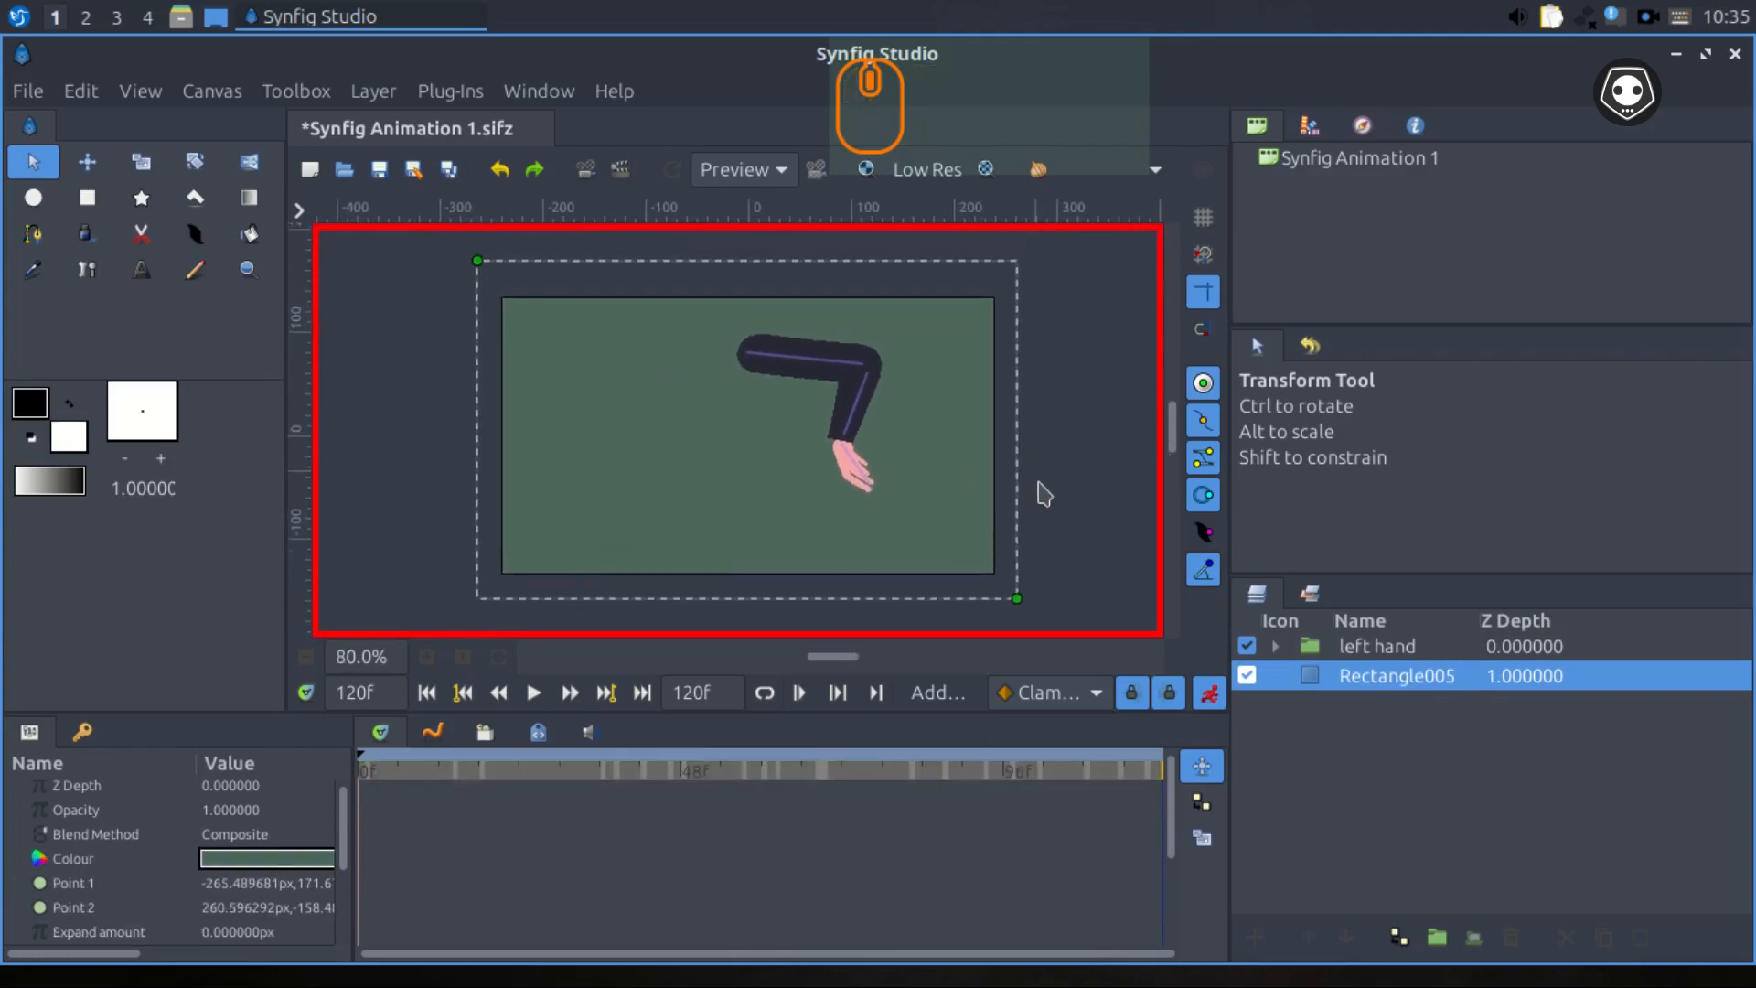
left_click(1209, 695)
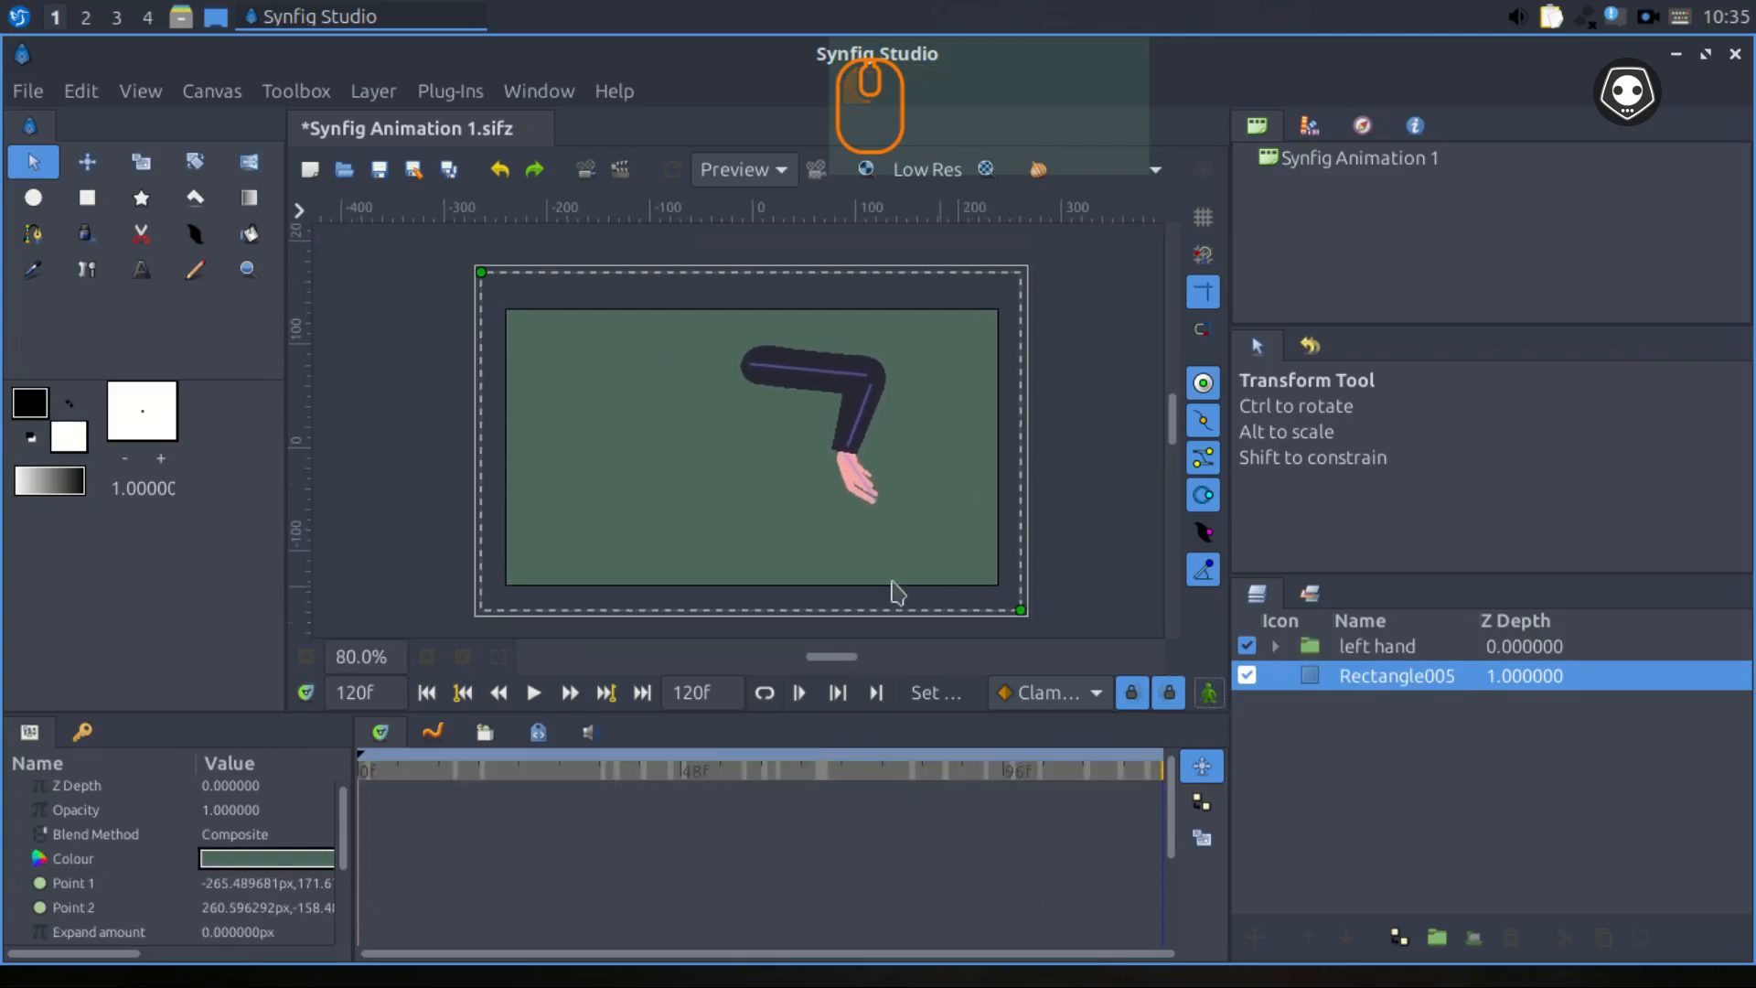
left_click(1086, 560)
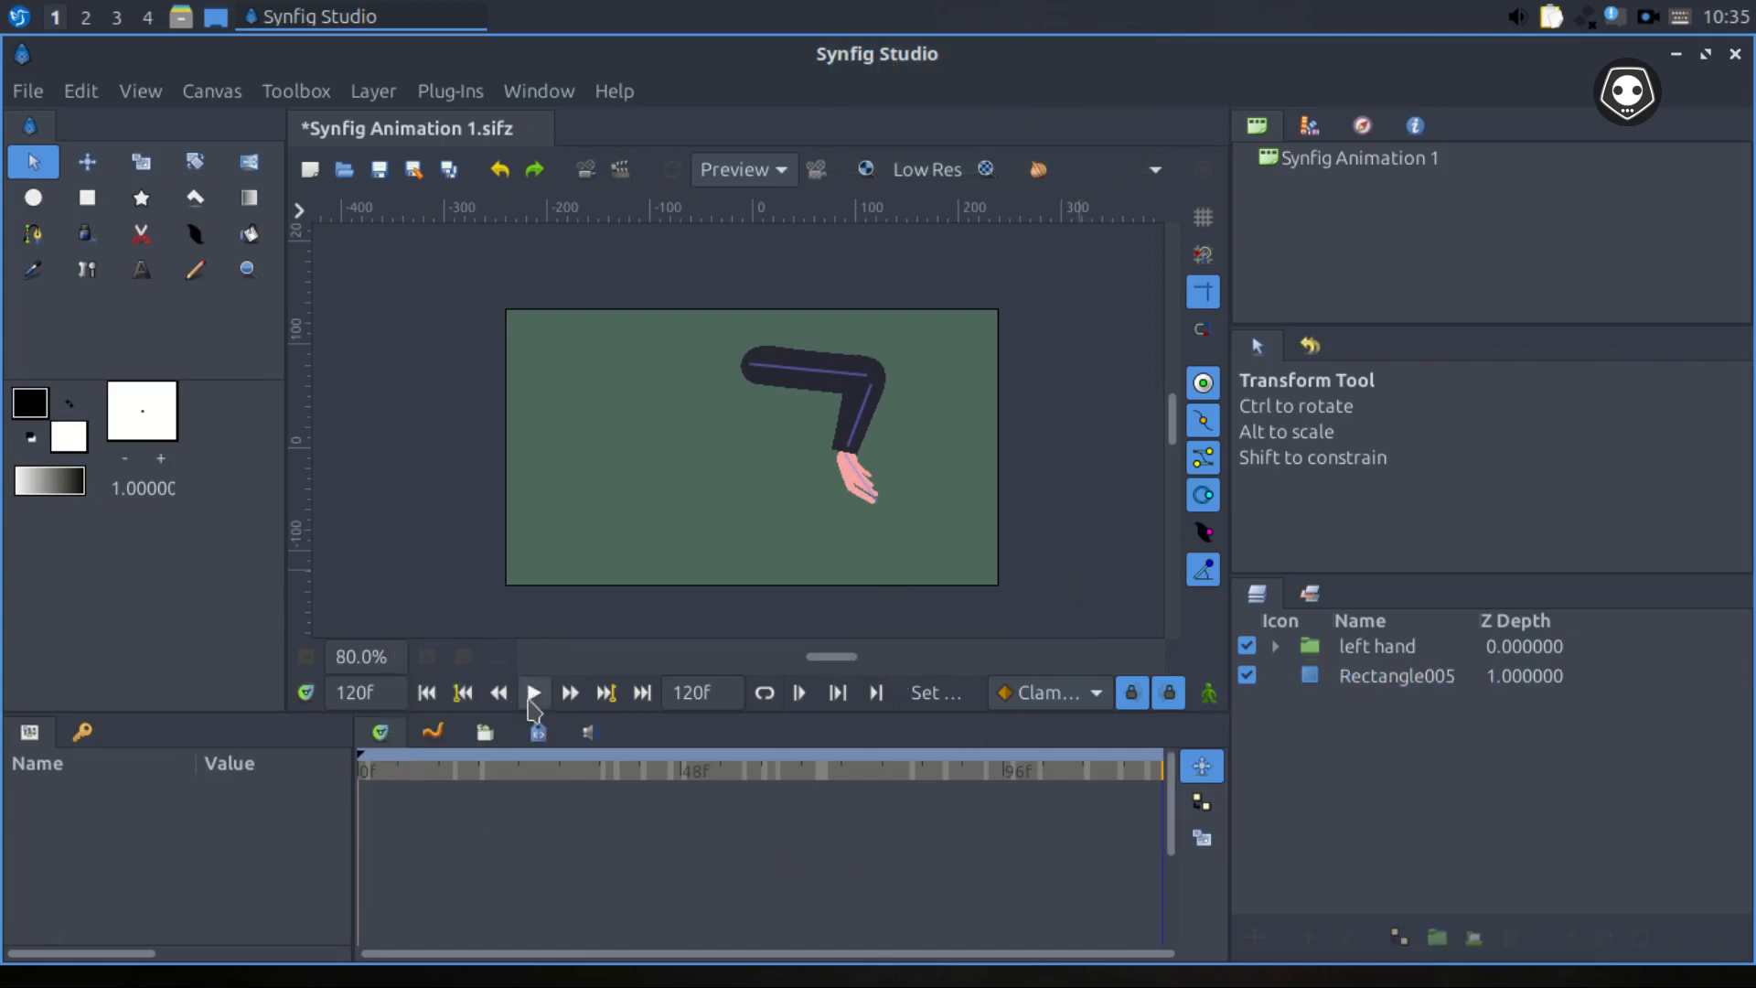
Play the arm animation over the whole canvas with the skeleton still showing, then stop it.
left_click(532, 693)
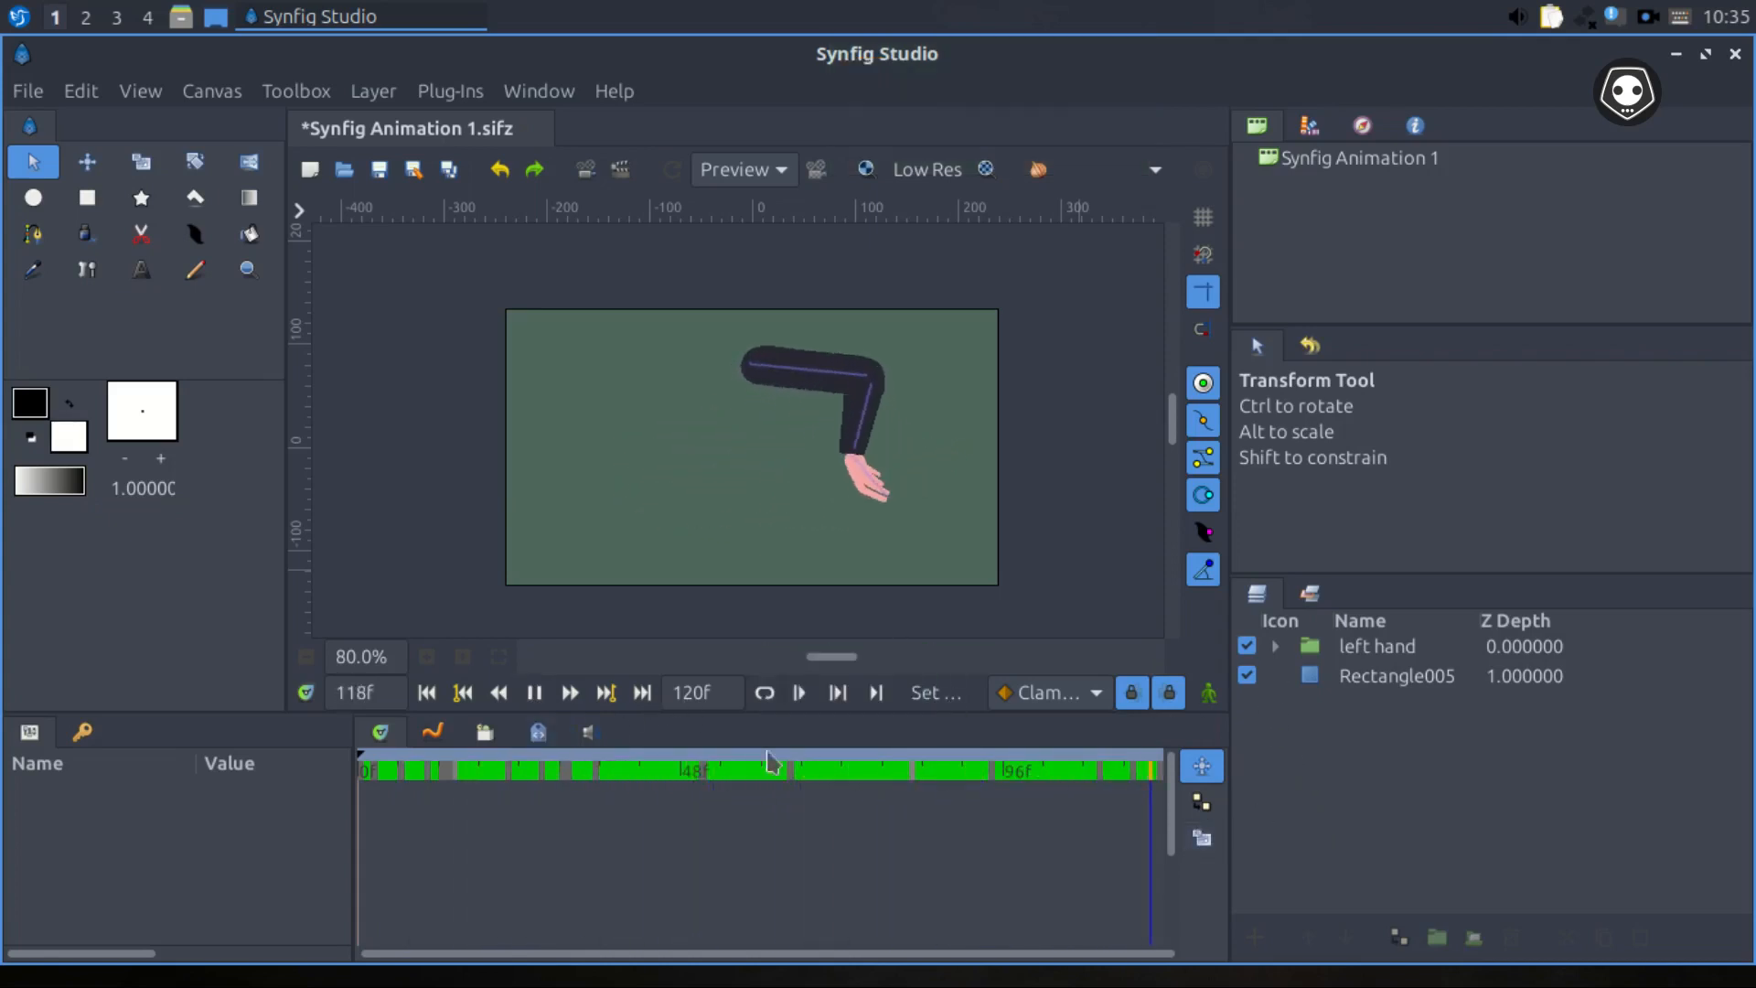
left_click(533, 693)
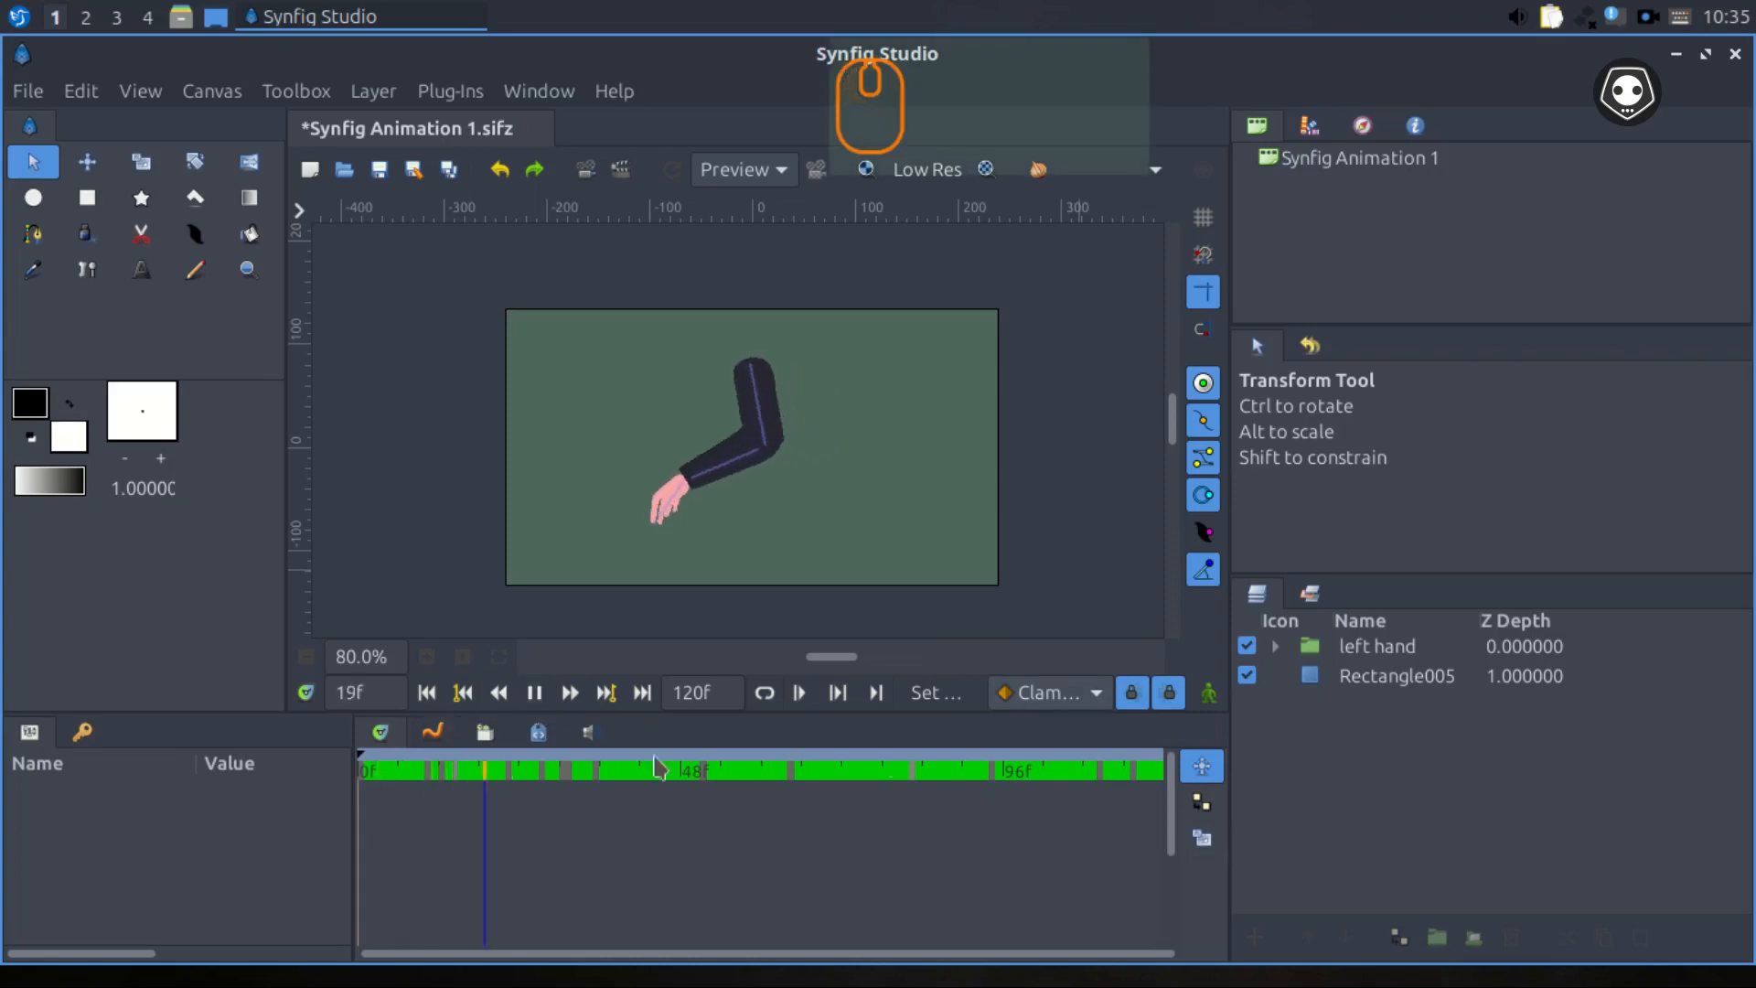
left_click(534, 692)
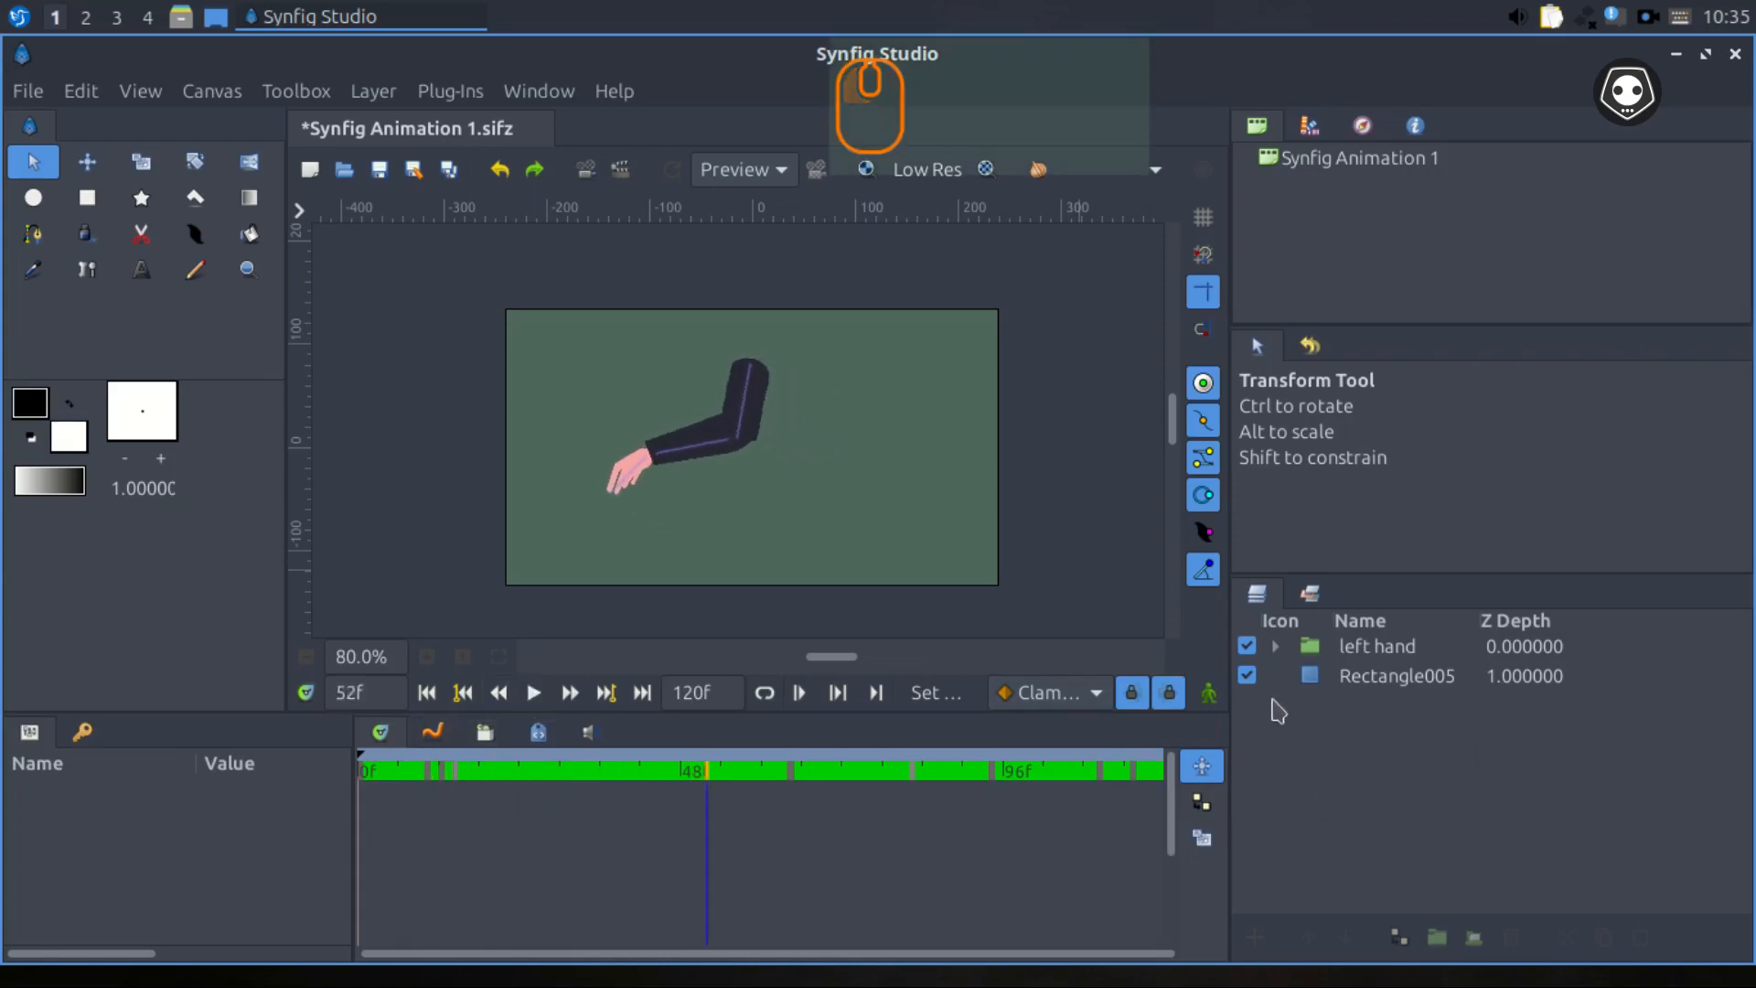
Hide the NewSkeleton002 layer inside the left hand group and collapse the group again.
left_click(1276, 649)
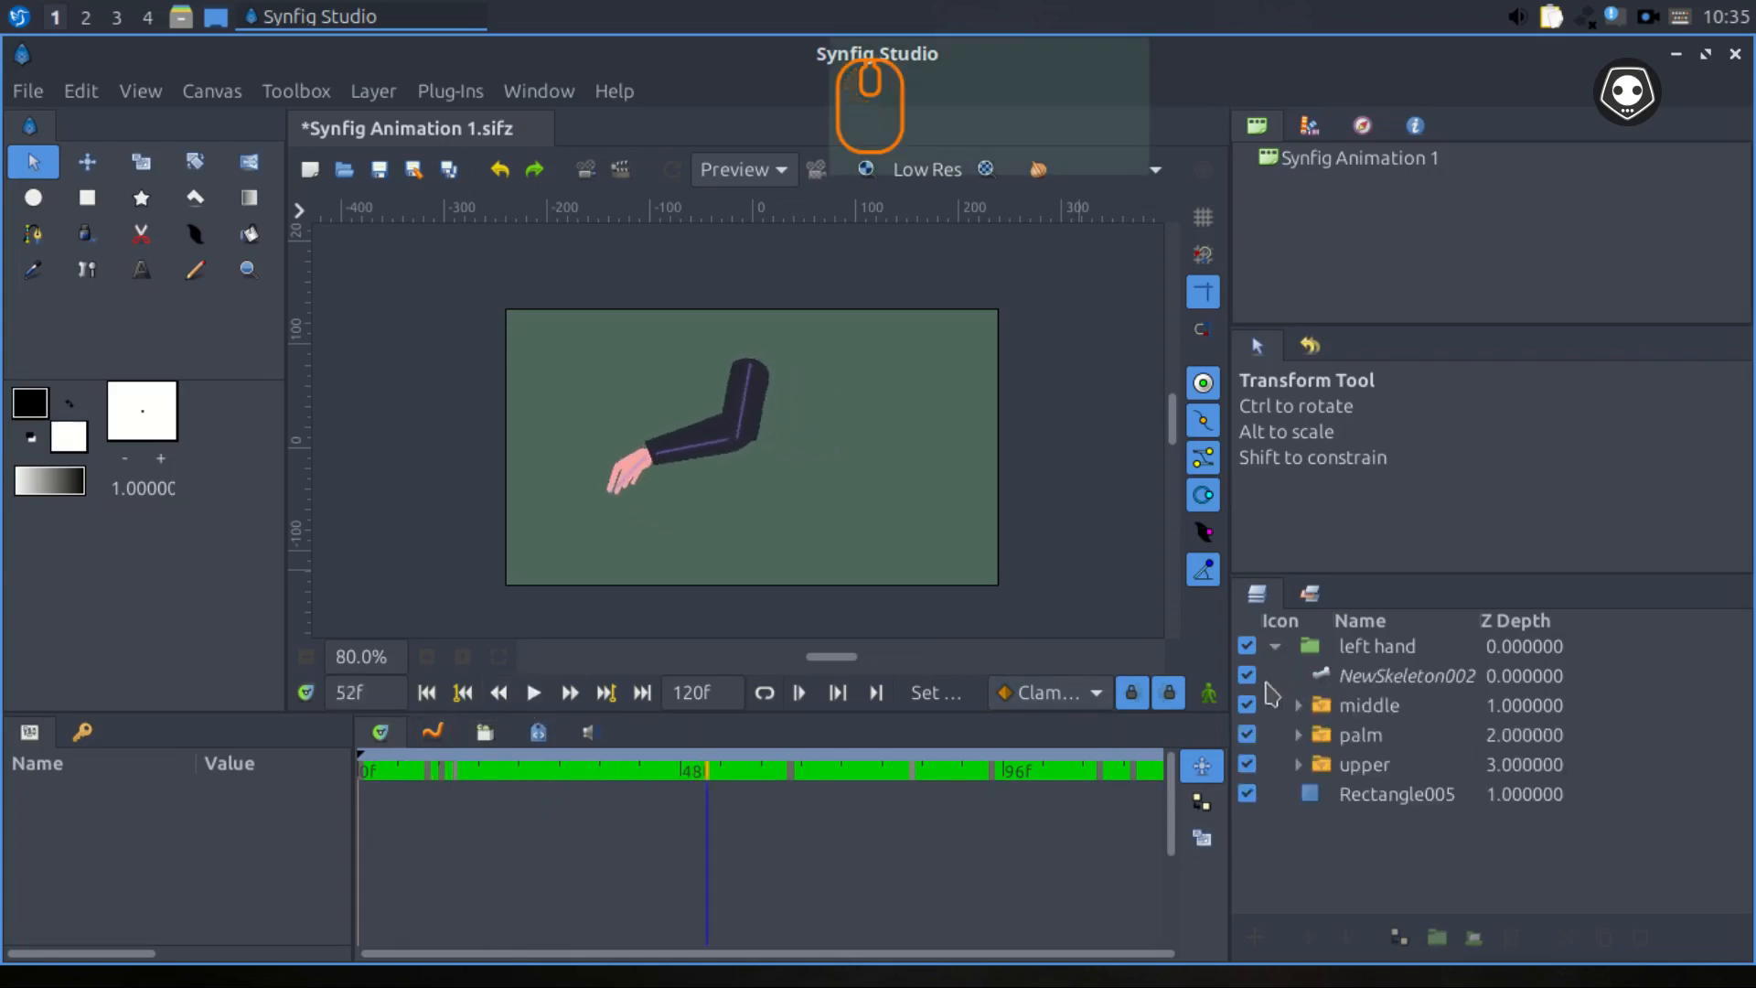
left_click(1245, 678)
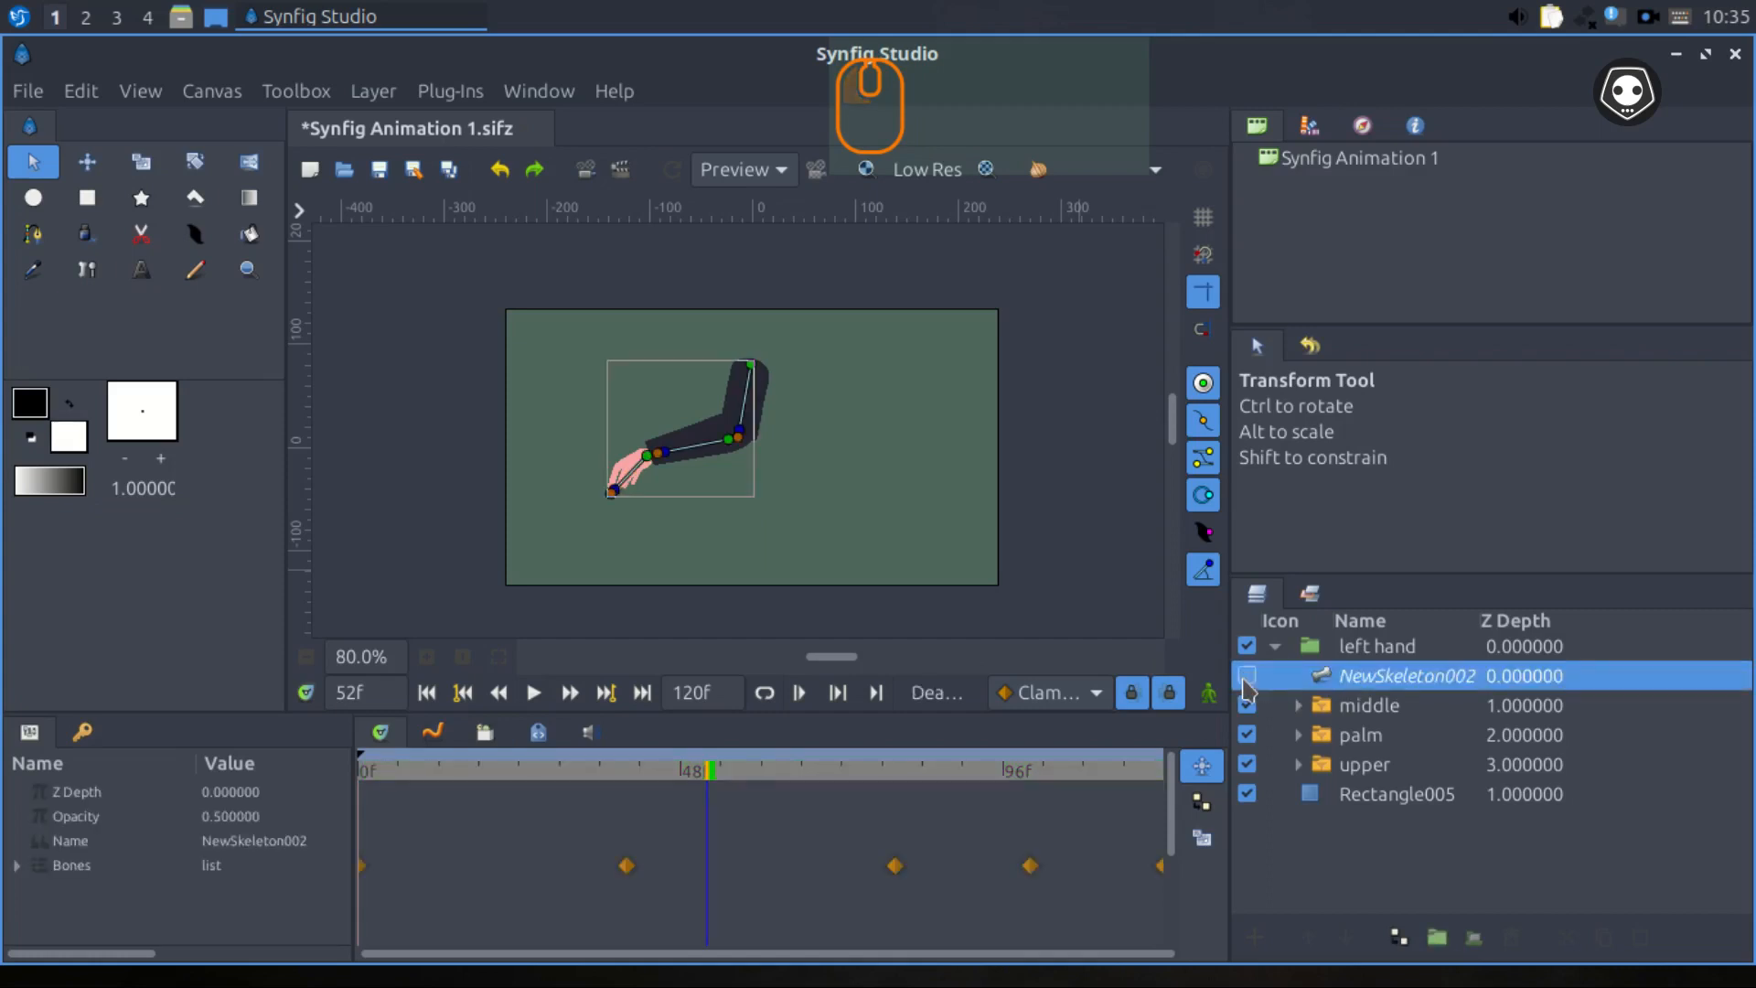
left_click(1276, 647)
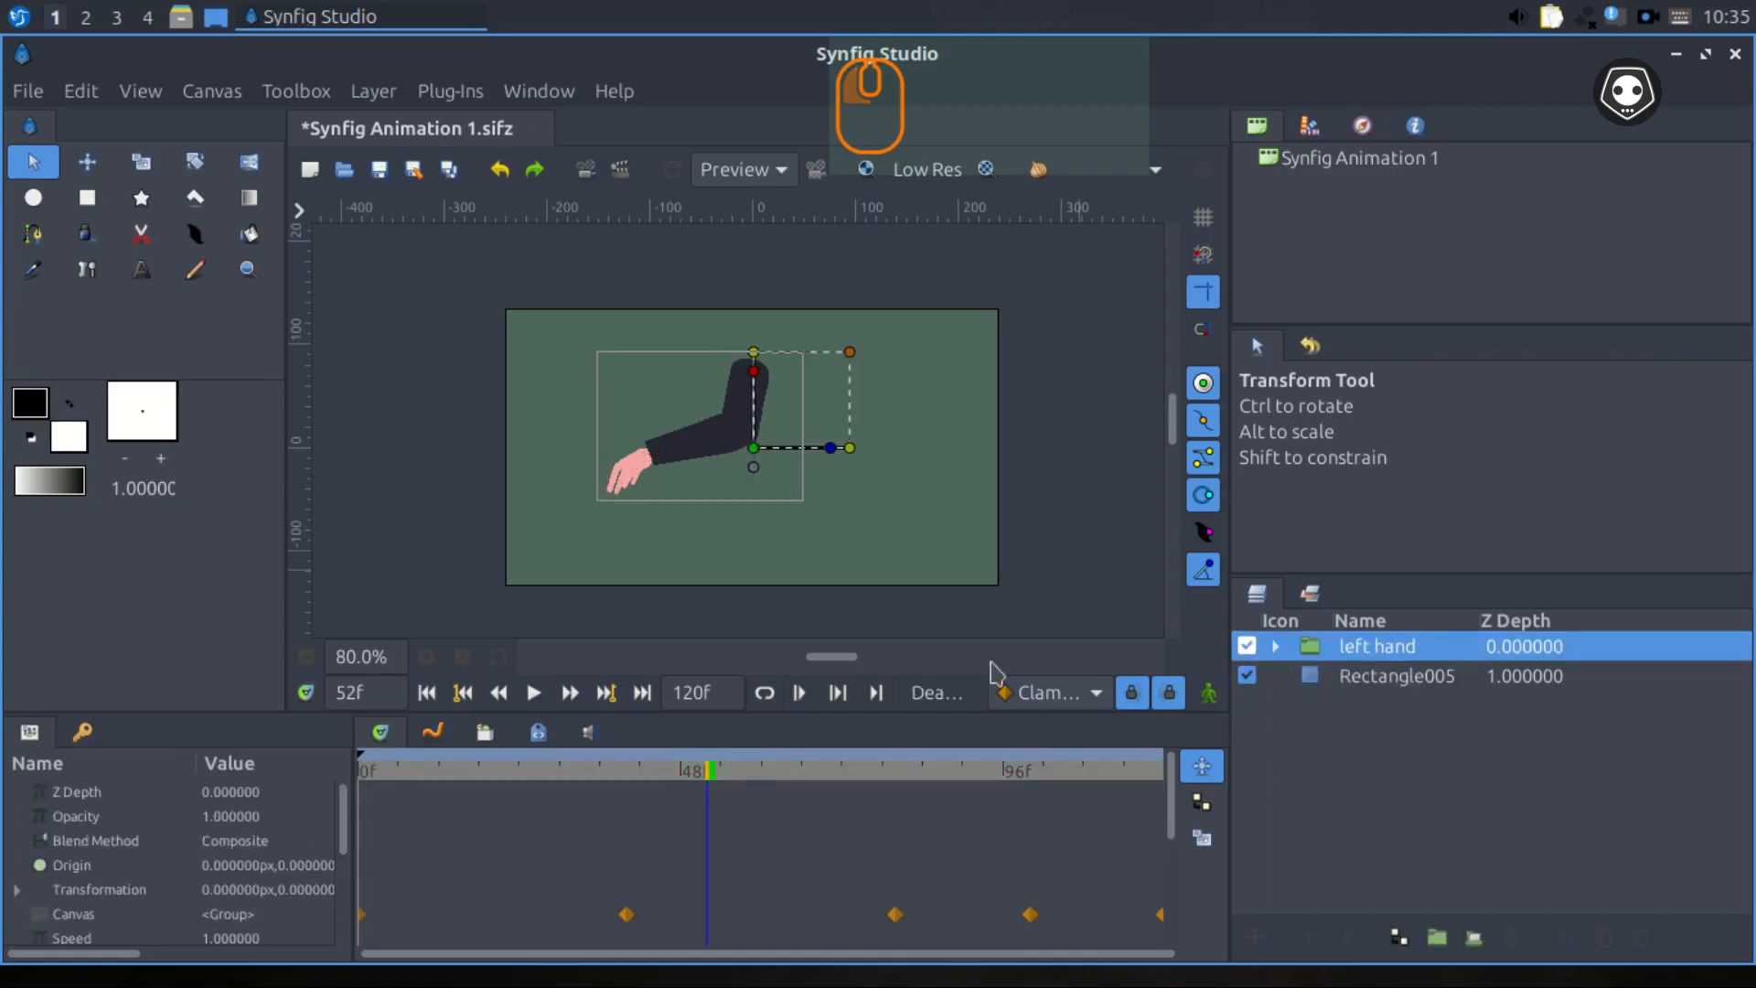
left_click(883, 538)
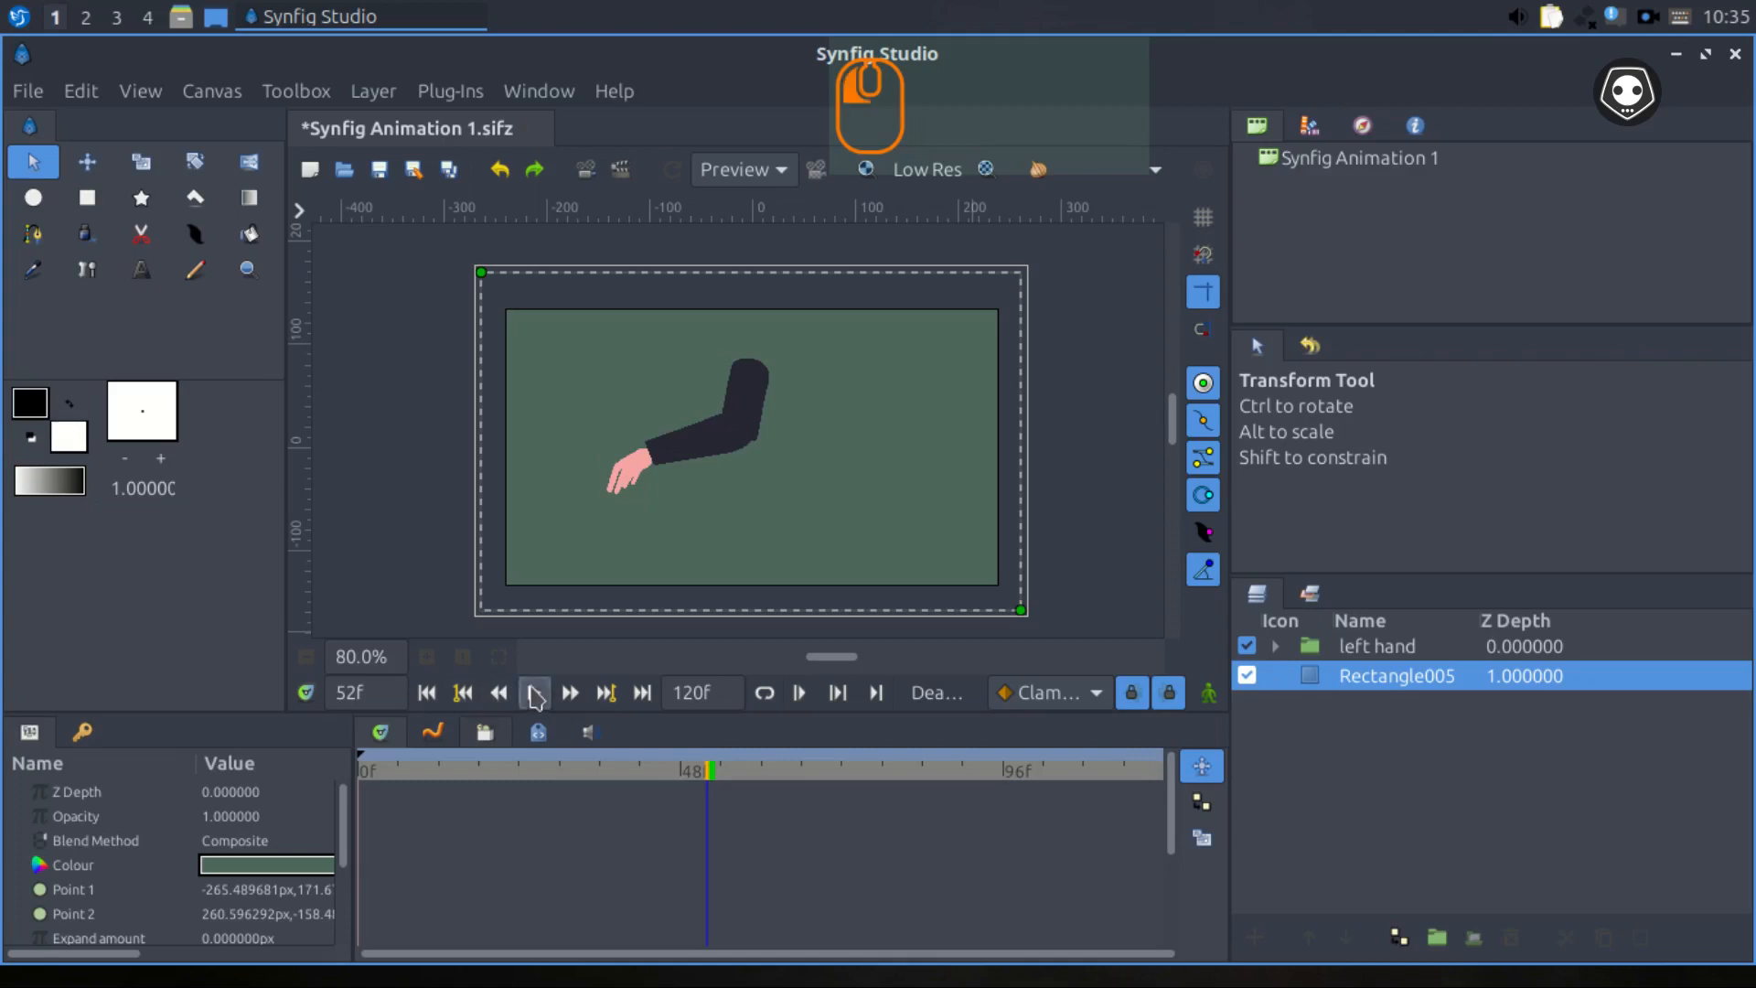
Play the animation several times to review the arm's motion without the bones, then pause it.
left_click(534, 694)
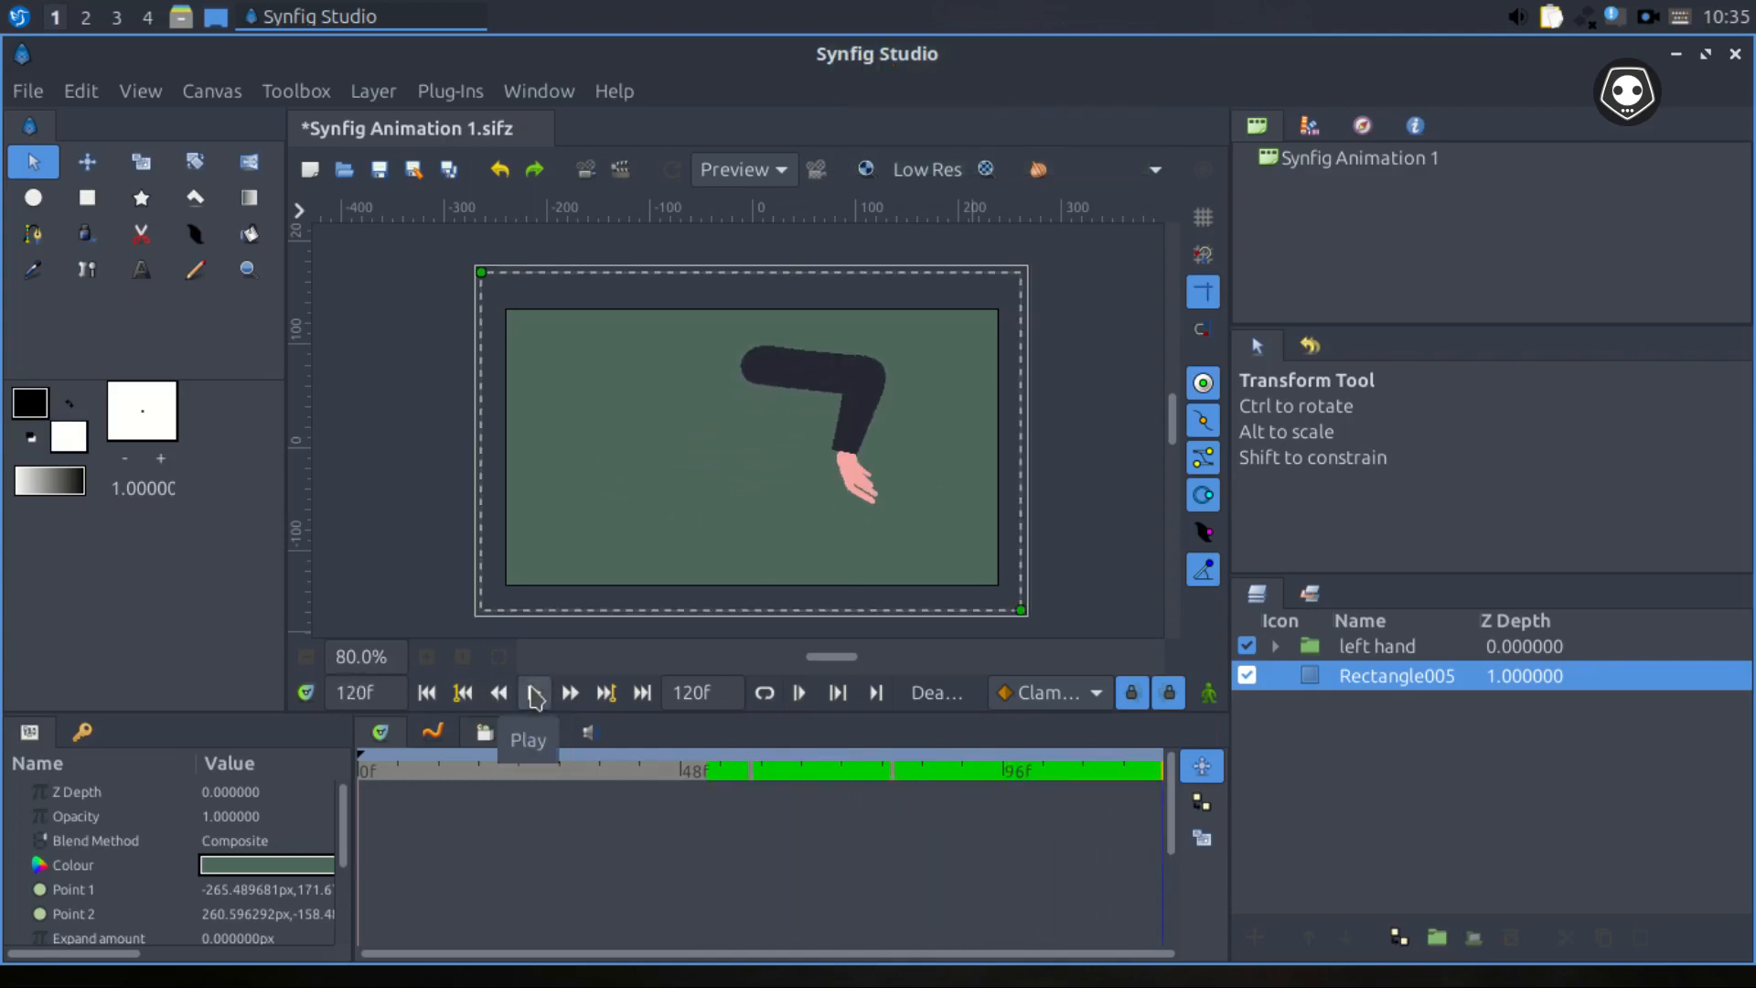
left_click(535, 694)
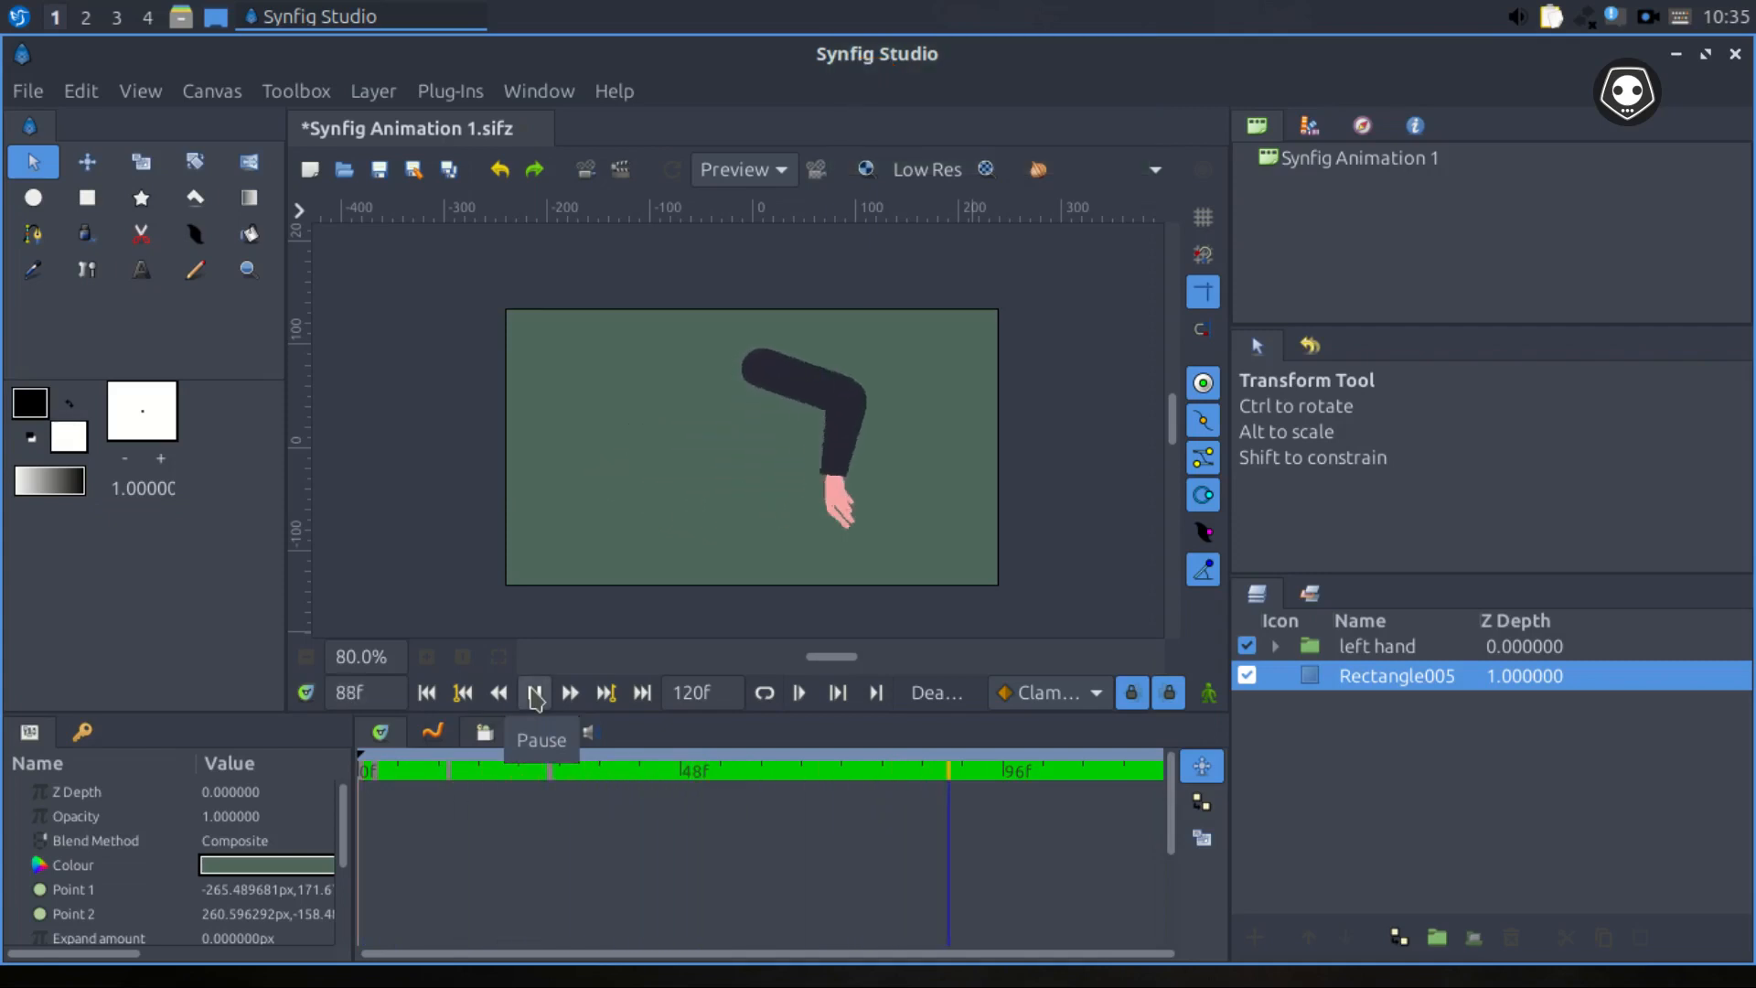
left_click(535, 697)
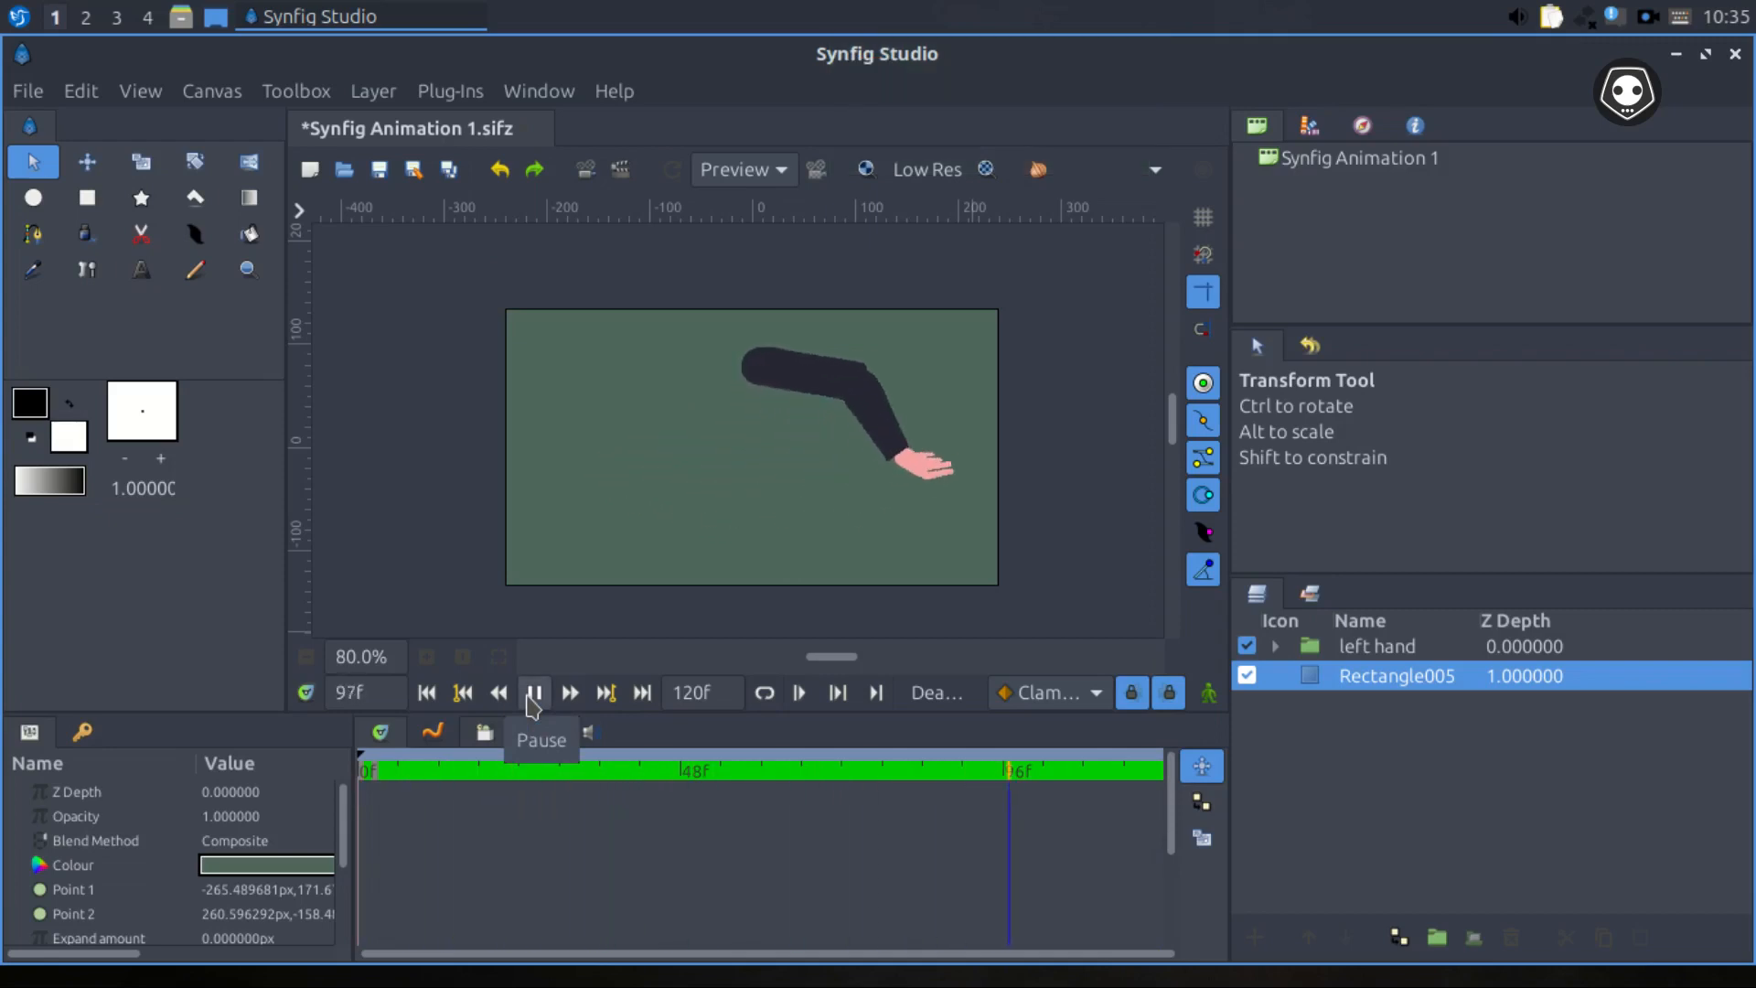
left_click(534, 697)
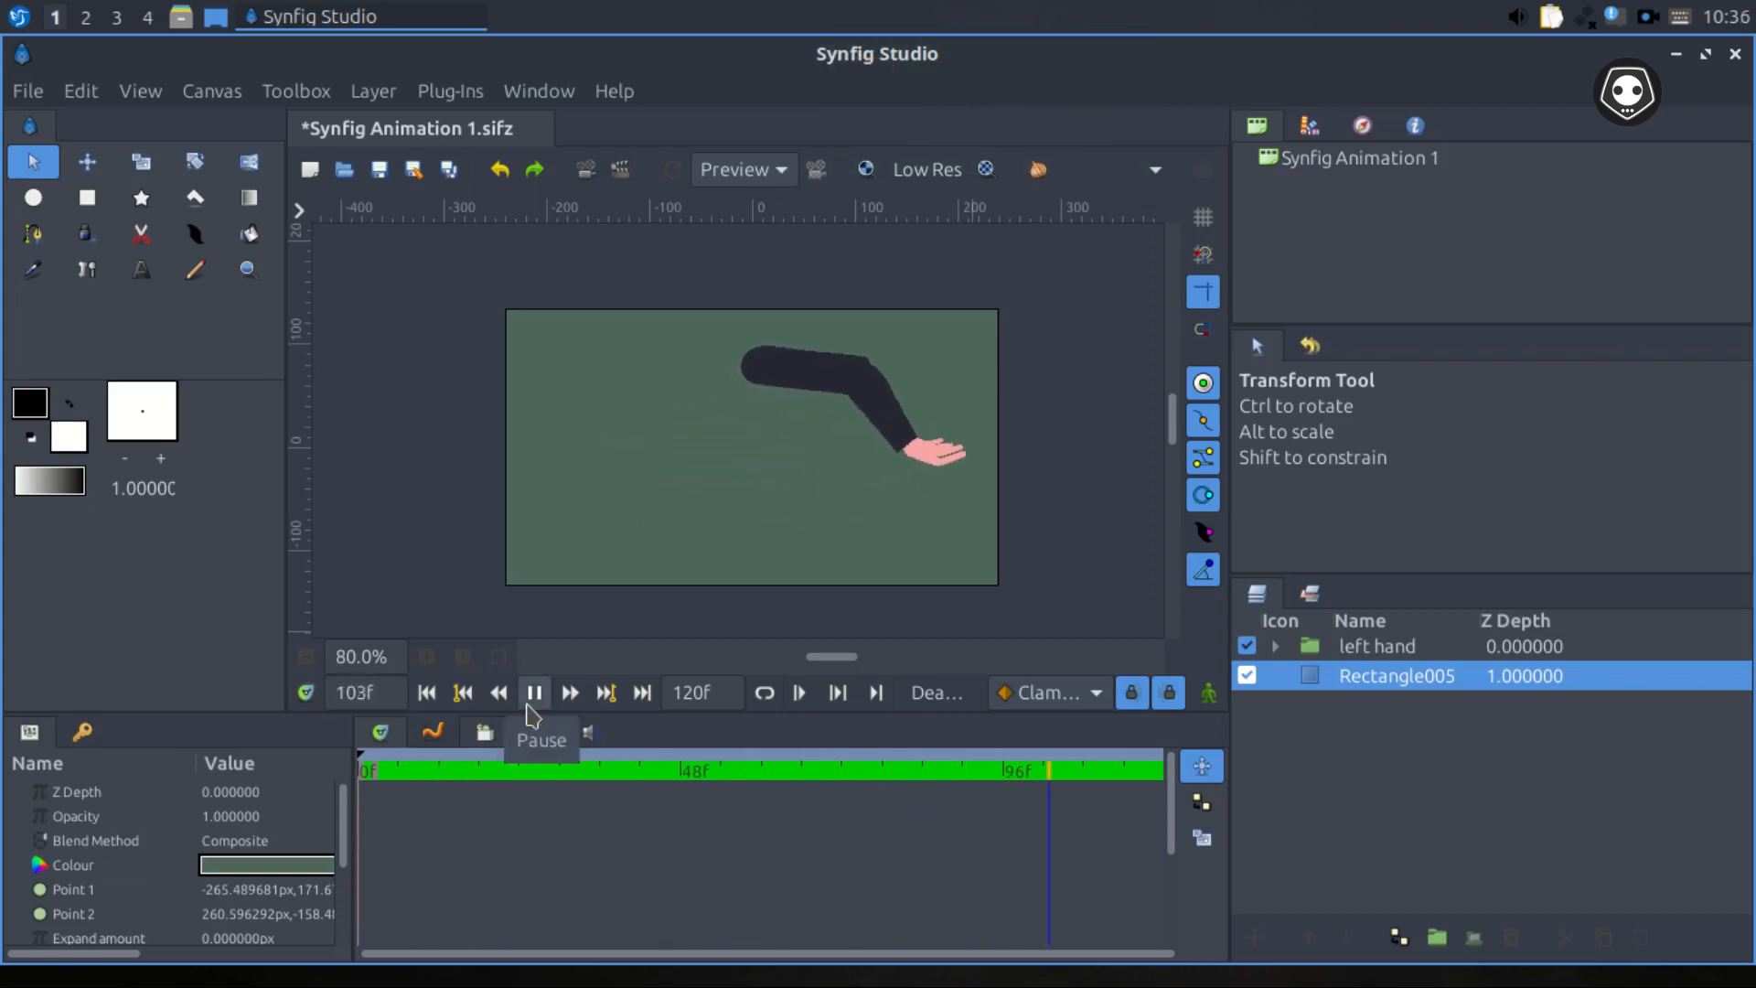
left_click(531, 699)
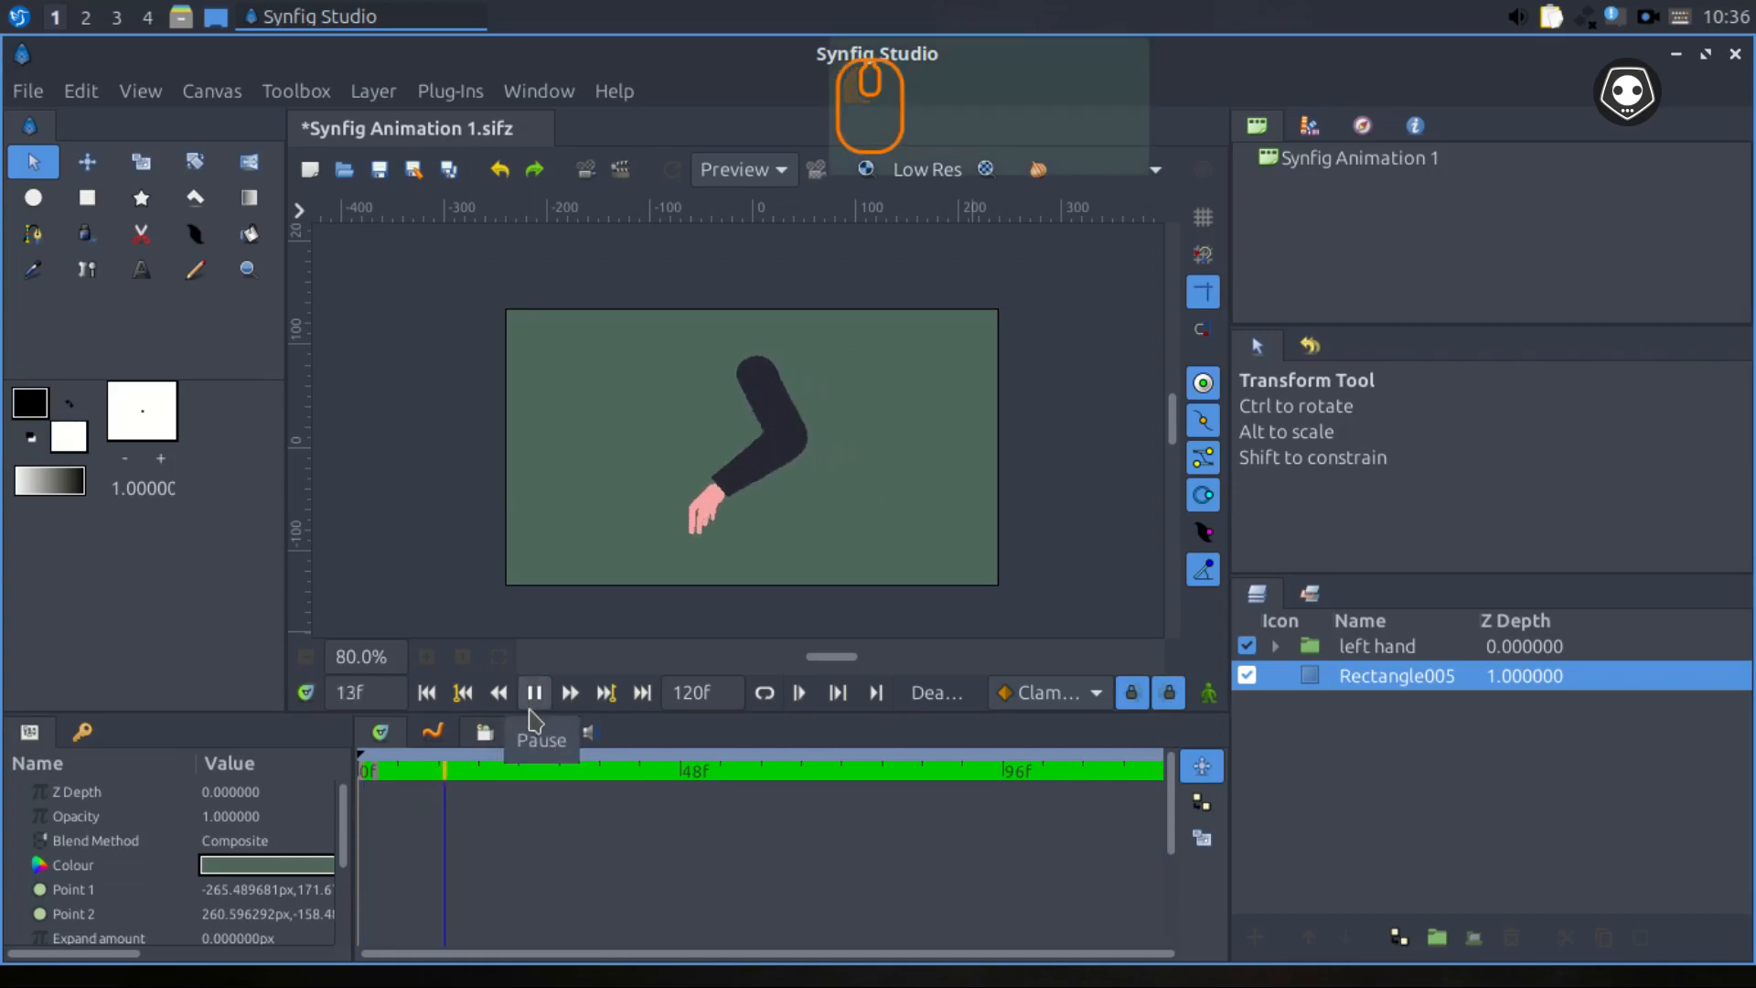
left_click(531, 700)
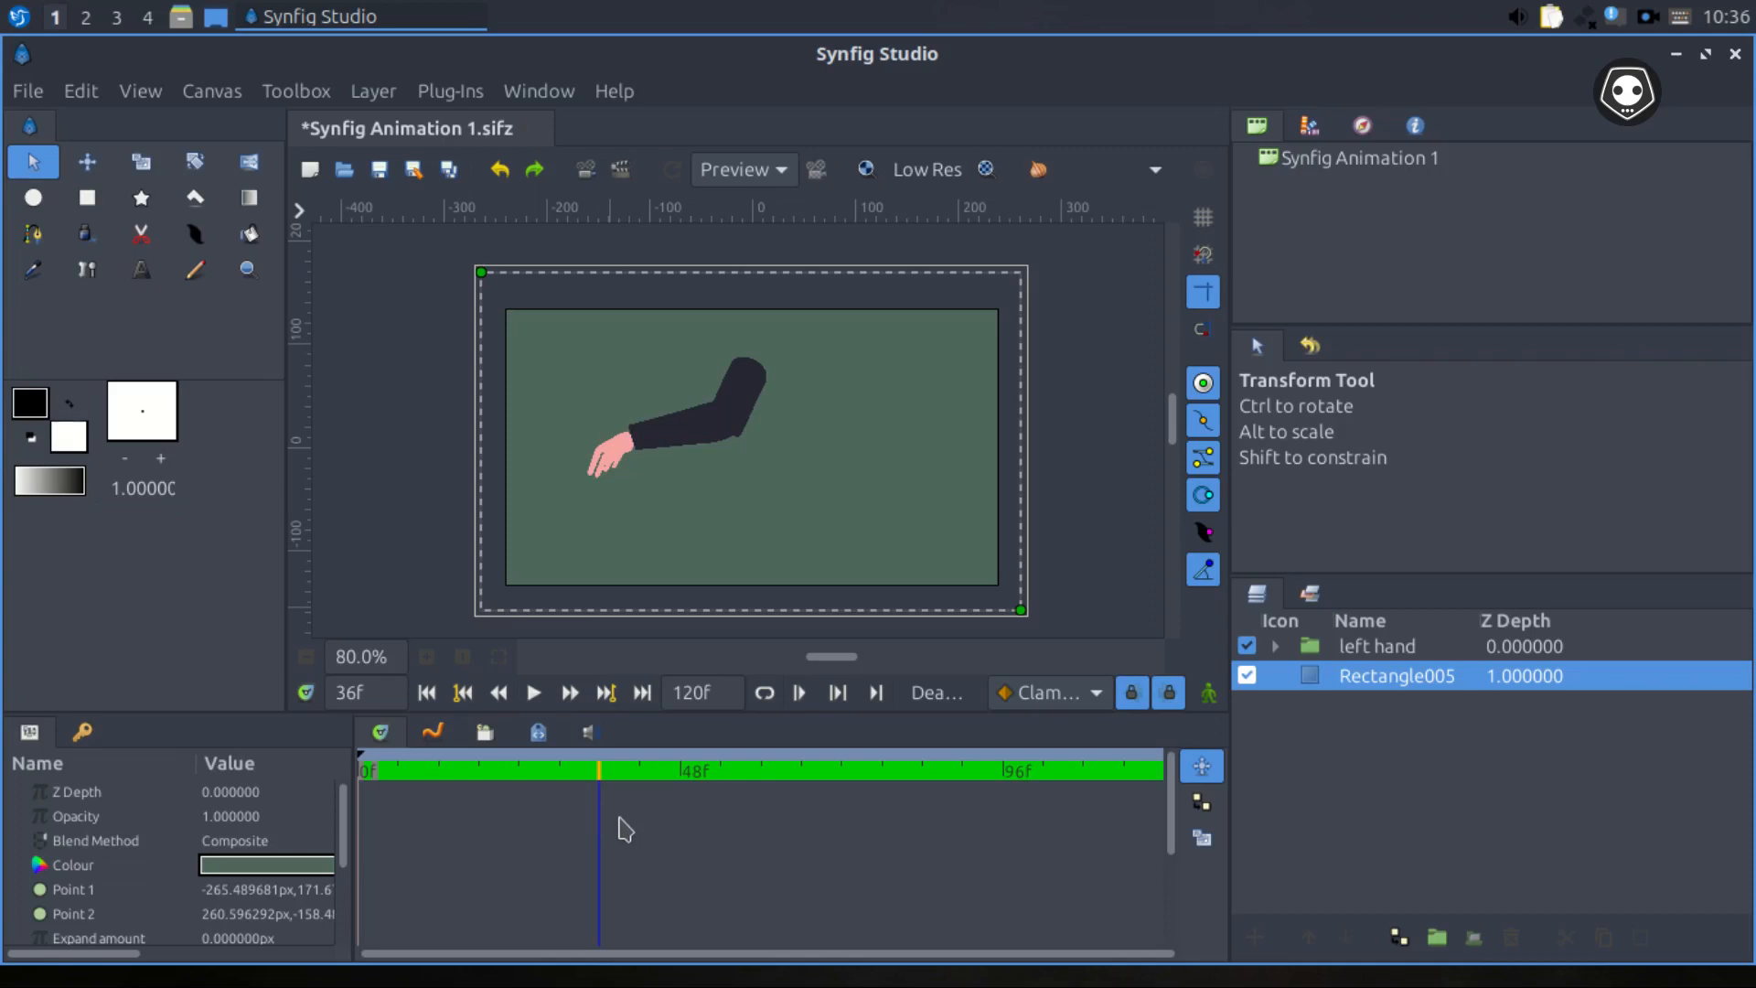
left_click(1647, 17)
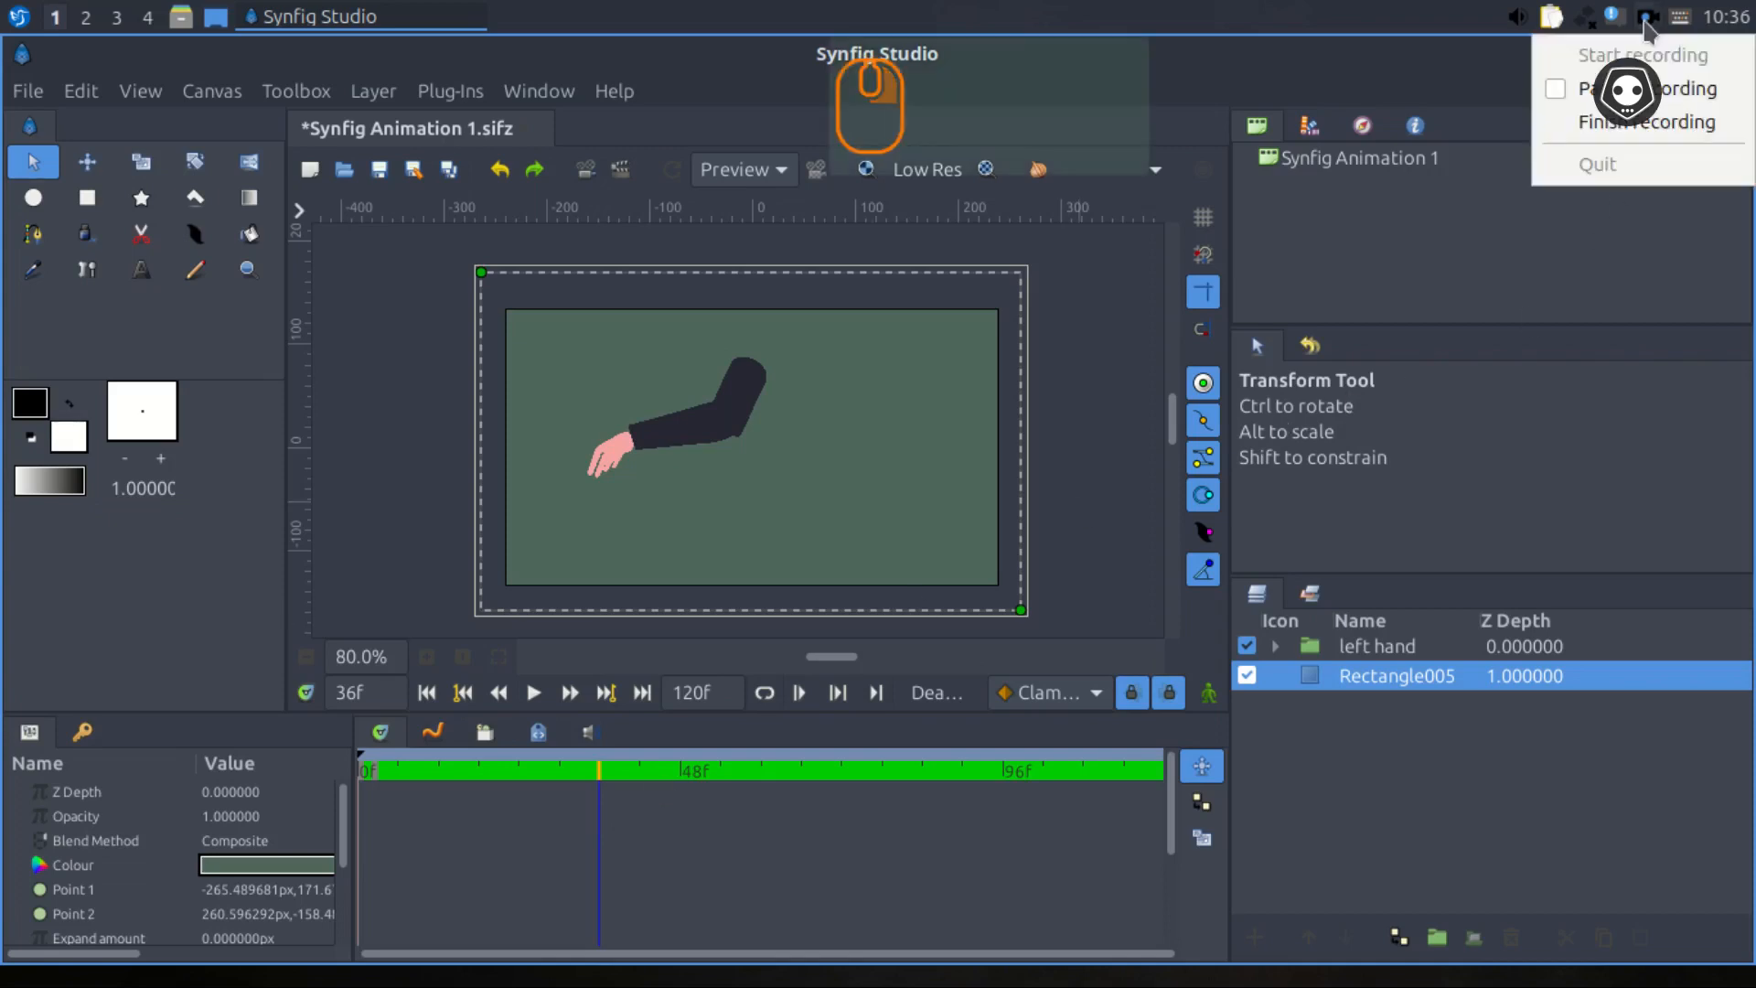
left_click(1641, 122)
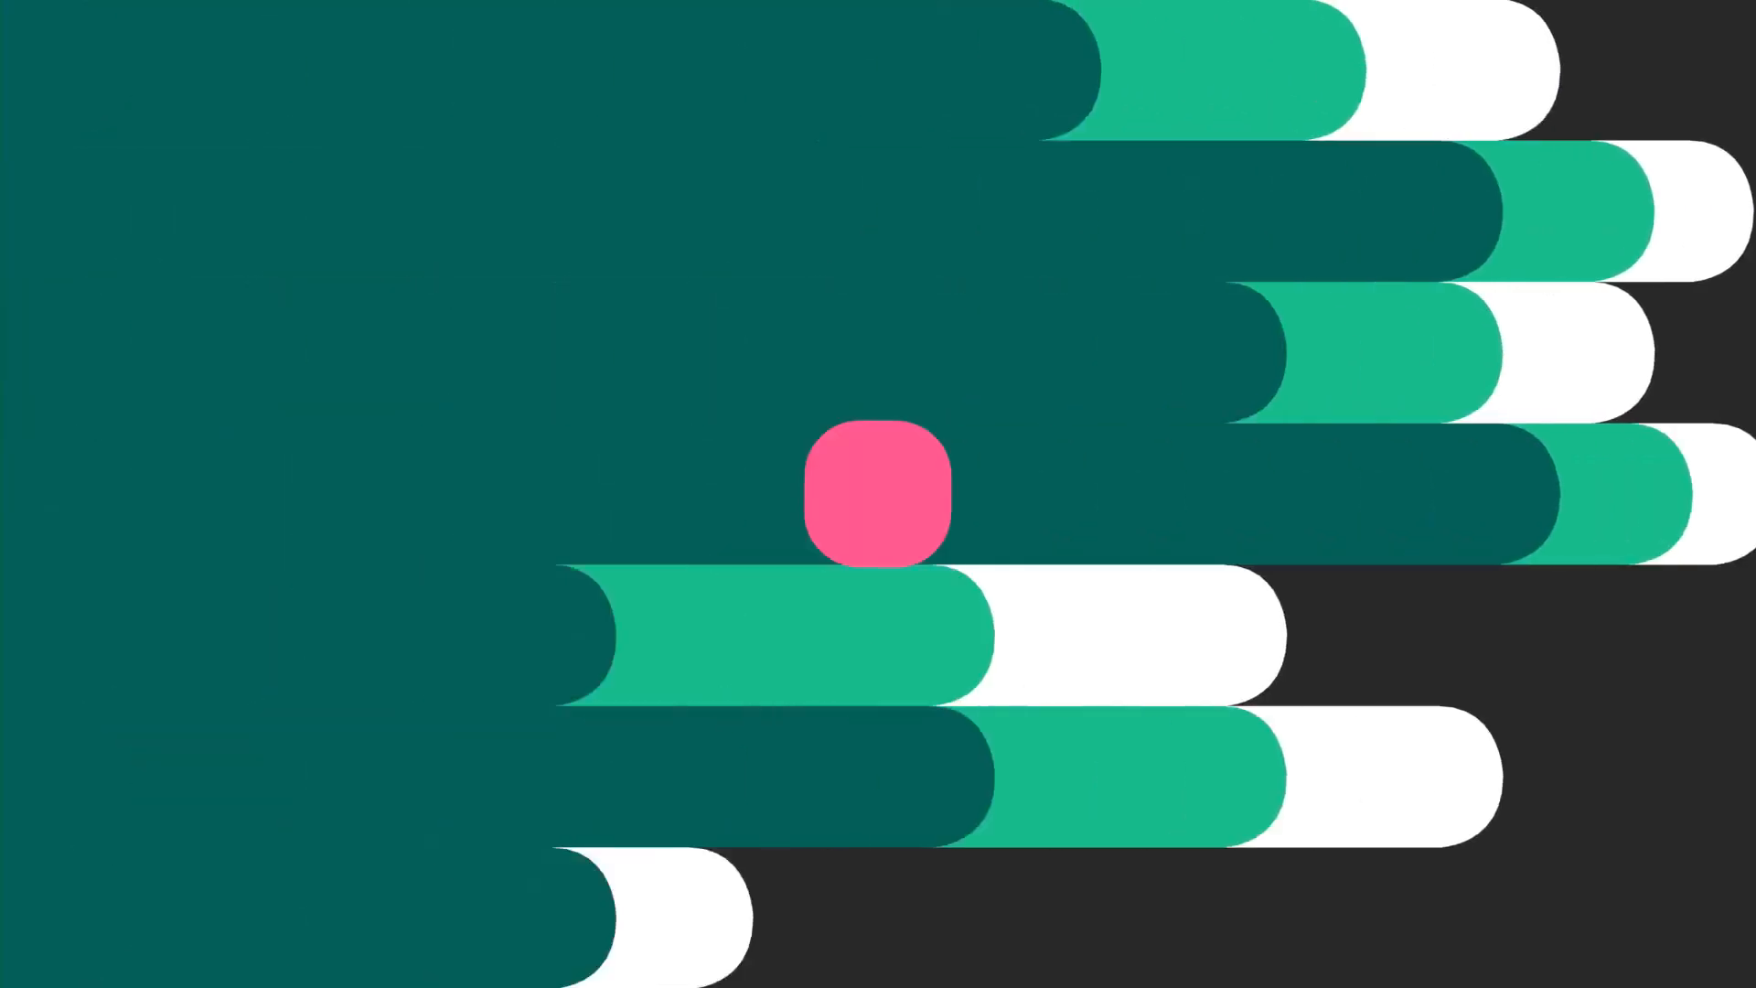